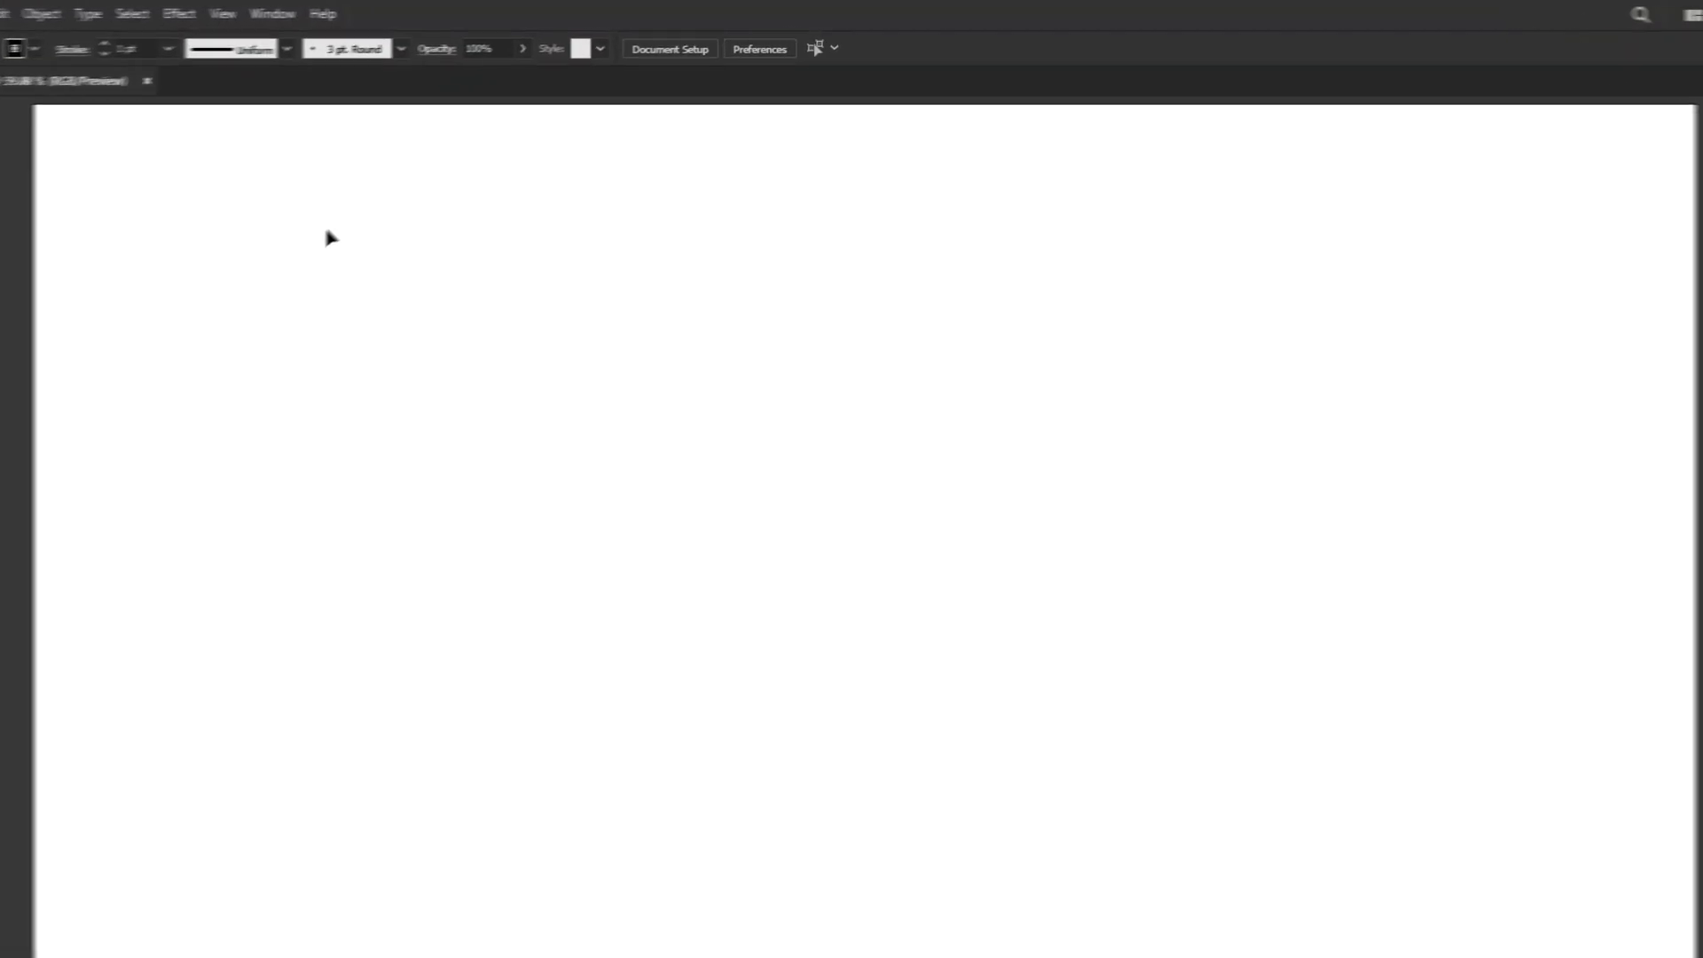
- Turn on rulers from the View menu and drag horizontal and vertical guides across the artboard
{"action": "left_click", "coordinate": [317, 14]}
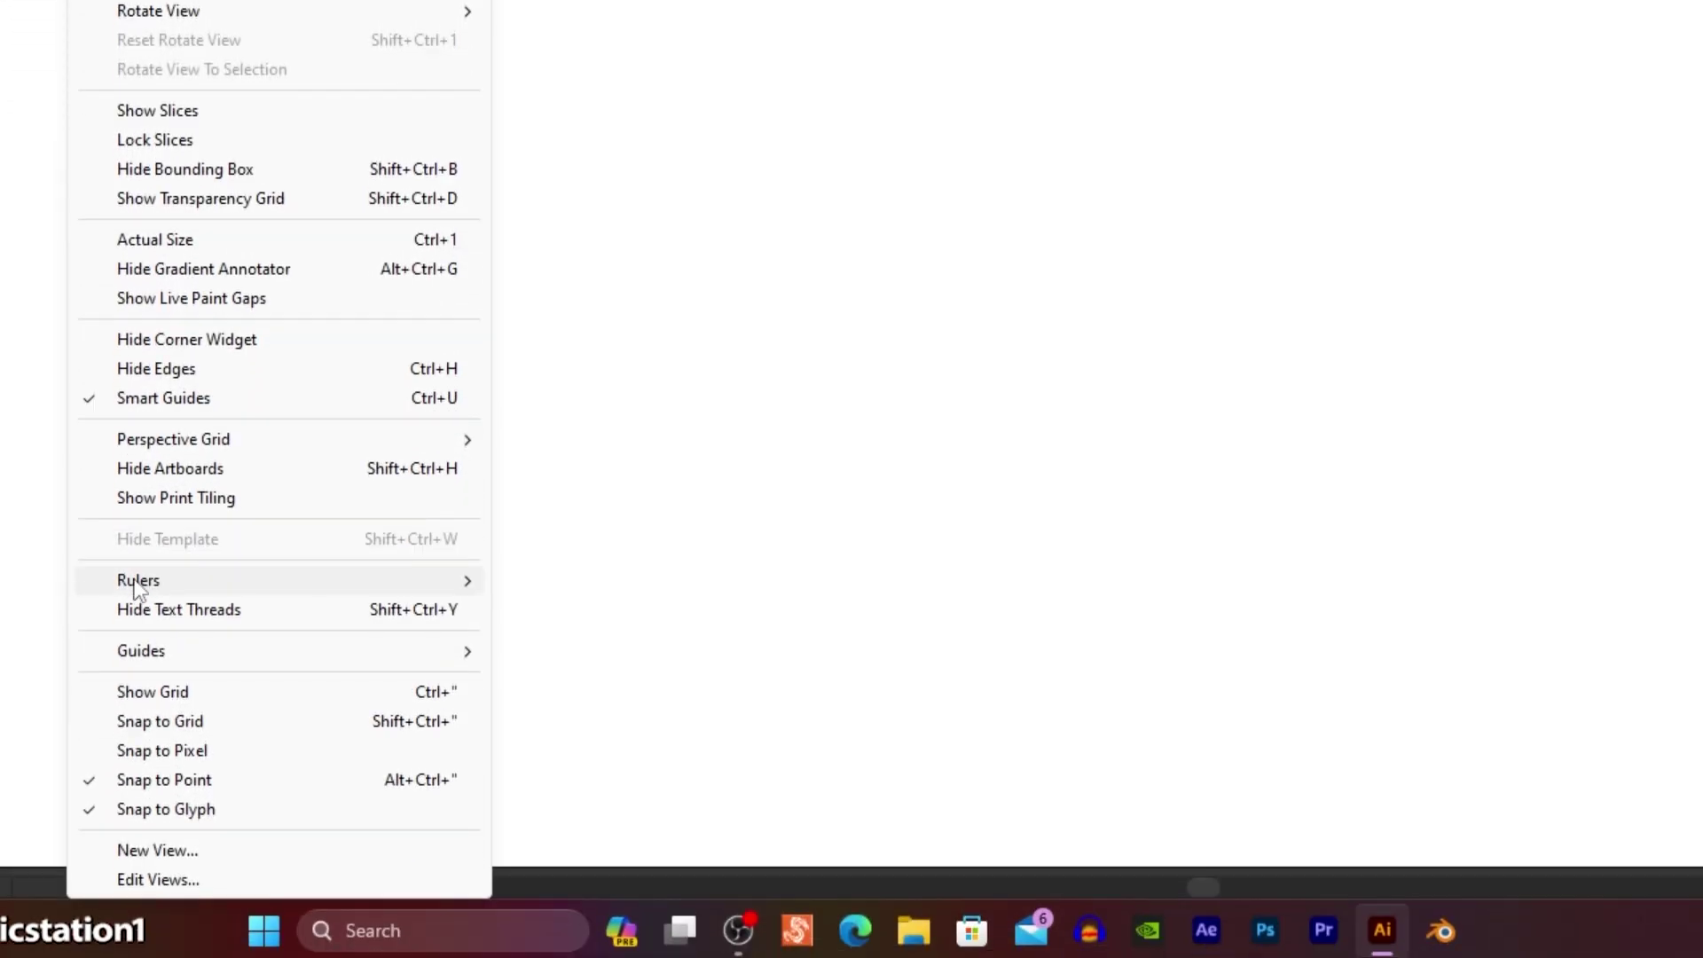
{"action": "mouse_move", "coordinate": [138, 580]}
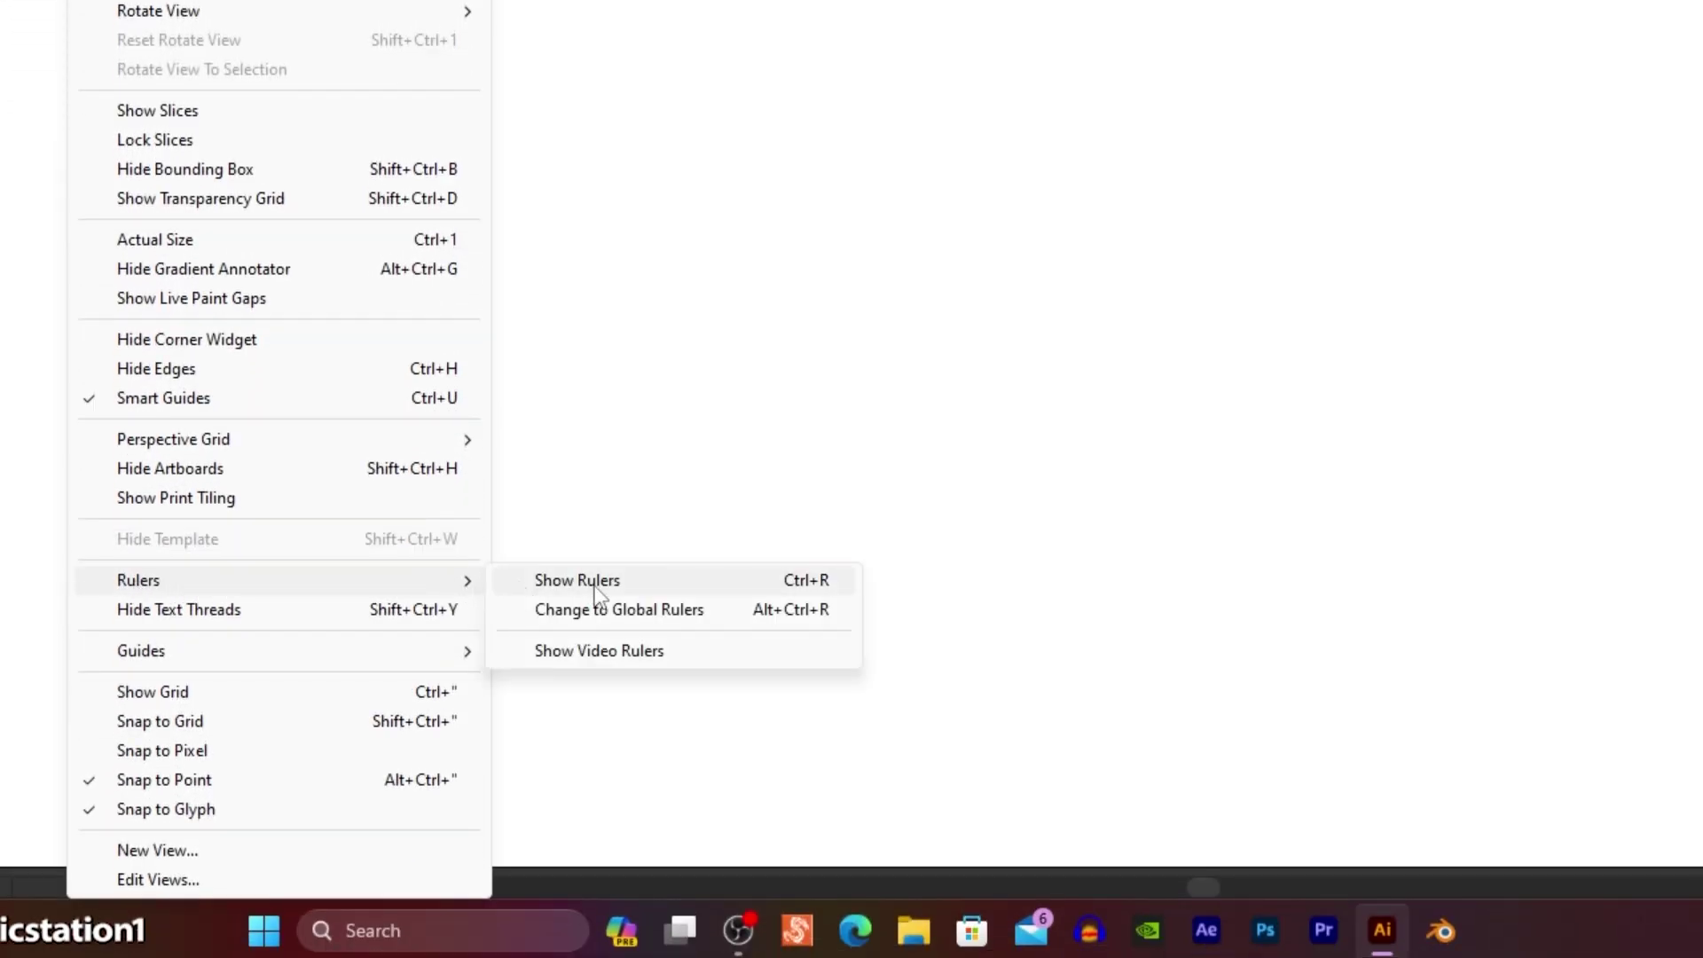
{"action": "left_click", "coordinate": [595, 586]}
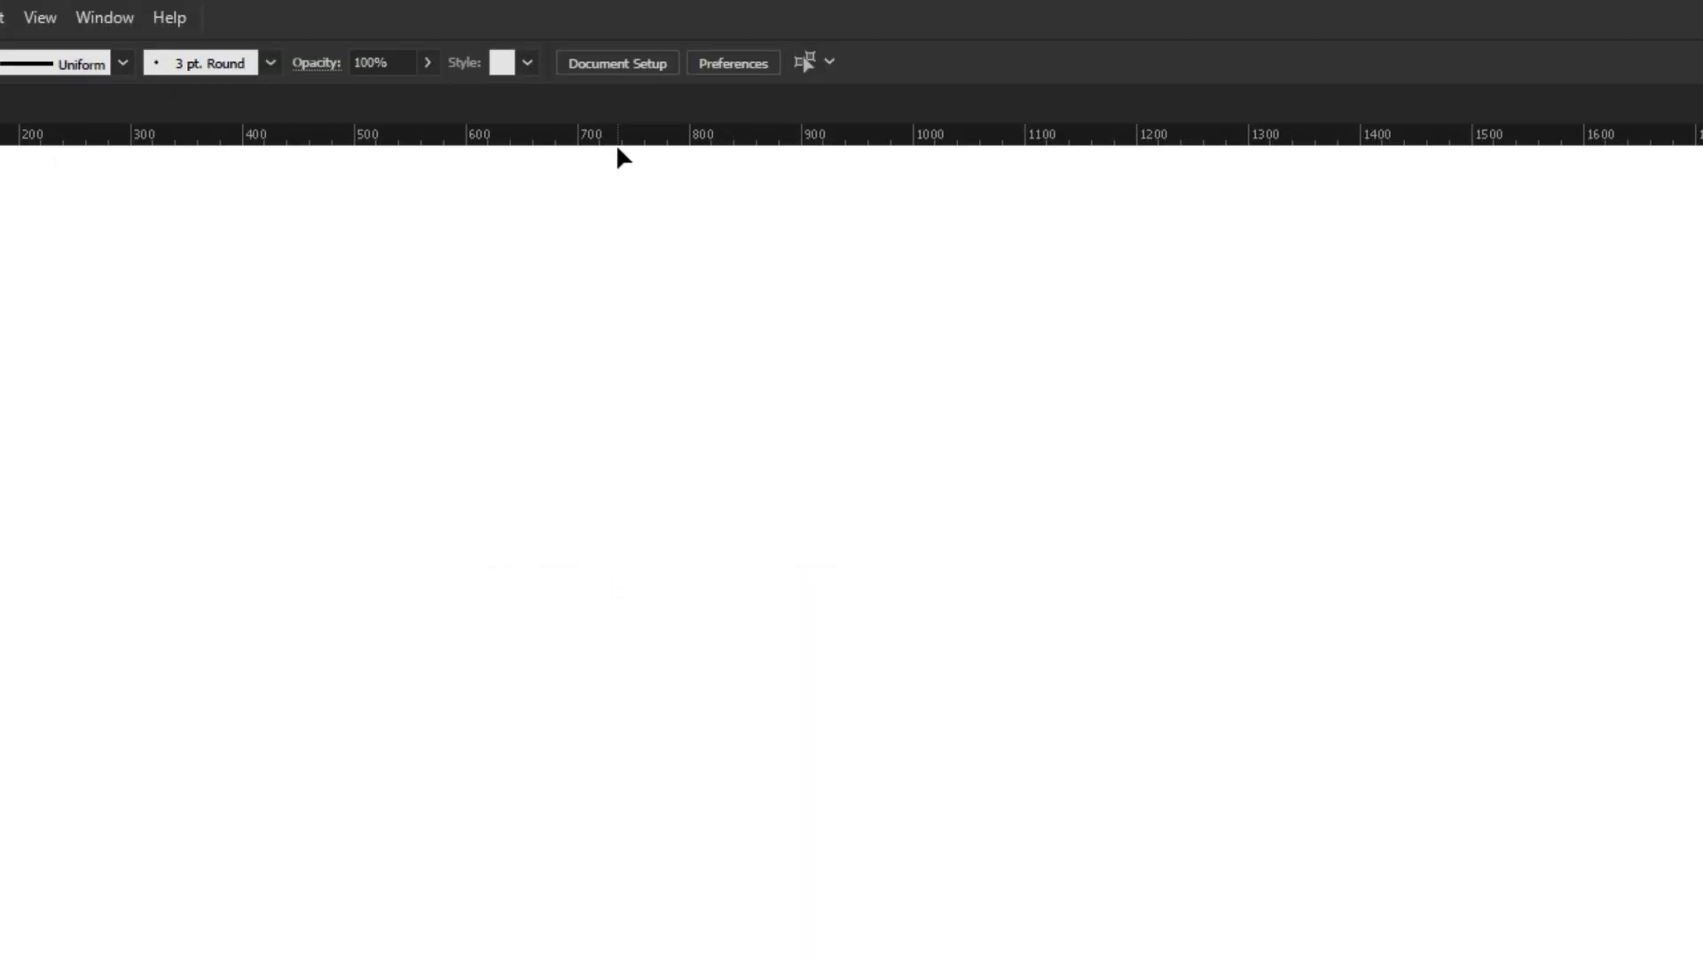
{"action": "left_click_drag", "start_coordinate": [619, 360], "coordinate": [618, 559]}
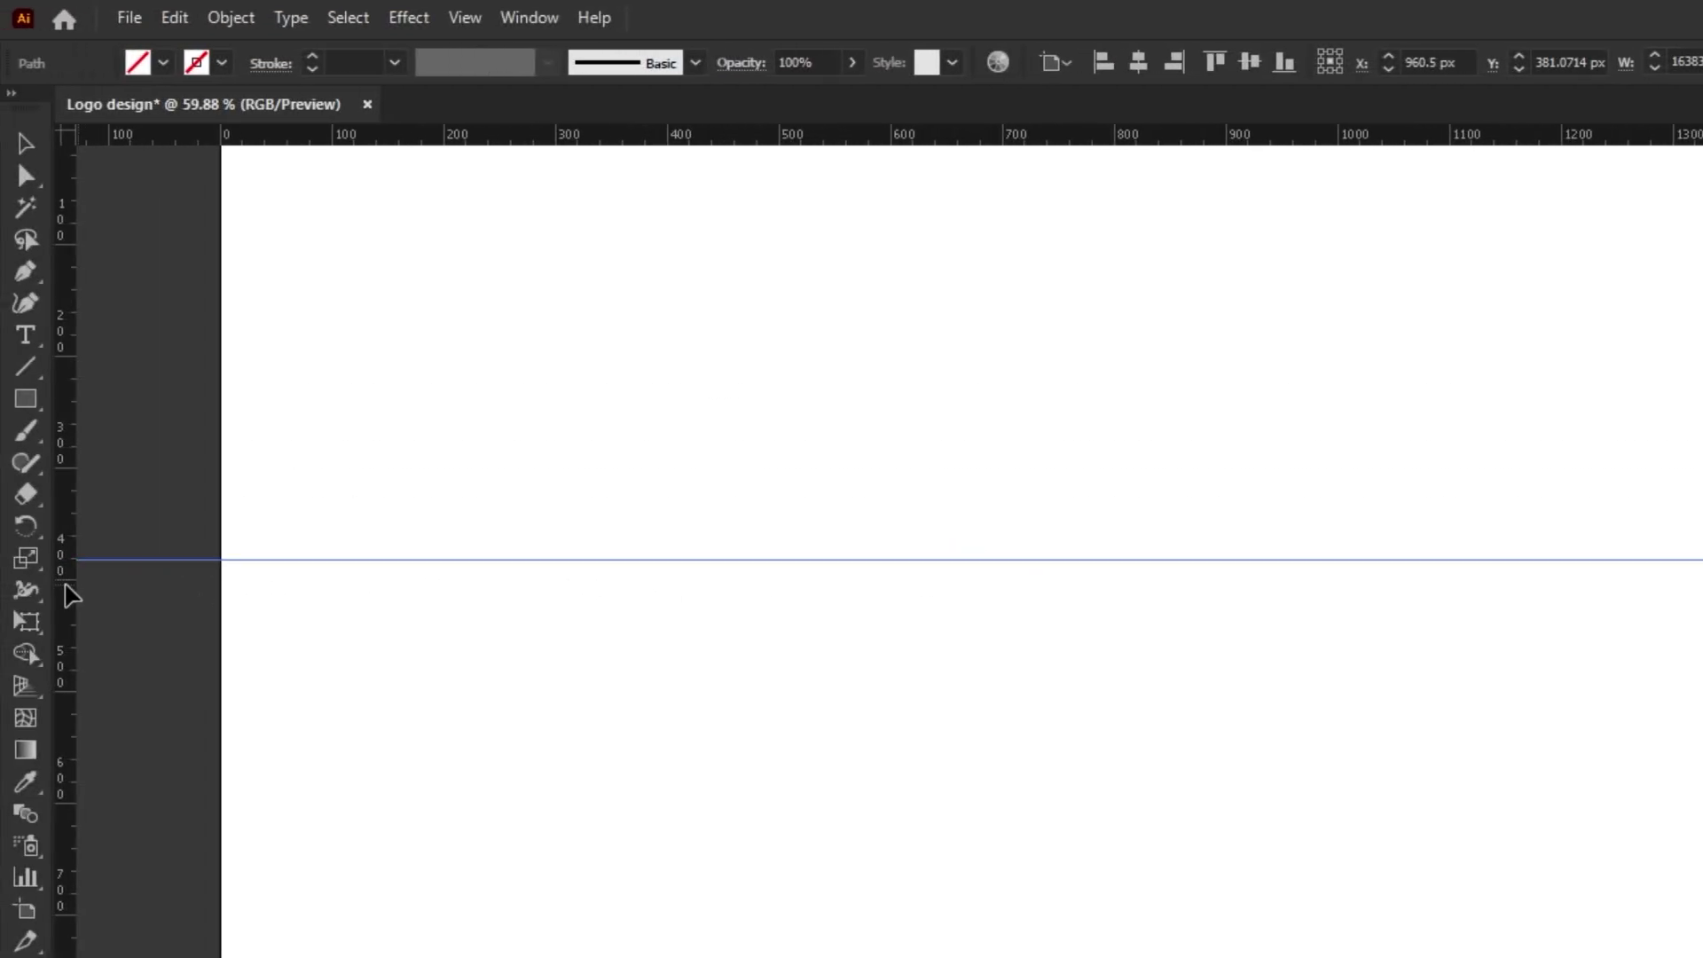
{"action": "left_click_drag", "start_coordinate": [68, 589], "coordinate": [1020, 601]}
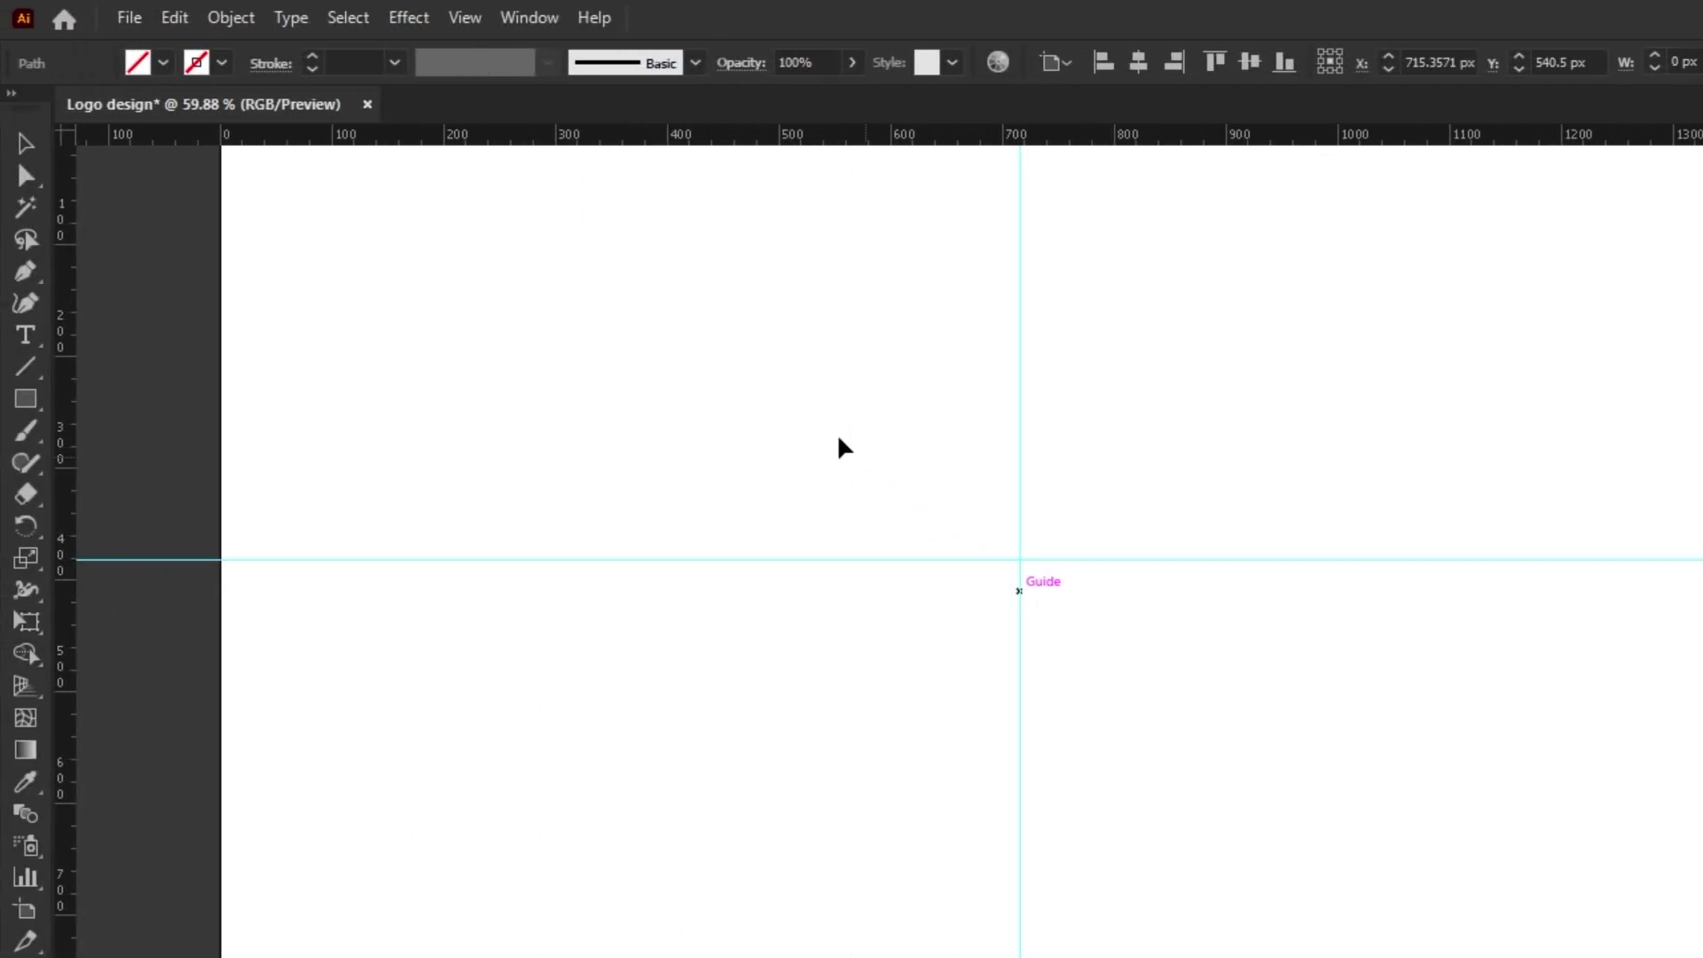
{"action": "left_click", "coordinate": [529, 17]}
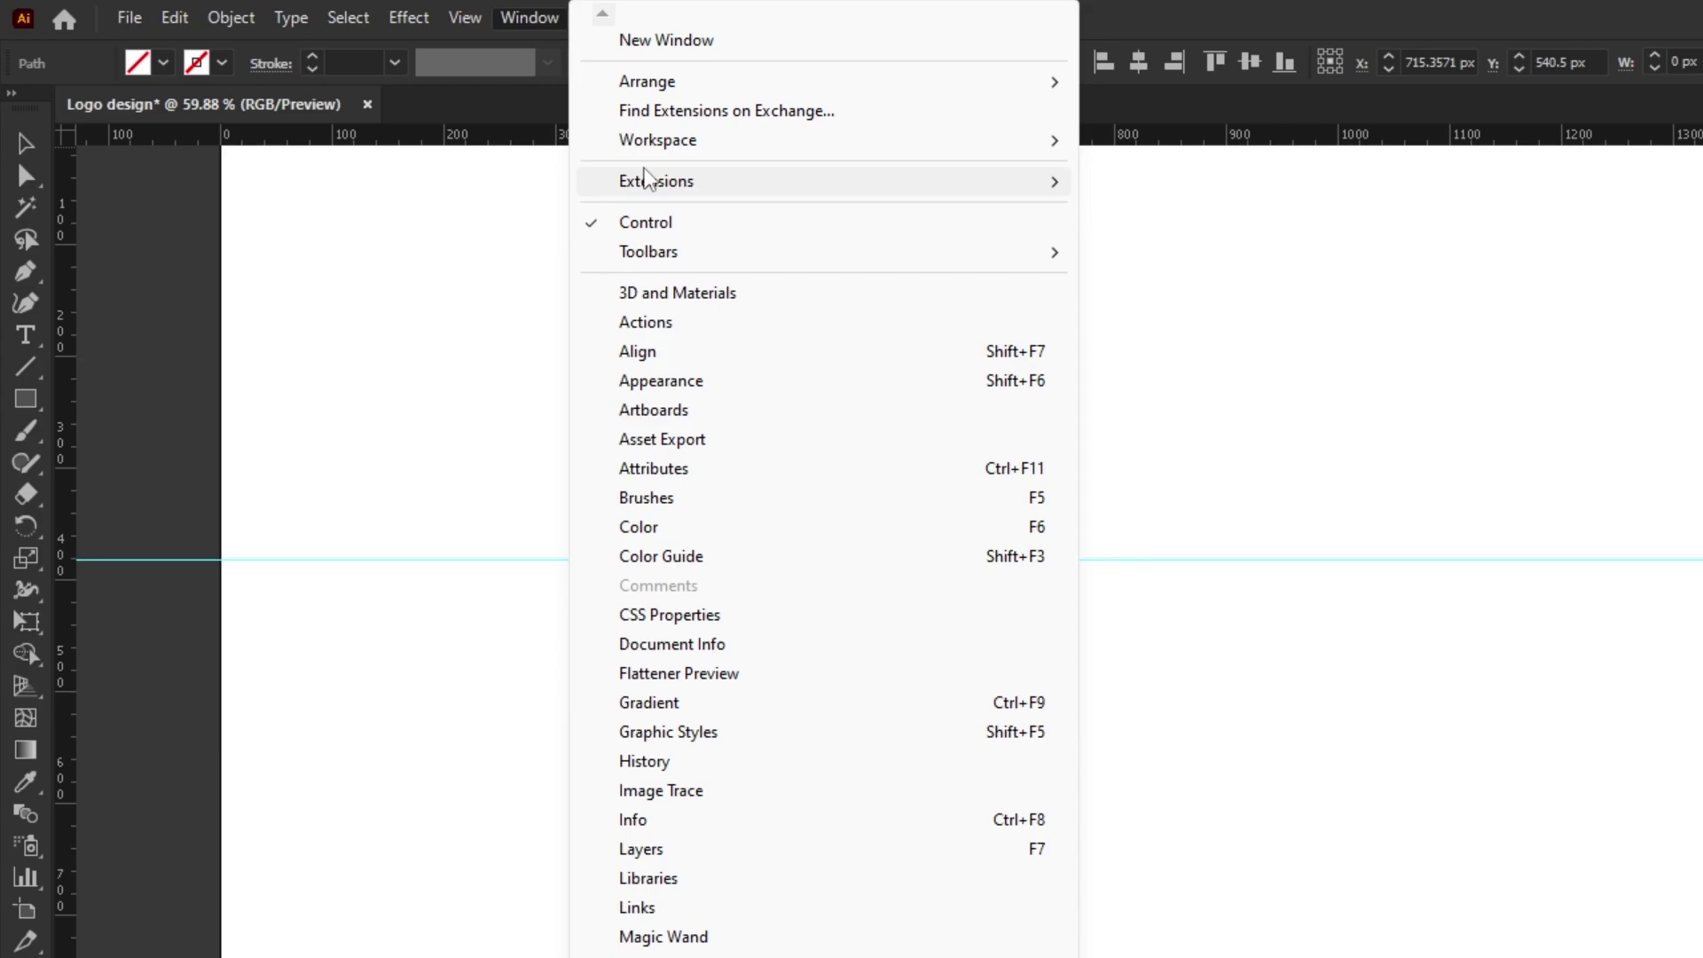
- Centre the horizontal guide vertically on the artboard at Y 540 px using the Align panel
{"action": "left_click", "coordinate": [646, 352]}
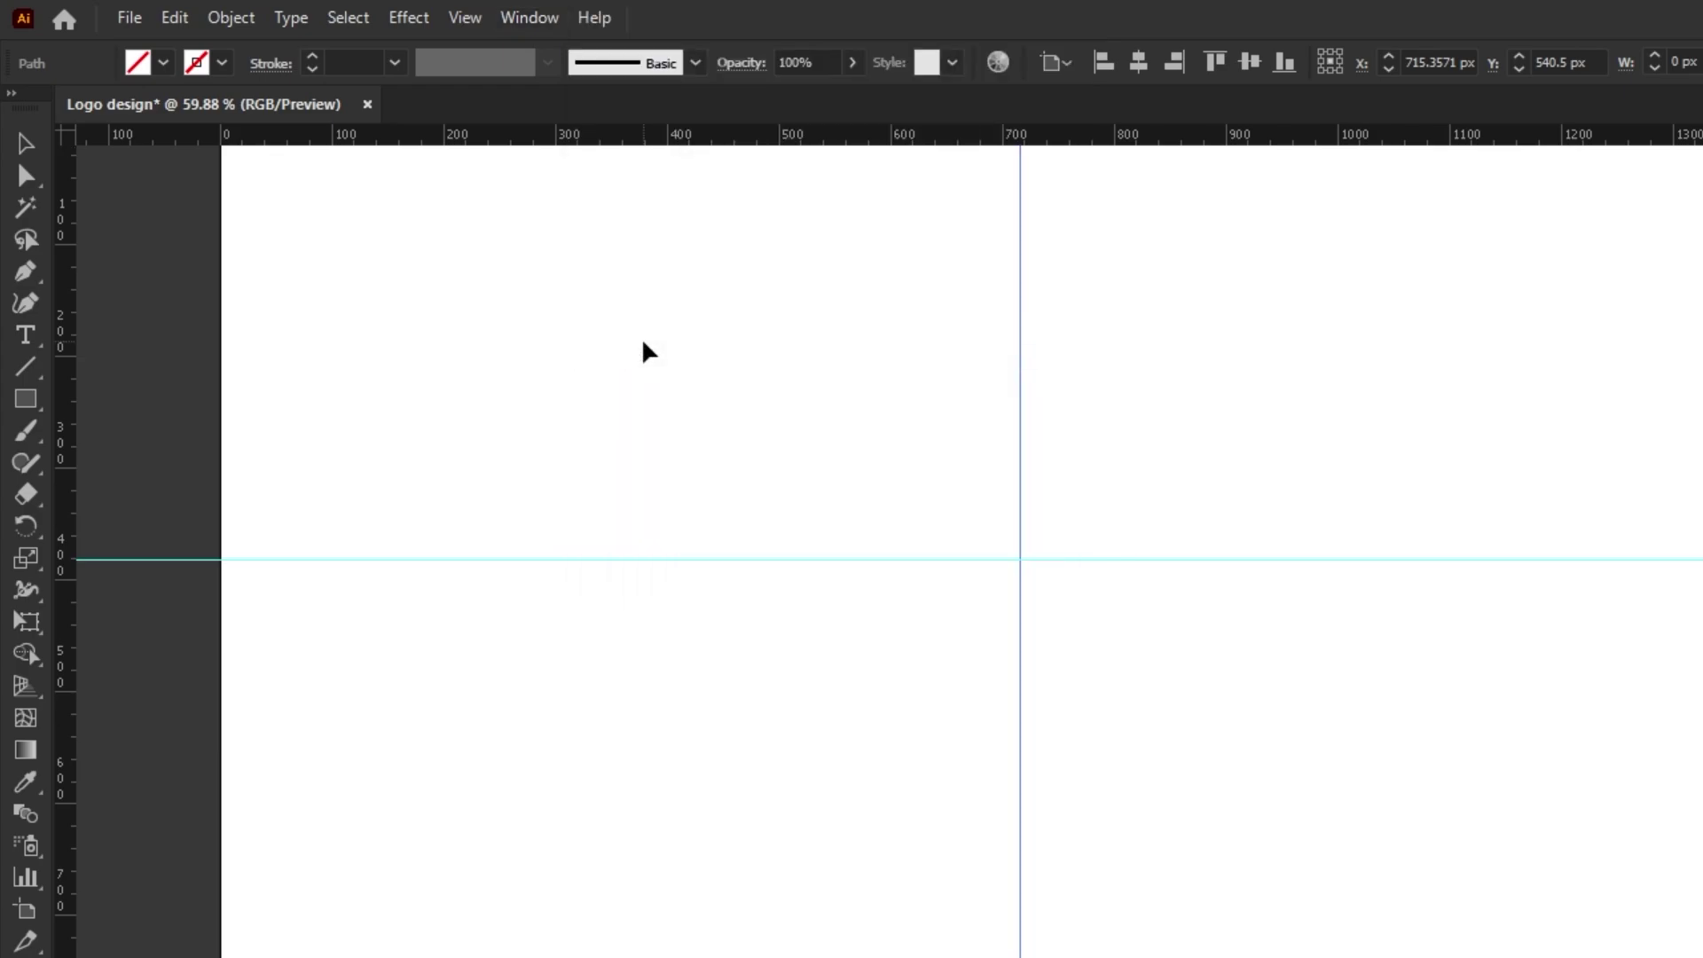
{"action": "left_click_drag", "start_coordinate": [1580, 365], "coordinate": [1273, 379]}
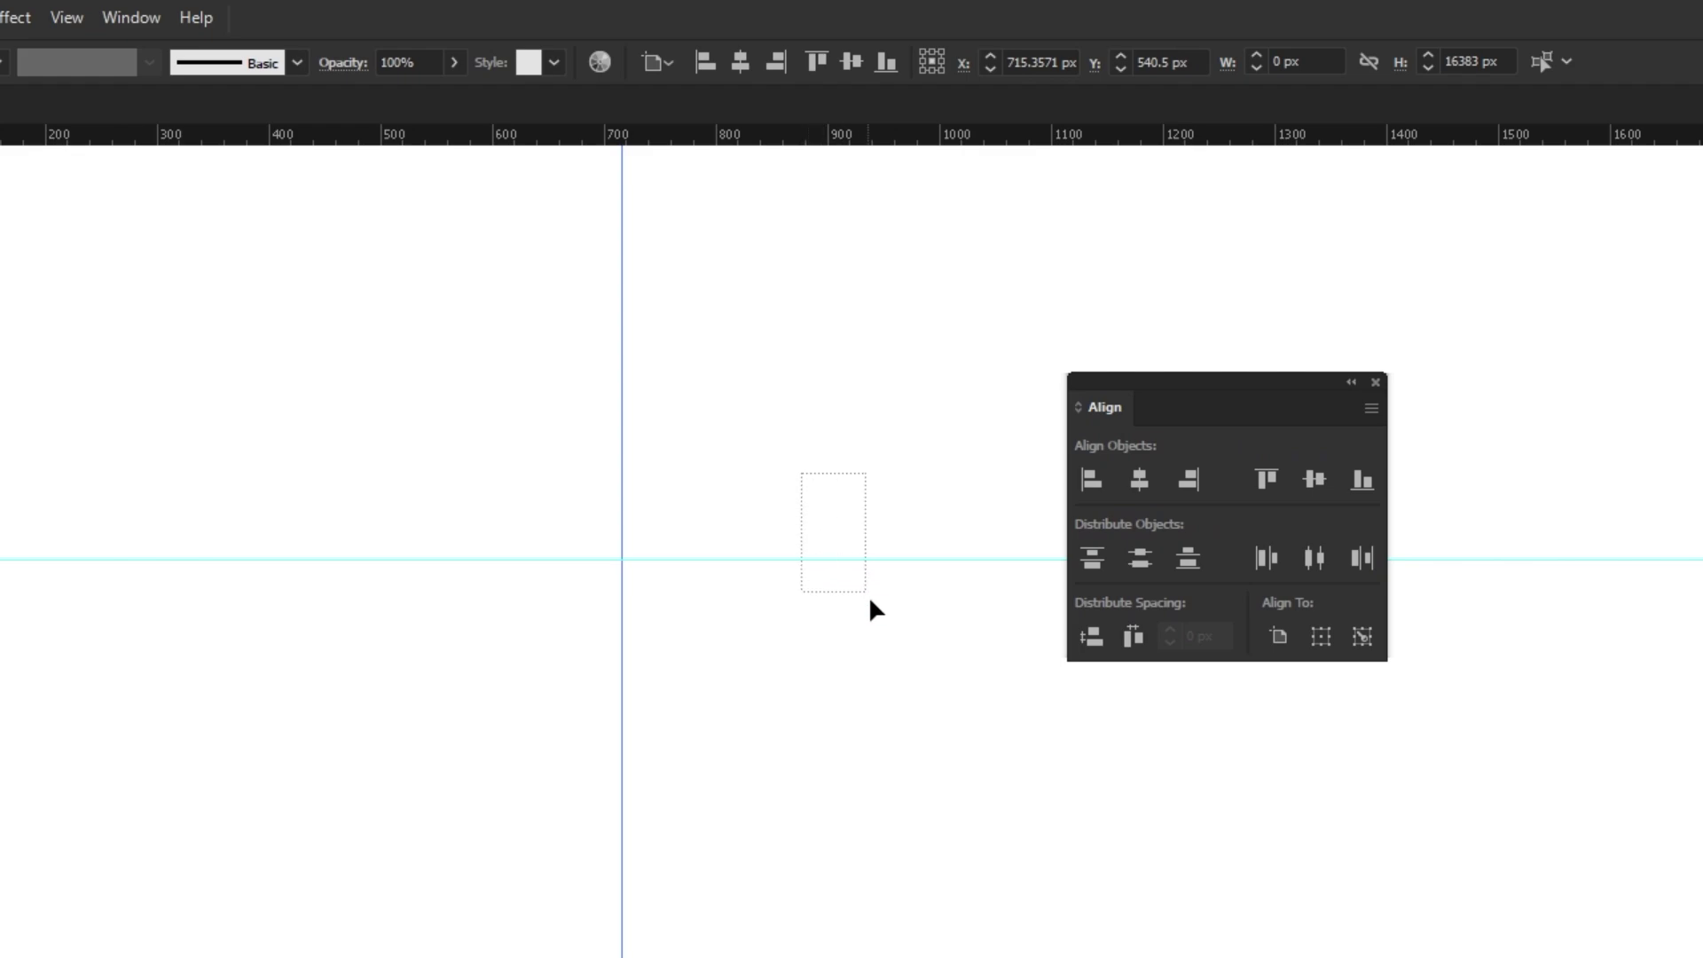
{"action": "left_click_drag", "start_coordinate": [870, 602], "coordinate": [893, 645]}
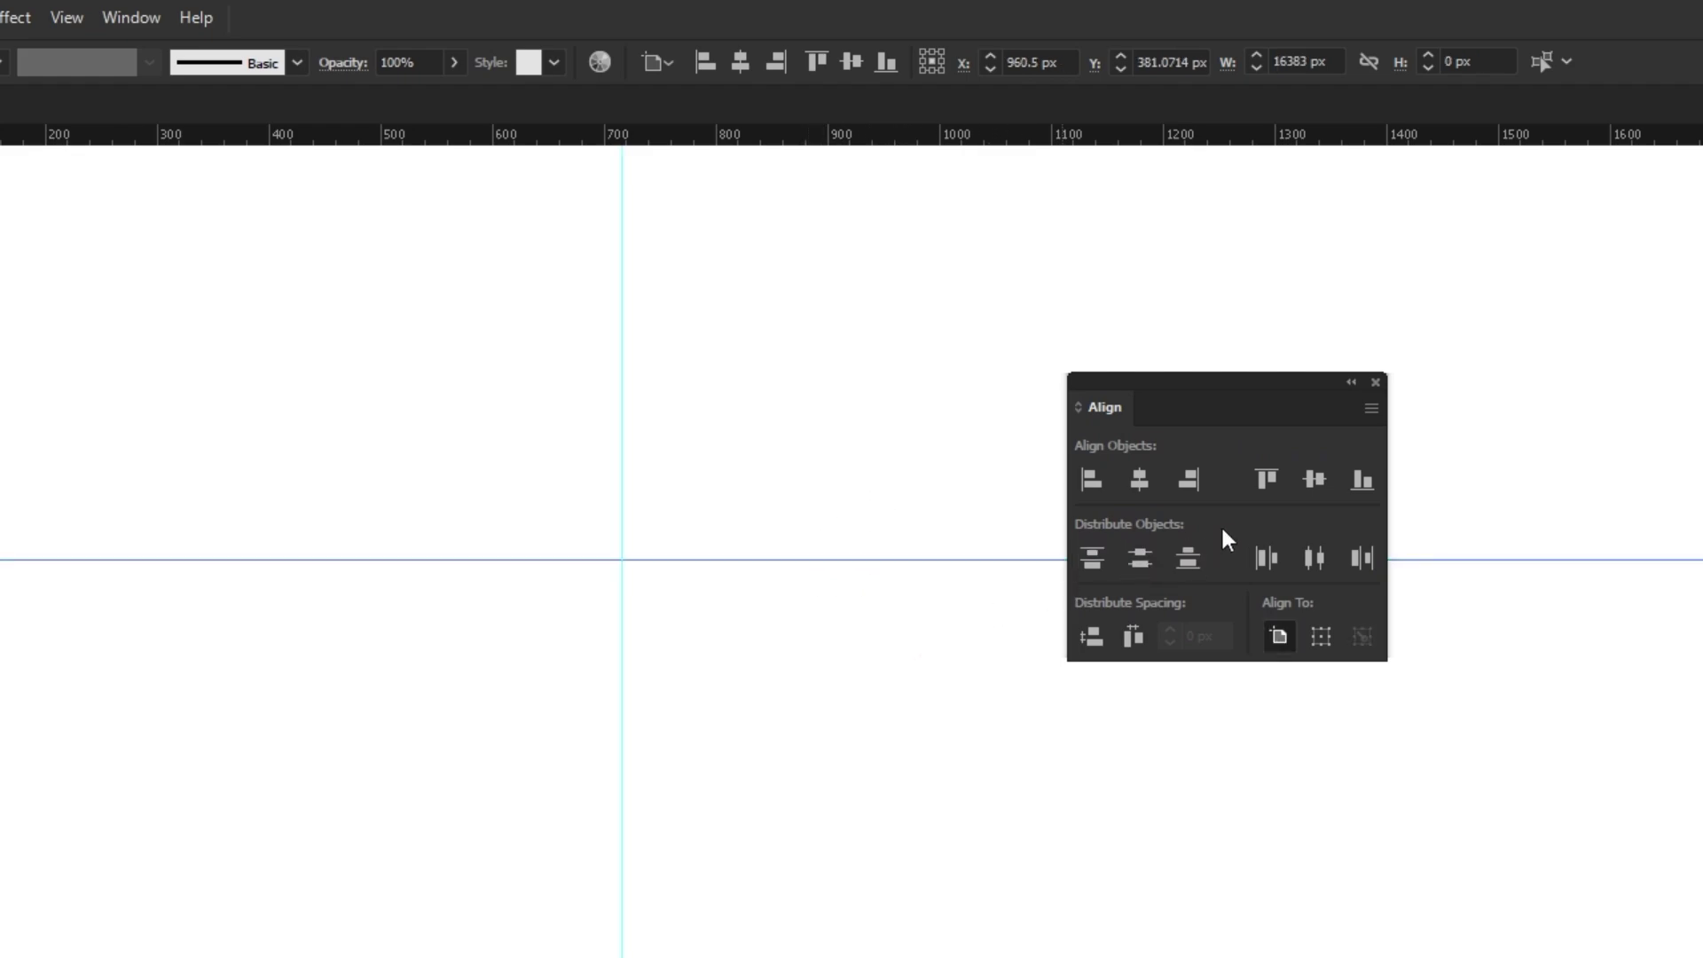
{"action": "left_click", "coordinate": [1316, 482]}
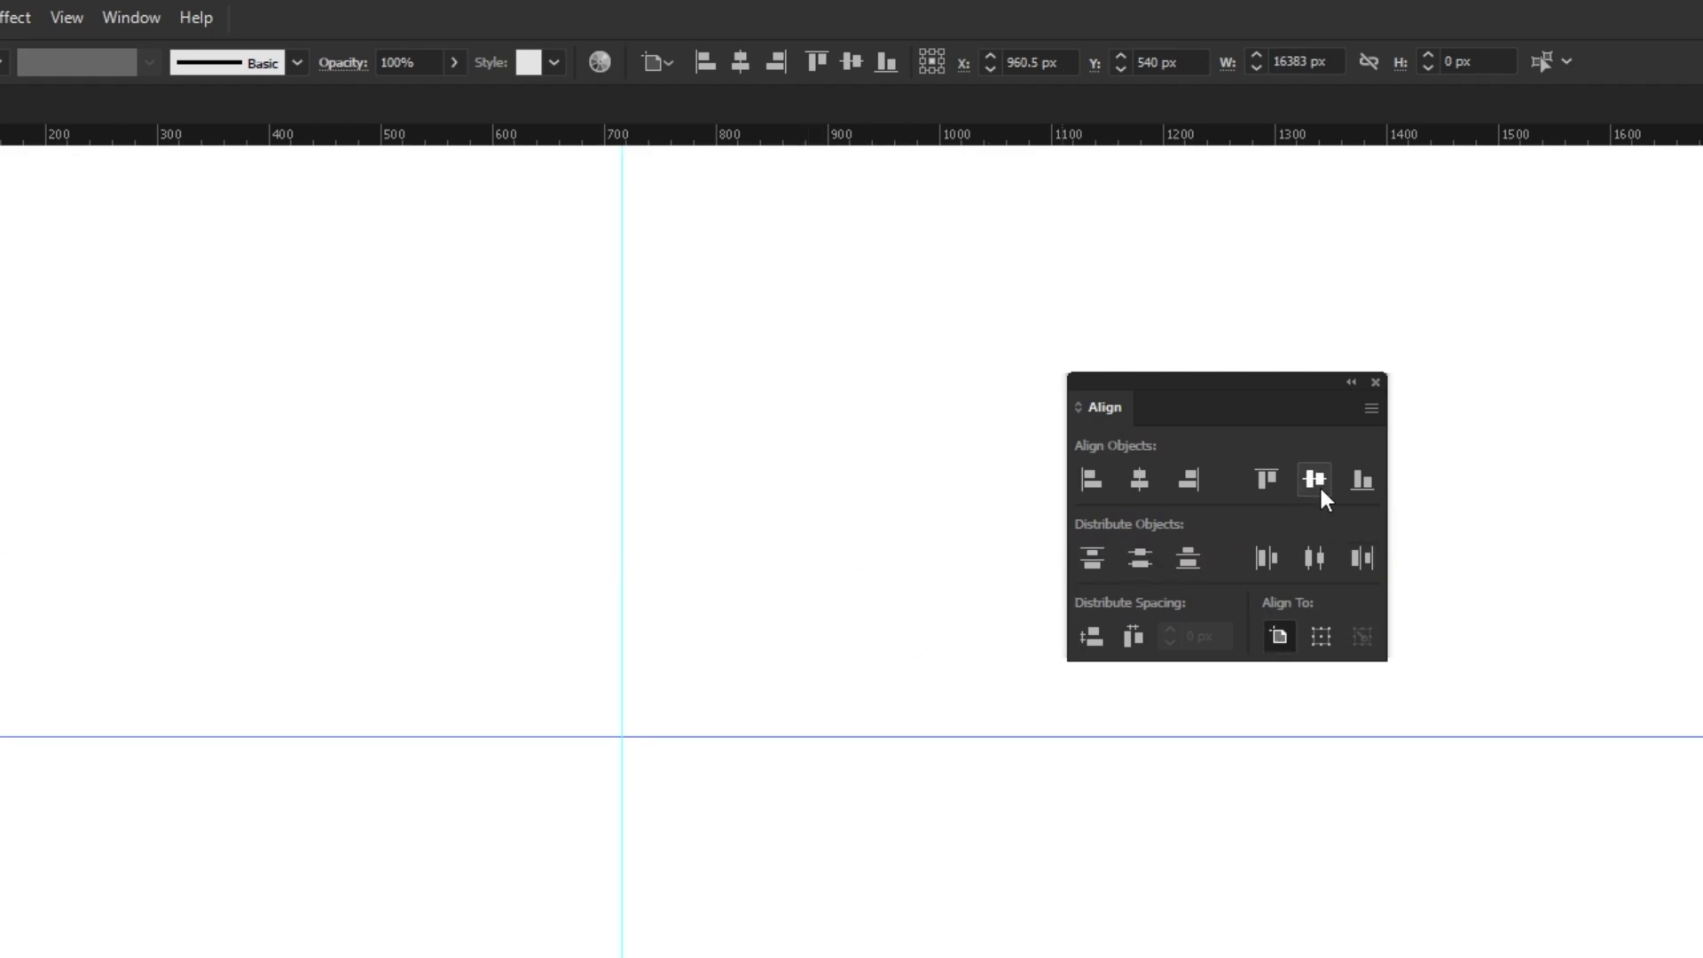
- Centre the vertical guide horizontally at X 960 px, then select both guides
{"action": "left_click_drag", "start_coordinate": [541, 403], "coordinate": [697, 551]}
{"action": "left_click", "coordinate": [1139, 483]}
{"action": "left_click_drag", "start_coordinate": [1236, 381], "coordinate": [1506, 241]}
{"action": "left_click_drag", "start_coordinate": [800, 520], "coordinate": [1006, 843]}
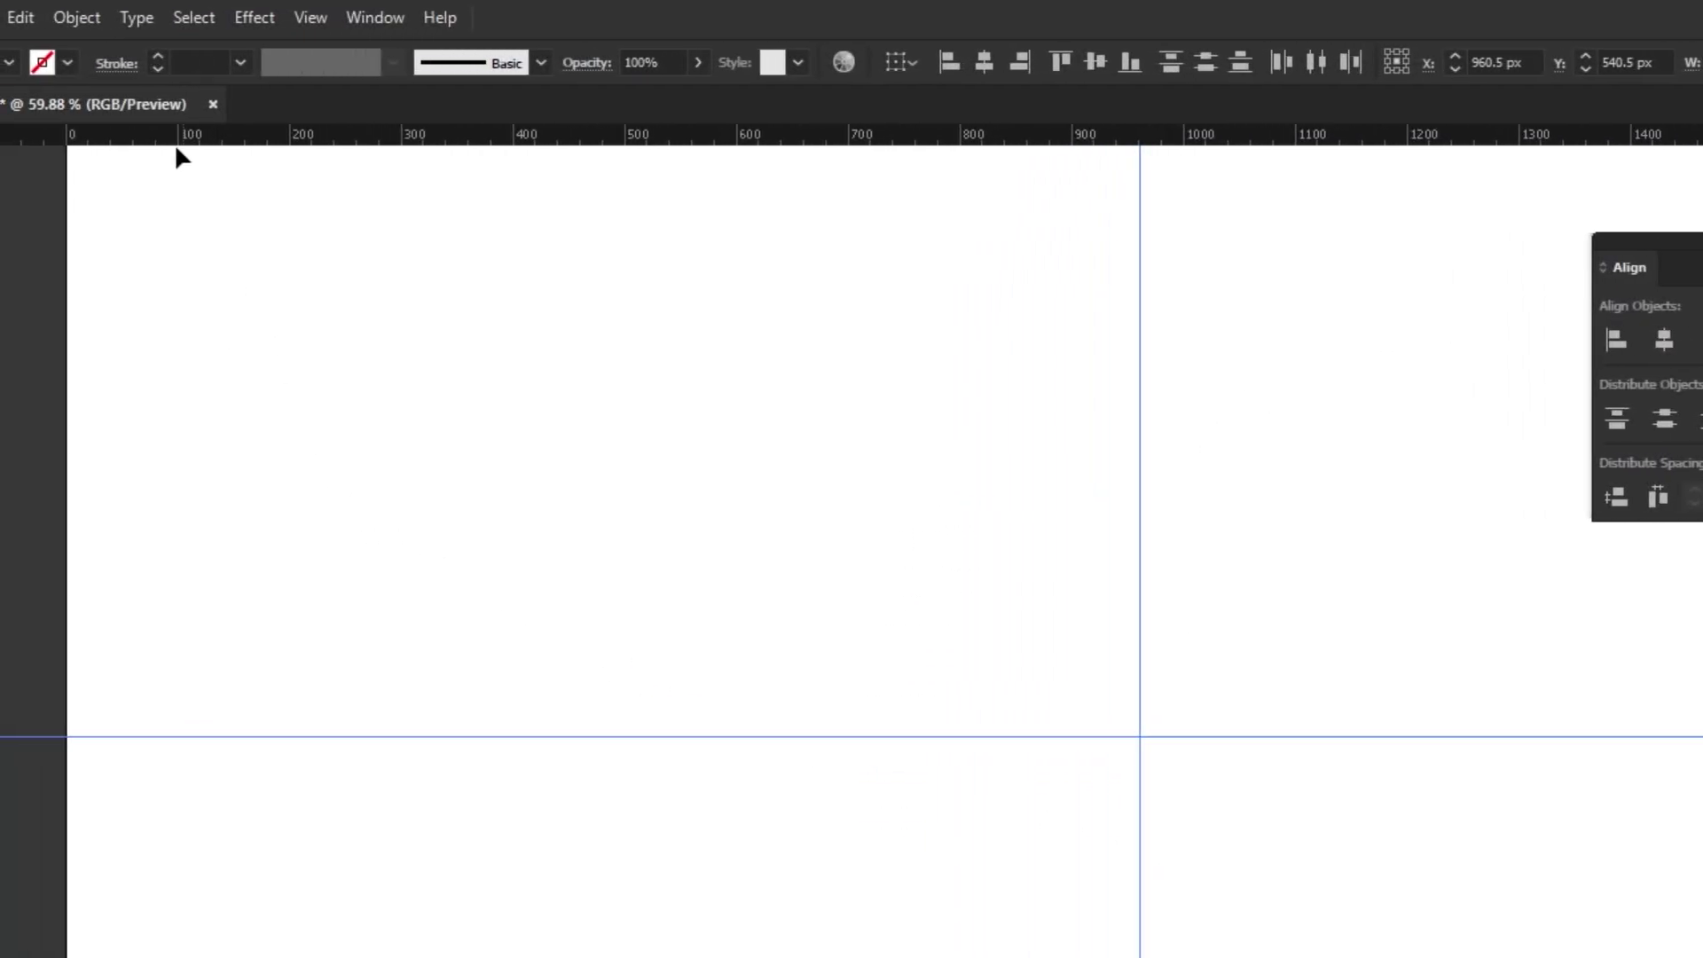
- Lock the selected guides with Object > Lock > Selection and hide the rulers
{"action": "left_click", "coordinate": [90, 21]}
{"action": "mouse_move", "coordinate": [112, 236]}
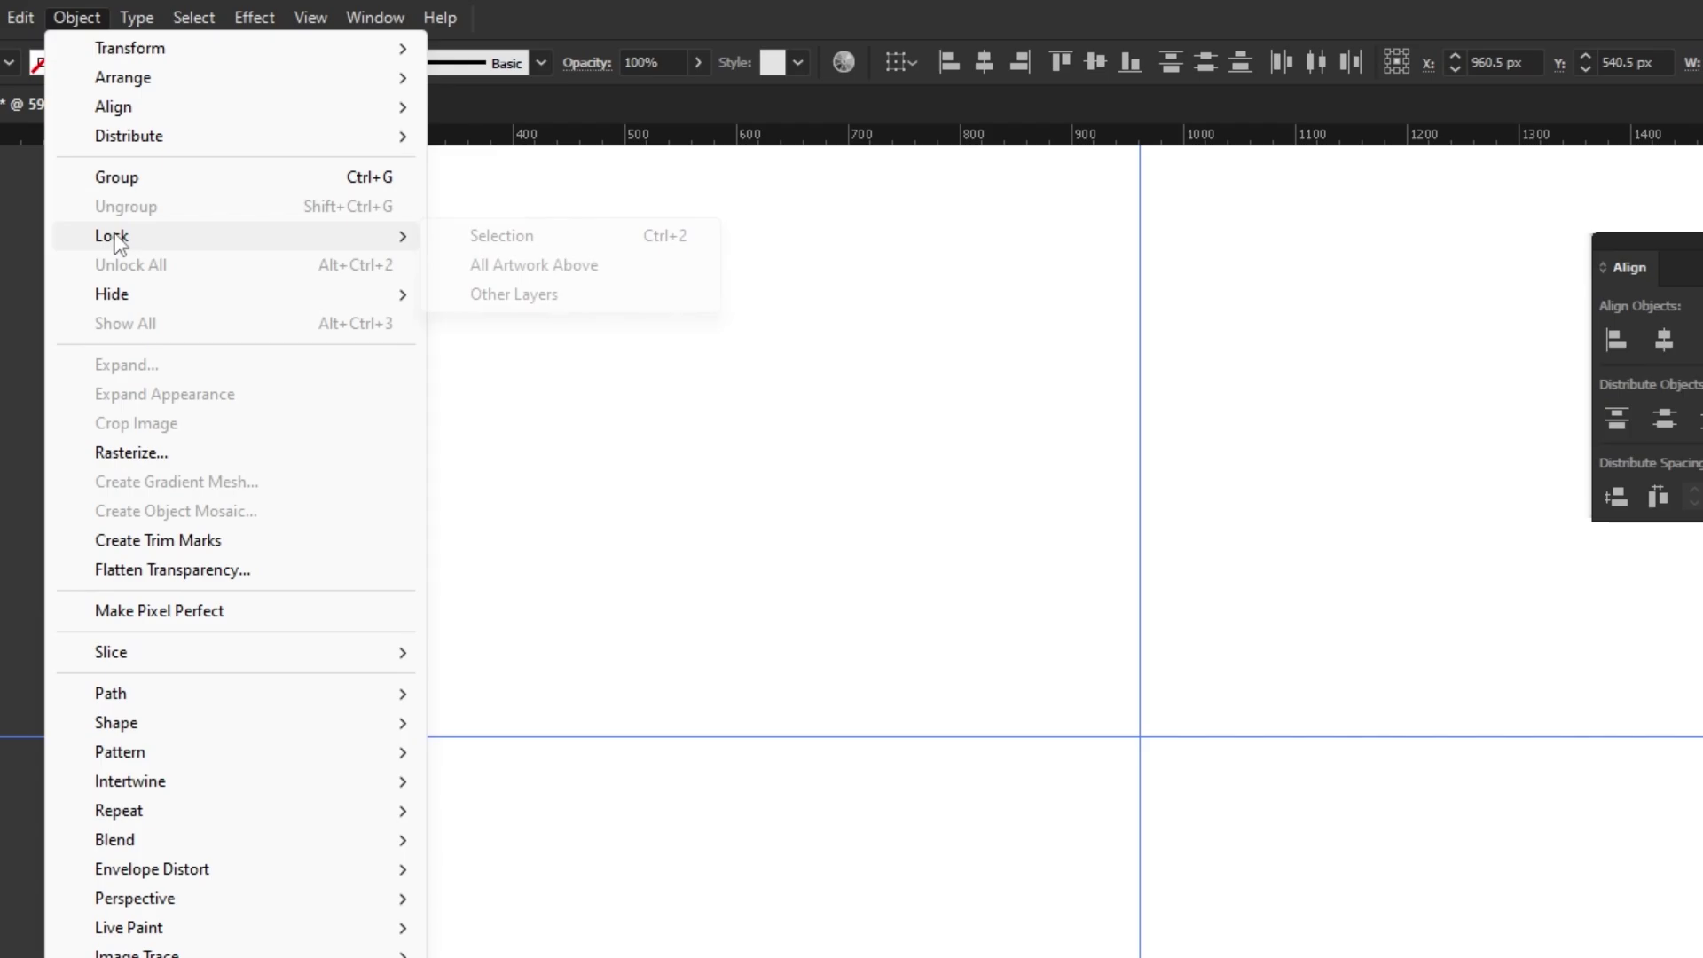
{"action": "left_click", "coordinate": [506, 235]}
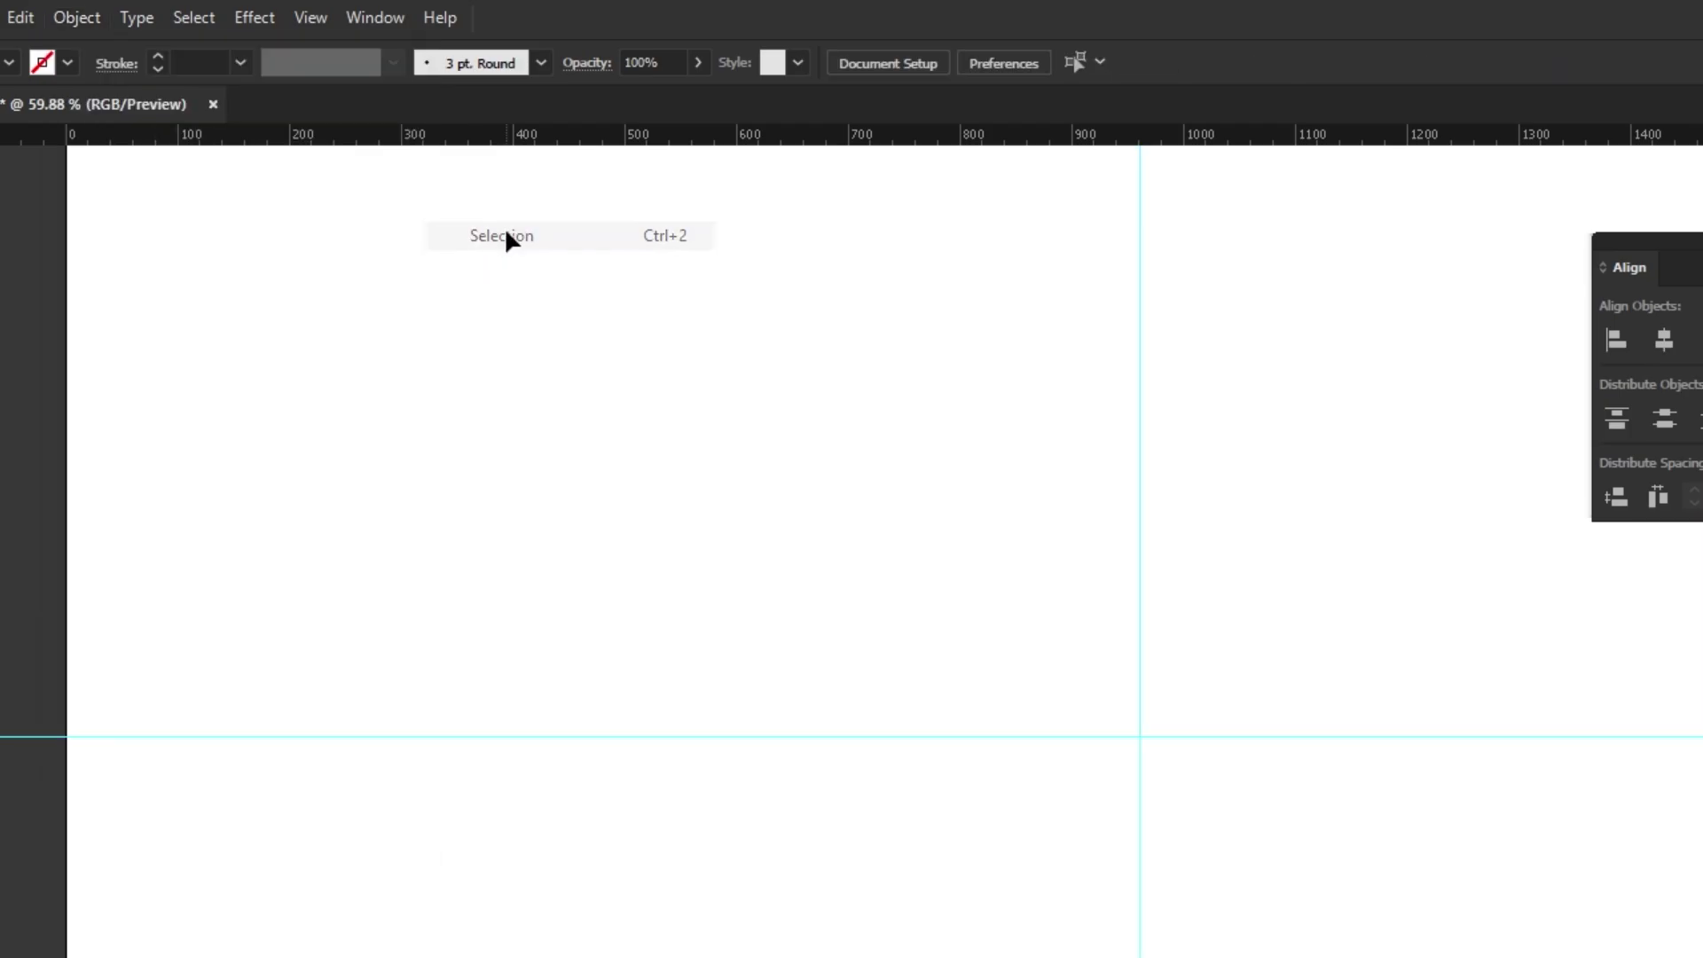
{"action": "left_click", "coordinate": [307, 19]}
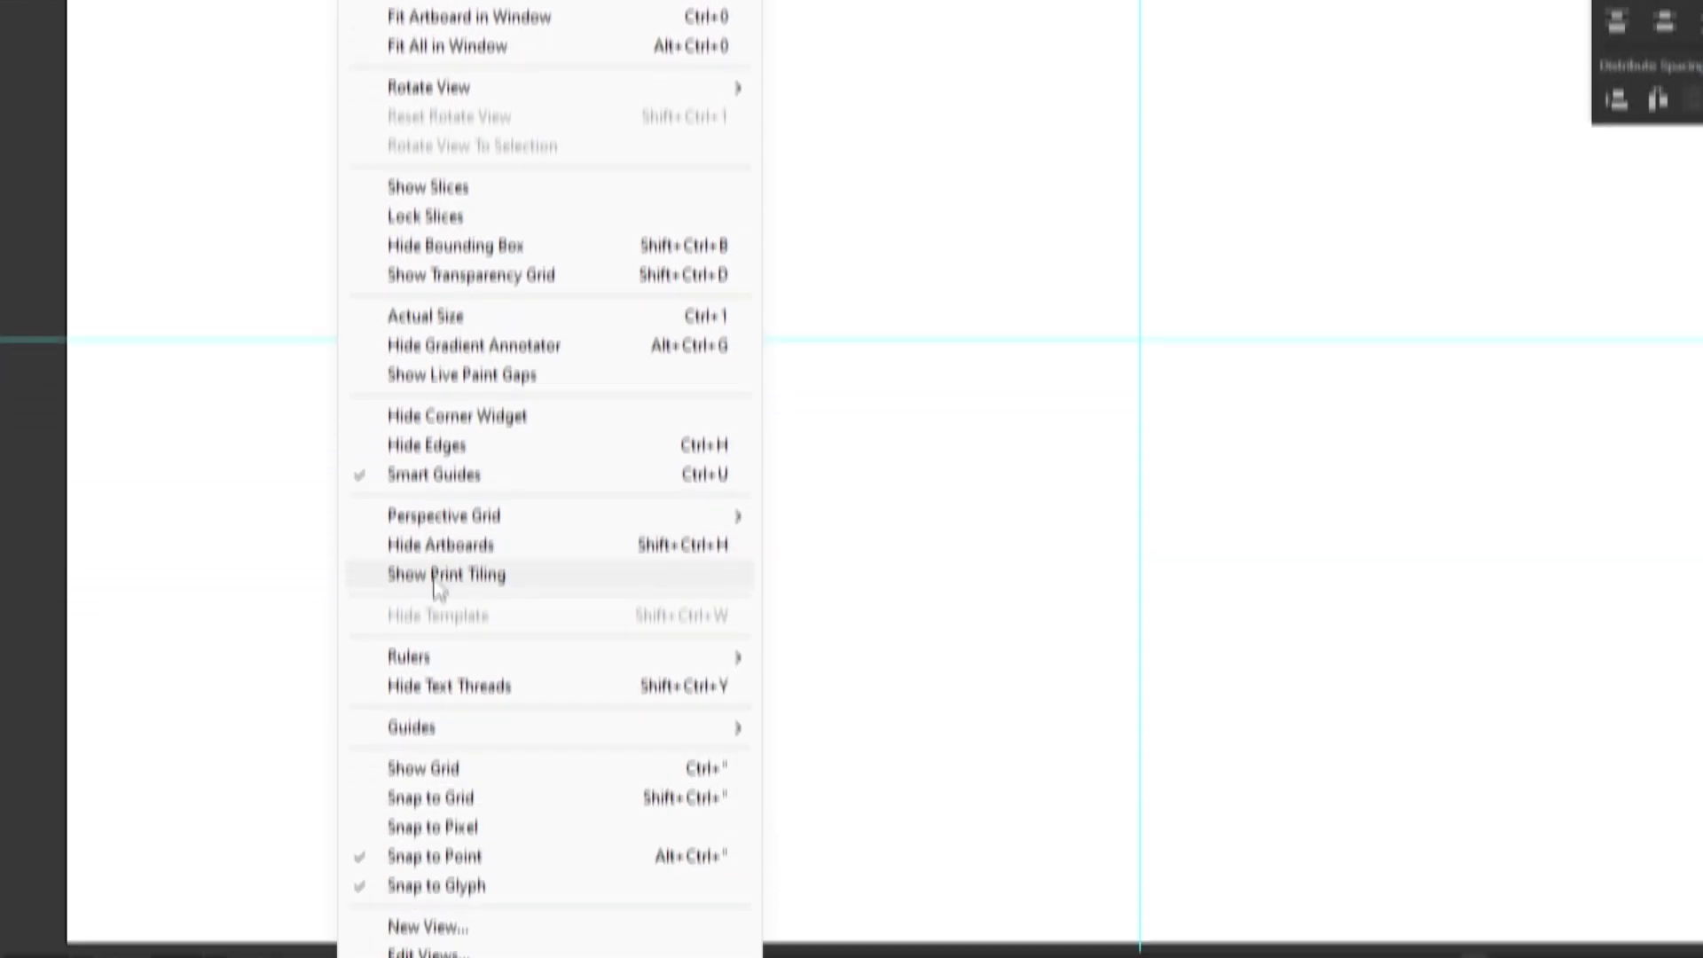
{"action": "mouse_move", "coordinate": [408, 578]}
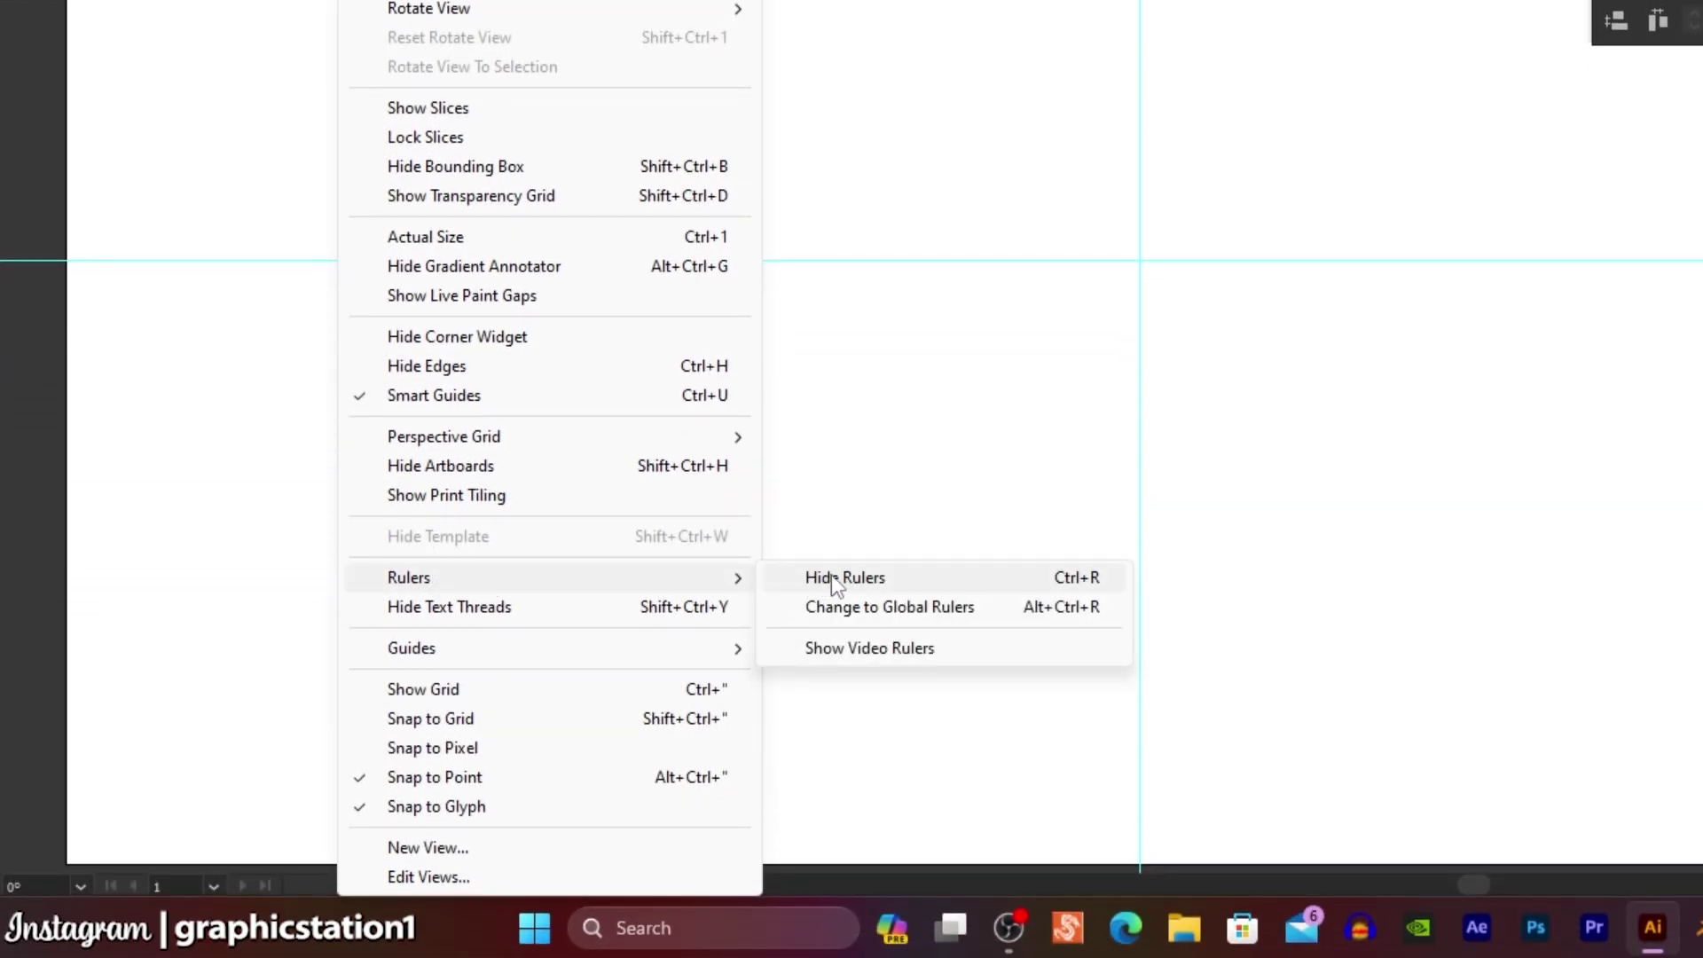
{"action": "left_click", "coordinate": [832, 575]}
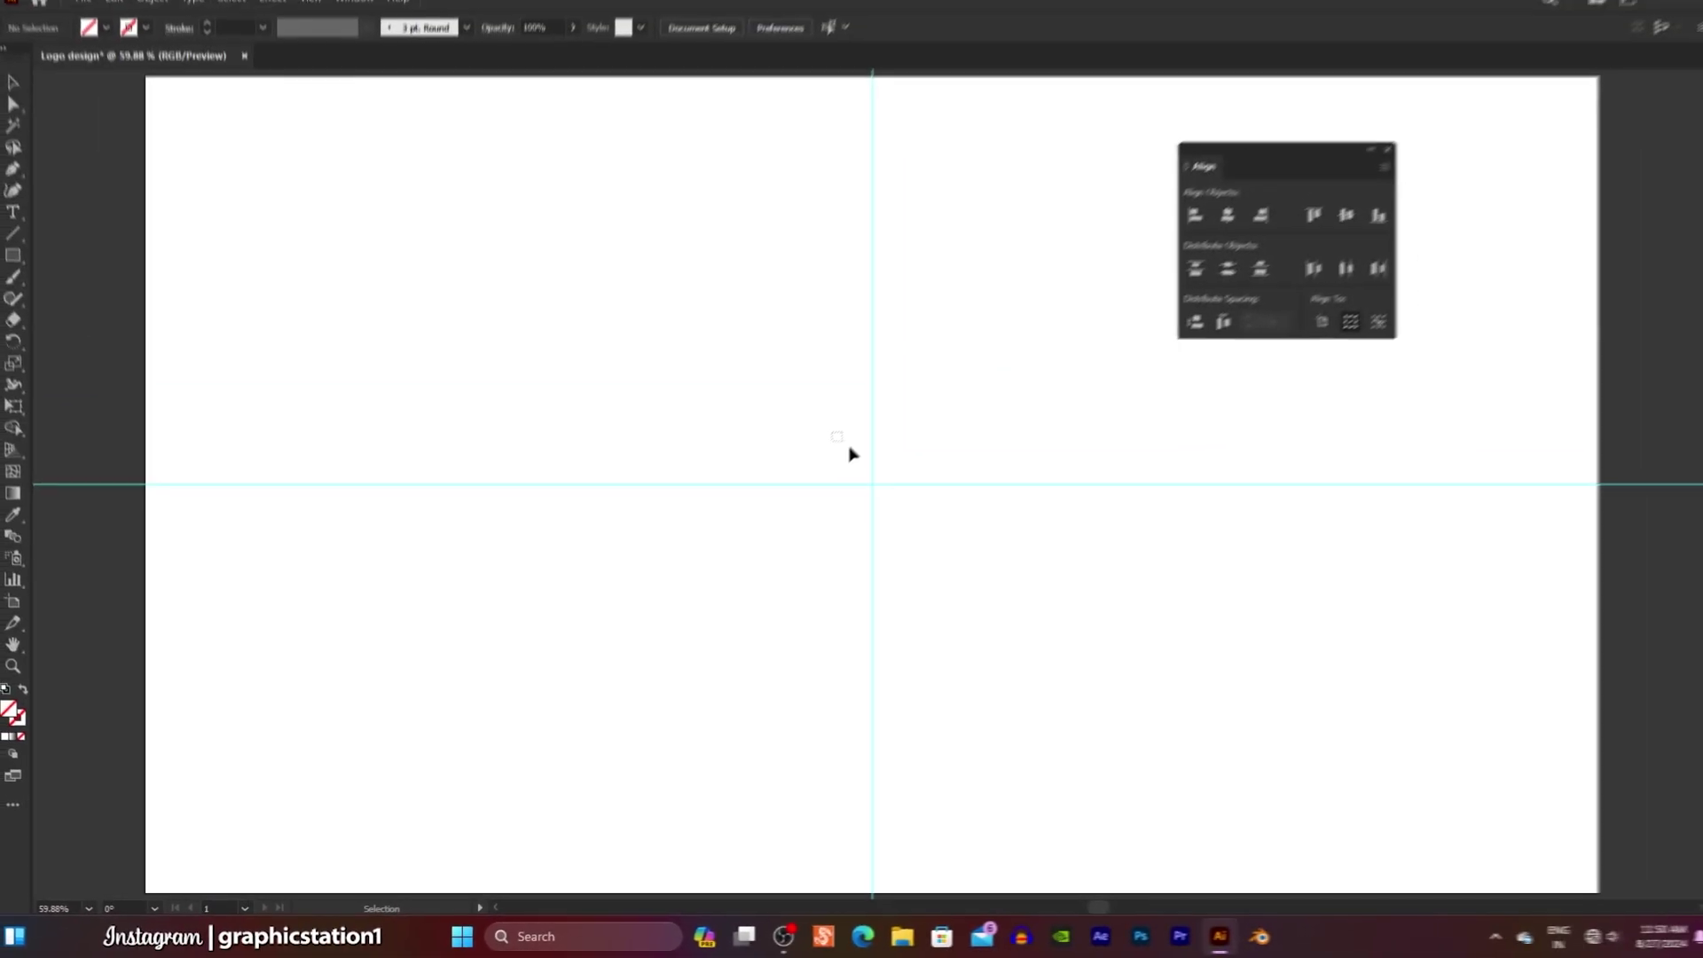
{"action": "left_click_drag", "start_coordinate": [823, 439], "coordinate": [948, 570]}
{"action": "left_click_drag", "start_coordinate": [950, 502], "coordinate": [778, 616]}
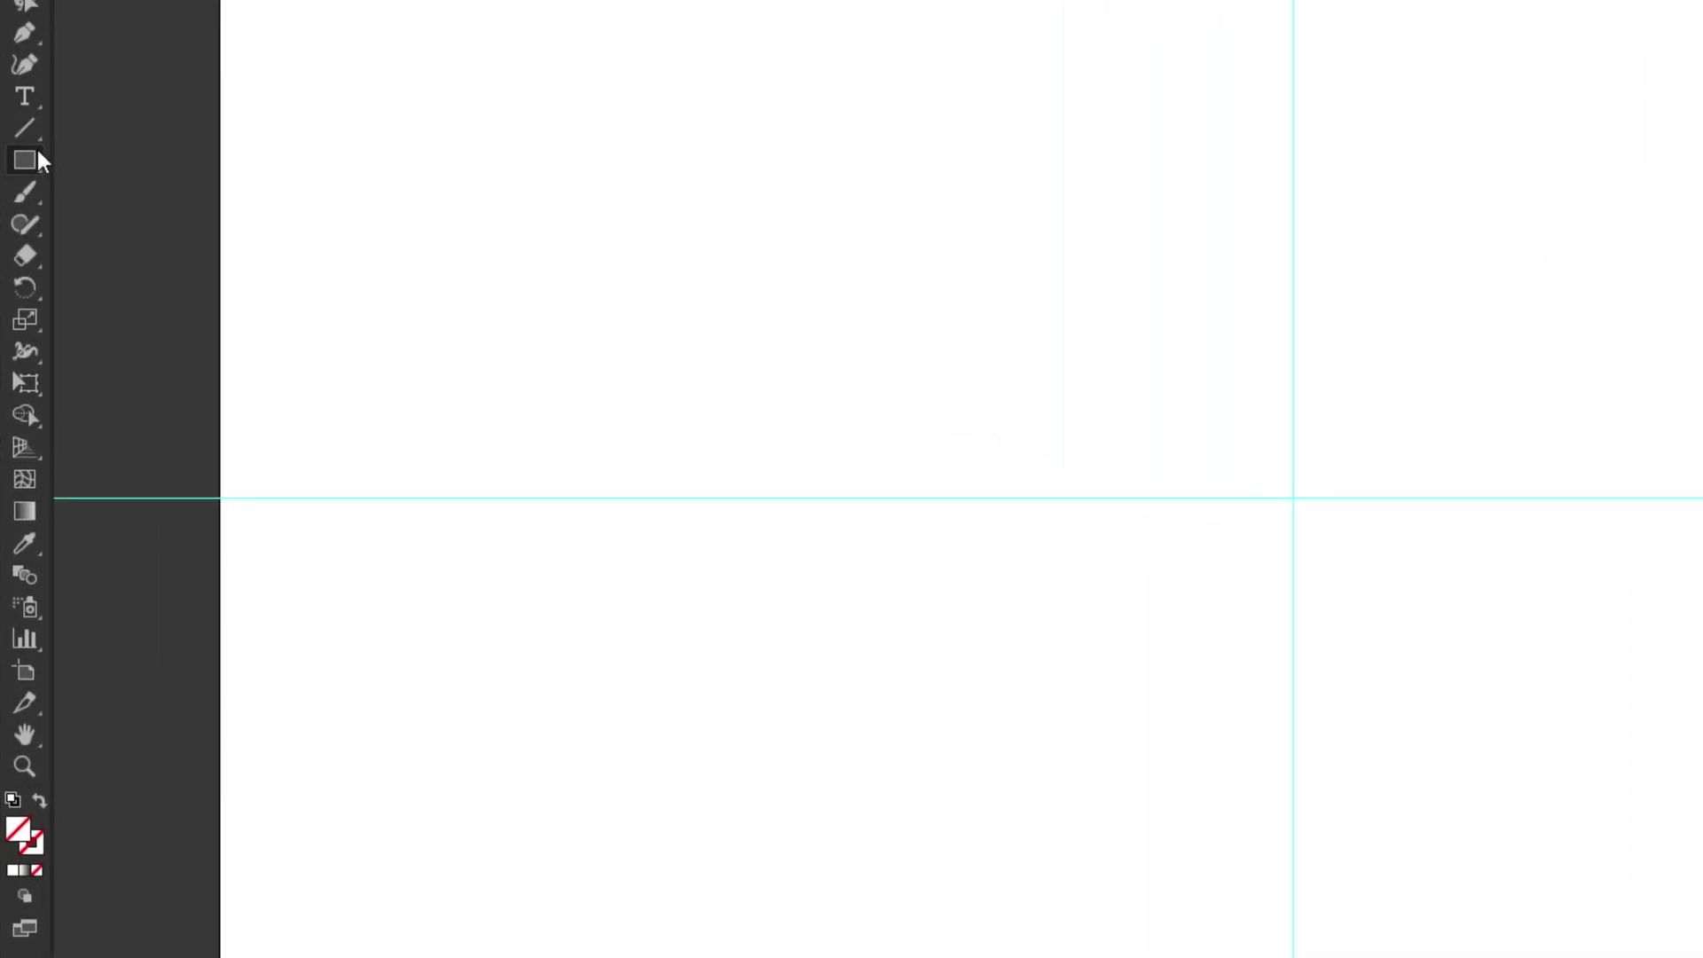
- Choose the Ellipse tool and set the stroke colour to black
{"action": "left_click", "coordinate": [38, 152]}
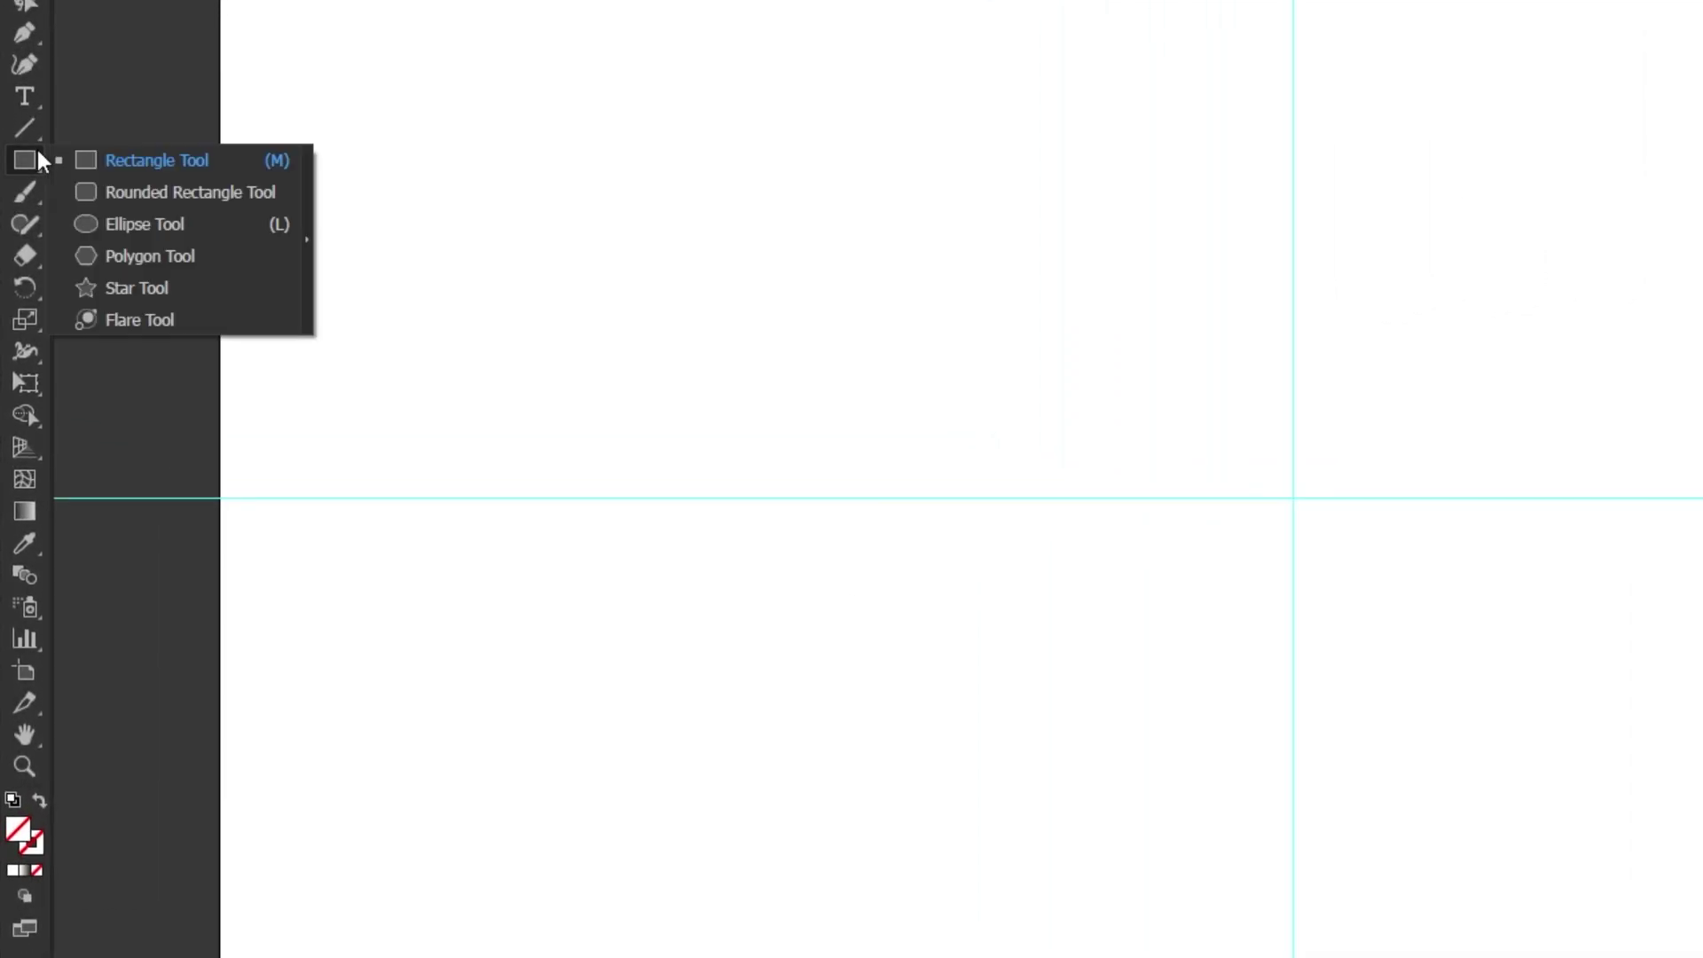
{"action": "left_click", "coordinate": [168, 227]}
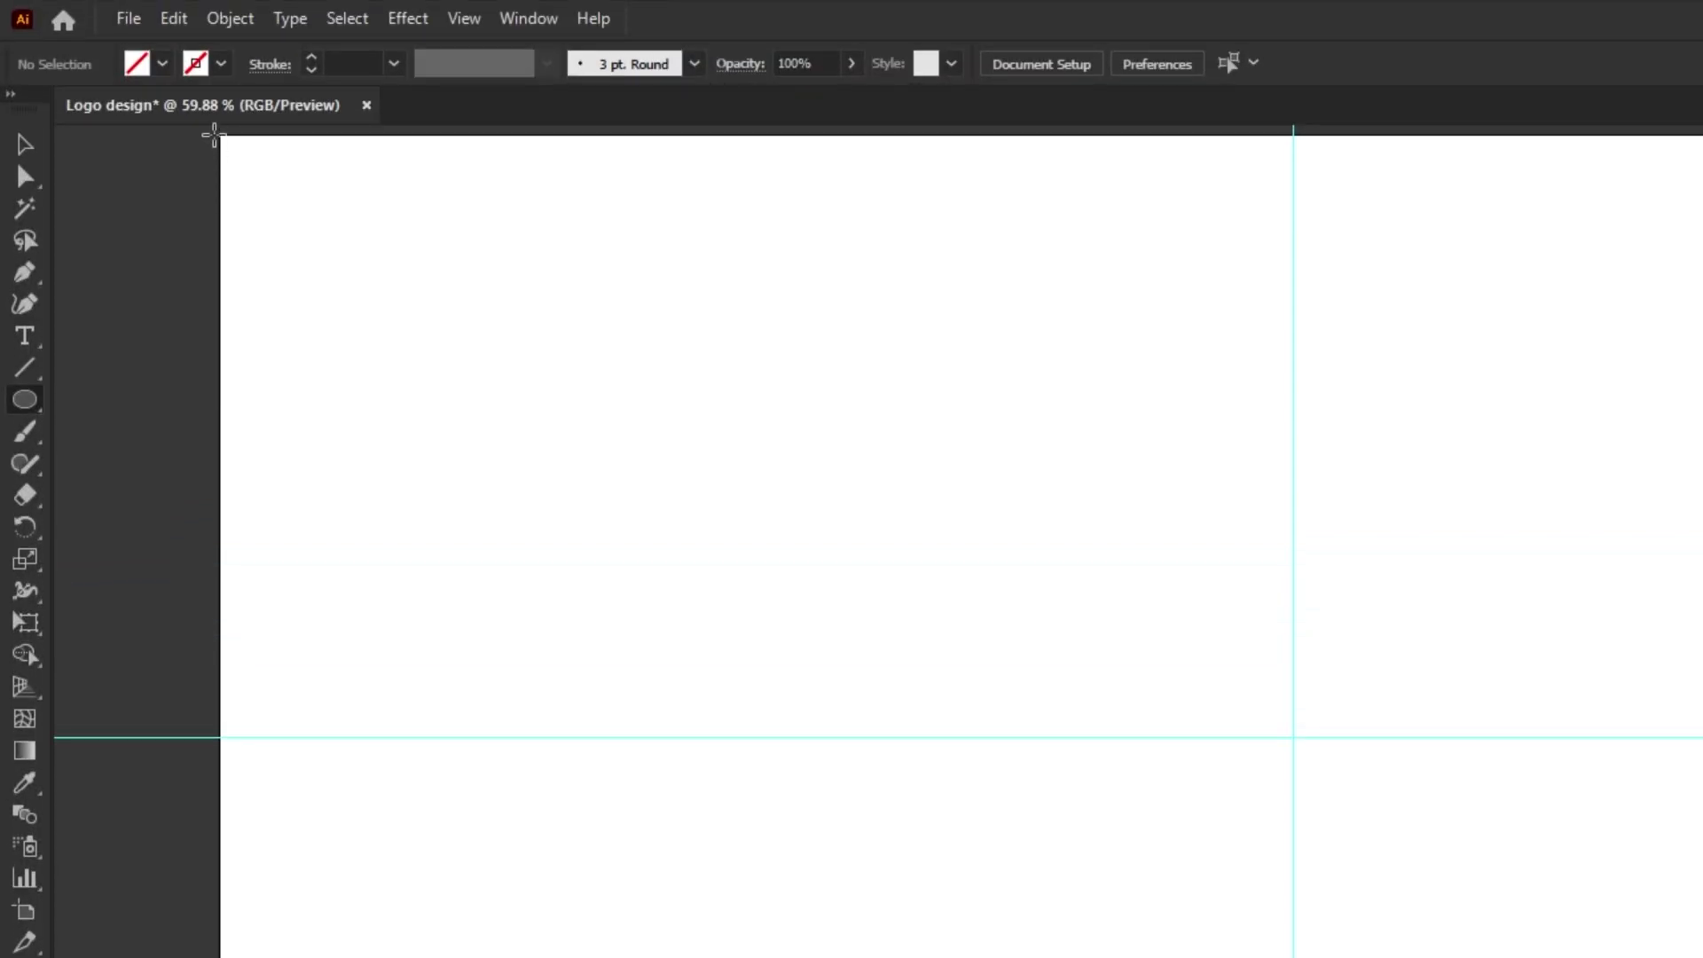
{"action": "left_click", "coordinate": [221, 63]}
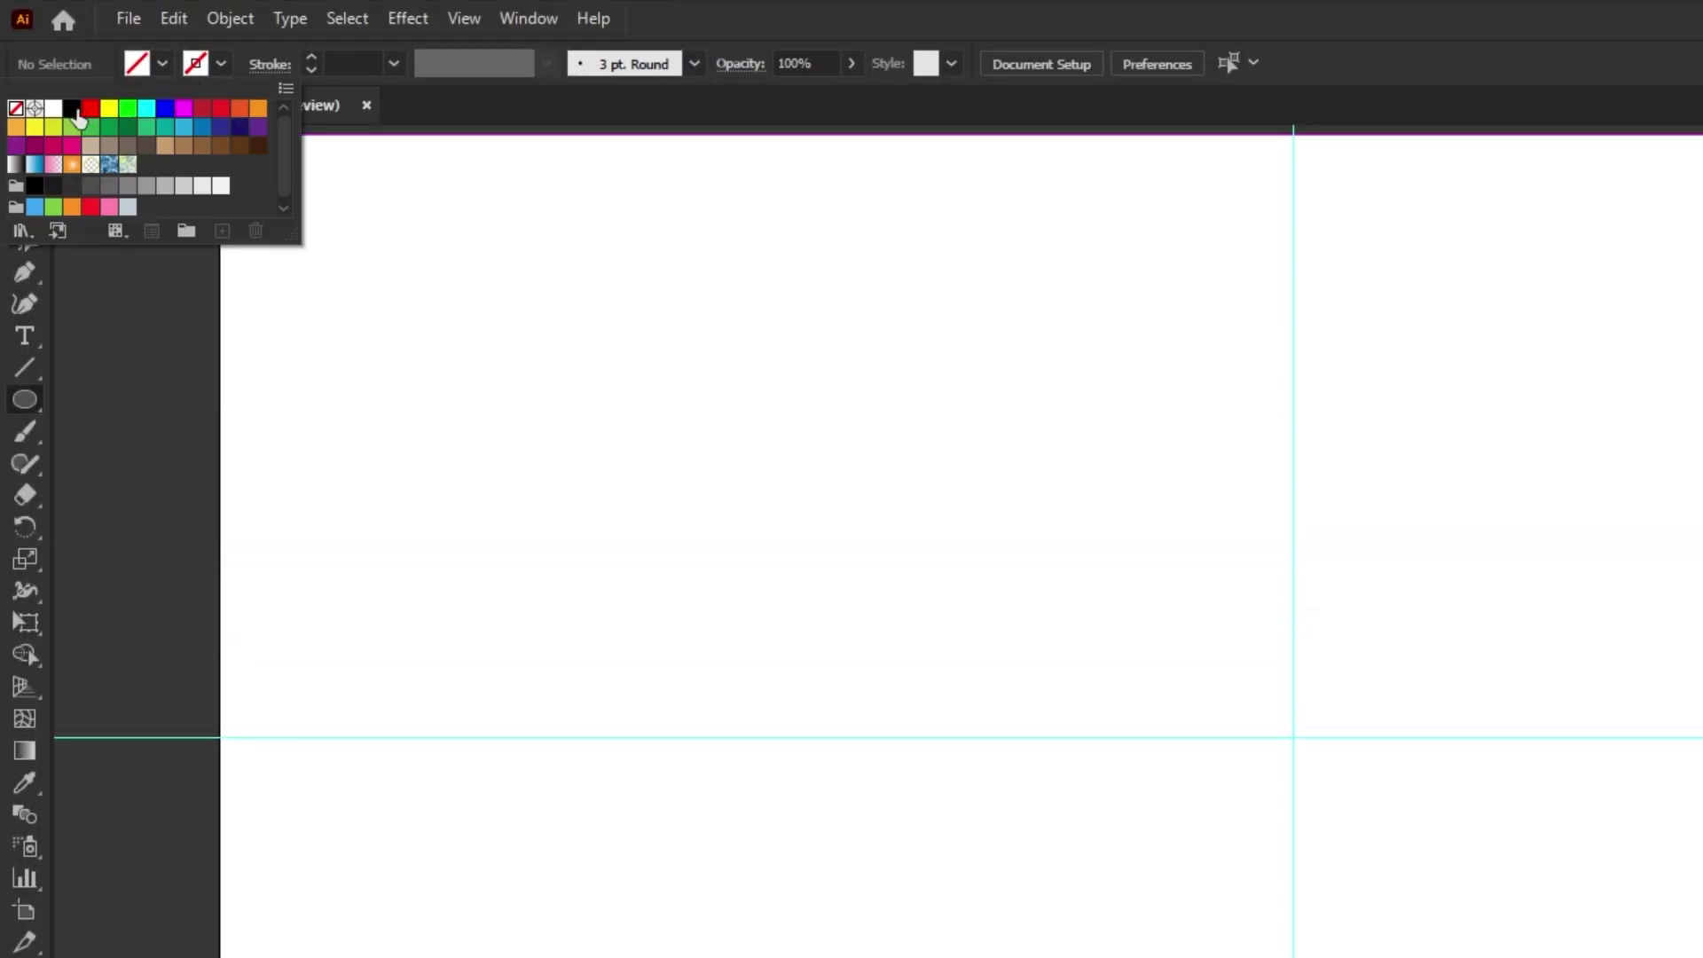
{"action": "left_click", "coordinate": [72, 110]}
{"action": "left_click", "coordinate": [93, 59]}
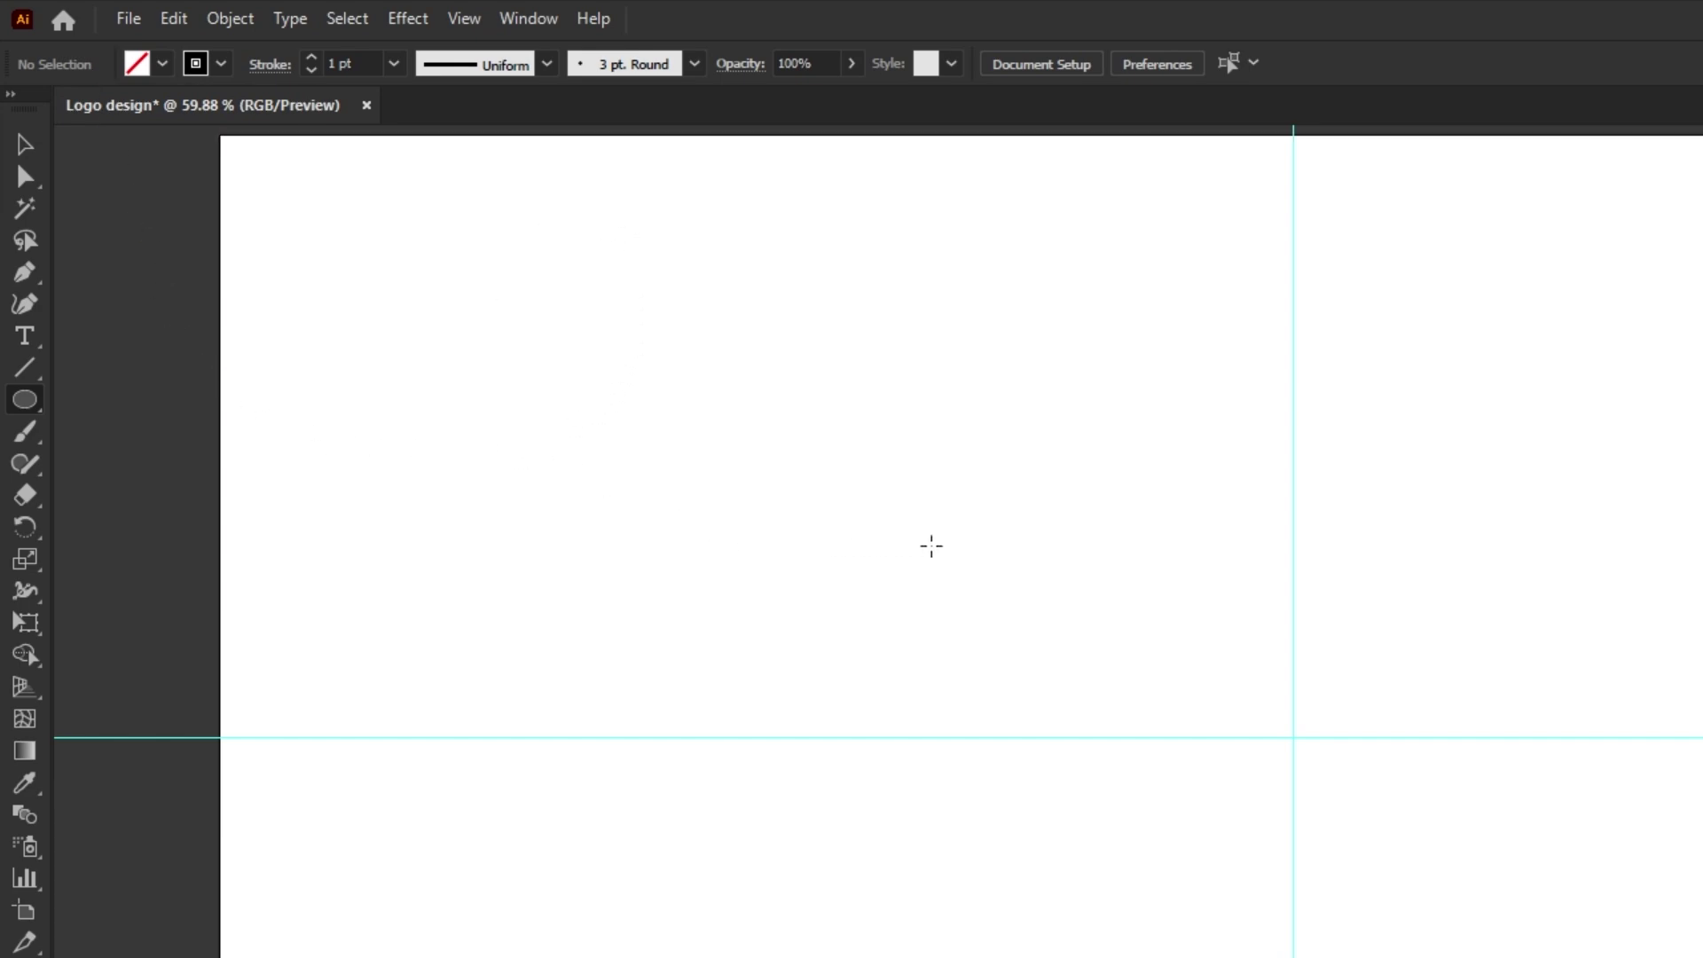
- Create a 150 × 150 px circle through the Ellipse dialog
{"action": "left_click", "coordinate": [952, 540]}
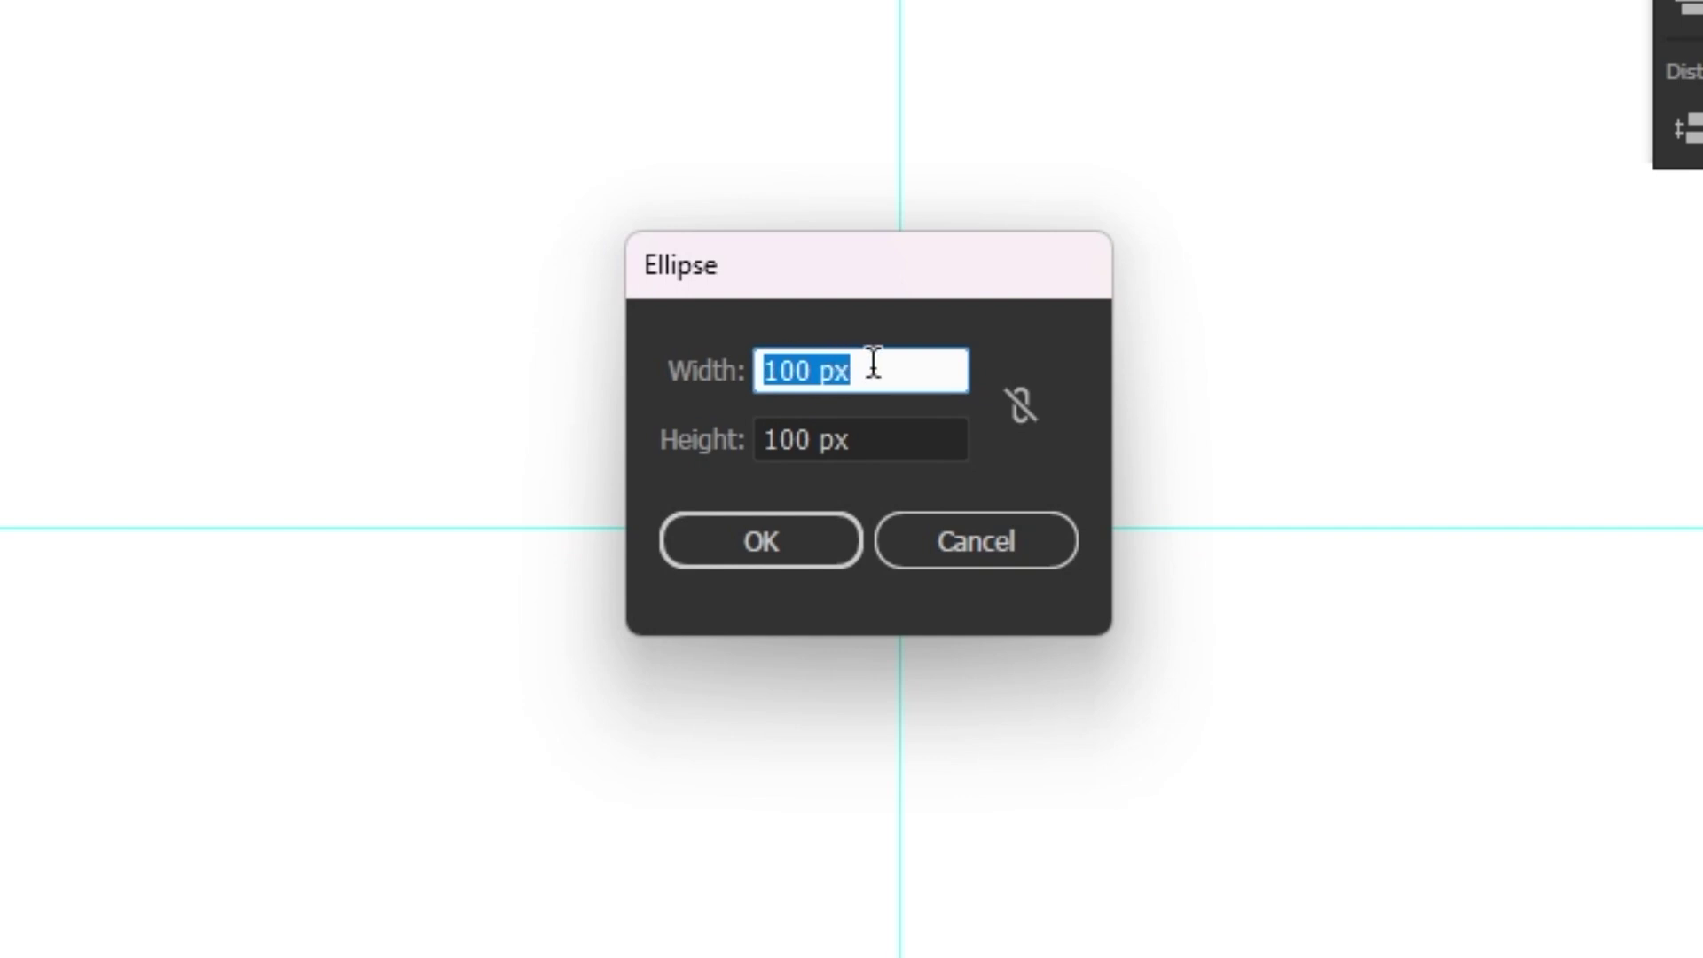
{"action": "left_click_drag", "start_coordinate": [870, 364], "coordinate": [756, 369]}
{"action": "type", "text": "150"}
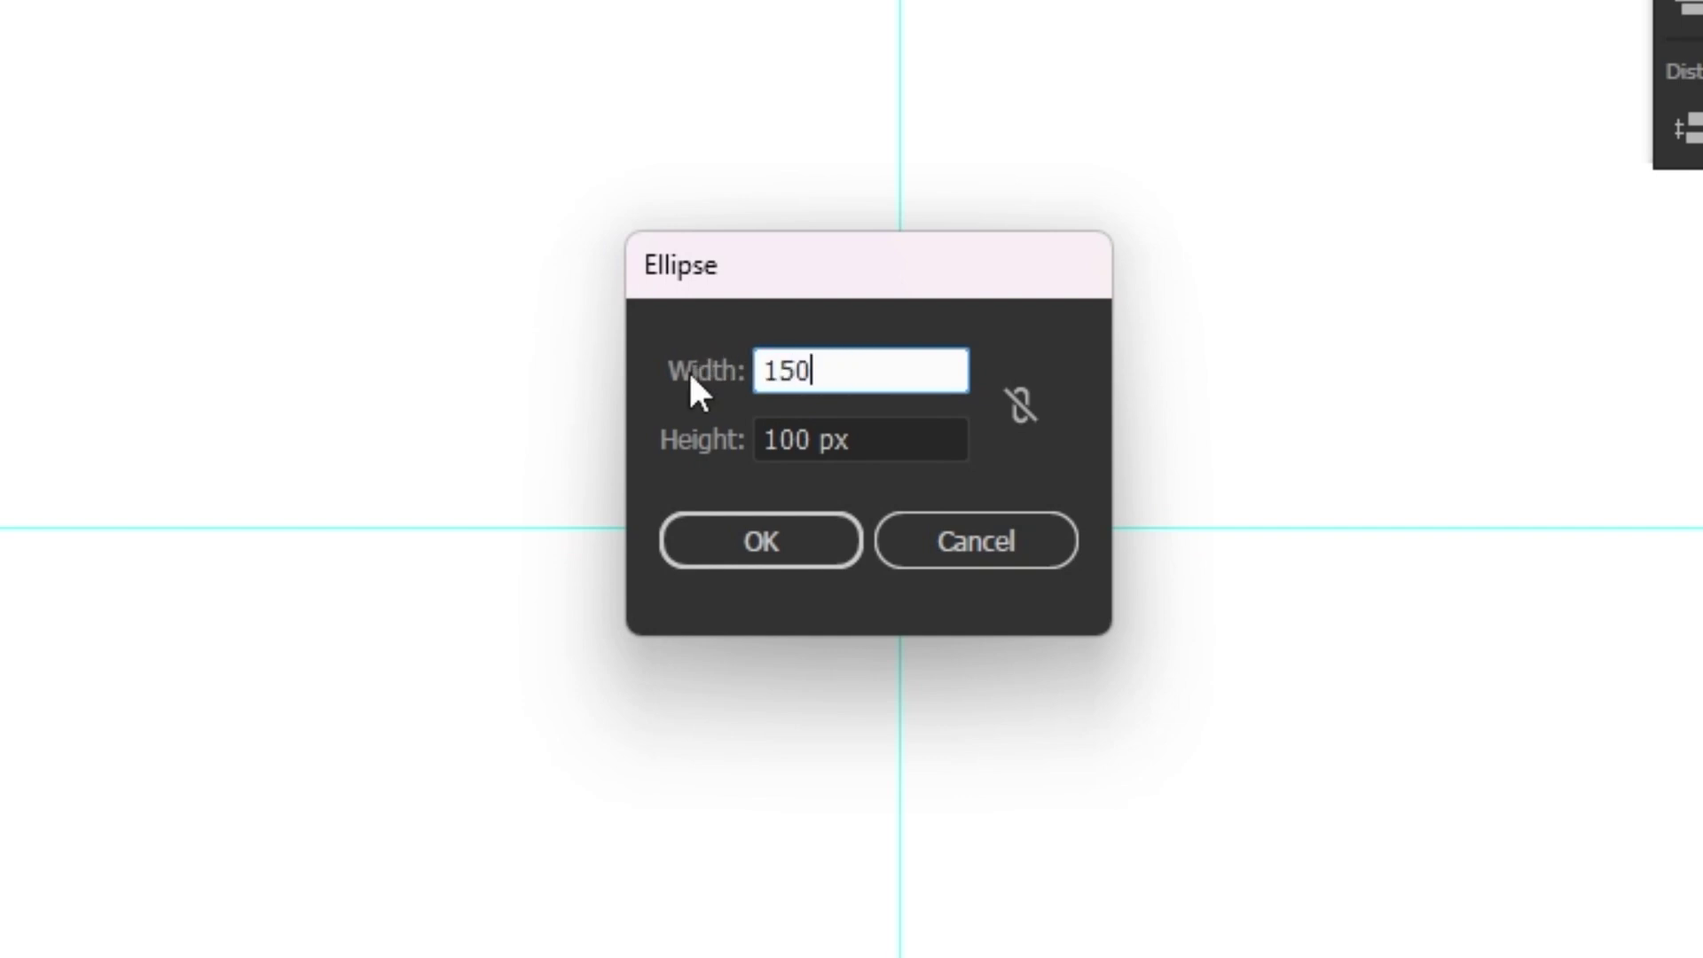
{"action": "left_click", "coordinate": [865, 447]}
{"action": "left_click_drag", "start_coordinate": [861, 443], "coordinate": [708, 449]}
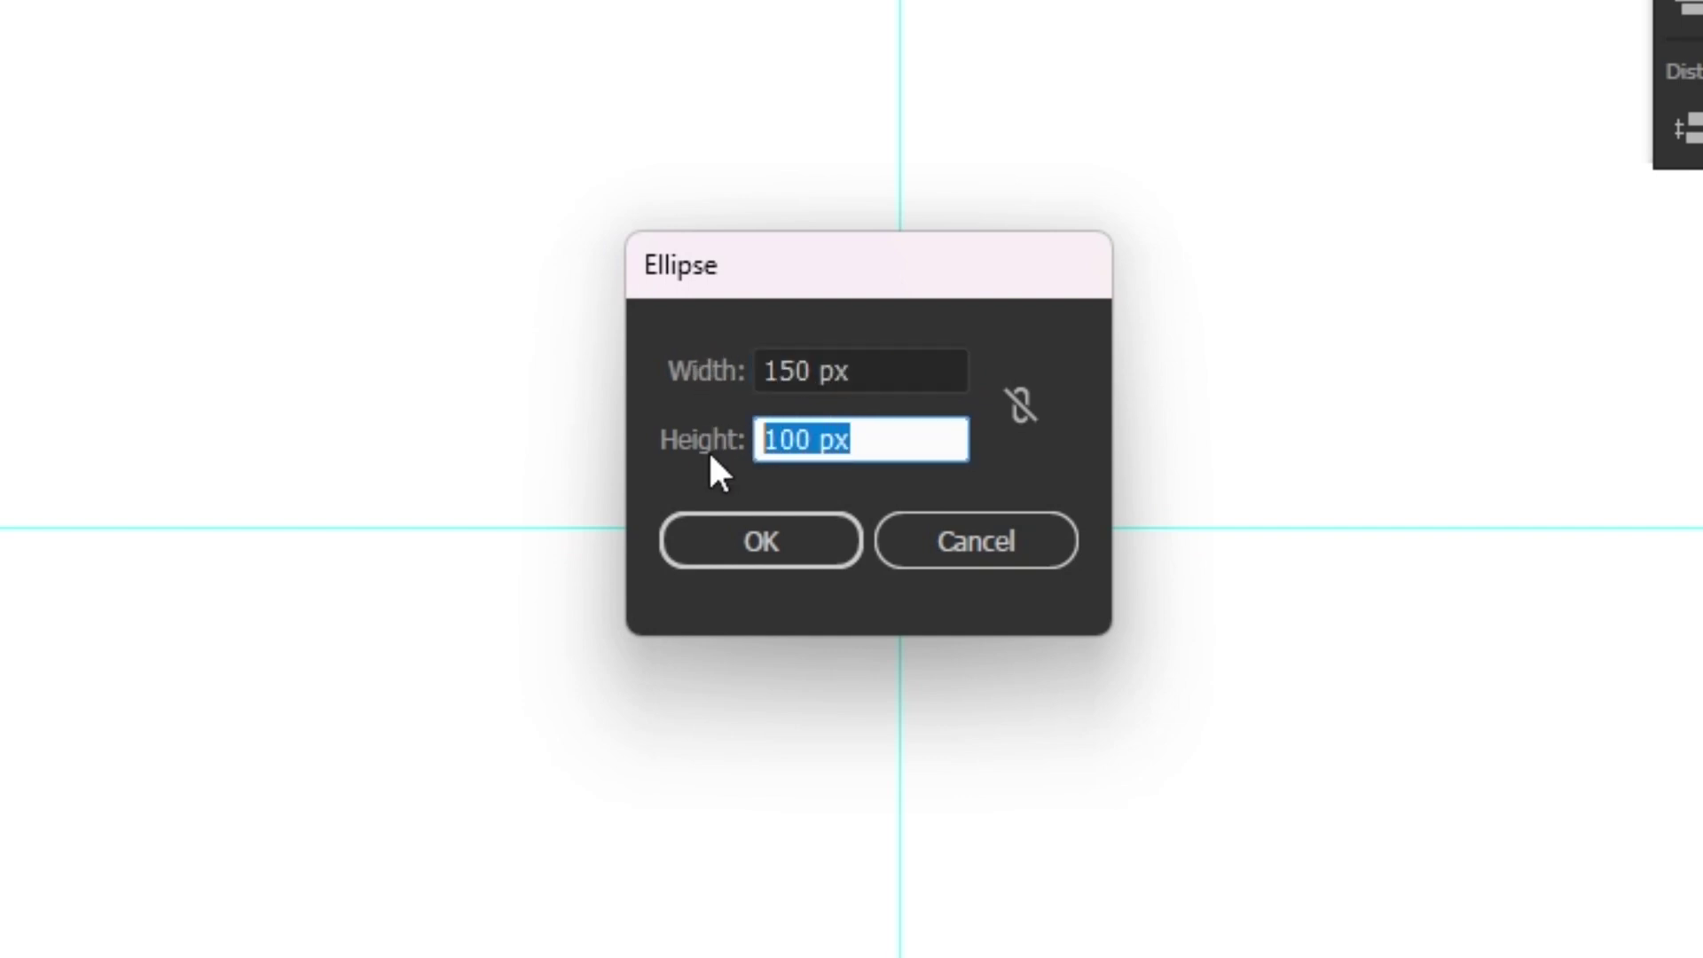
{"action": "type", "text": "150"}
{"action": "left_click", "coordinate": [754, 540]}
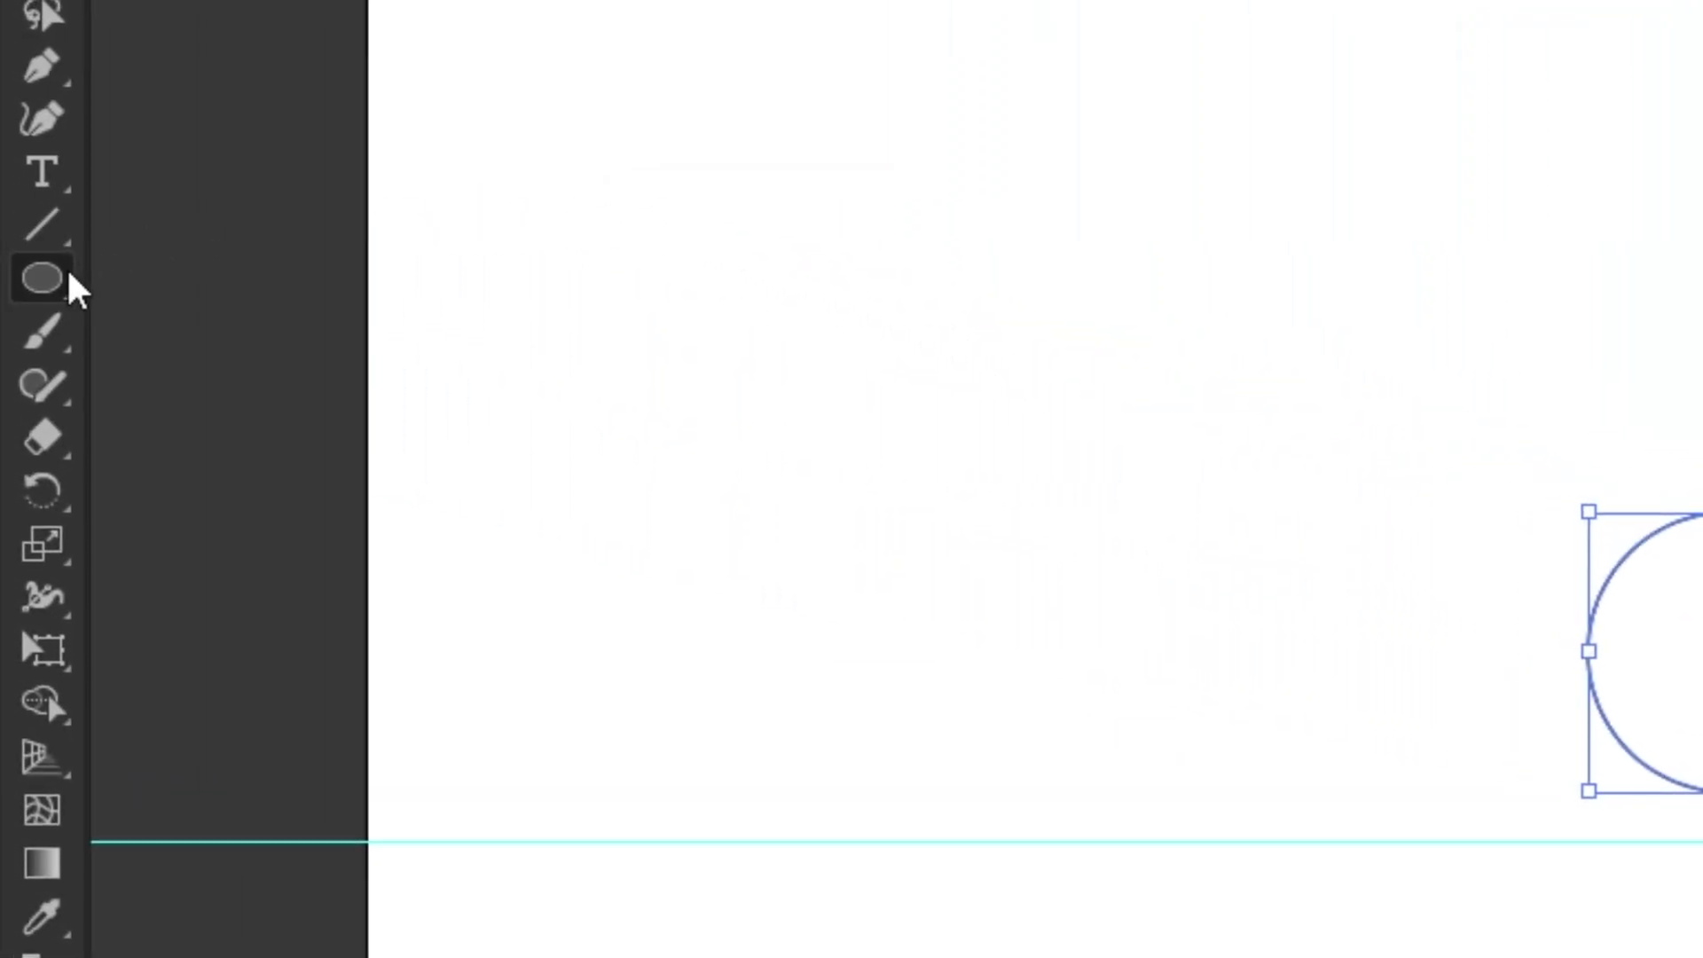
- Create a 150 × 150 px square with the Rectangle tool beside the circle, then reselect the circle
{"action": "left_click", "coordinate": [71, 282]}
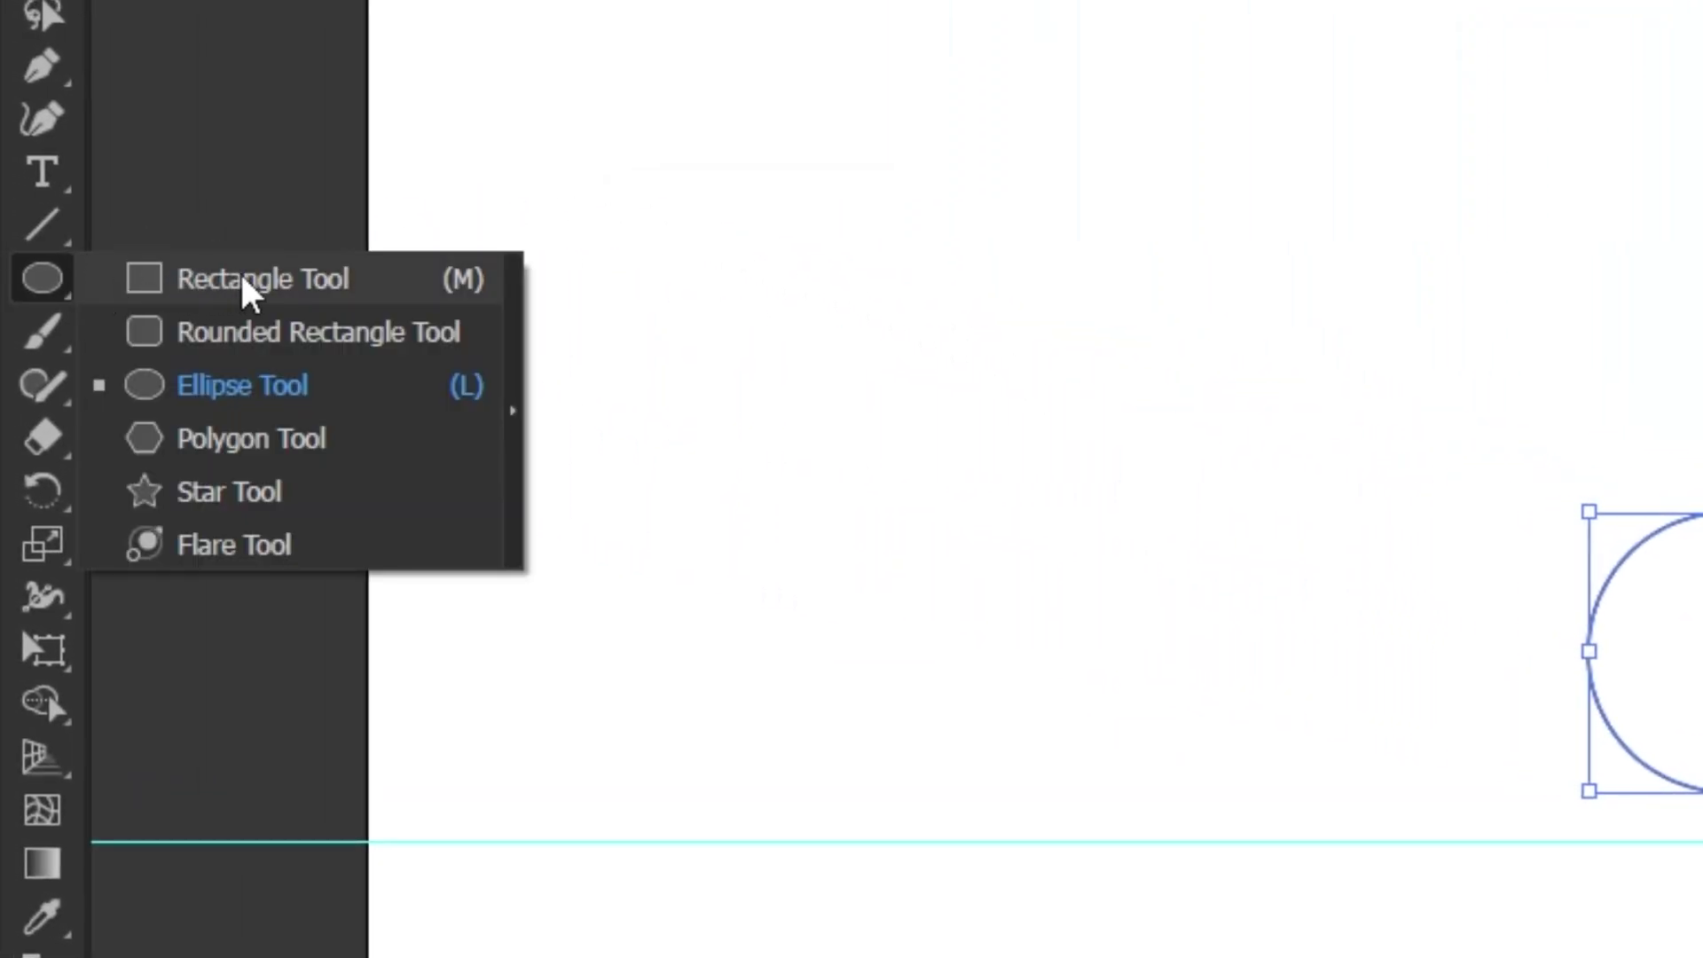
{"action": "left_click", "coordinate": [241, 279]}
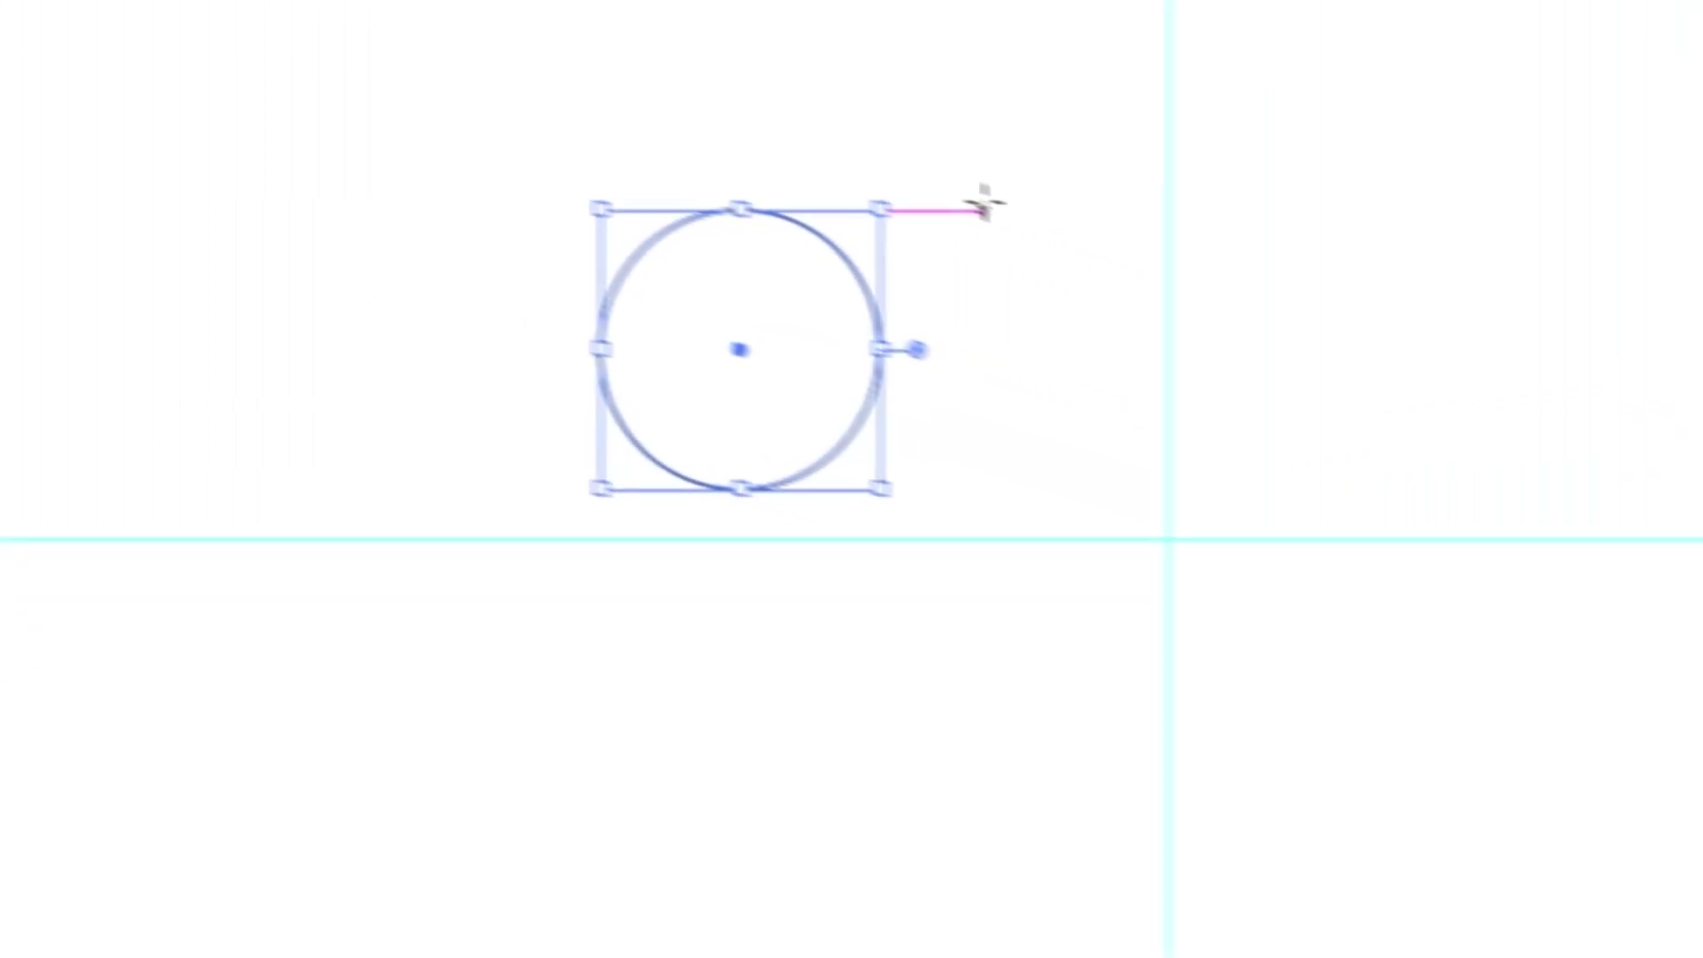
{"action": "left_click", "coordinate": [945, 197]}
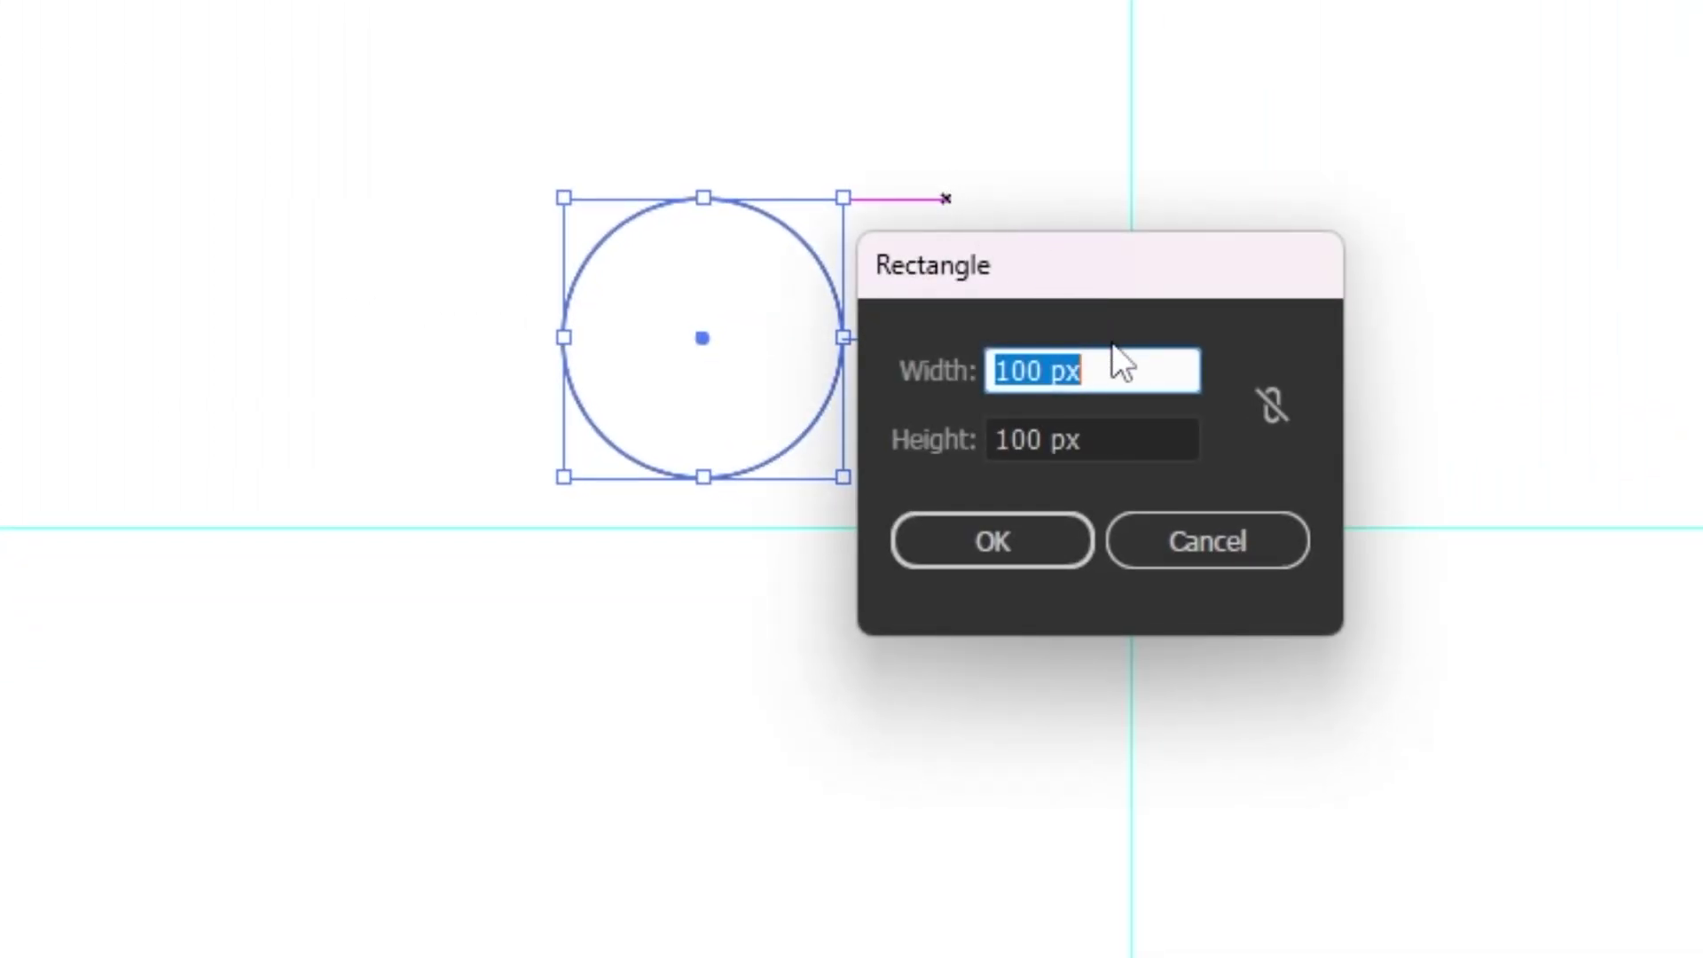
{"action": "left_click_drag", "start_coordinate": [1121, 372], "coordinate": [942, 367]}
{"action": "type", "text": "15"}
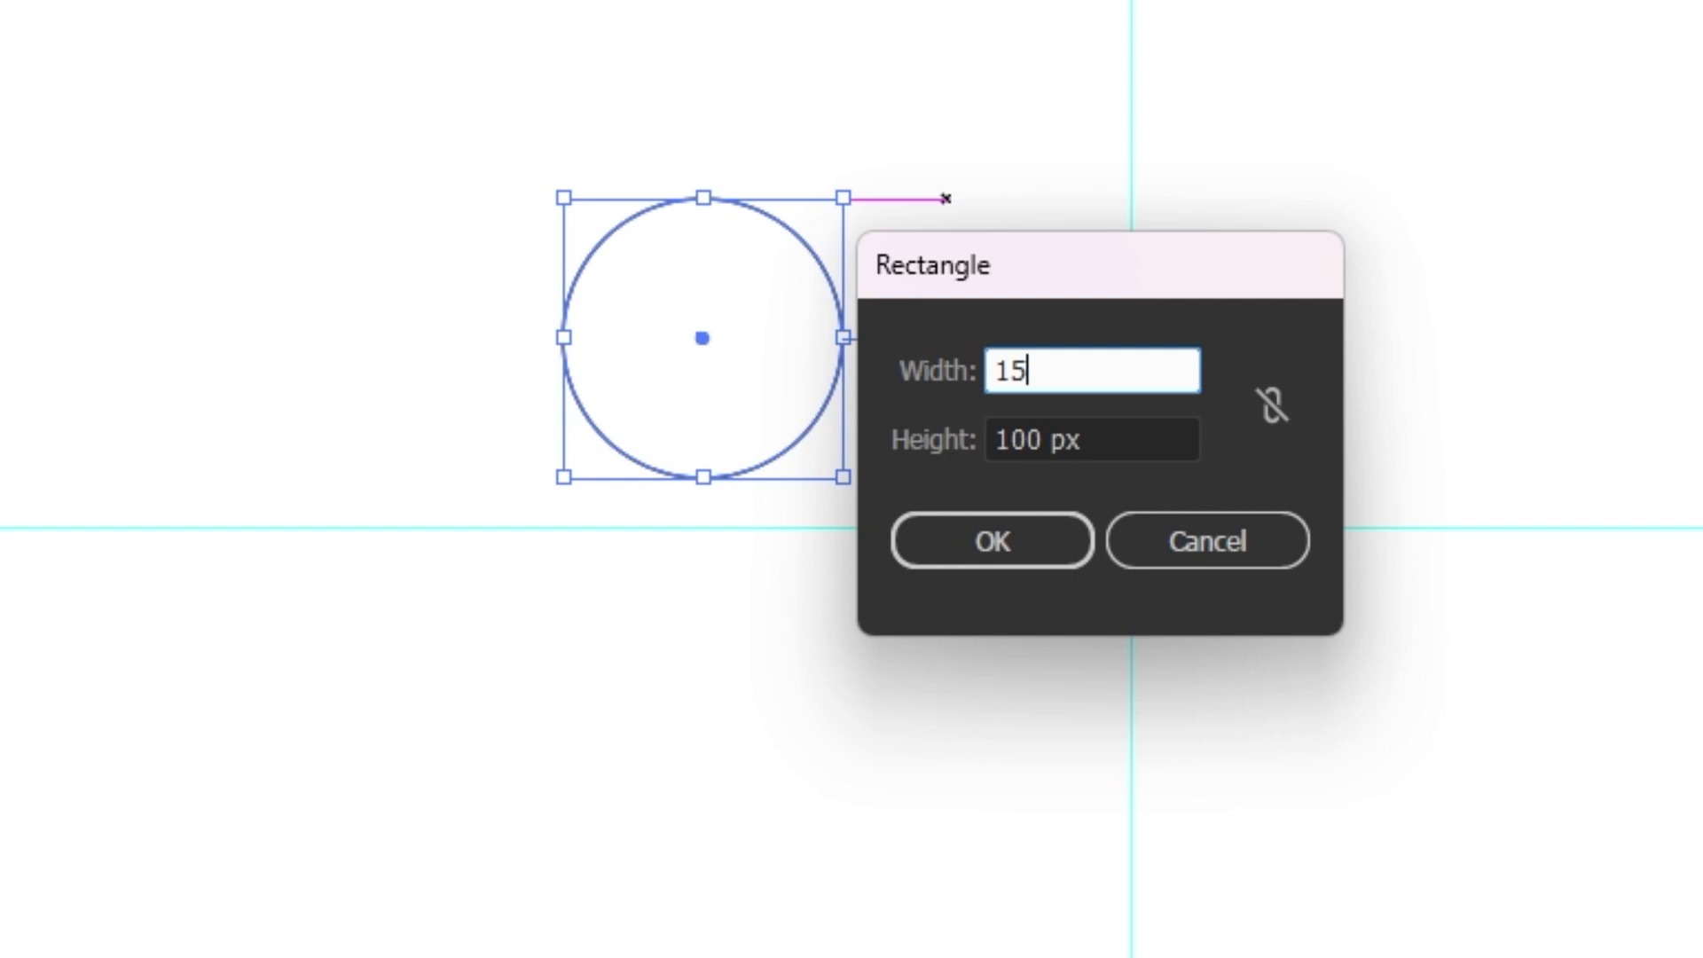
{"action": "type", "text": "0"}
{"action": "left_click", "coordinate": [1089, 443]}
{"action": "left_click_drag", "start_coordinate": [1090, 443], "coordinate": [914, 461]}
{"action": "type", "text": "15"}
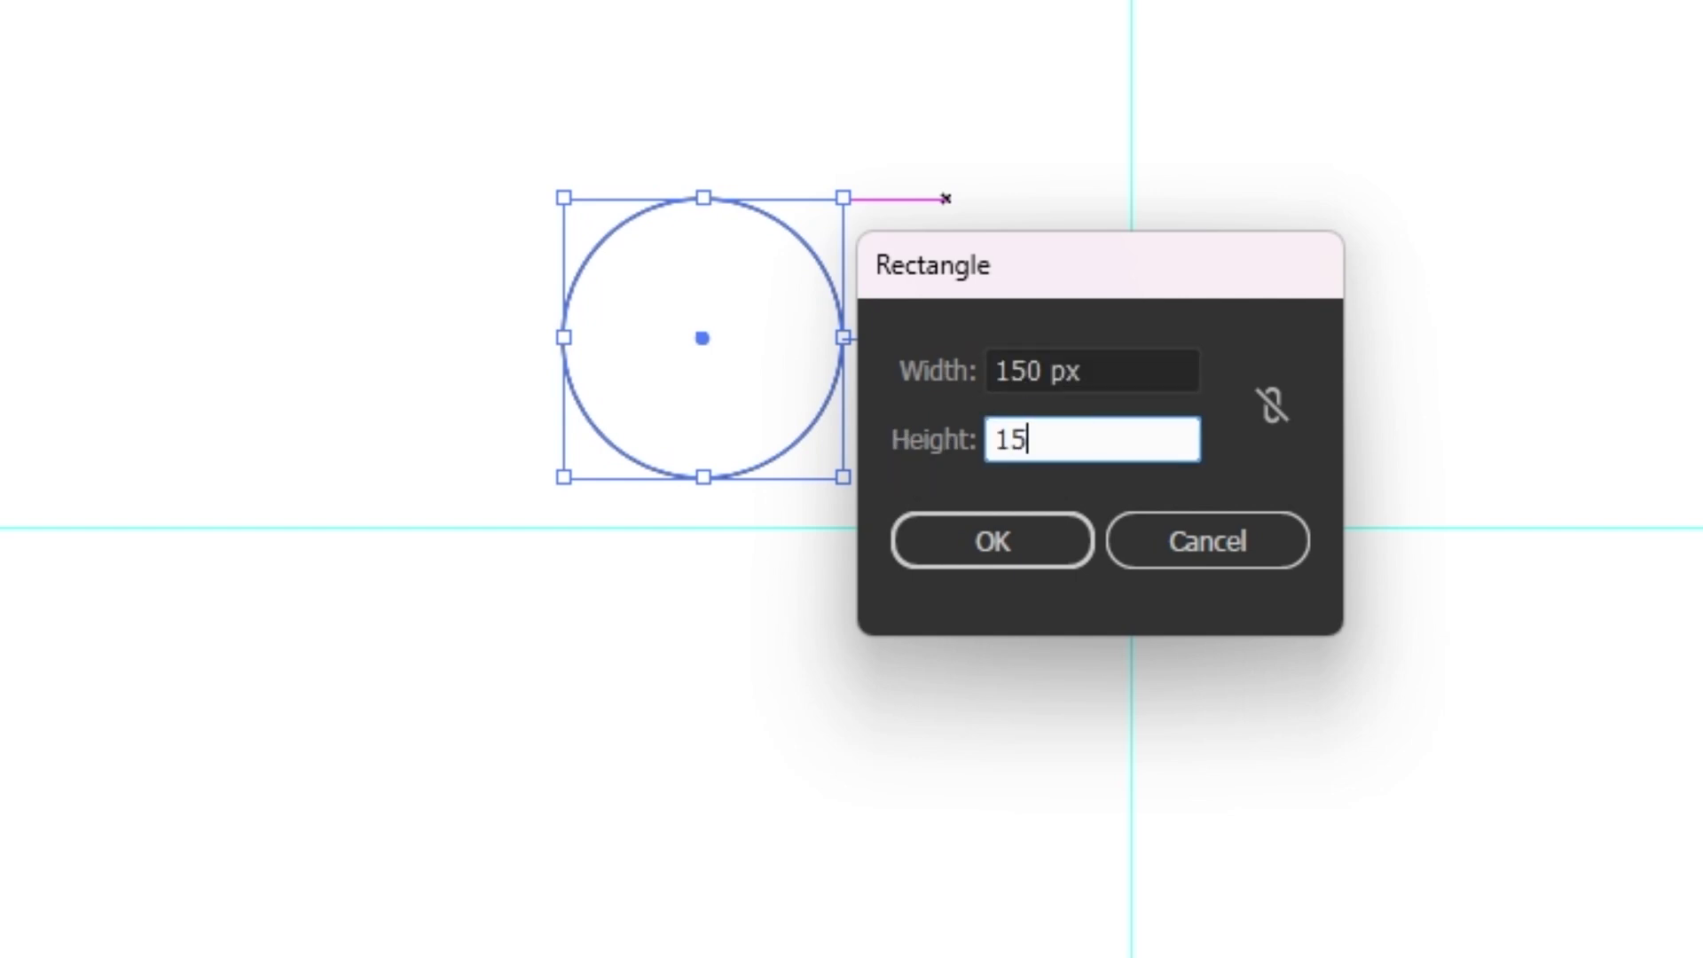
{"action": "type", "text": "0"}
{"action": "left_click", "coordinate": [961, 530]}
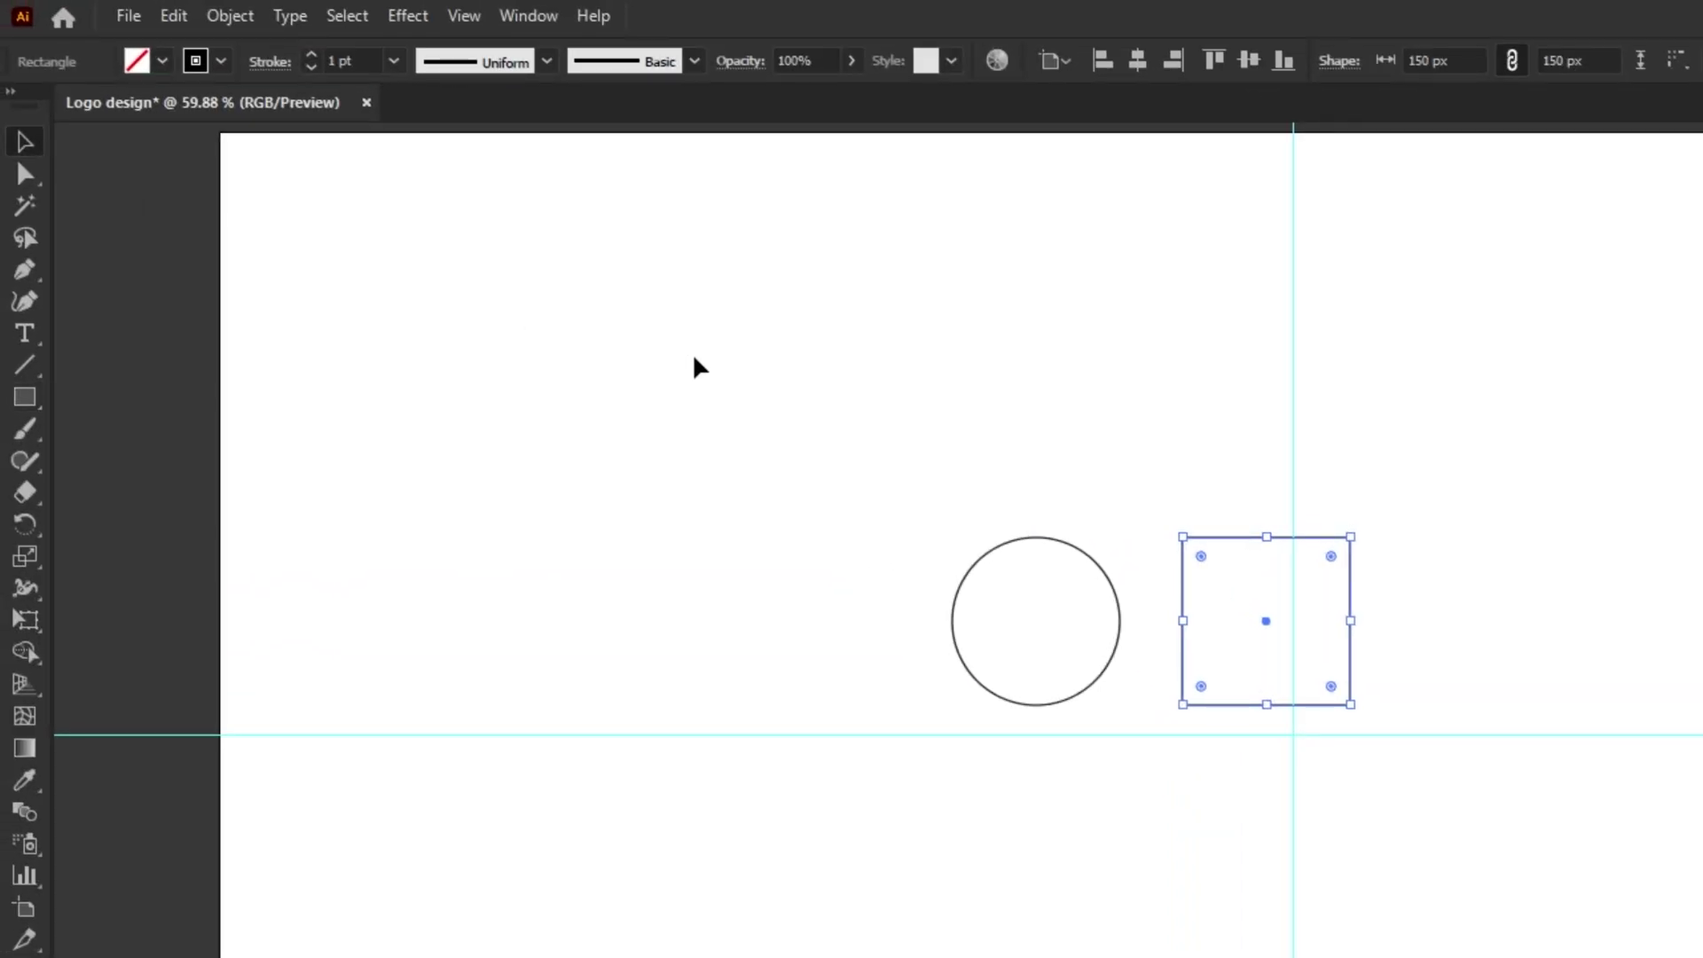
{"action": "left_click_drag", "start_coordinate": [829, 429], "coordinate": [1084, 603]}
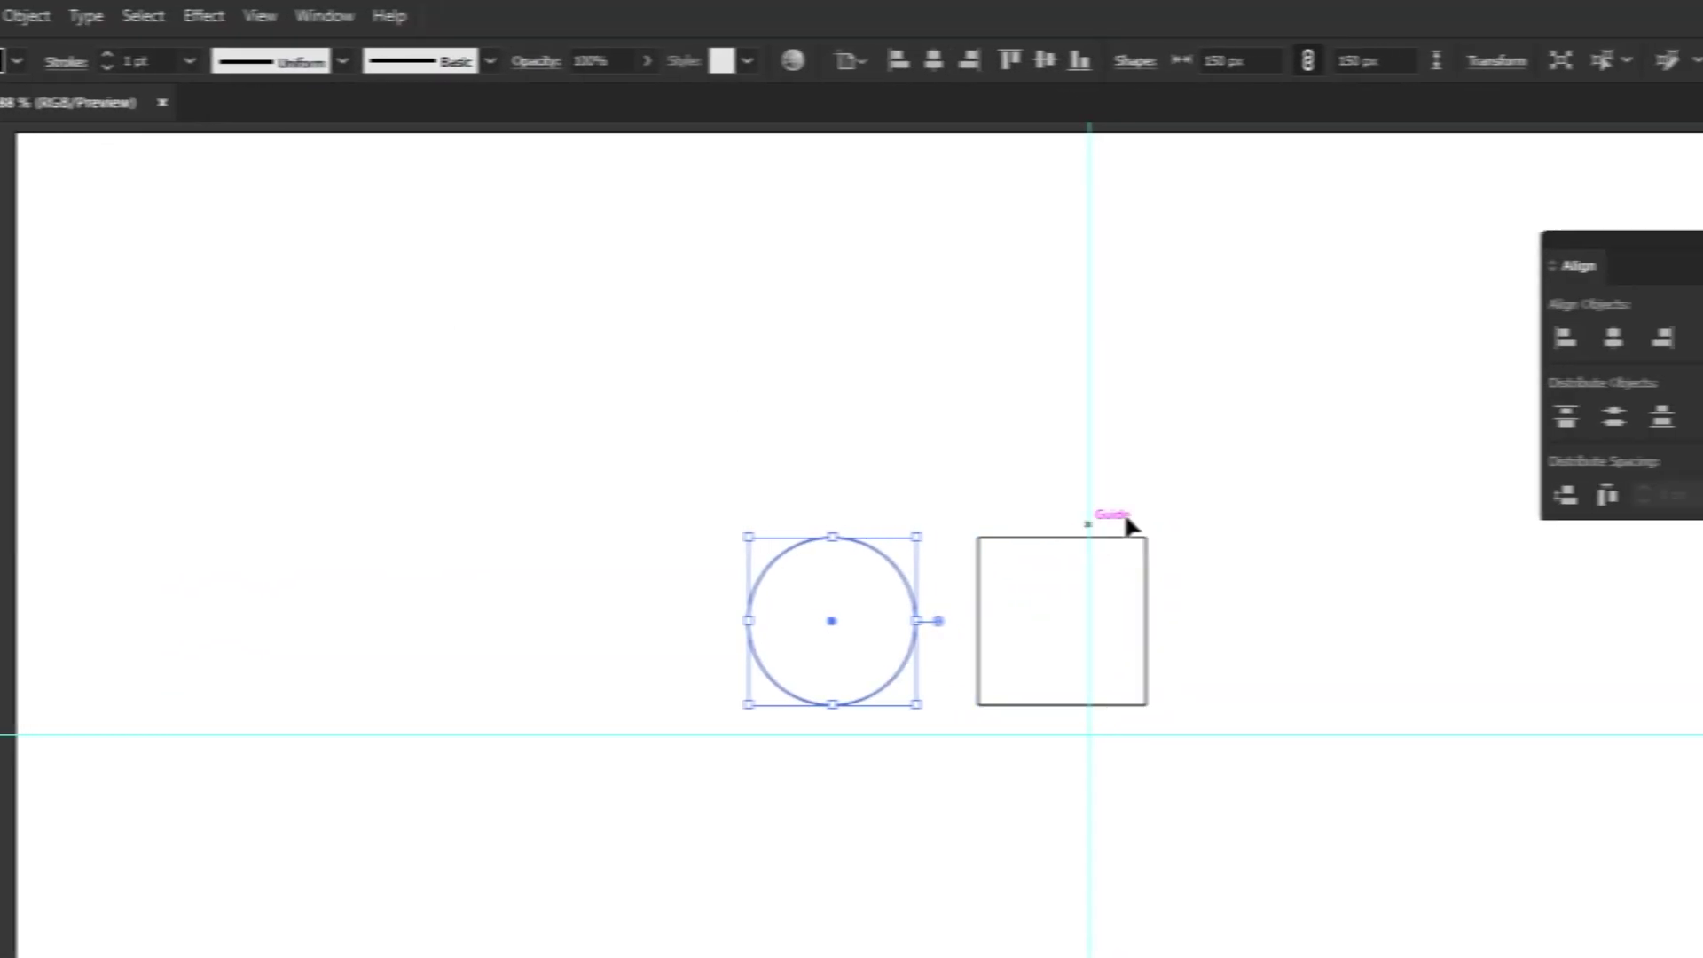
- Align the circle and then the square to the horizontal and vertical centre
{"action": "left_click_drag", "start_coordinate": [1504, 244], "coordinate": [1253, 359]}
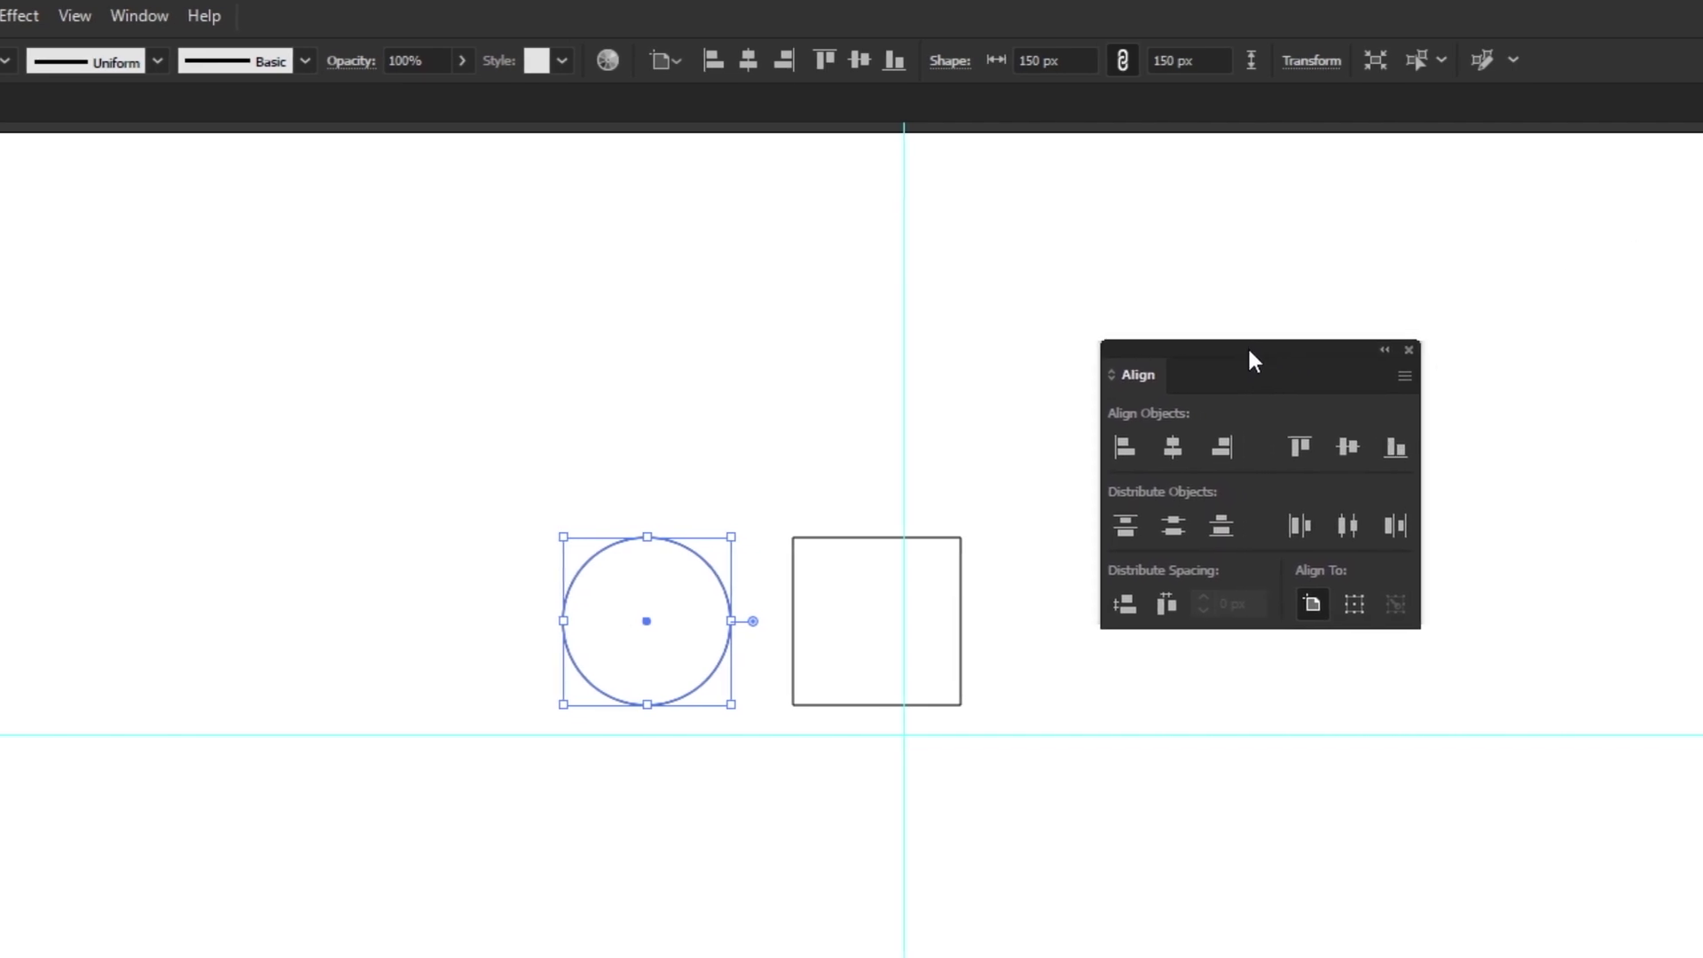
{"action": "left_click", "coordinate": [1176, 446]}
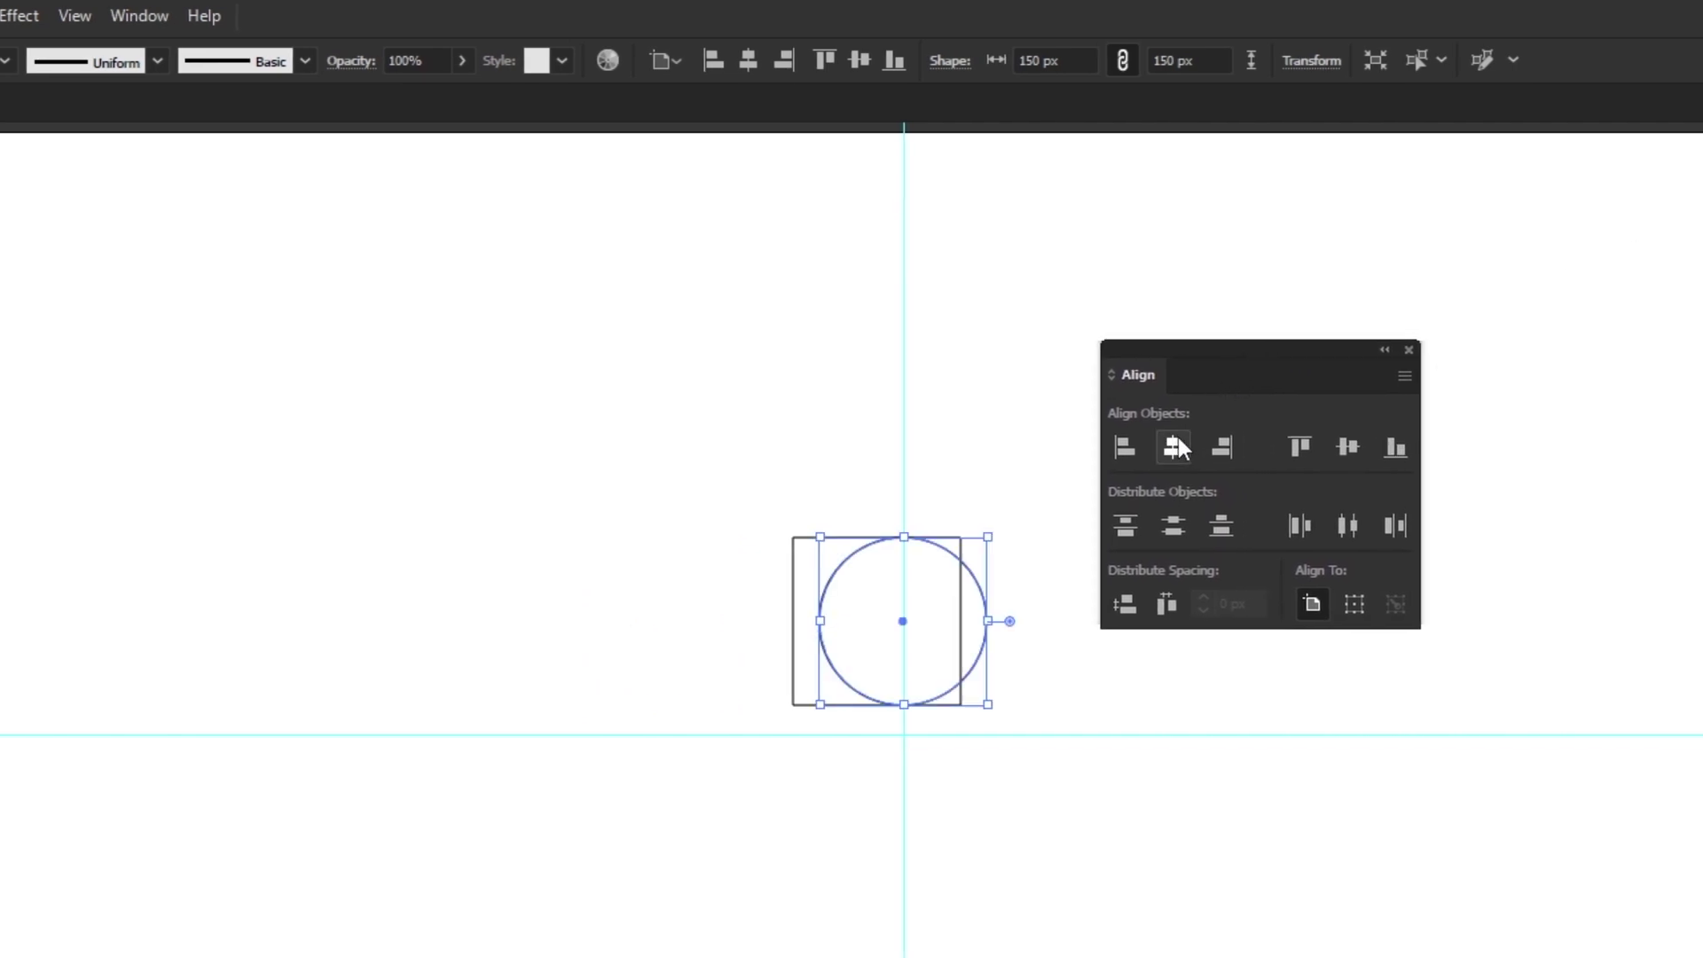
{"action": "left_click", "coordinate": [1344, 443]}
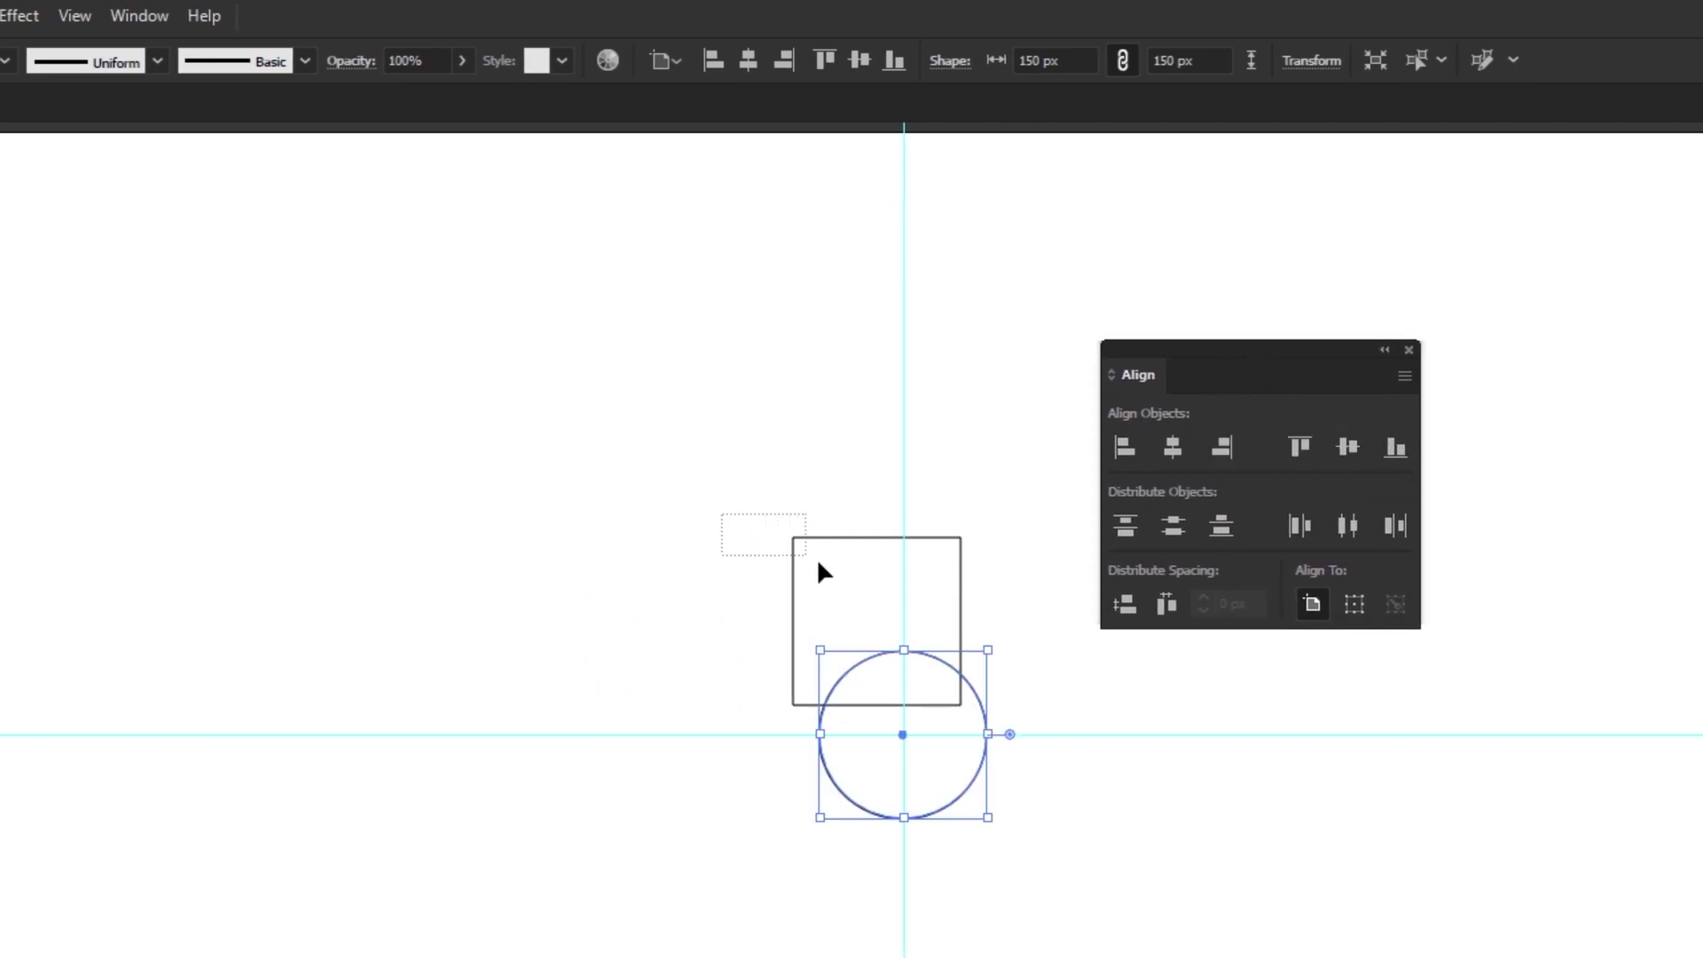
{"action": "left_click", "coordinate": [841, 579]}
{"action": "left_click", "coordinate": [1169, 452]}
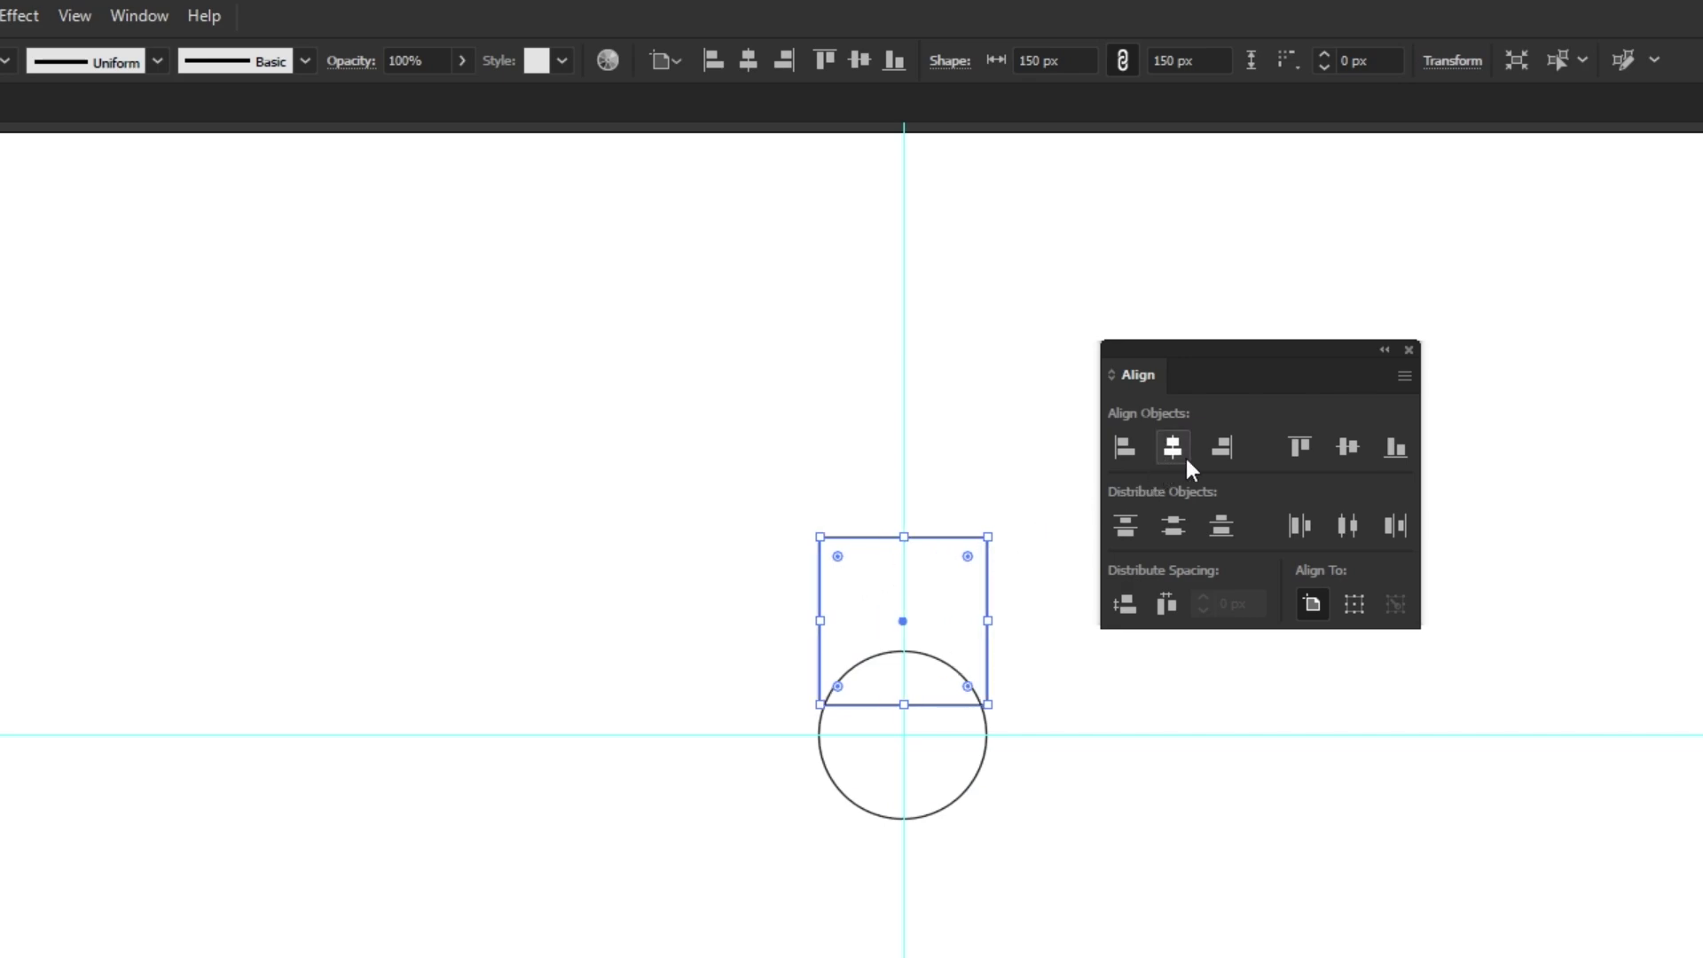
{"action": "left_click", "coordinate": [1345, 448]}
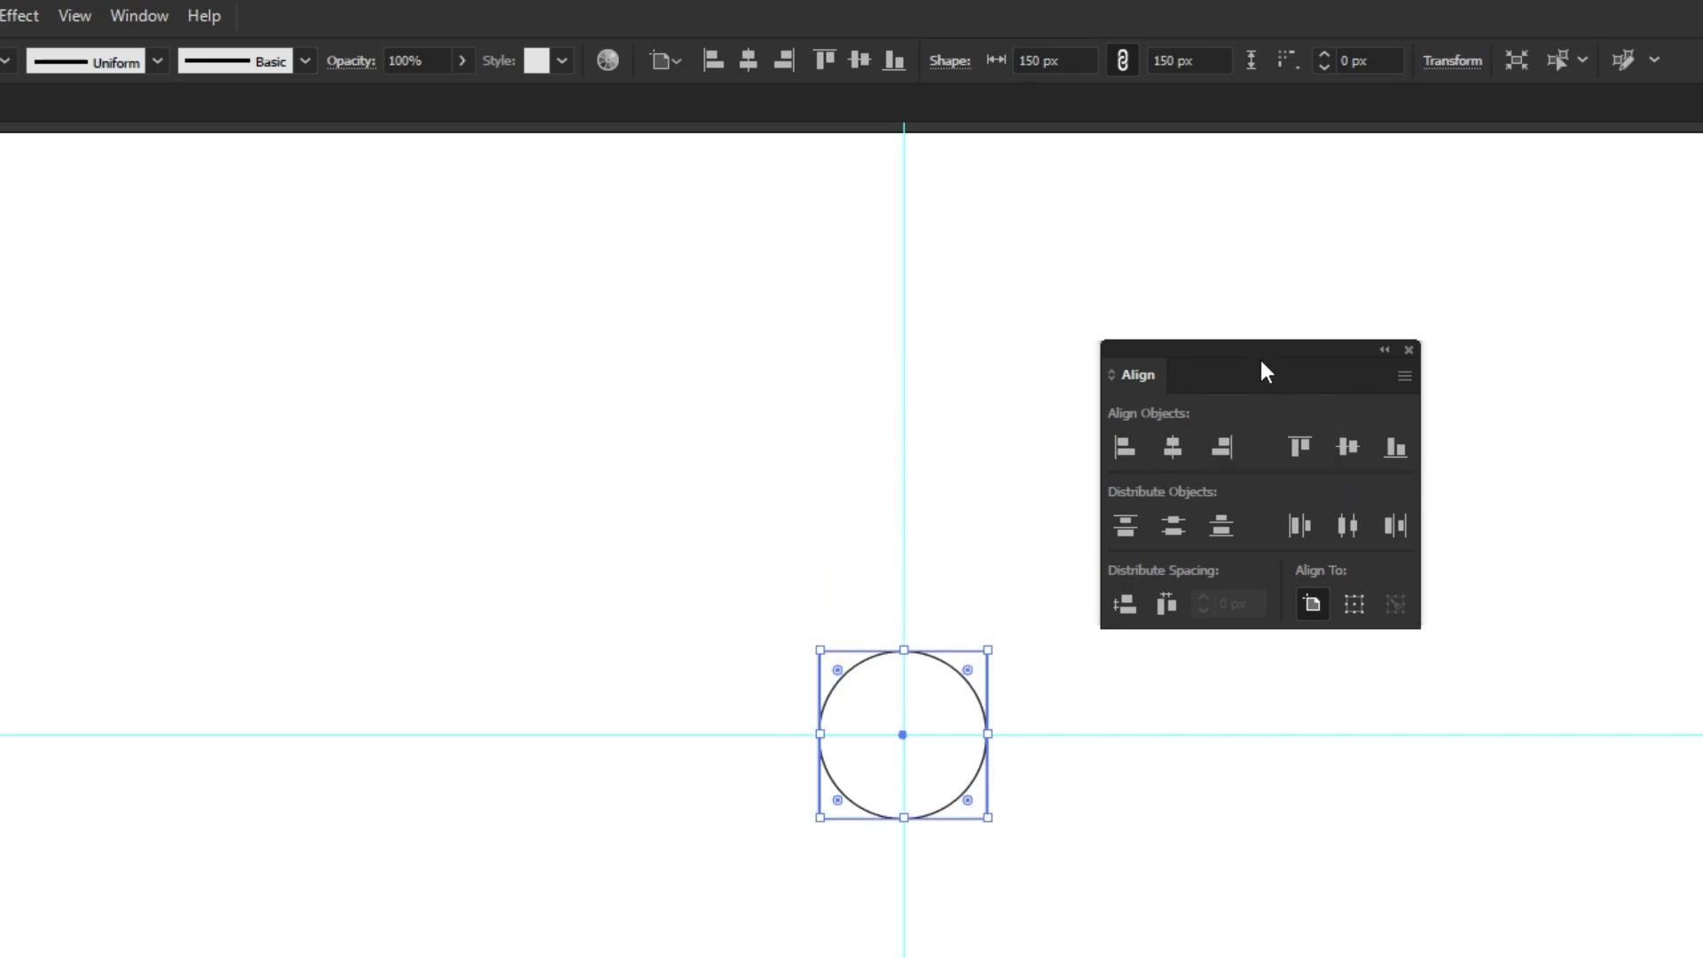
{"action": "left_click_drag", "start_coordinate": [1262, 346], "coordinate": [1401, 270]}
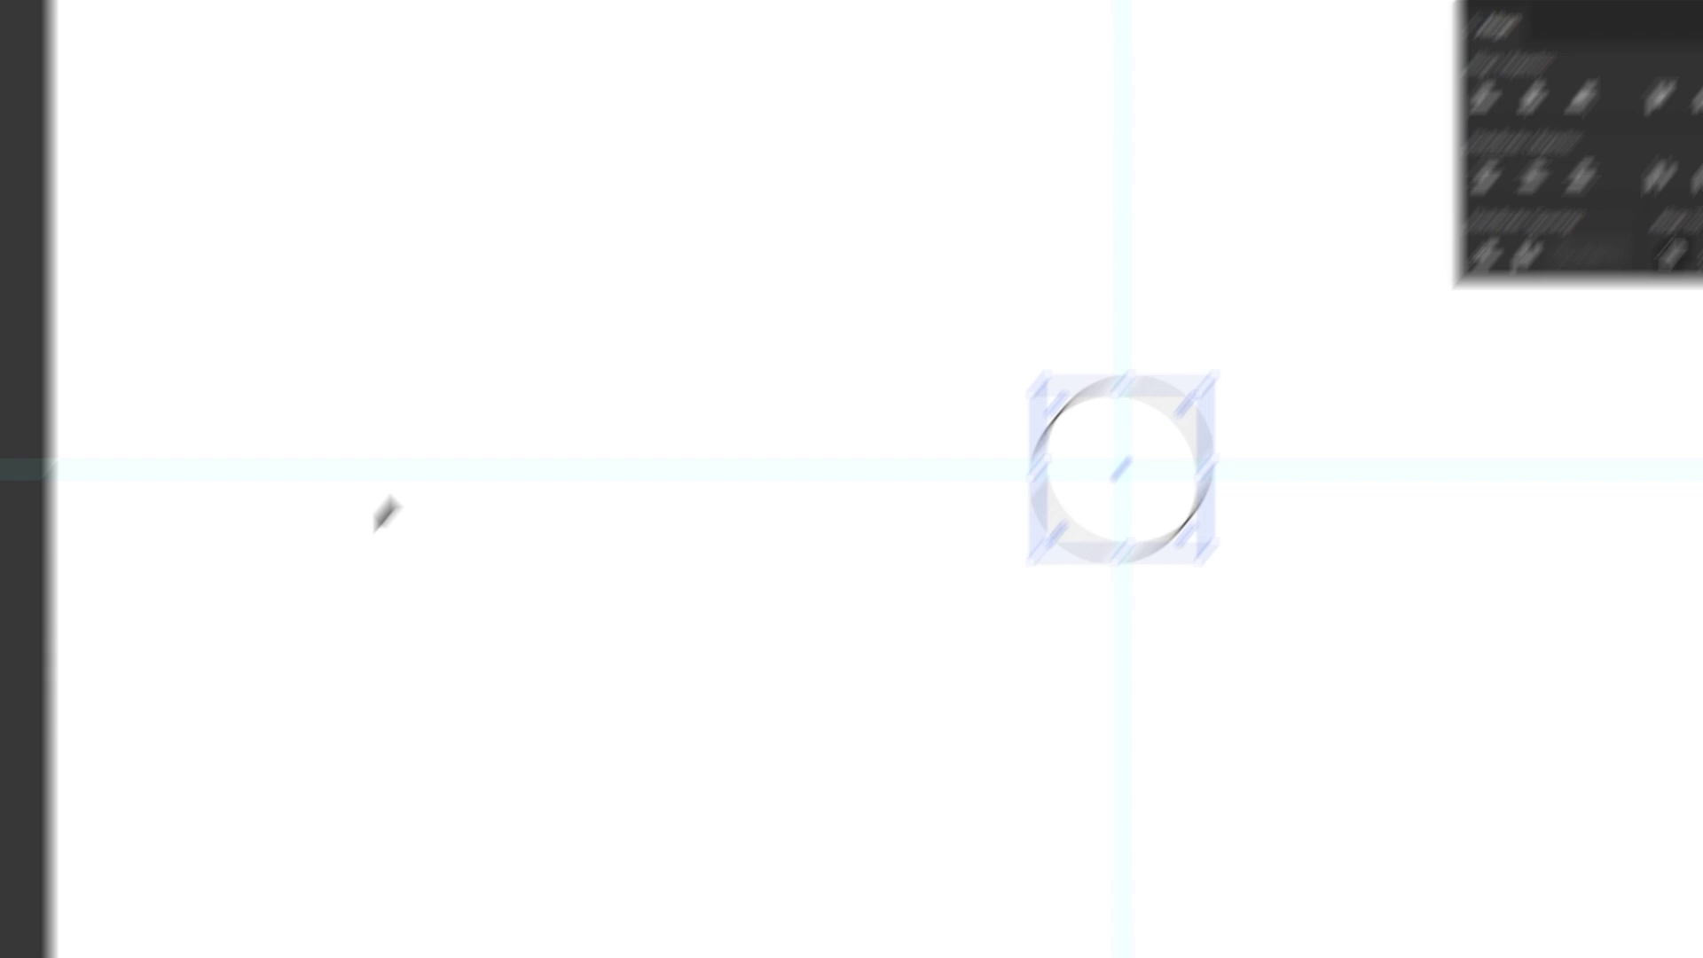
- Zoom in on the circle and square, then return to the Selection tool
{"action": "left_click", "coordinate": [23, 537]}
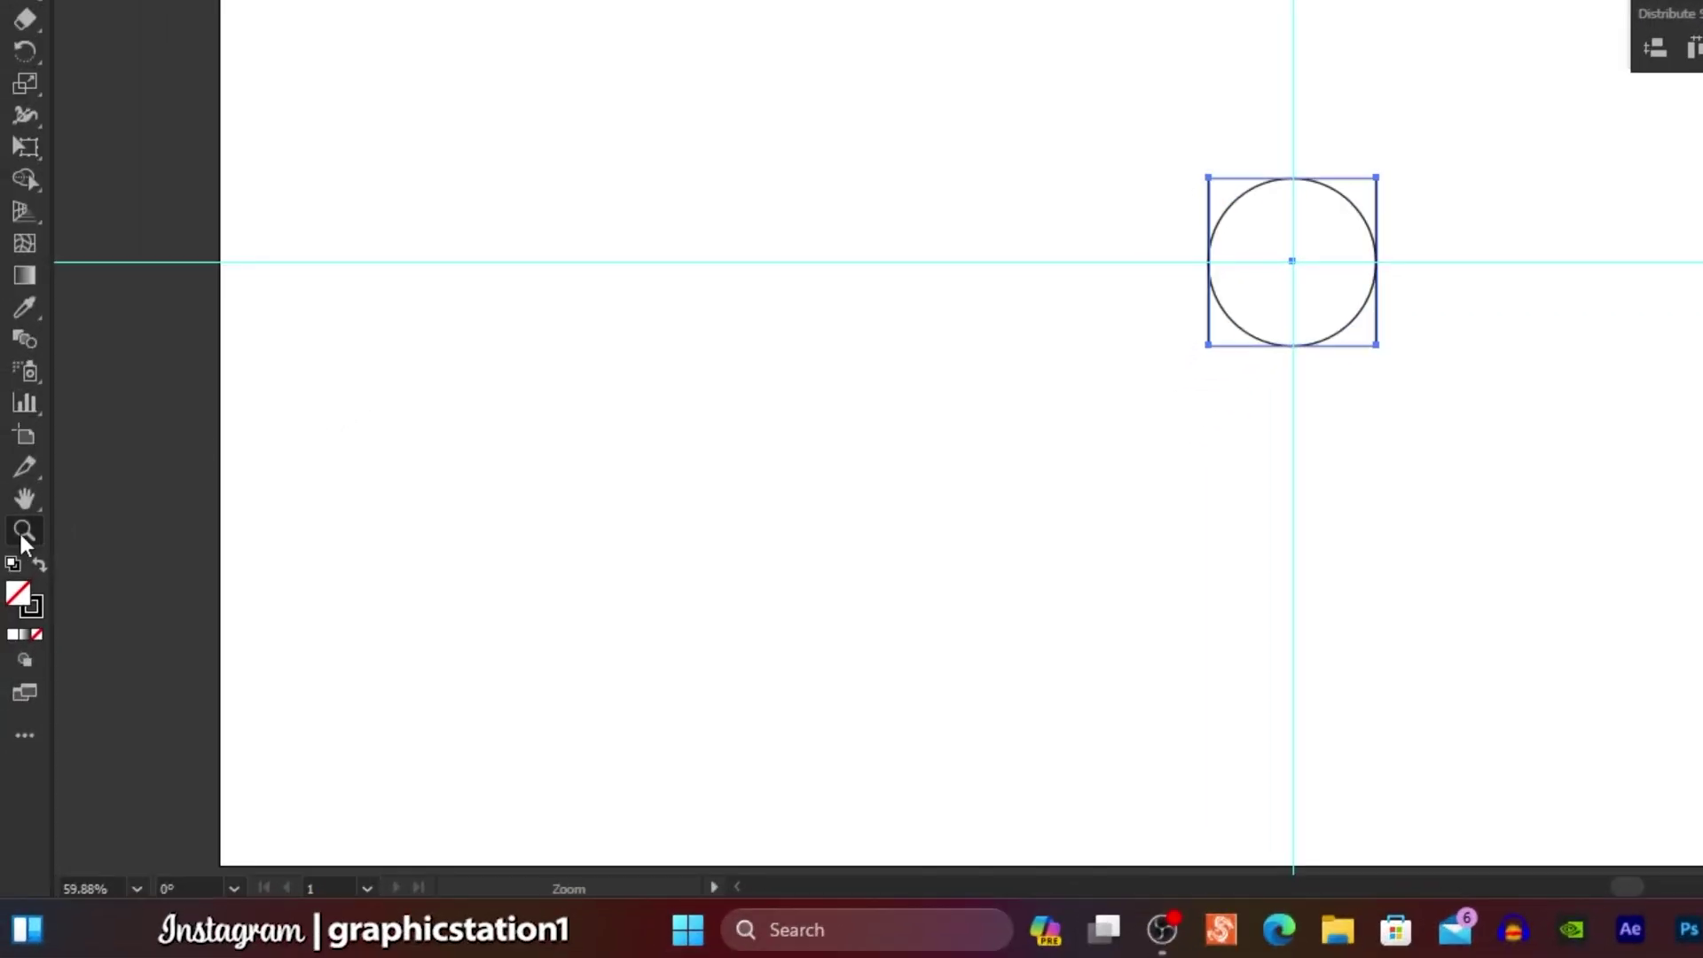
{"action": "left_click", "coordinate": [864, 497]}
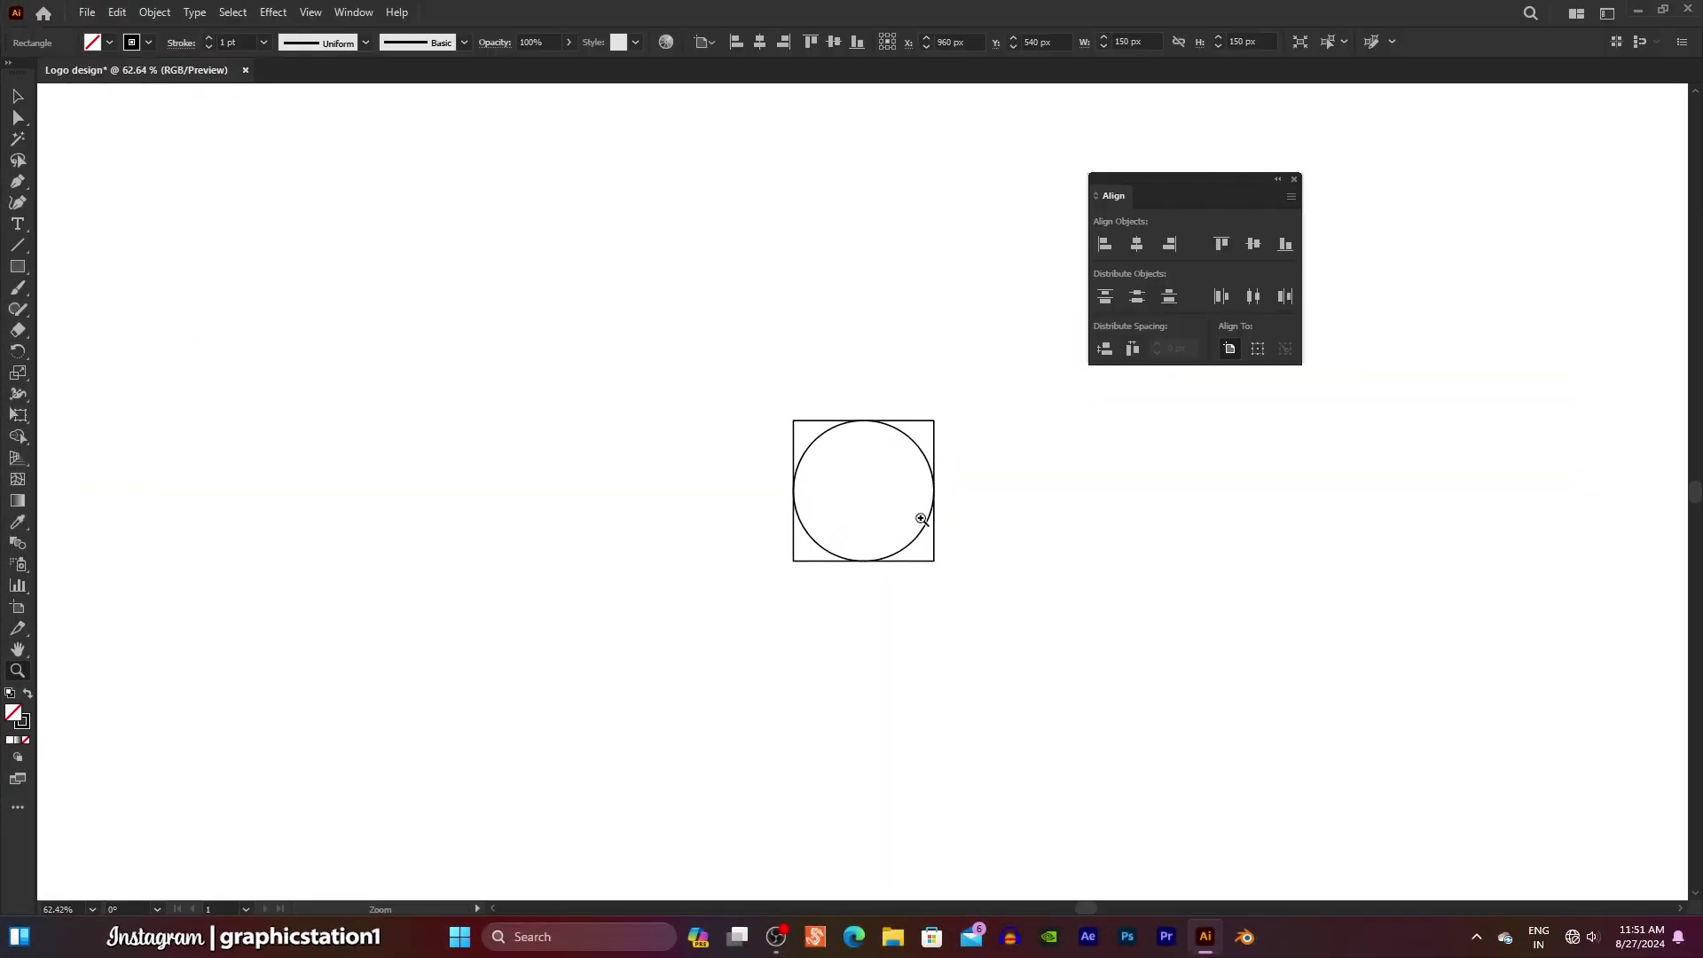
{"action": "left_click", "coordinate": [968, 538]}
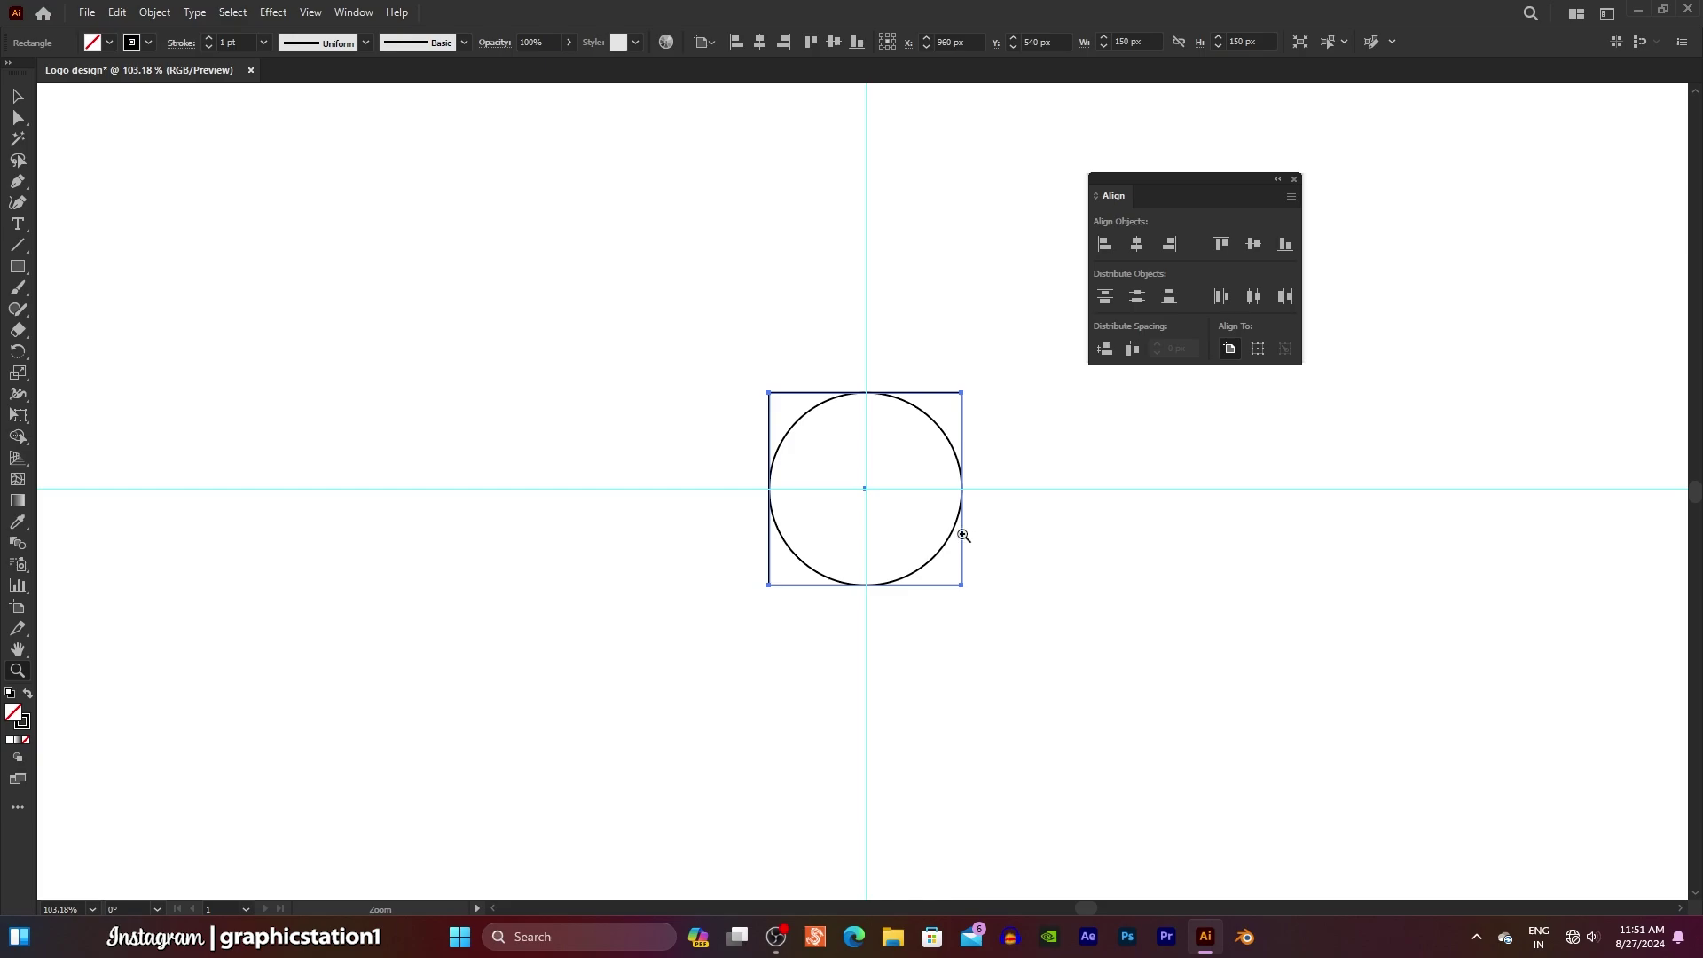
{"action": "left_click", "coordinate": [18, 95]}
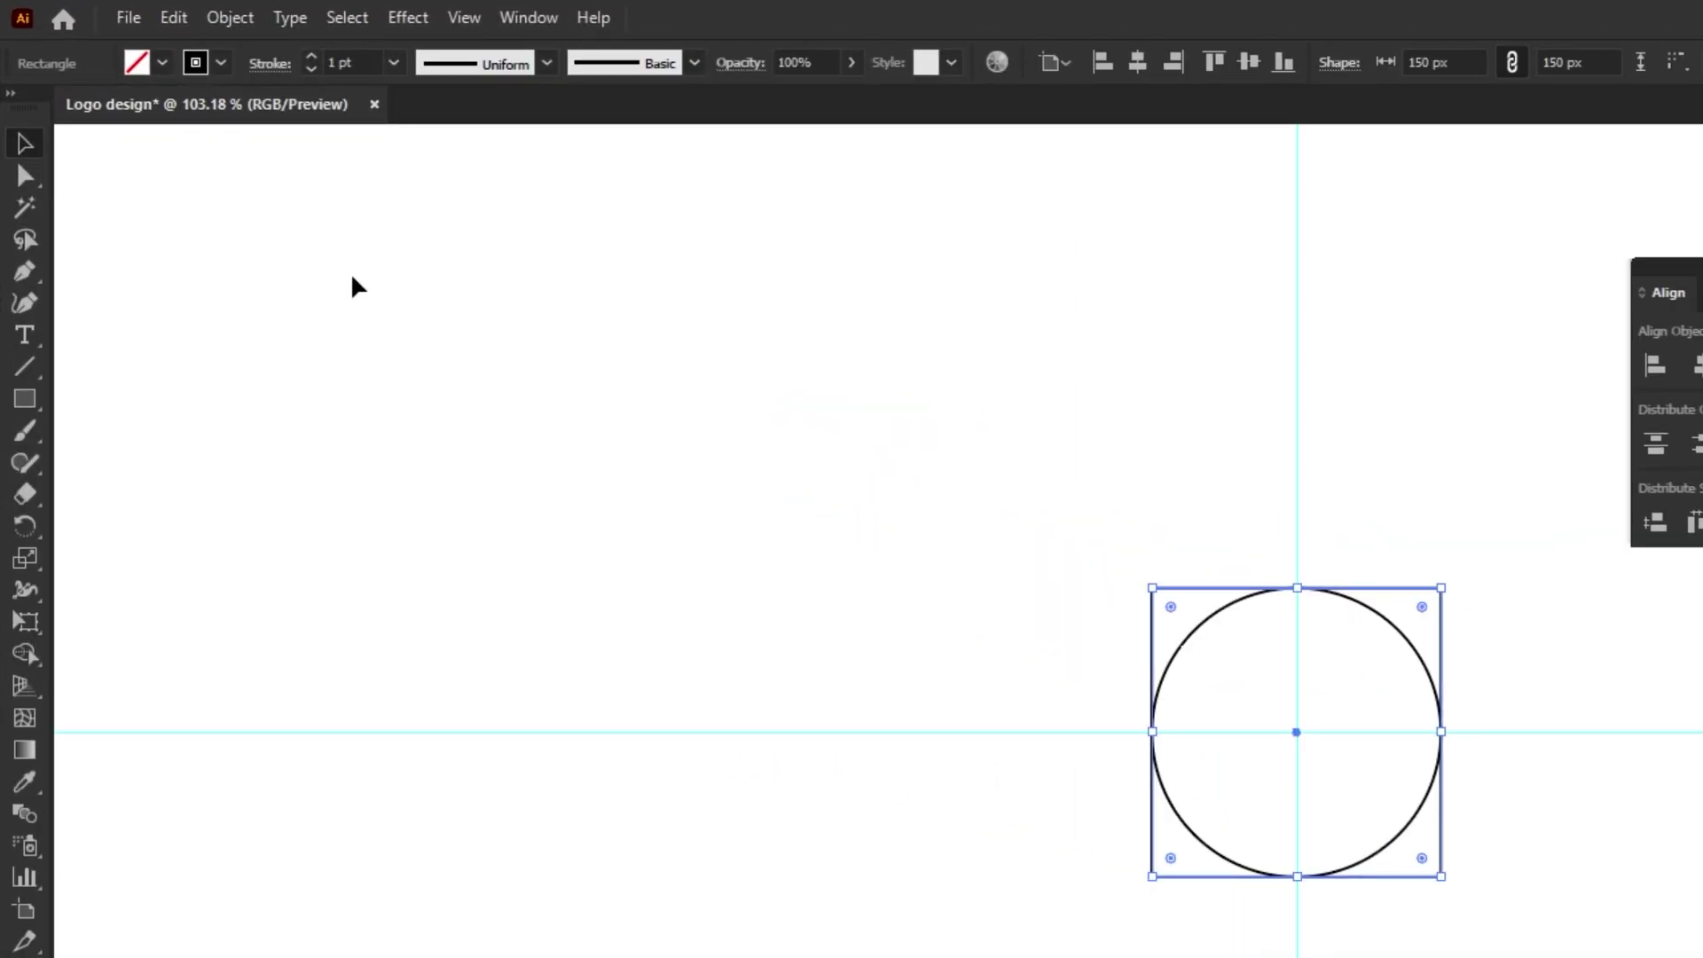
- Rotate the square 315° into a diamond around the circle, then reselect both shapes
{"action": "left_click_drag", "start_coordinate": [570, 259], "coordinate": [1158, 696]}
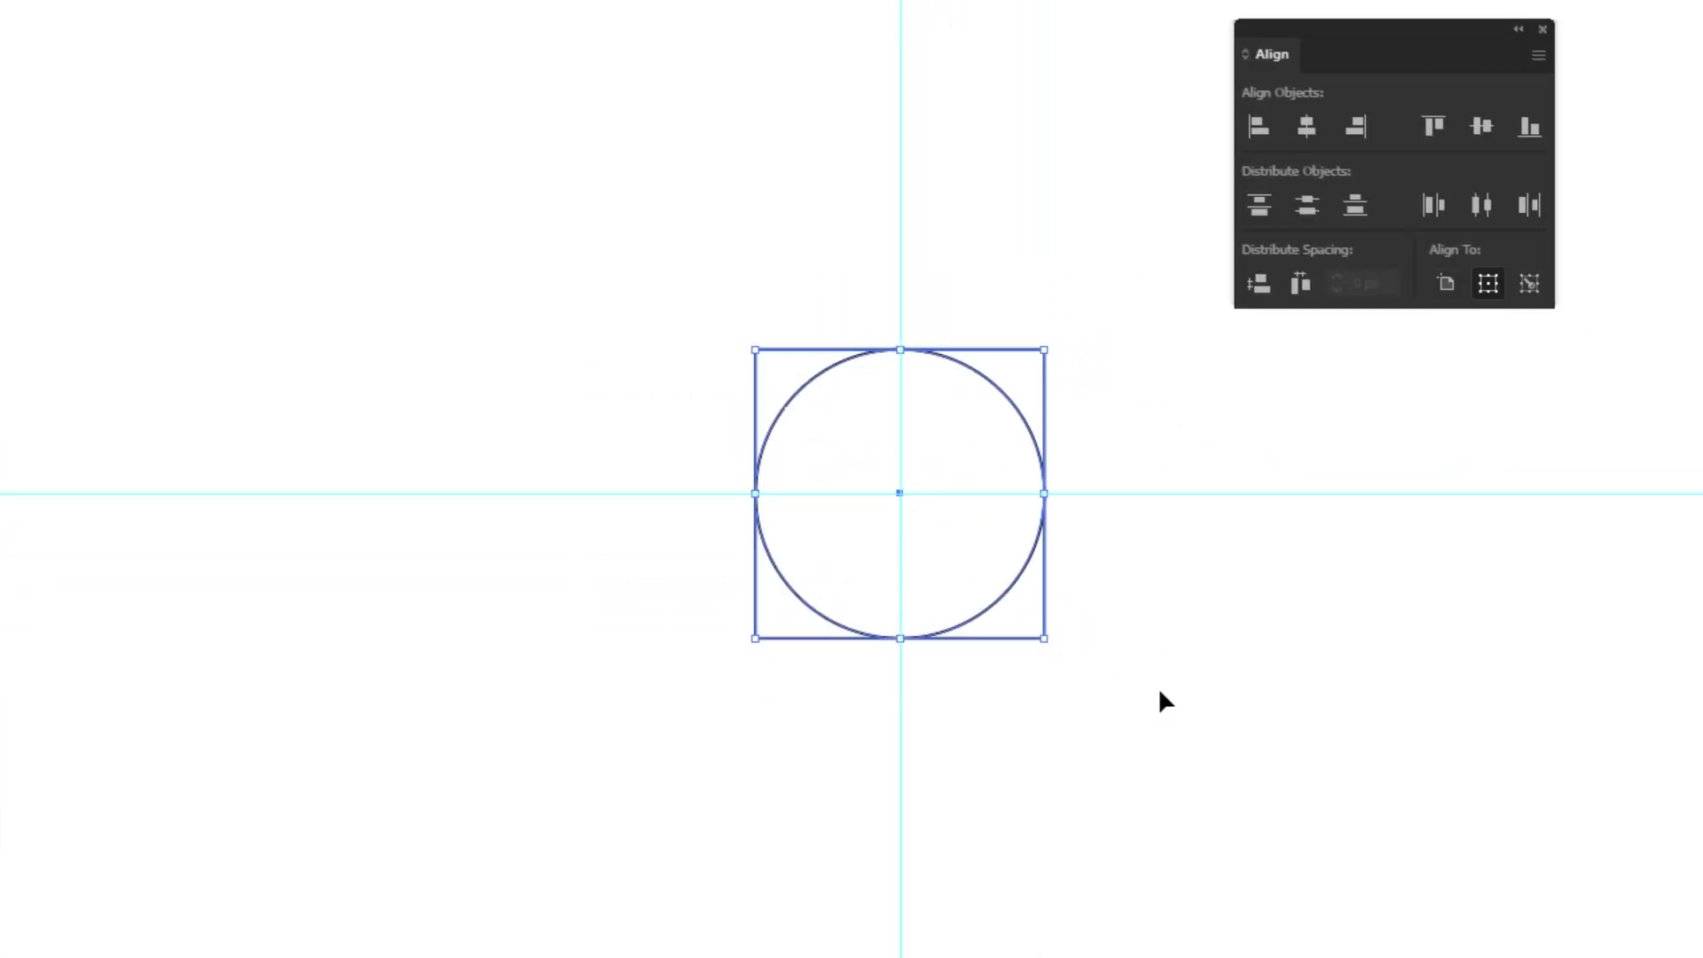
{"action": "left_click_drag", "start_coordinate": [1057, 353], "coordinate": [1154, 505]}
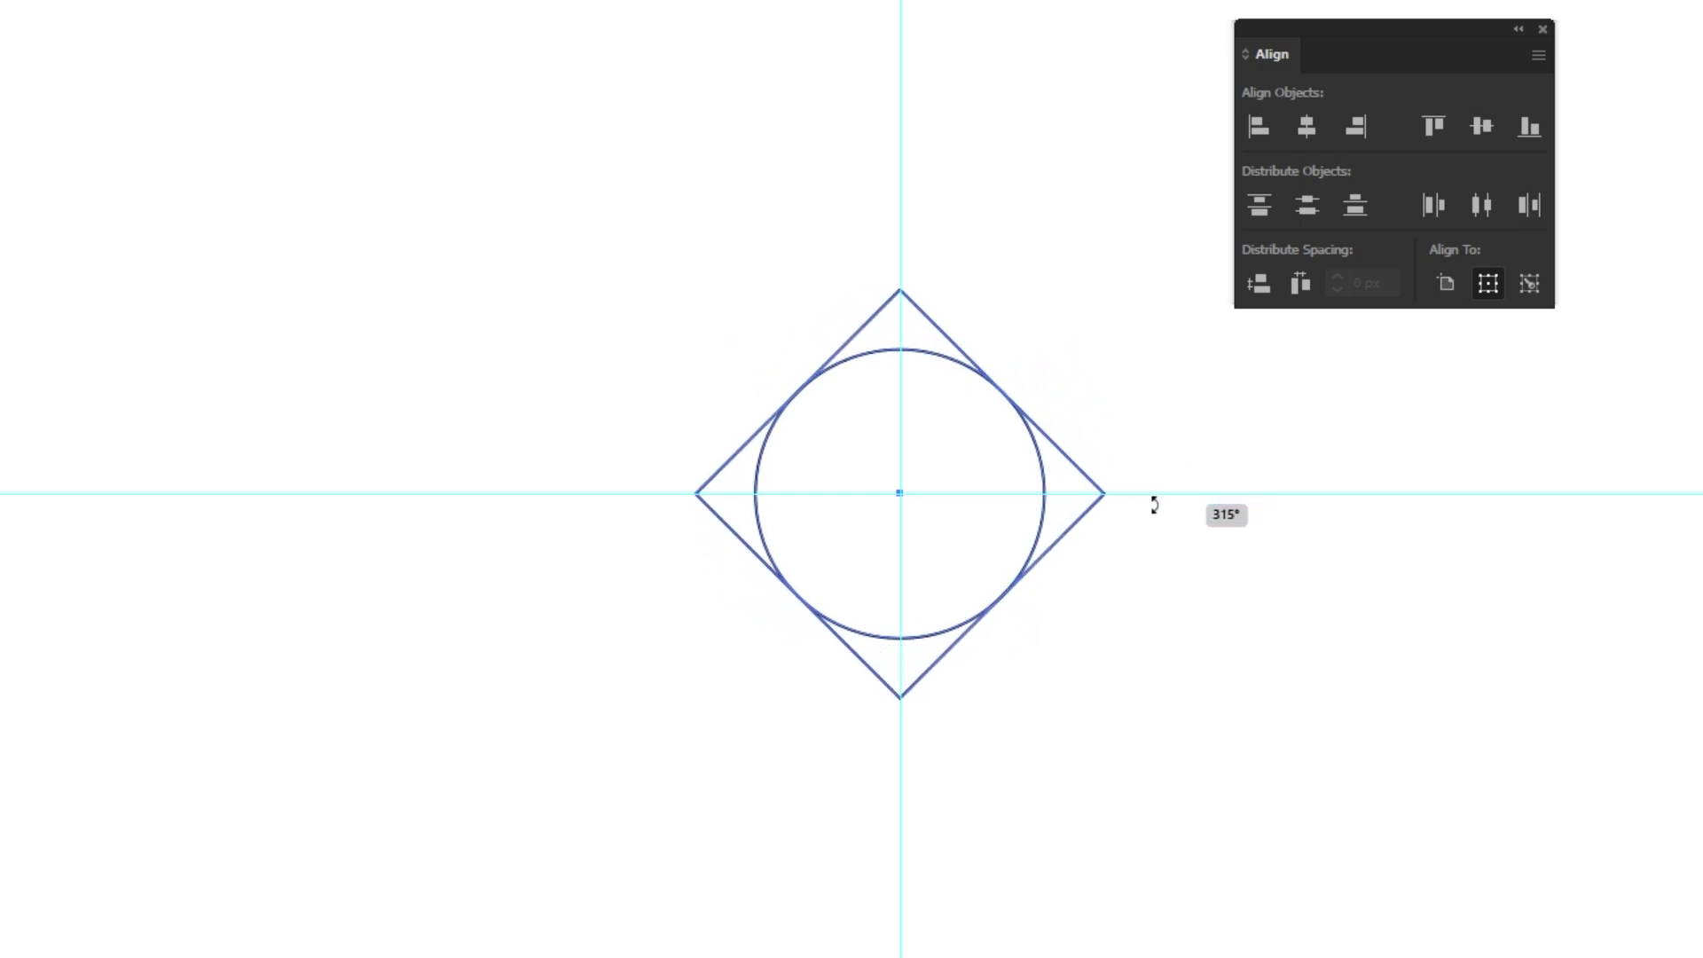
{"action": "left_click", "coordinate": [1125, 658]}
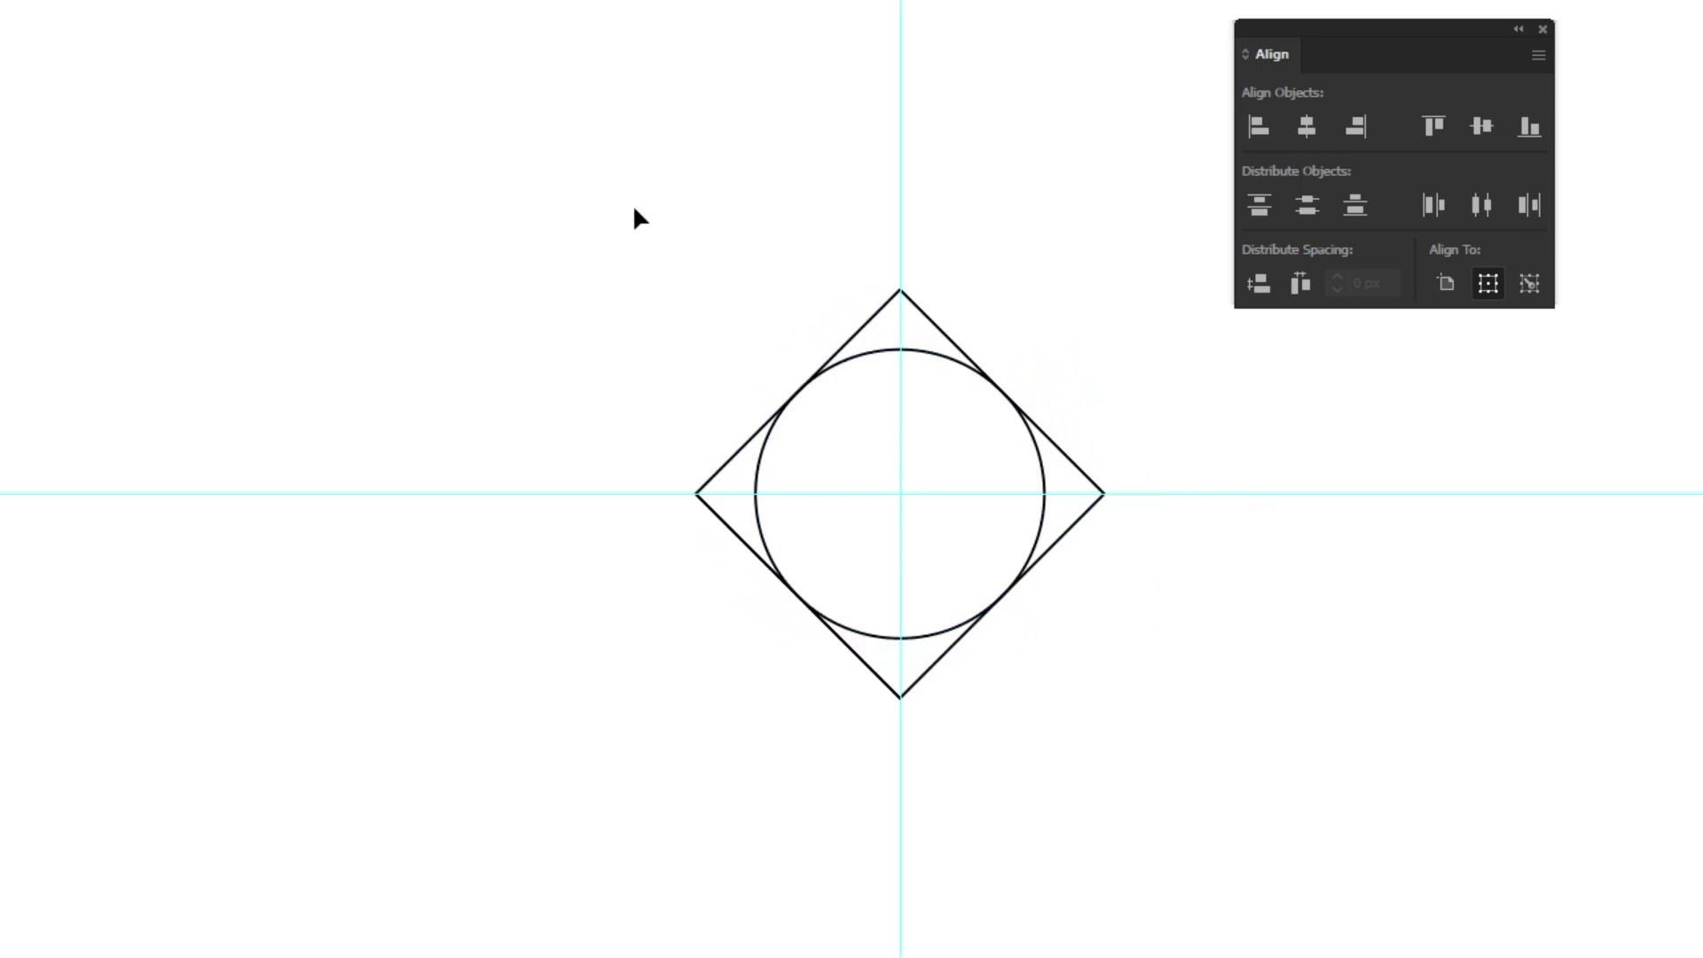
{"action": "left_click_drag", "start_coordinate": [626, 182], "coordinate": [1140, 701]}
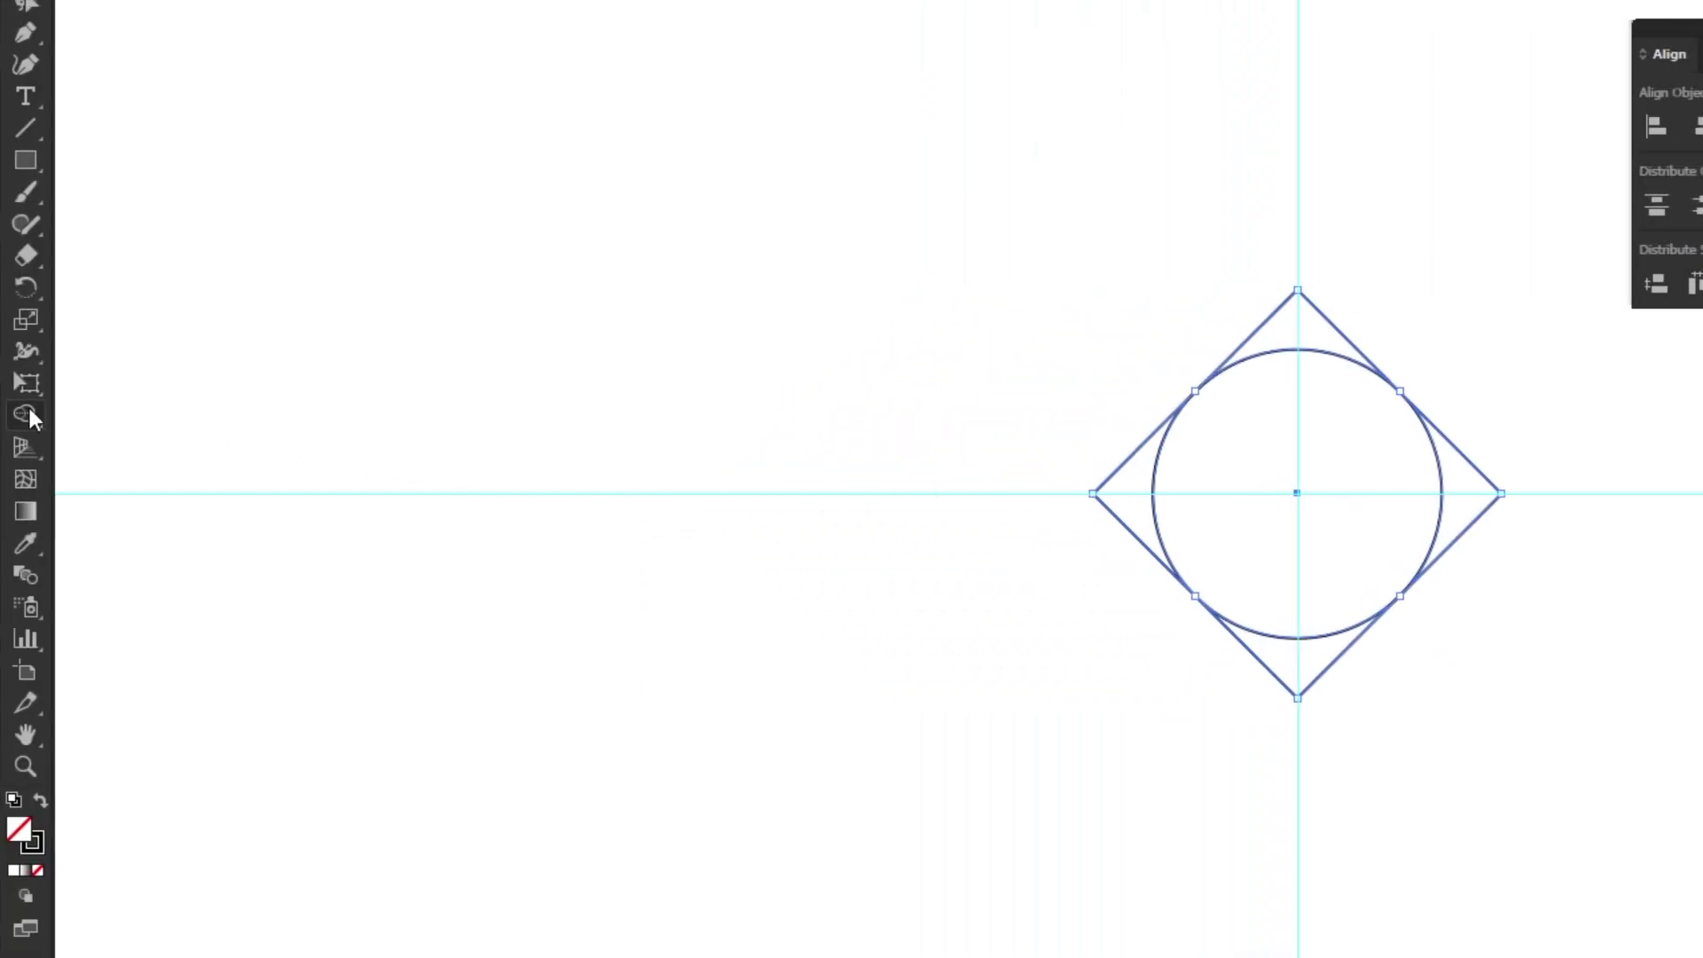
{"action": "left_click", "coordinate": [29, 412]}
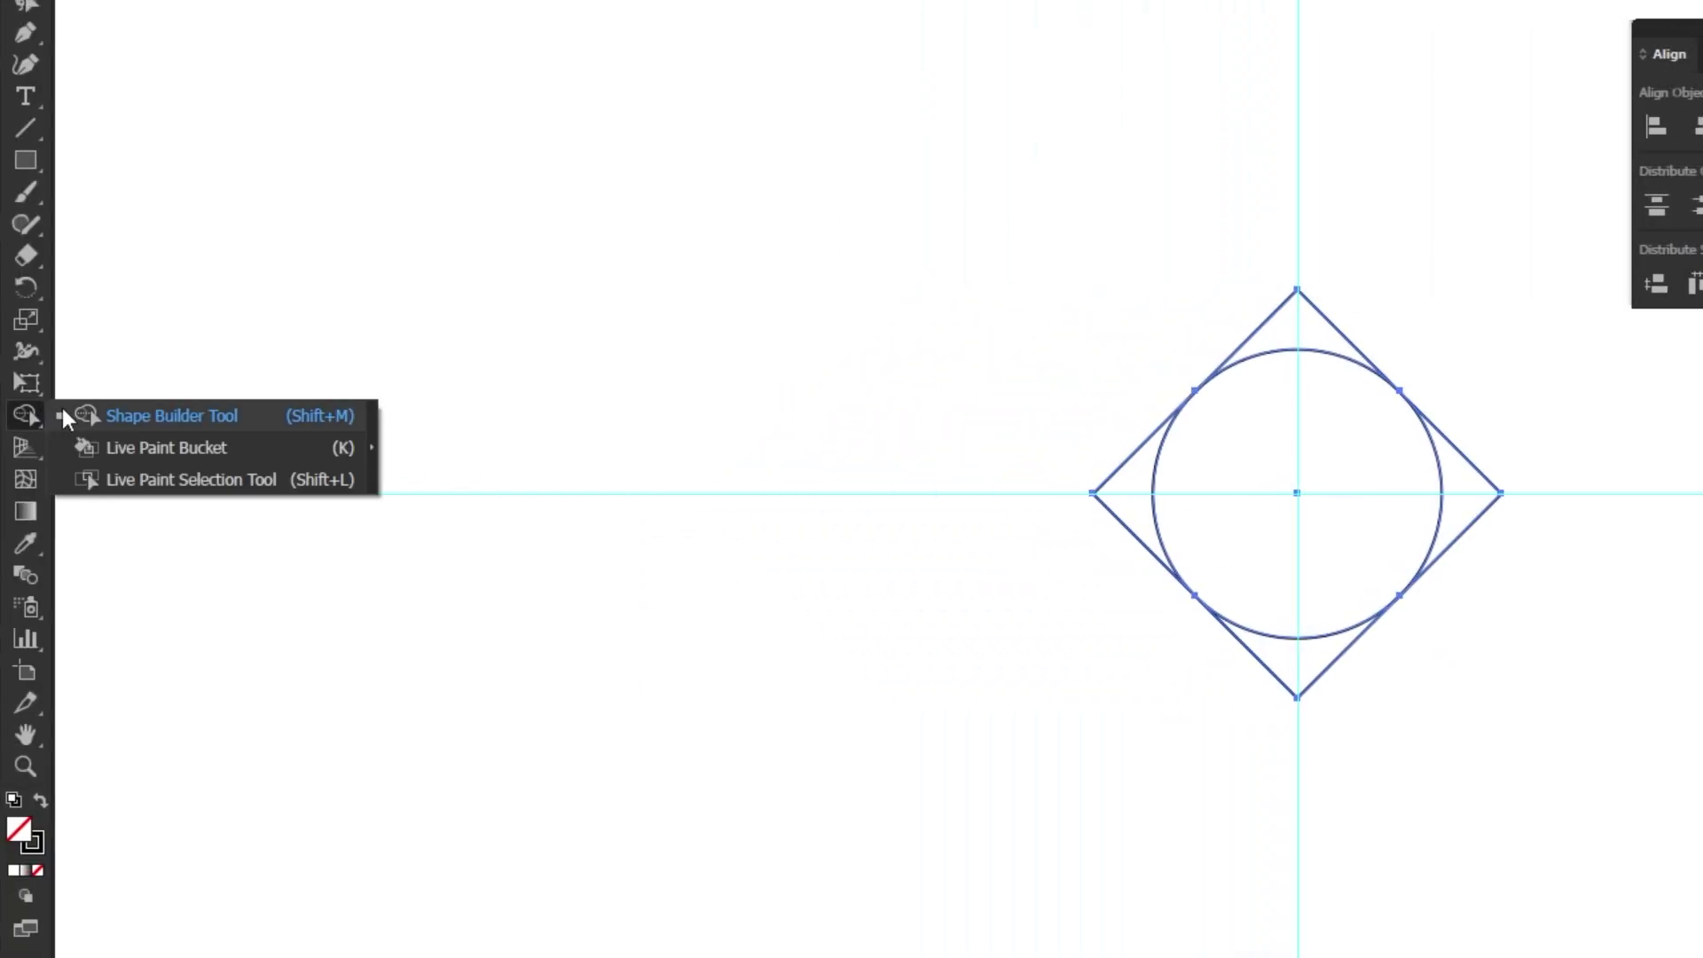
- Merge the circle with the diamond's top corner using Shape Builder, deleting the other corners
{"action": "left_click", "coordinate": [174, 417]}
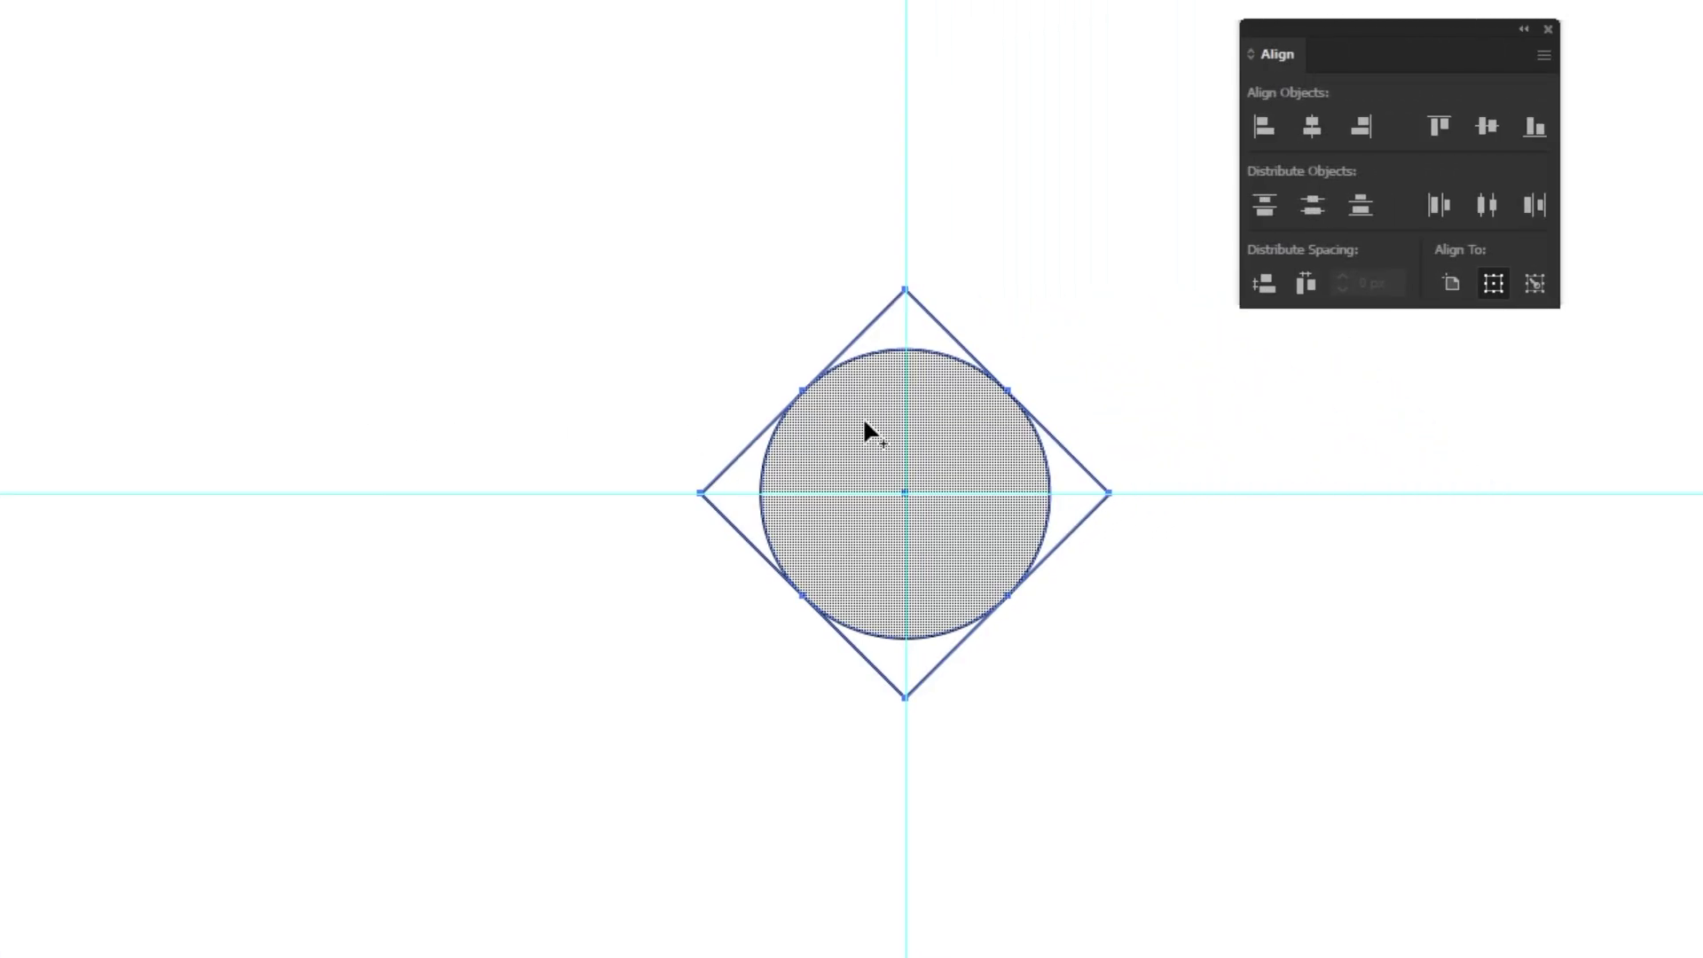
{"action": "left_click_drag", "start_coordinate": [897, 413], "coordinate": [908, 332]}
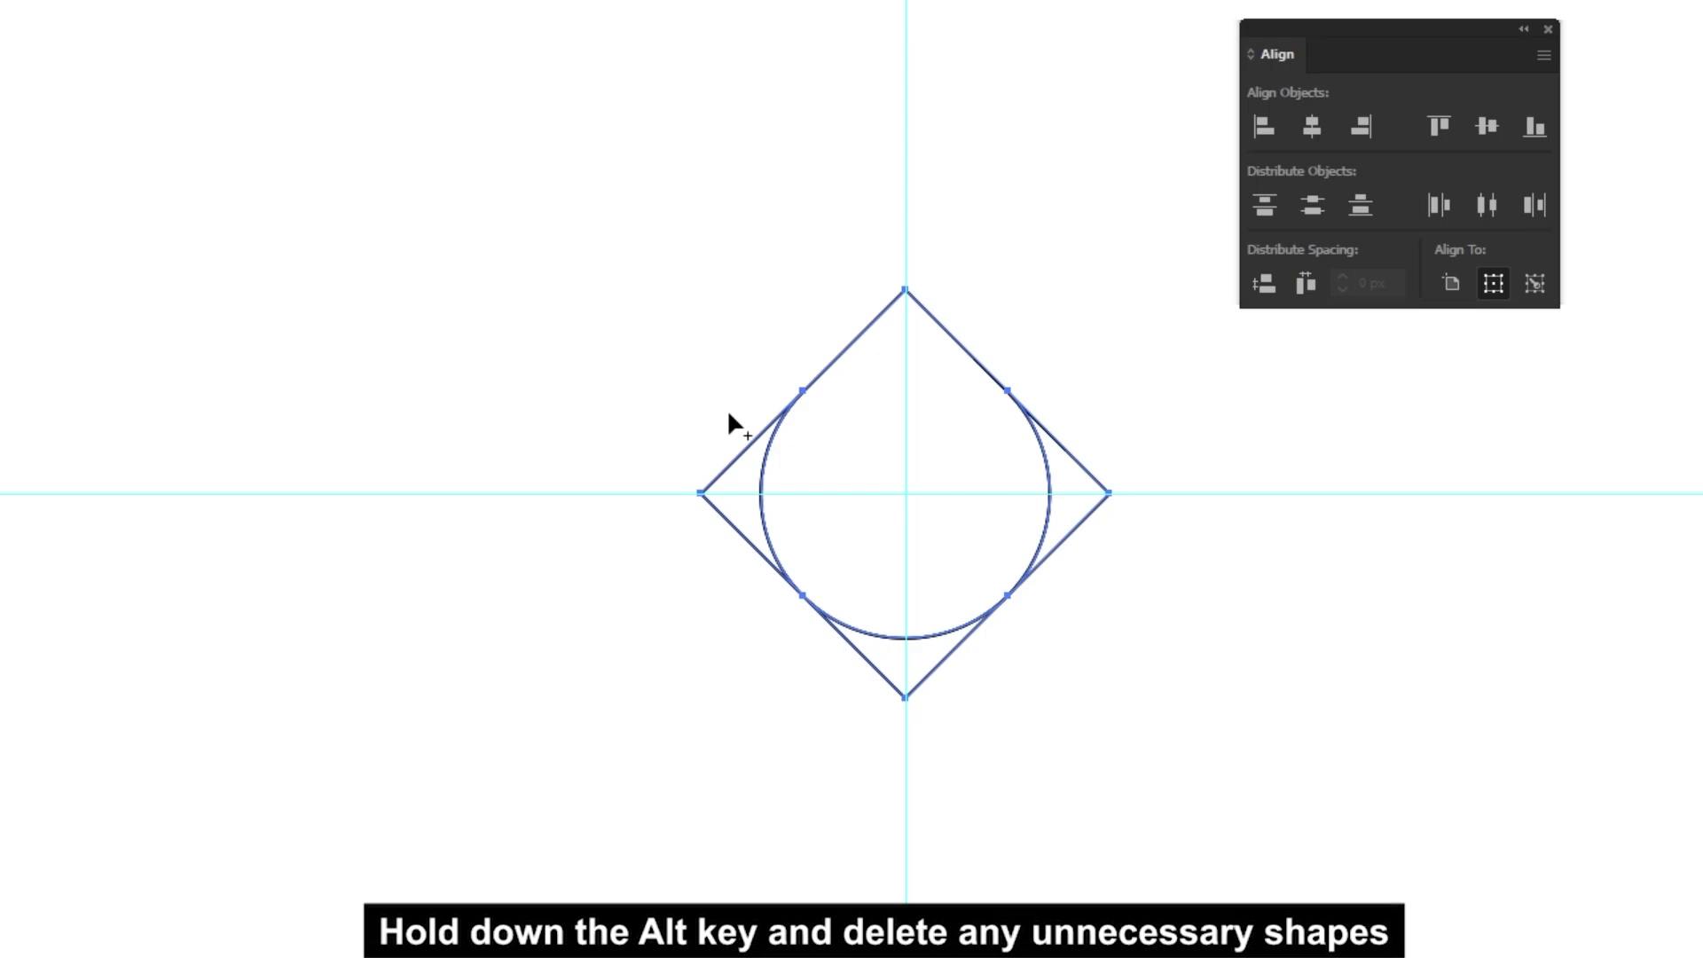
{"action": "left_click_drag", "start_coordinate": [726, 420], "coordinate": [733, 612]}
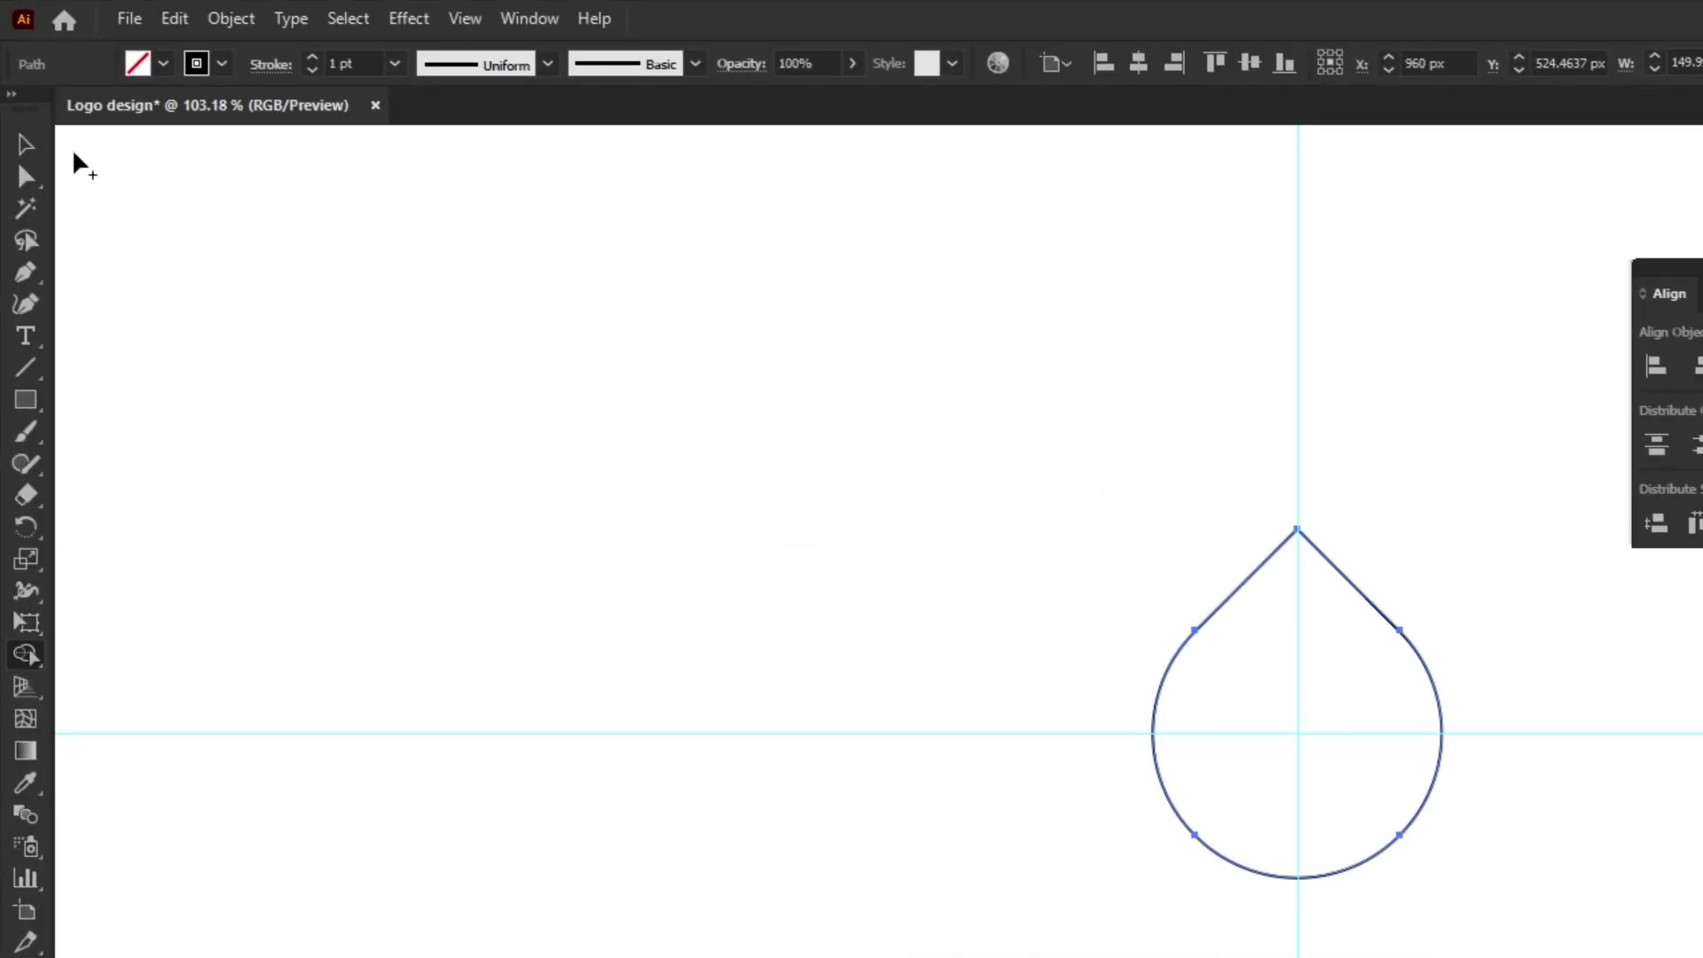
- Move the teardrop and centre it horizontally and vertically on the artboard
{"action": "left_click", "coordinate": [39, 143]}
{"action": "left_click", "coordinate": [494, 369]}
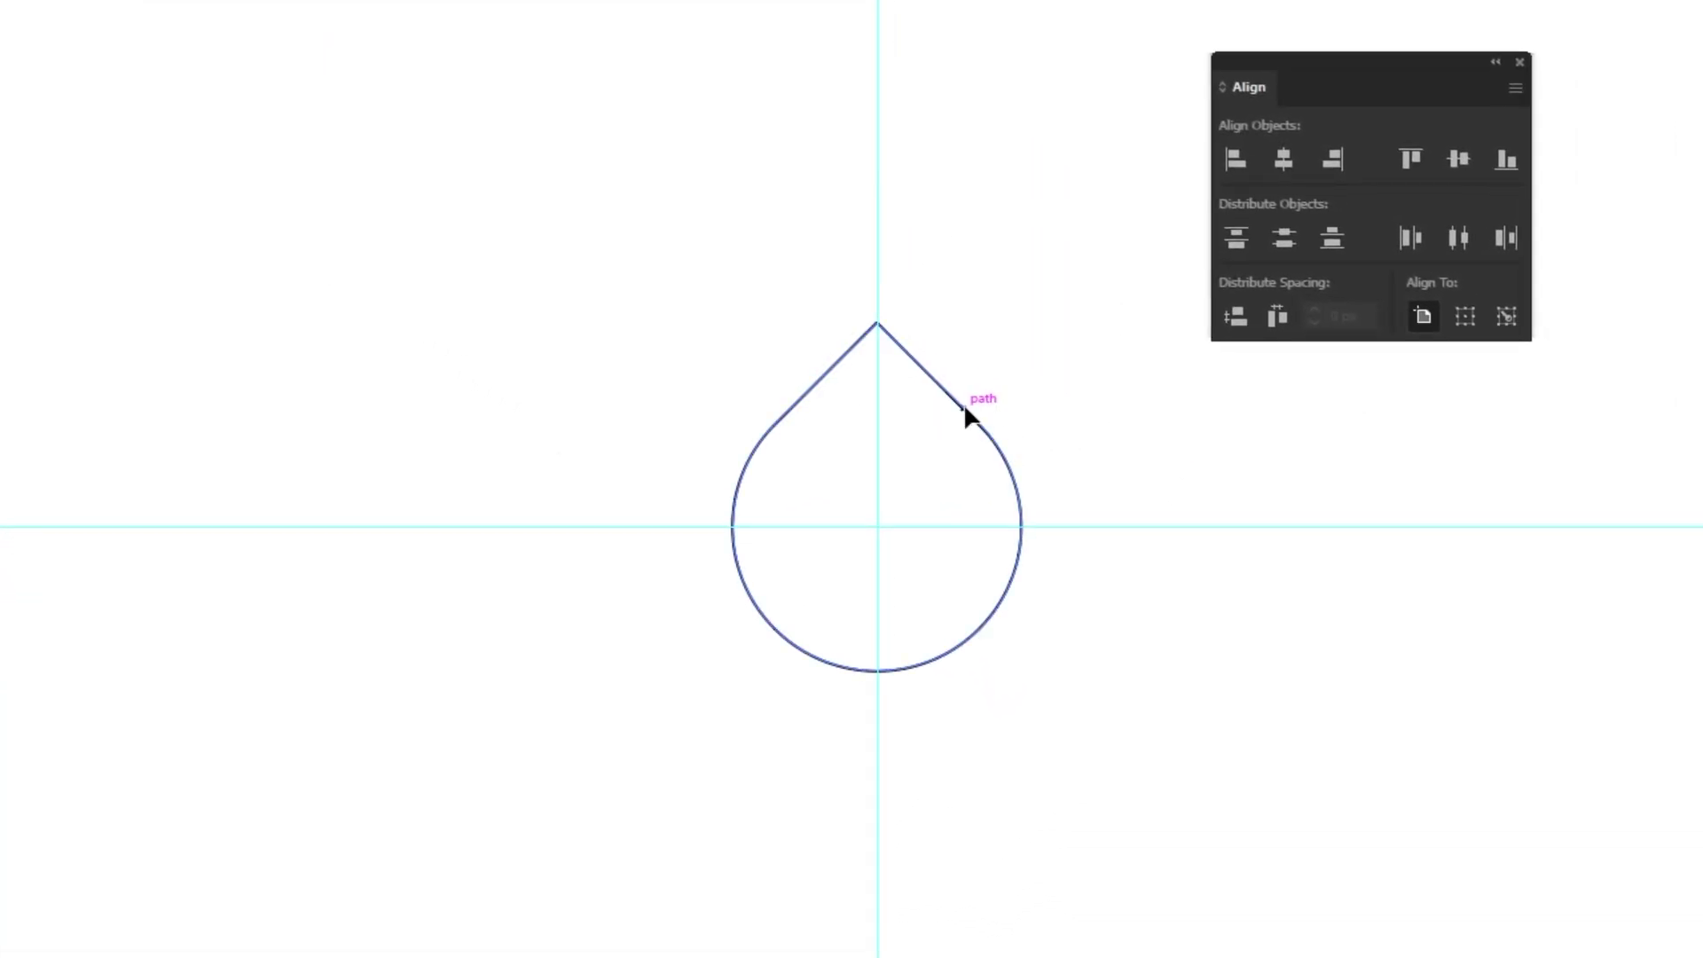
{"action": "mouse_move", "coordinate": [964, 403]}
{"action": "left_mouse_down"}
{"action": "mouse_move", "coordinate": [795, 286]}
{"action": "mouse_move", "coordinate": [610, 294]}
{"action": "left_mouse_up"}
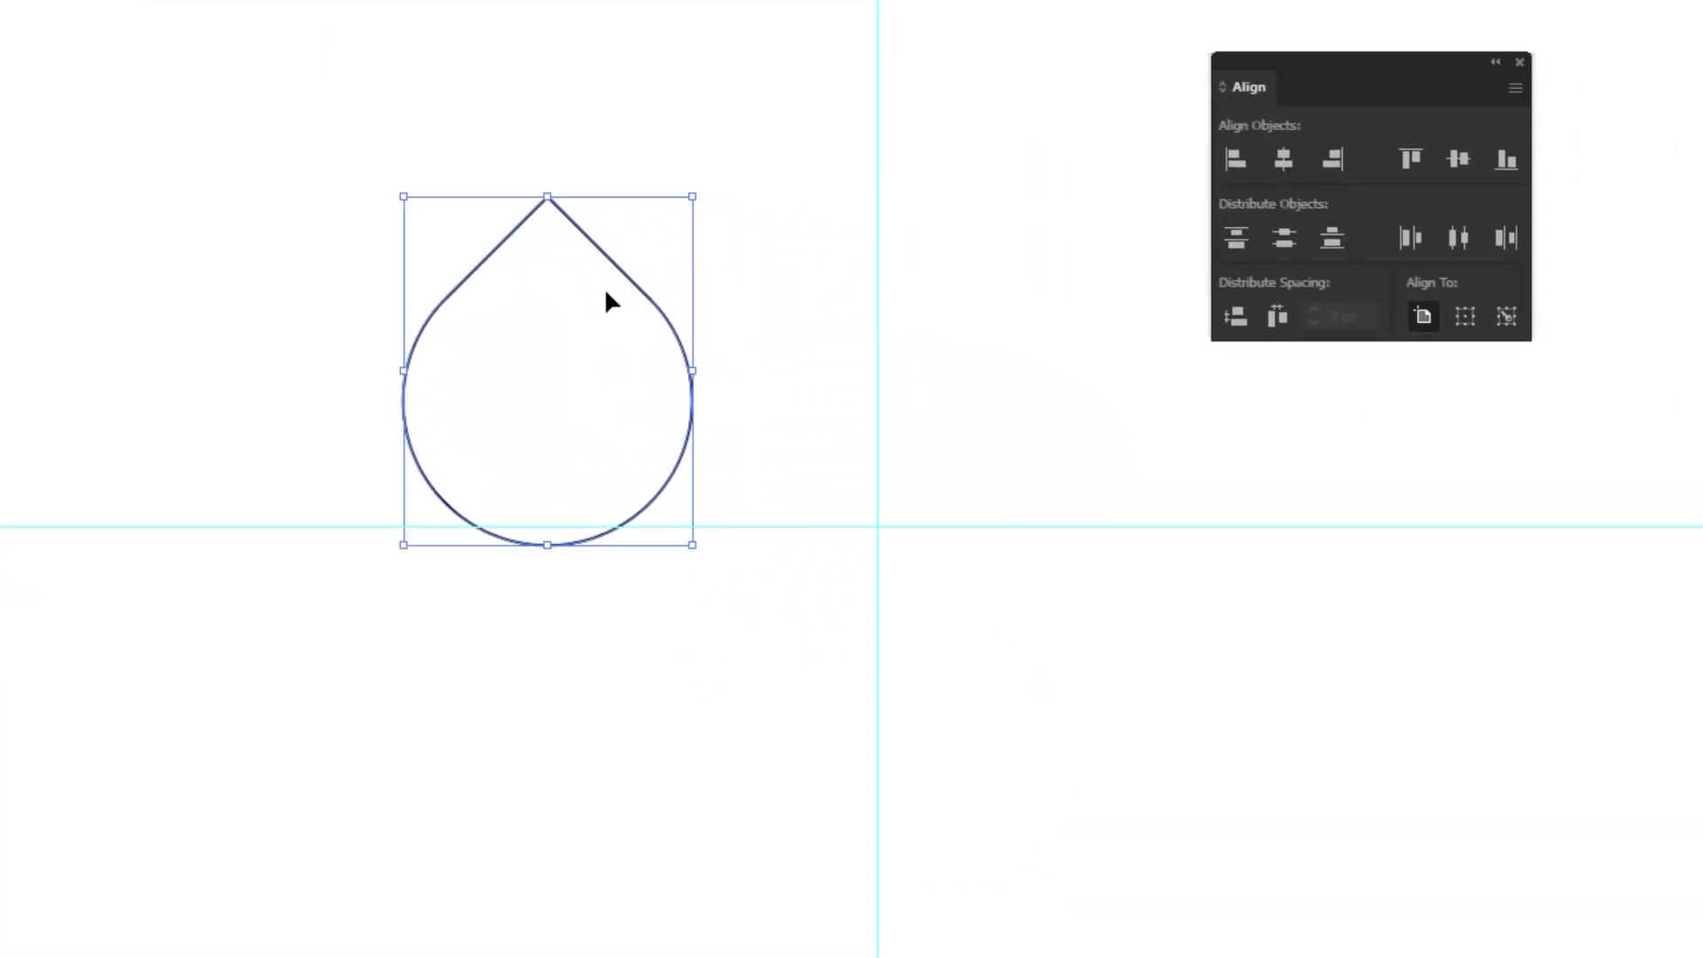
{"action": "left_click", "coordinate": [1279, 156]}
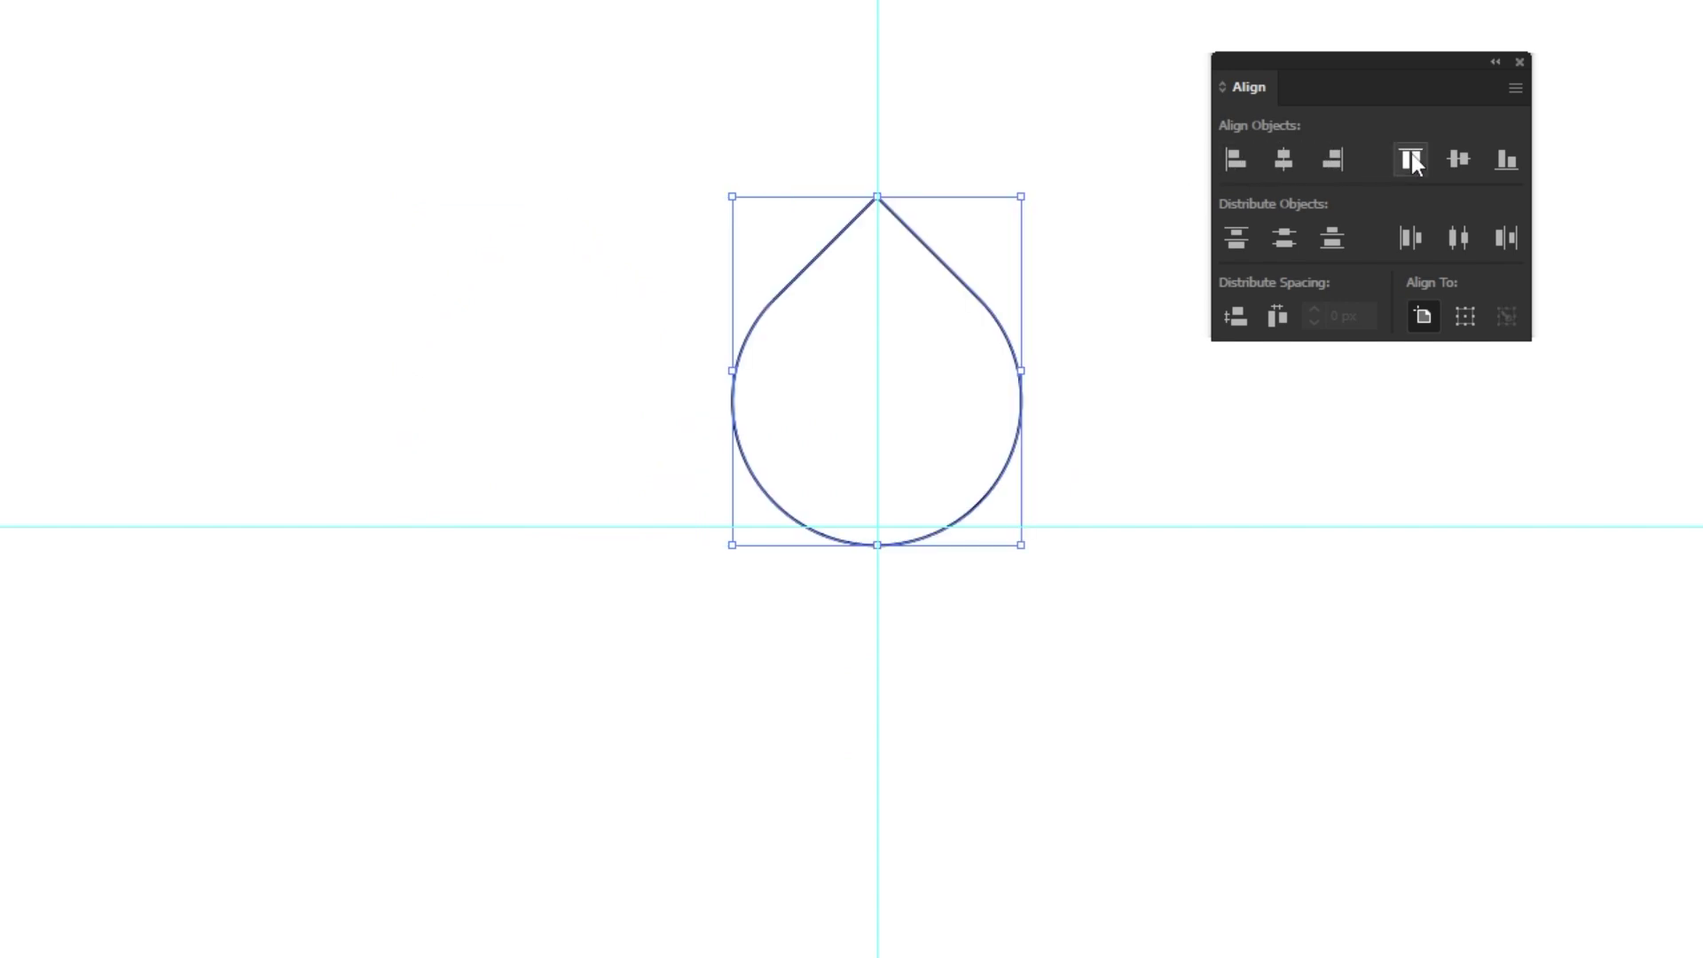
{"action": "left_click", "coordinate": [1458, 160]}
{"action": "left_click", "coordinate": [1304, 609]}
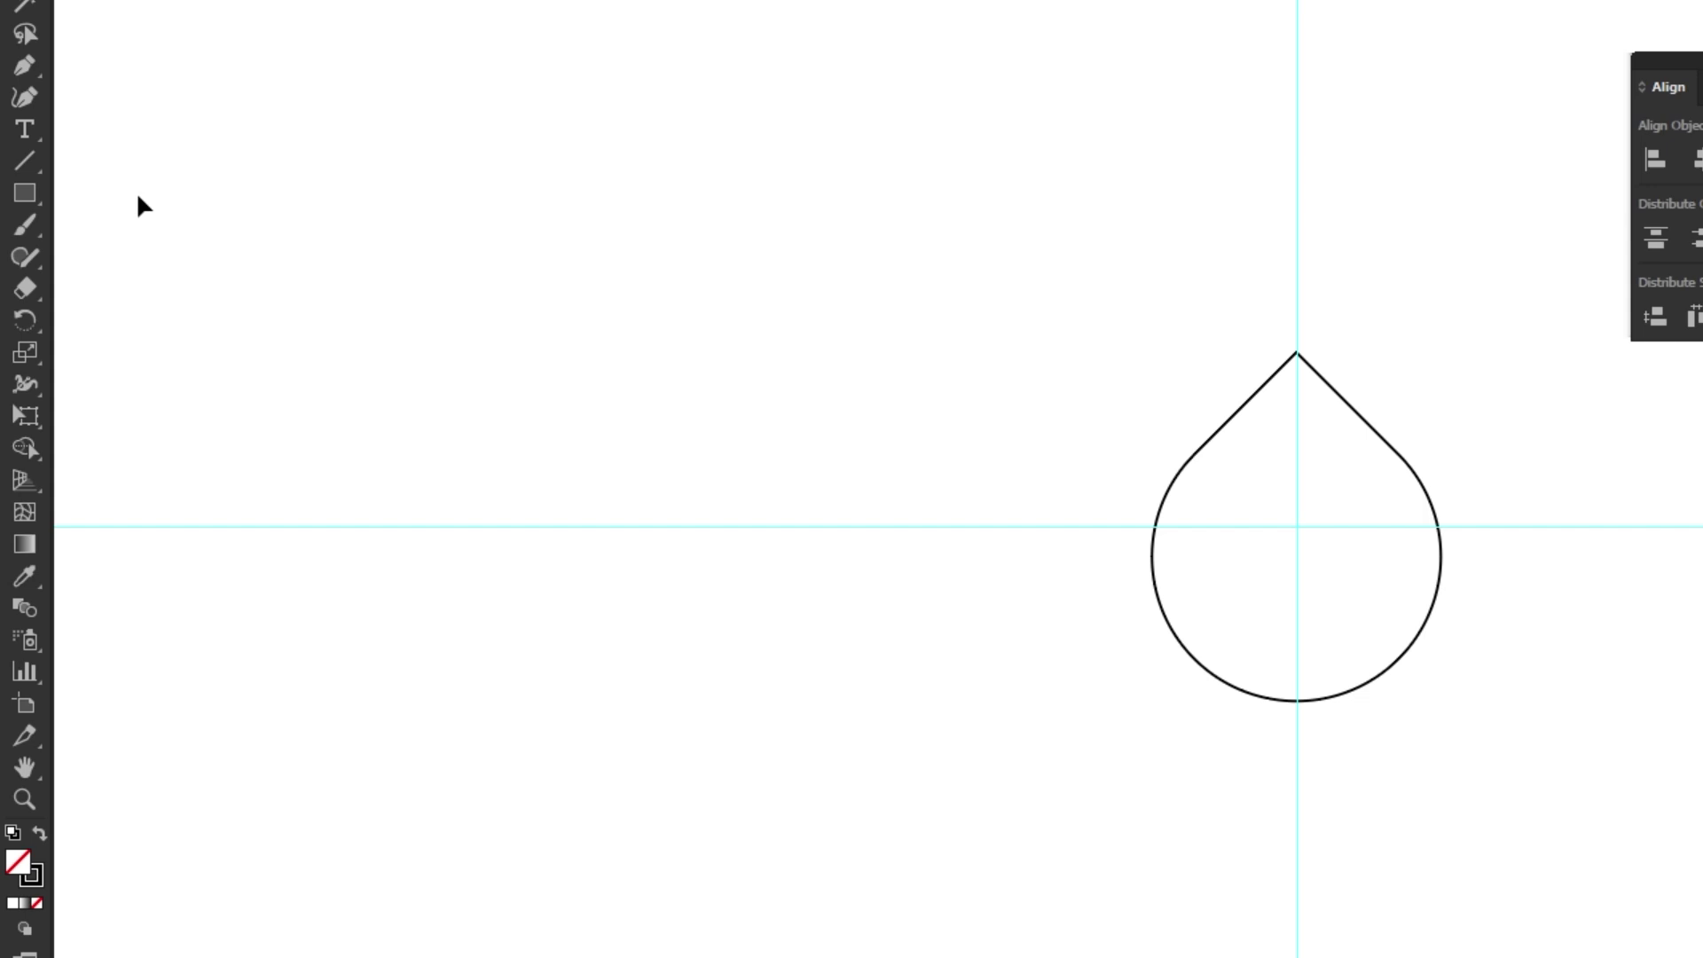
- Draw a hexagon with the Polygon tool around the teardrop
{"action": "left_click", "coordinate": [35, 193]}
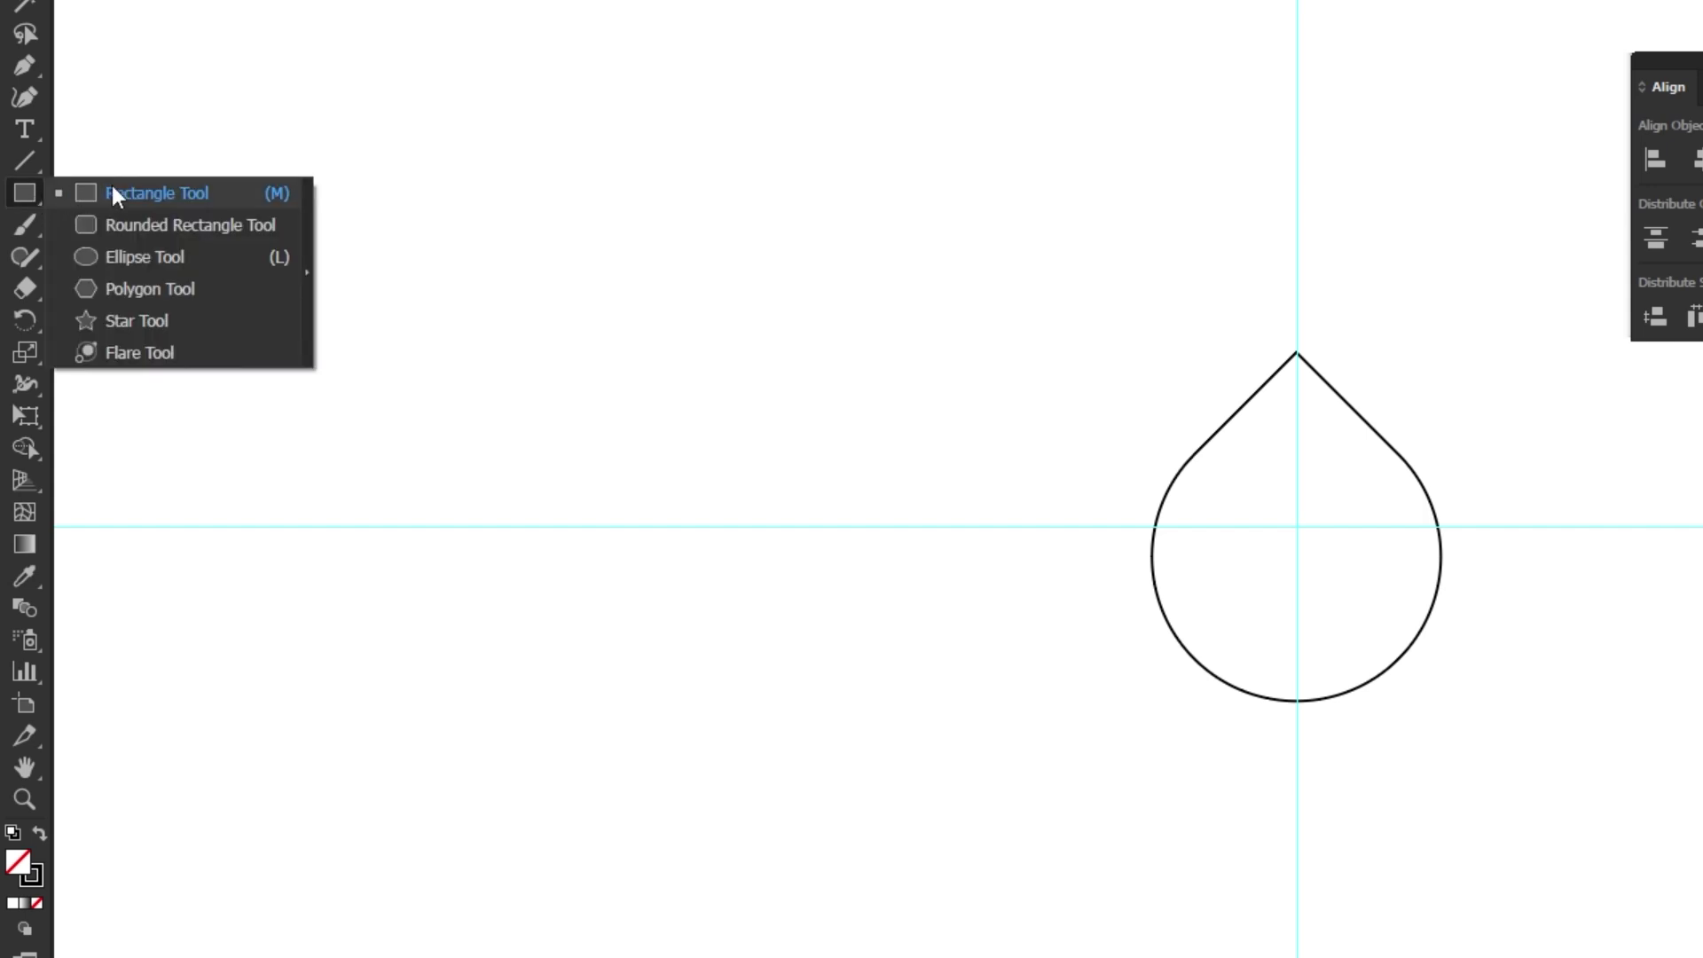
{"action": "left_click", "coordinate": [137, 291]}
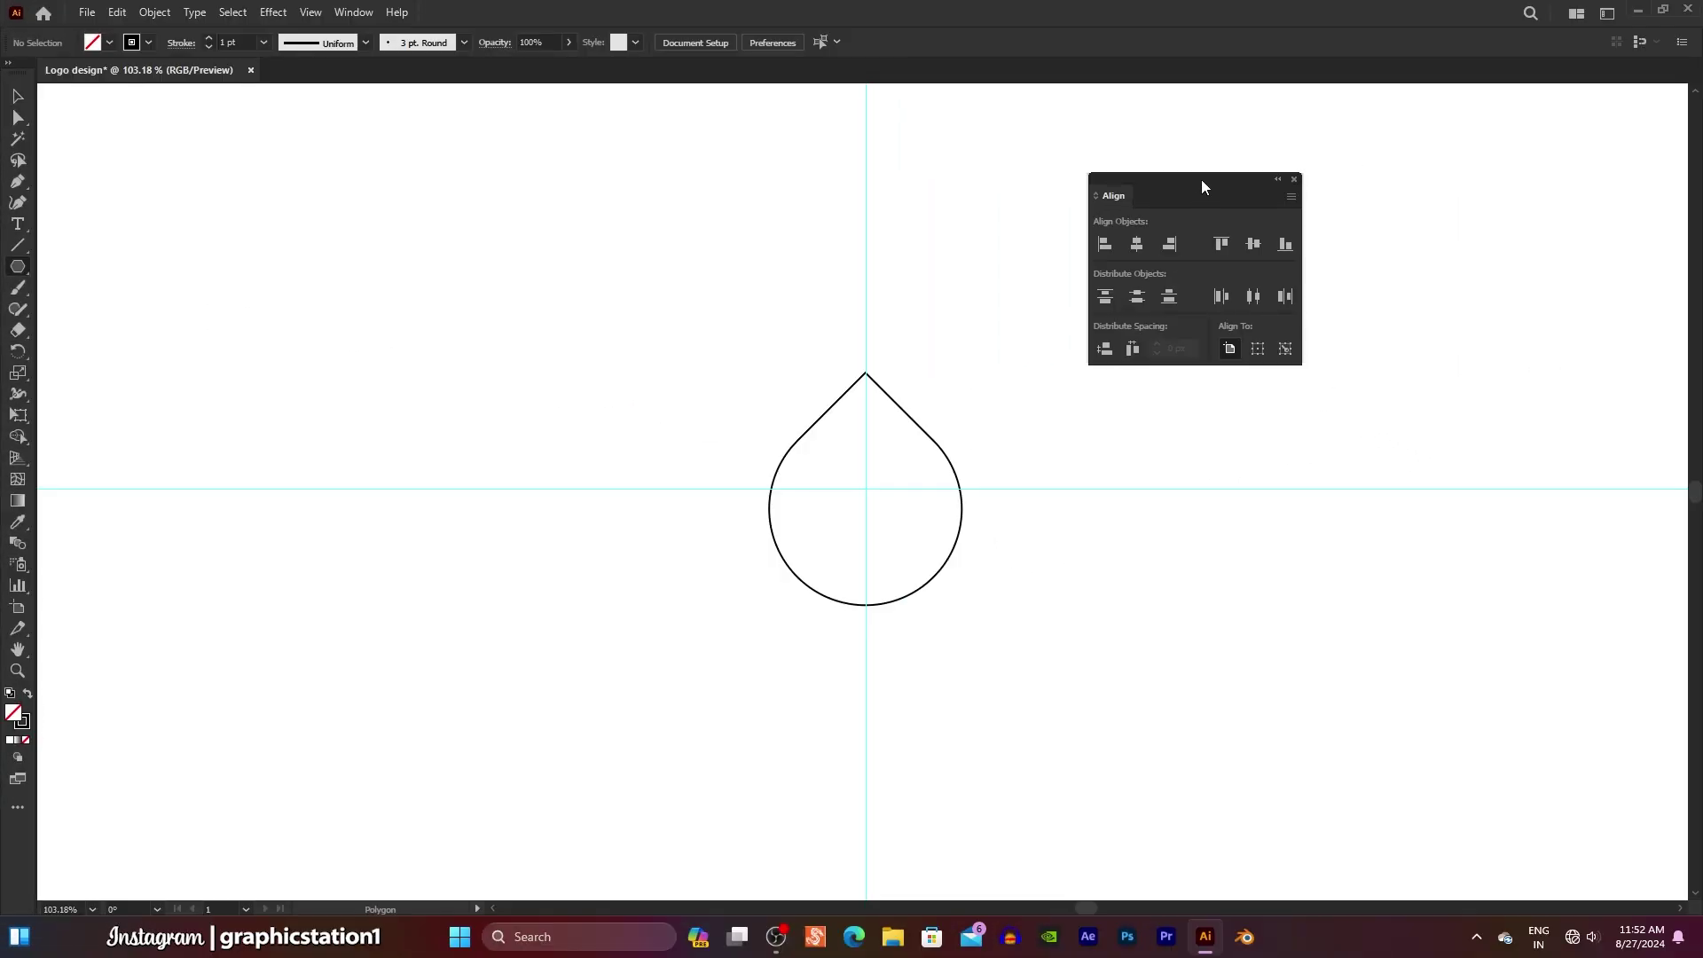
{"action": "left_click_drag", "start_coordinate": [1201, 180], "coordinate": [1471, 144]}
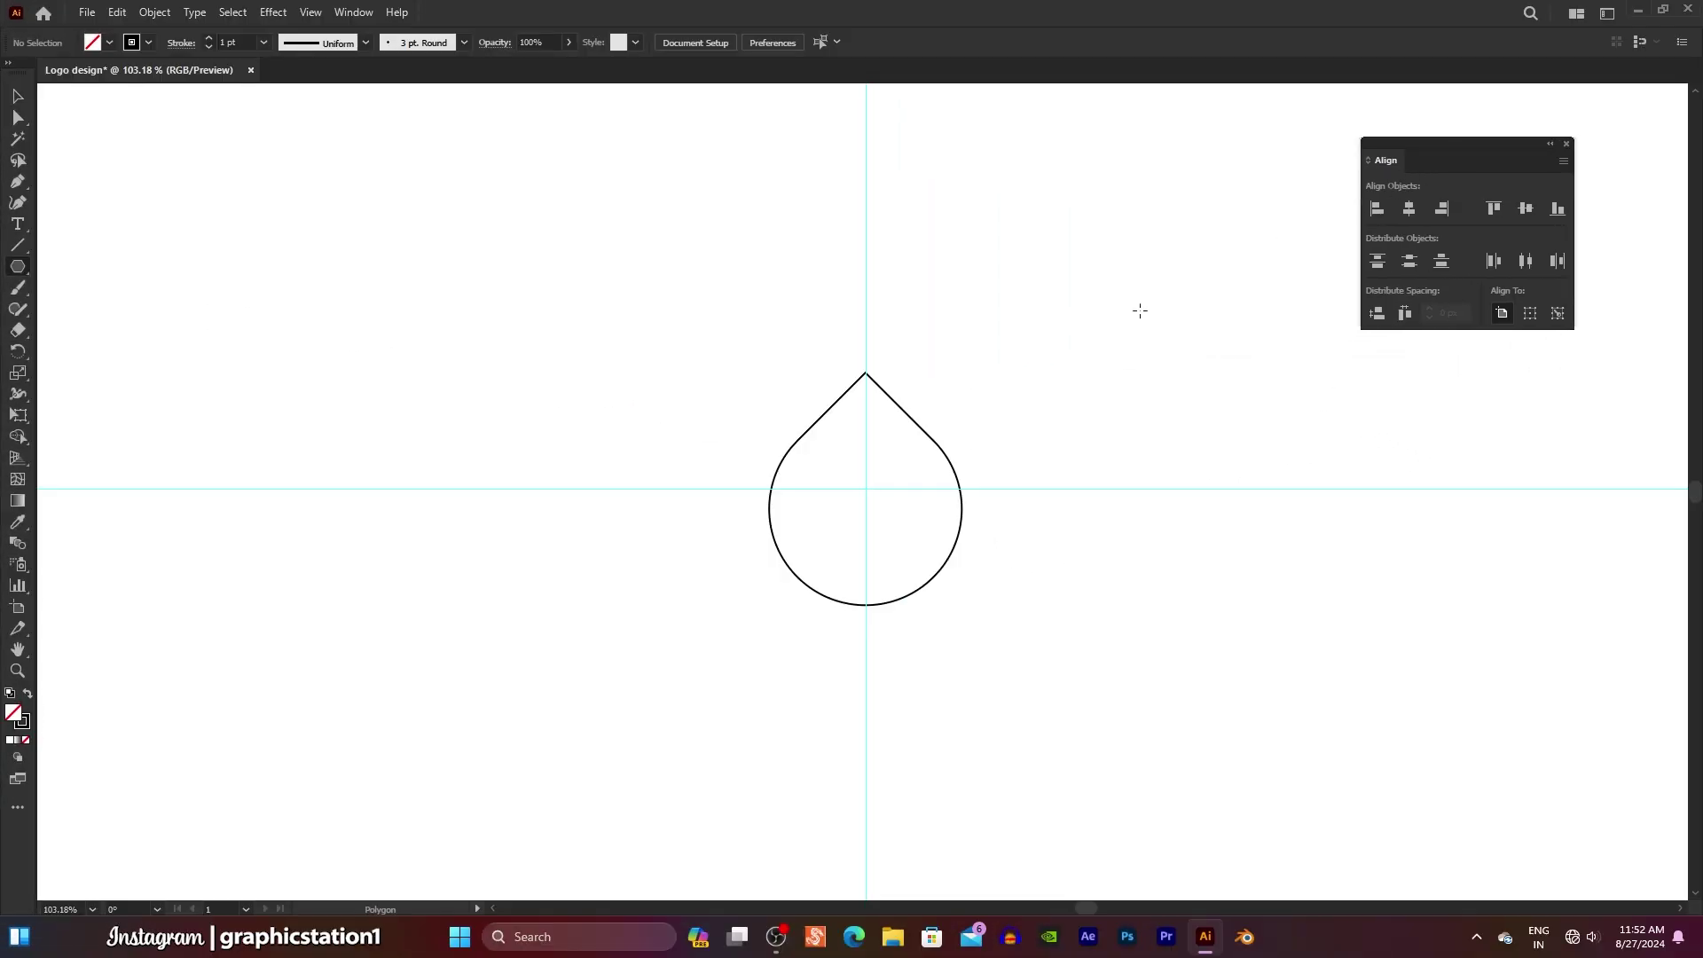
{"action": "left_click_drag", "start_coordinate": [631, 488], "coordinate": [827, 345]}
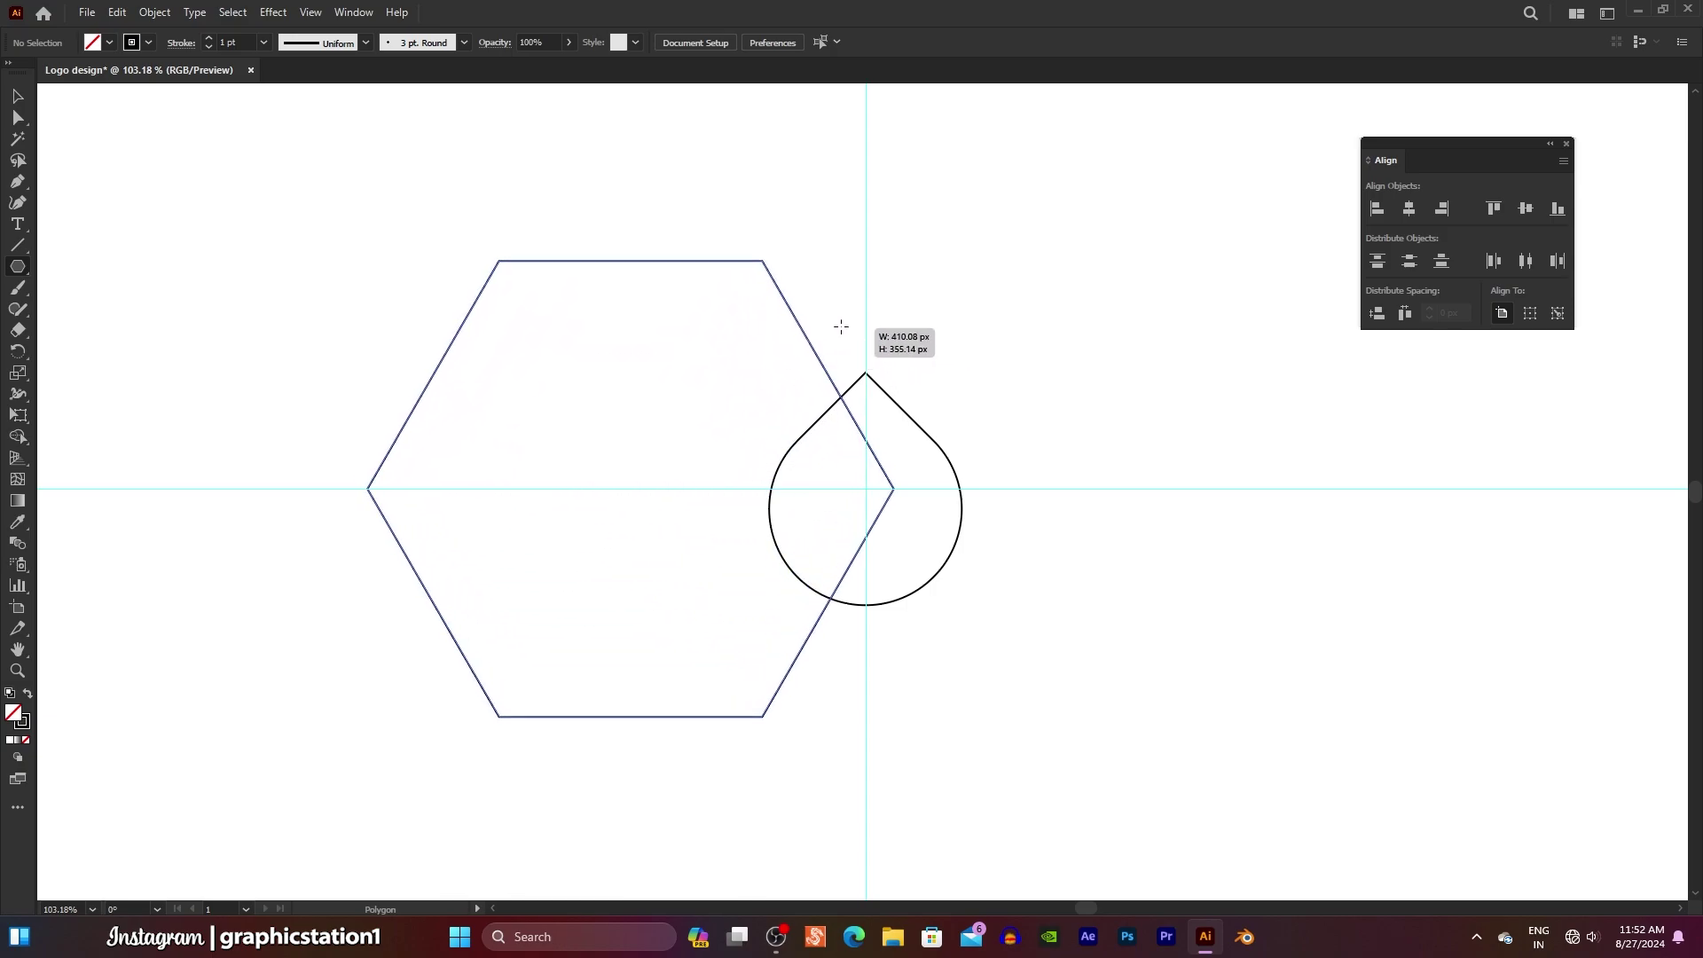
{"action": "left_click_drag", "start_coordinate": [827, 345], "coordinate": [850, 320]}
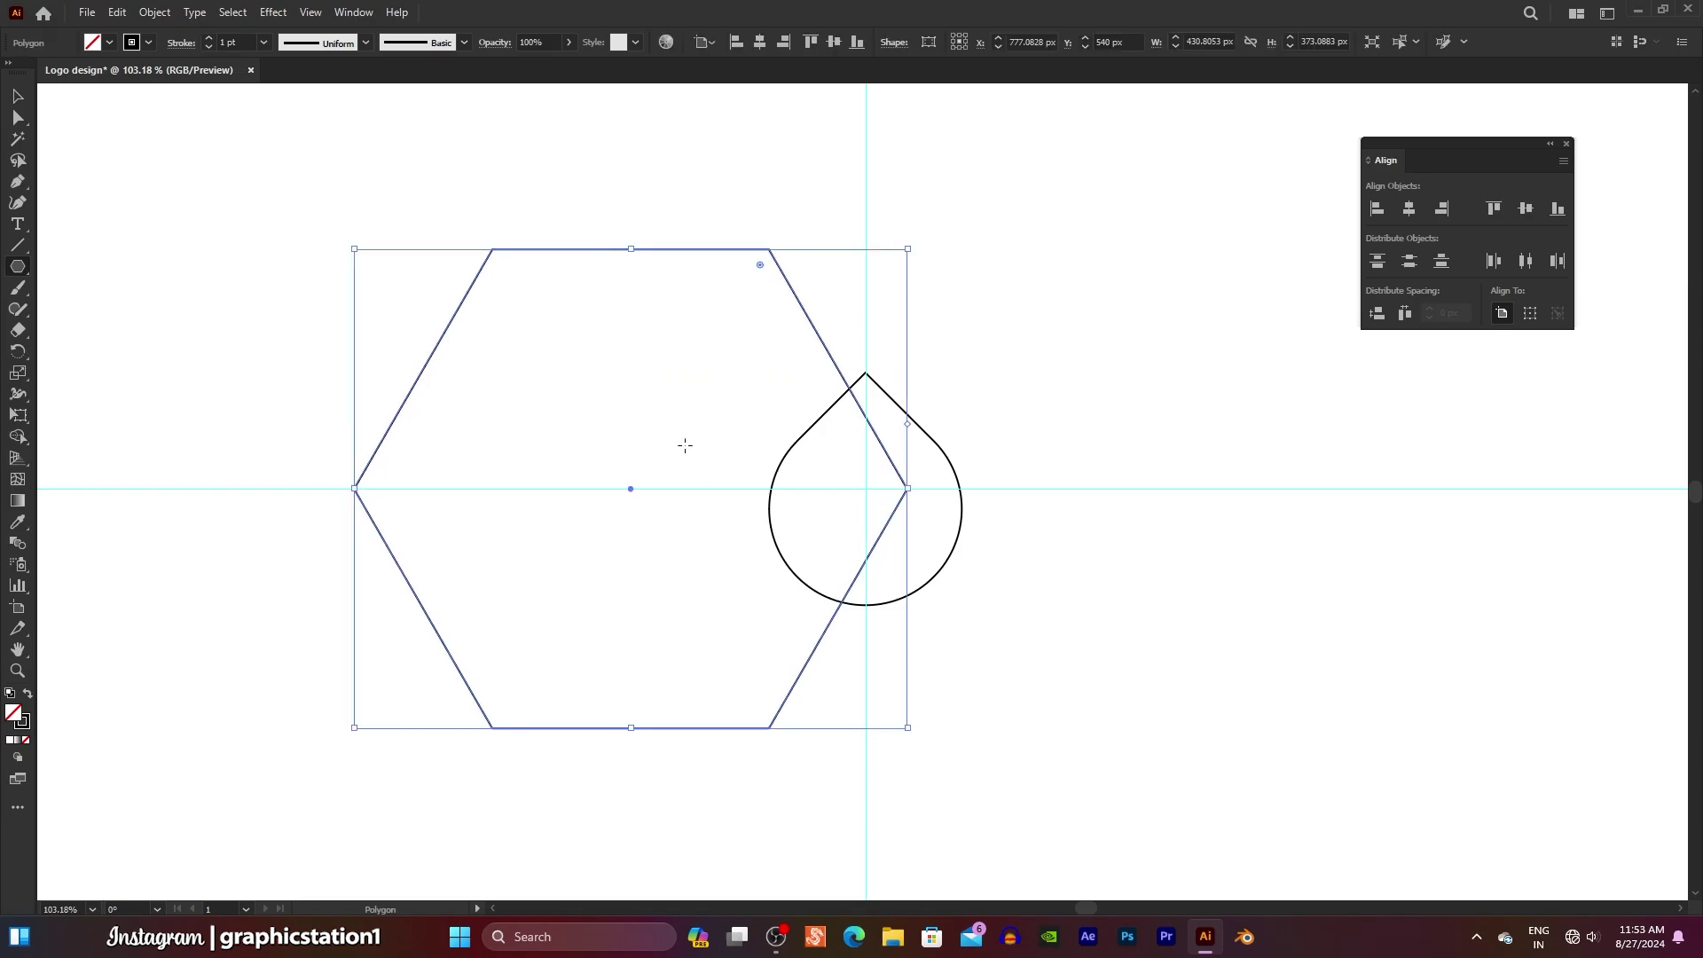
- Rotate the hexagon so a point faces up and centre it horizontally over the teardrop
{"action": "left_click", "coordinate": [34, 149]}
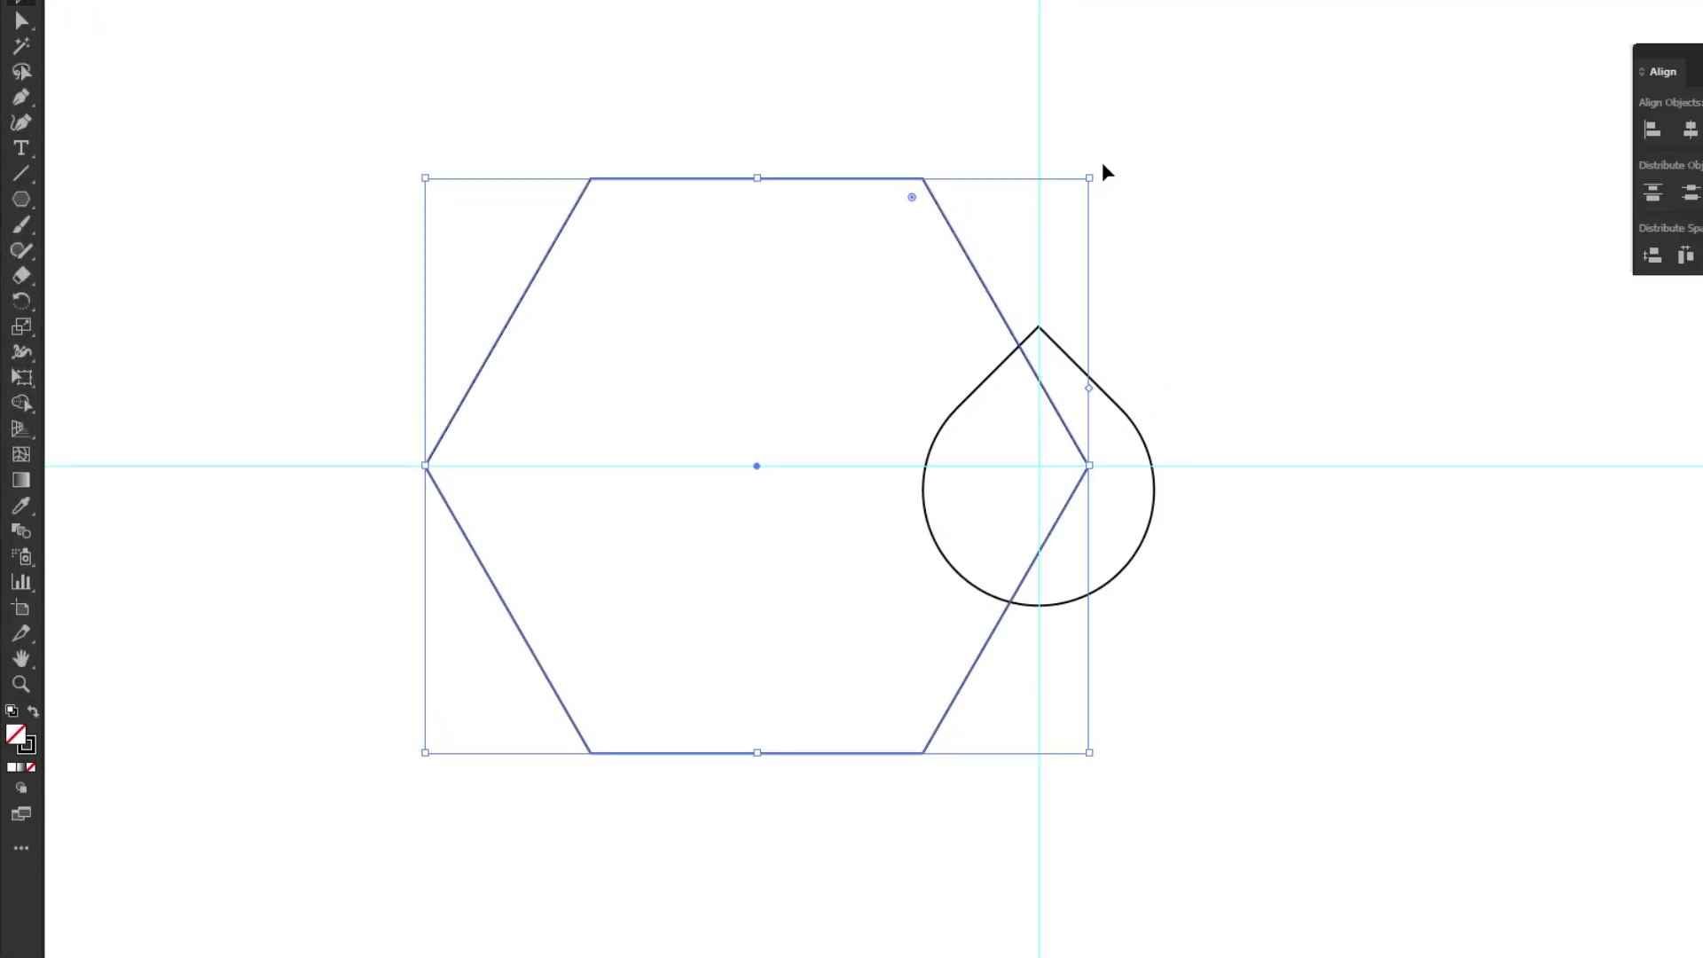
{"action": "mouse_move", "coordinate": [1098, 167]}
{"action": "left_mouse_down"}
{"action": "mouse_move", "coordinate": [1234, 701]}
{"action": "mouse_move", "coordinate": [1072, 862]}
{"action": "left_mouse_up"}
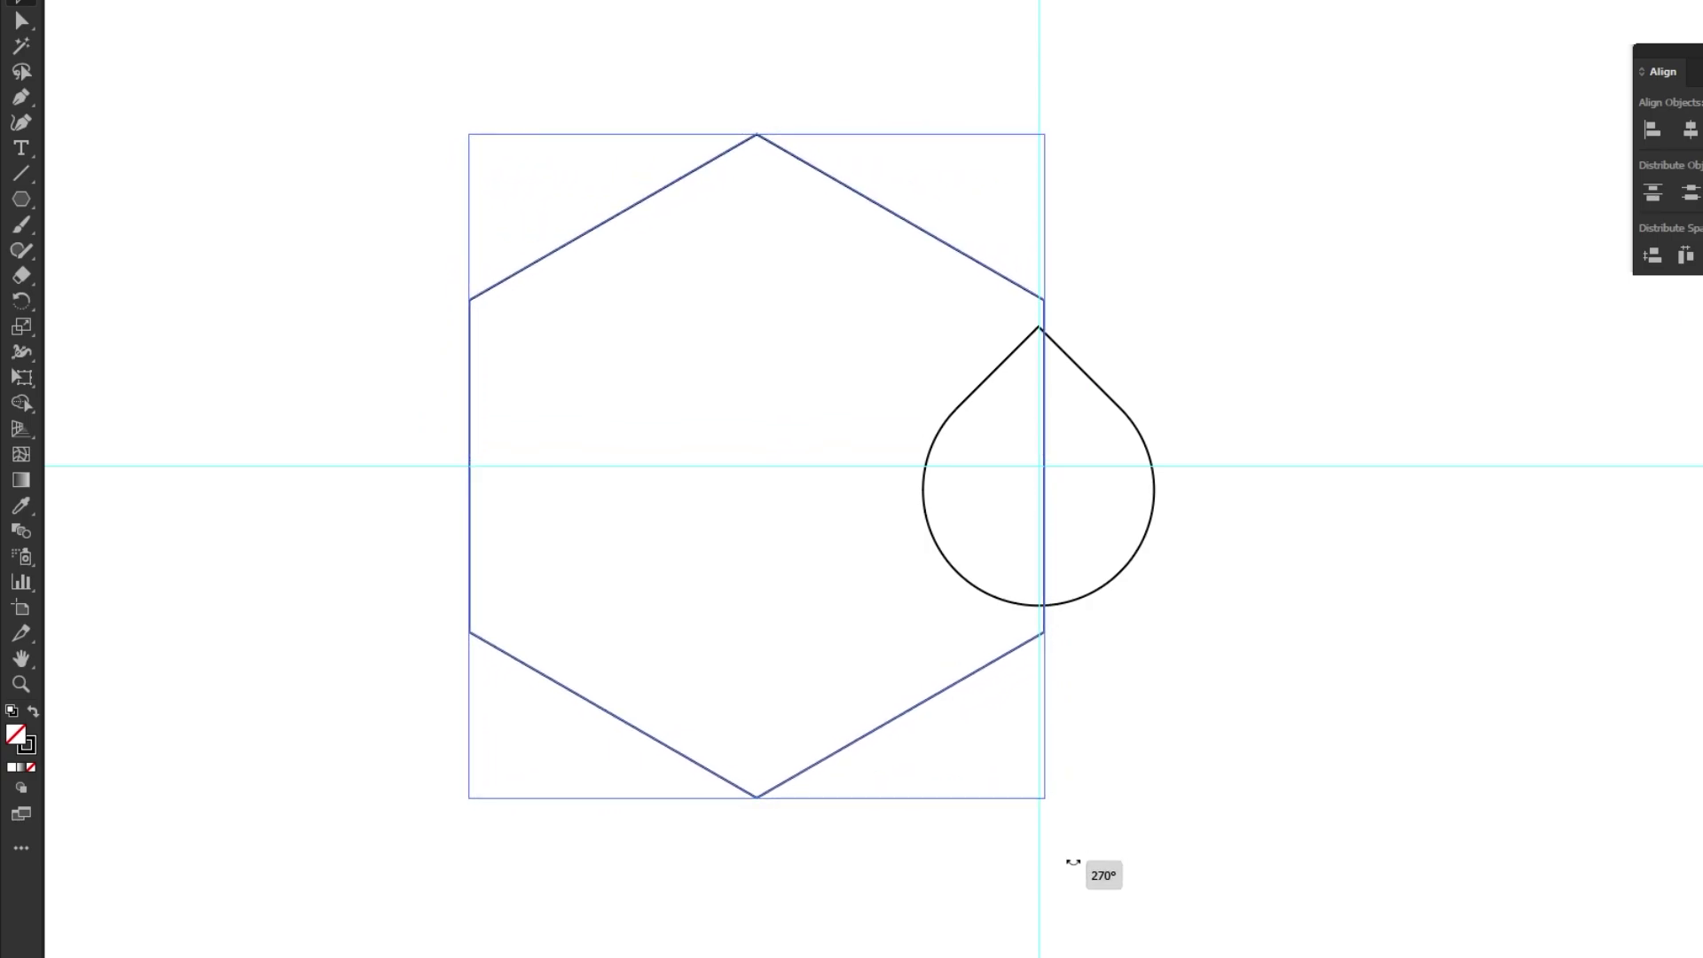
{"action": "left_click", "coordinate": [1081, 867]}
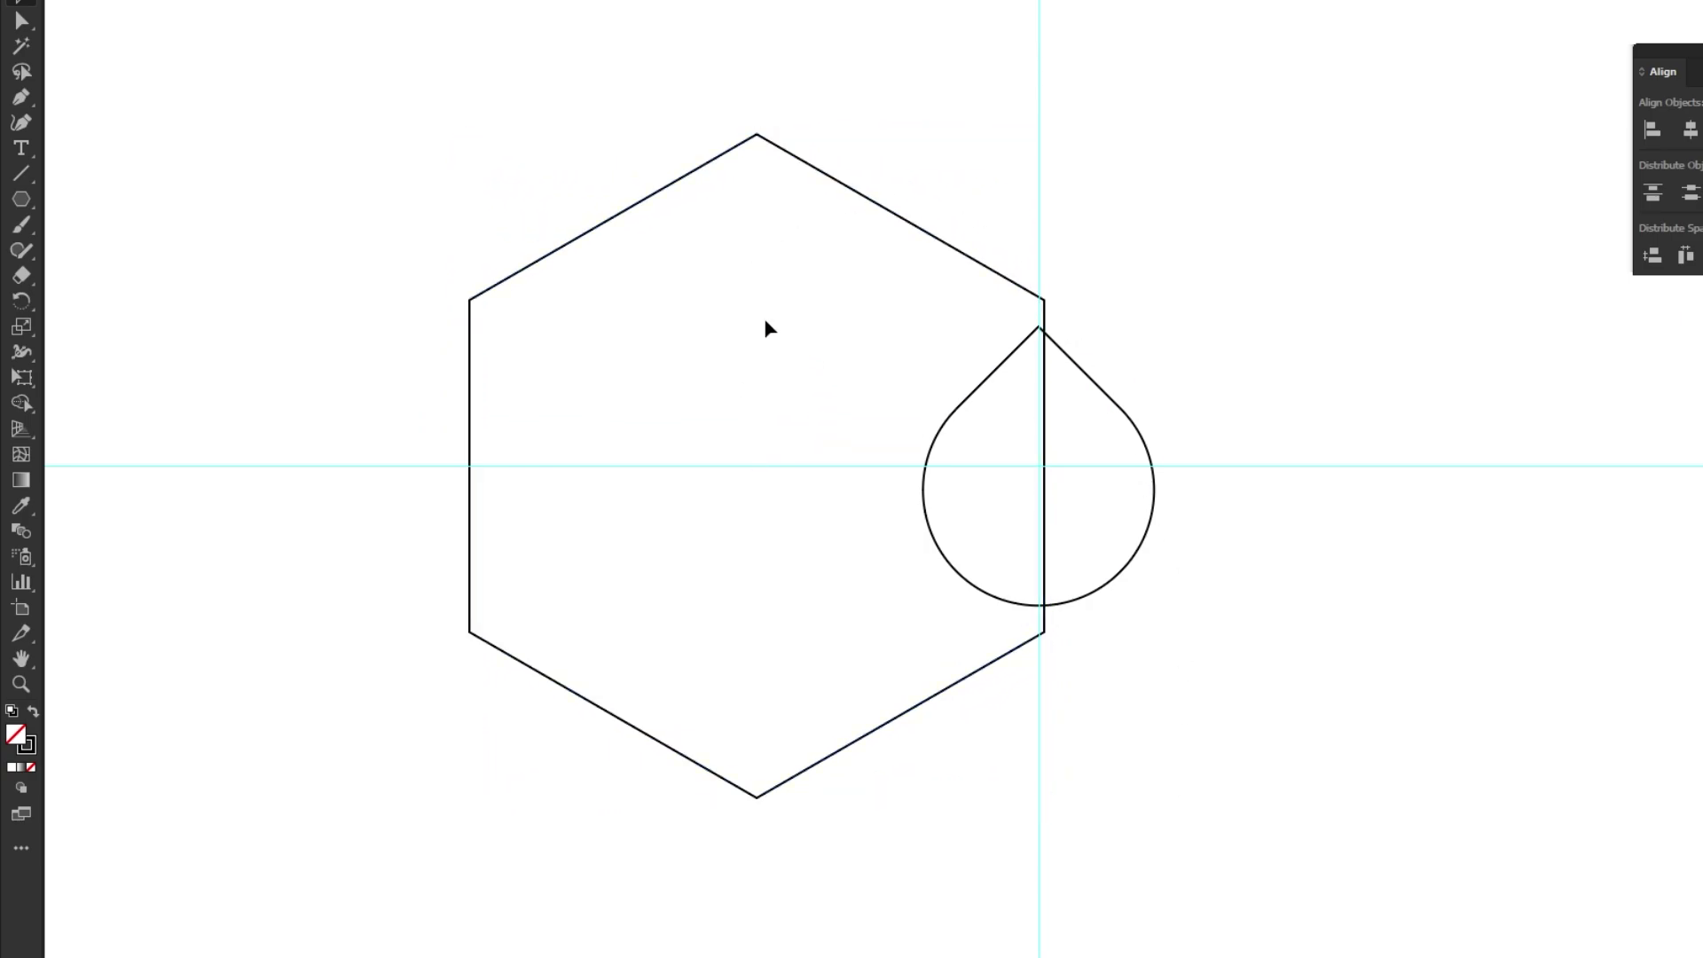
{"action": "left_click_drag", "start_coordinate": [788, 210], "coordinate": [789, 210]}
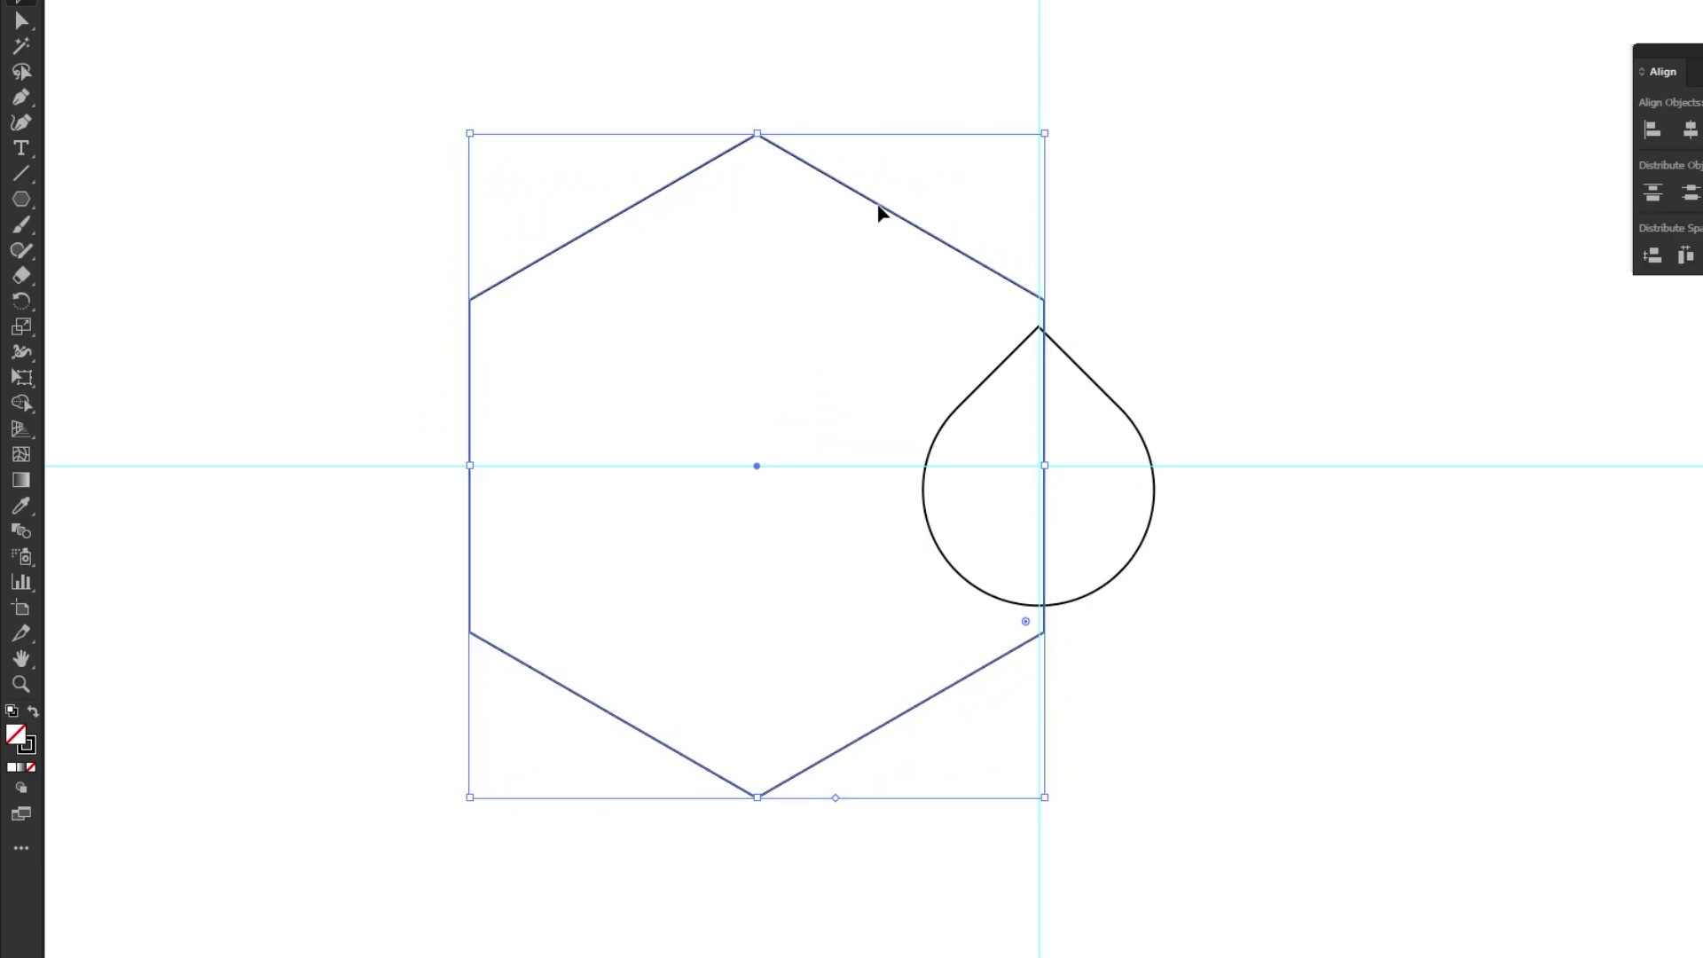
{"action": "left_click_drag", "start_coordinate": [1514, 55], "coordinate": [1220, 211]}
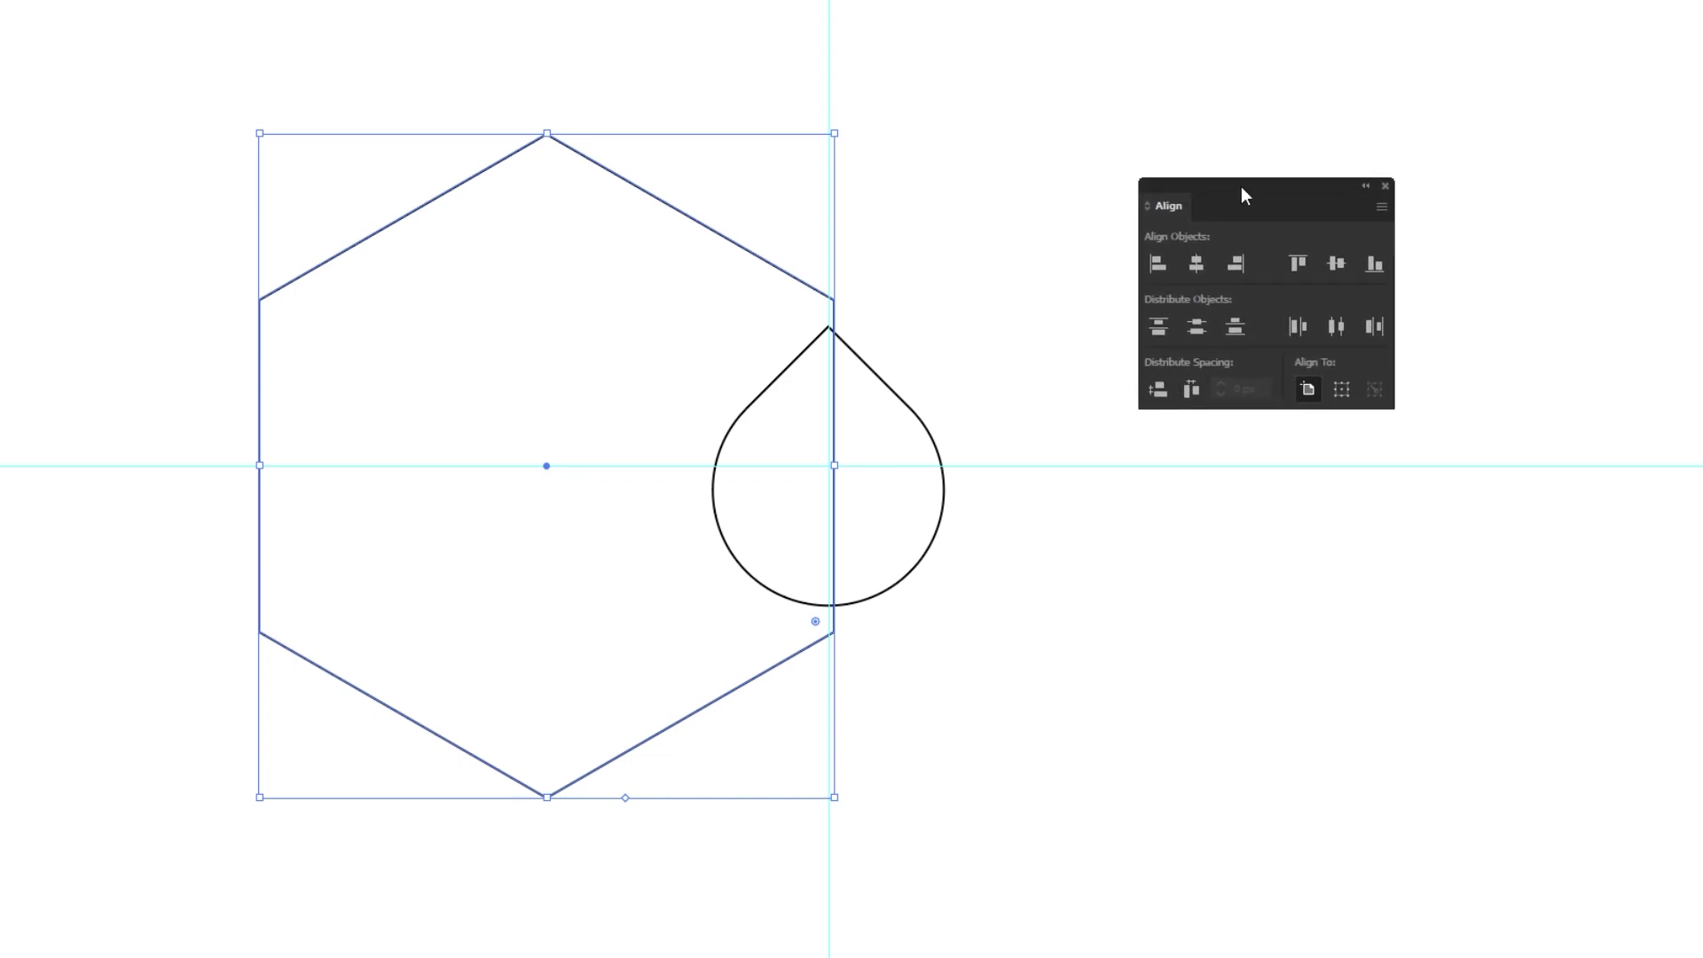
{"action": "left_click", "coordinate": [1176, 275]}
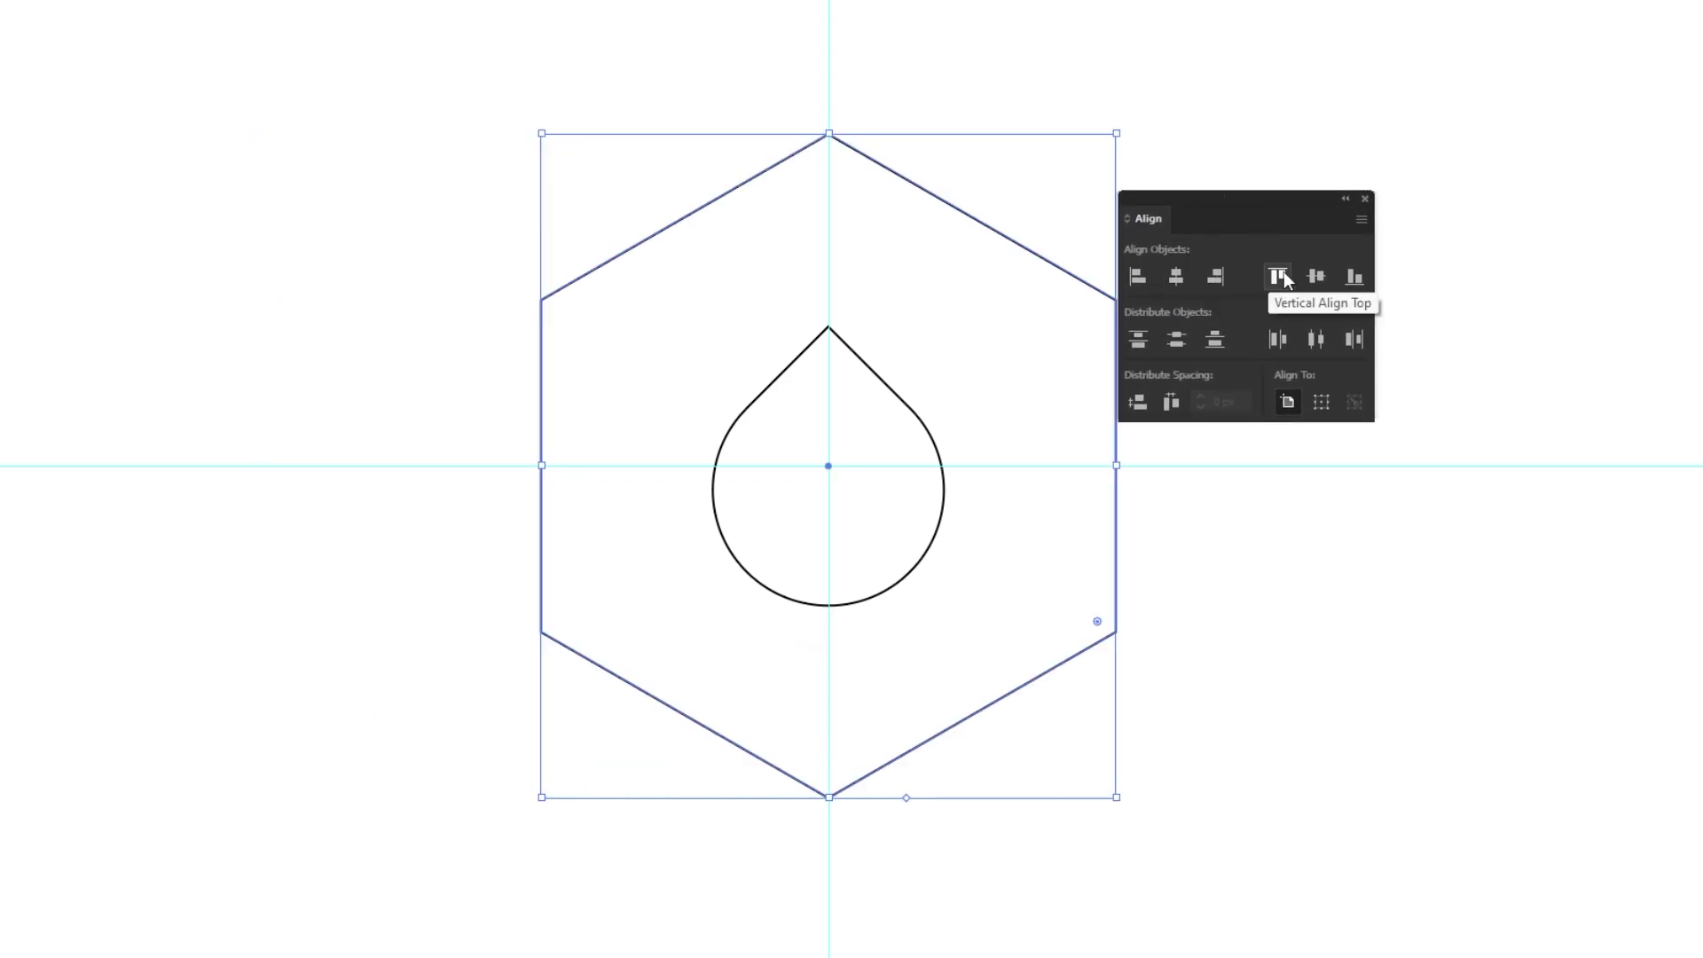
{"action": "left_click_drag", "start_coordinate": [1301, 197], "coordinate": [1492, 55]}
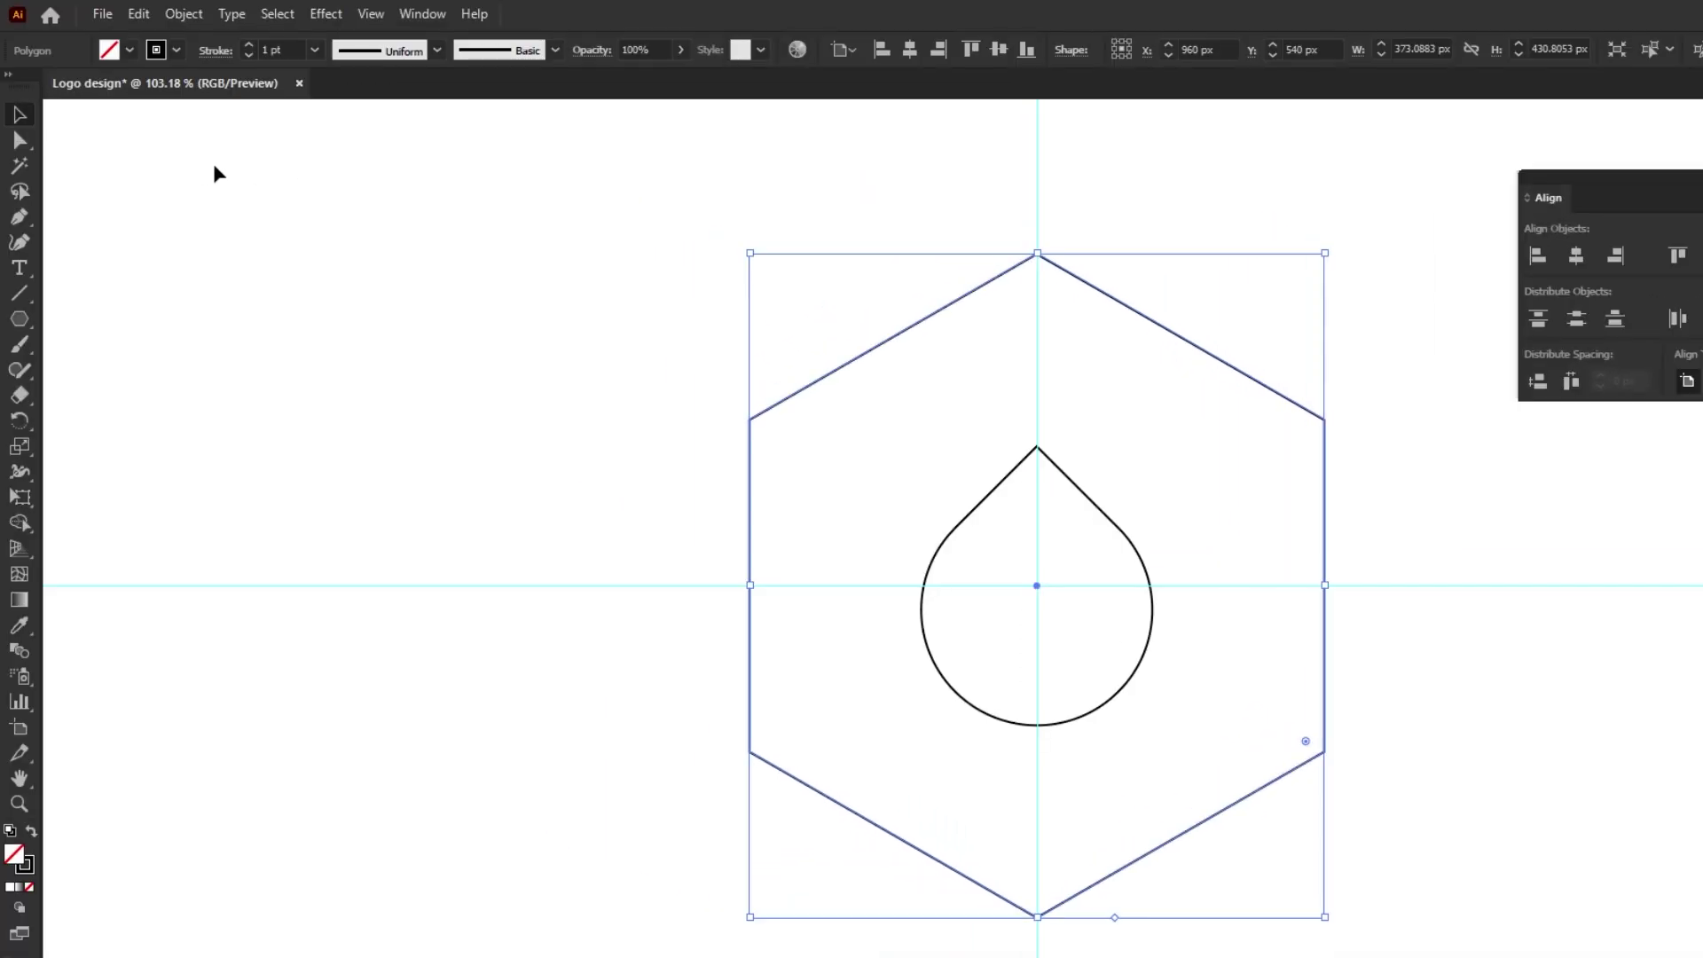
- Drag a live-corner widget with Direct Selection to round all hexagon corners to about 88 px
{"action": "left_click", "coordinate": [26, 139]}
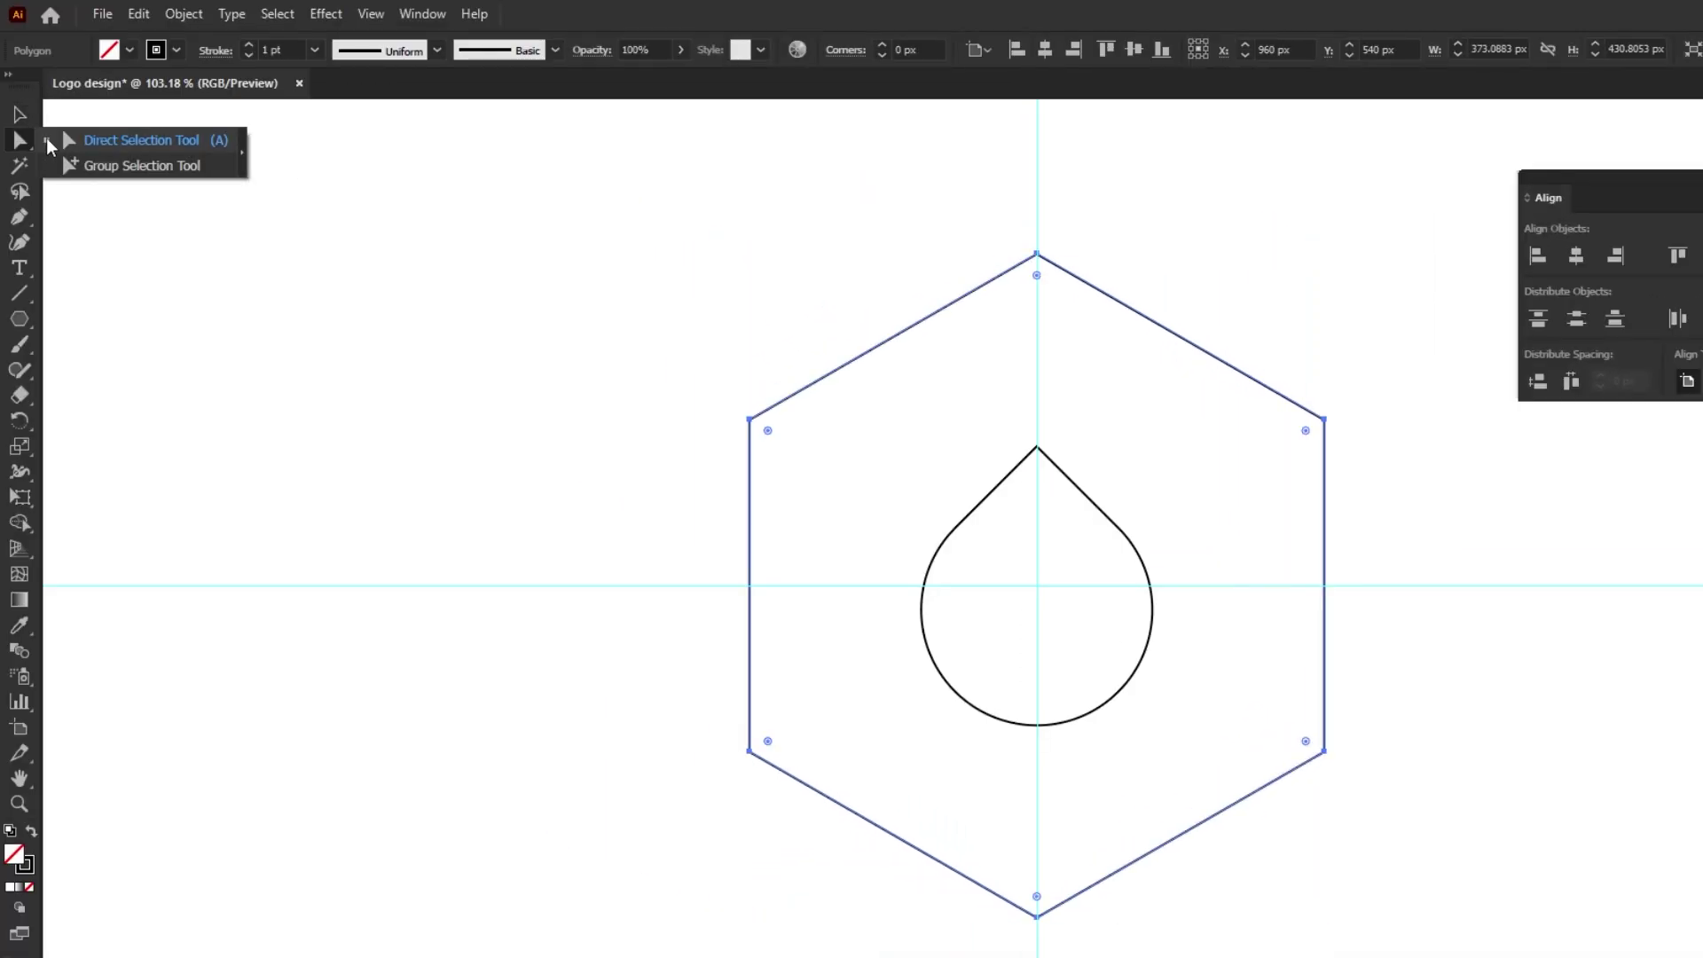
{"action": "left_click", "coordinate": [120, 140]}
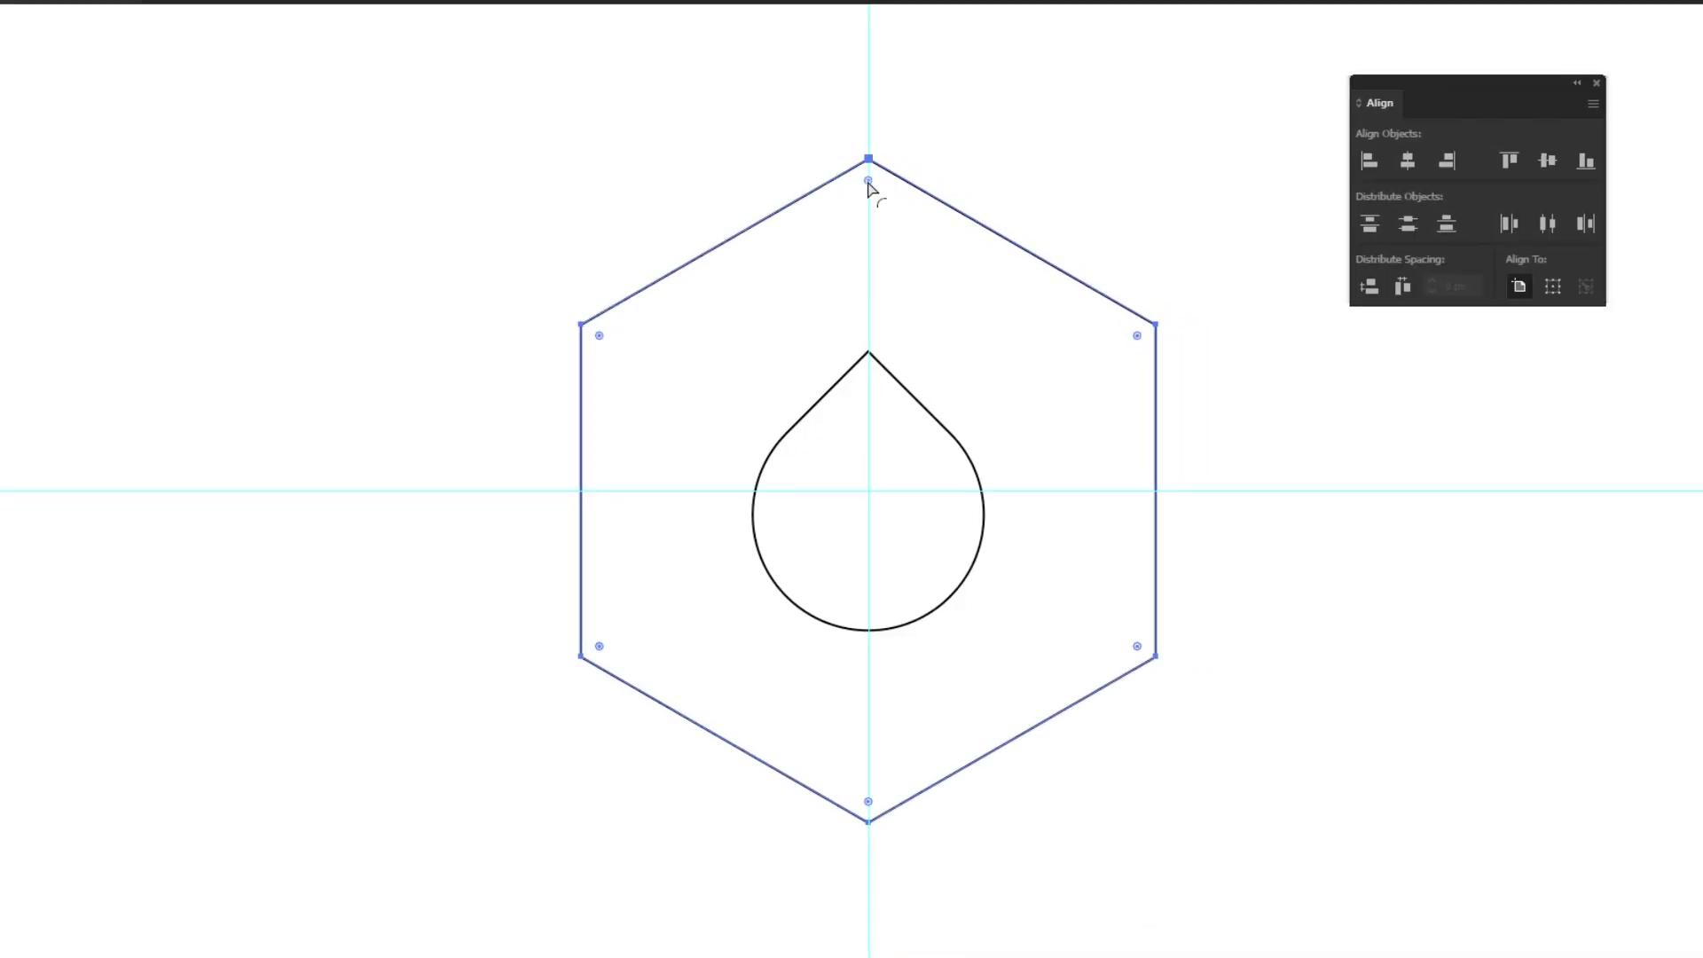
{"action": "left_click_drag", "start_coordinate": [868, 182], "coordinate": [887, 319]}
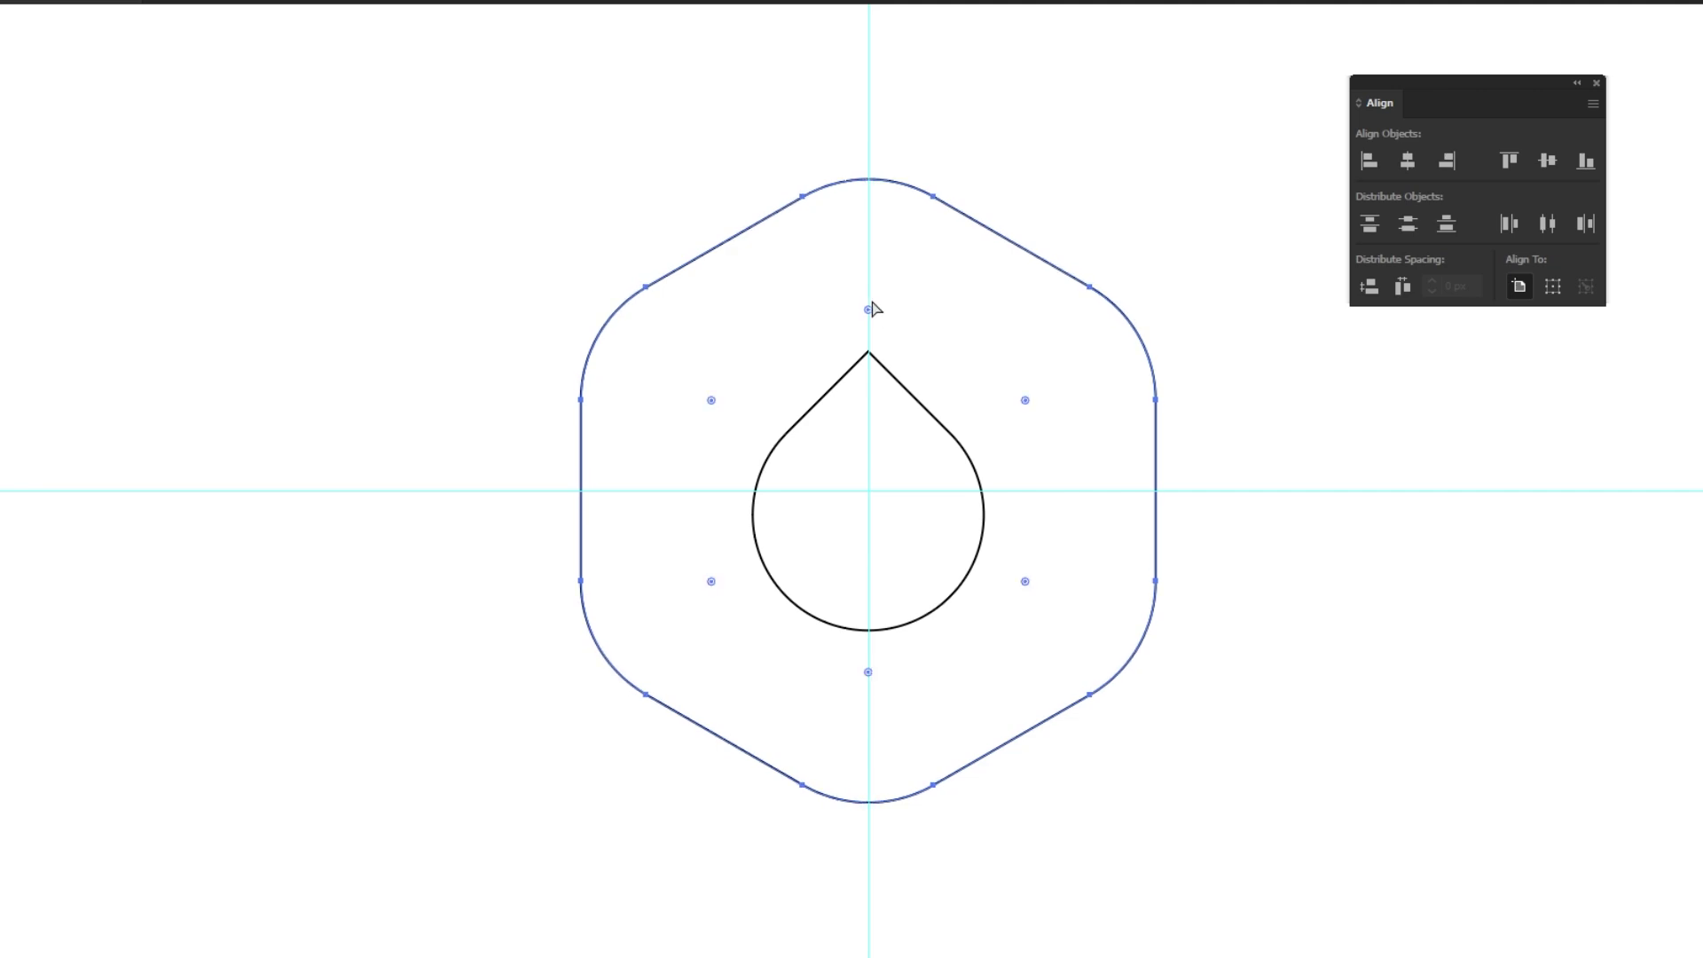
{"action": "left_click", "coordinate": [585, 182]}
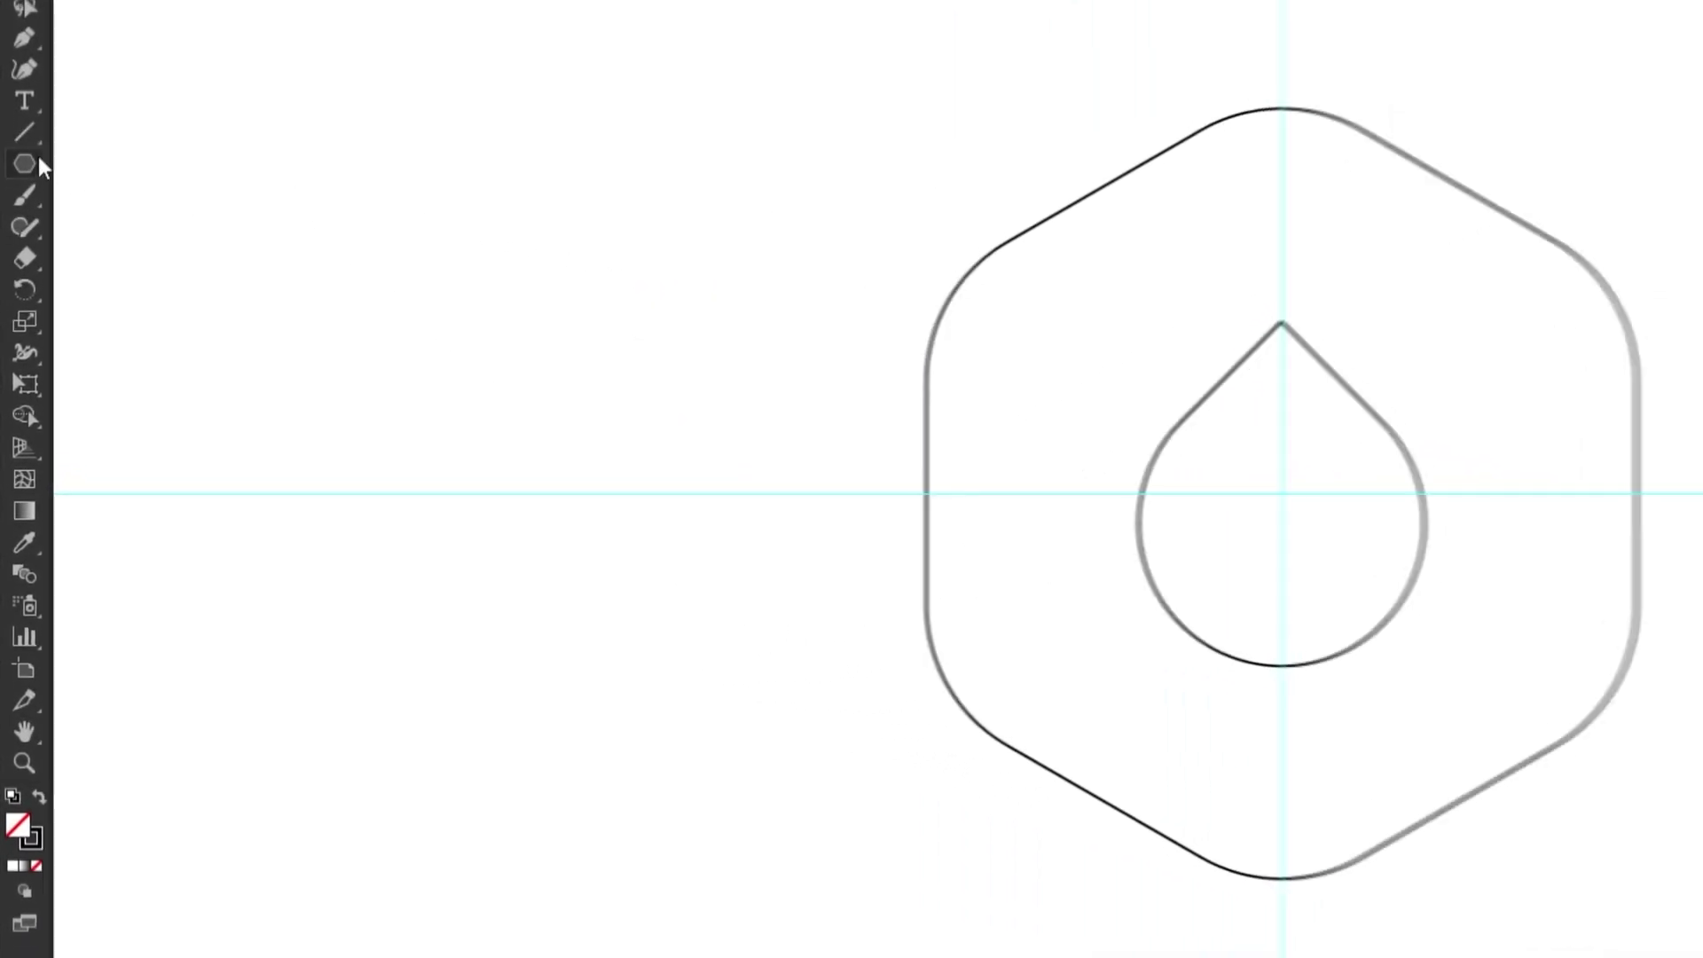
- Draw a circle with the Ellipse tool, centred on the teardrop's left point
{"action": "left_click", "coordinate": [17, 266]}
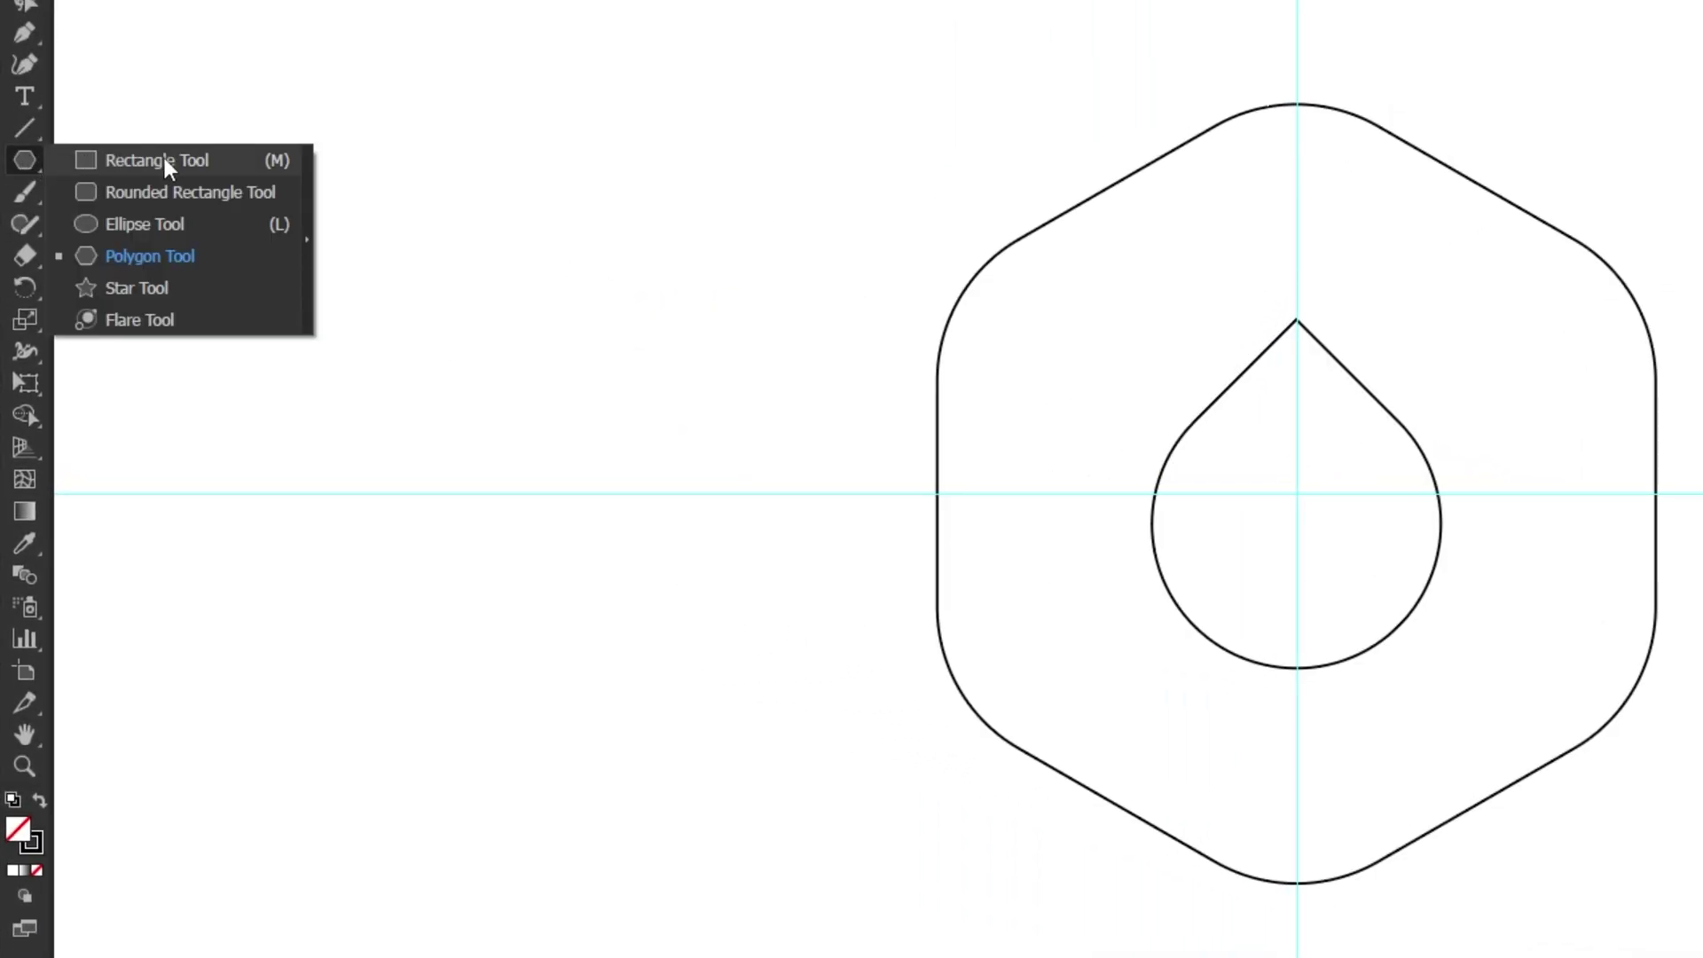
{"action": "left_click", "coordinate": [168, 232]}
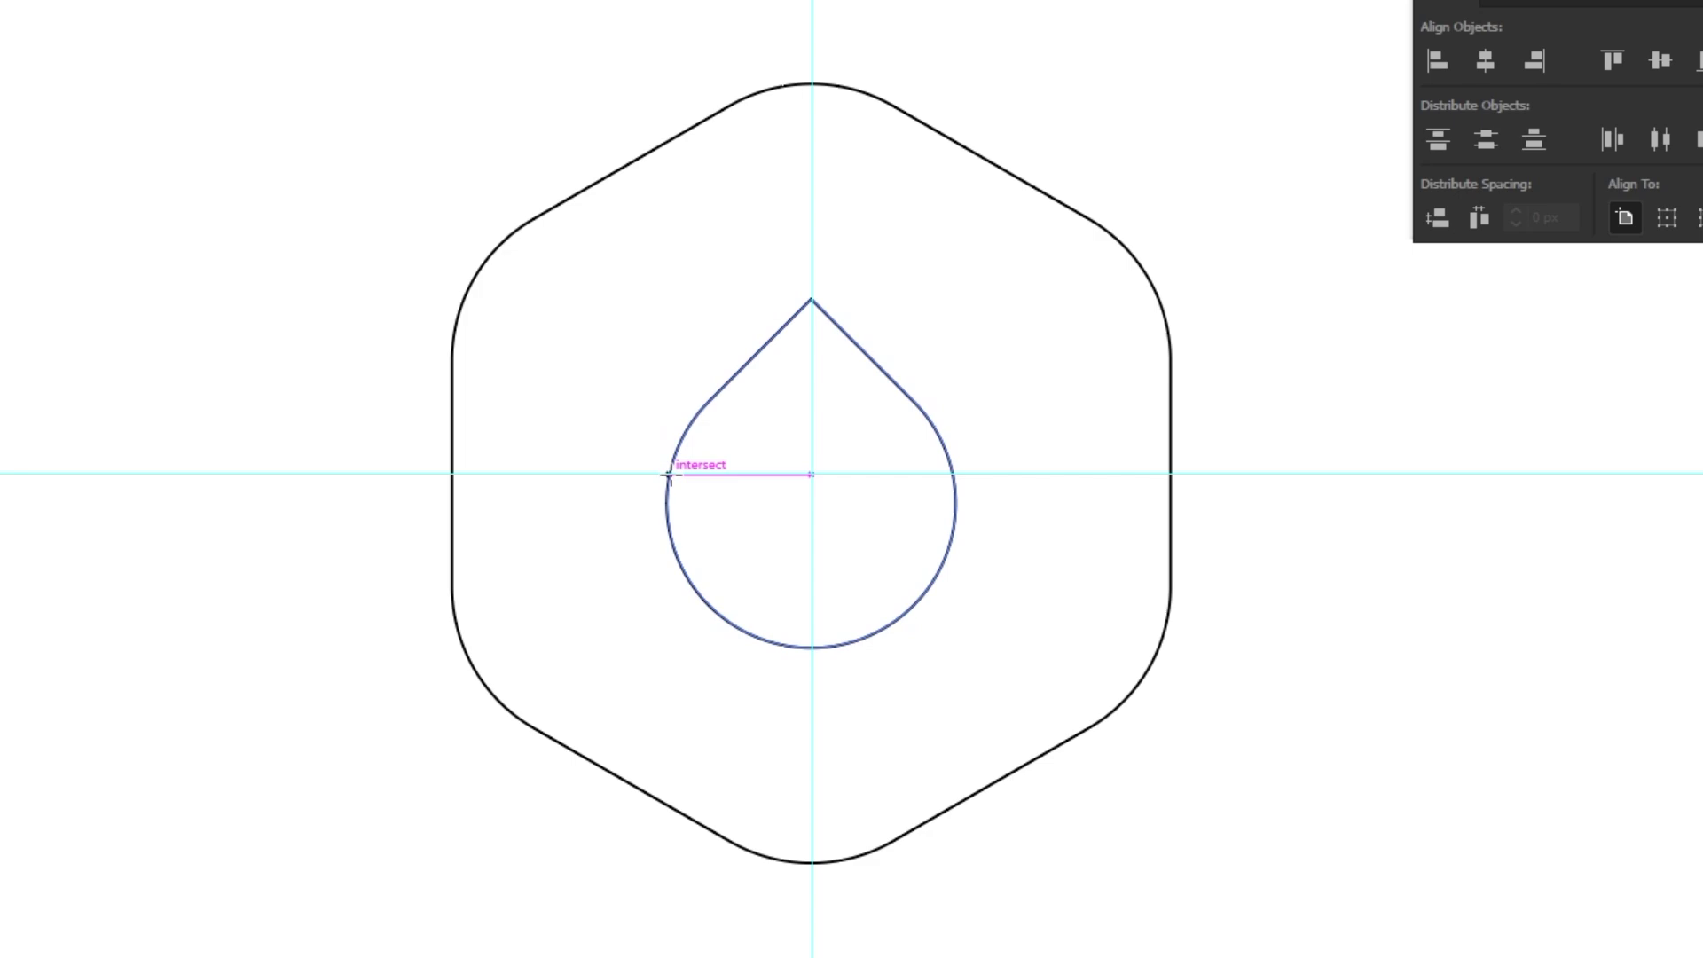
{"action": "left_click", "coordinate": [669, 471]}
{"action": "left_click_drag", "start_coordinate": [670, 471], "coordinate": [956, 259]}
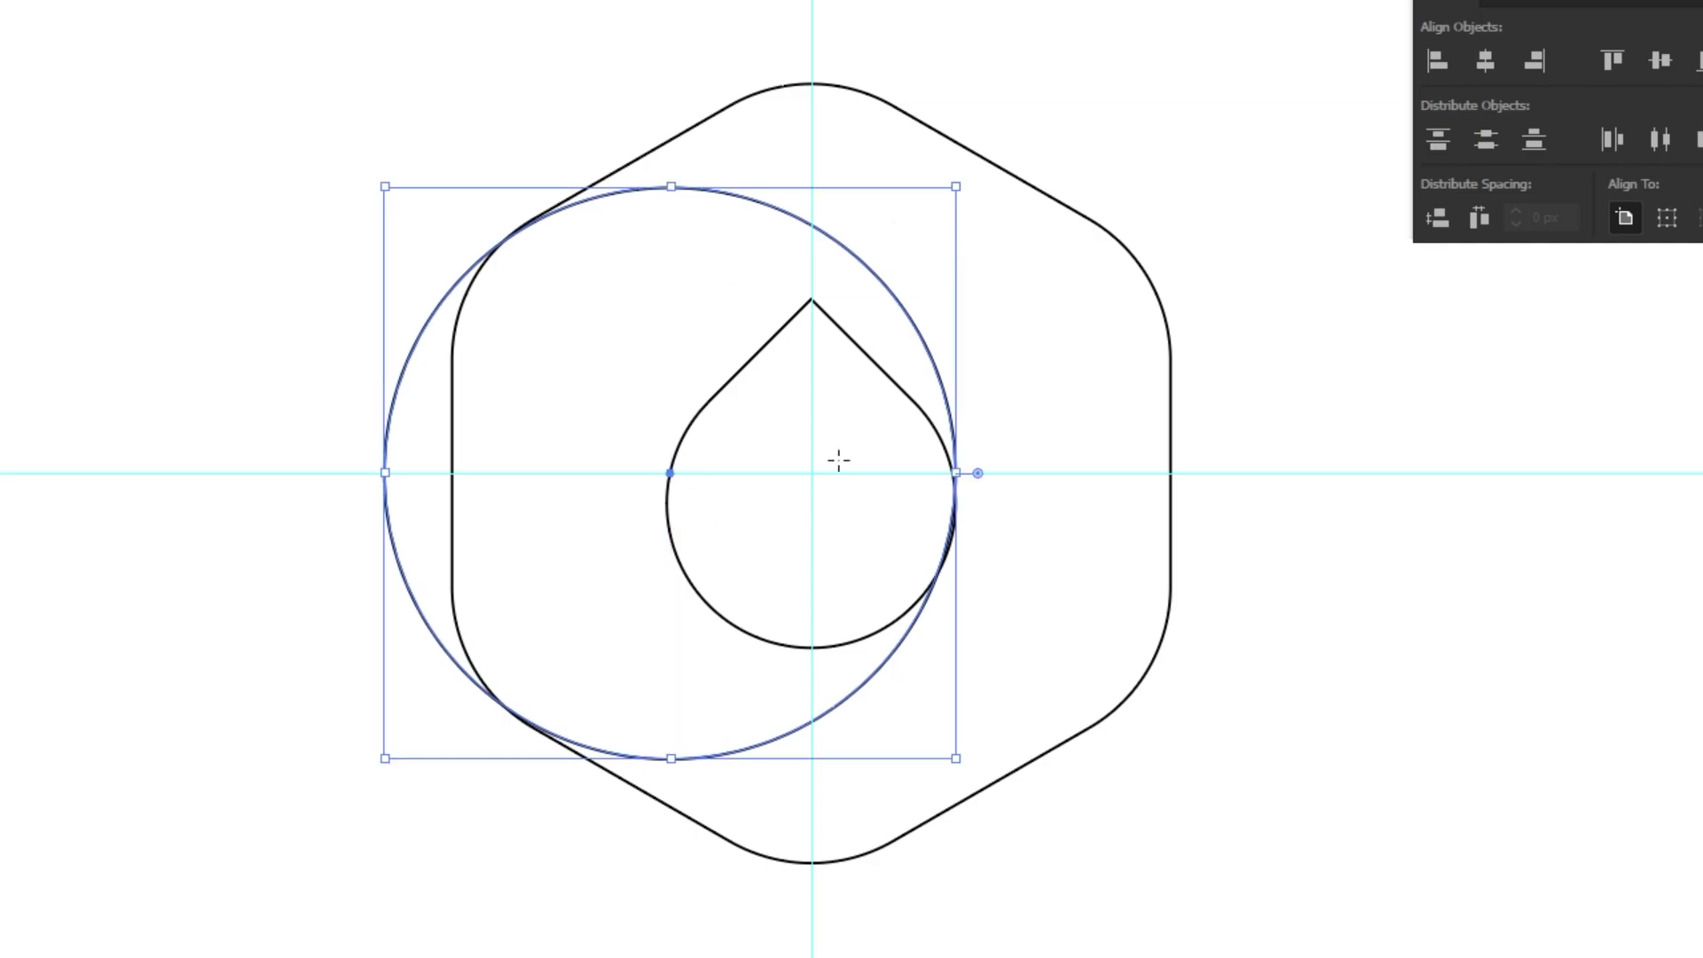
- Zoom in and nudge the circle until its outline meets the drop's right edge
{"action": "left_click", "coordinate": [43, 153]}
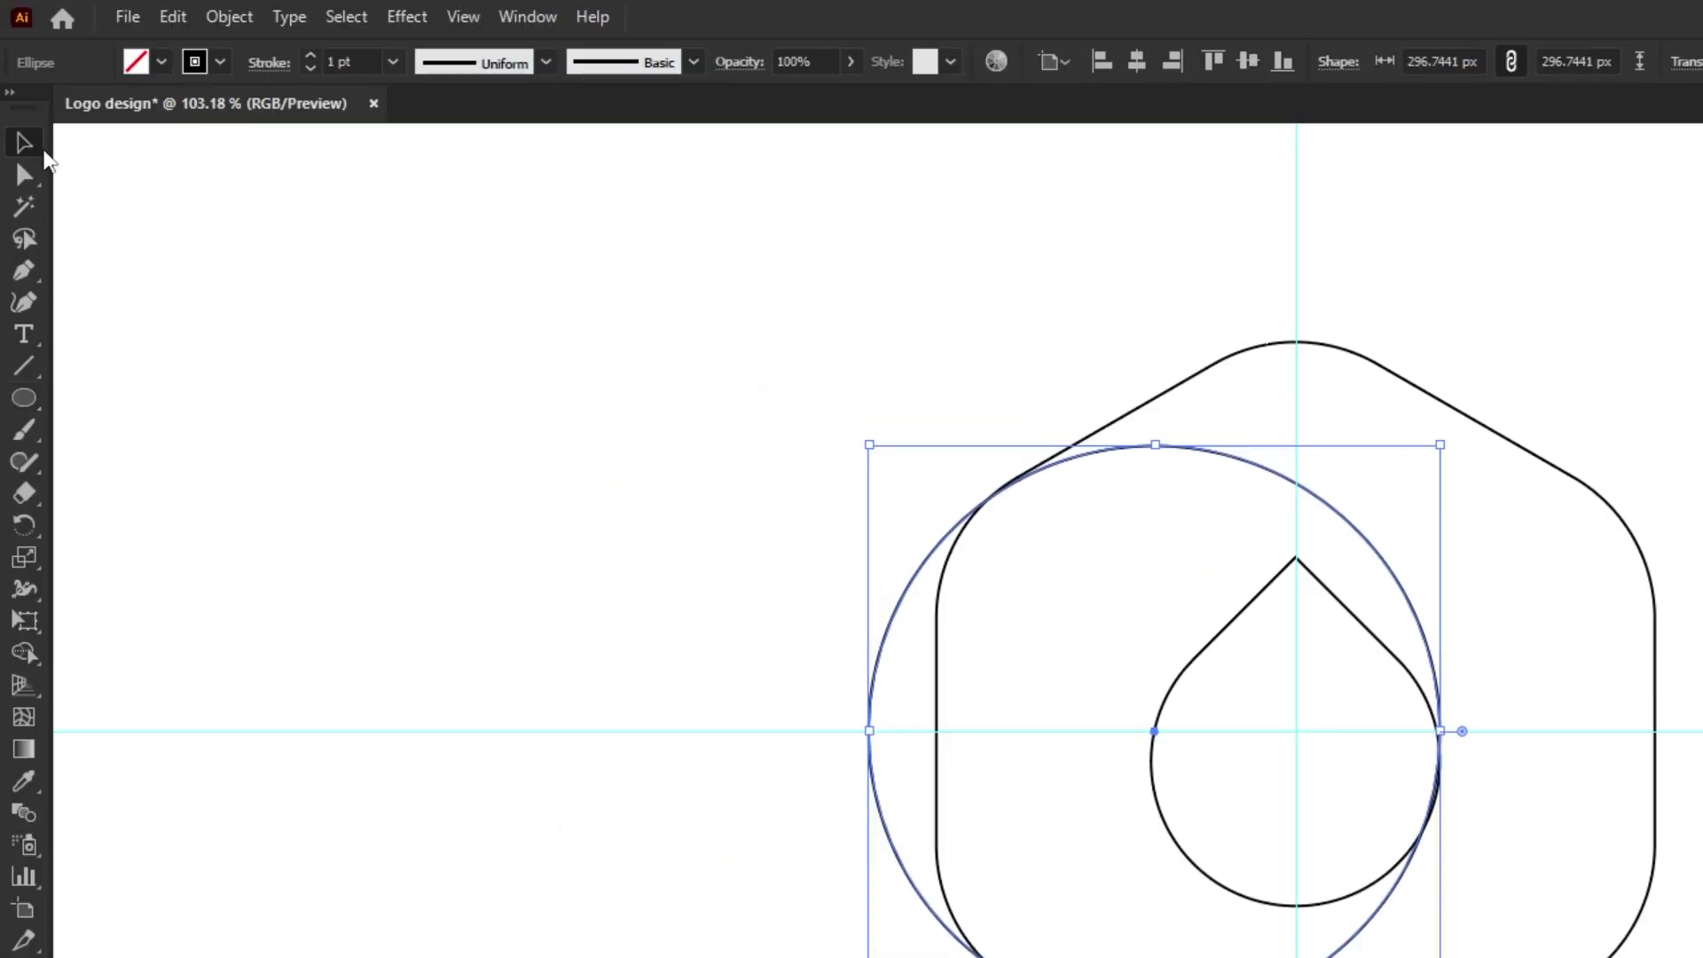
{"action": "left_click", "coordinate": [23, 718]}
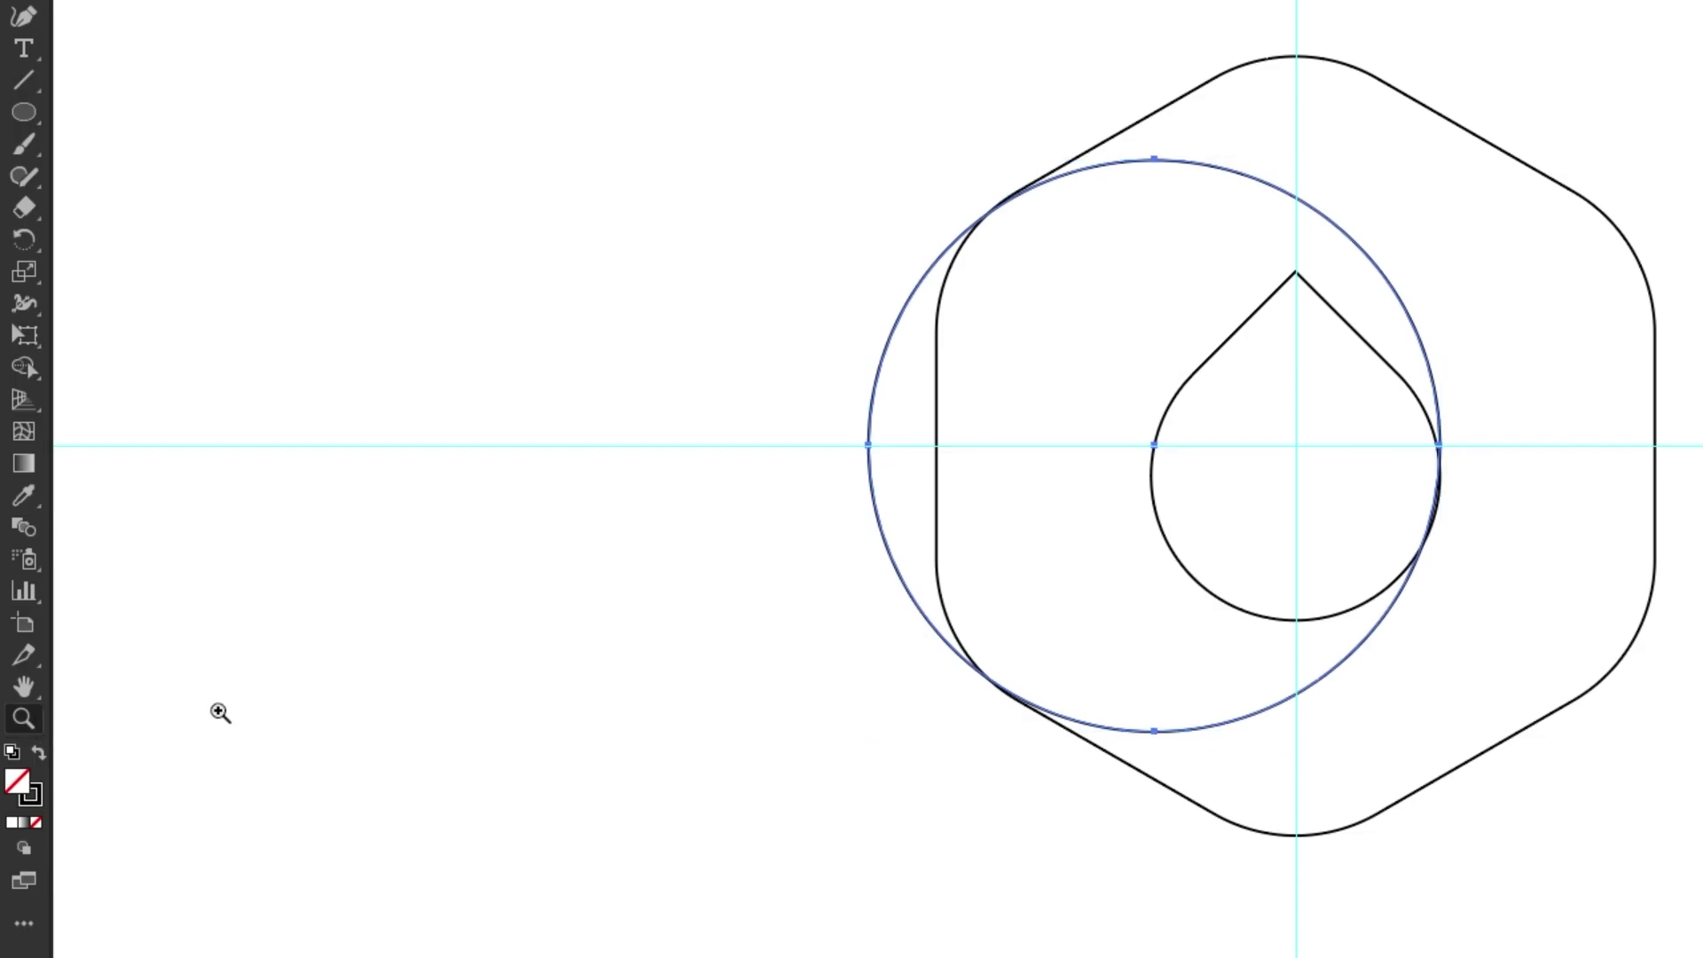
{"action": "left_click_drag", "start_coordinate": [1007, 574], "coordinate": [1314, 761]}
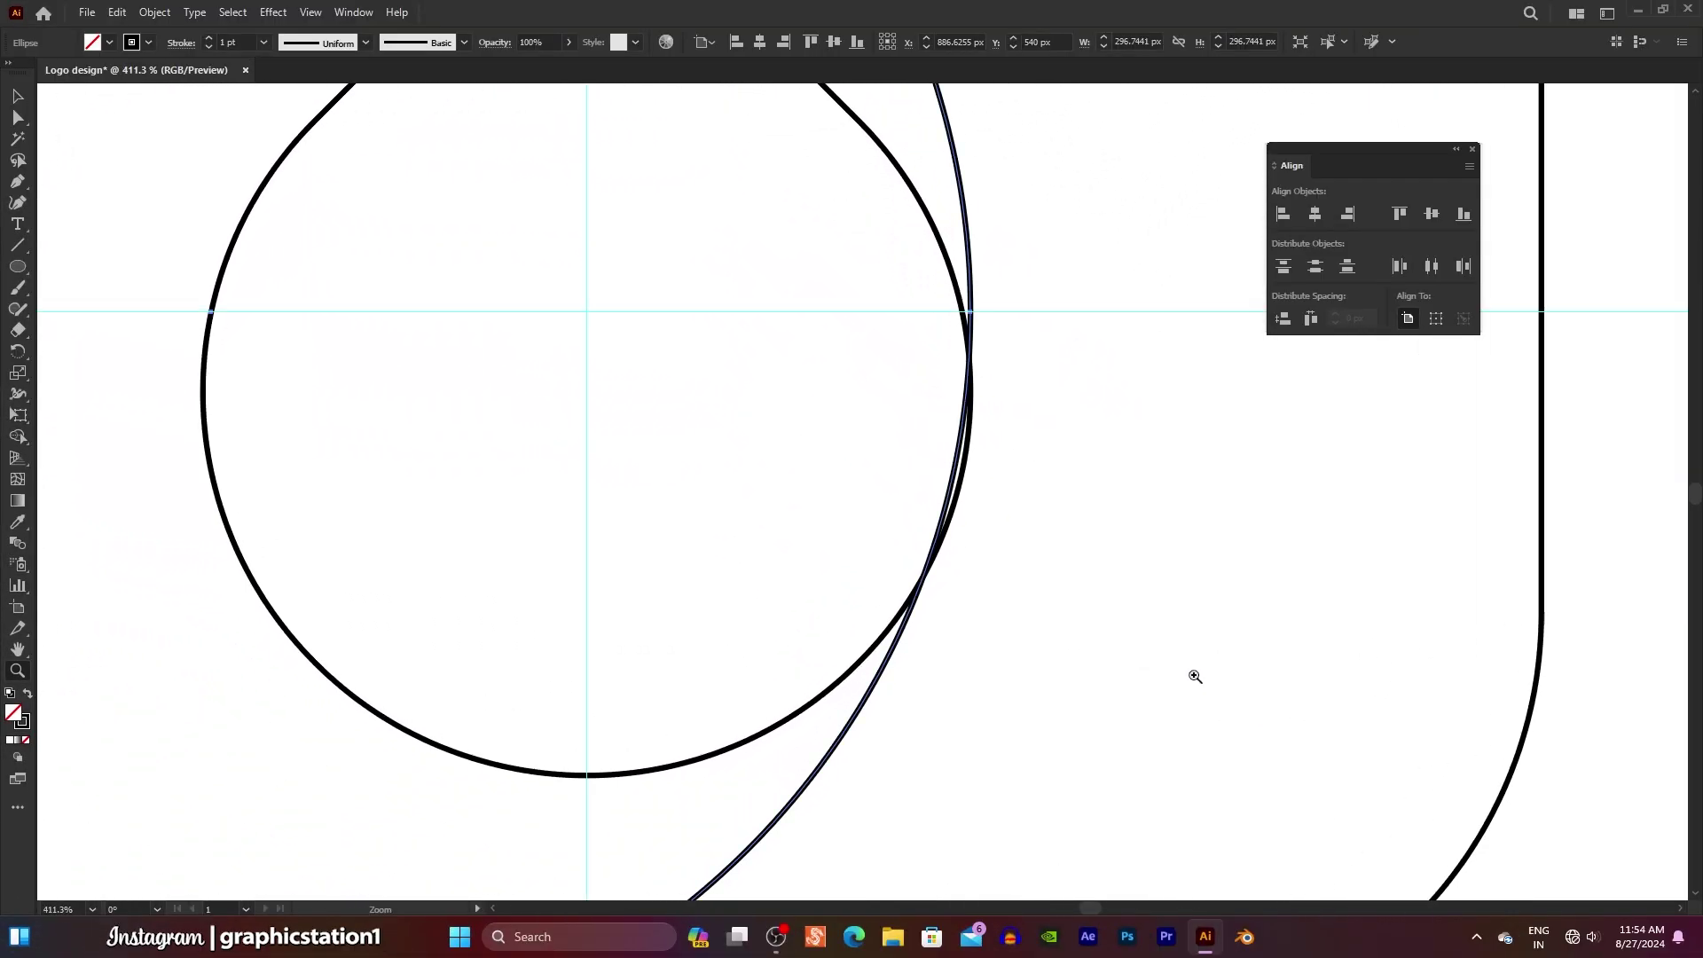
{"action": "left_click", "coordinate": [19, 98]}
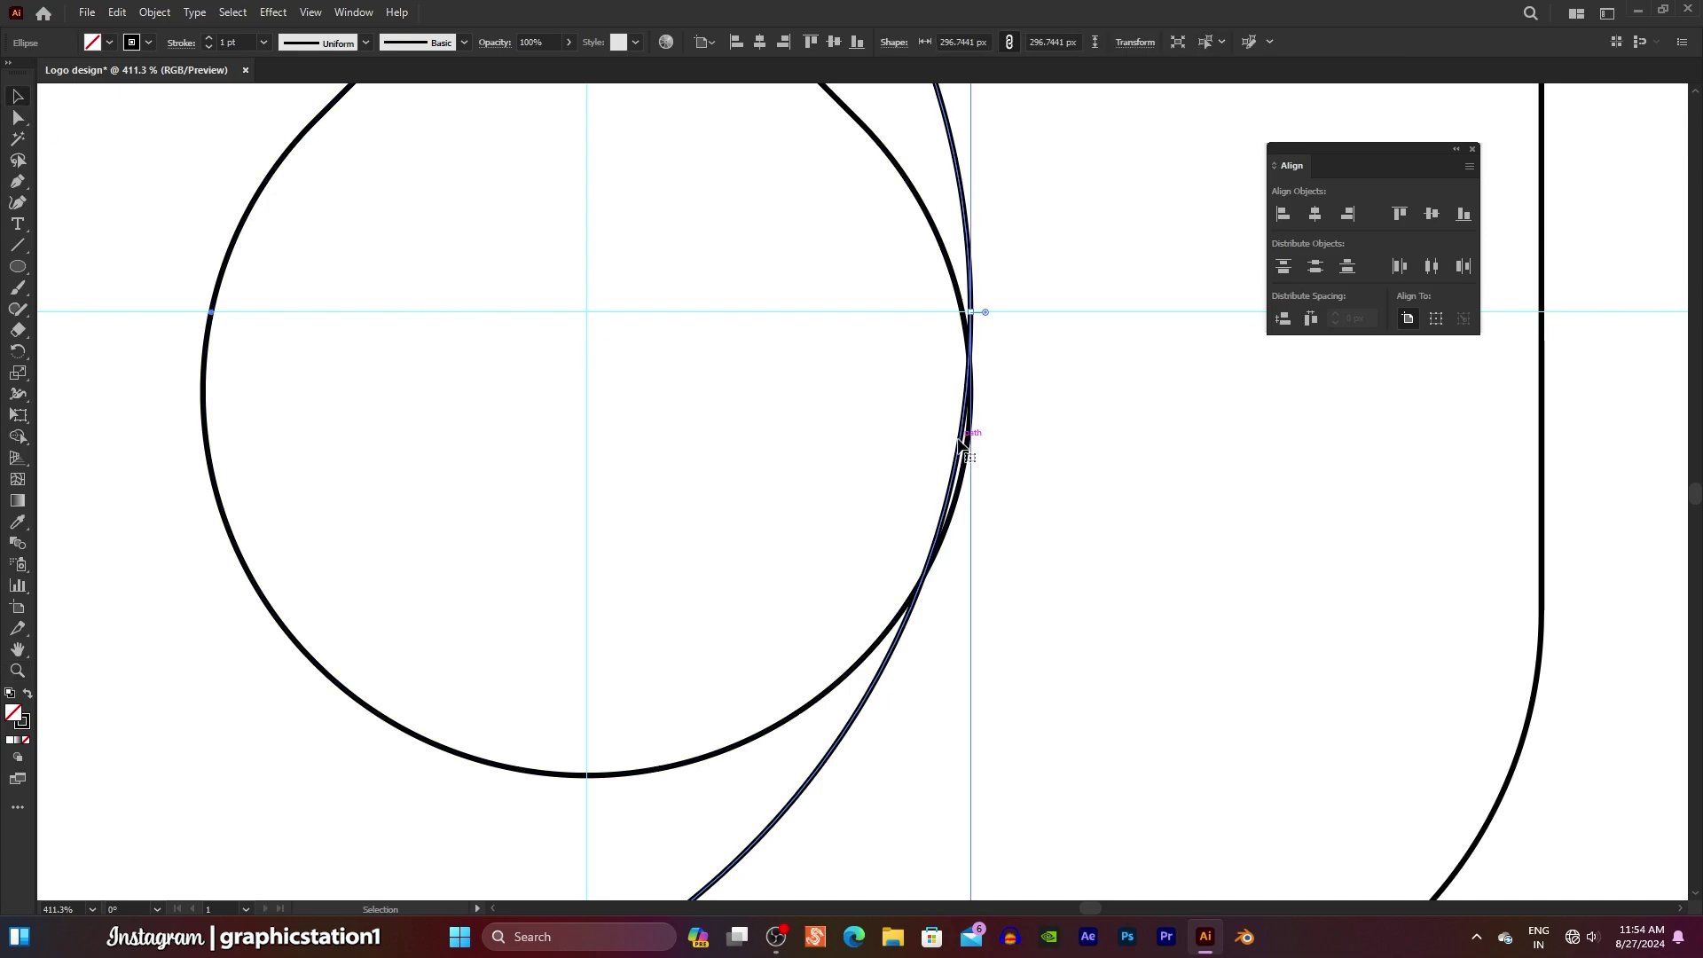
{"action": "scroll", "coordinate": [958, 435], "scroll_direction": "up", "scroll_amount": 5, "text": "alt"}
{"action": "left_click_drag", "start_coordinate": [944, 459], "coordinate": [970, 465]}
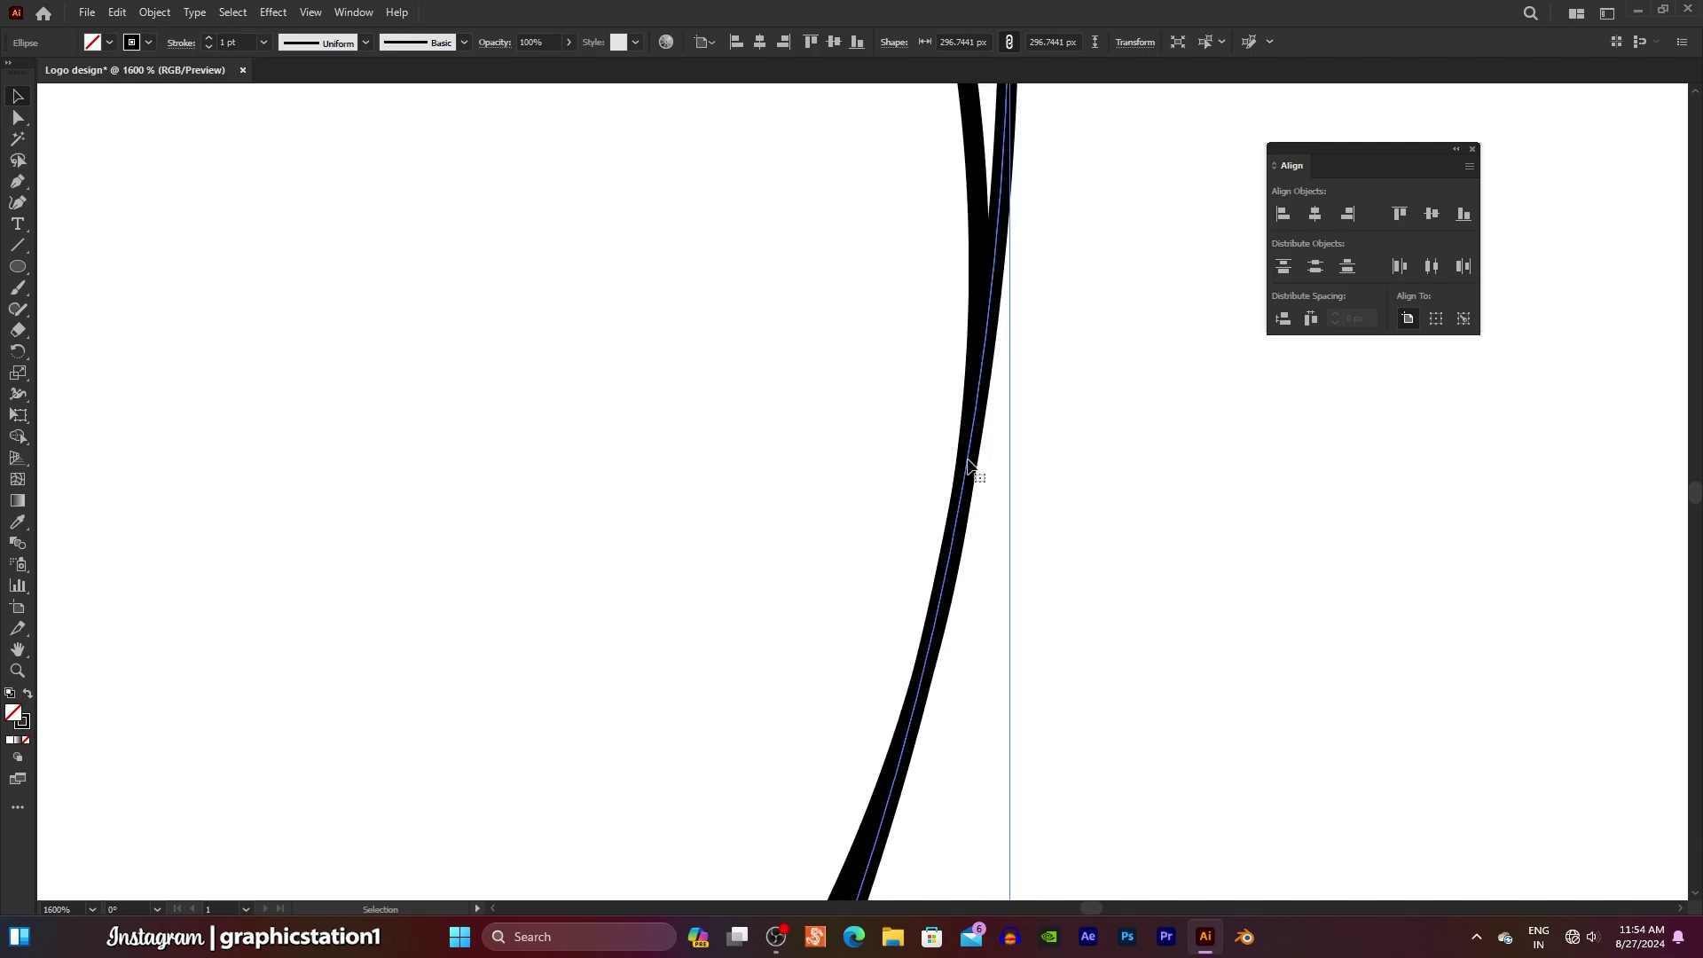
{"action": "scroll", "coordinate": [966, 465], "scroll_direction": "down", "scroll_amount": 4, "text": "alt"}
{"action": "scroll", "coordinate": [963, 475], "scroll_direction": "down", "scroll_amount": 2, "text": "alt"}
{"action": "scroll", "coordinate": [927, 493], "scroll_direction": "down", "scroll_amount": 1, "text": "alt"}
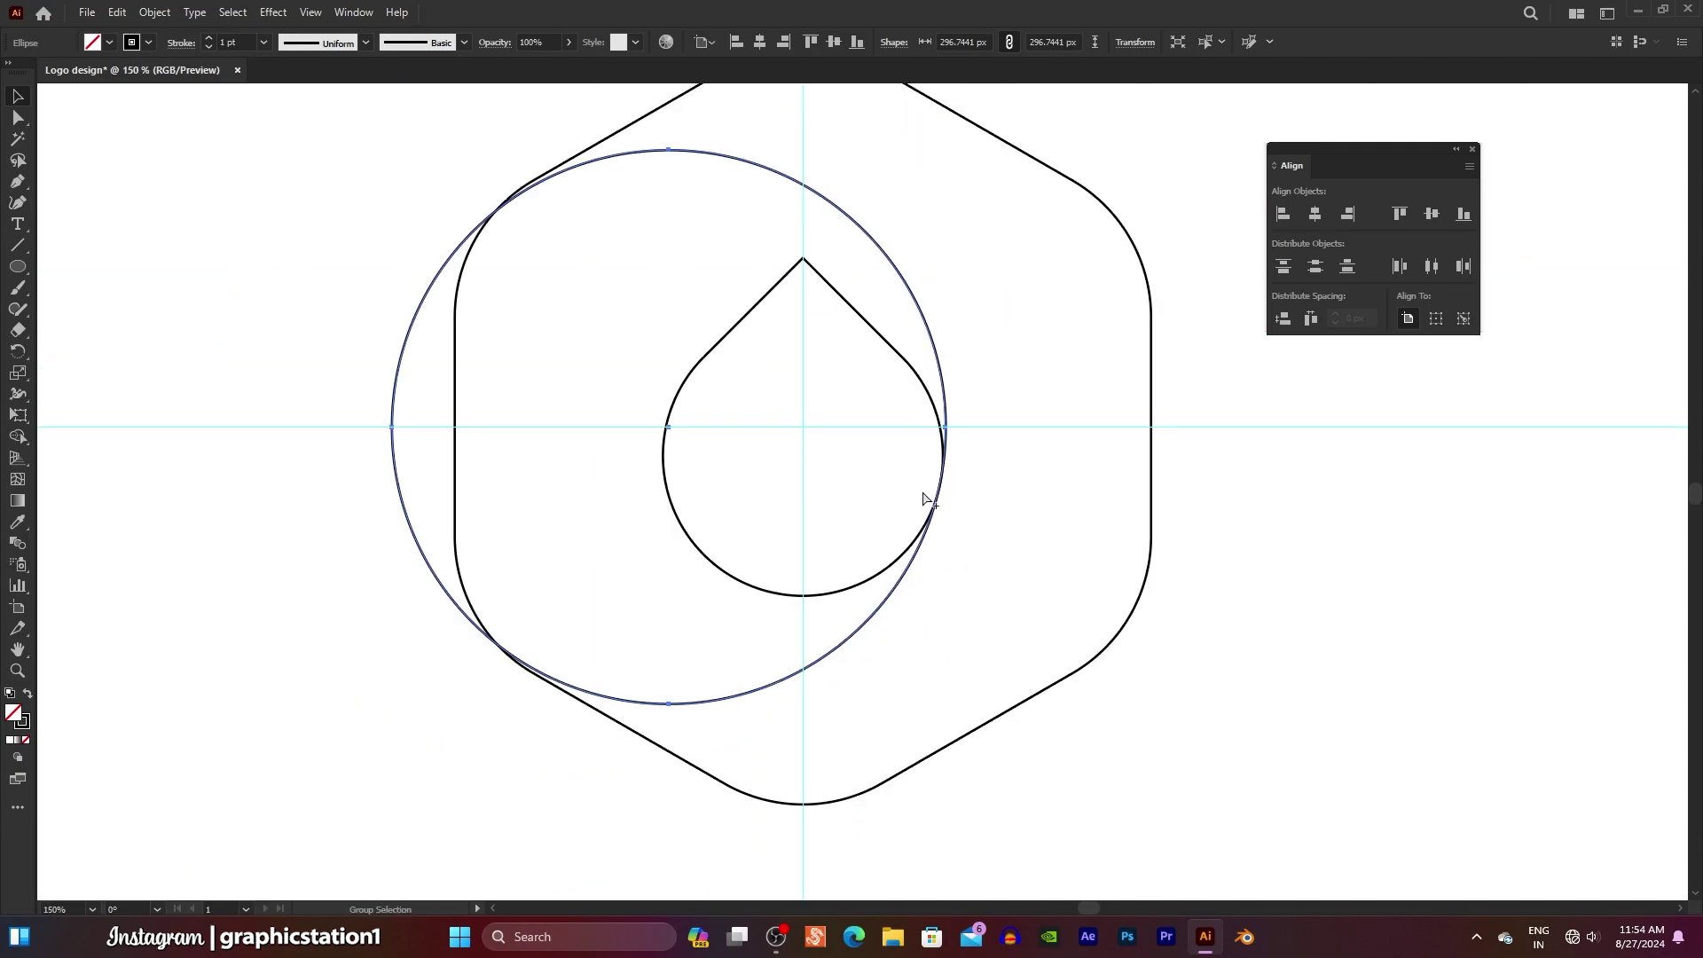
{"action": "key", "text": "v"}
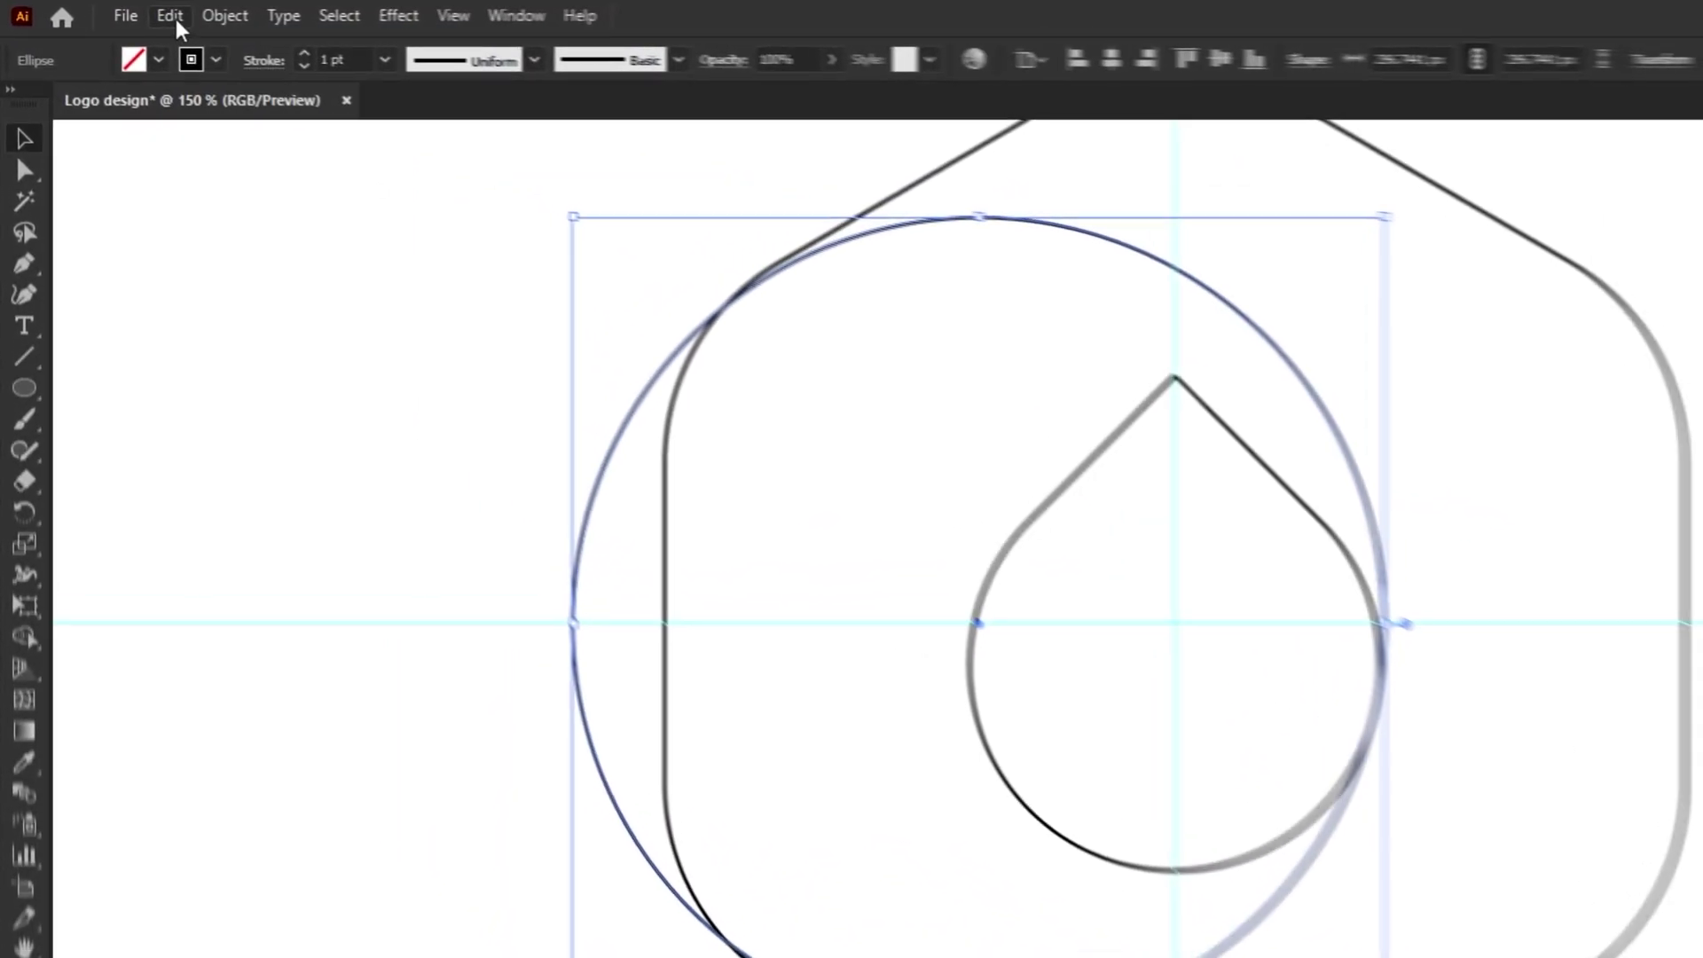
- Paste a copy of the circle in place and move it onto the teardrop's right edge
{"action": "left_click", "coordinate": [117, 13]}
{"action": "left_click", "coordinate": [124, 100]}
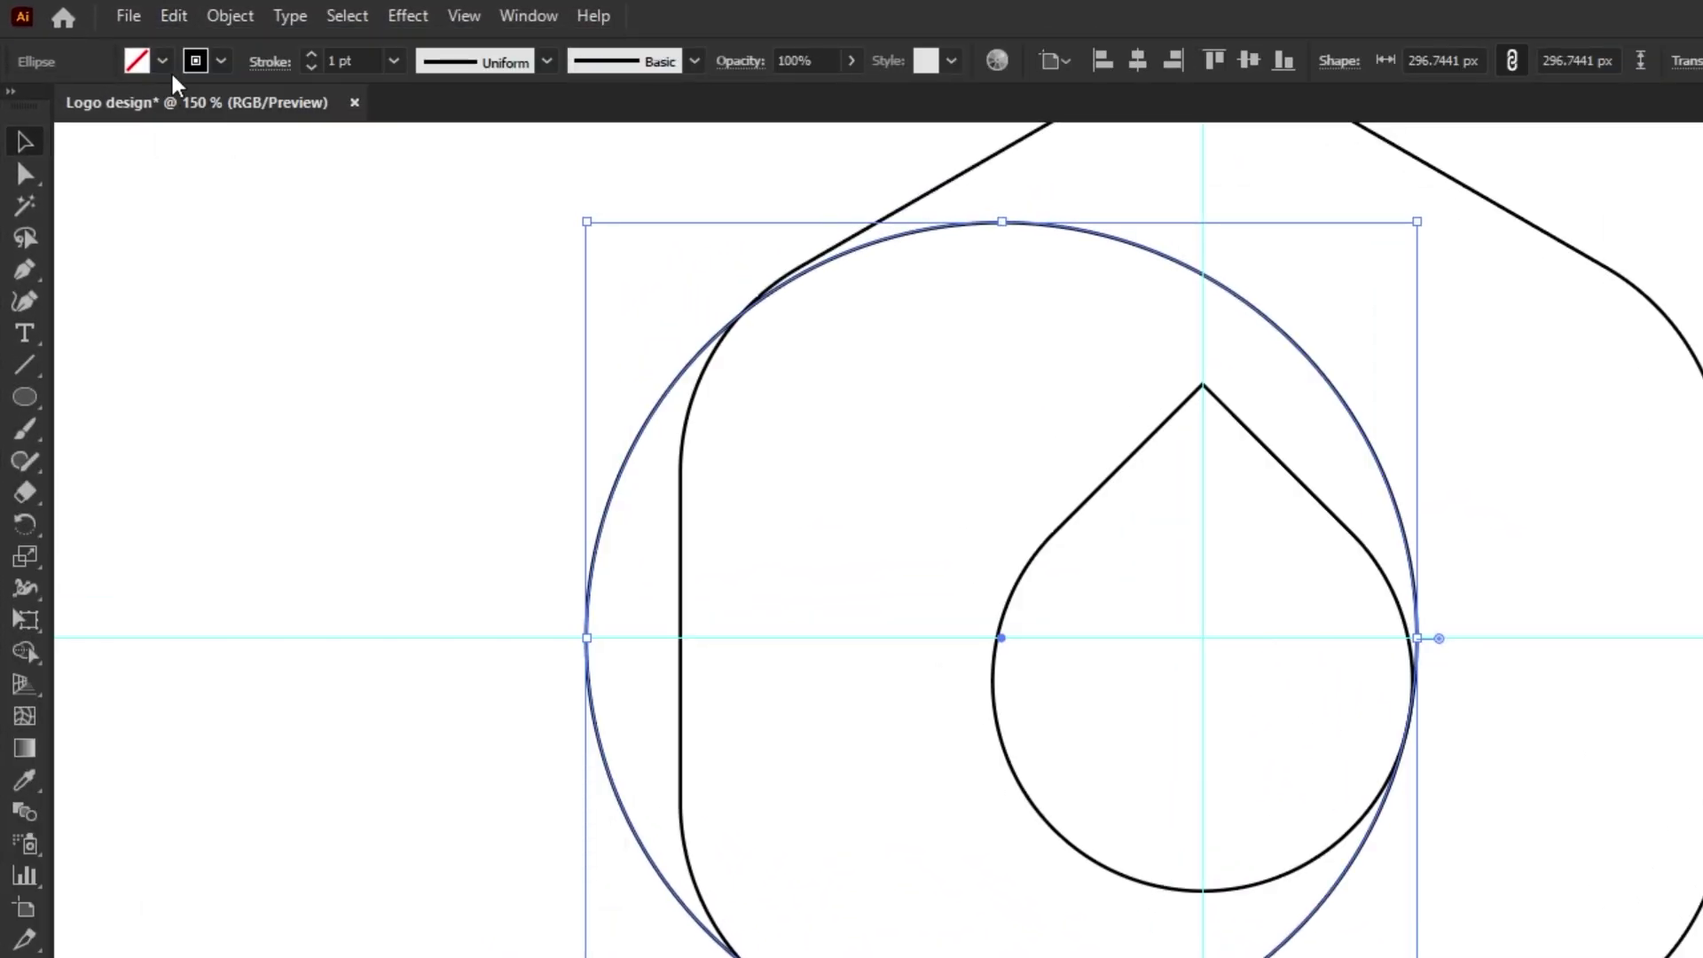
{"action": "left_click", "coordinate": [172, 18]}
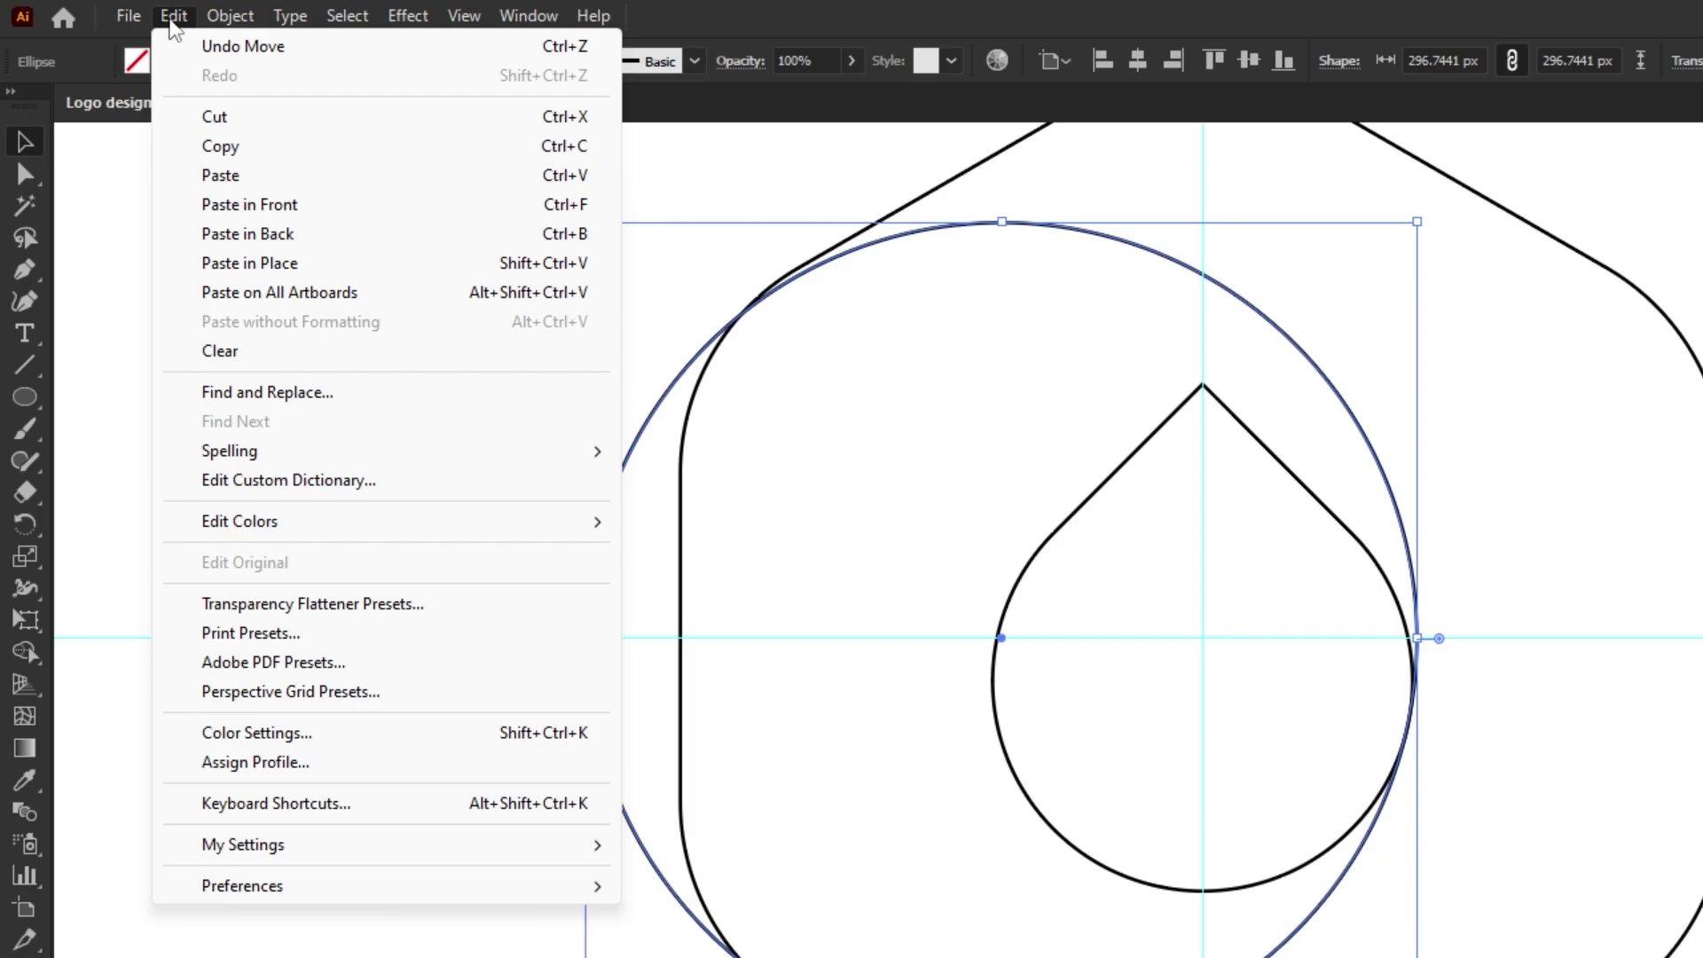
{"action": "left_click", "coordinate": [183, 264]}
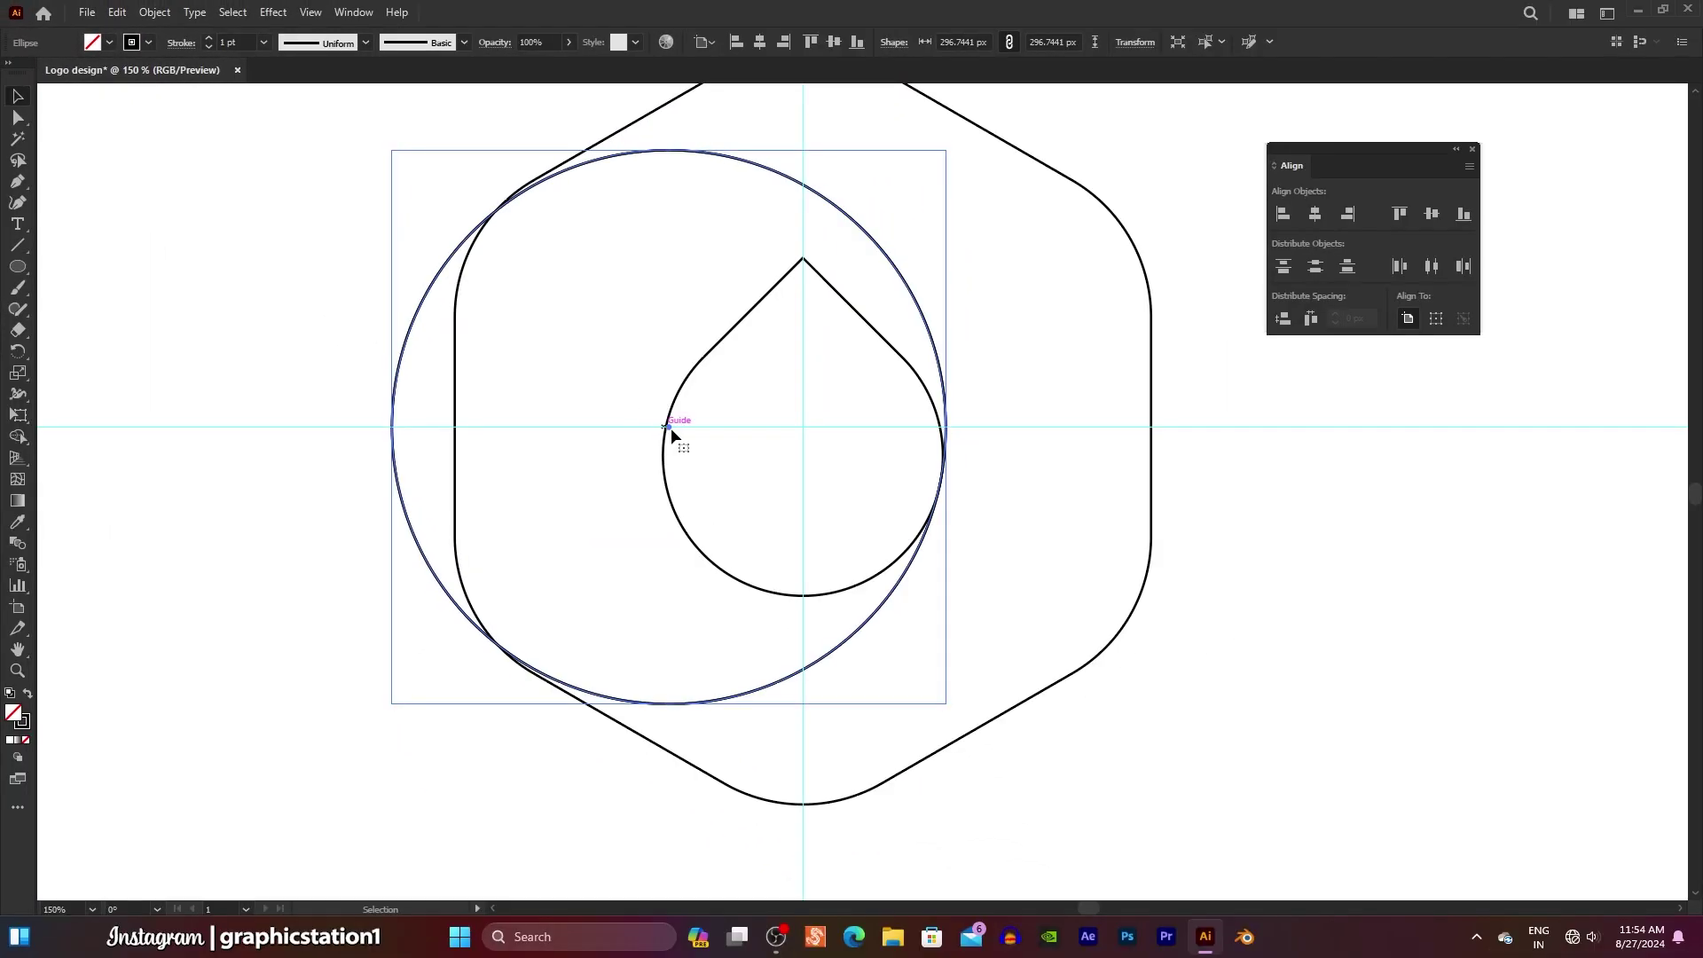
{"action": "left_click_drag", "start_coordinate": [669, 427], "coordinate": [912, 444]}
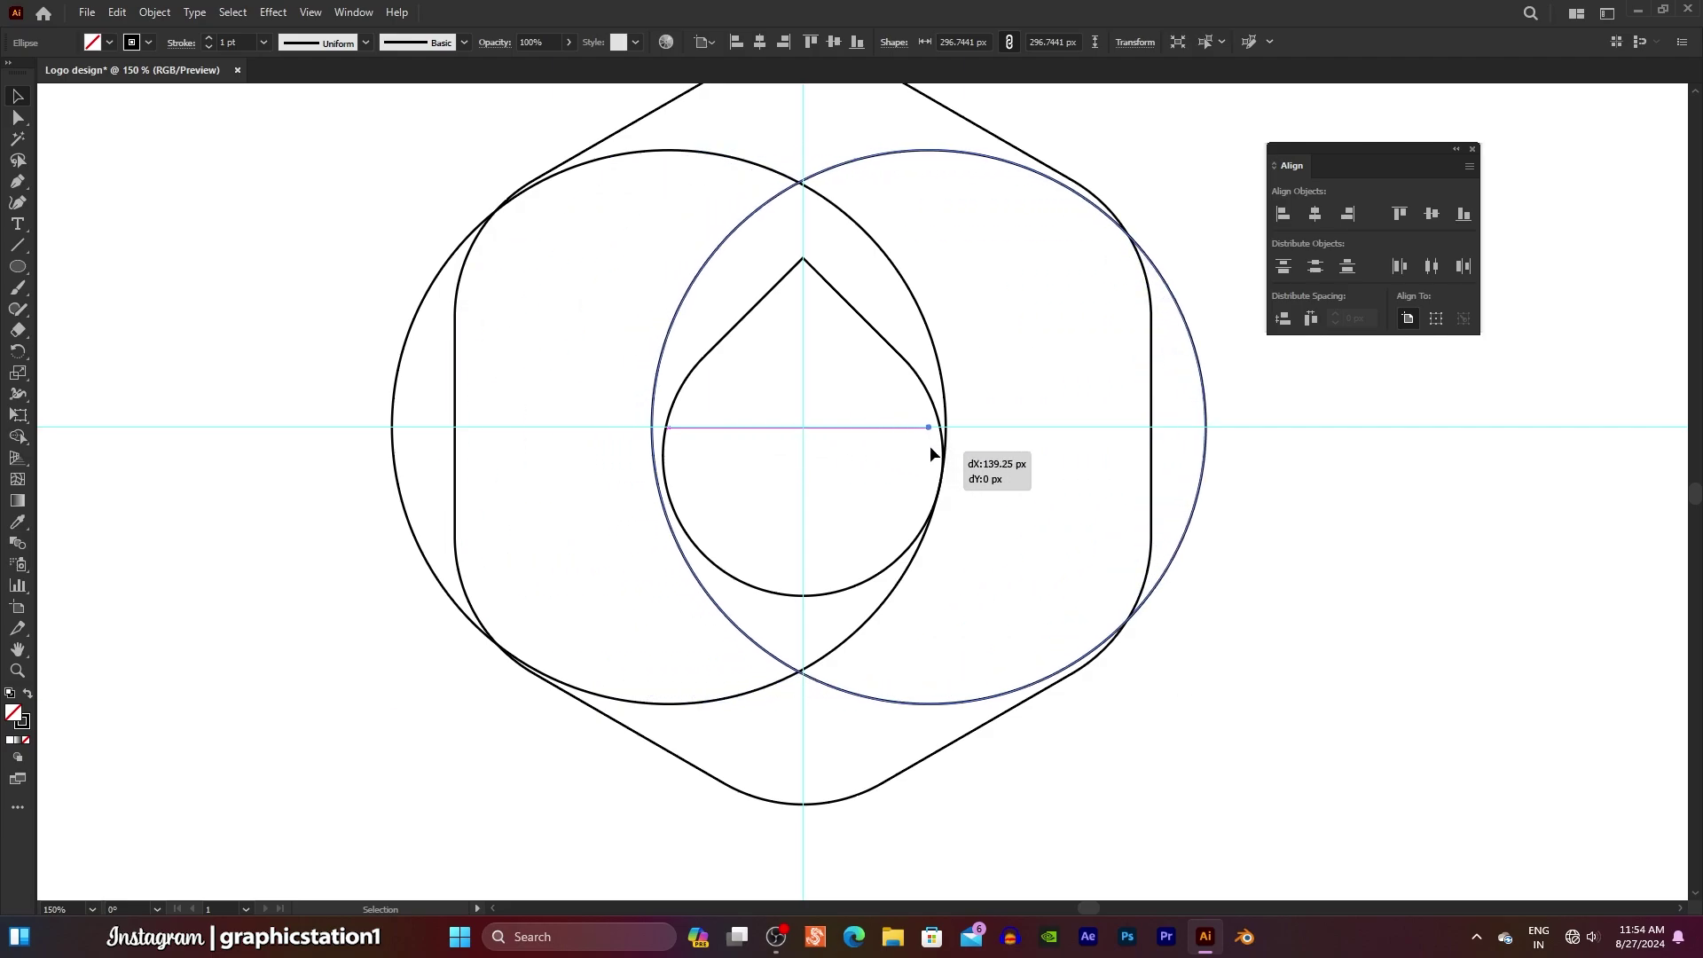
{"action": "left_click_drag", "start_coordinate": [912, 444], "coordinate": [942, 452]}
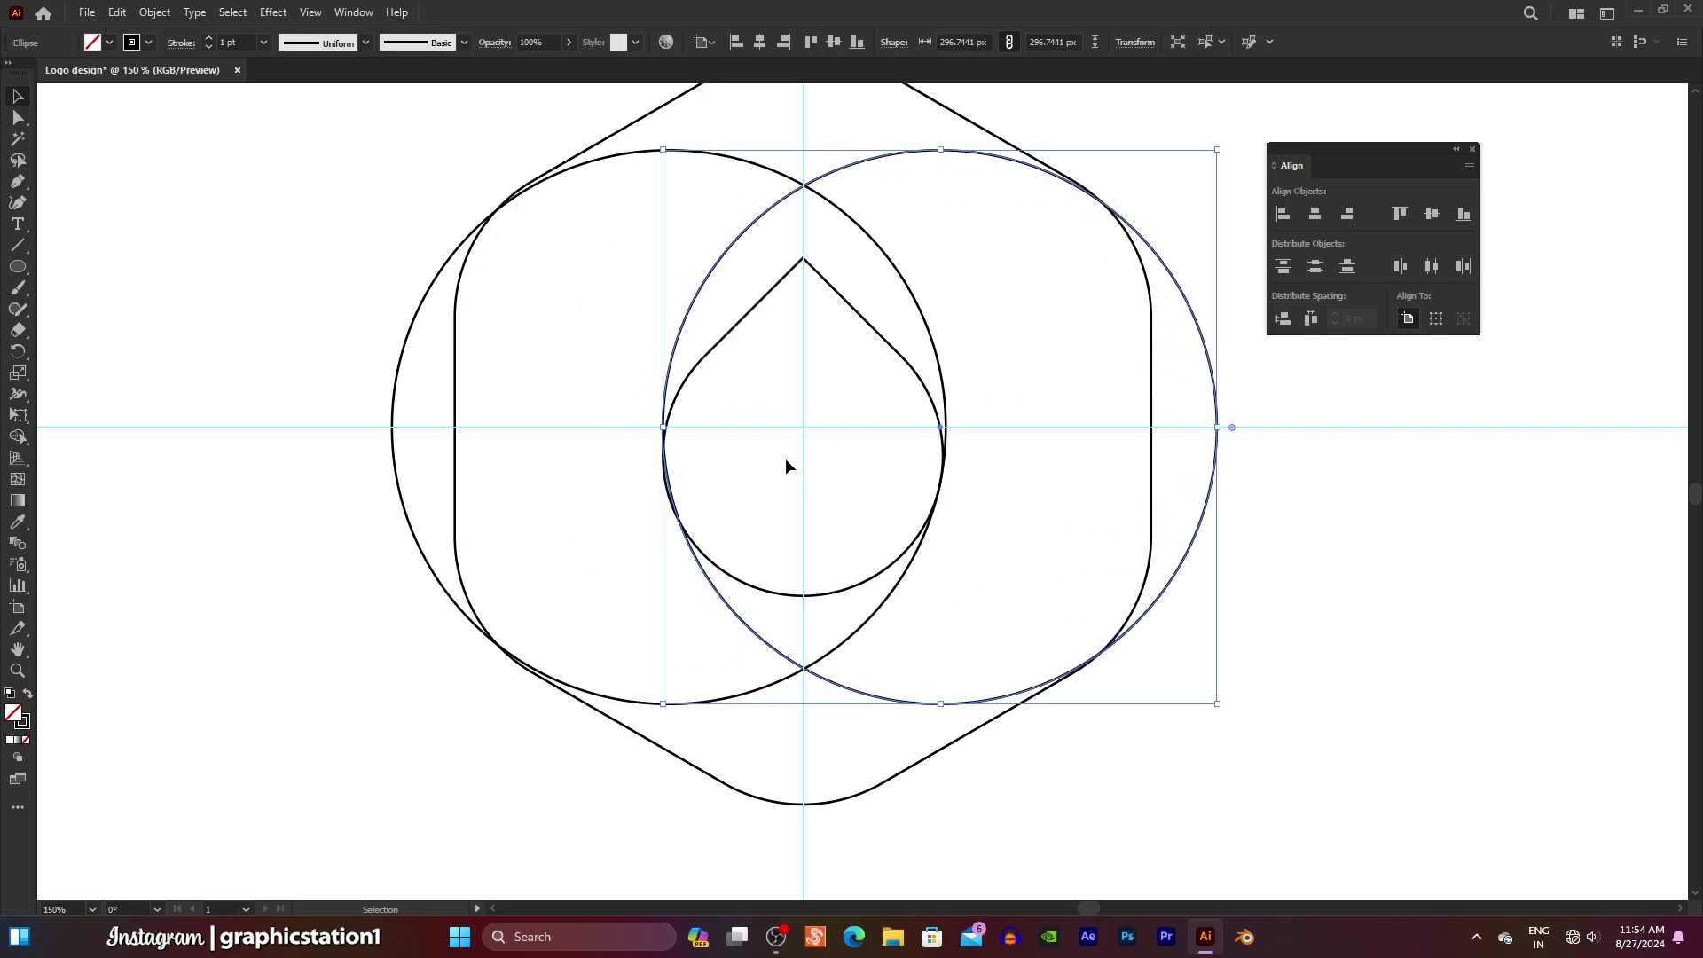
- Align the copy's outline exactly with the drop, then select all logo outlines
{"action": "scroll", "coordinate": [665, 475], "scroll_direction": "up", "scroll_amount": 2}
{"action": "scroll", "coordinate": [711, 482], "scroll_direction": "up", "scroll_amount": 3}
{"action": "scroll", "coordinate": [692, 498], "scroll_direction": "up", "scroll_amount": 2}
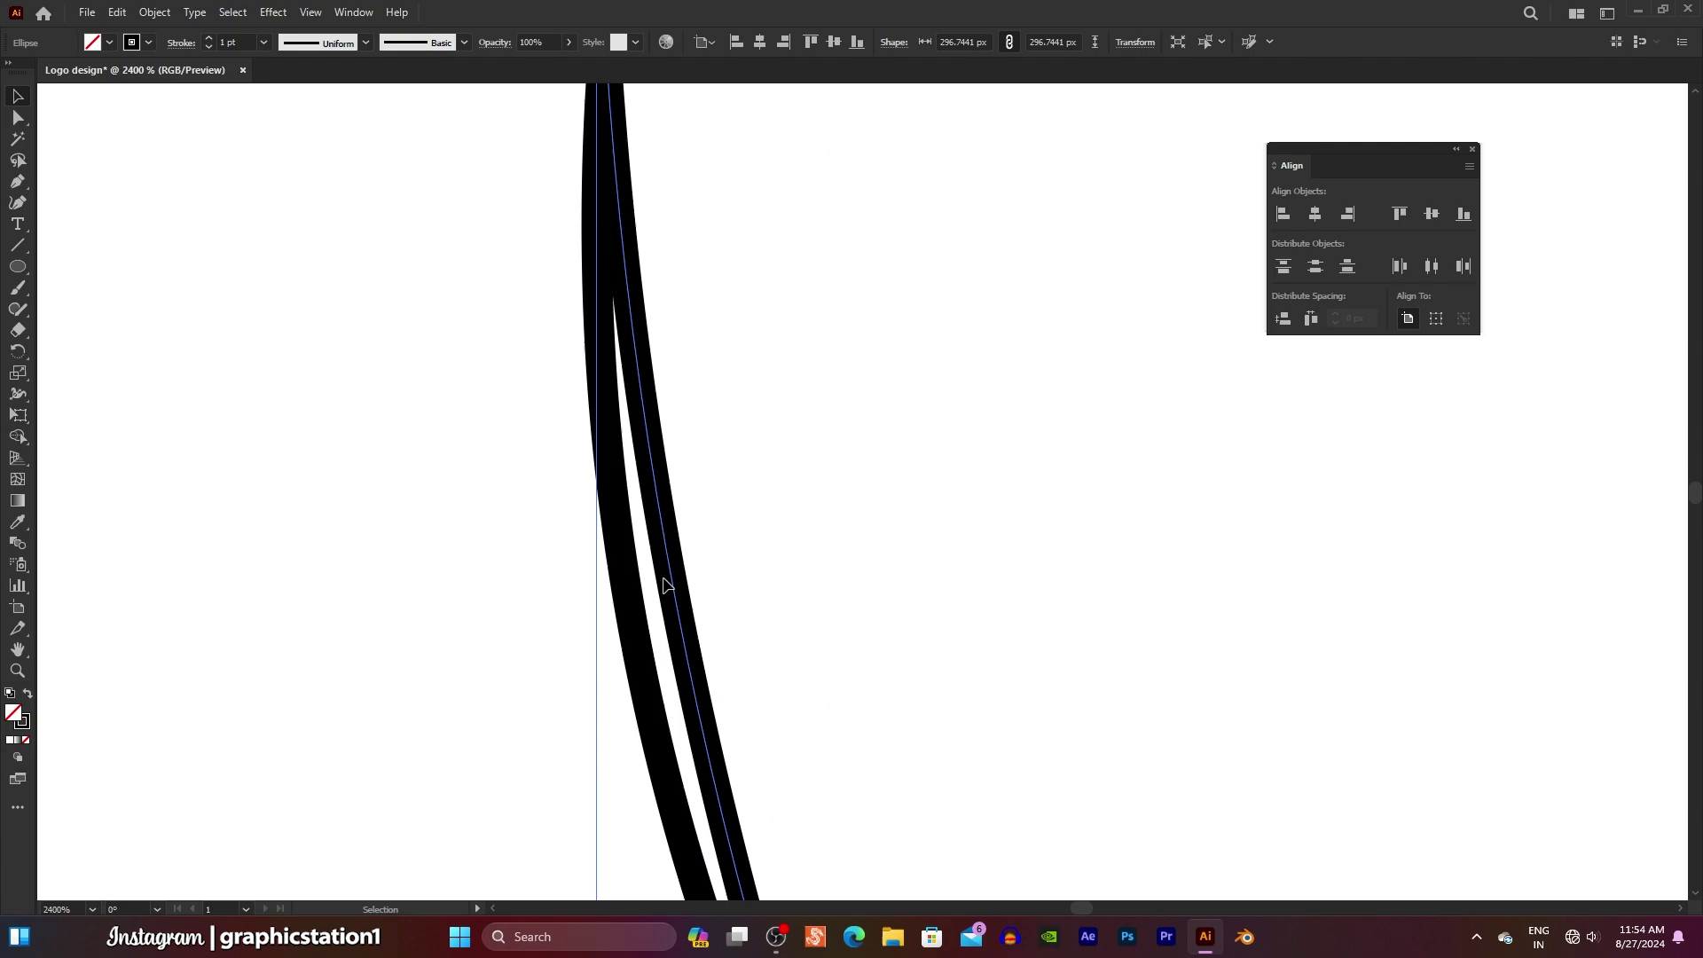
{"action": "left_click_drag", "start_coordinate": [674, 590], "coordinate": [628, 607]}
{"action": "scroll", "coordinate": [627, 608], "scroll_direction": "down", "scroll_amount": 5}
{"action": "scroll", "coordinate": [621, 572], "scroll_direction": "down", "scroll_amount": 2}
{"action": "scroll", "coordinate": [614, 554], "scroll_direction": "down", "scroll_amount": 1}
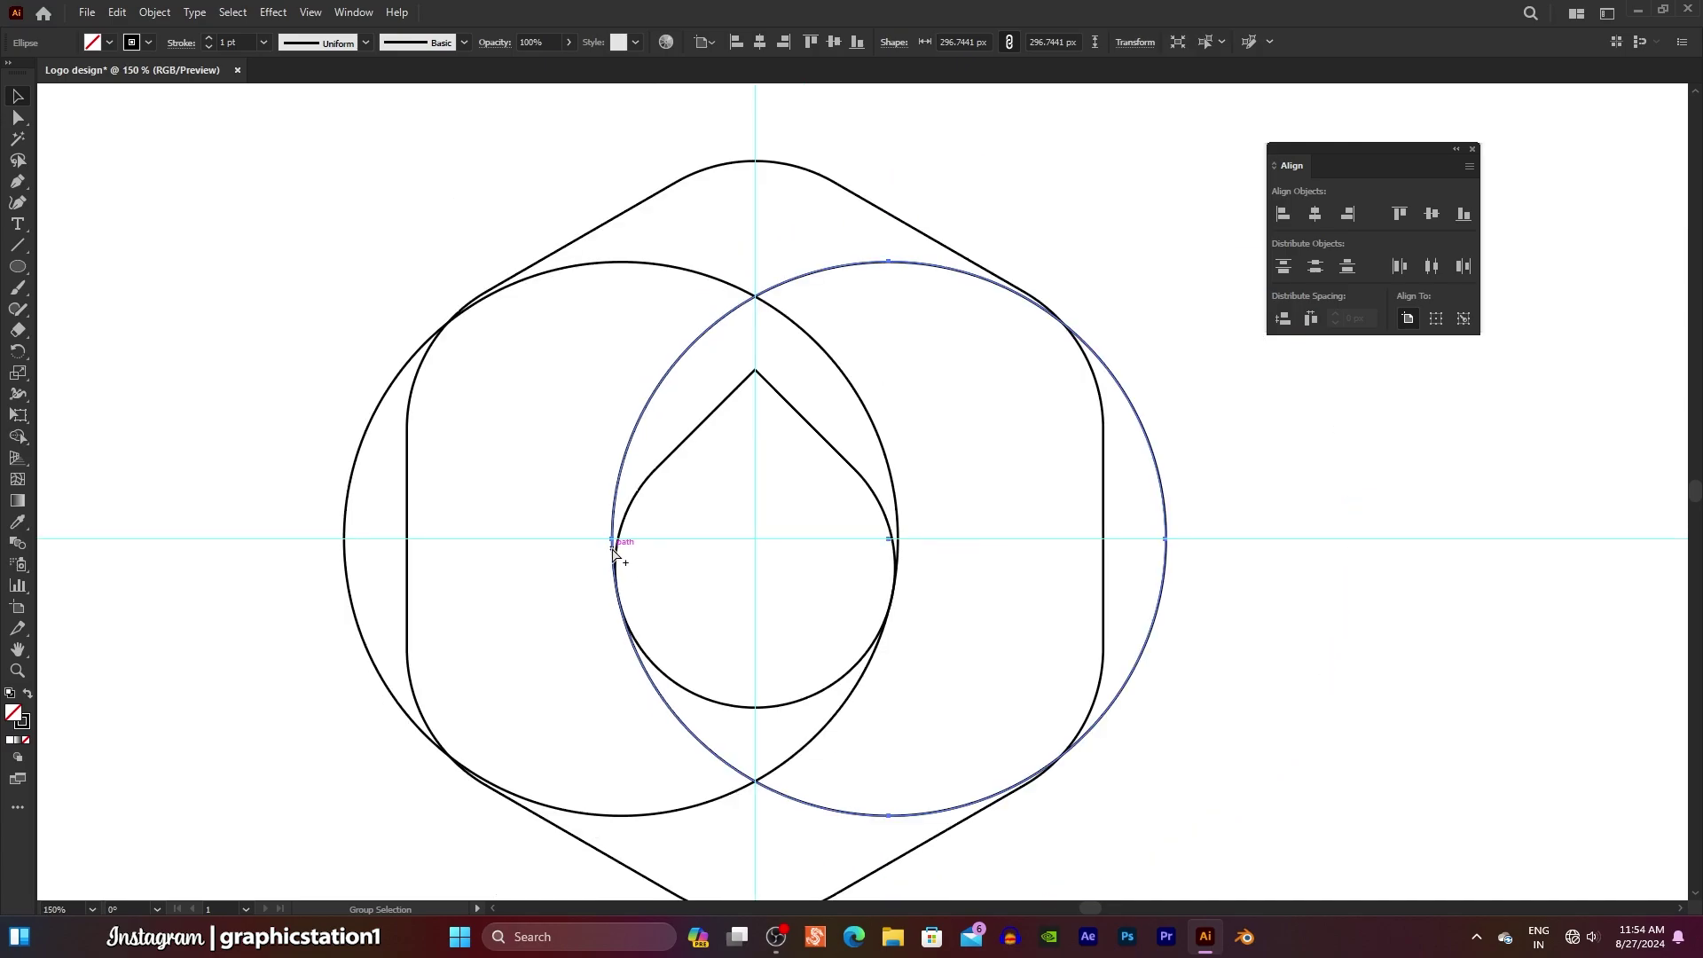
{"action": "scroll", "coordinate": [614, 552], "scroll_direction": "down", "scroll_amount": 1}
{"action": "left_click_drag", "start_coordinate": [620, 555], "coordinate": [763, 473]}
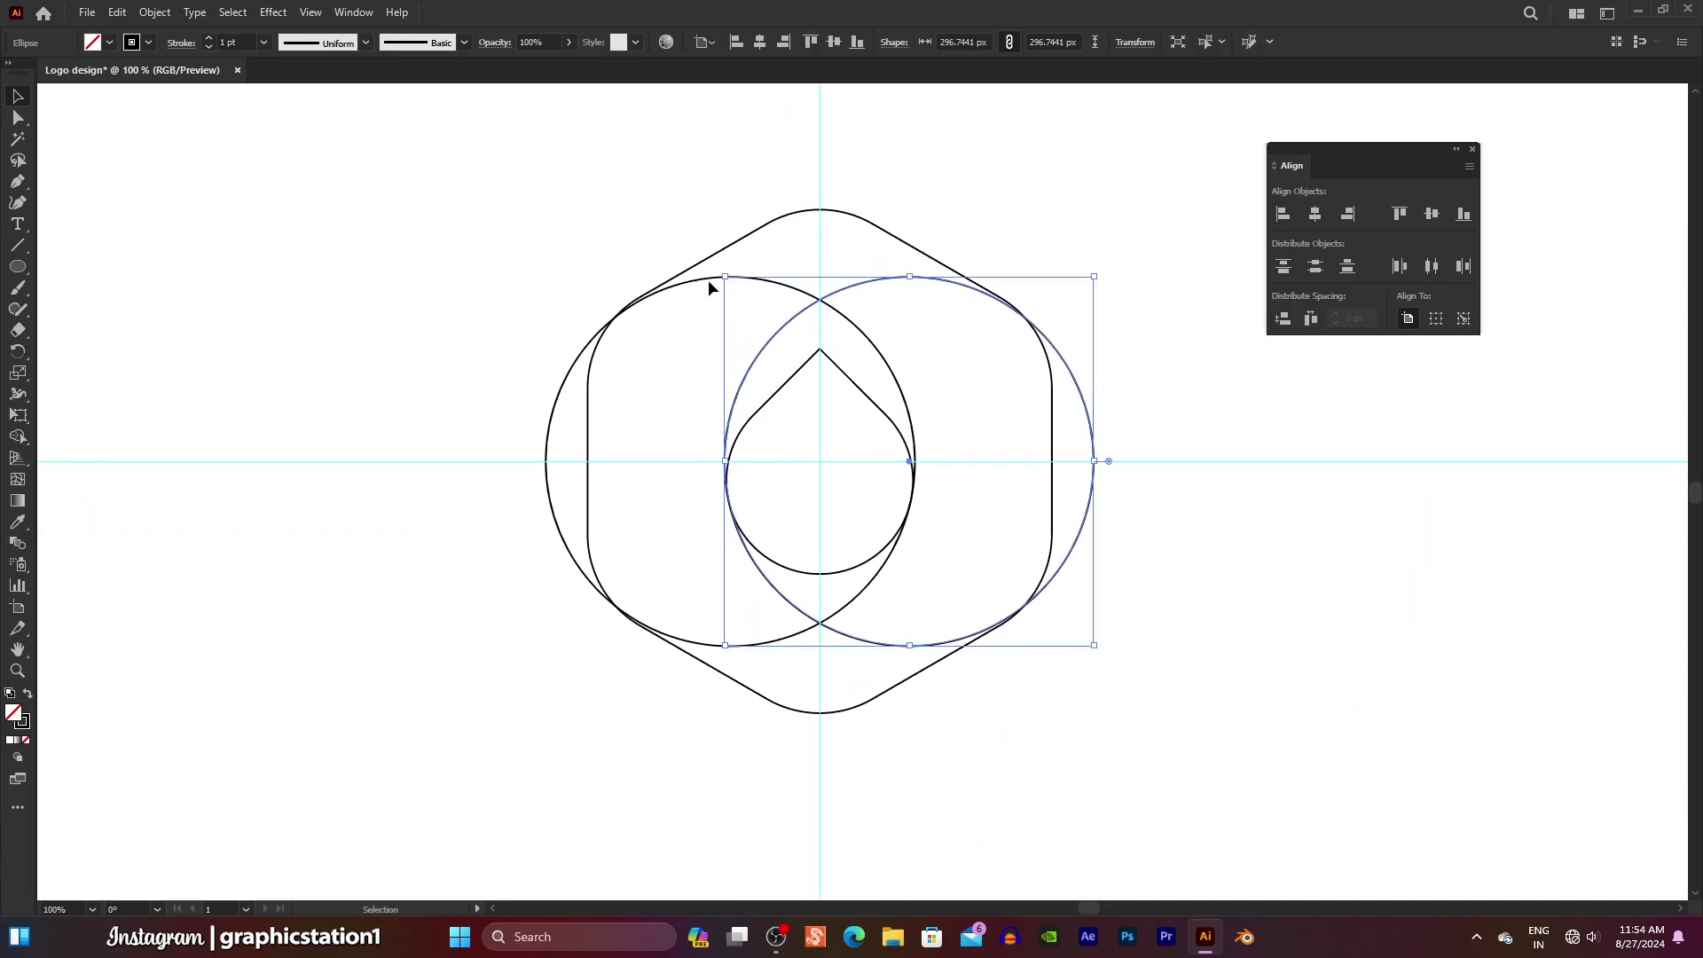
{"action": "left_click", "coordinate": [206, 135]}
{"action": "left_click_drag", "start_coordinate": [535, 173], "coordinate": [1048, 706]}
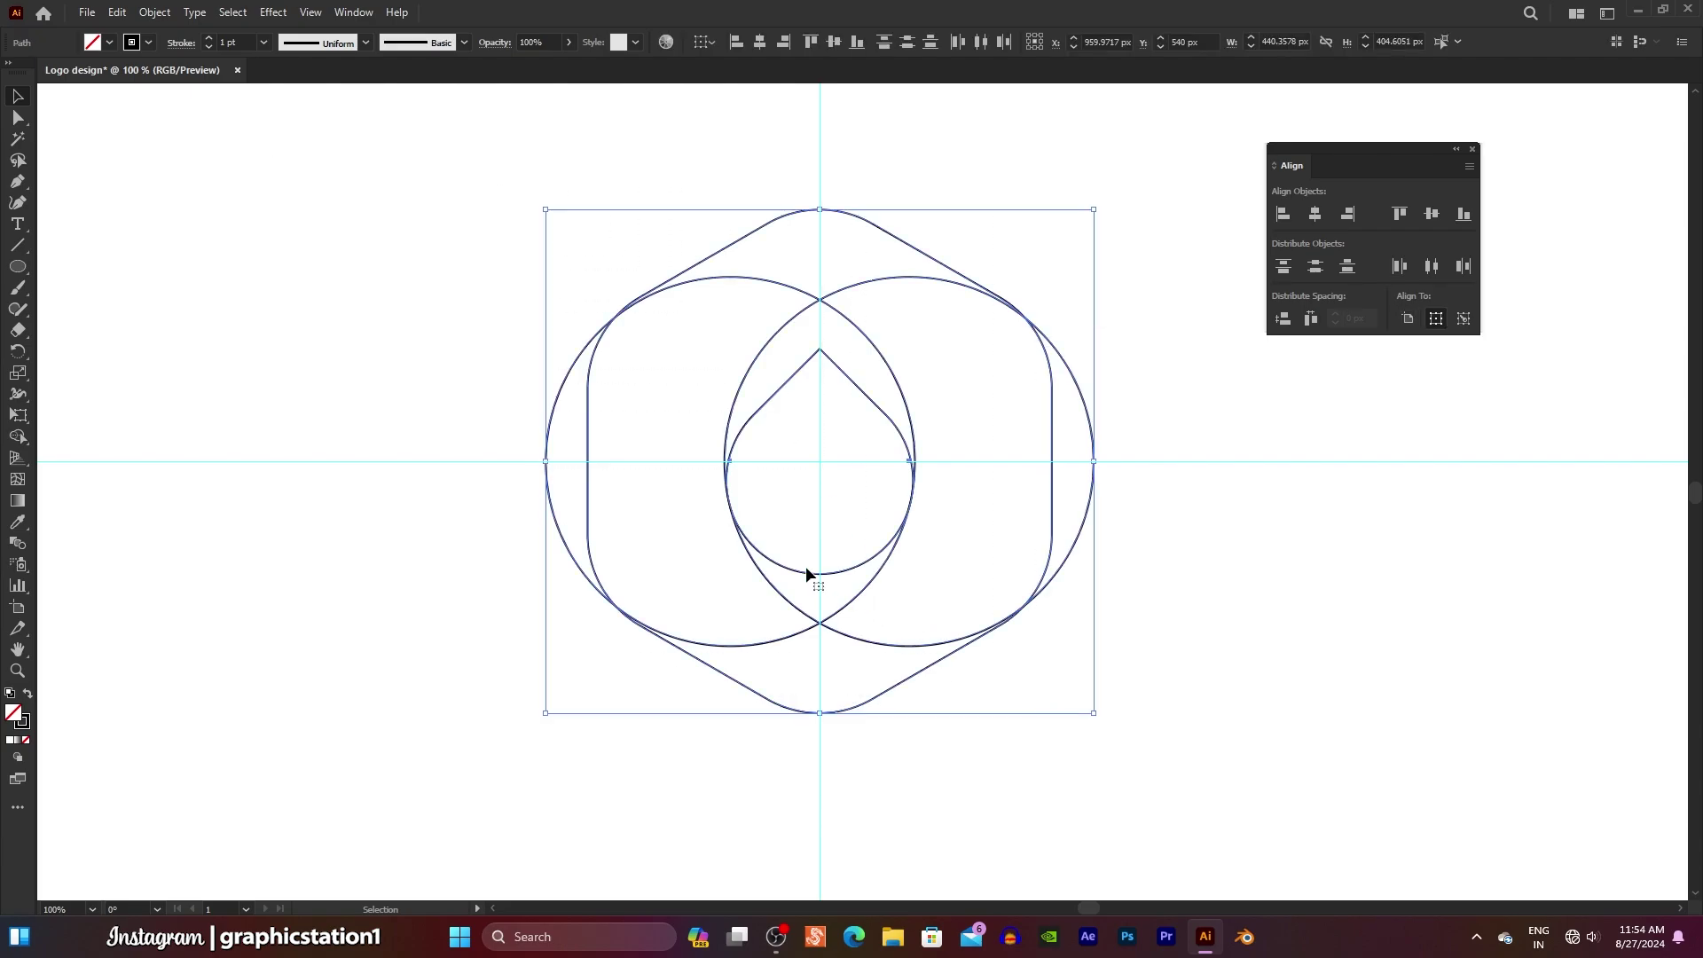
- With Shape Builder and a black fill, merge the top and left regions into one shape
{"action": "left_click", "coordinate": [17, 436]}
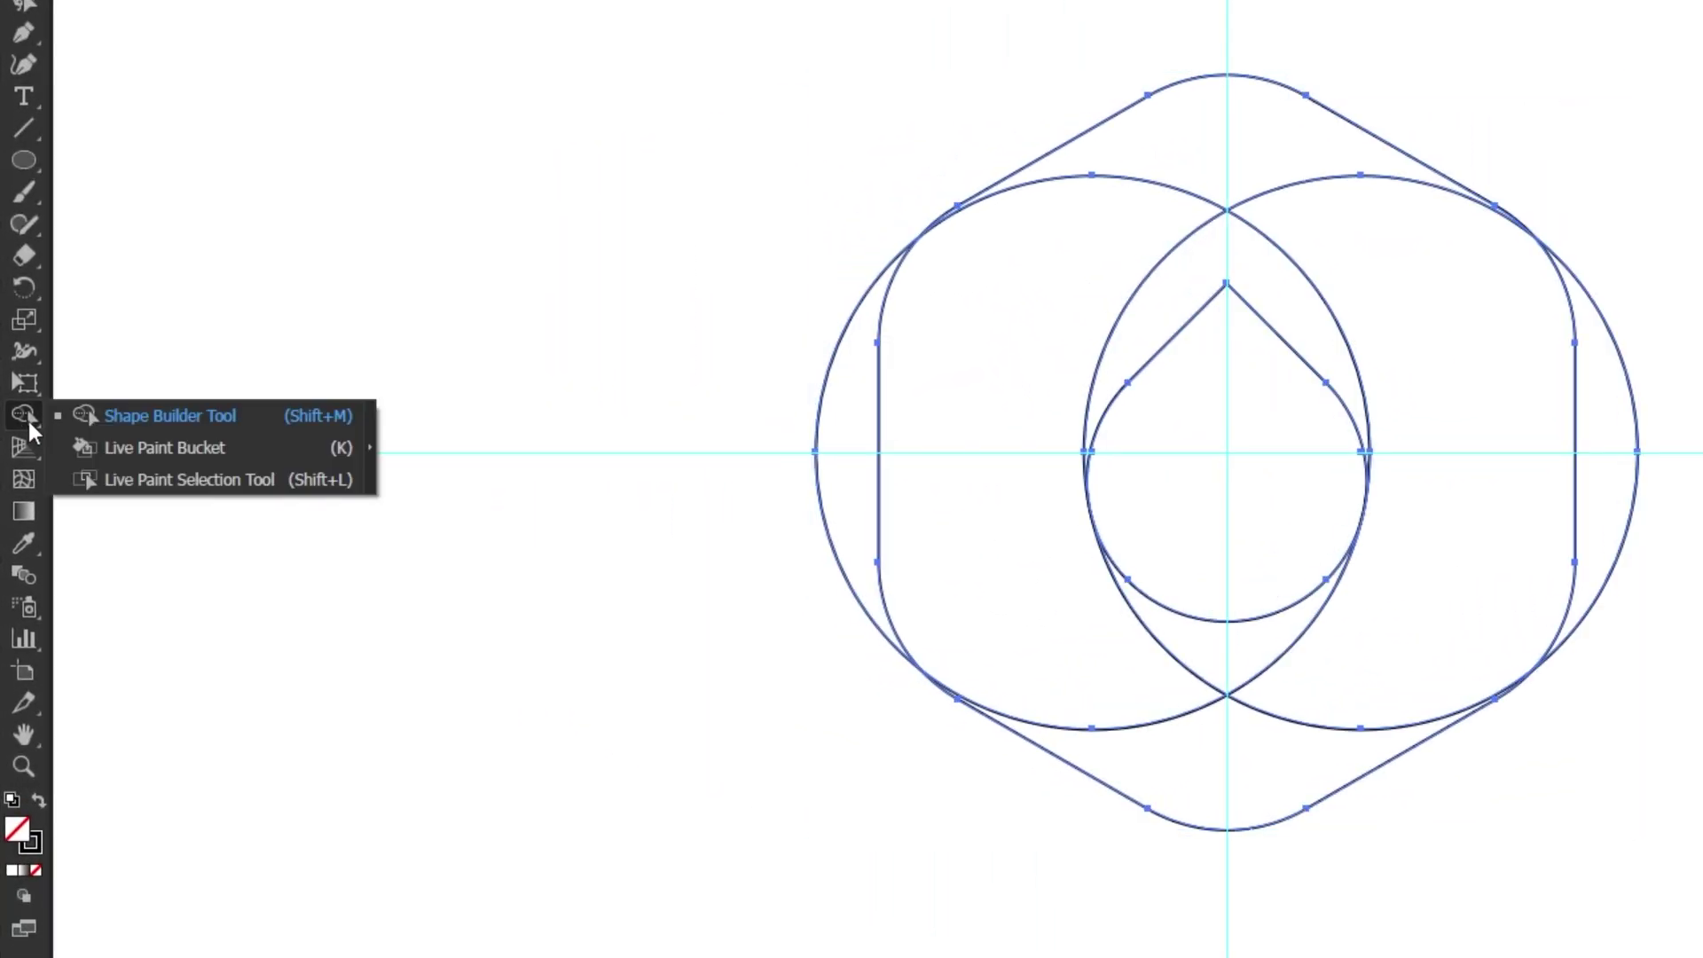
{"action": "left_click", "coordinate": [168, 422]}
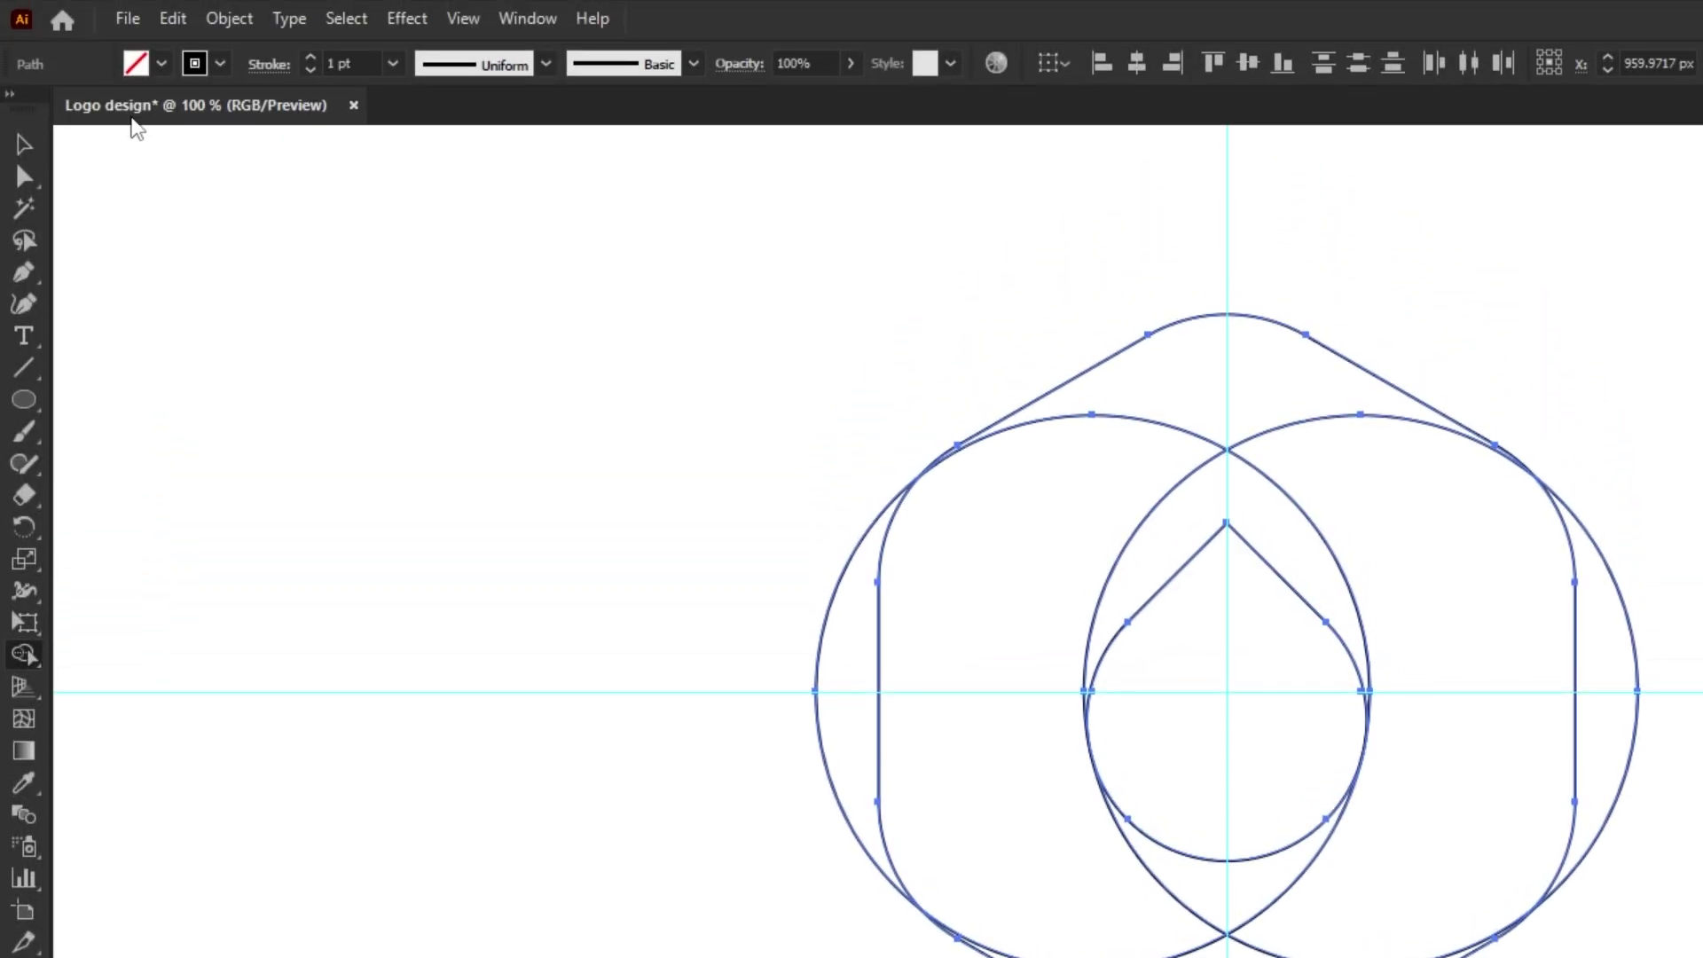
{"action": "left_click", "coordinate": [133, 67]}
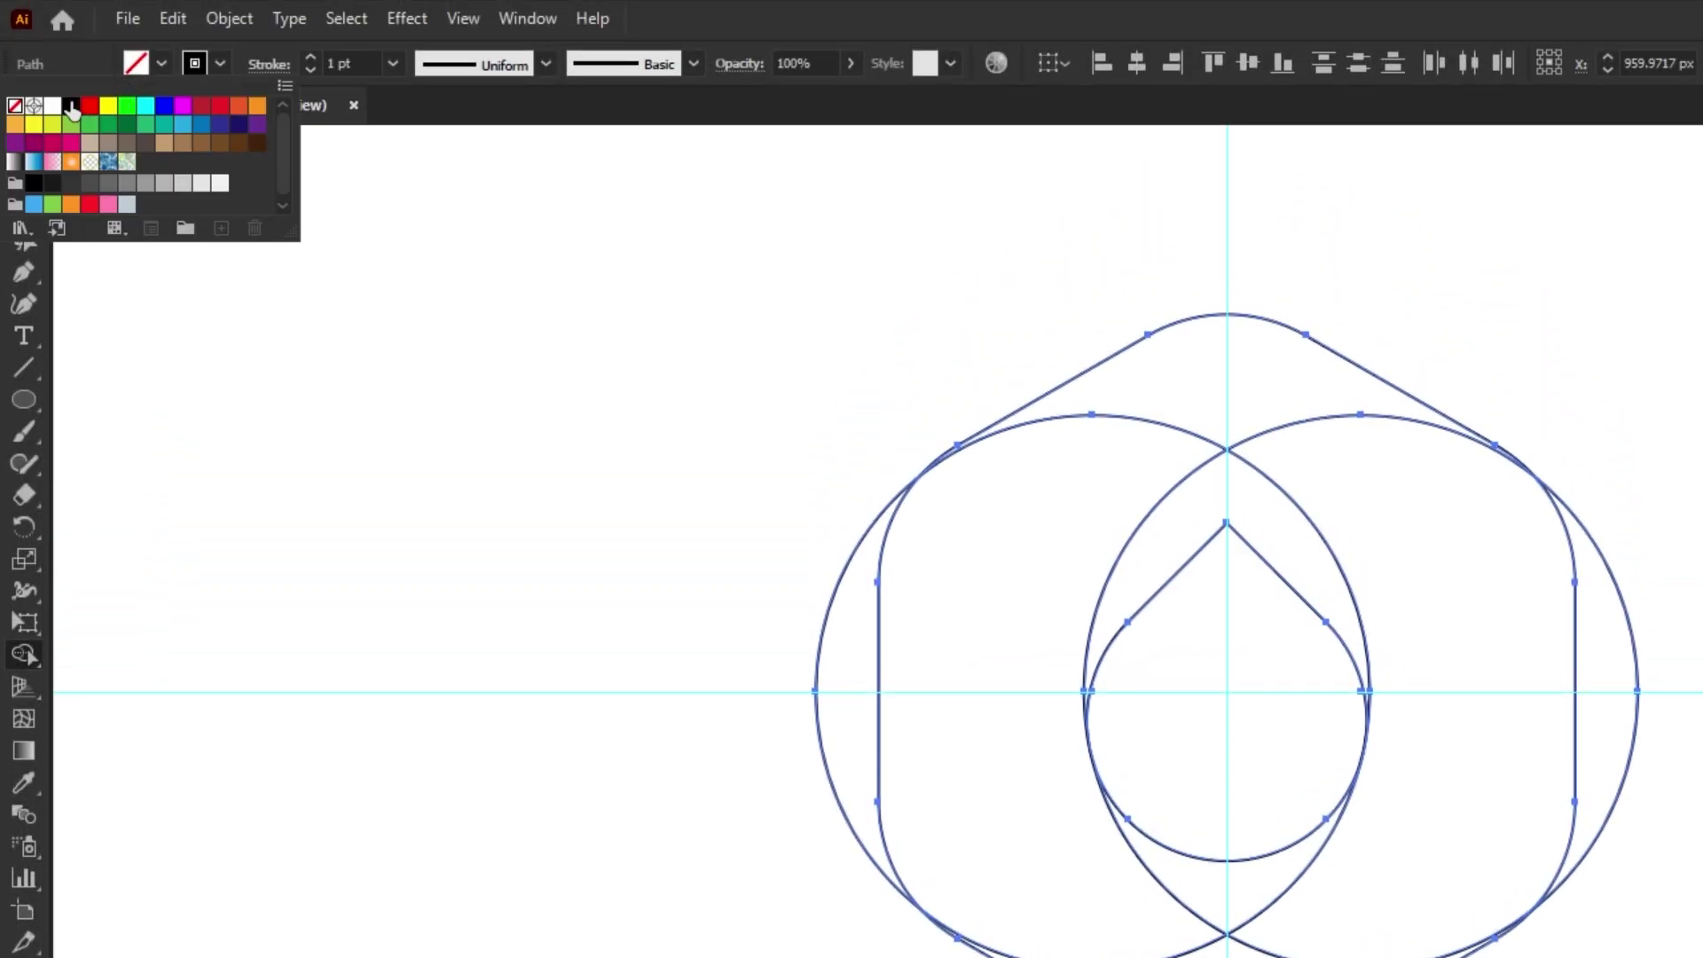
{"action": "left_click", "coordinate": [71, 106]}
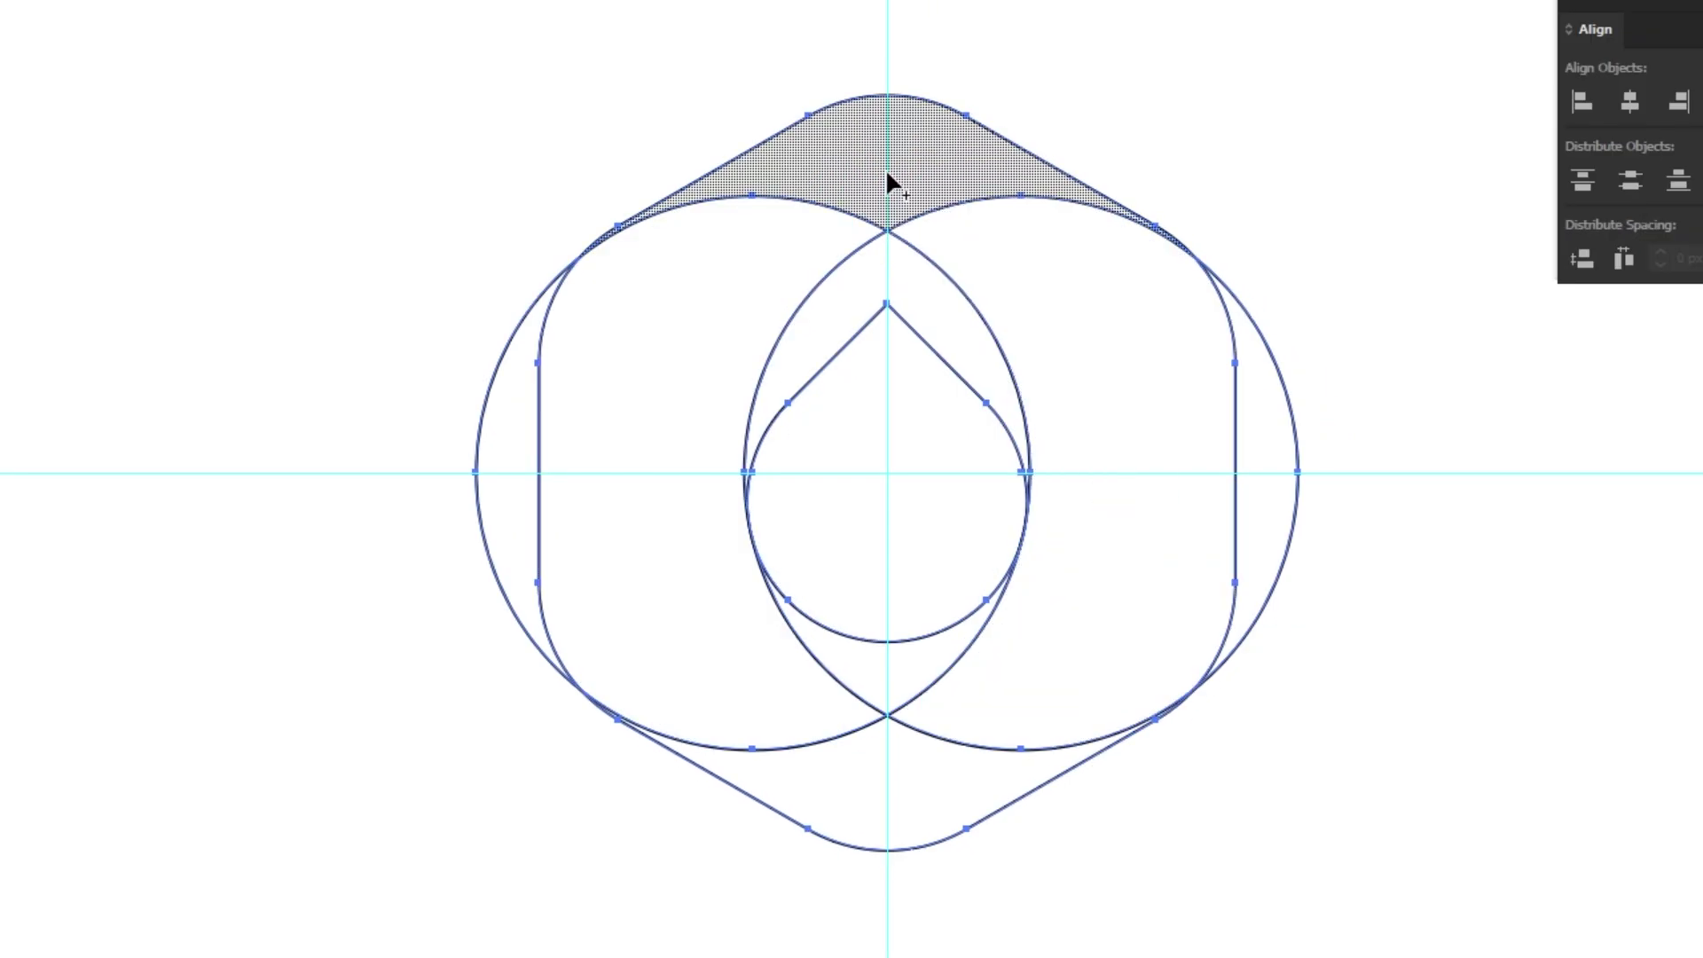
{"action": "left_click_drag", "start_coordinate": [882, 169], "coordinate": [784, 252]}
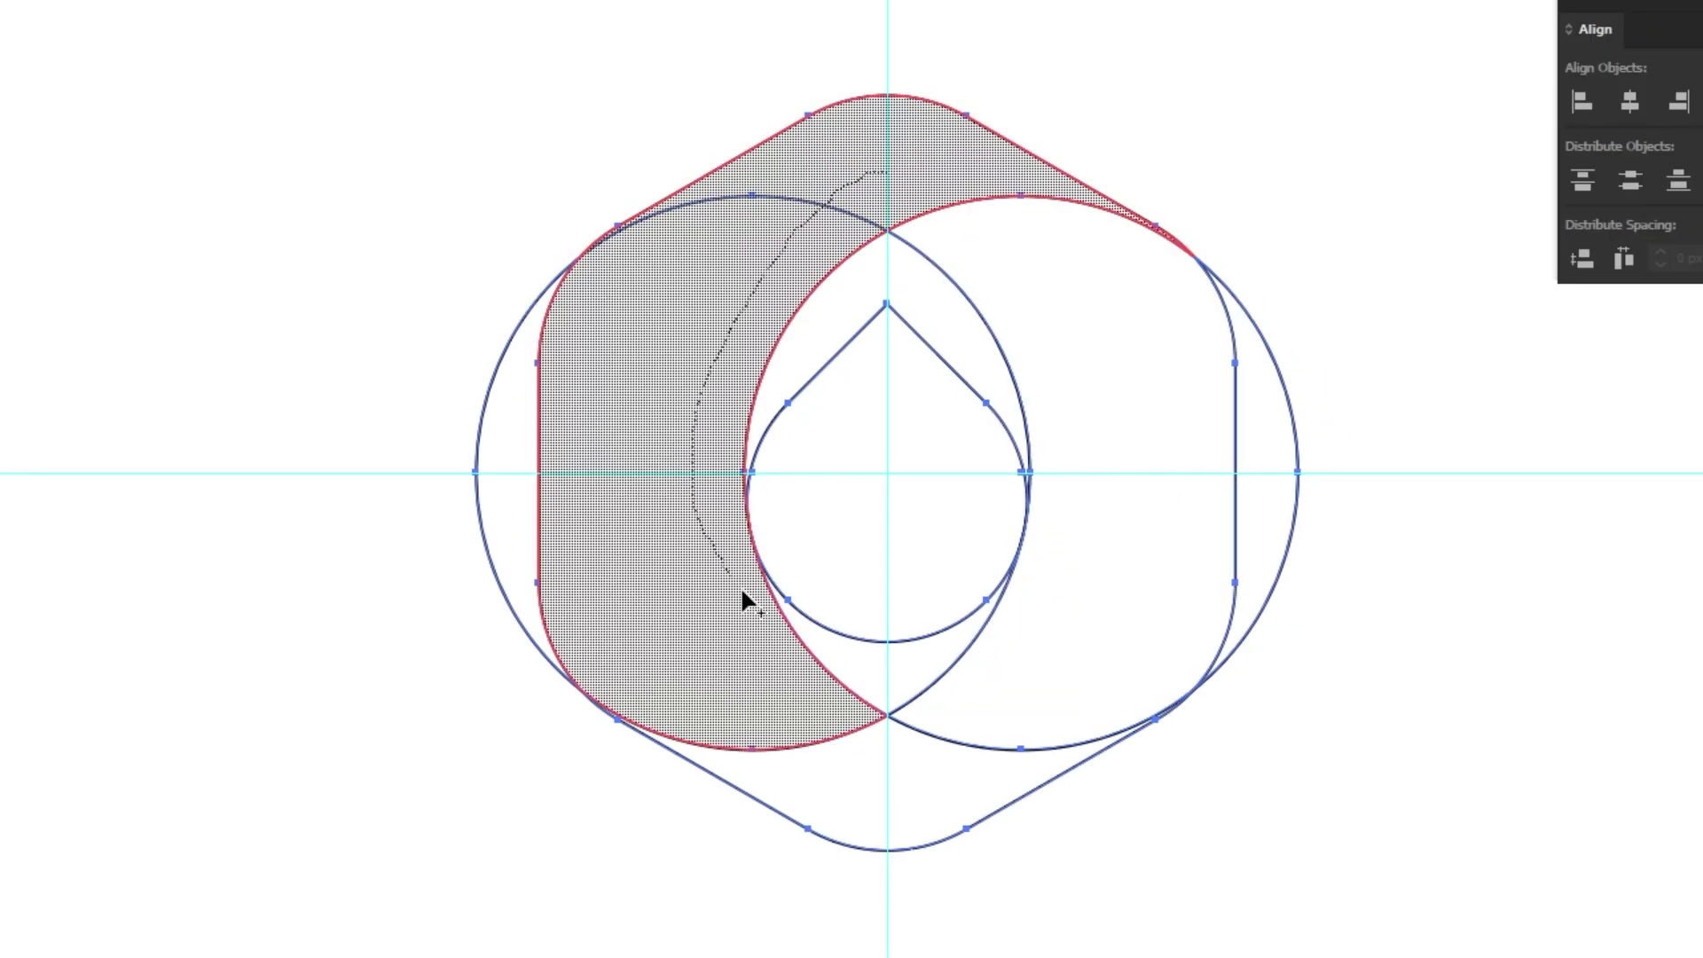
{"action": "left_click_drag", "start_coordinate": [801, 643], "coordinate": [816, 649]}
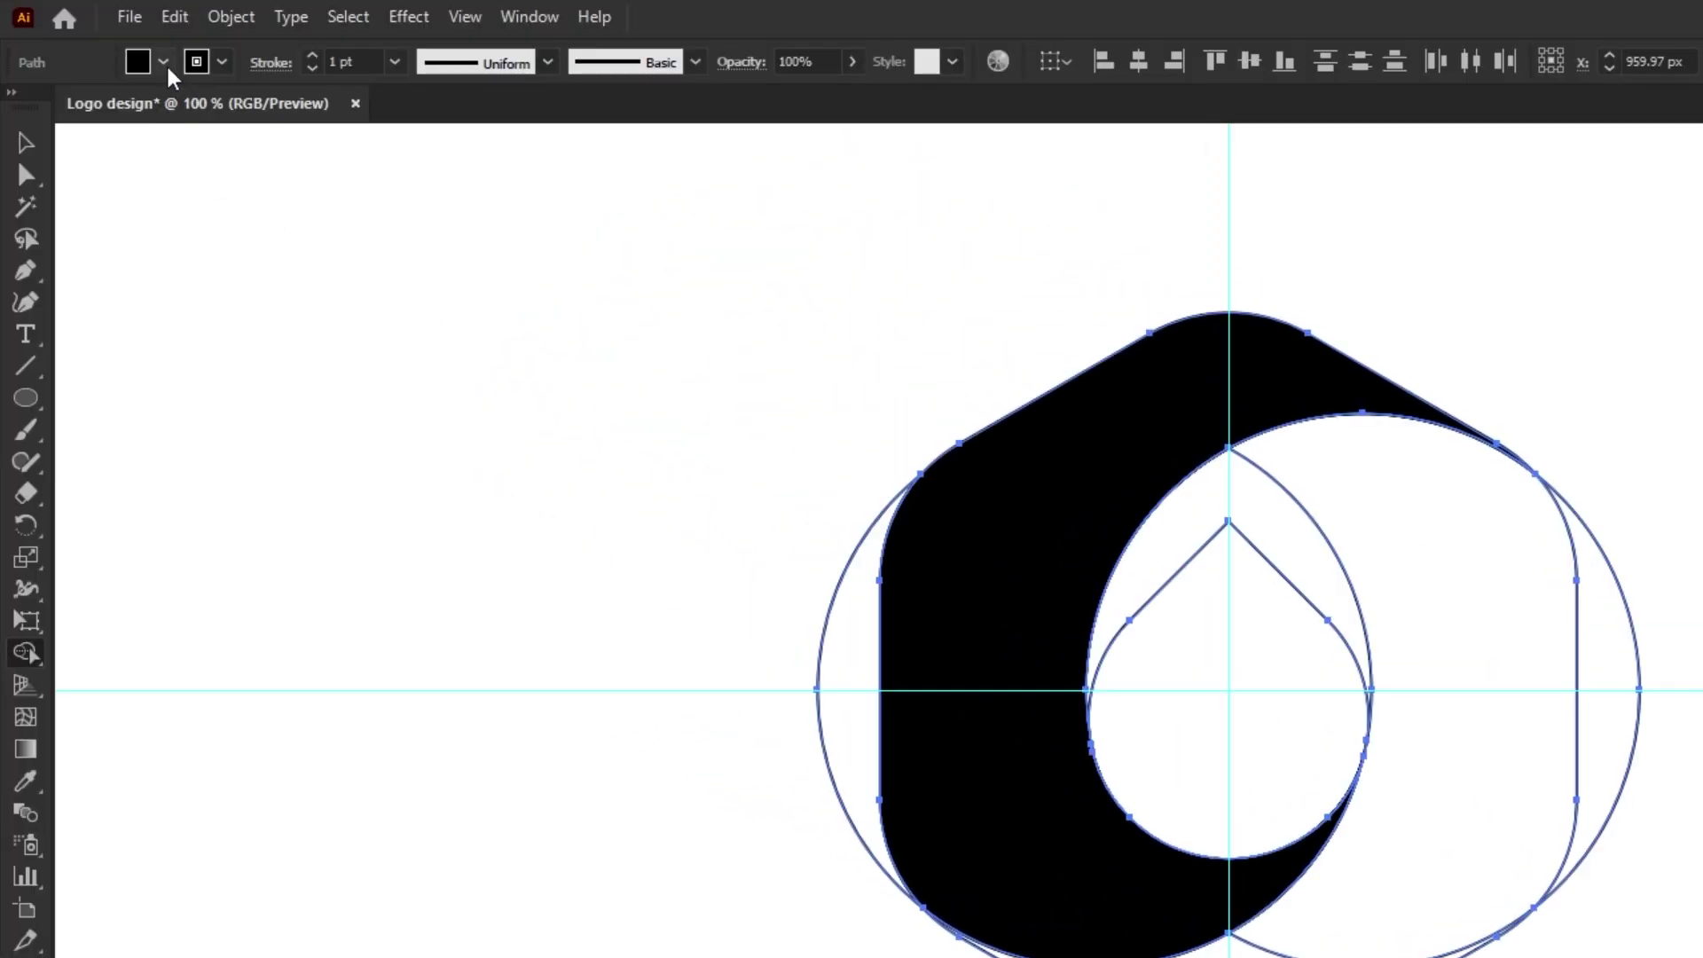
- With a grey fill, merge the right and bottom regions into one shape
{"action": "left_click", "coordinate": [164, 61]}
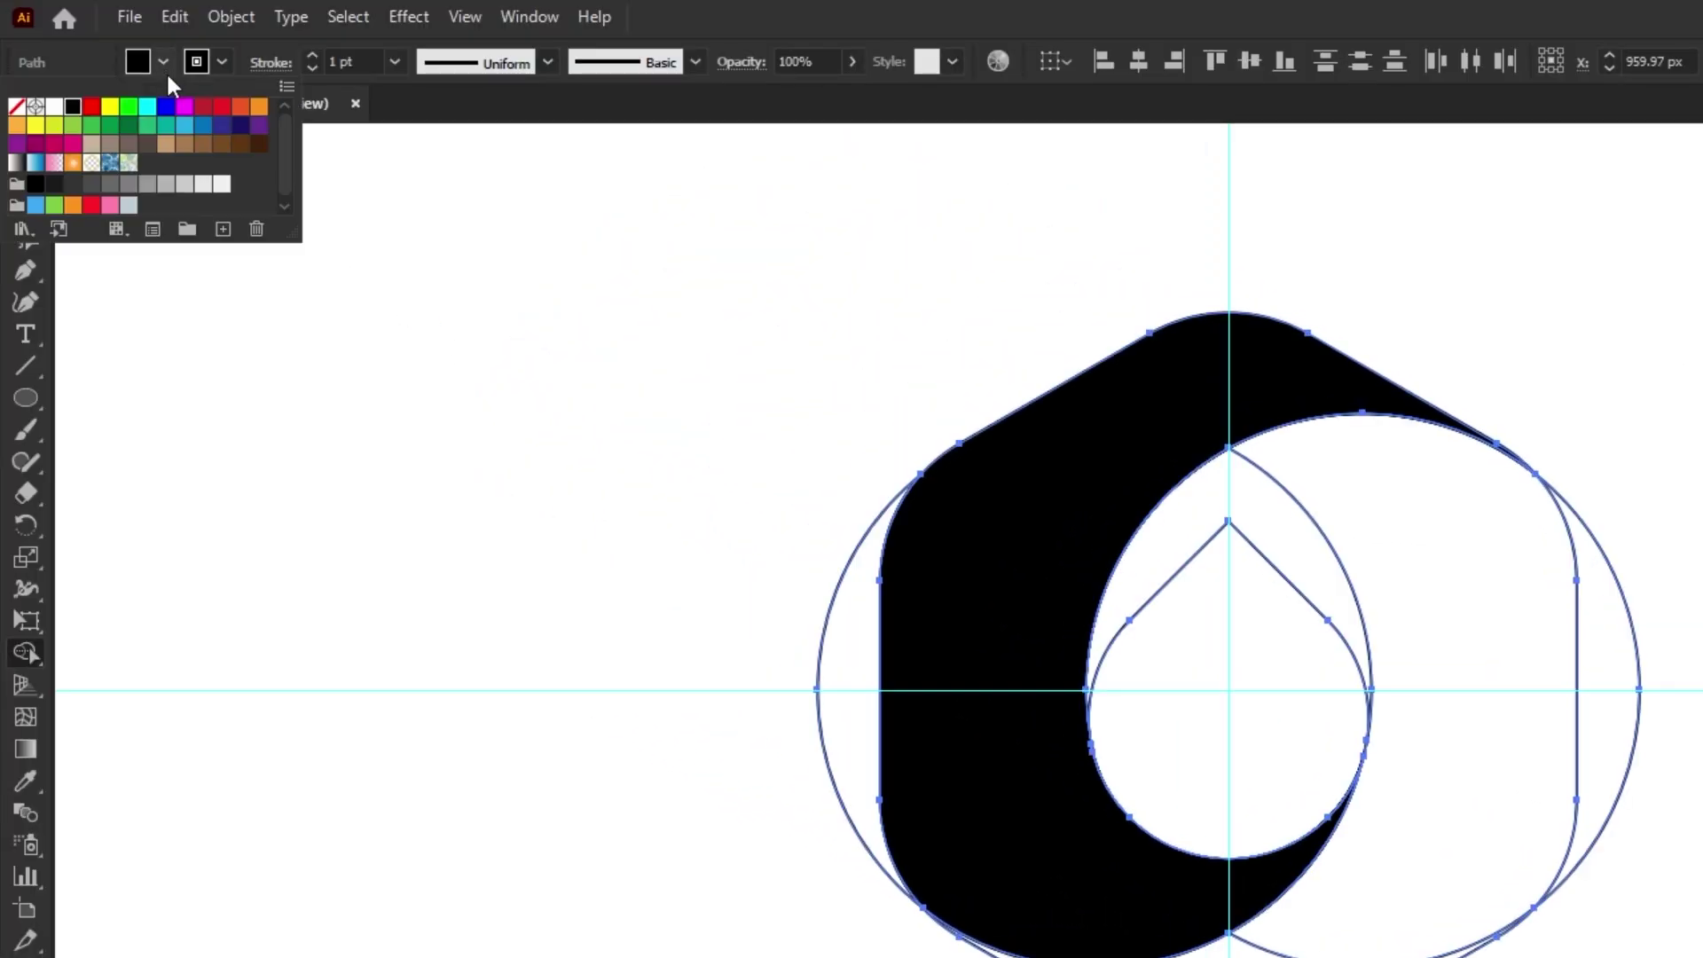
{"action": "left_click", "coordinate": [115, 185]}
{"action": "left_click", "coordinate": [330, 351]}
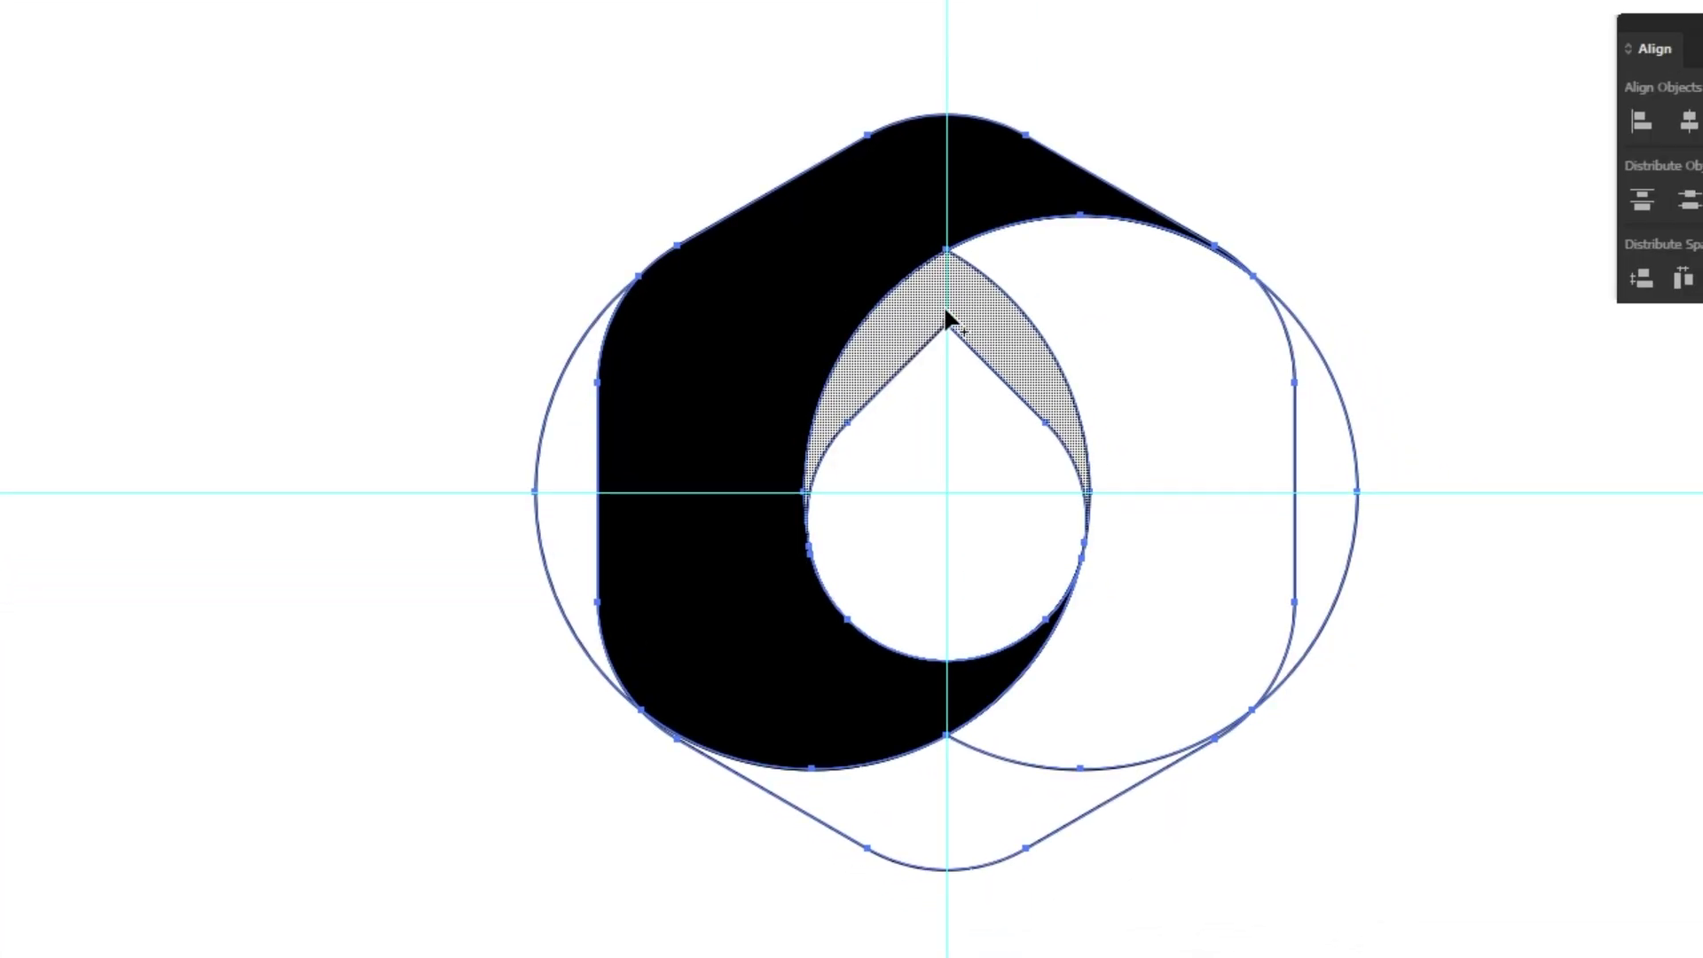
{"action": "left_click_drag", "start_coordinate": [994, 302], "coordinate": [1150, 430]}
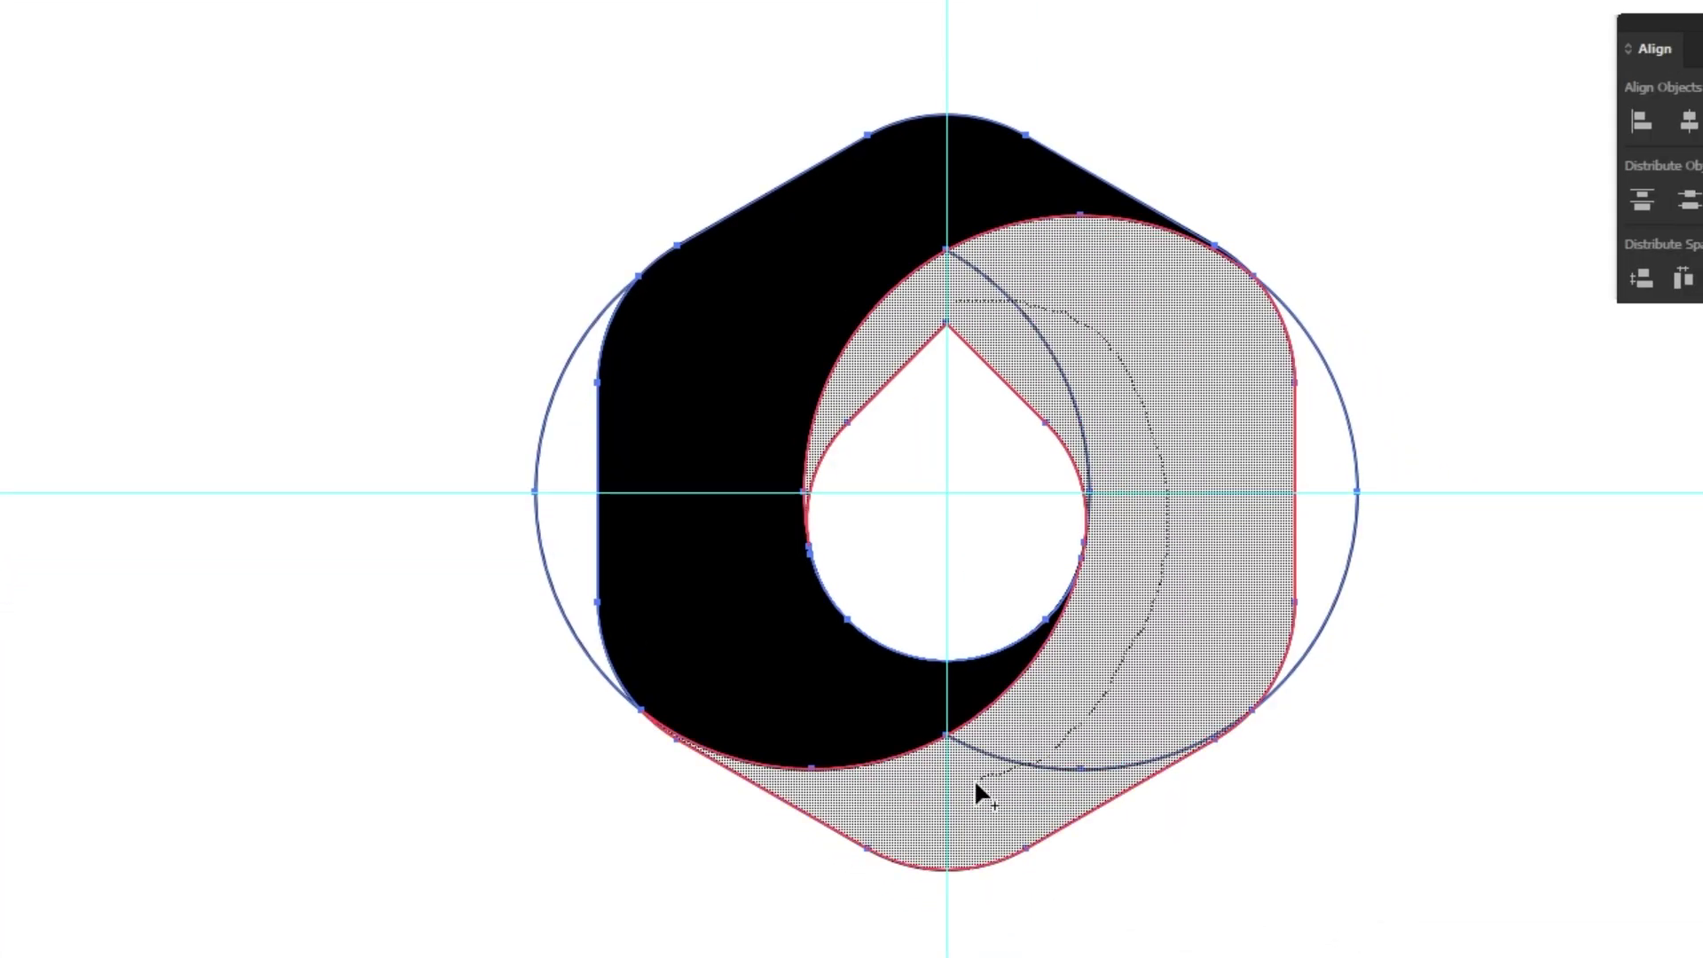
{"action": "left_click_drag", "start_coordinate": [1110, 687], "coordinate": [972, 785]}
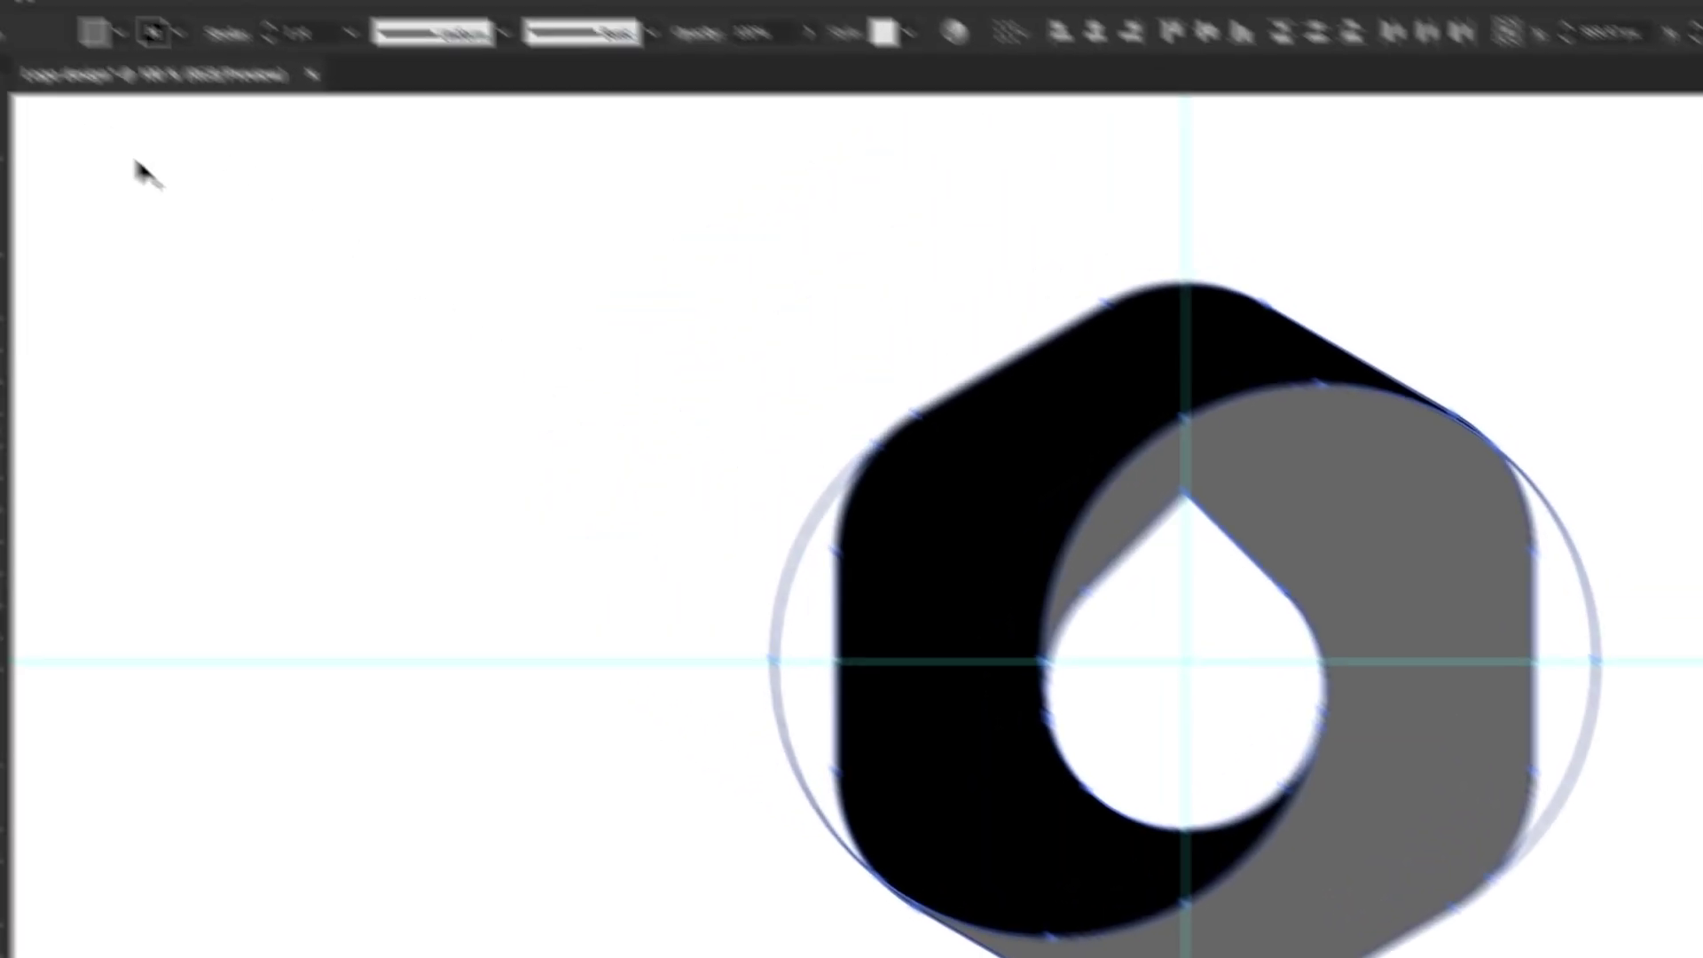
- Select the leftover outline-only construction arcs with the Magic Wand and delete them
{"action": "key", "text": "v"}
{"action": "left_click", "coordinate": [362, 347]}
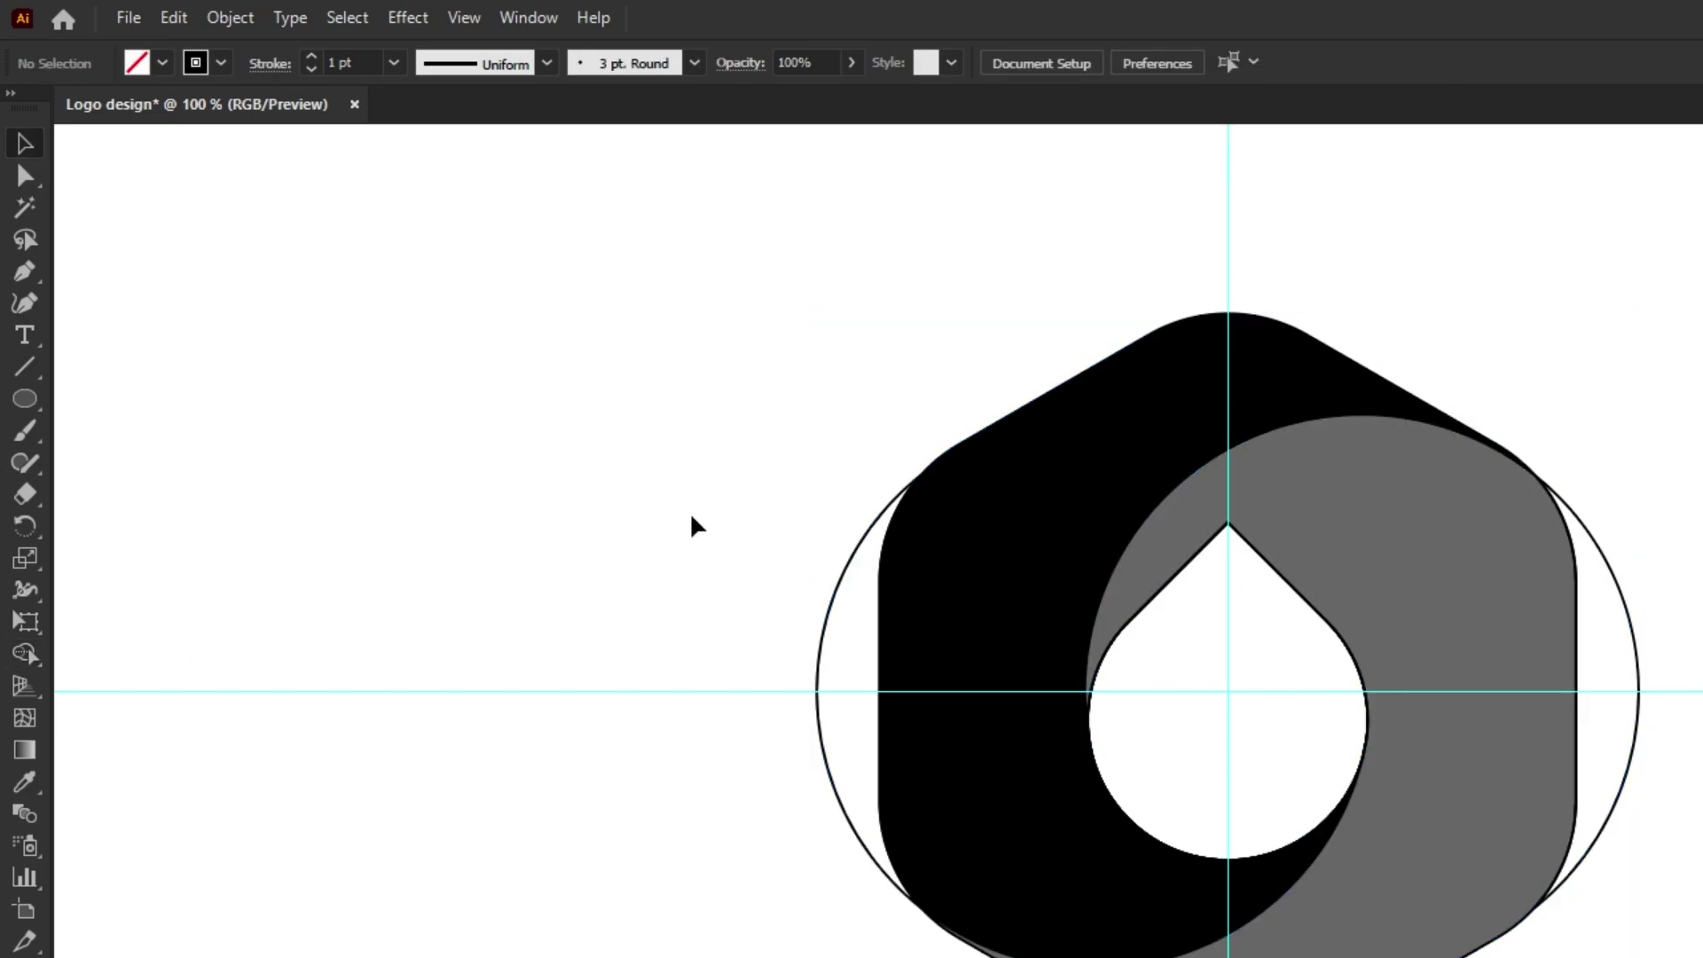
{"action": "left_click_drag", "start_coordinate": [830, 582], "coordinate": [551, 418]}
{"action": "left_click", "coordinate": [454, 470]}
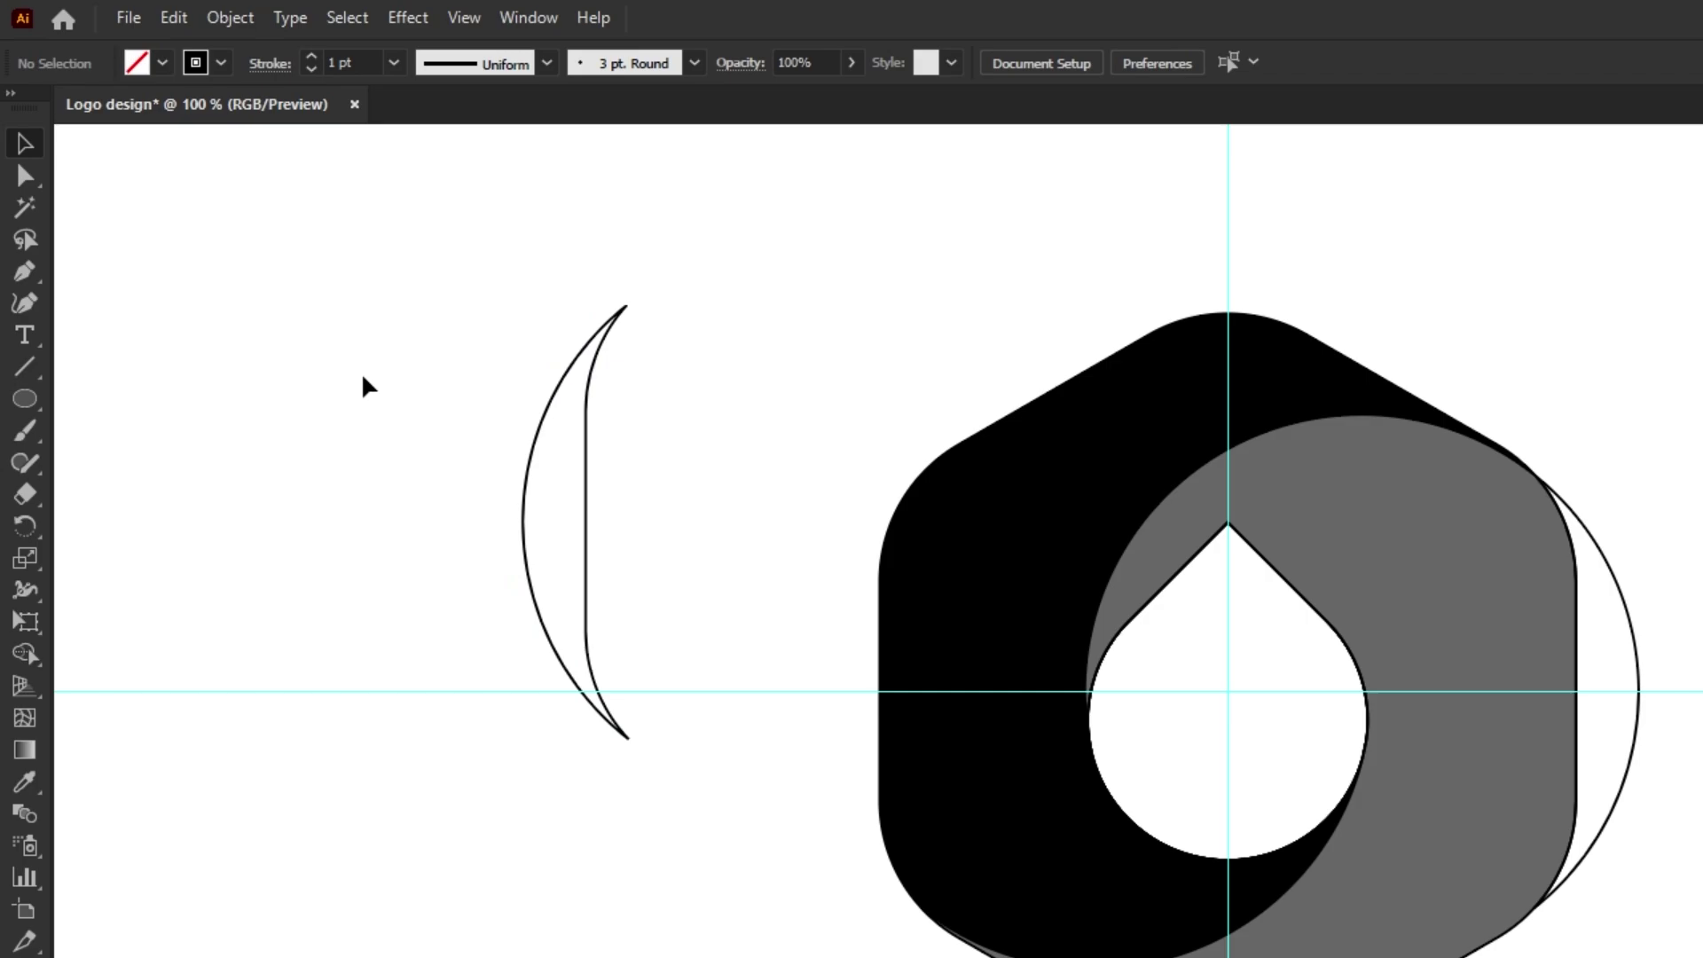
{"action": "left_click", "coordinate": [39, 201]}
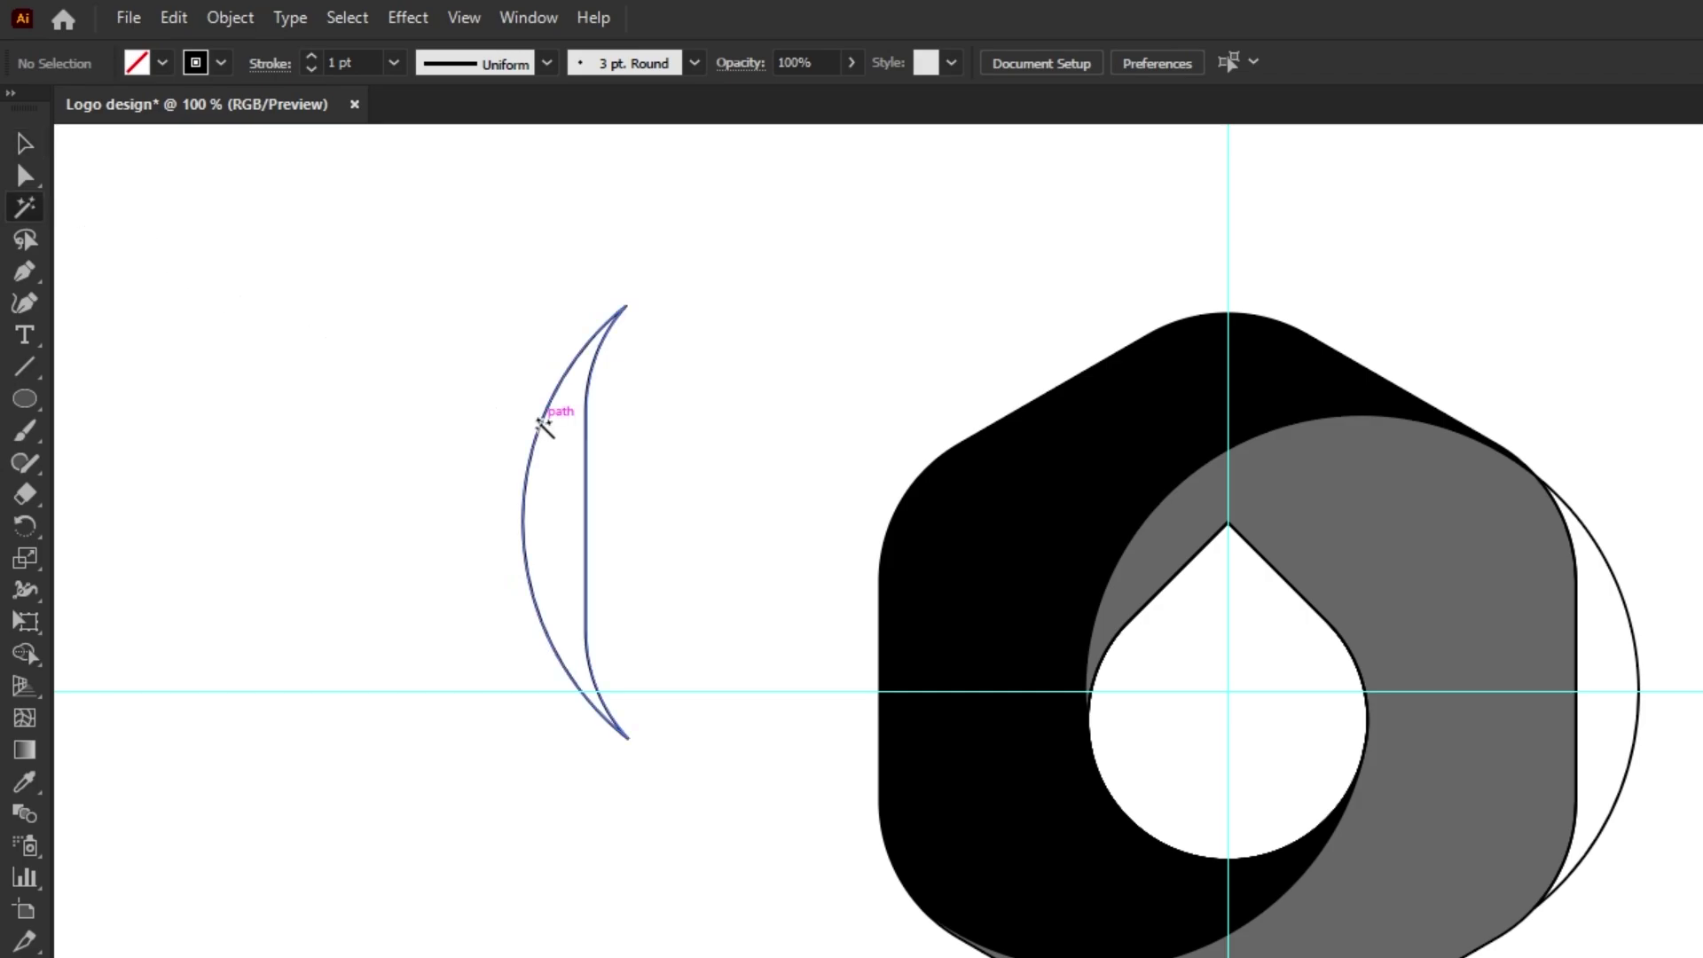
{"action": "left_click", "coordinate": [543, 419]}
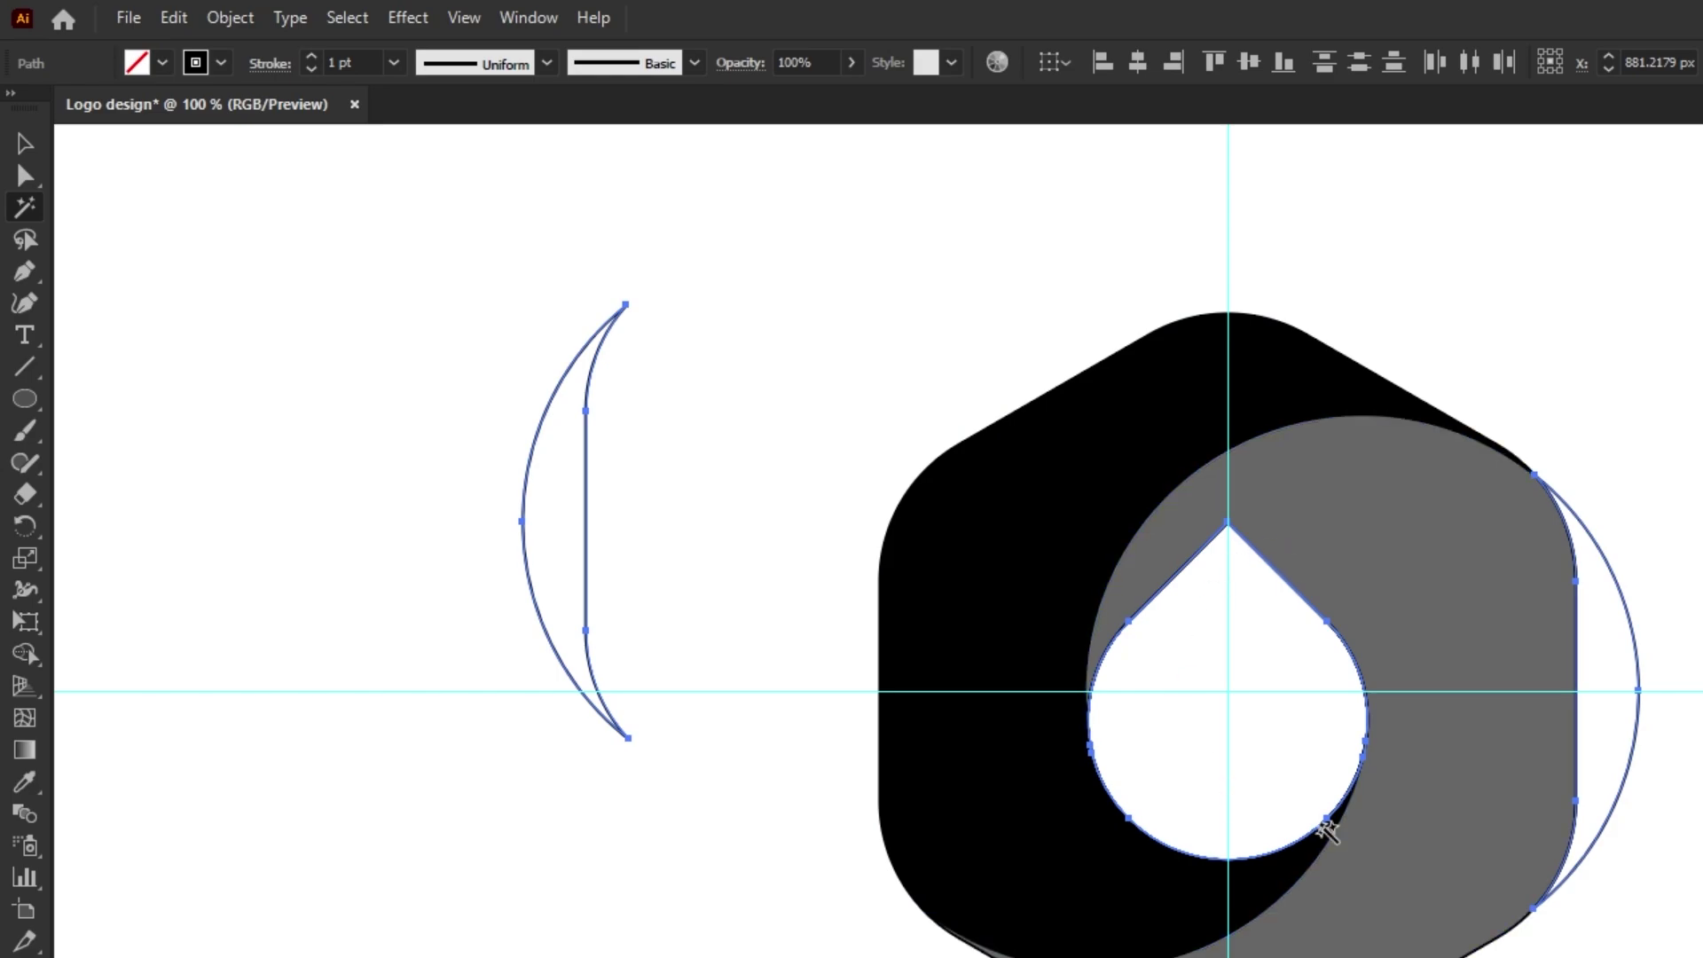
{"action": "key", "text": "Delete"}
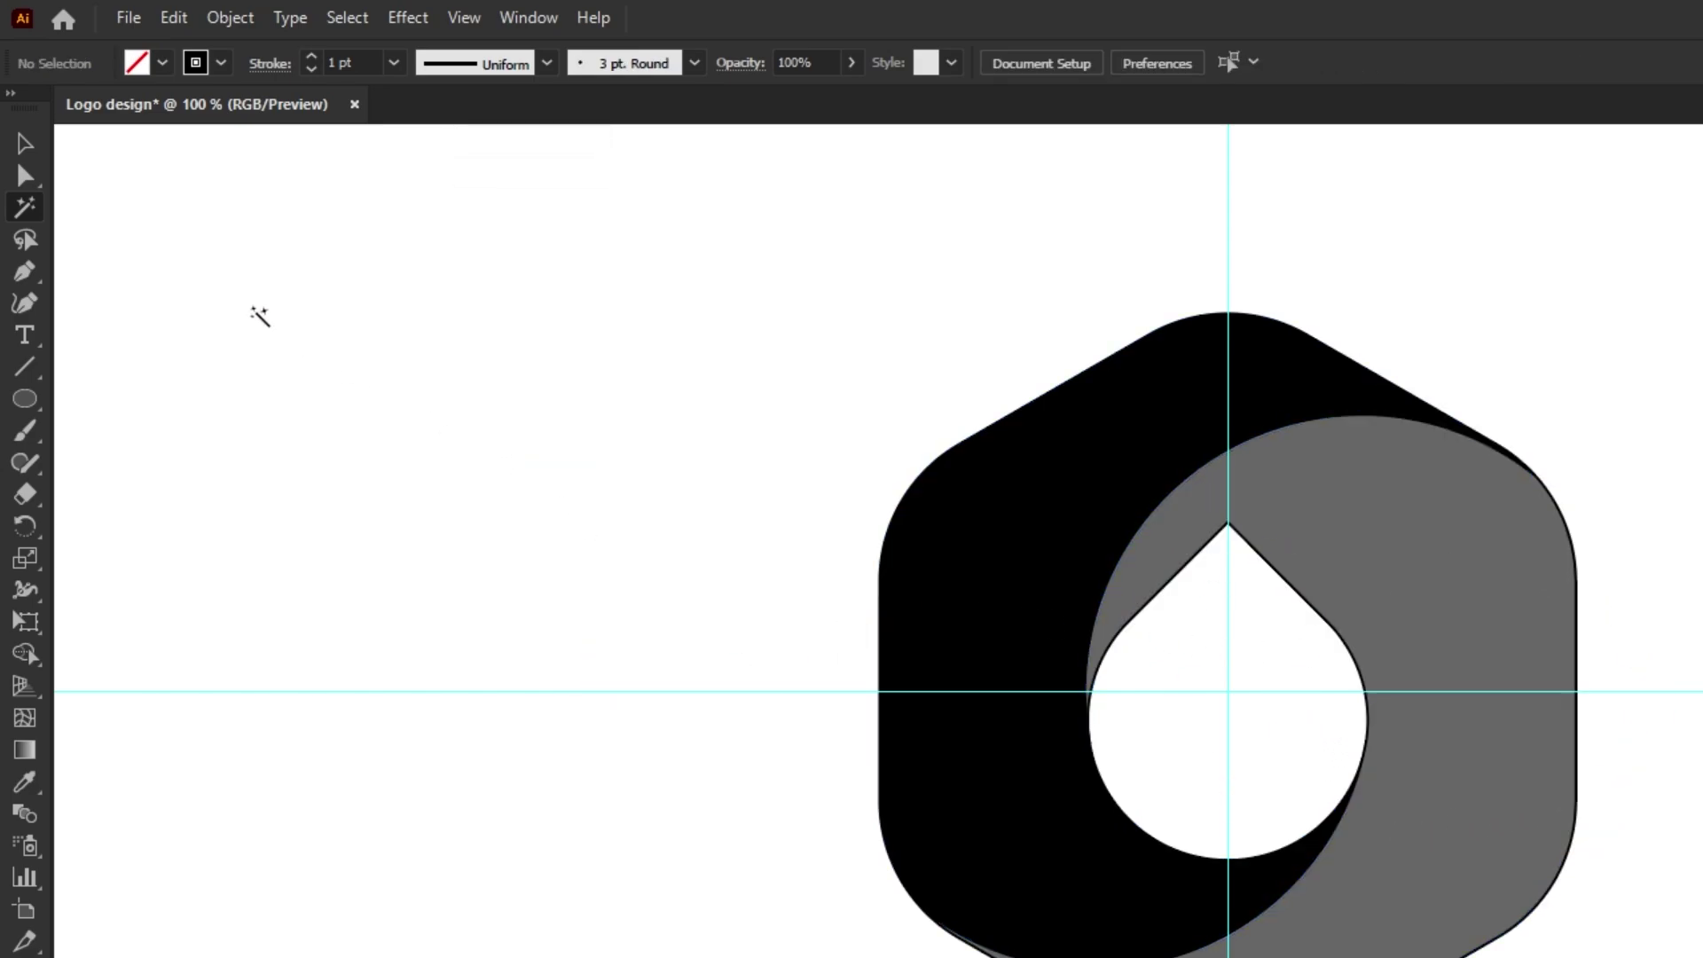
- Set the logo shapes' stroke to None, then select the black part
{"action": "left_click", "coordinate": [25, 144]}
{"action": "left_click_drag", "start_coordinate": [847, 310], "coordinate": [1208, 631]}
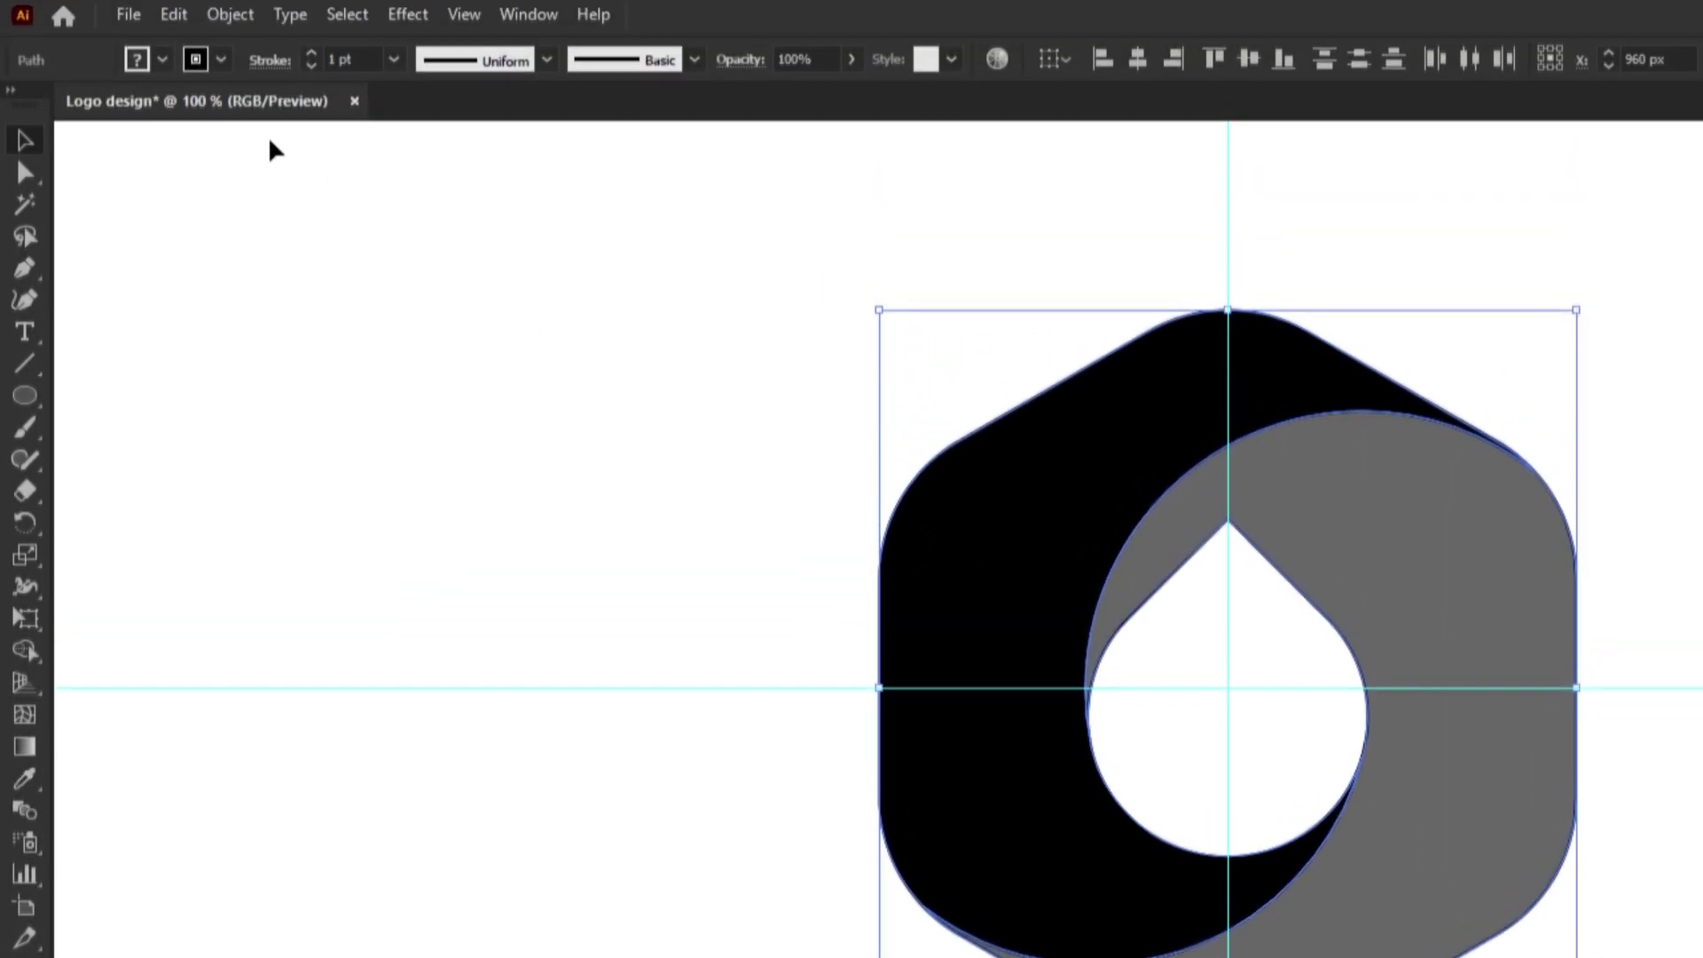
{"action": "left_click", "coordinate": [221, 62]}
{"action": "left_click", "coordinate": [16, 107]}
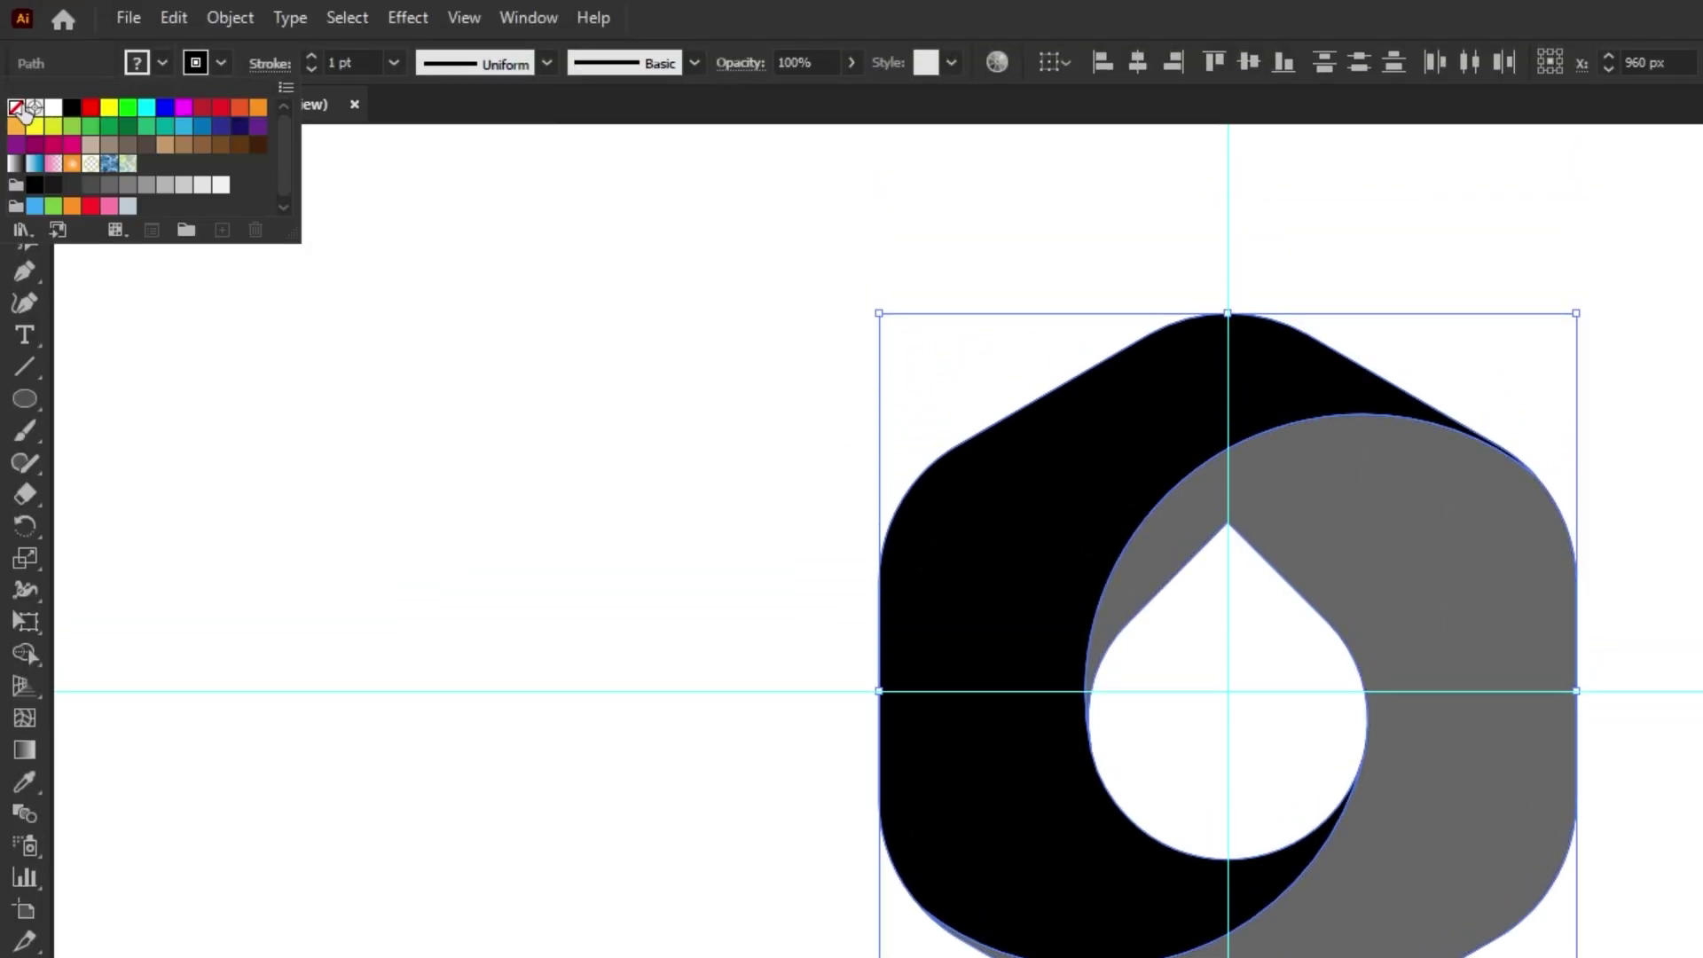
{"action": "left_click", "coordinate": [589, 361]}
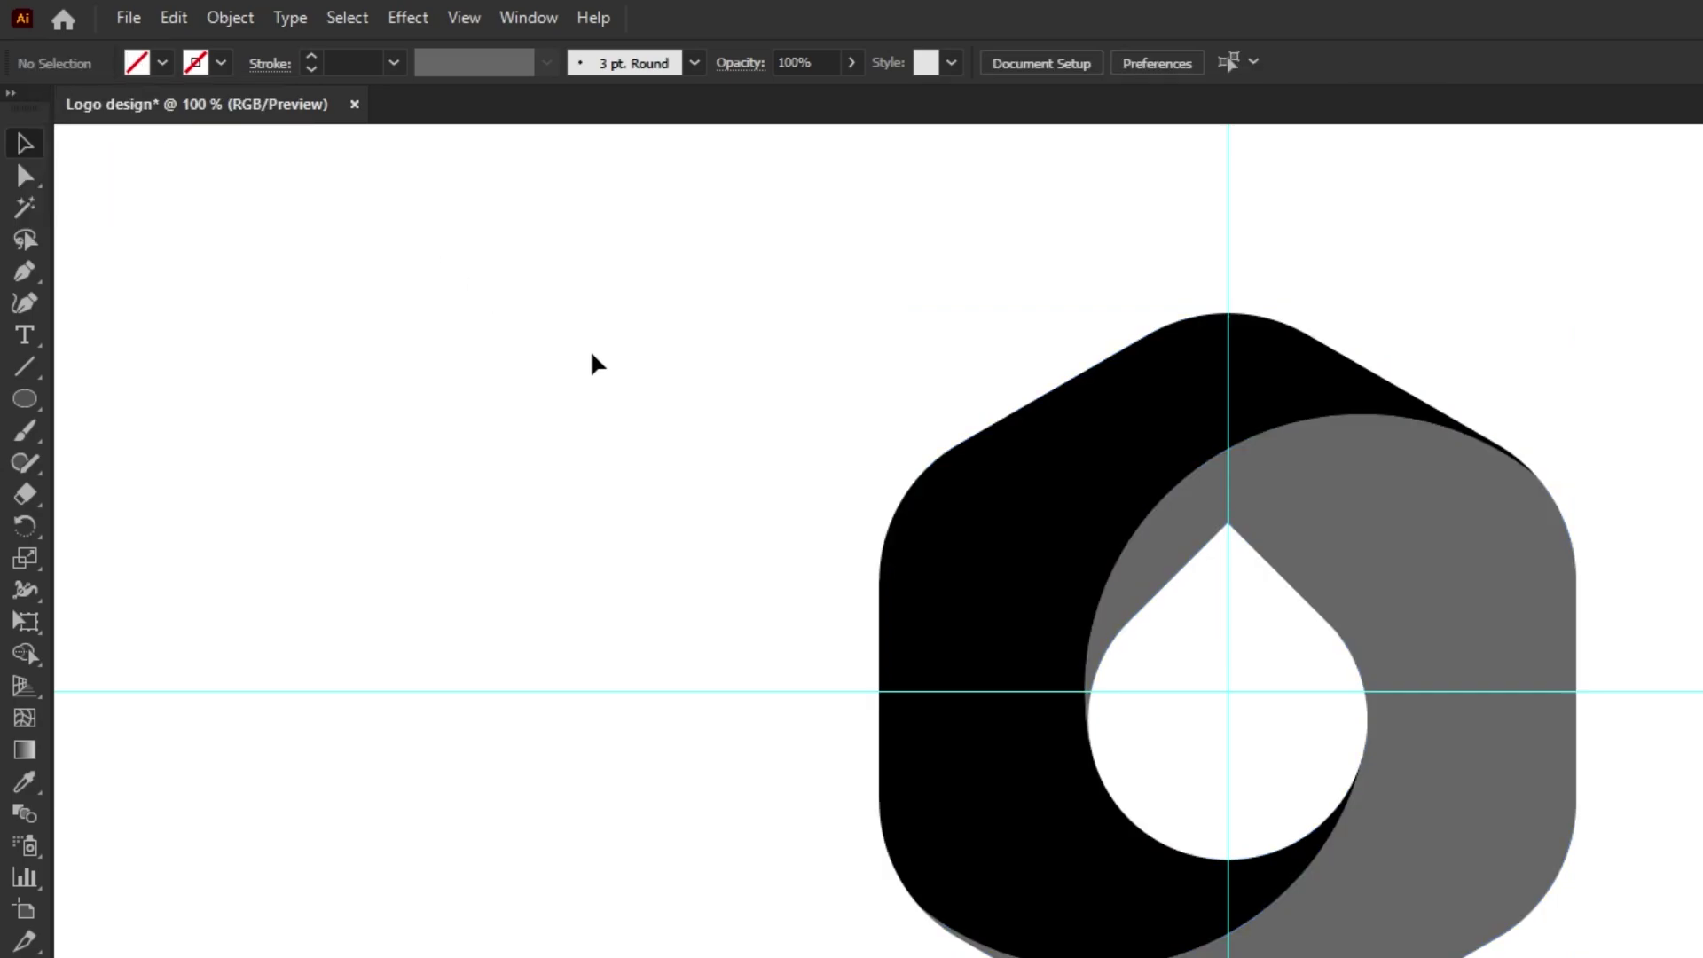
{"action": "left_click", "coordinate": [945, 543]}
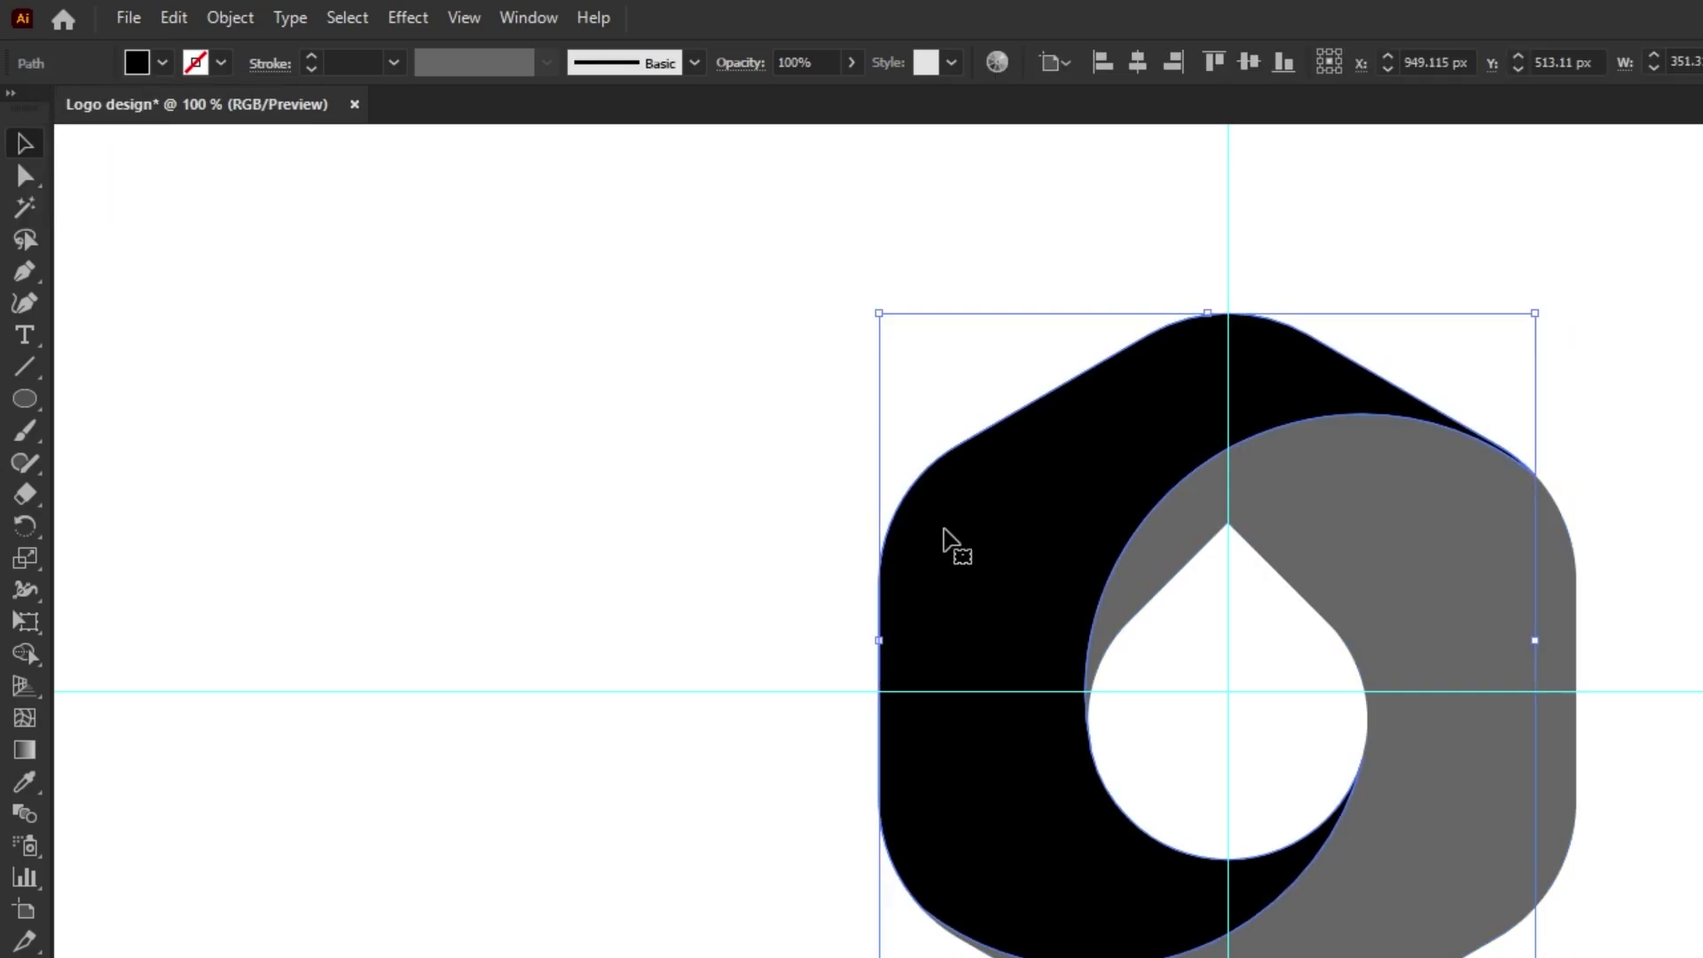
- Apply the White, Black preset gradient to the black crescent from the Gradient panel
{"action": "left_click", "coordinate": [532, 19]}
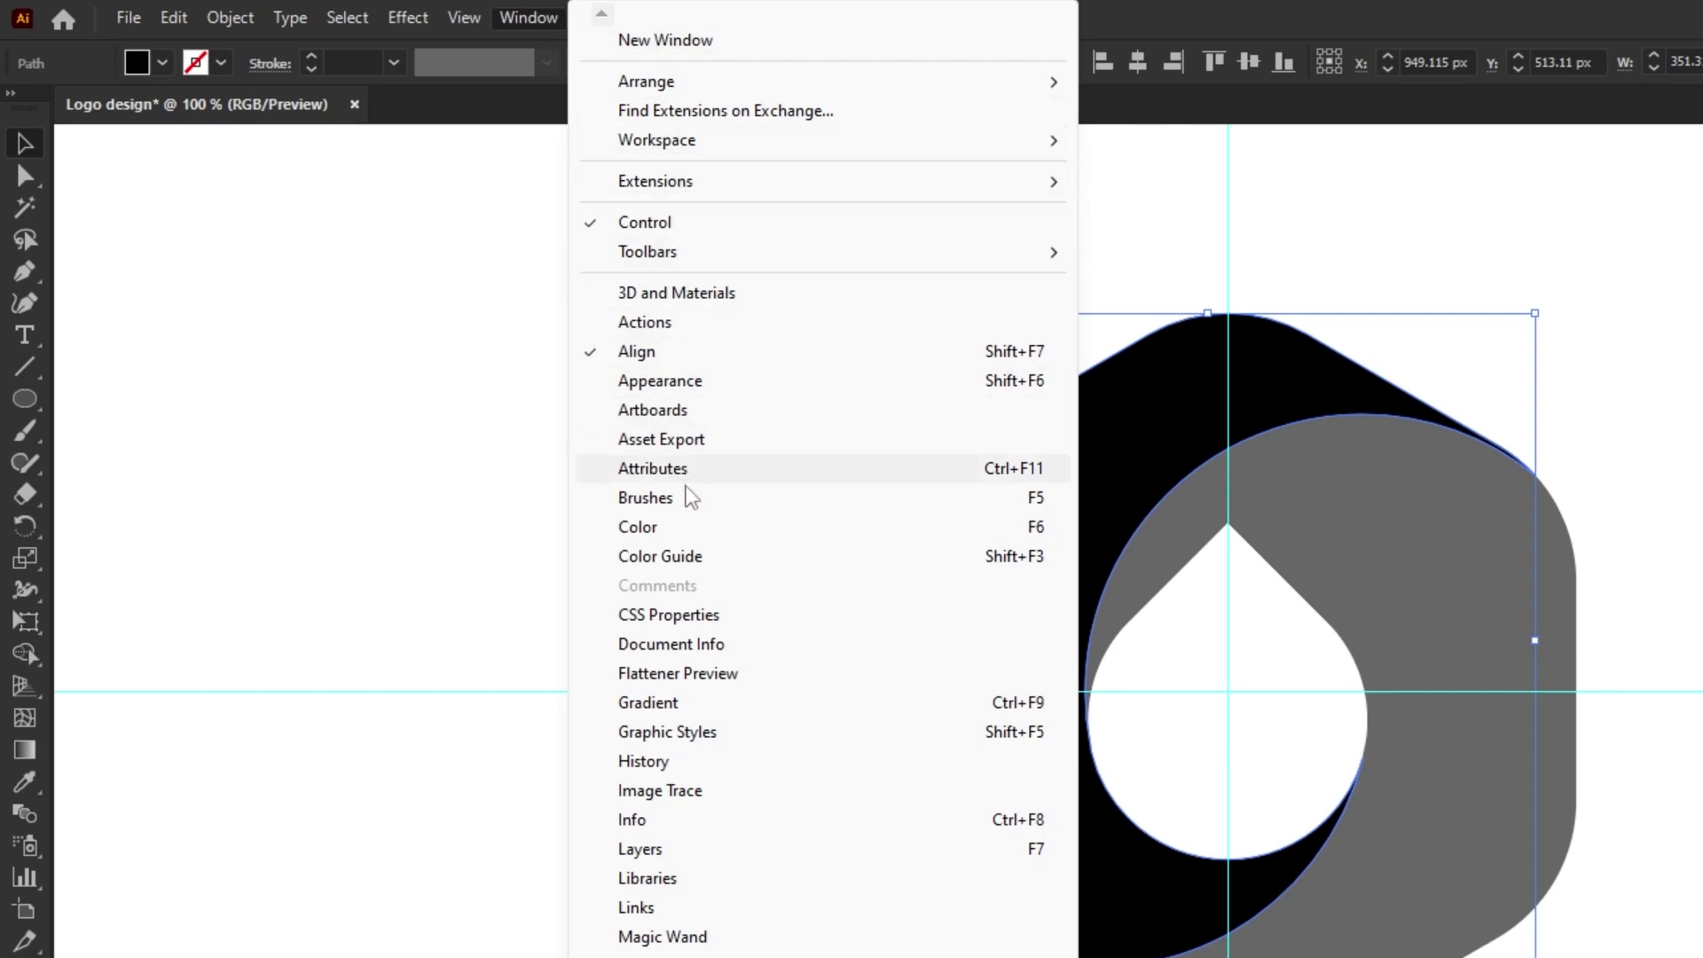
{"action": "left_click", "coordinate": [689, 705]}
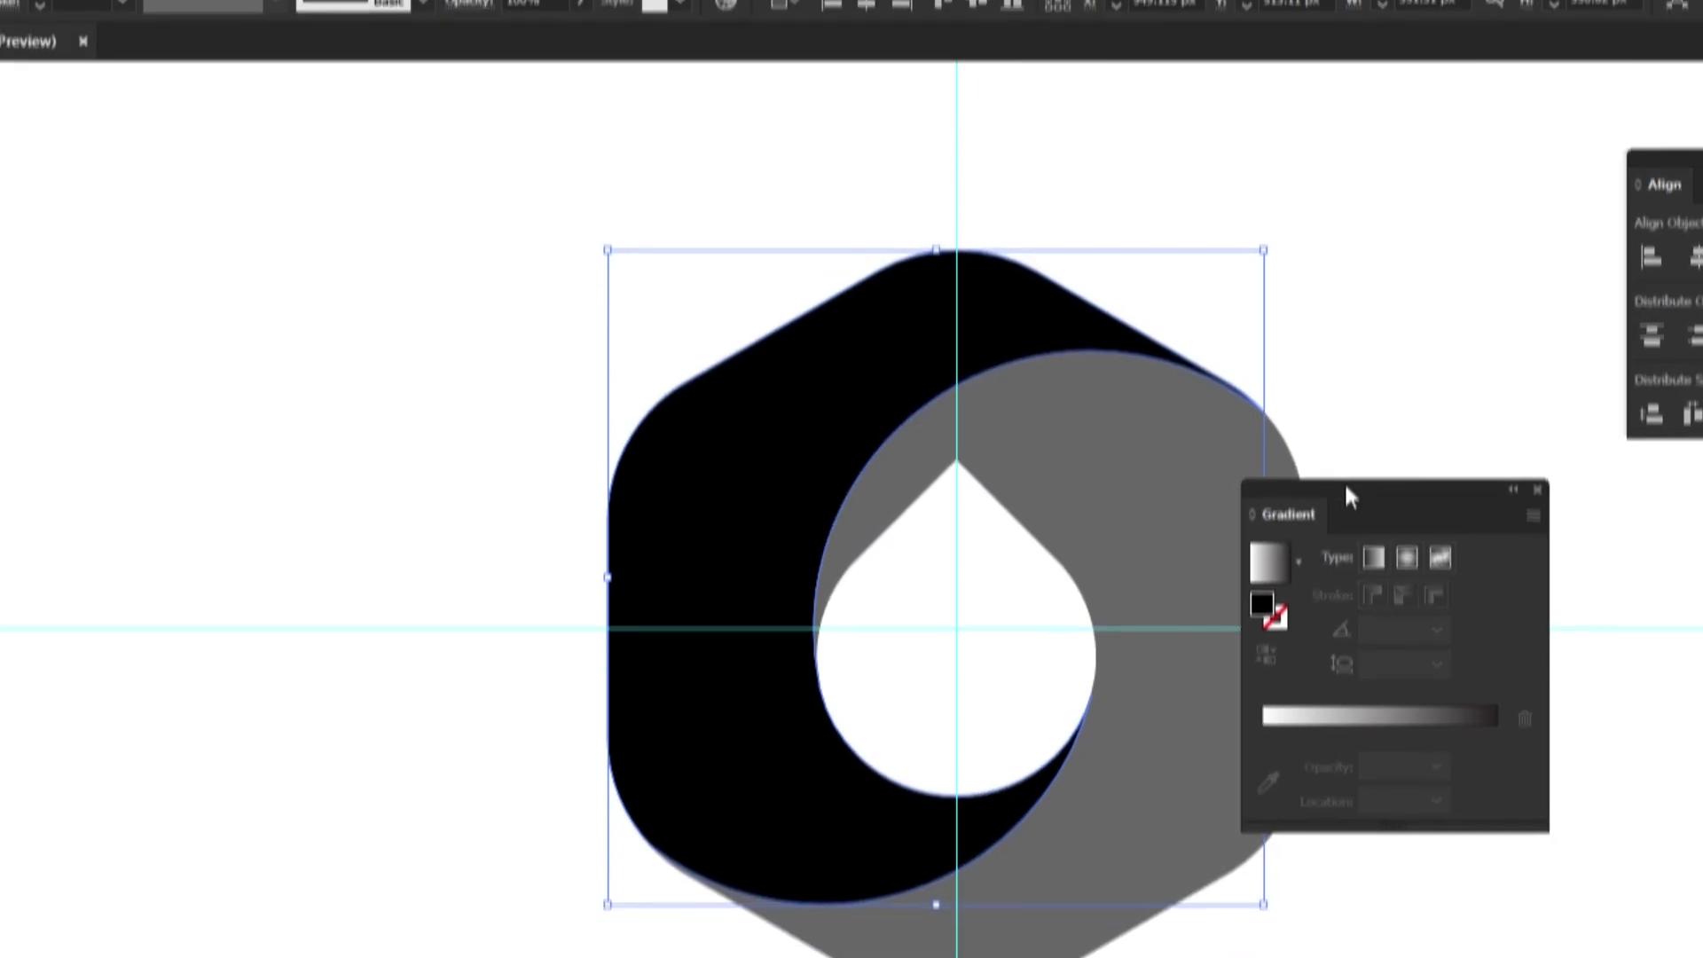
{"action": "left_click_drag", "start_coordinate": [1311, 553], "coordinate": [1263, 373]}
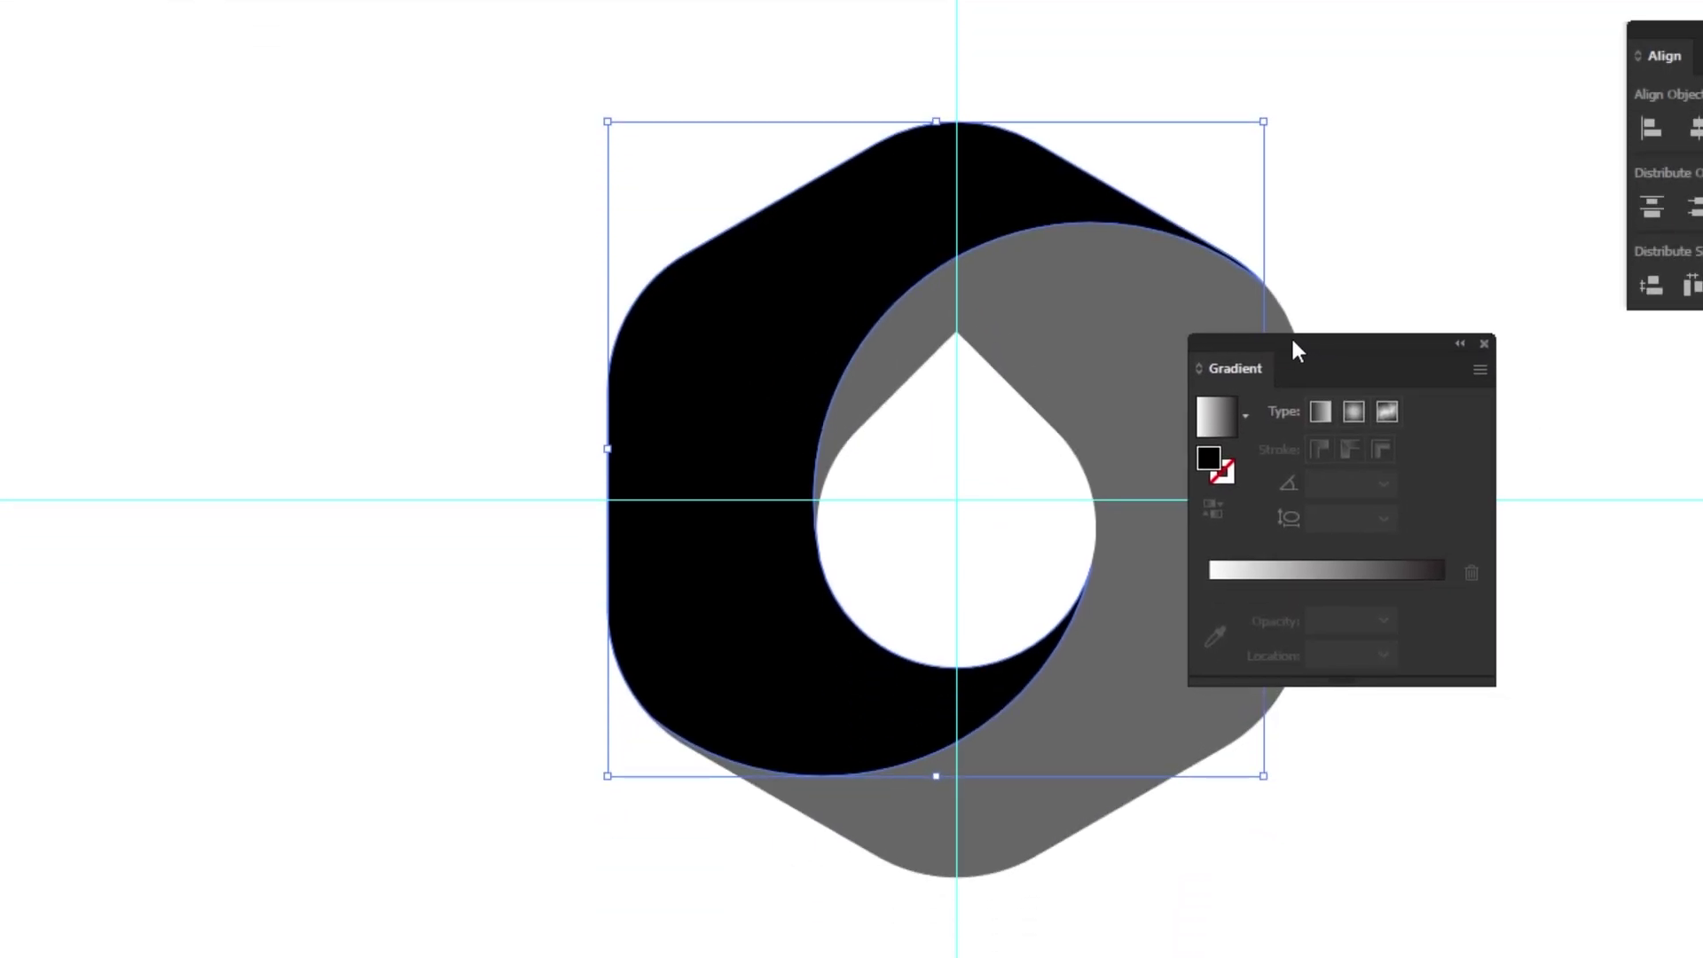
{"action": "left_click", "coordinate": [1242, 406]}
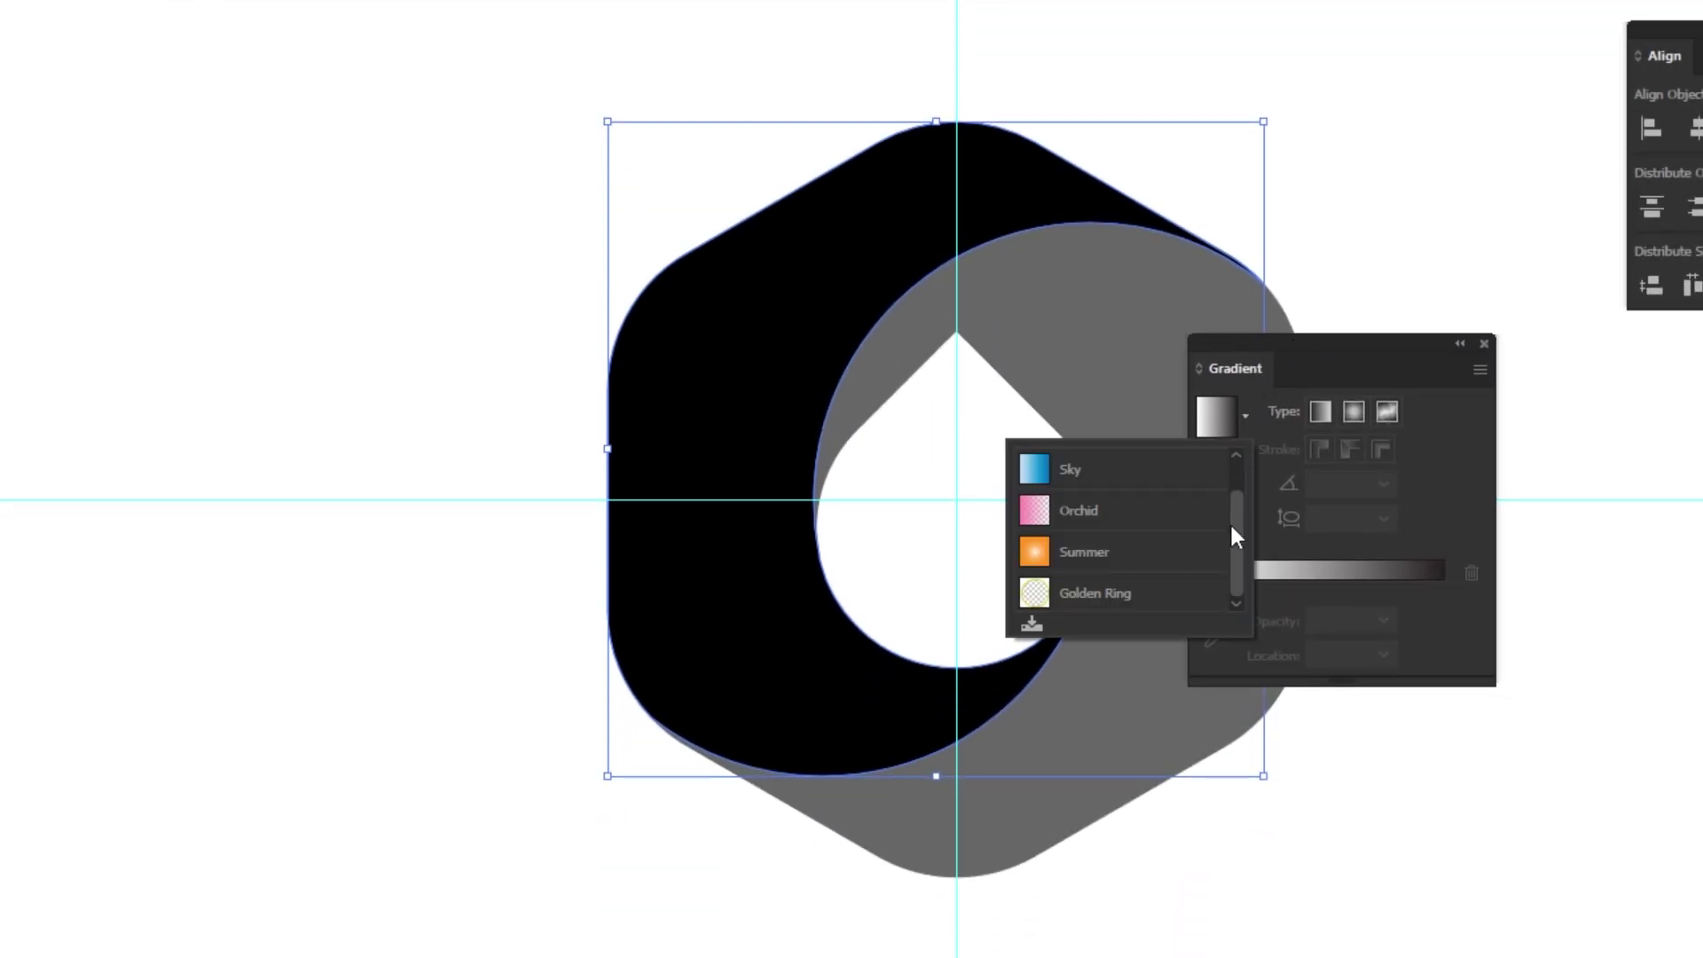
{"action": "left_click_drag", "start_coordinate": [1237, 537], "coordinate": [1236, 476]}
{"action": "left_click", "coordinate": [1175, 474]}
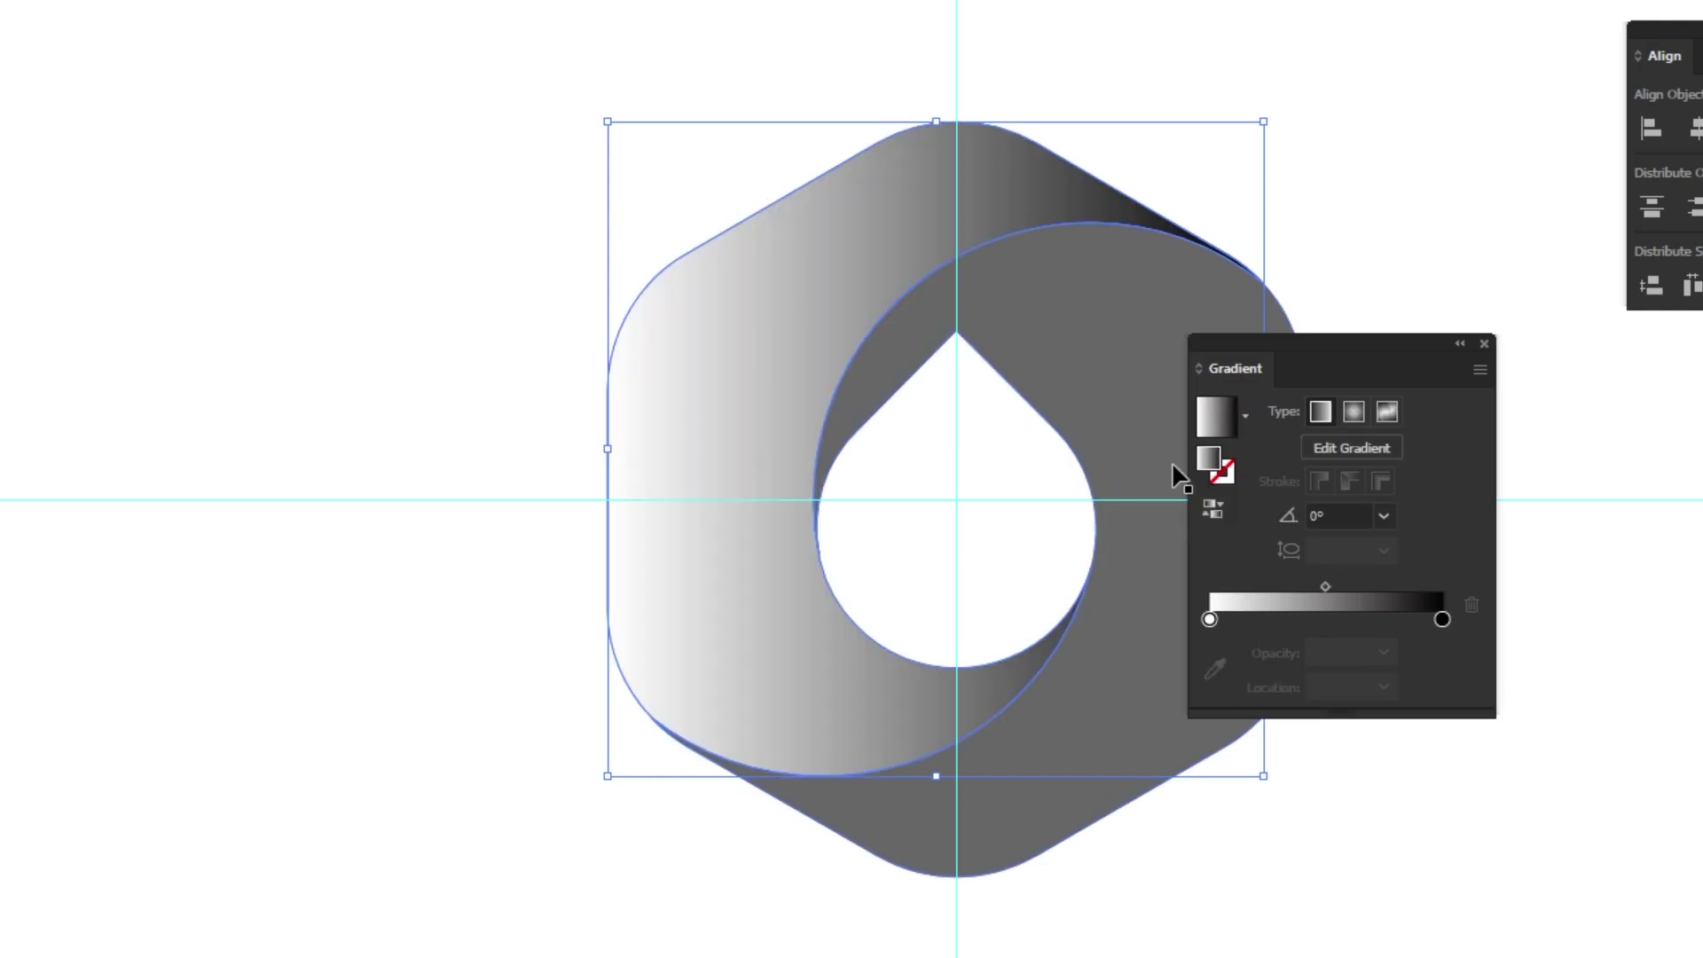
- Set the gradient's start stop to pale pink R 245, G 200, B 211
{"action": "double_click", "coordinate": [1209, 620]}
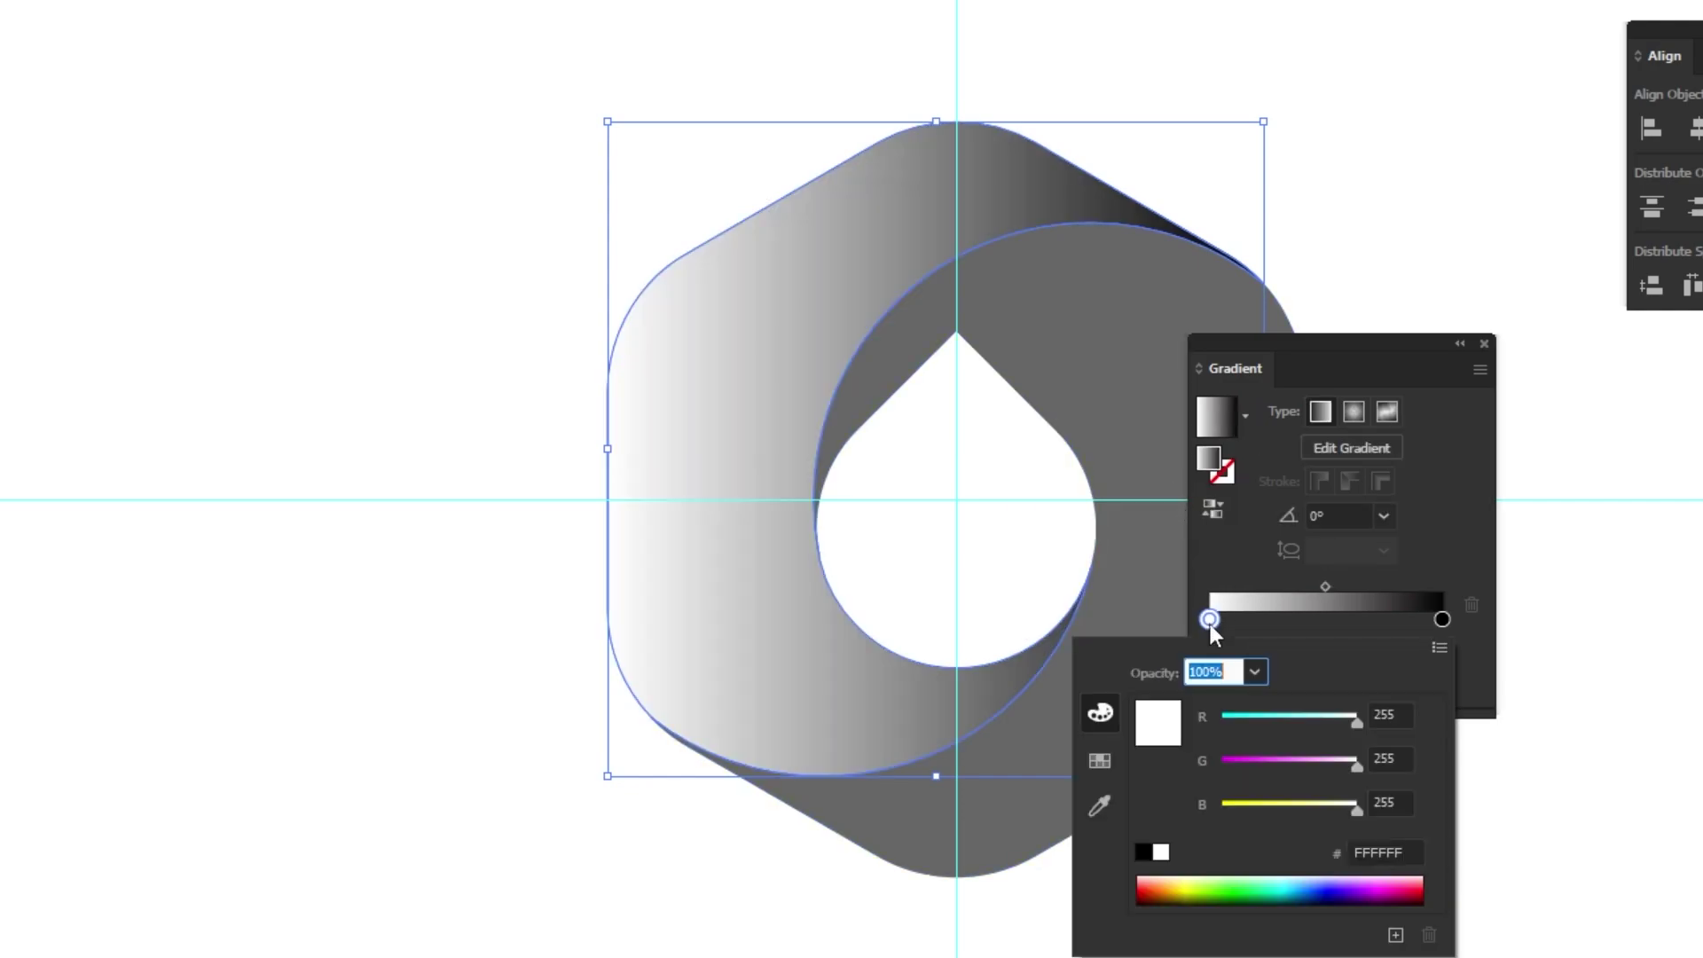
{"action": "left_click", "coordinate": [1100, 760]}
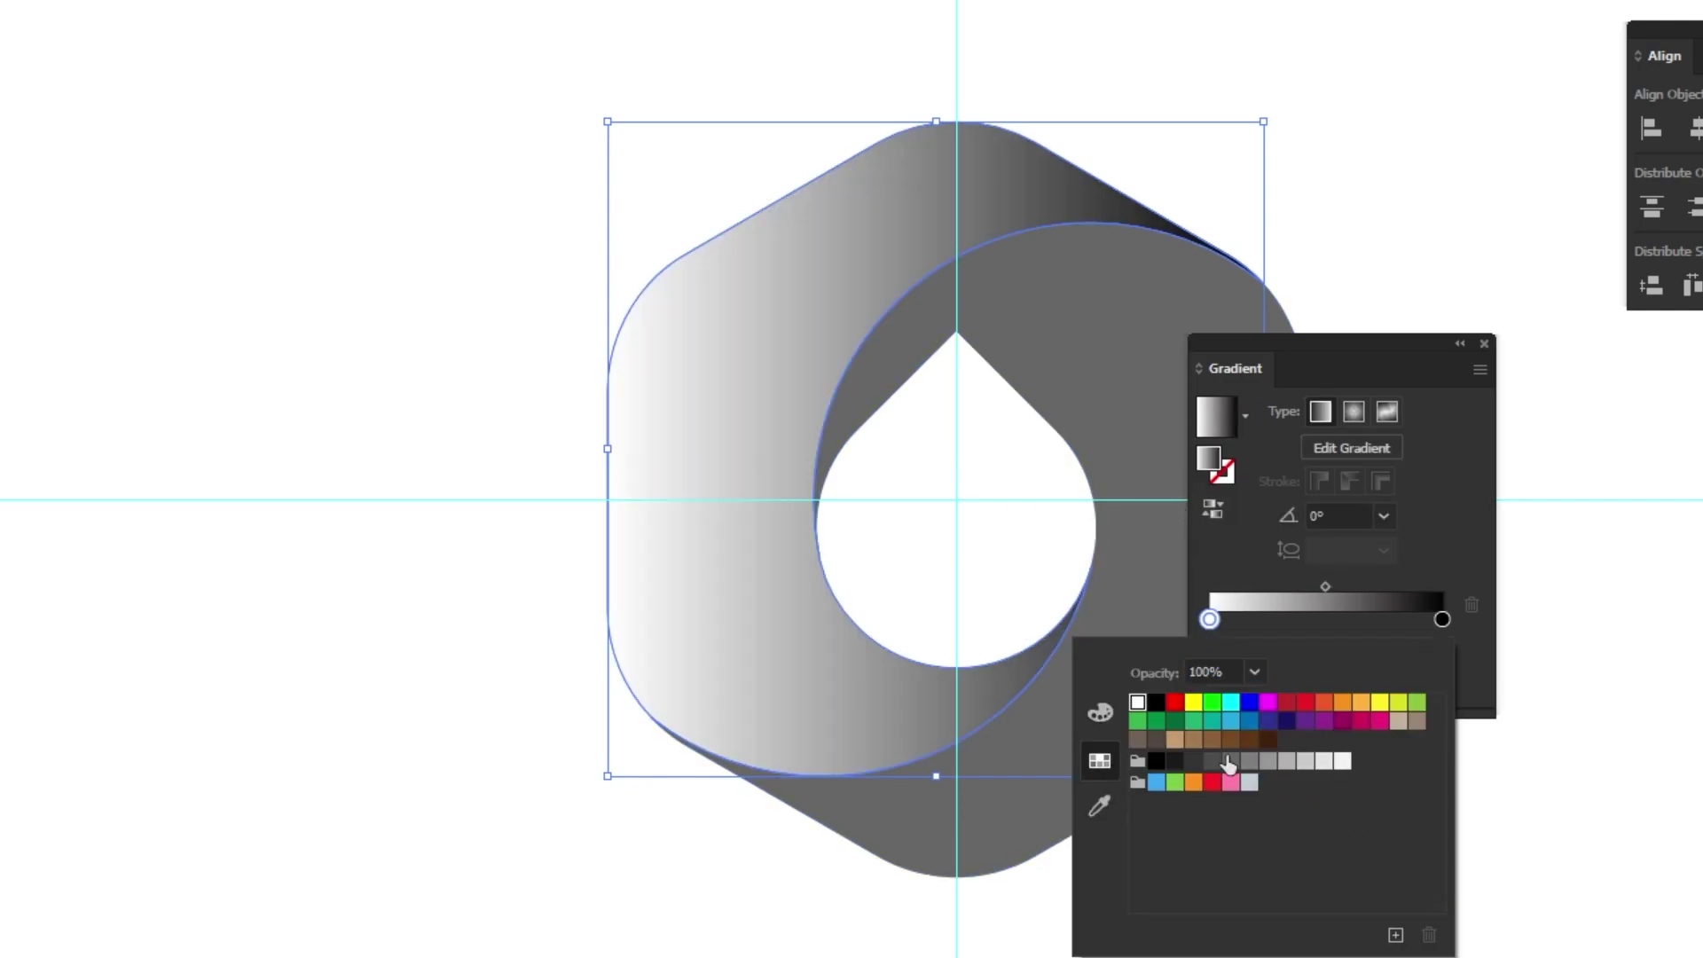
{"action": "left_click", "coordinate": [1109, 715]}
{"action": "double_click", "coordinate": [1396, 710]}
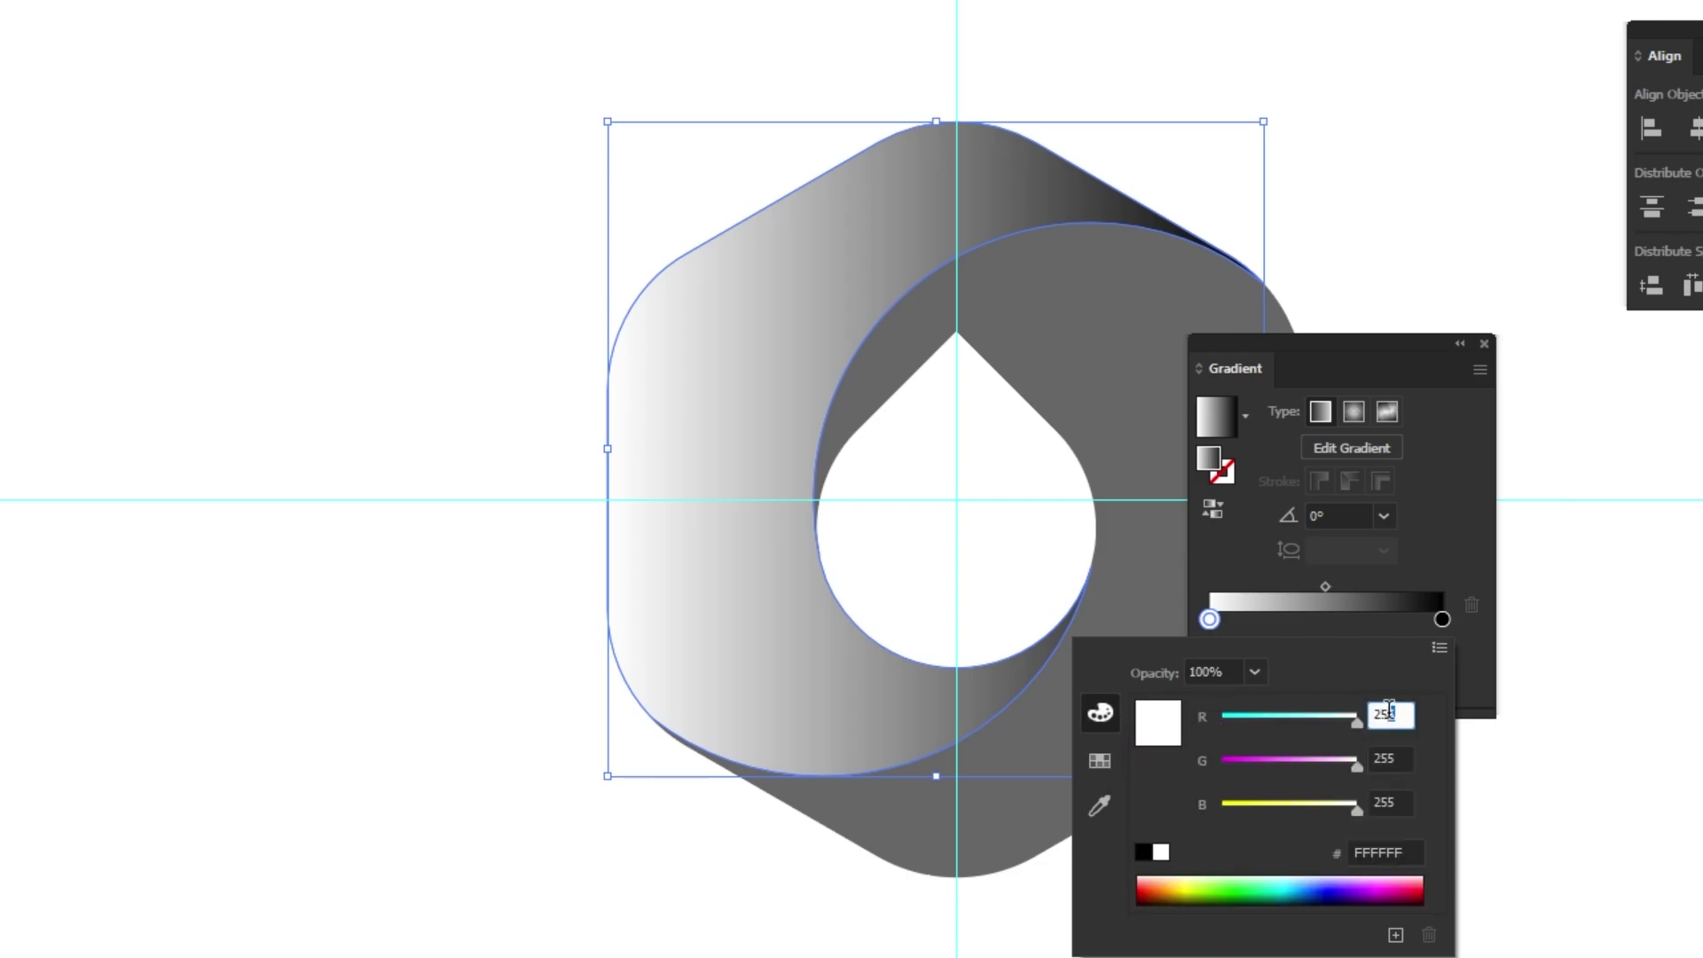
{"action": "type", "text": "245"}
{"action": "double_click", "coordinate": [1387, 758]}
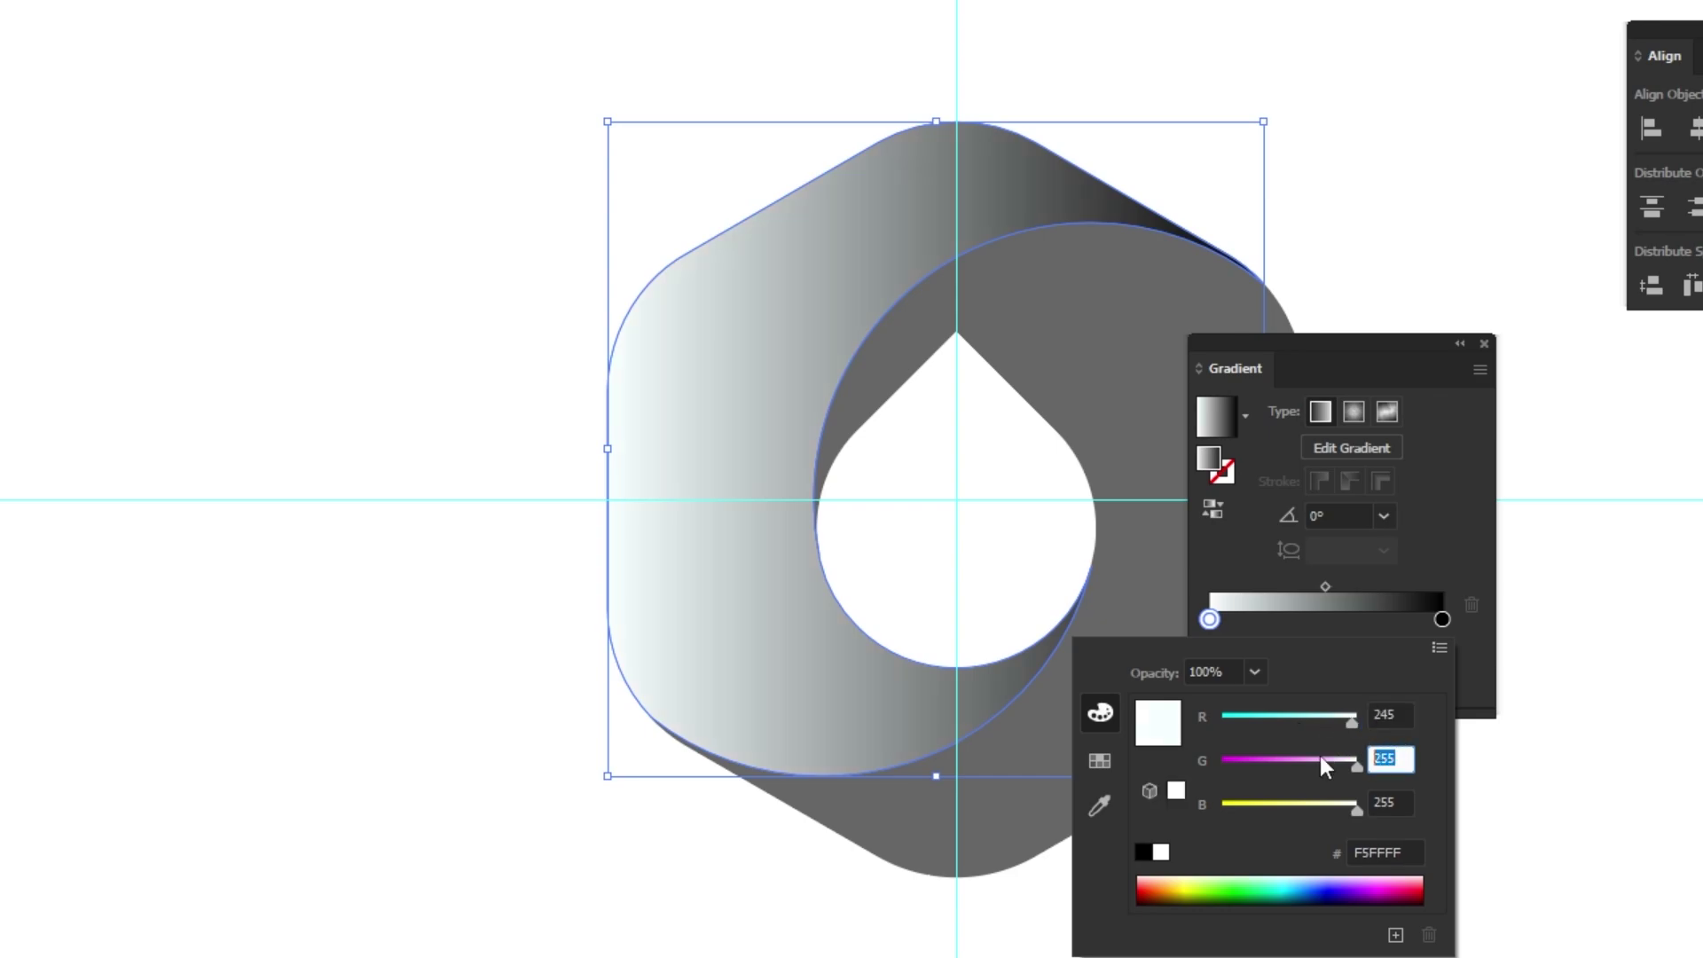
{"action": "type", "text": "200"}
{"action": "double_click", "coordinate": [1398, 800]}
{"action": "type", "text": "211"}
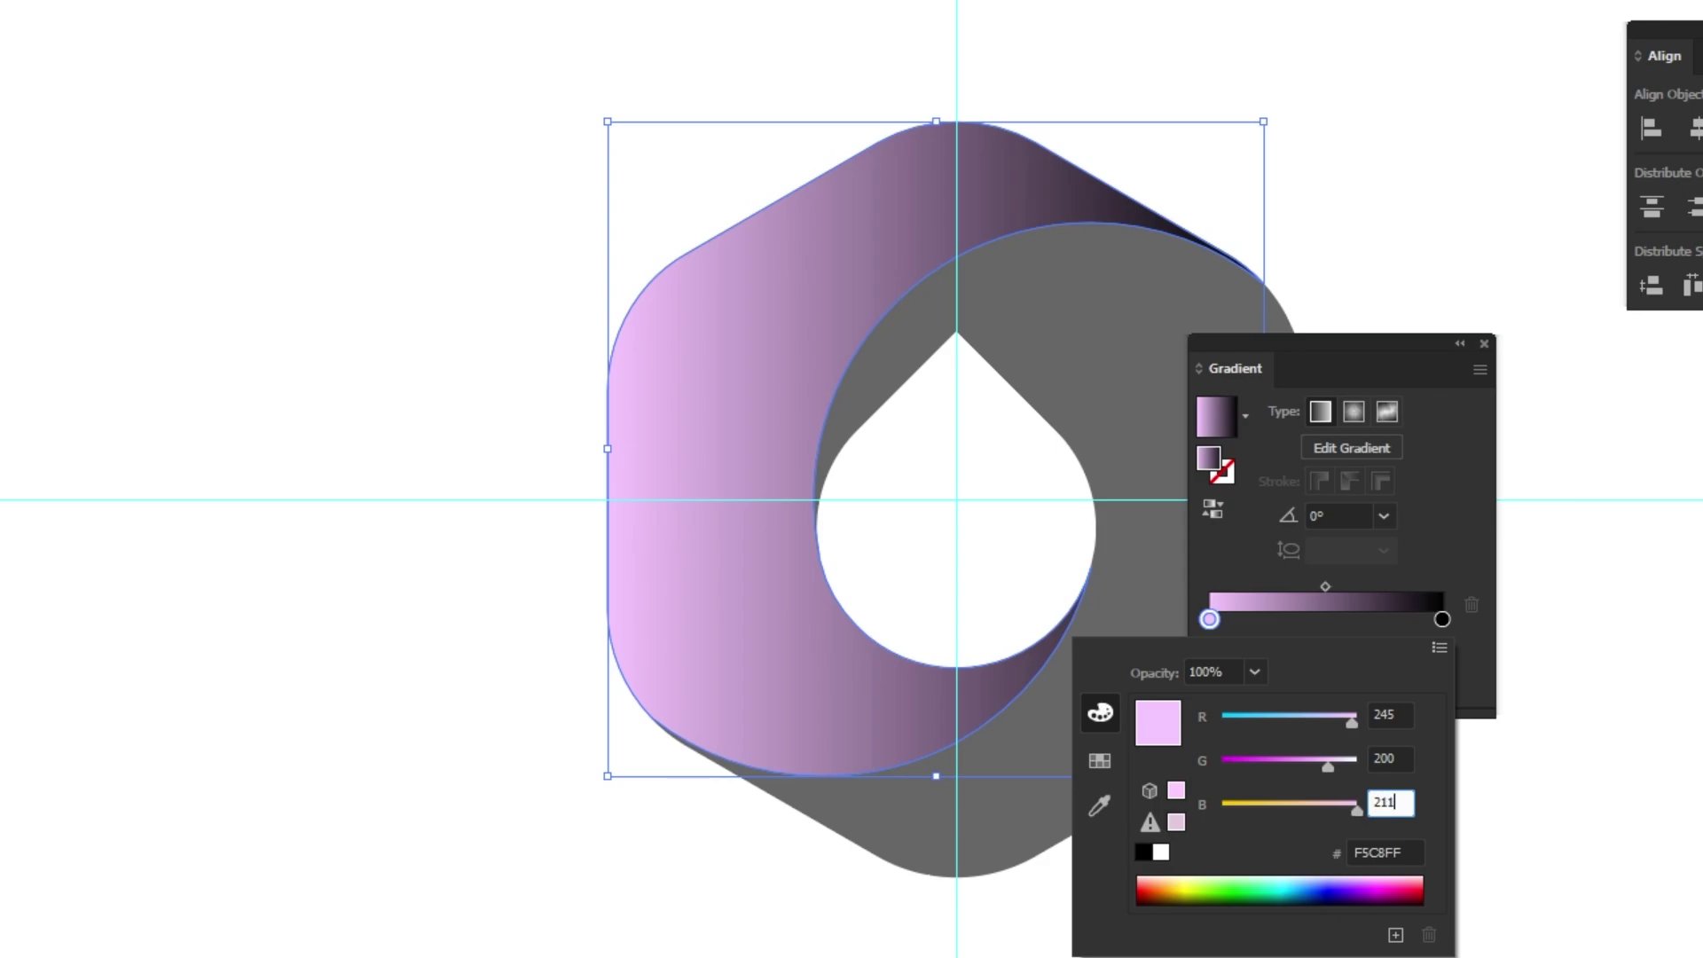
{"action": "left_click", "coordinate": [1471, 683]}
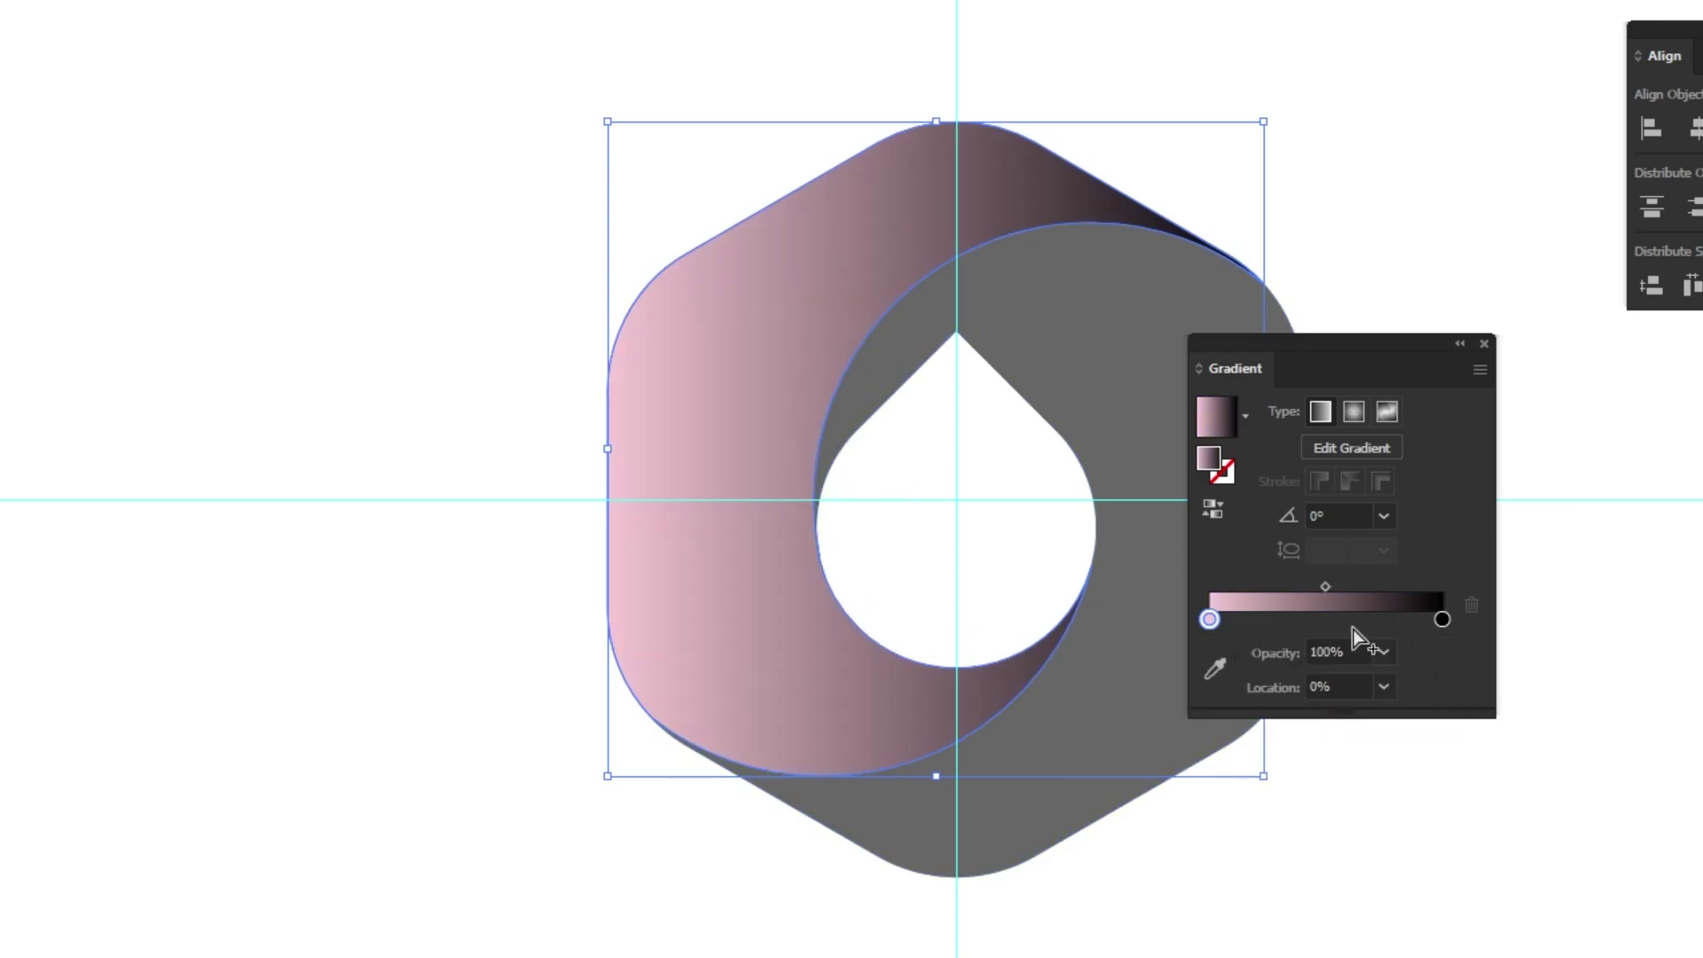
- Set the gradient's end stop to magenta R 218, G 70, B 128
{"action": "double_click", "coordinate": [1441, 620]}
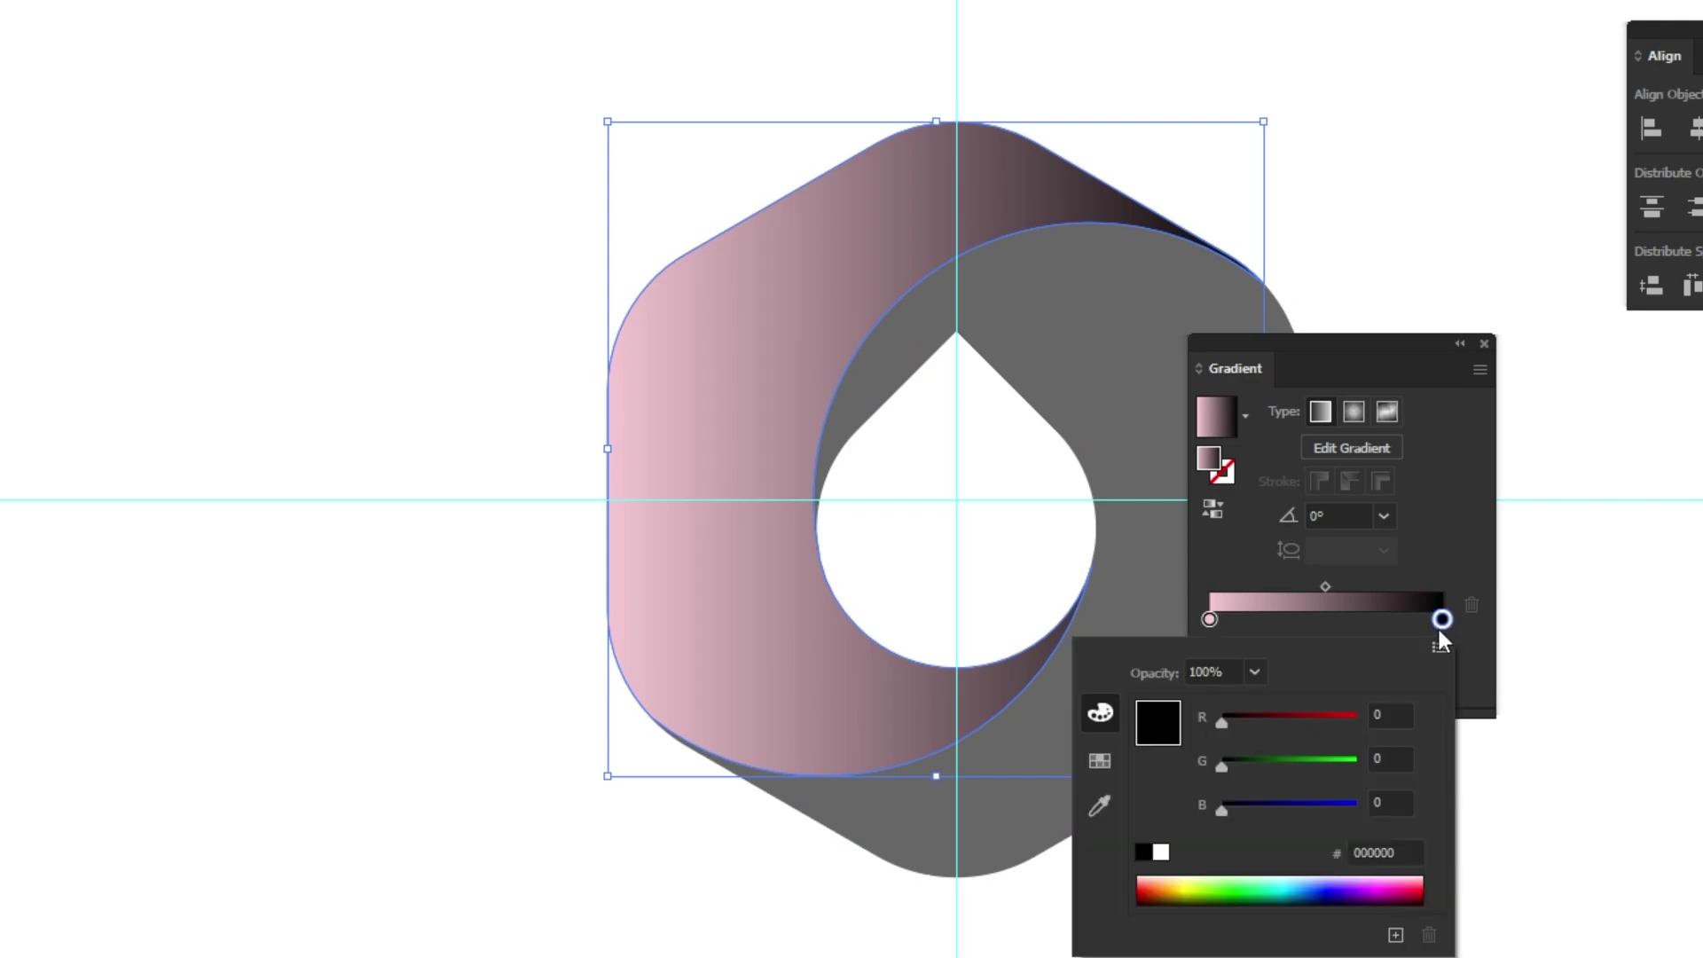
{"action": "left_click", "coordinate": [1402, 714]}
{"action": "type", "text": "218"}
{"action": "left_click", "coordinate": [1380, 756]}
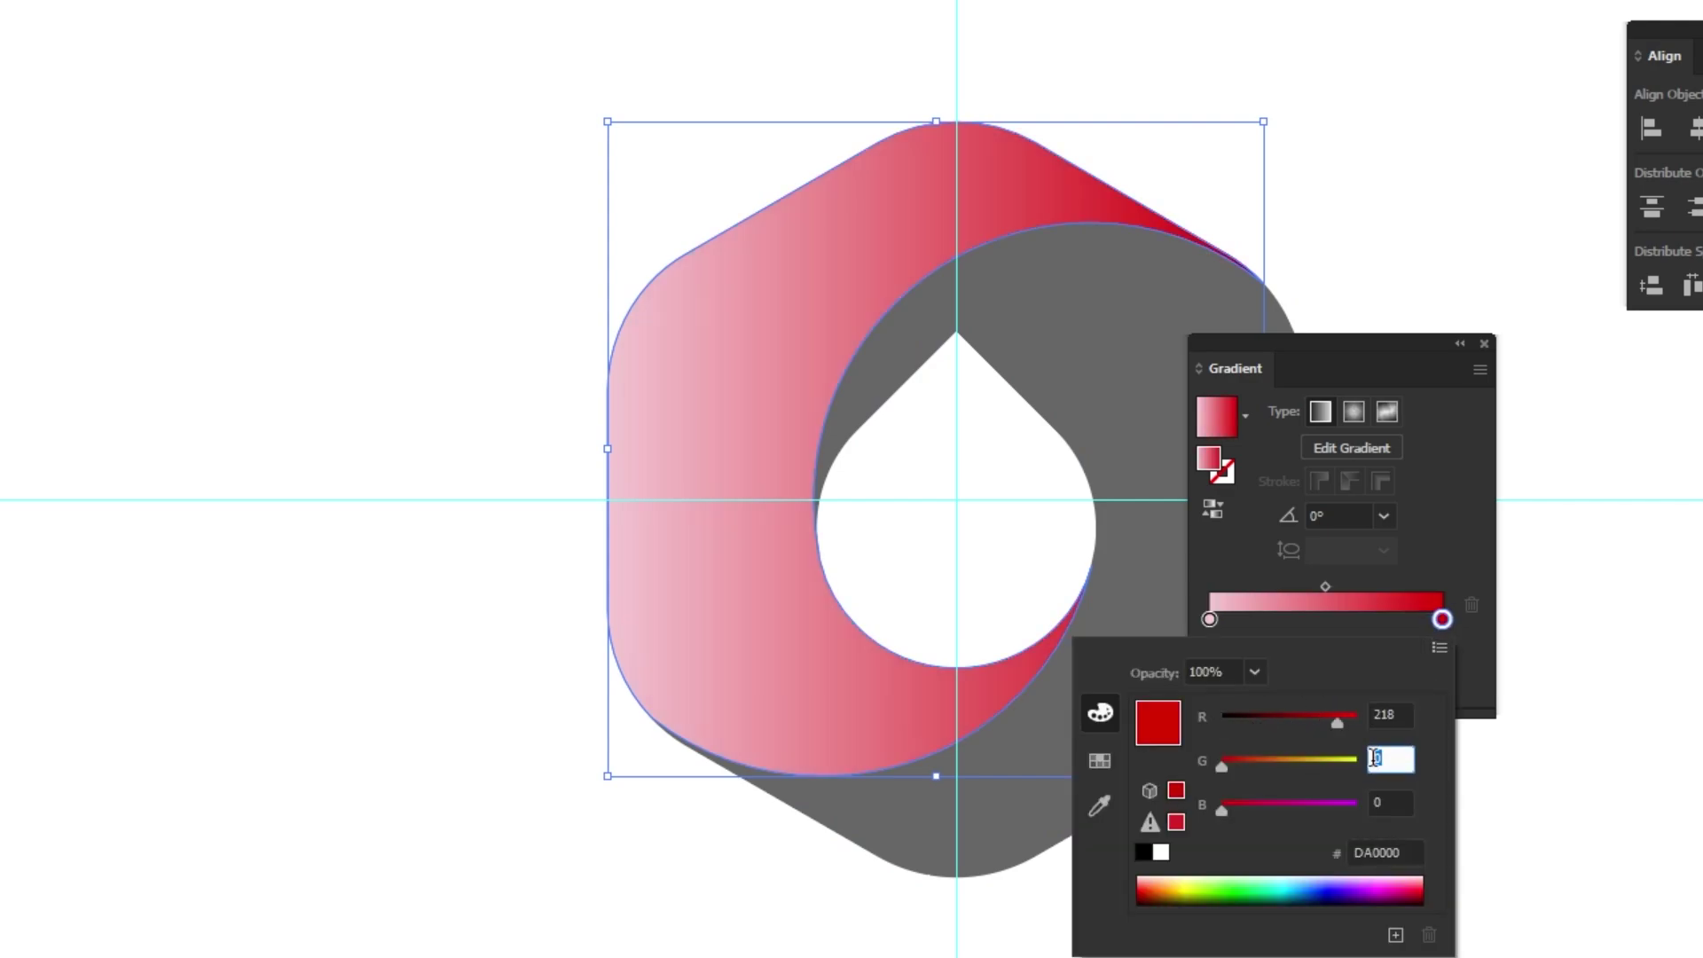
{"action": "type", "text": "70"}
{"action": "left_click", "coordinate": [1386, 802]}
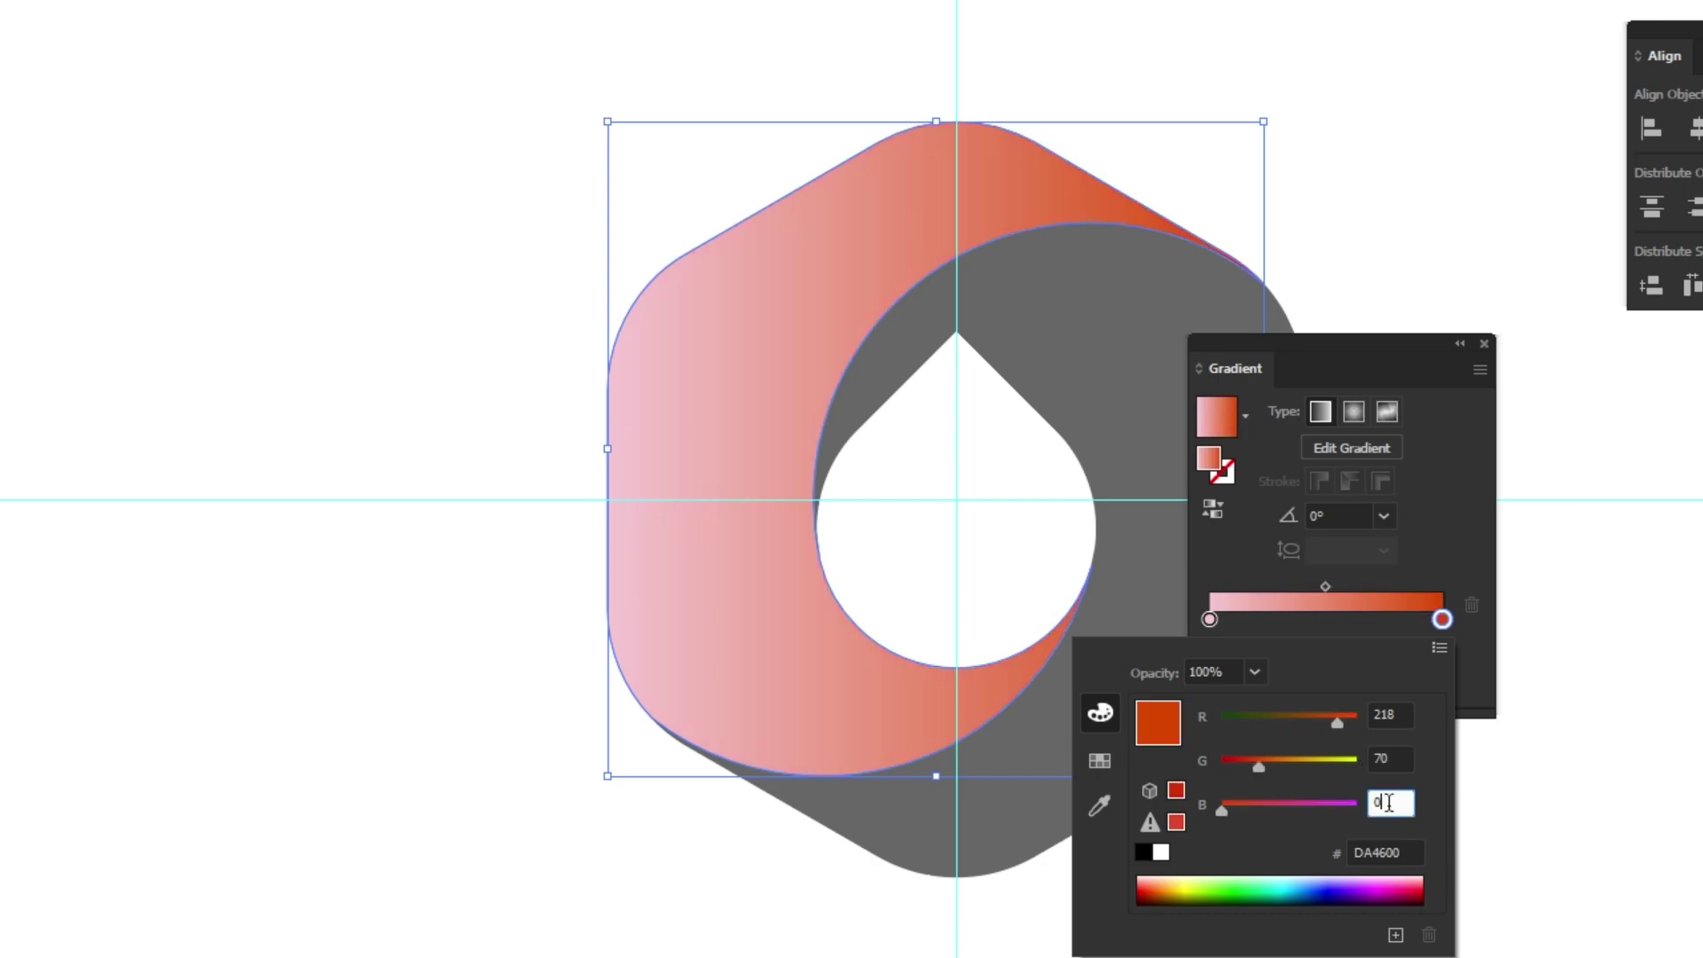
{"action": "type", "text": "128"}
{"action": "left_click", "coordinate": [1466, 683]}
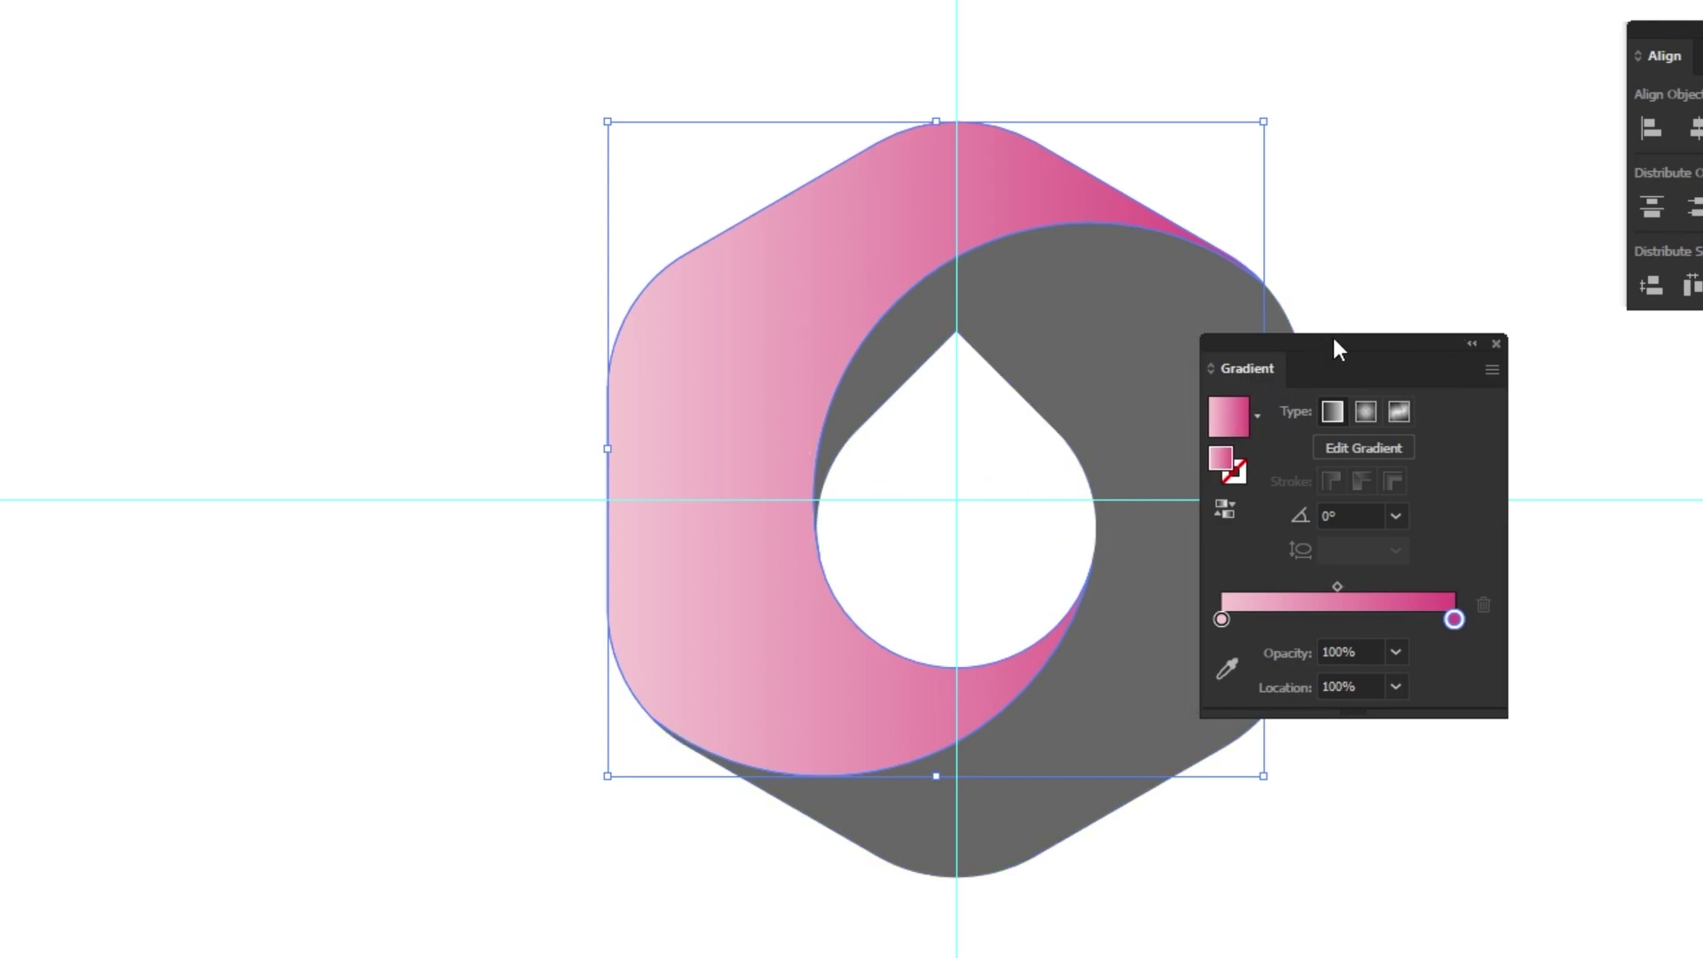
{"action": "left_click_drag", "start_coordinate": [1313, 364], "coordinate": [1464, 357]}
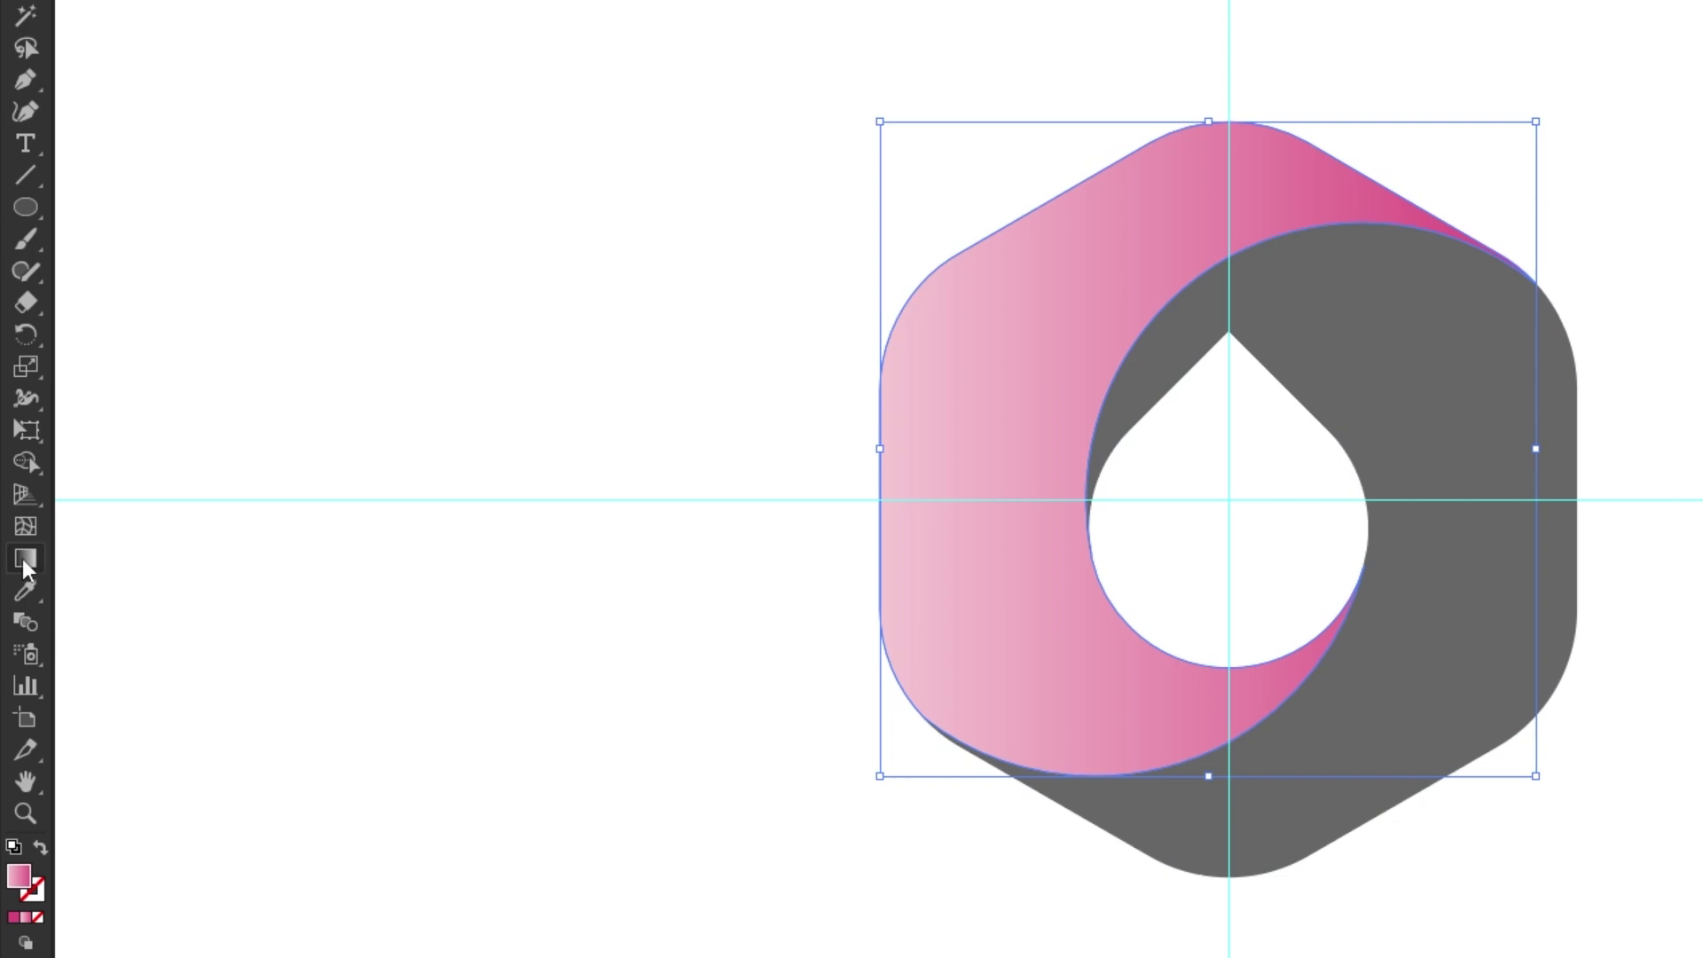
- Drag the gradient with the Gradient tool to run from pale pink at top to magenta at bottom
{"action": "left_click", "coordinate": [23, 559]}
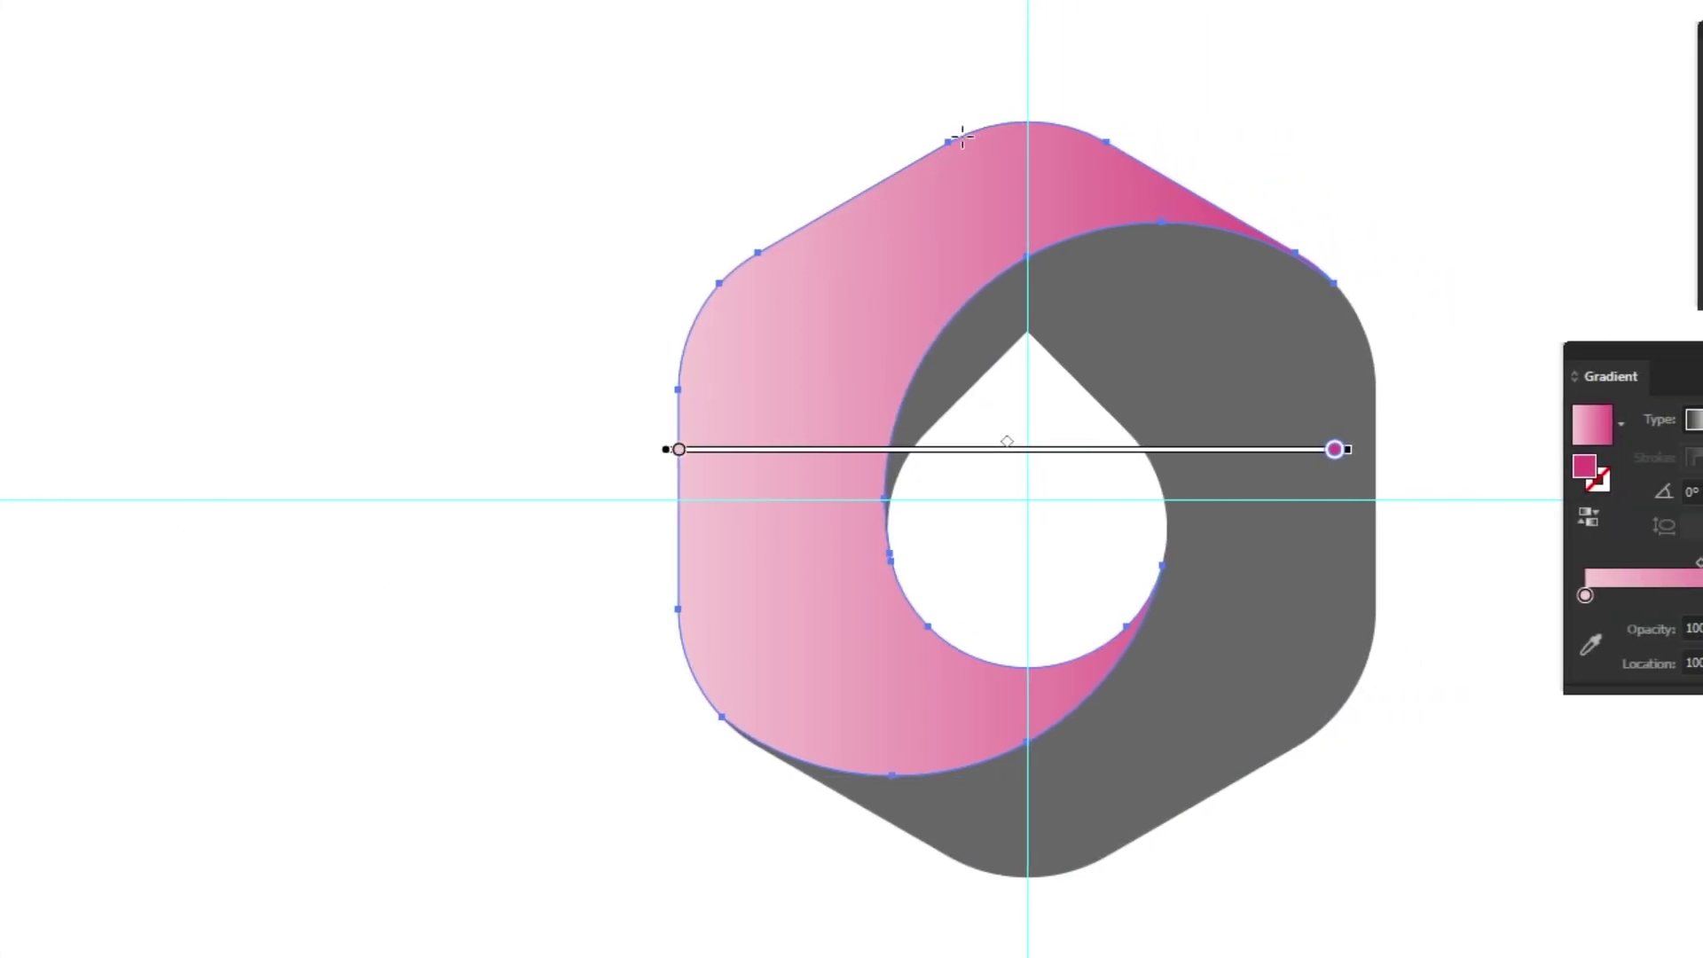
{"action": "mouse_move", "coordinate": [896, 153]}
{"action": "left_mouse_down"}
{"action": "mouse_move", "coordinate": [913, 639]}
{"action": "mouse_move", "coordinate": [1084, 720]}
{"action": "left_mouse_up"}
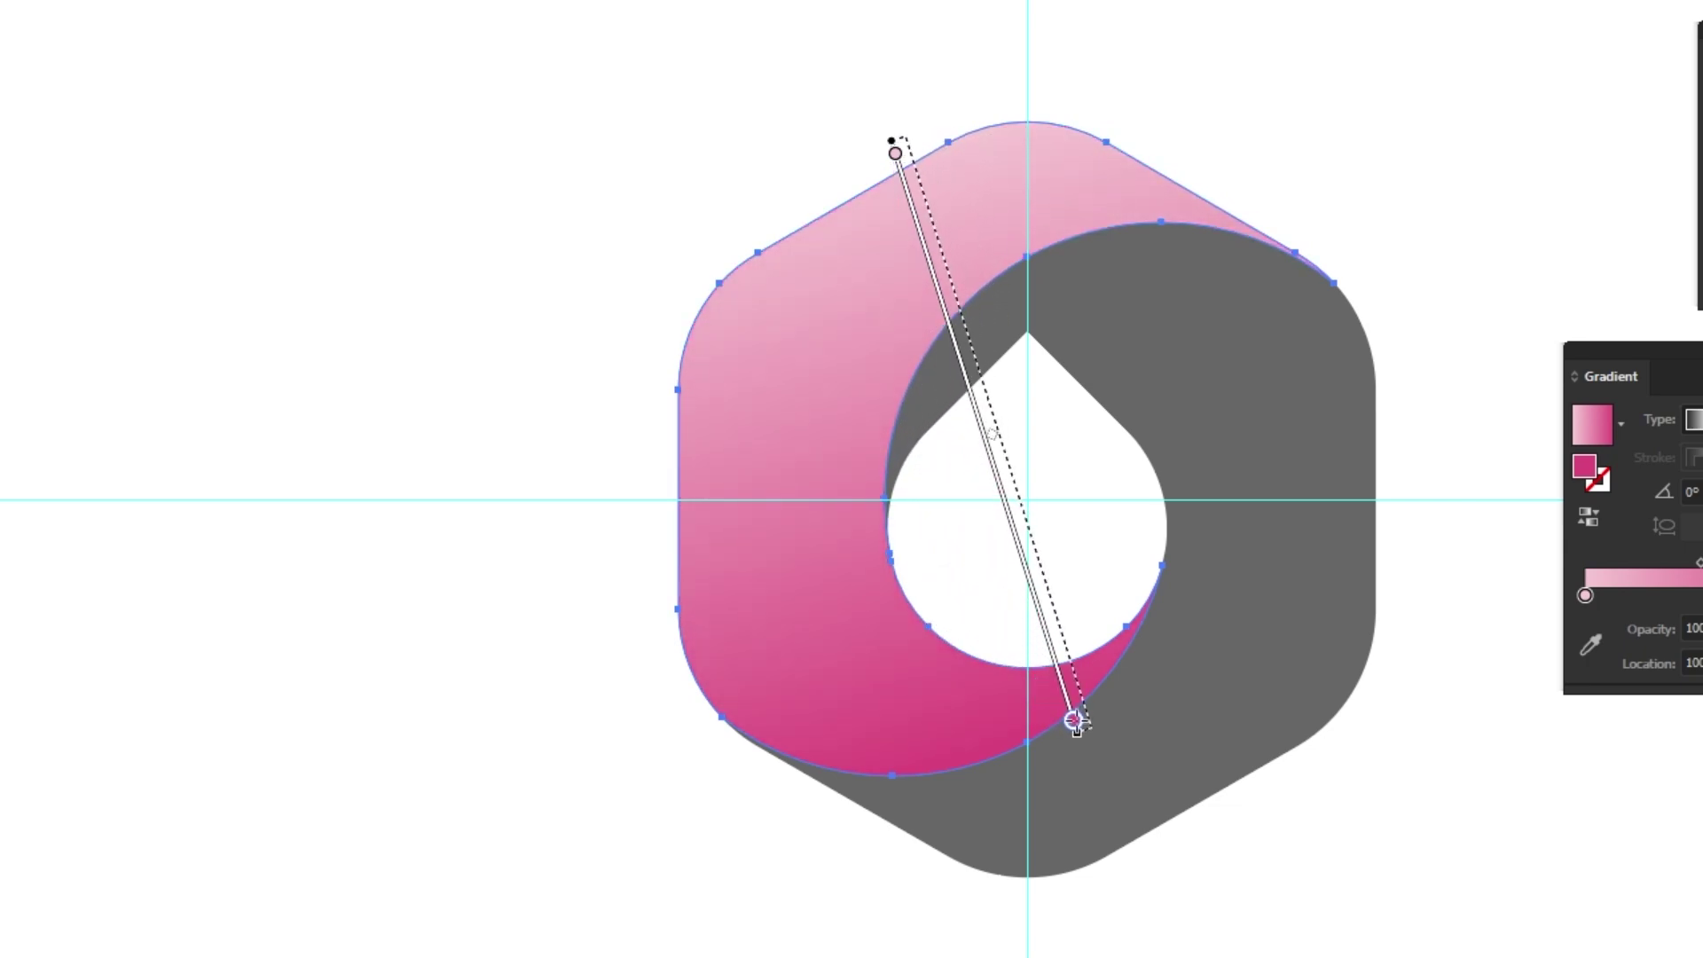
{"action": "left_click_drag", "start_coordinate": [1083, 720], "coordinate": [1097, 720]}
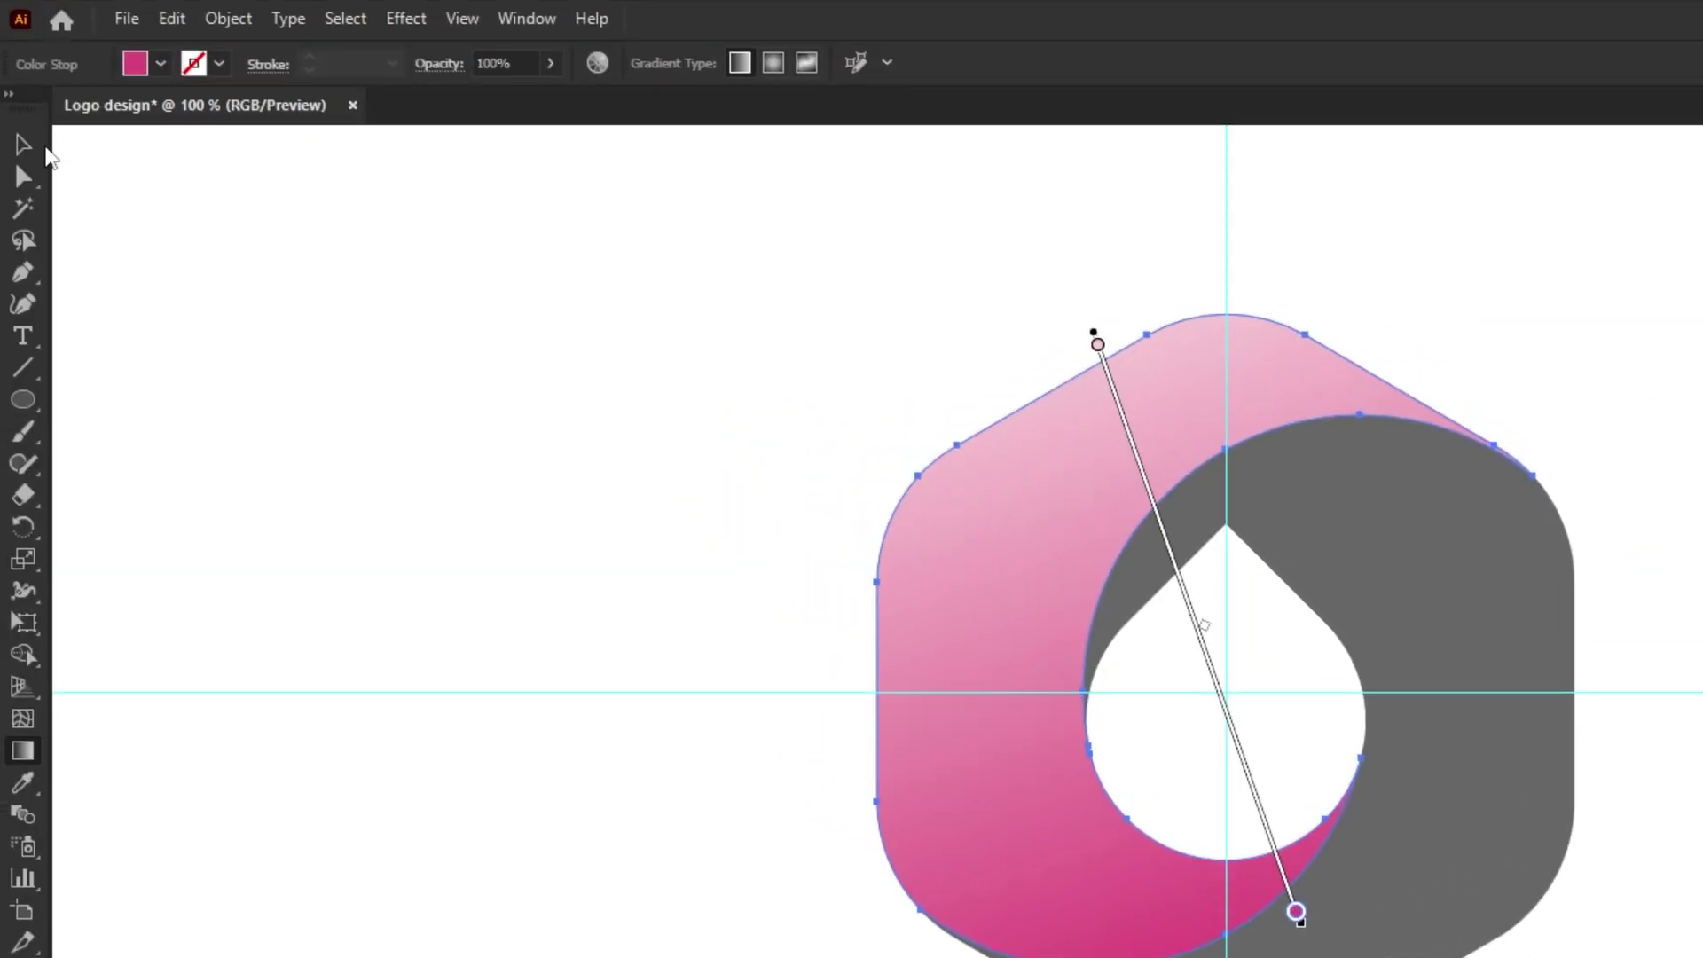
{"action": "left_click", "coordinate": [23, 145]}
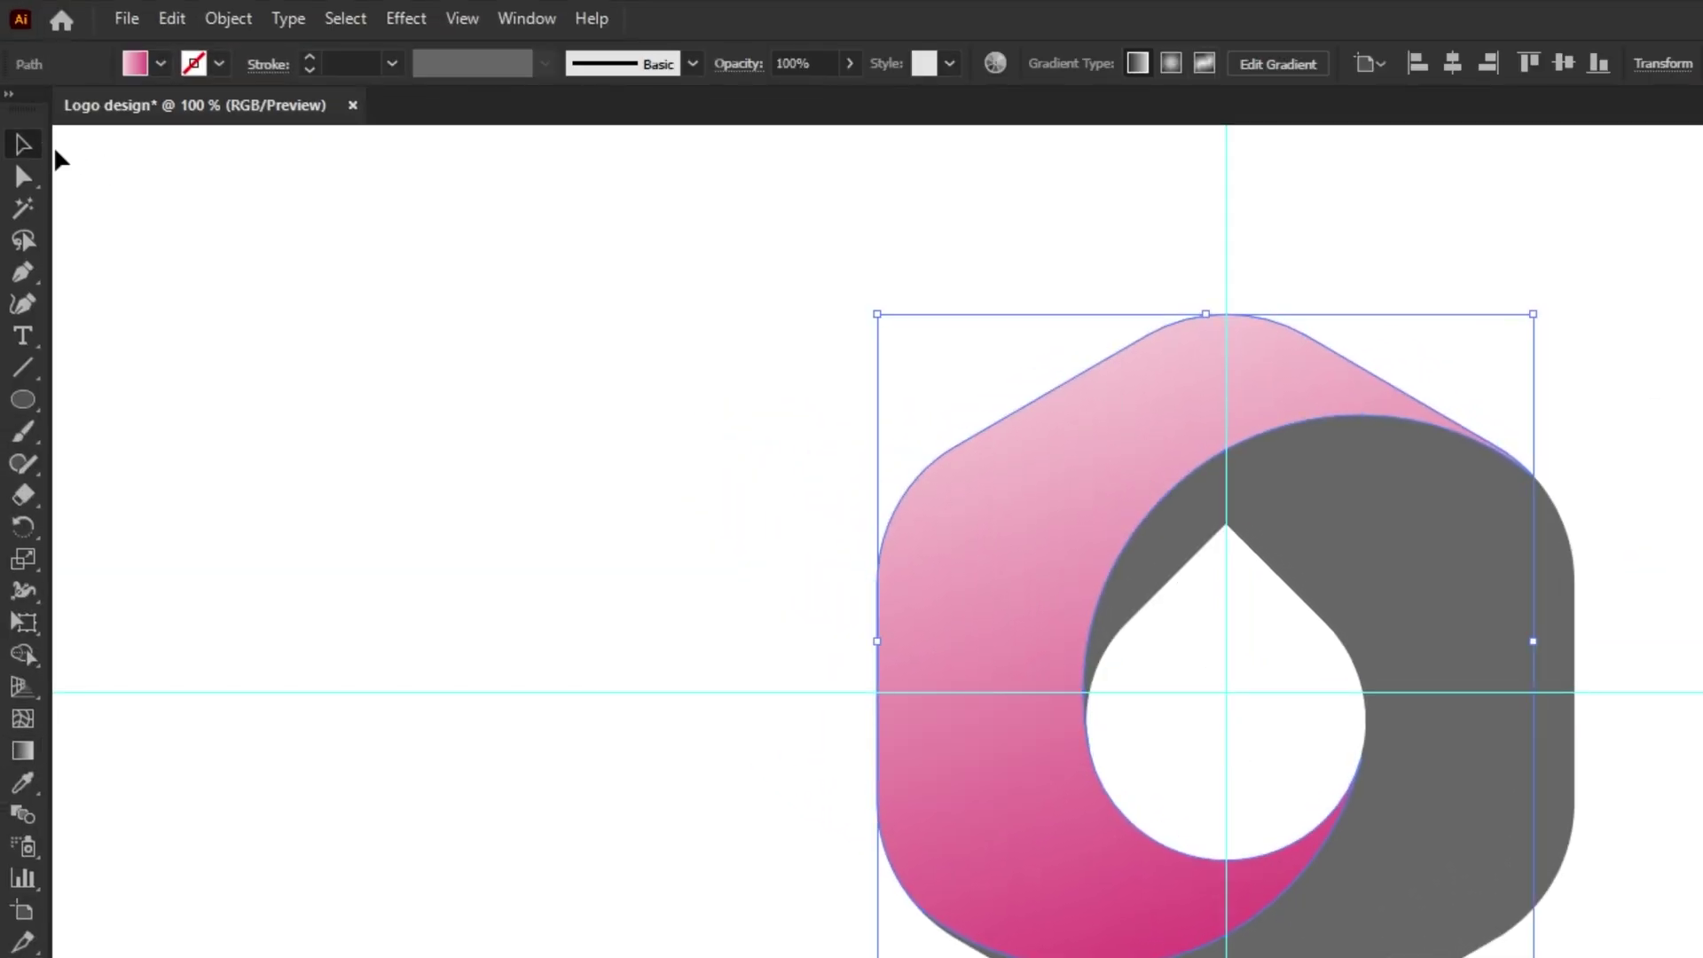
{"action": "left_click", "coordinate": [447, 364]}
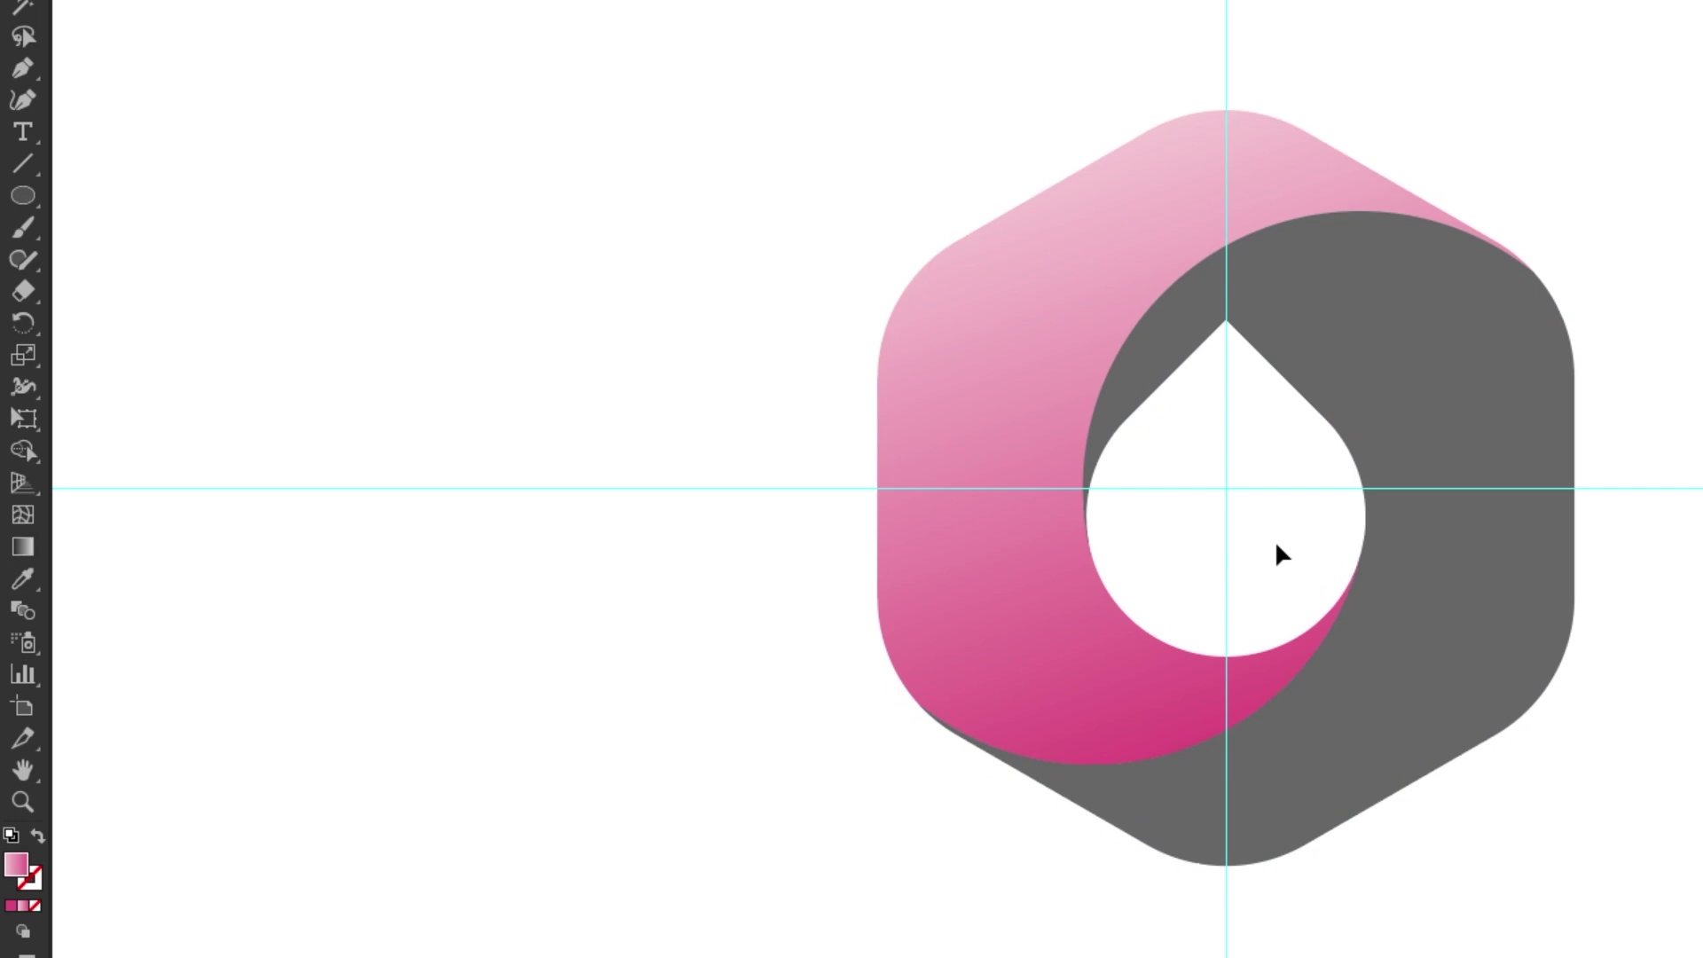
{"action": "left_click", "coordinate": [1406, 529]}
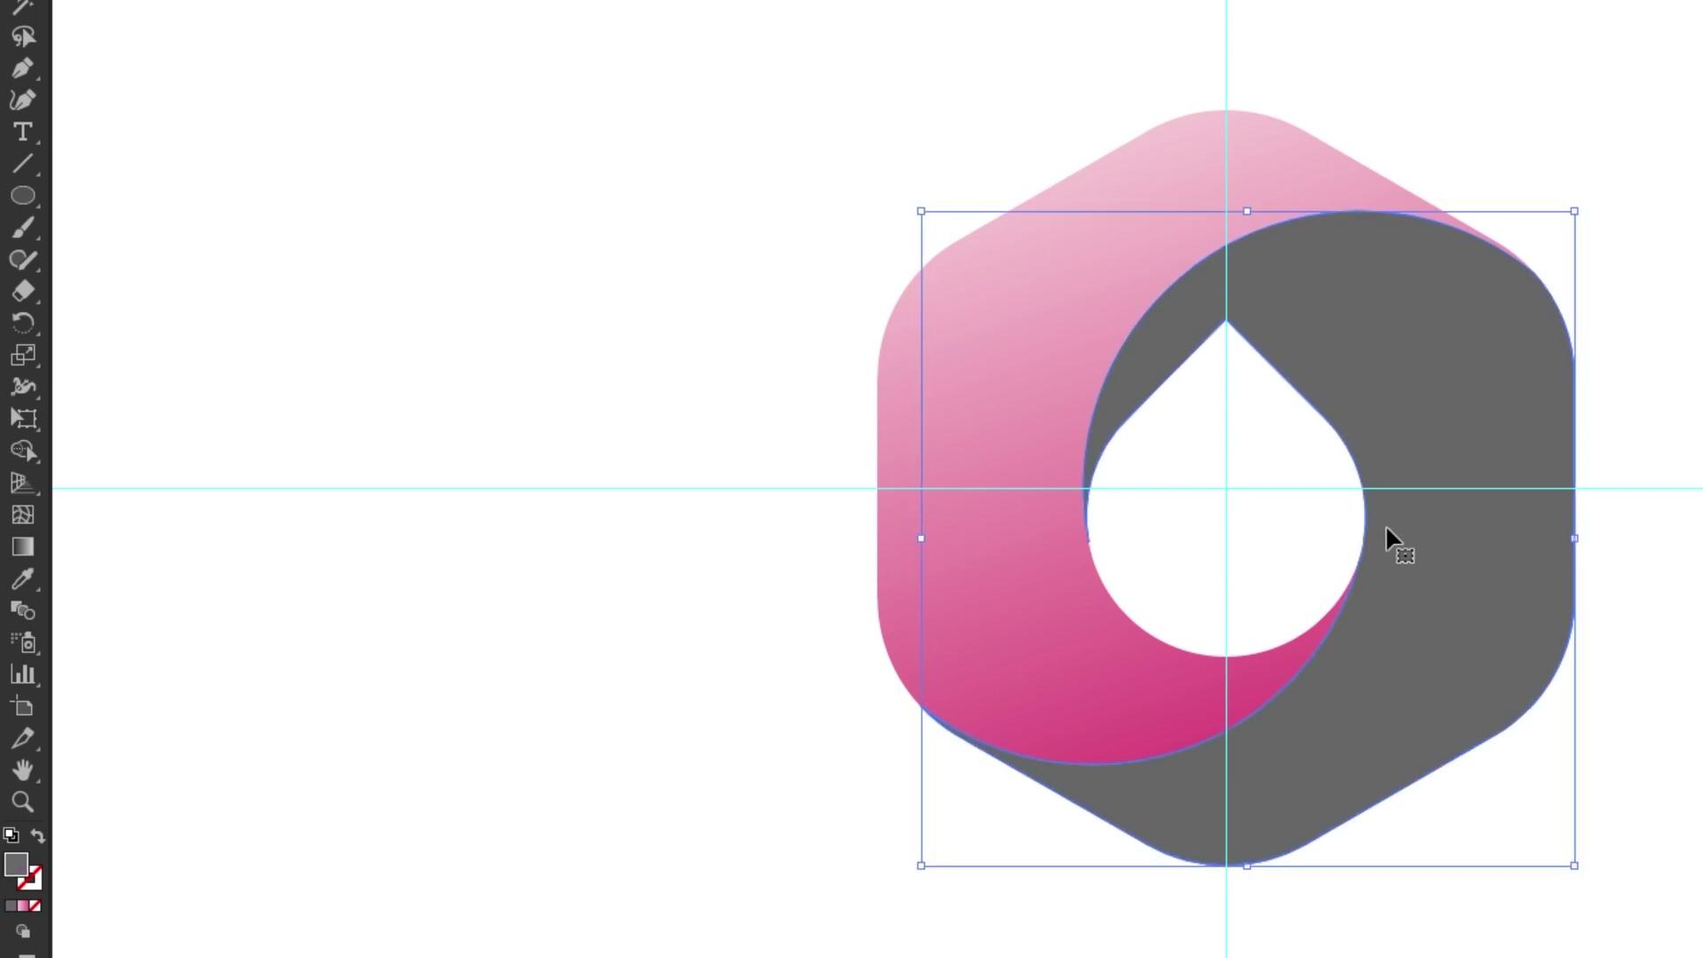
- Use the Eyedropper to copy the pink gradient onto the grey back shape
{"action": "left_click", "coordinate": [37, 575]}
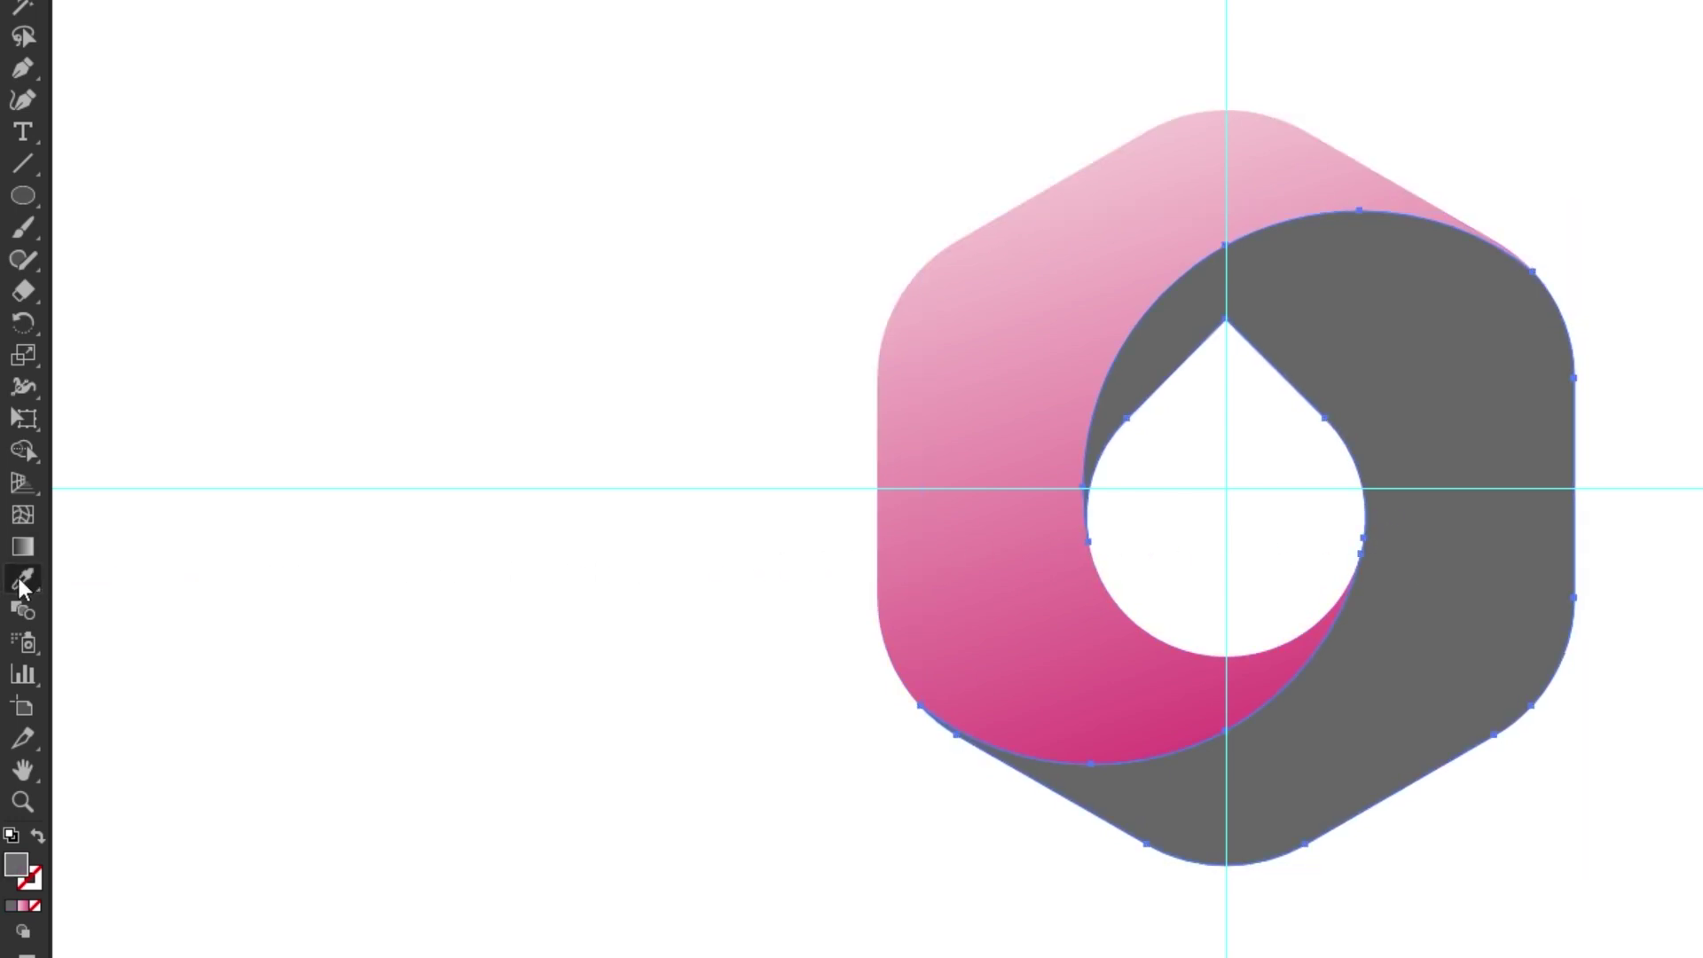
{"action": "left_click", "coordinate": [169, 579]}
{"action": "left_click", "coordinate": [928, 505]}
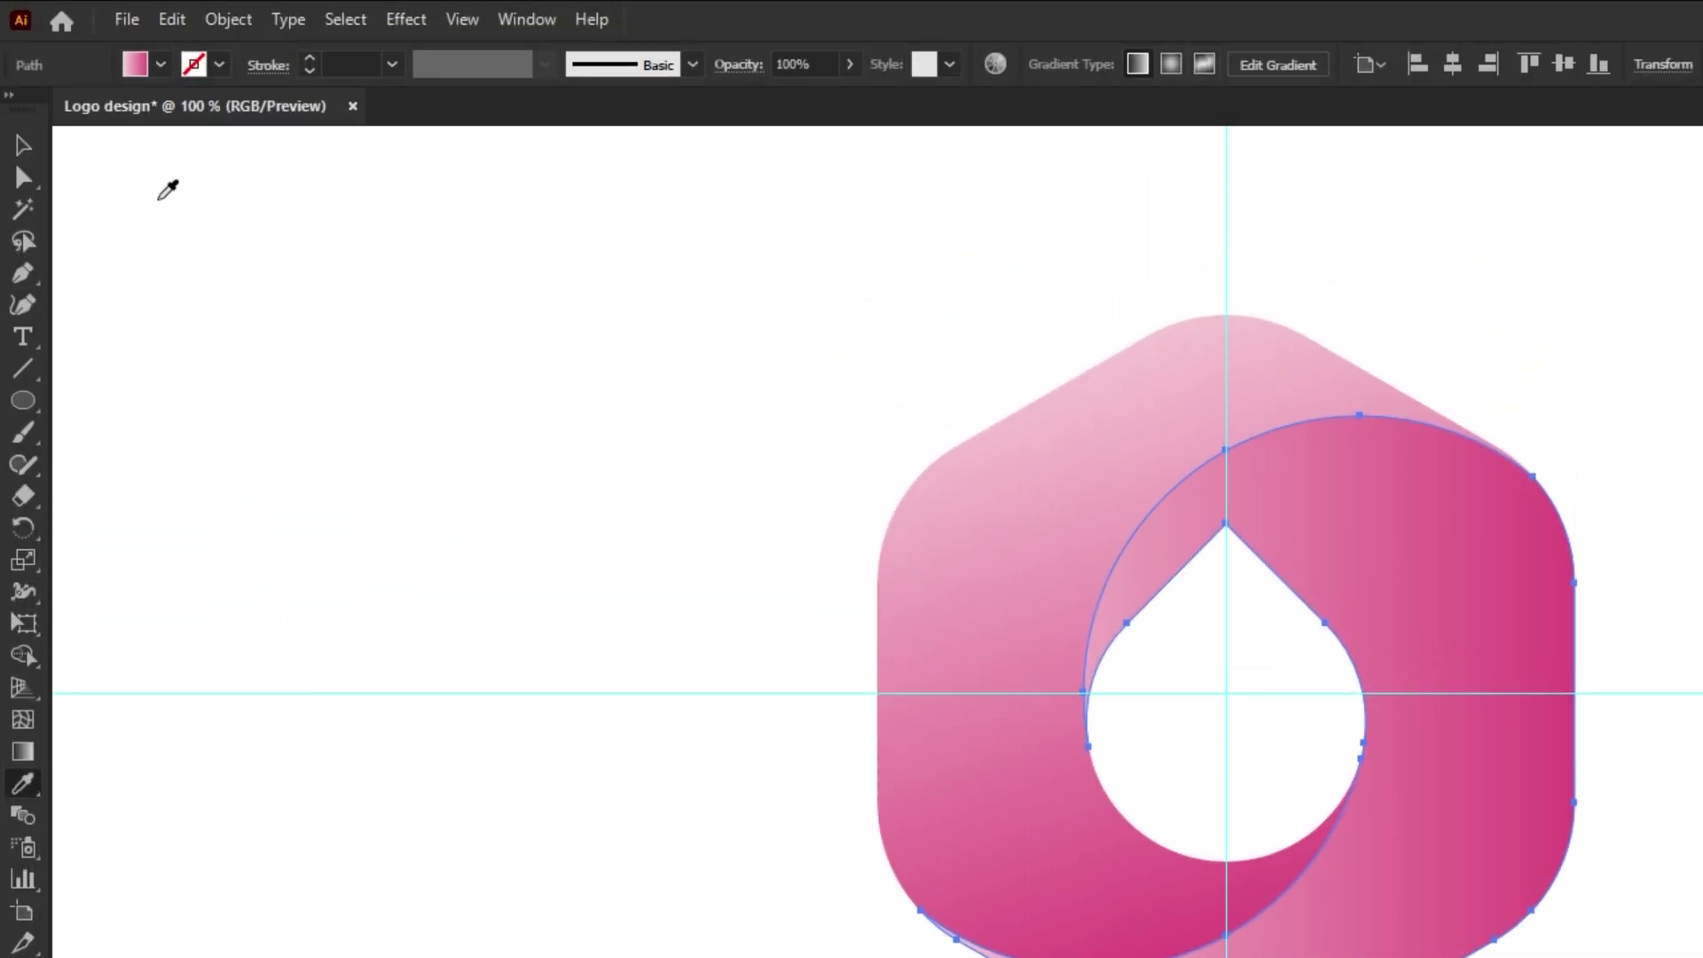
{"action": "left_click", "coordinate": [24, 145]}
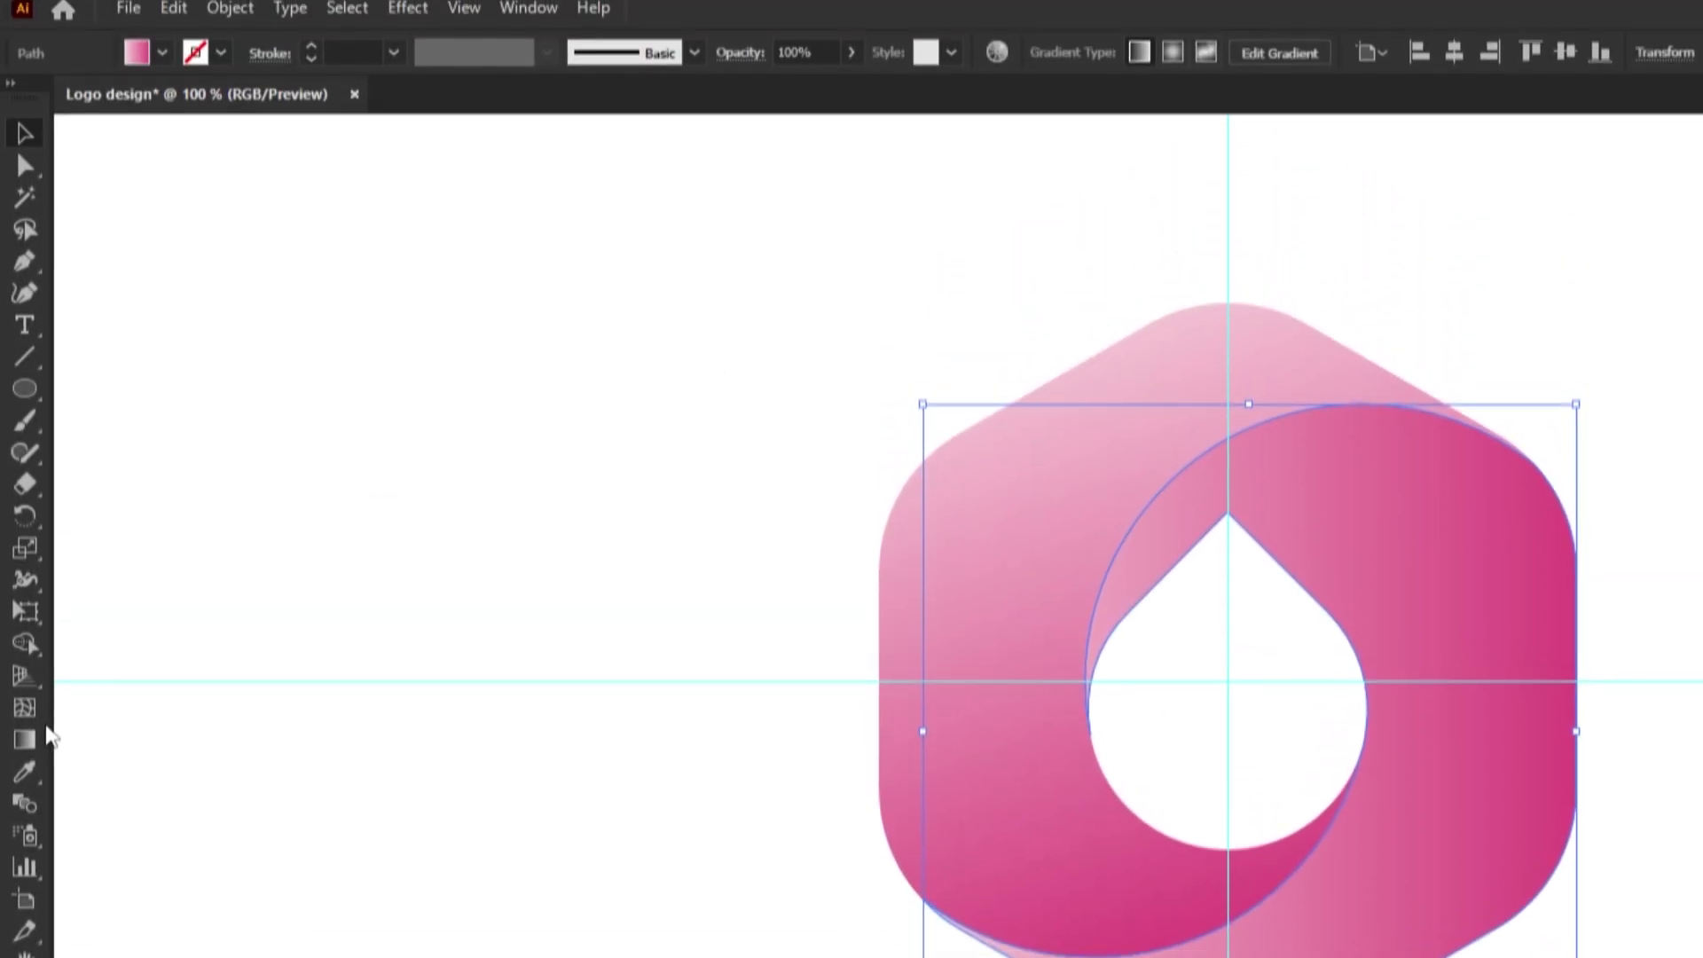
- Re-angle the back shape's gradient to about 104.6°, magenta at top fading paler below
{"action": "left_click", "coordinate": [41, 742]}
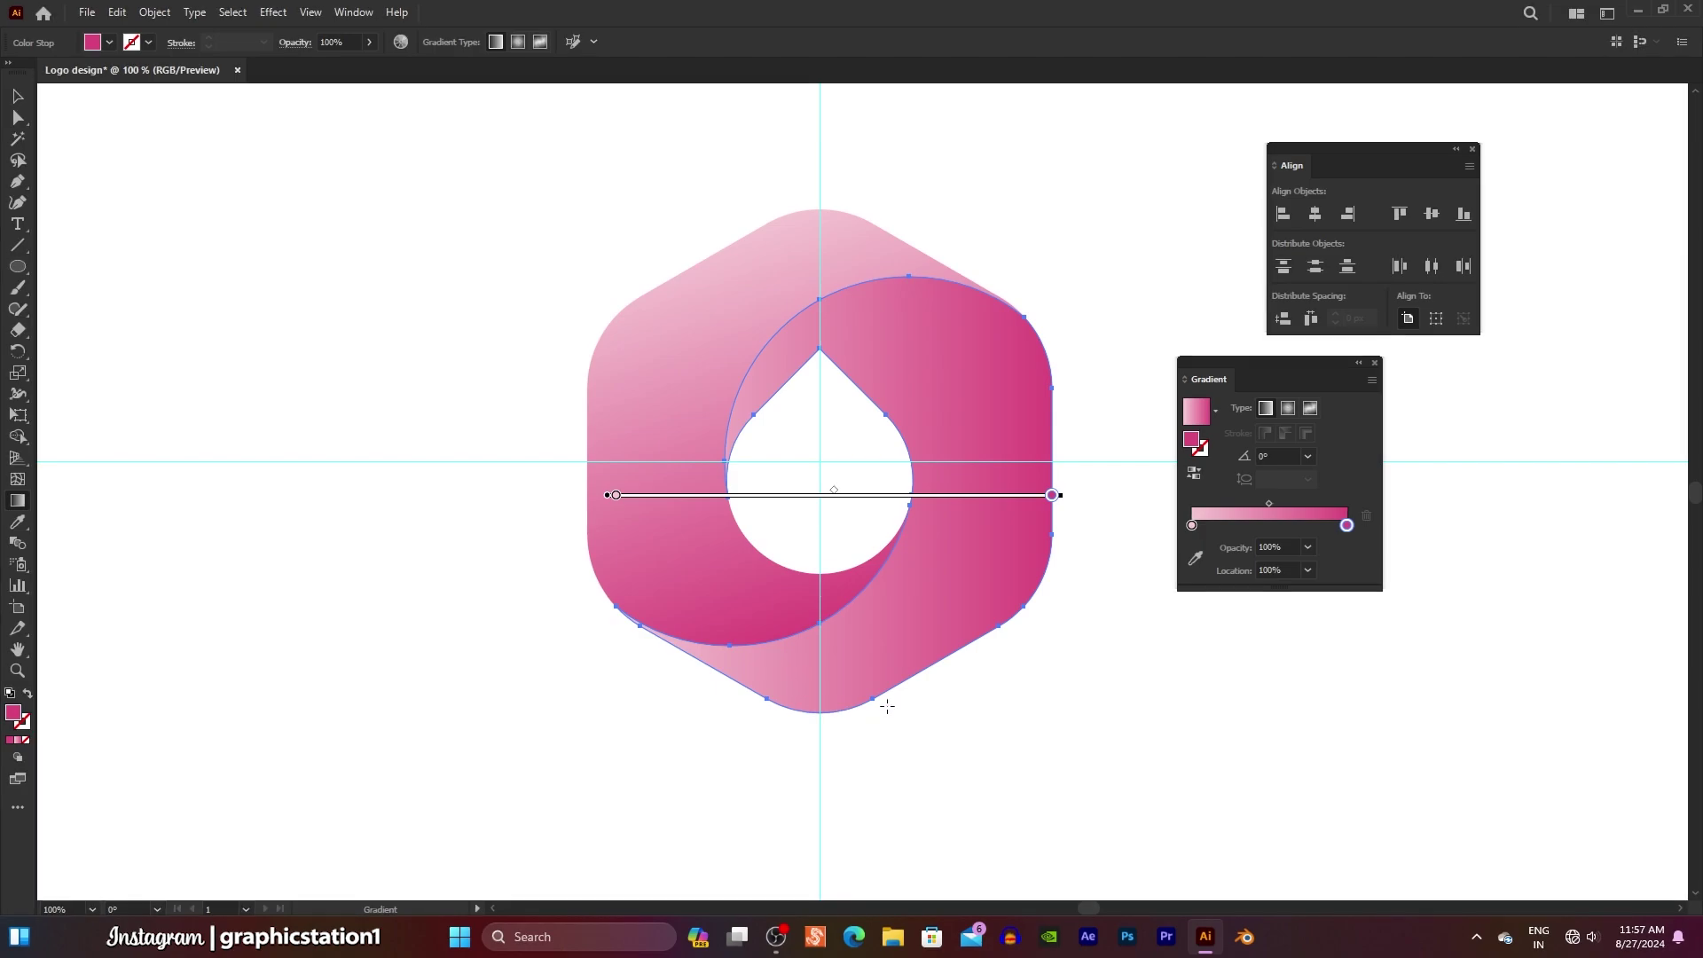
{"action": "mouse_move", "coordinate": [887, 706]}
{"action": "left_mouse_down"}
{"action": "mouse_move", "coordinate": [759, 289]}
{"action": "mouse_move", "coordinate": [725, 299]}
{"action": "mouse_move", "coordinate": [769, 313]}
{"action": "mouse_move", "coordinate": [758, 327]}
{"action": "mouse_move", "coordinate": [801, 299]}
{"action": "mouse_move", "coordinate": [788, 309]}
{"action": "left_mouse_up"}
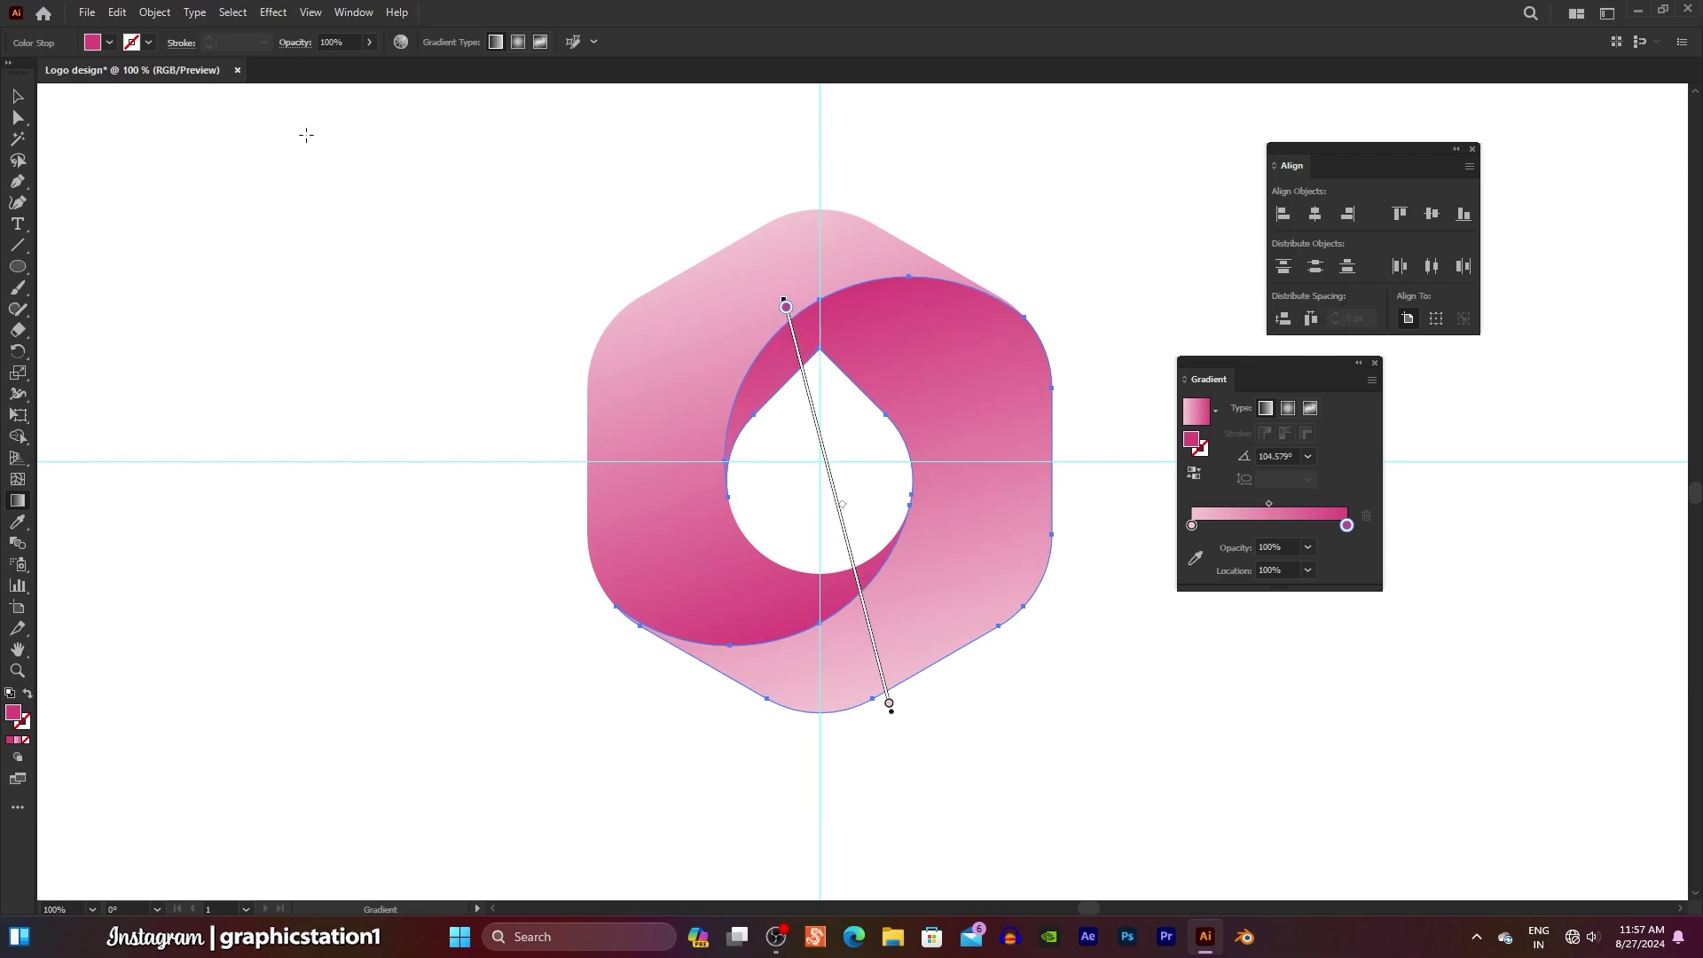
{"action": "left_click", "coordinate": [22, 99]}
{"action": "left_click", "coordinate": [342, 258]}
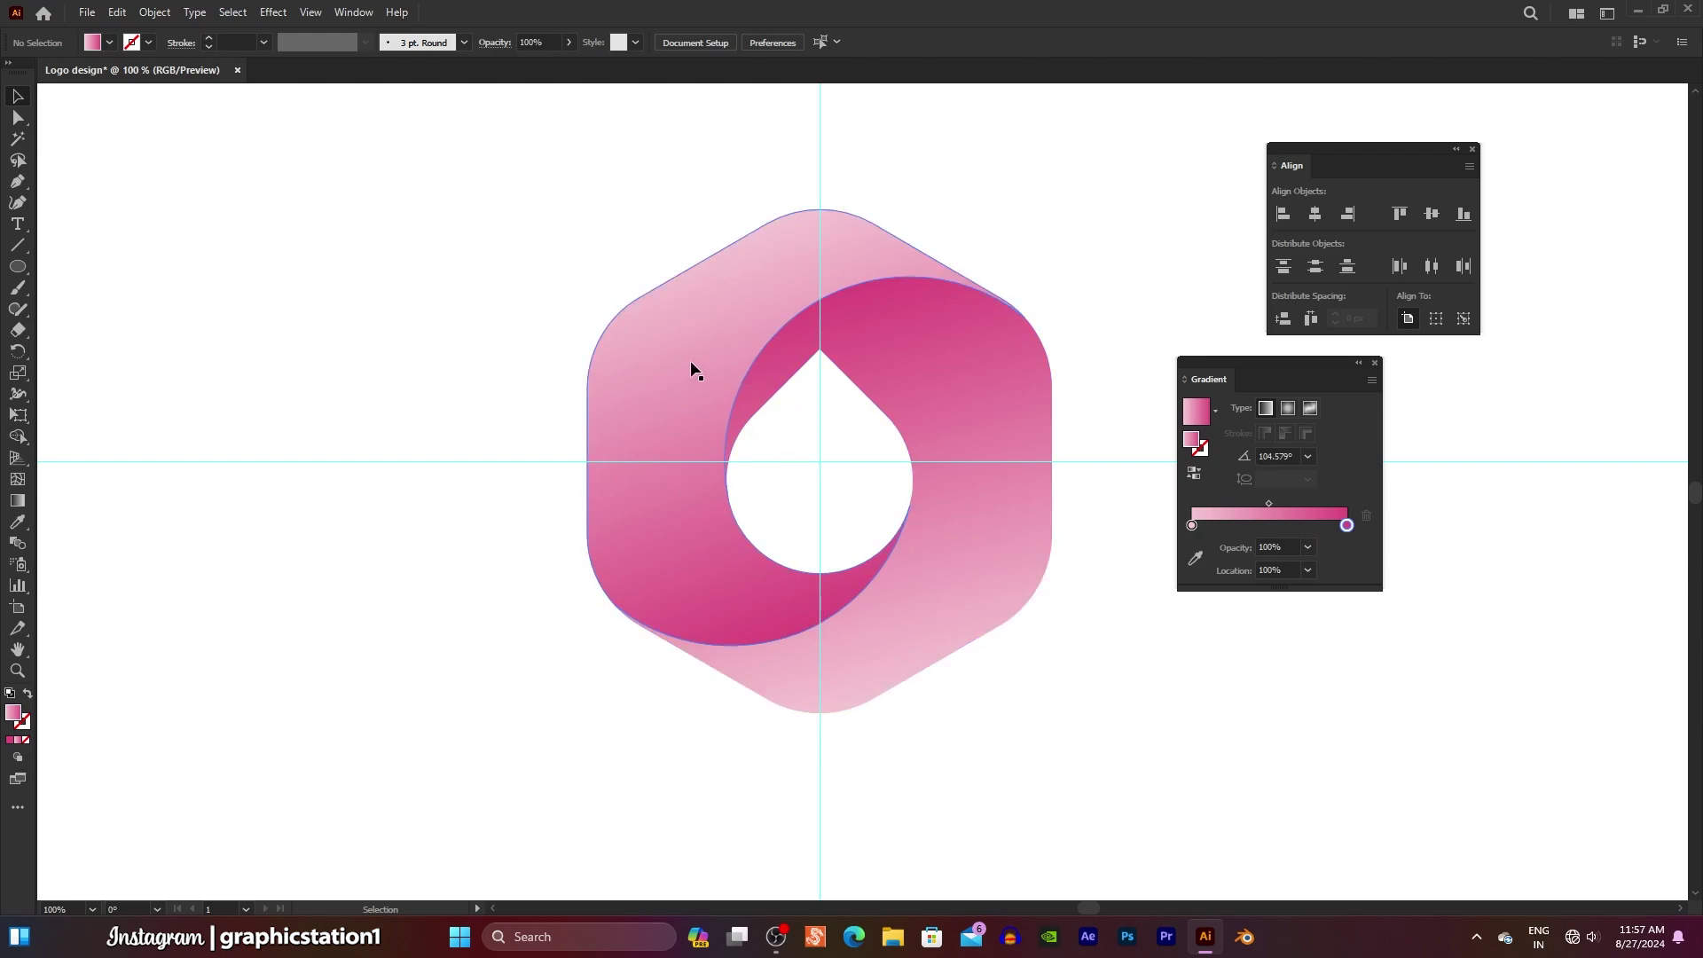
{"action": "left_click", "coordinate": [18, 186]}
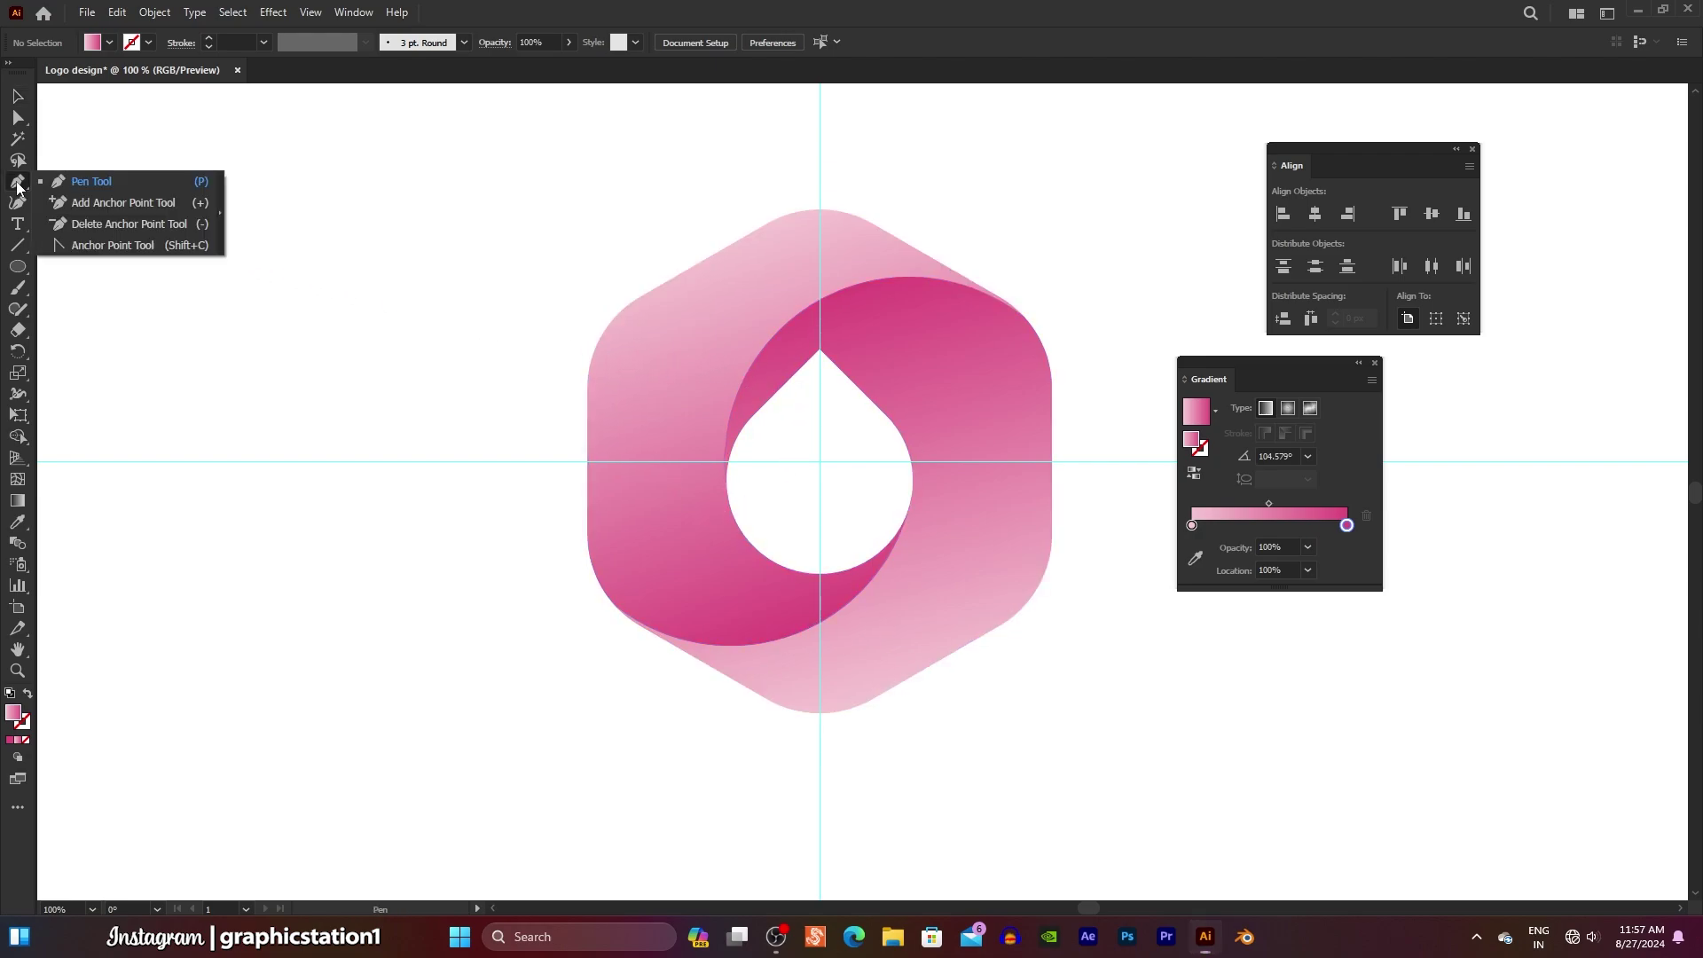
- Pen-draw a closed fold shape from the teardrop tip out to a pointed tip past the top right
{"action": "left_click", "coordinate": [92, 187]}
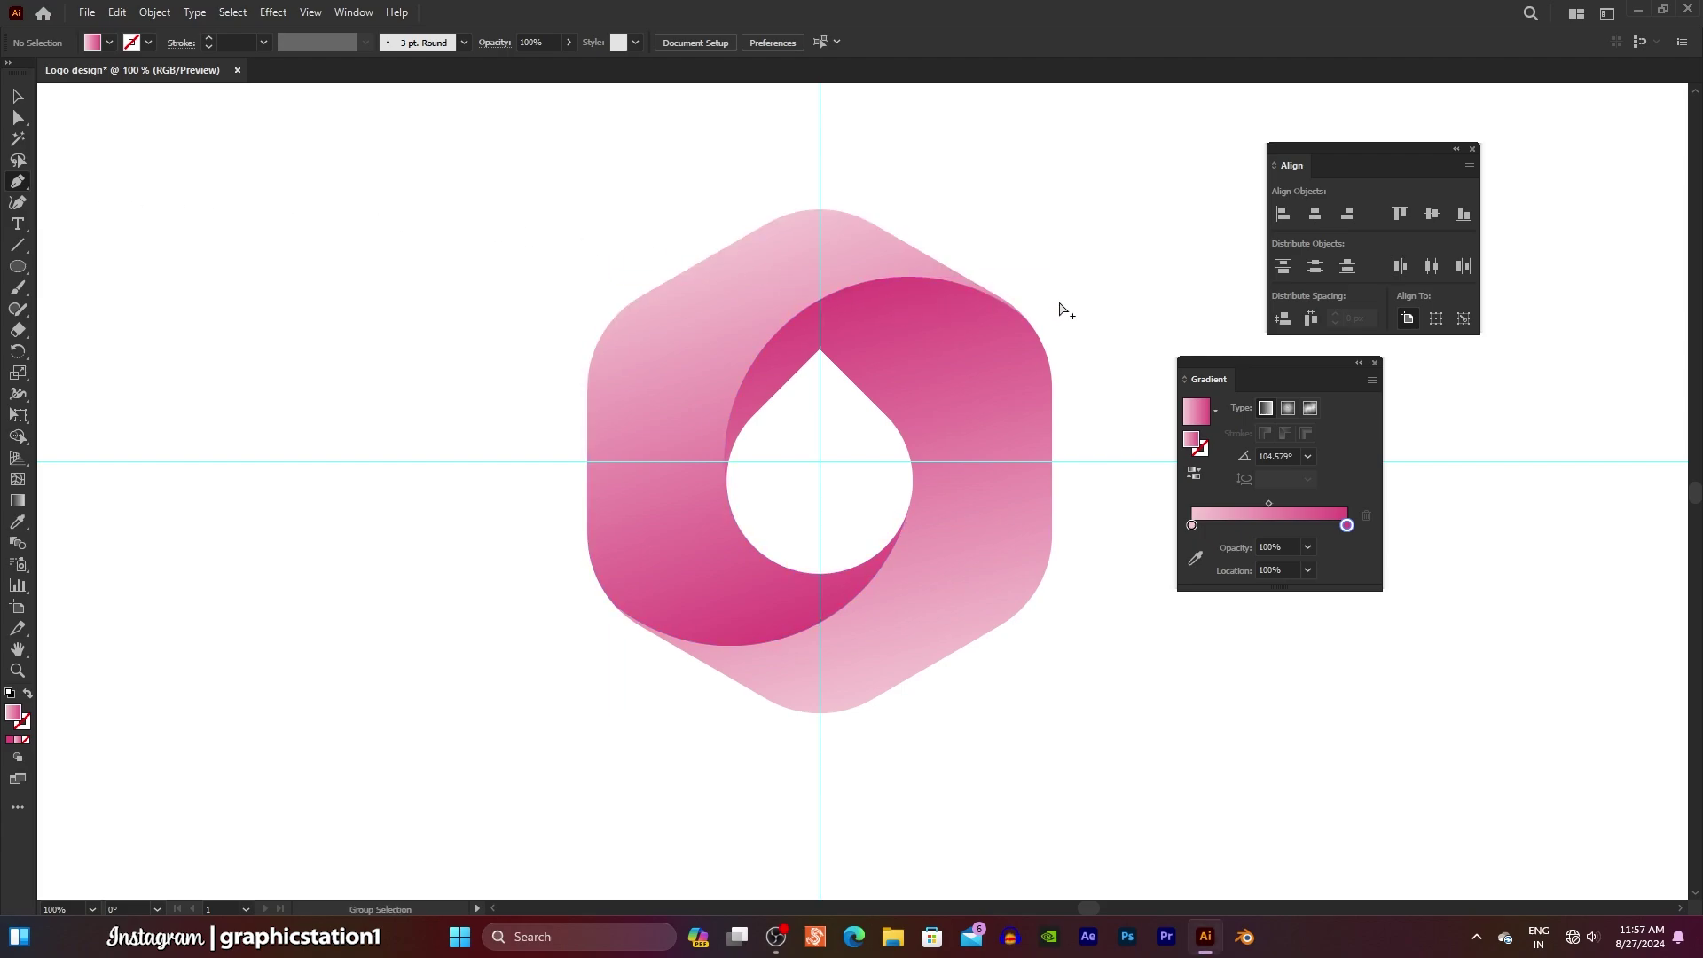
{"action": "scroll", "coordinate": [1060, 309], "scroll_direction": "up", "scroll_amount": 2}
{"action": "scroll", "coordinate": [970, 304], "scroll_direction": "down", "scroll_amount": 1}
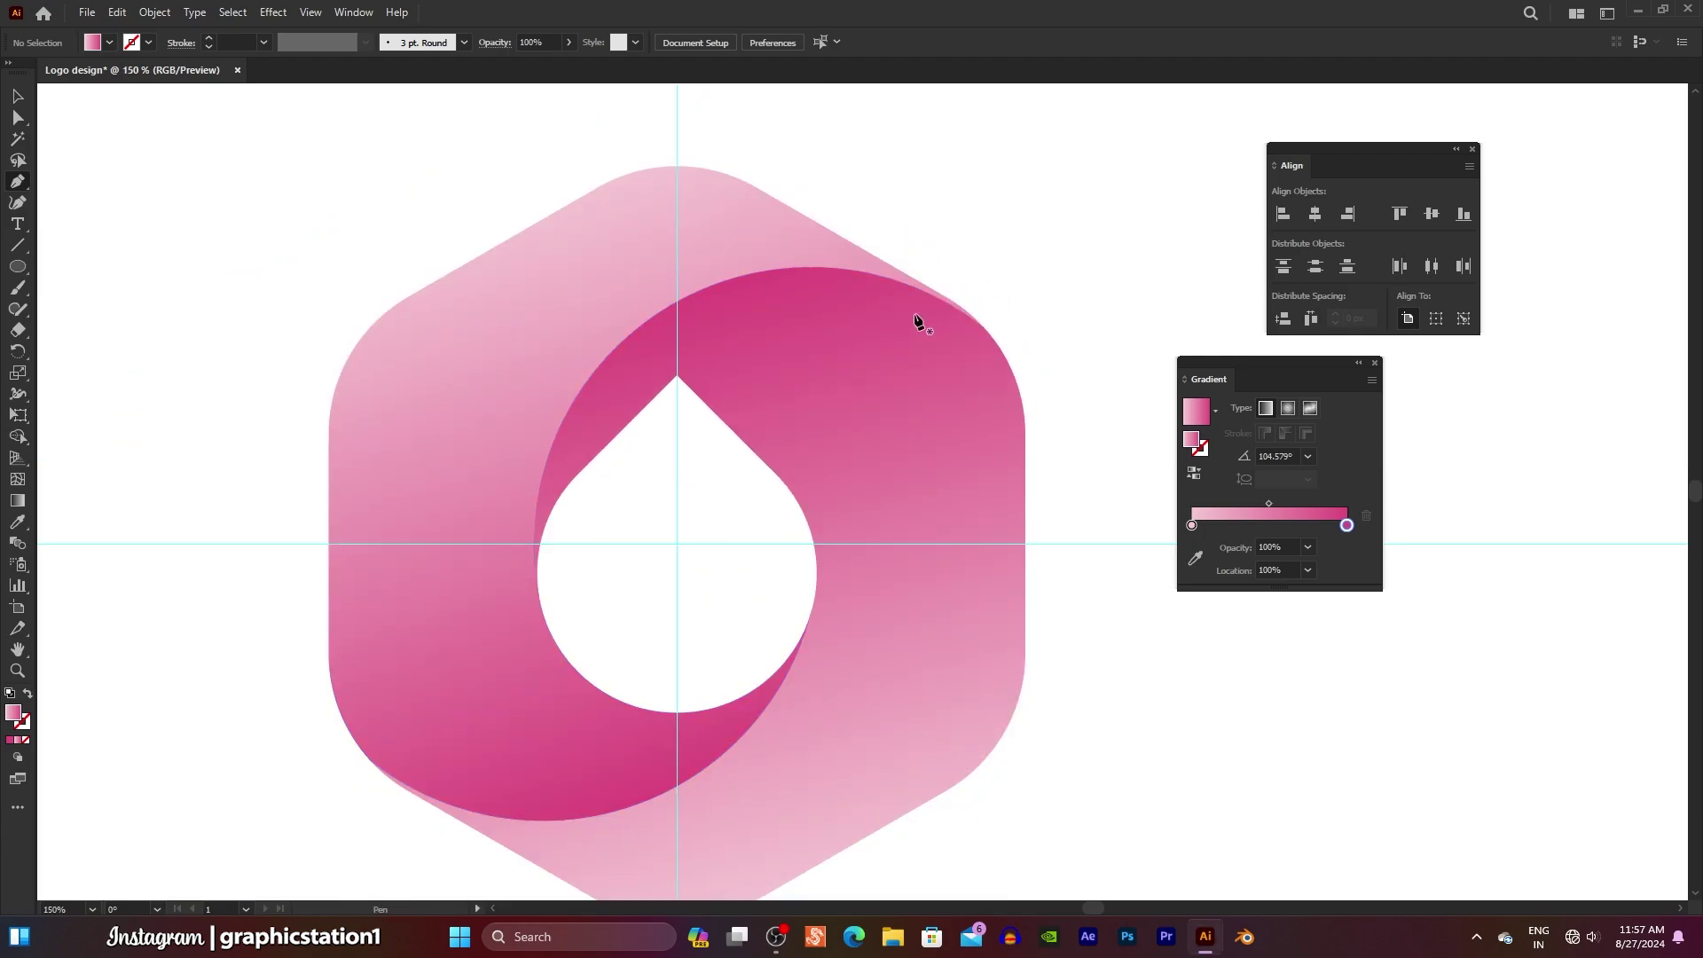
{"action": "left_click_drag", "start_coordinate": [916, 323], "coordinate": [858, 351]}
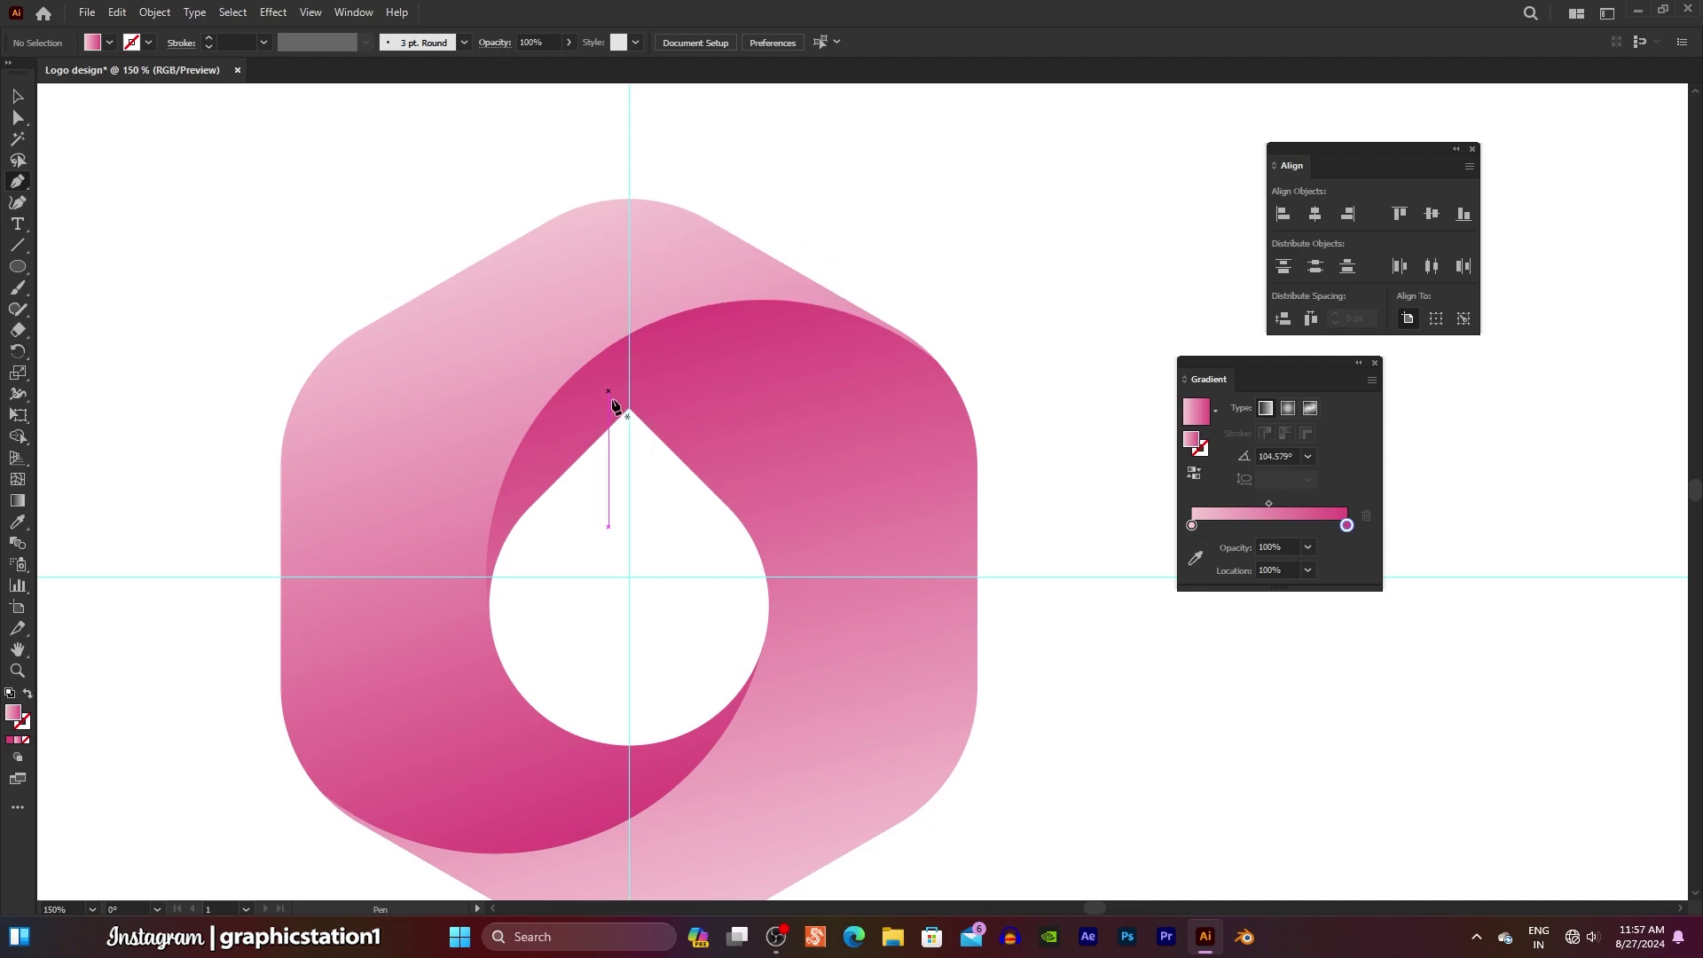
{"action": "left_click", "coordinate": [665, 442]}
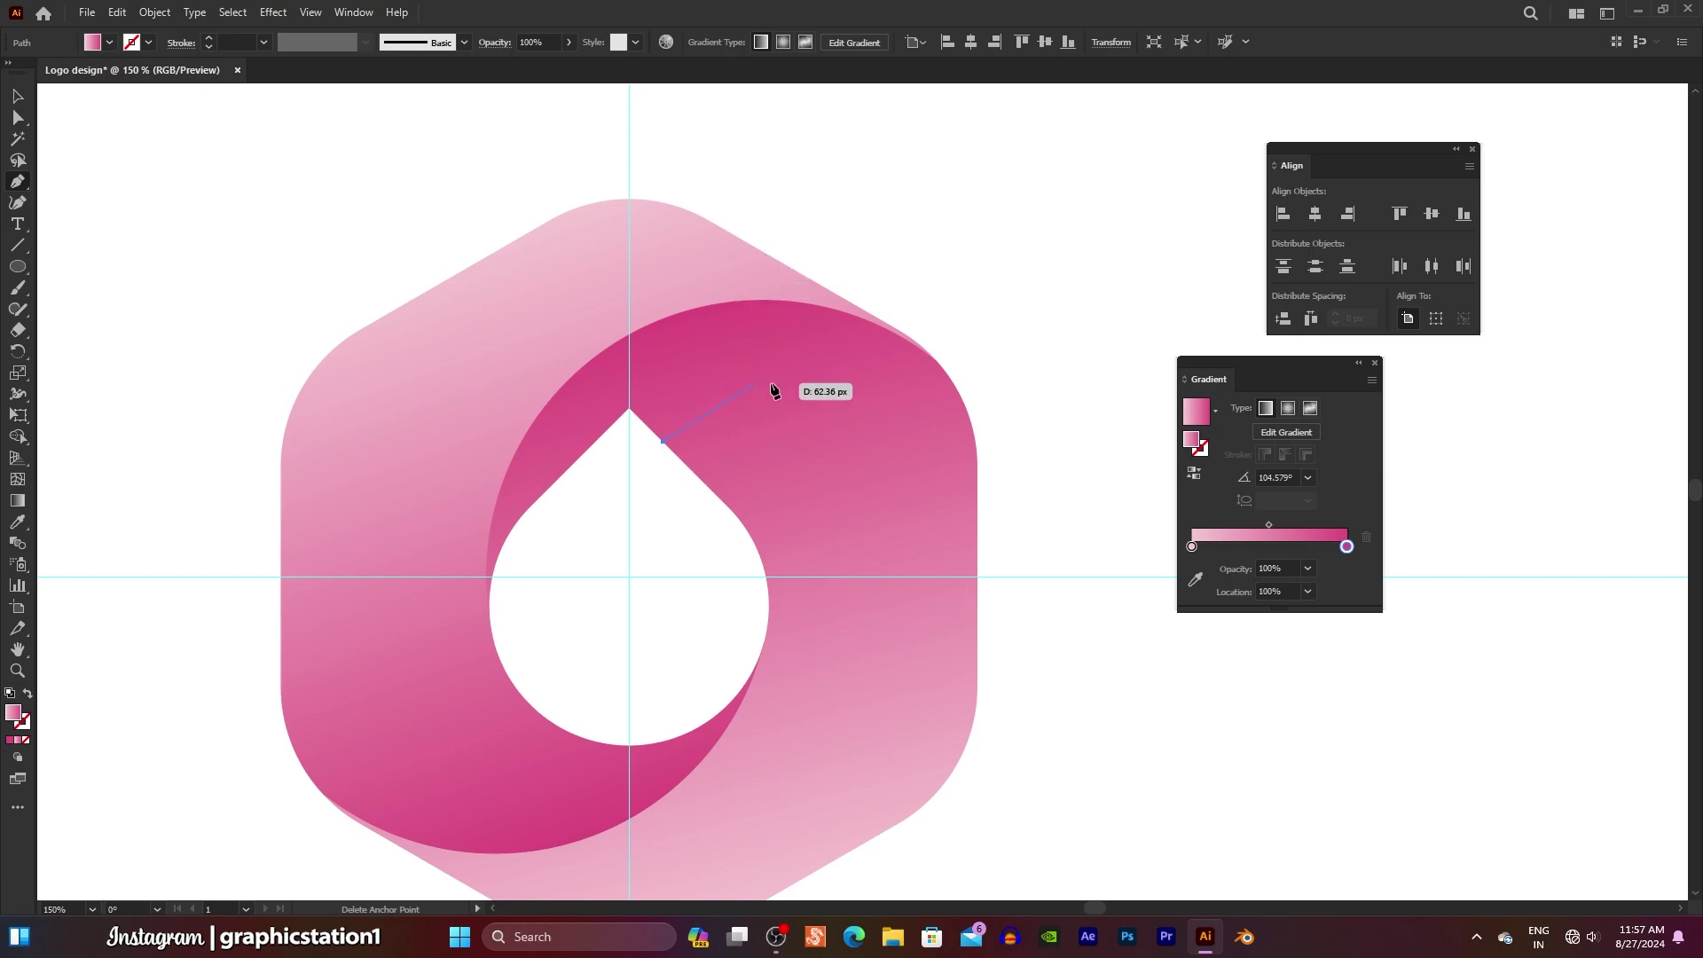
{"action": "left_click_drag", "start_coordinate": [937, 361], "coordinate": [963, 366]}
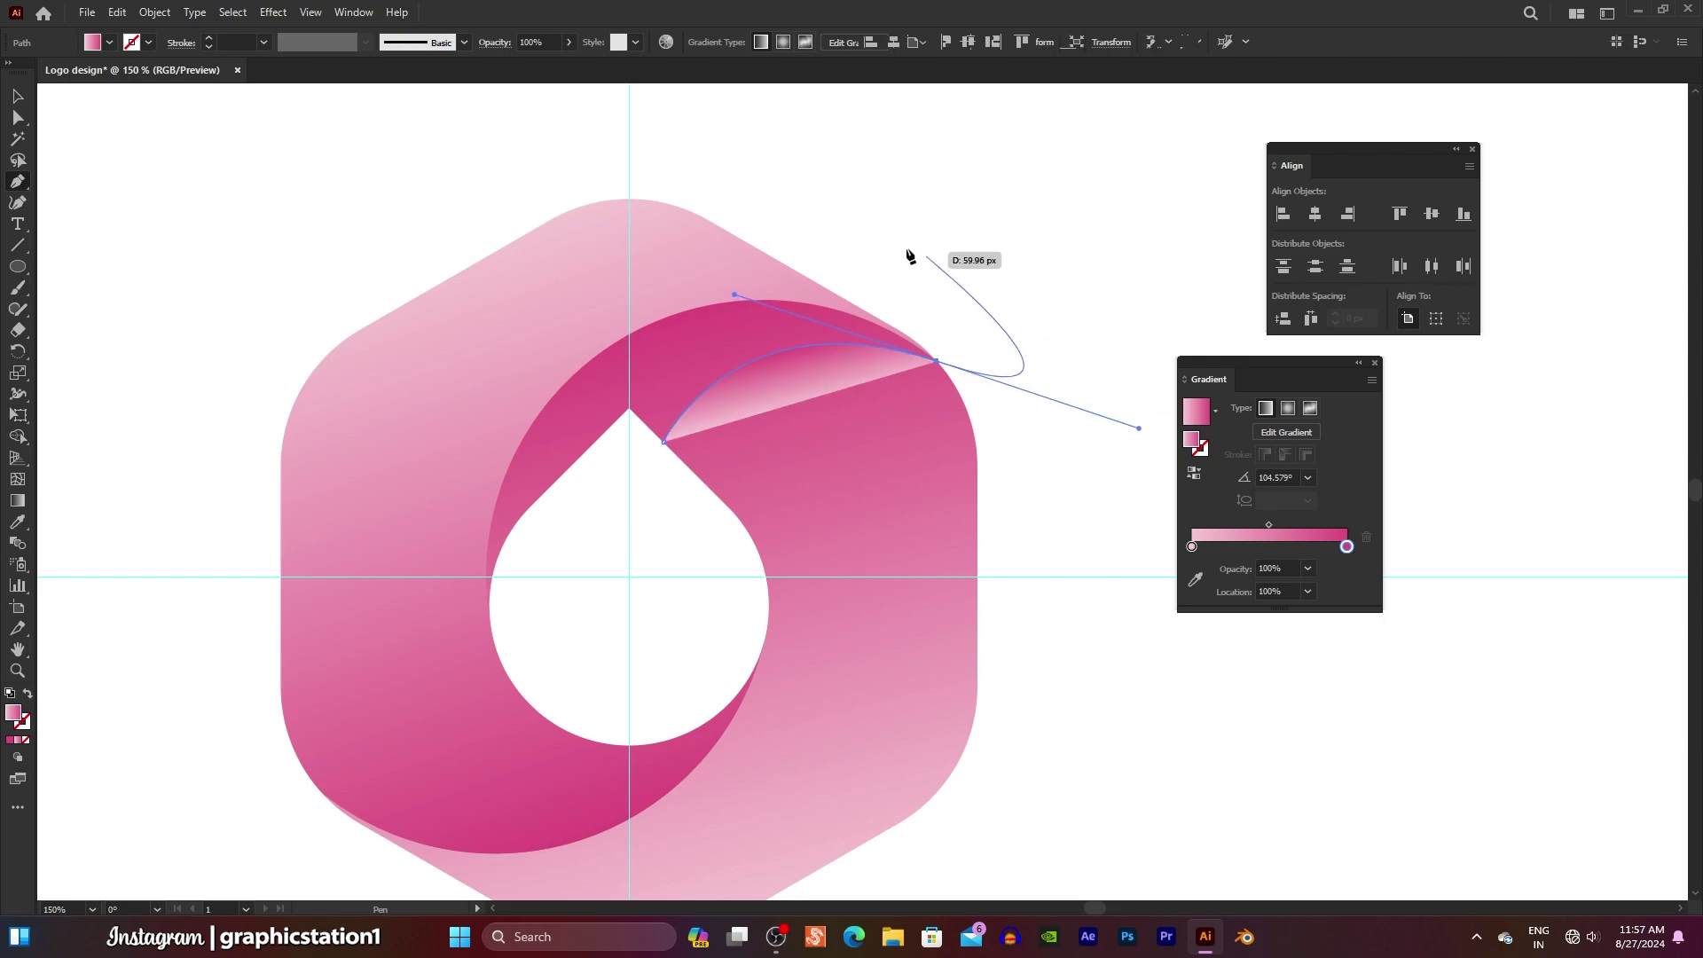
{"action": "left_click", "coordinate": [863, 235]}
{"action": "left_click", "coordinate": [636, 246]}
{"action": "left_click_drag", "start_coordinate": [518, 305], "coordinate": [488, 381]}
{"action": "left_click", "coordinate": [456, 517]}
{"action": "left_click", "coordinate": [450, 637]}
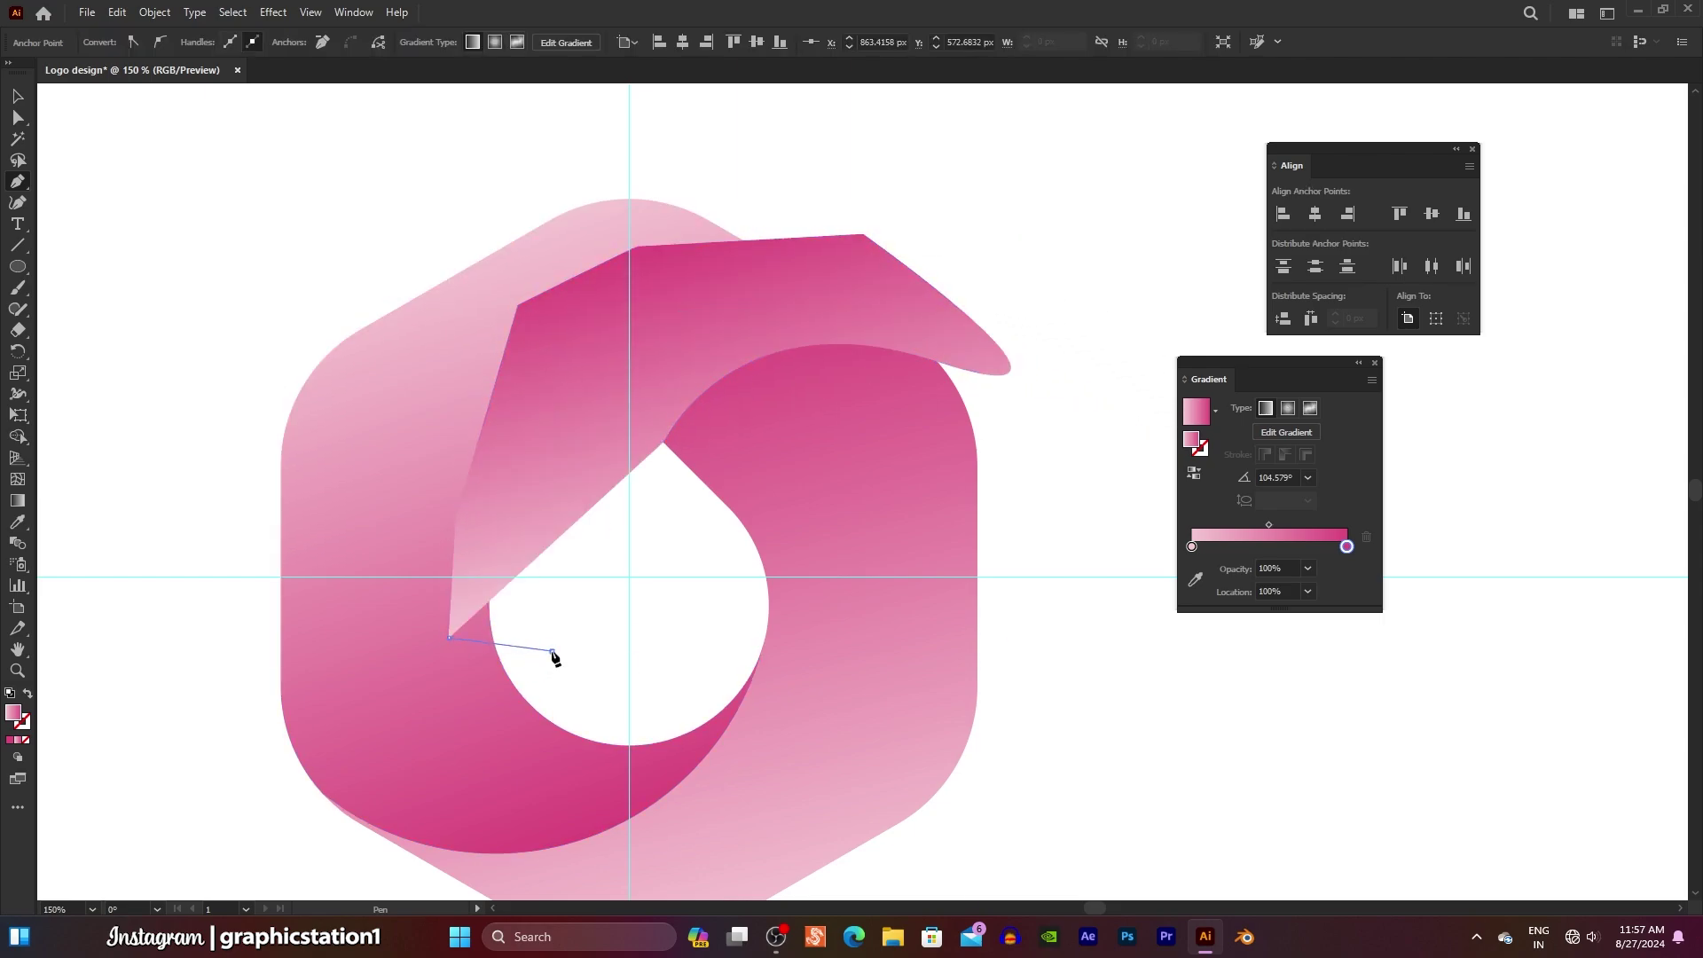
{"action": "left_click", "coordinate": [552, 651]}
{"action": "left_click", "coordinate": [618, 535]}
{"action": "left_click", "coordinate": [664, 441]}
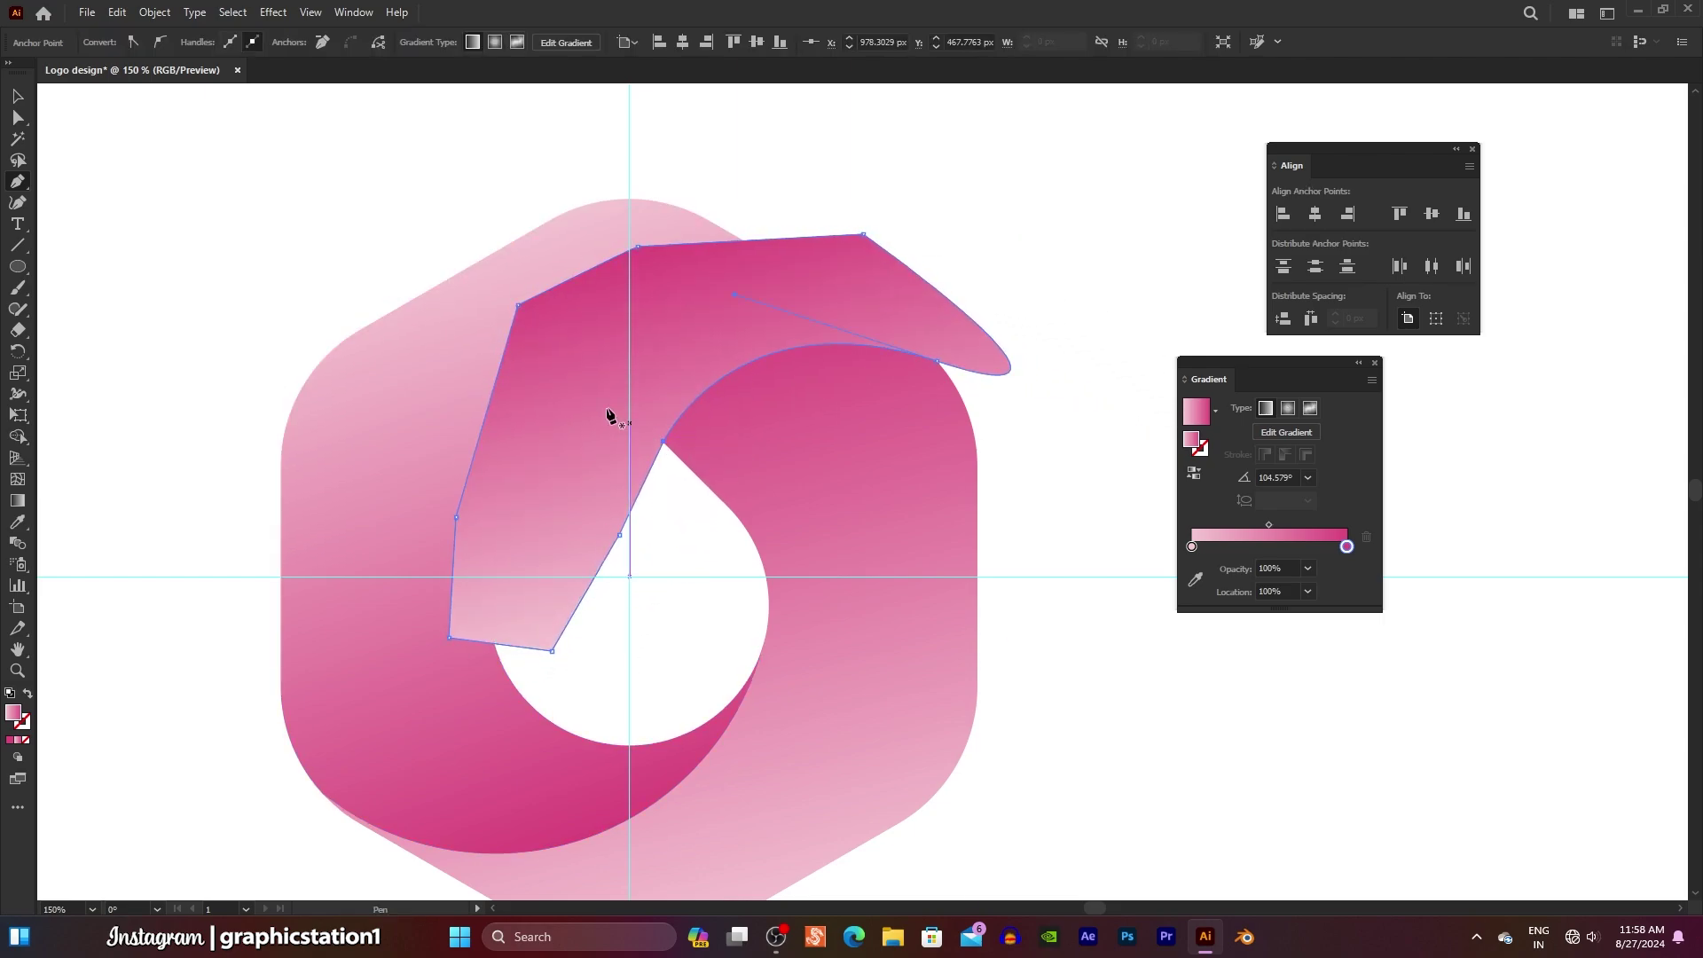
- Select the pink hexagon shape together with the new fold and an overlapping shape
{"action": "left_click", "coordinate": [21, 102]}
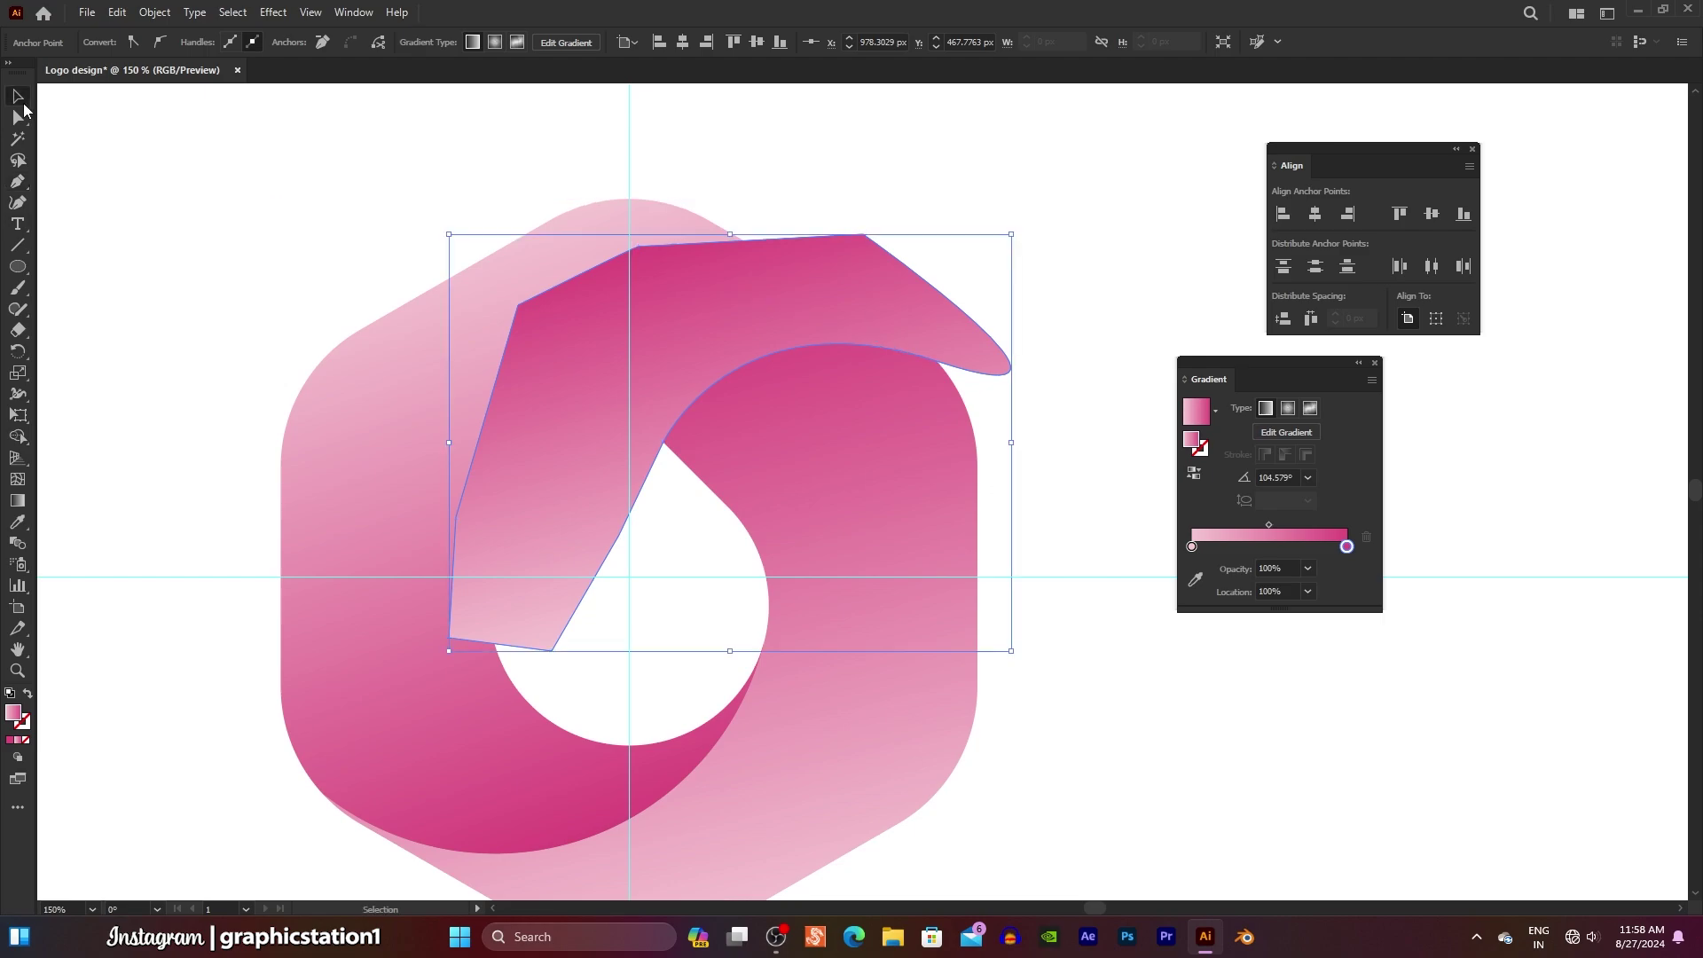
{"action": "left_click", "coordinate": [284, 195]}
{"action": "left_click", "coordinate": [569, 228]}
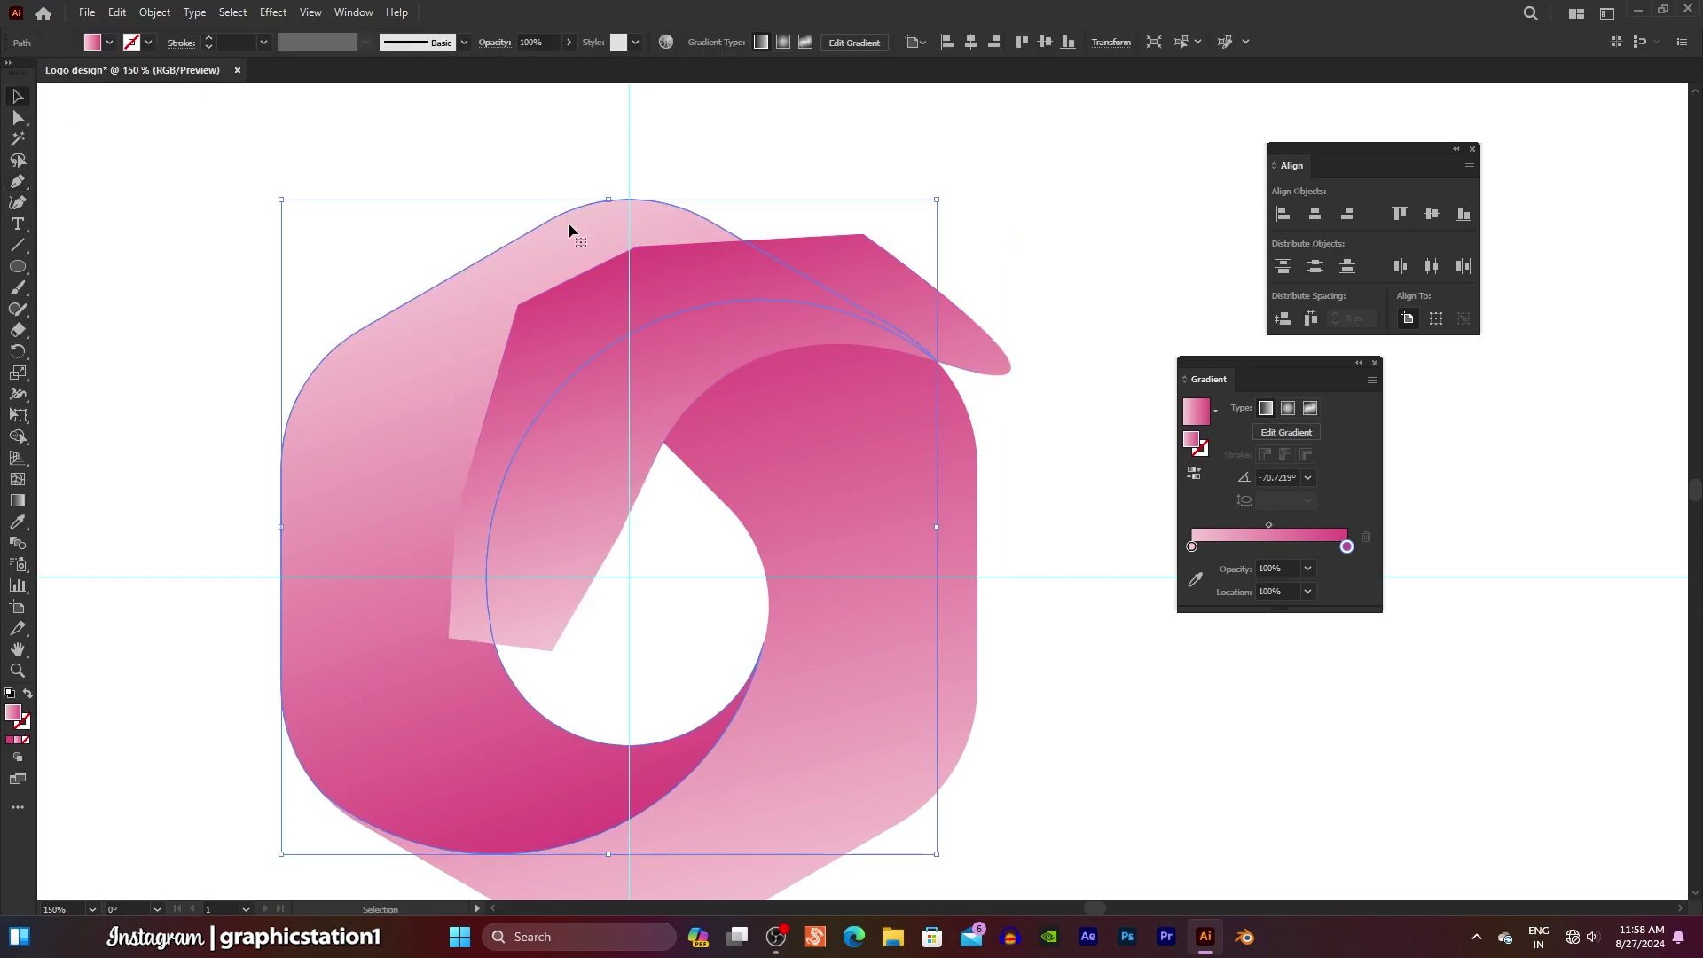
{"action": "left_click", "coordinate": [600, 344], "text": "shift"}
{"action": "left_click", "coordinate": [624, 412], "text": "shift"}
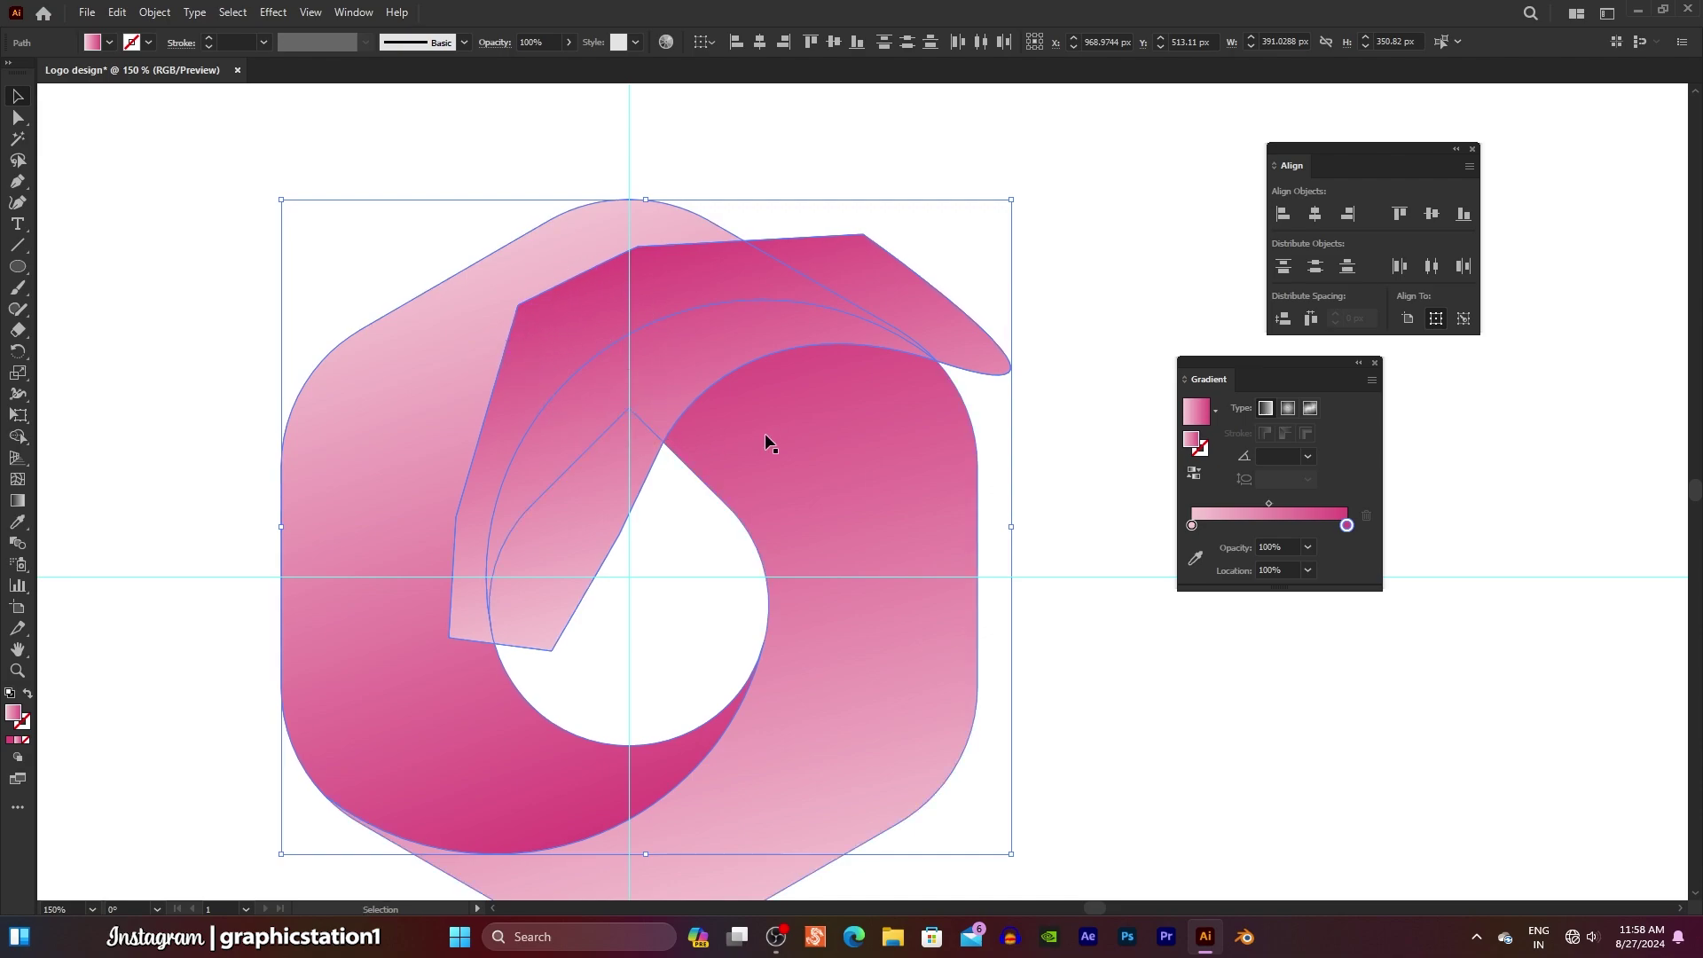
- Alt-click away the fold's overhanging region with Shape Builder, then select the remaining crescent arc
{"action": "left_click", "coordinate": [1048, 431]}
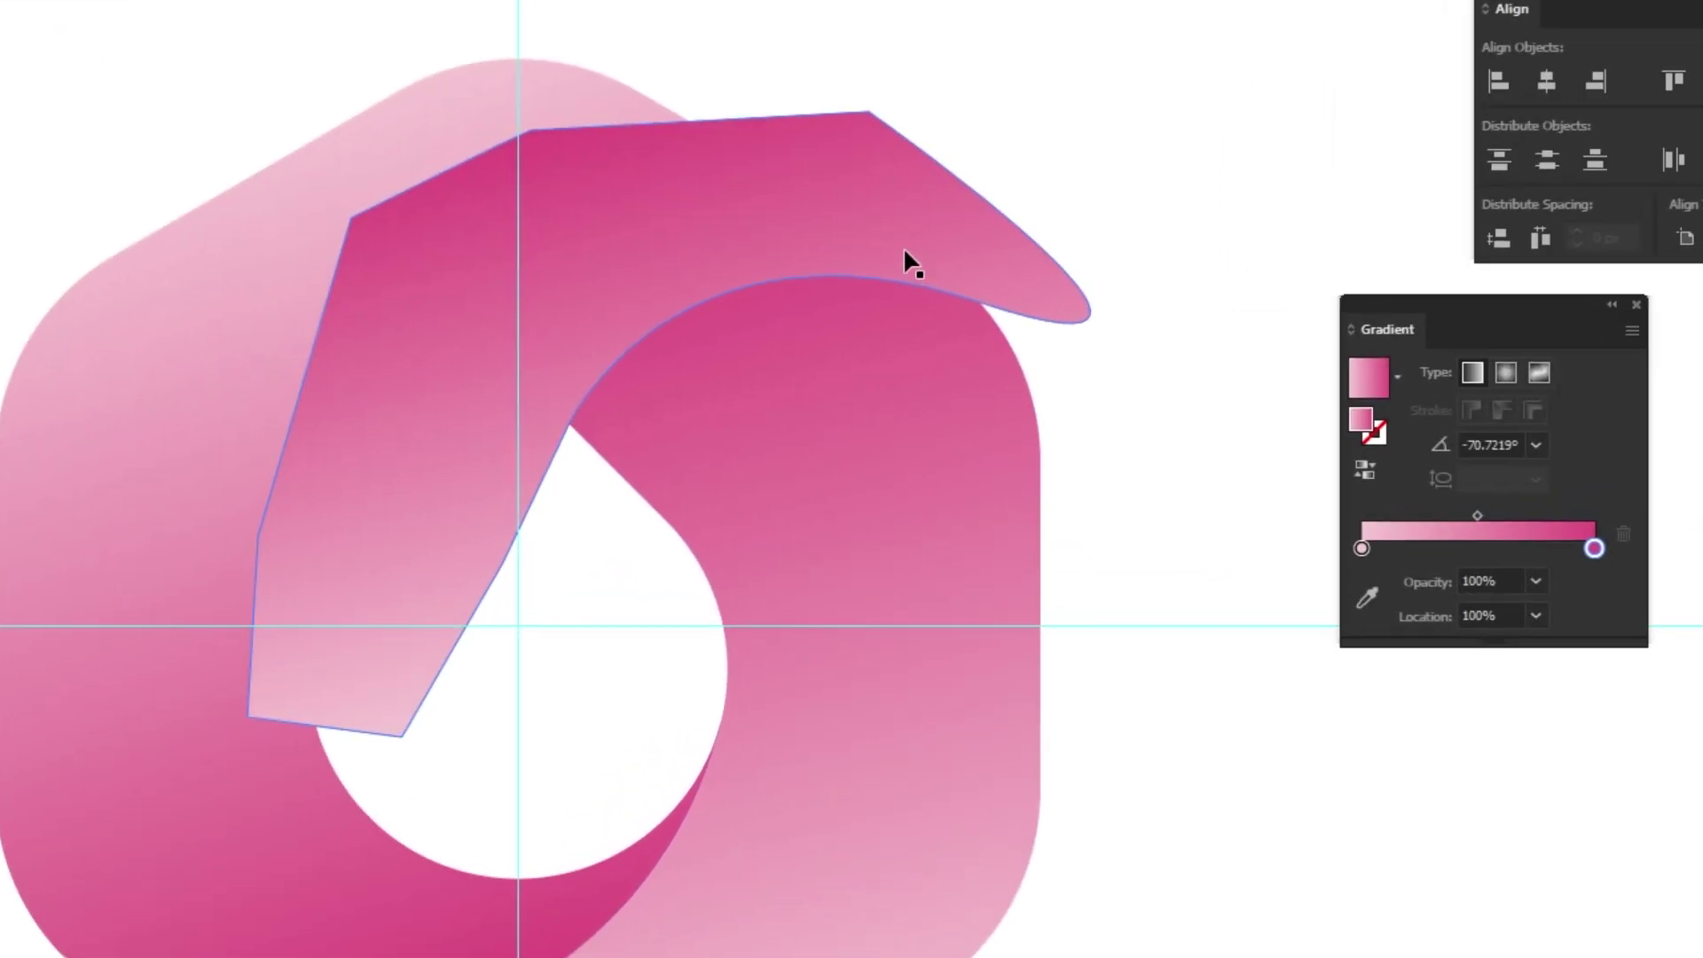
{"action": "left_click", "coordinate": [887, 334]}
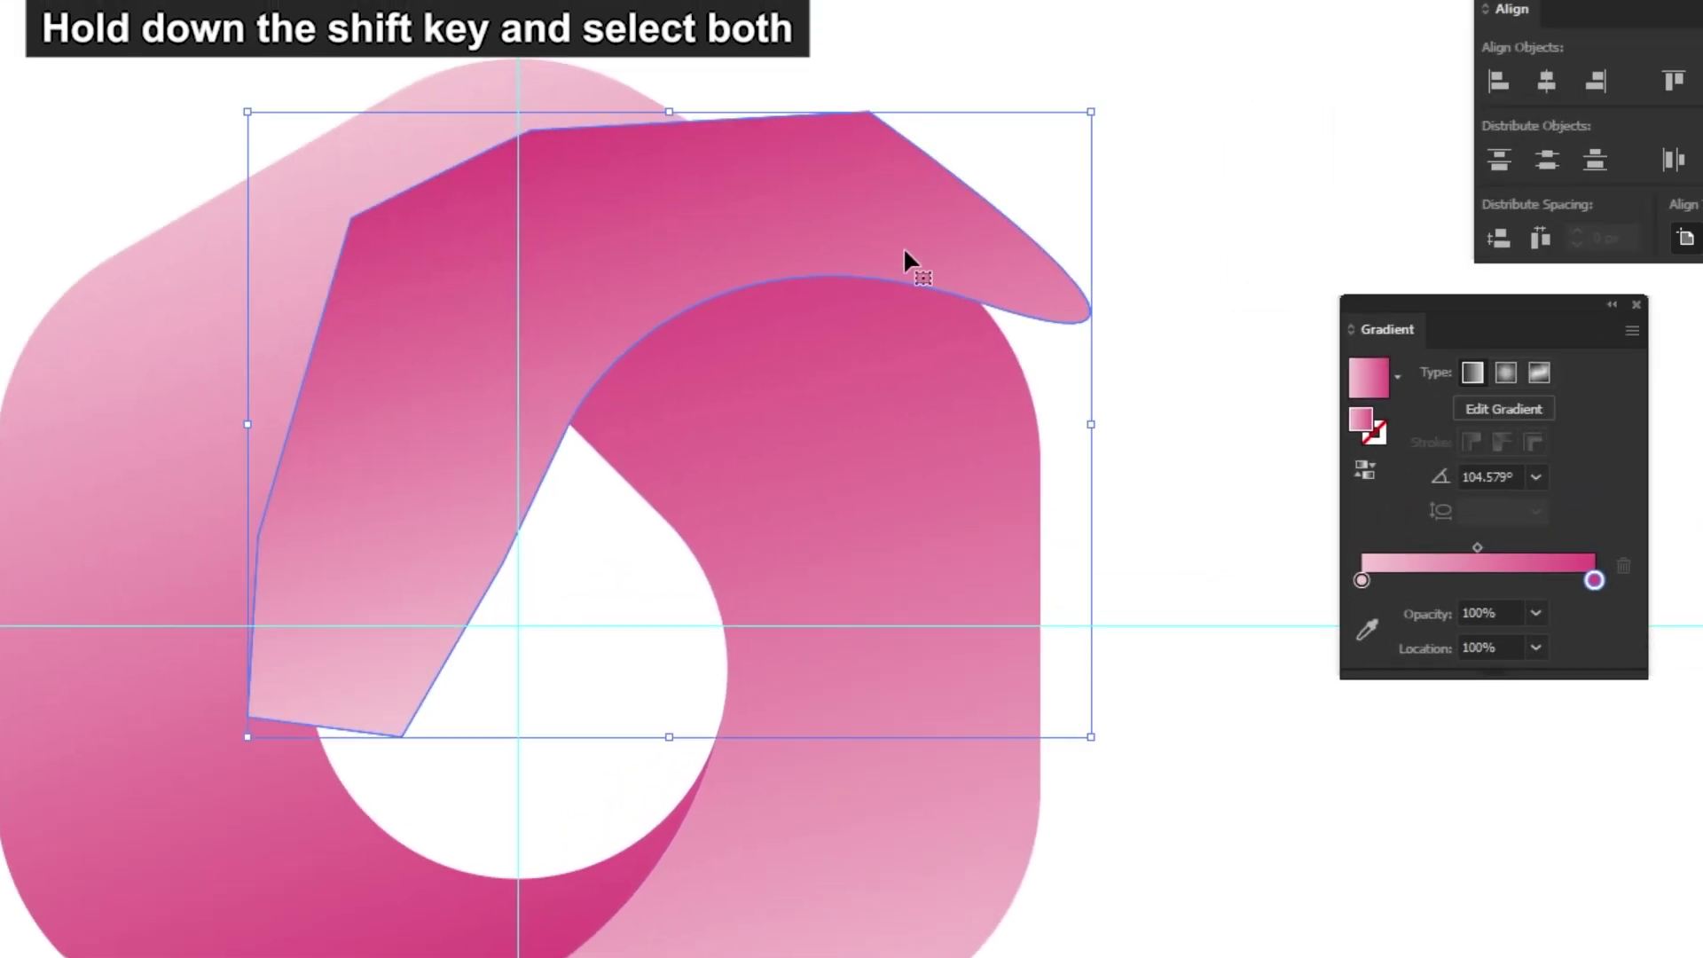
{"action": "left_click", "coordinate": [925, 448], "text": "shift"}
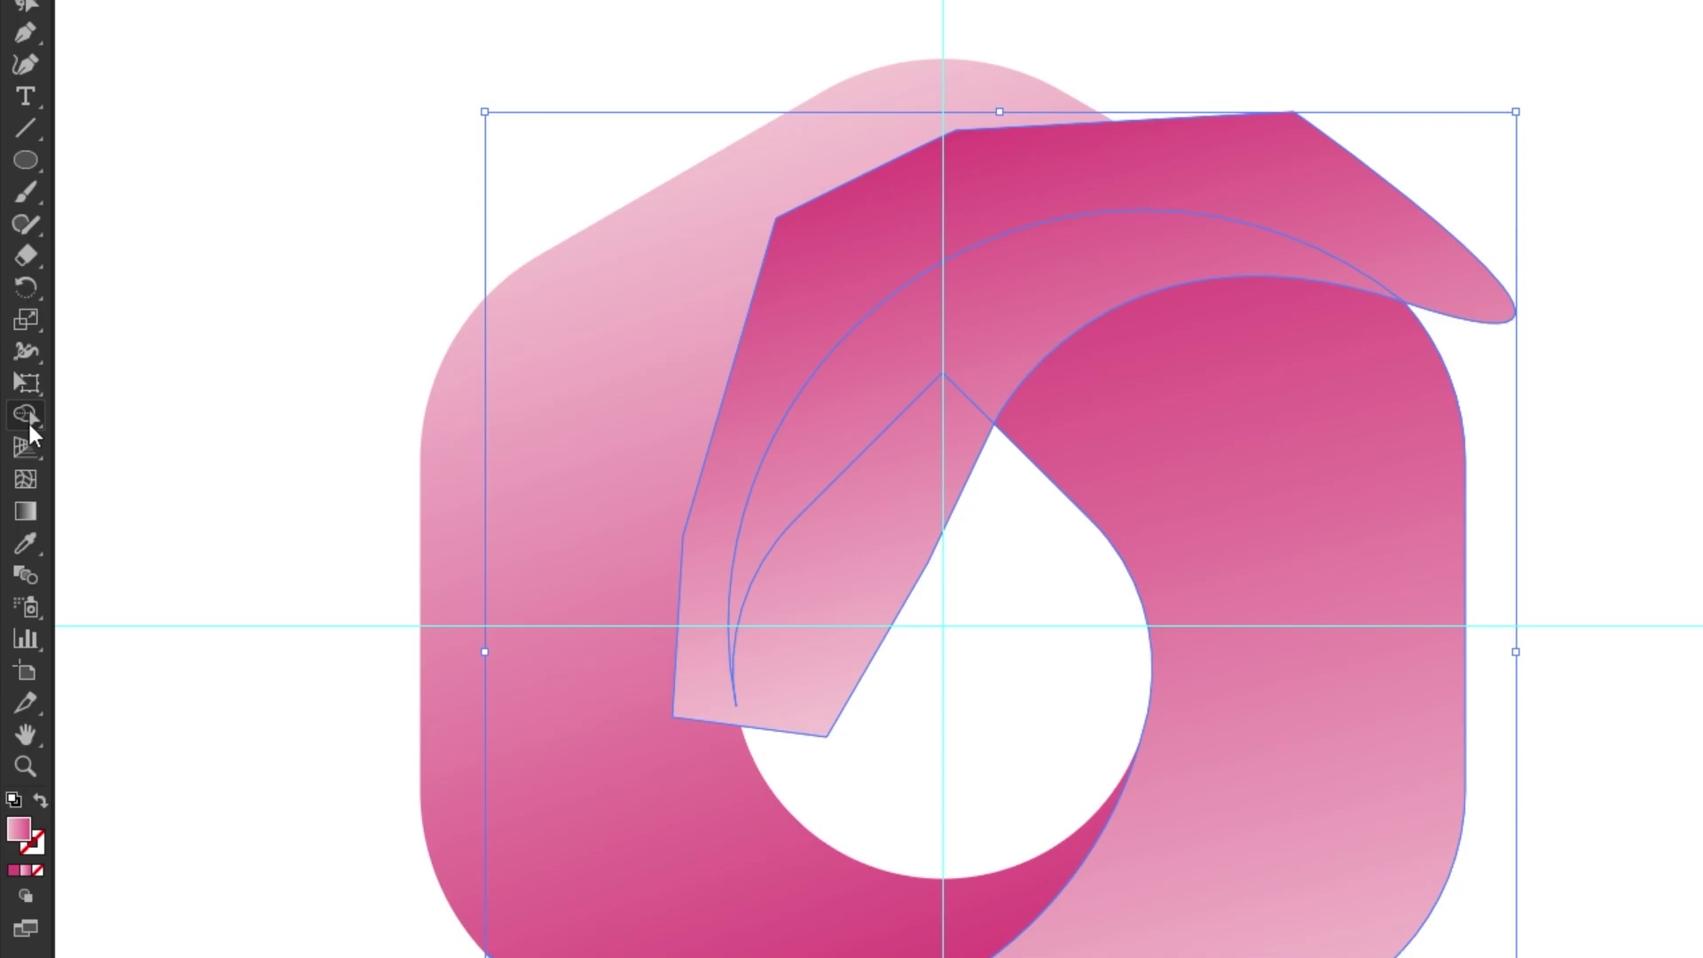
{"action": "left_click", "coordinate": [29, 419]}
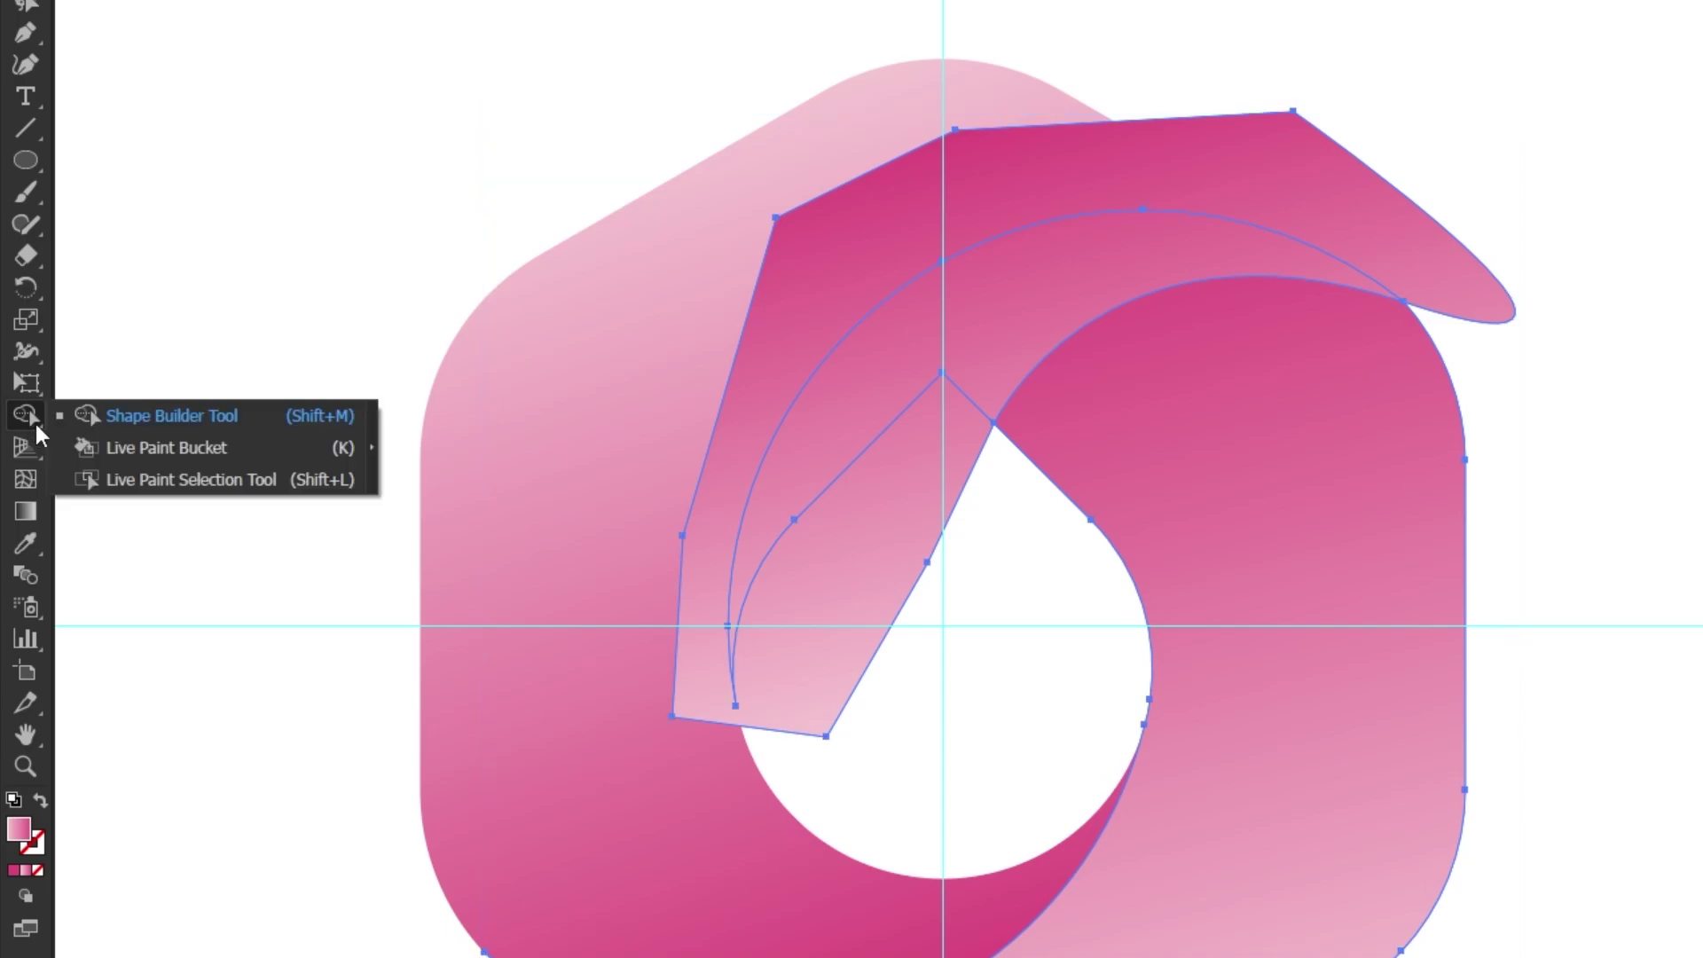
{"action": "left_click", "coordinate": [166, 417]}
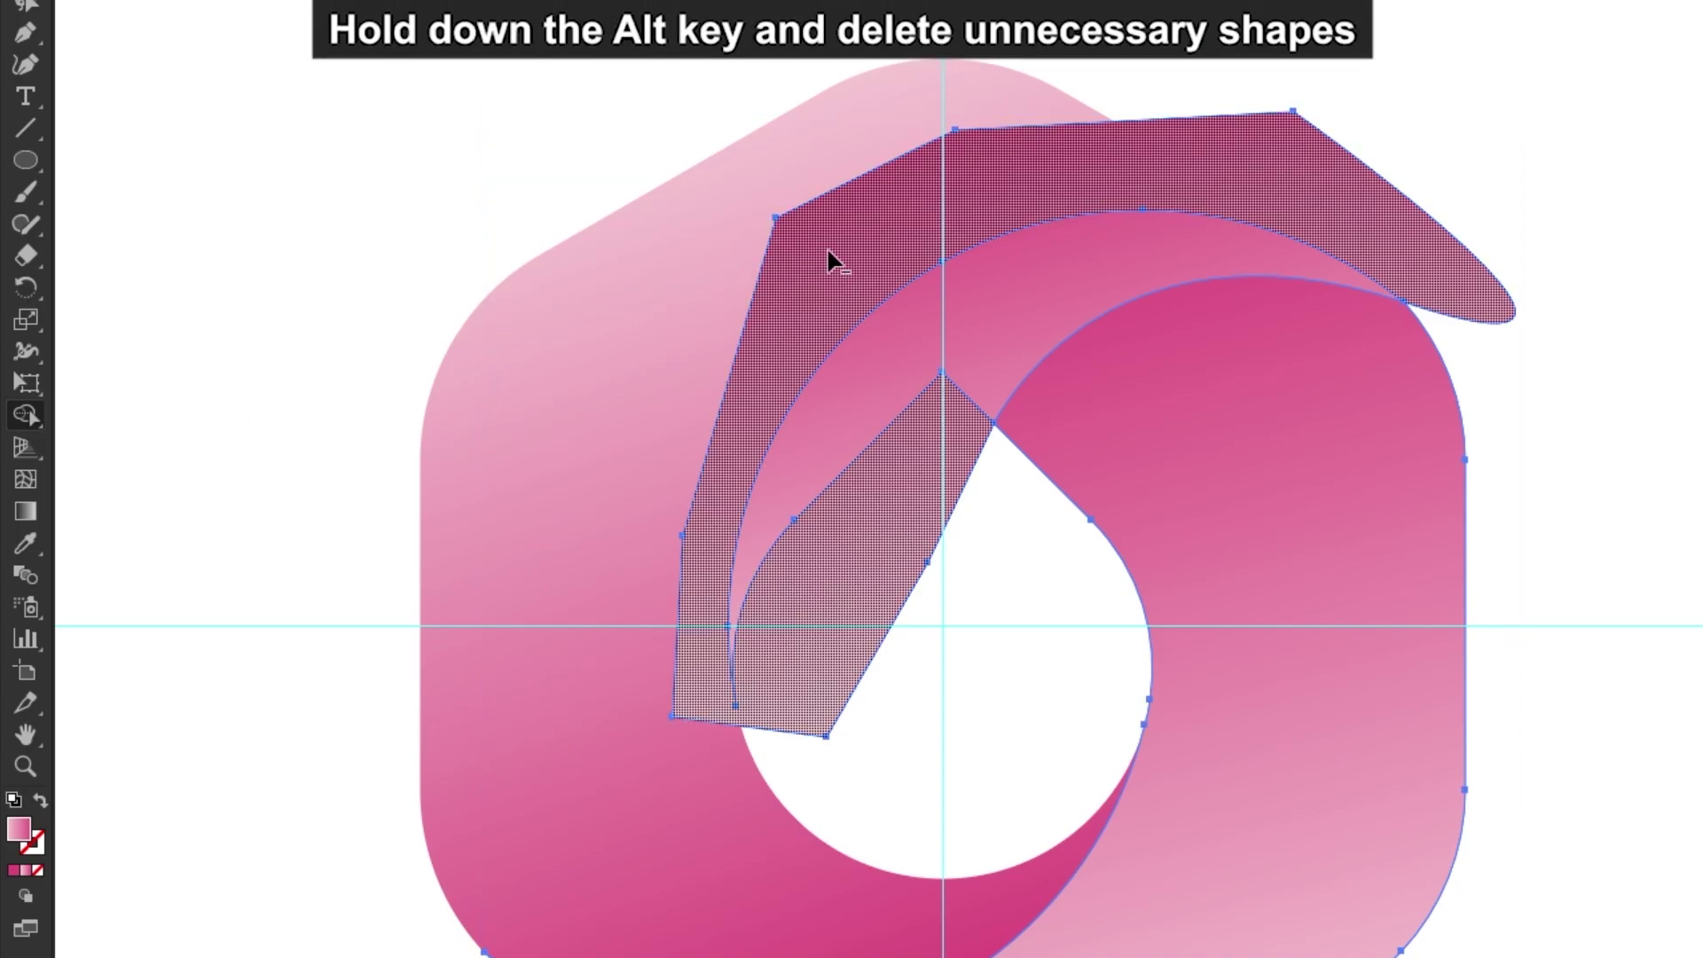
{"action": "left_click", "coordinate": [826, 247], "text": "alt"}
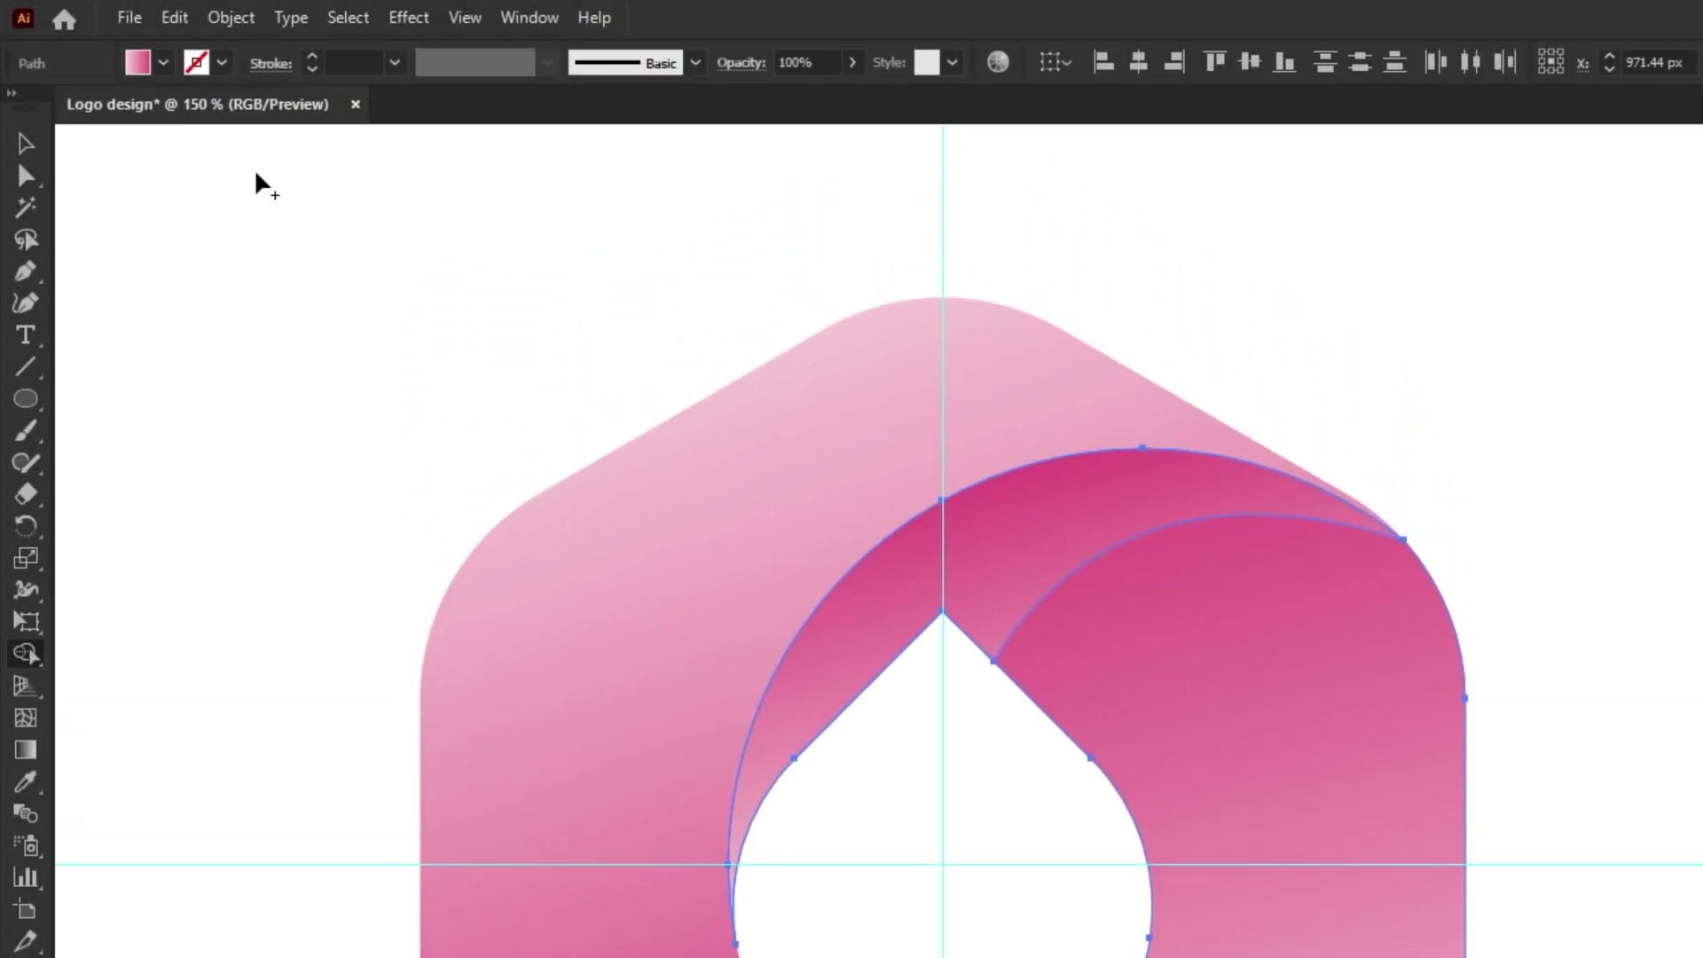
{"action": "left_click", "coordinate": [39, 145]}
{"action": "left_click", "coordinate": [335, 292]}
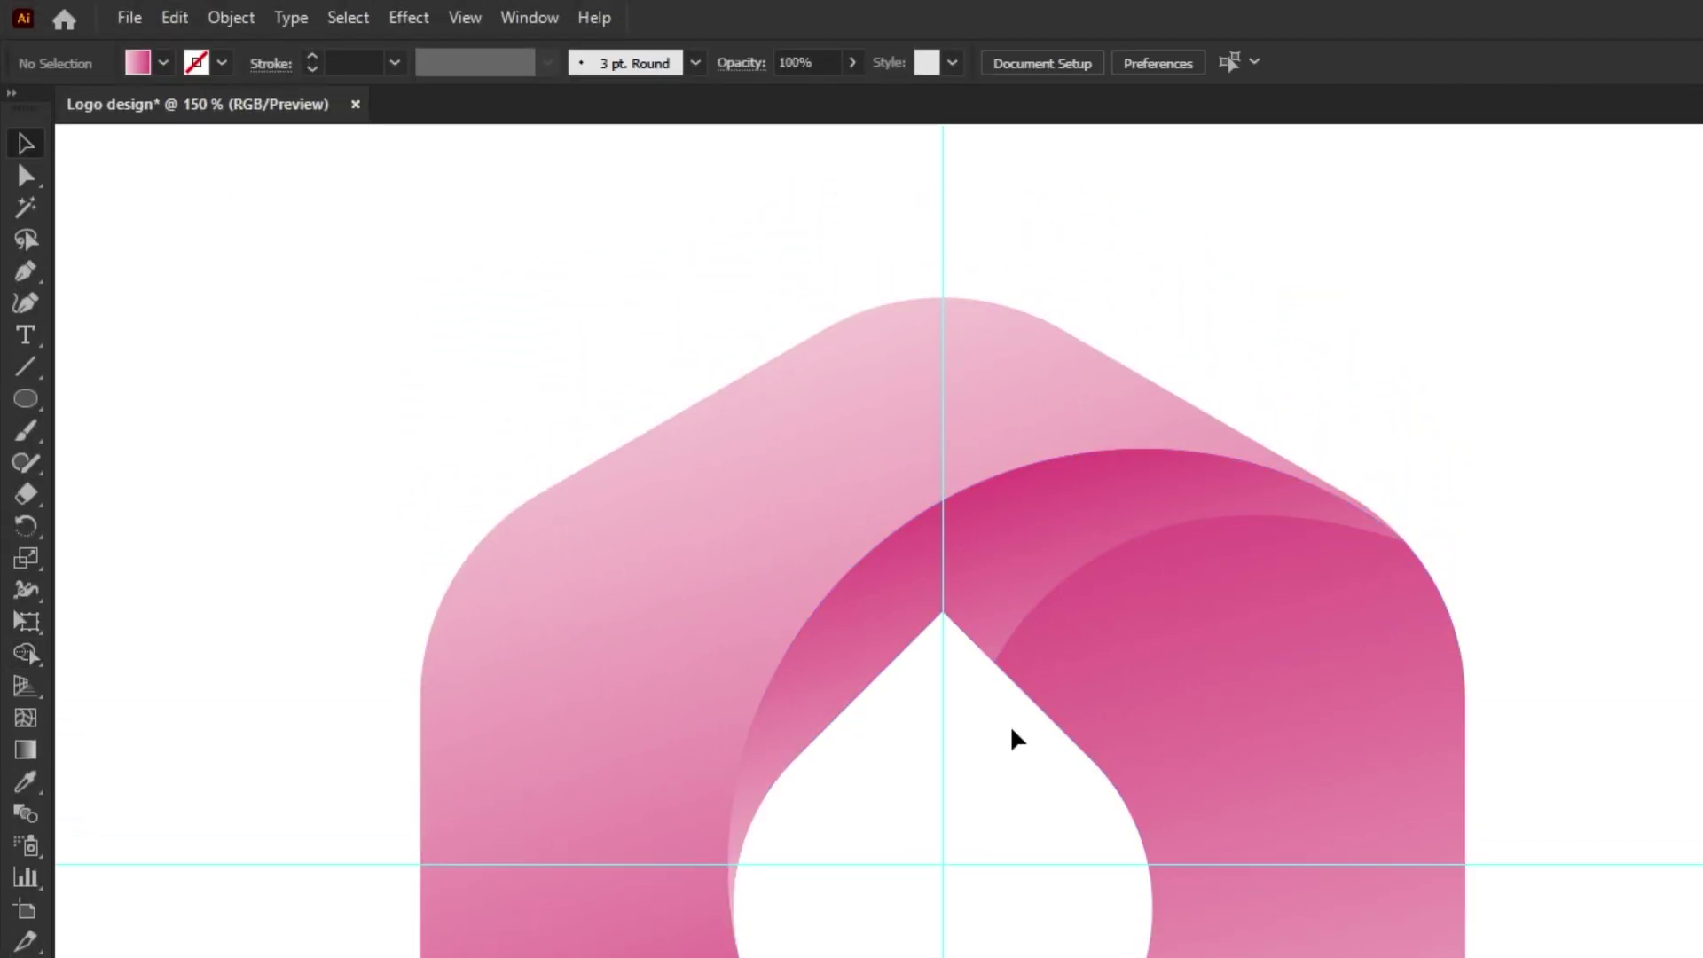
{"action": "left_click", "coordinate": [1043, 556]}
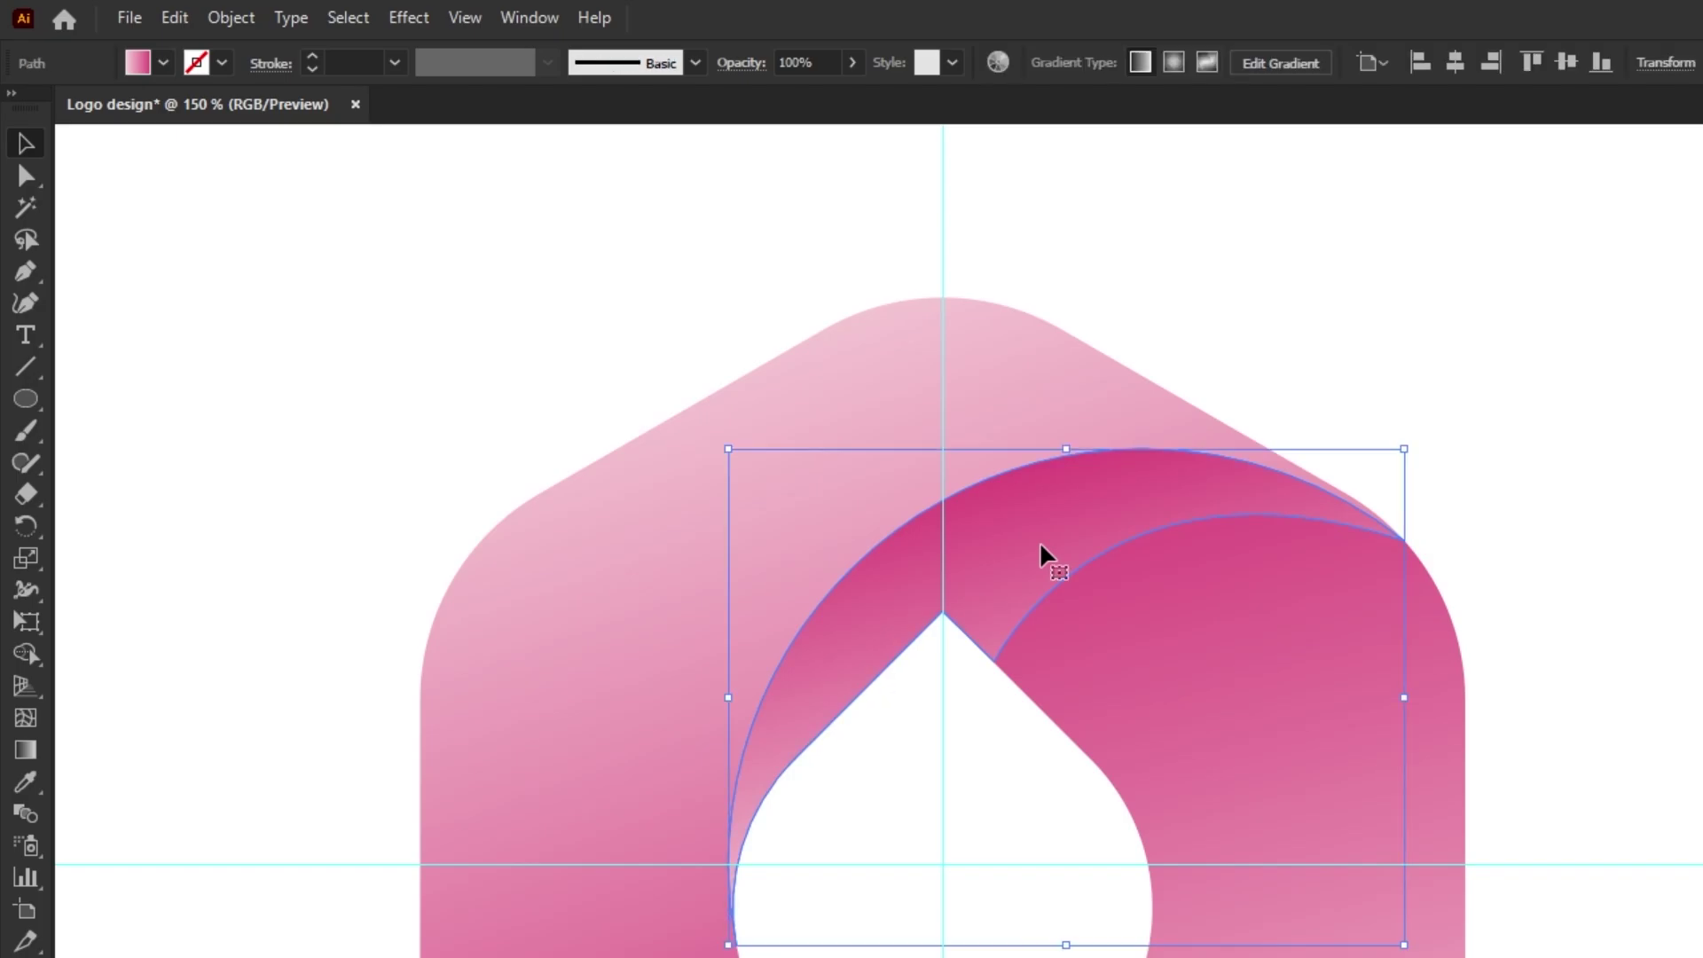
- Give the crescent arc Multiply blending at 30% opacity in the Transparency panel
{"action": "left_click", "coordinate": [530, 17]}
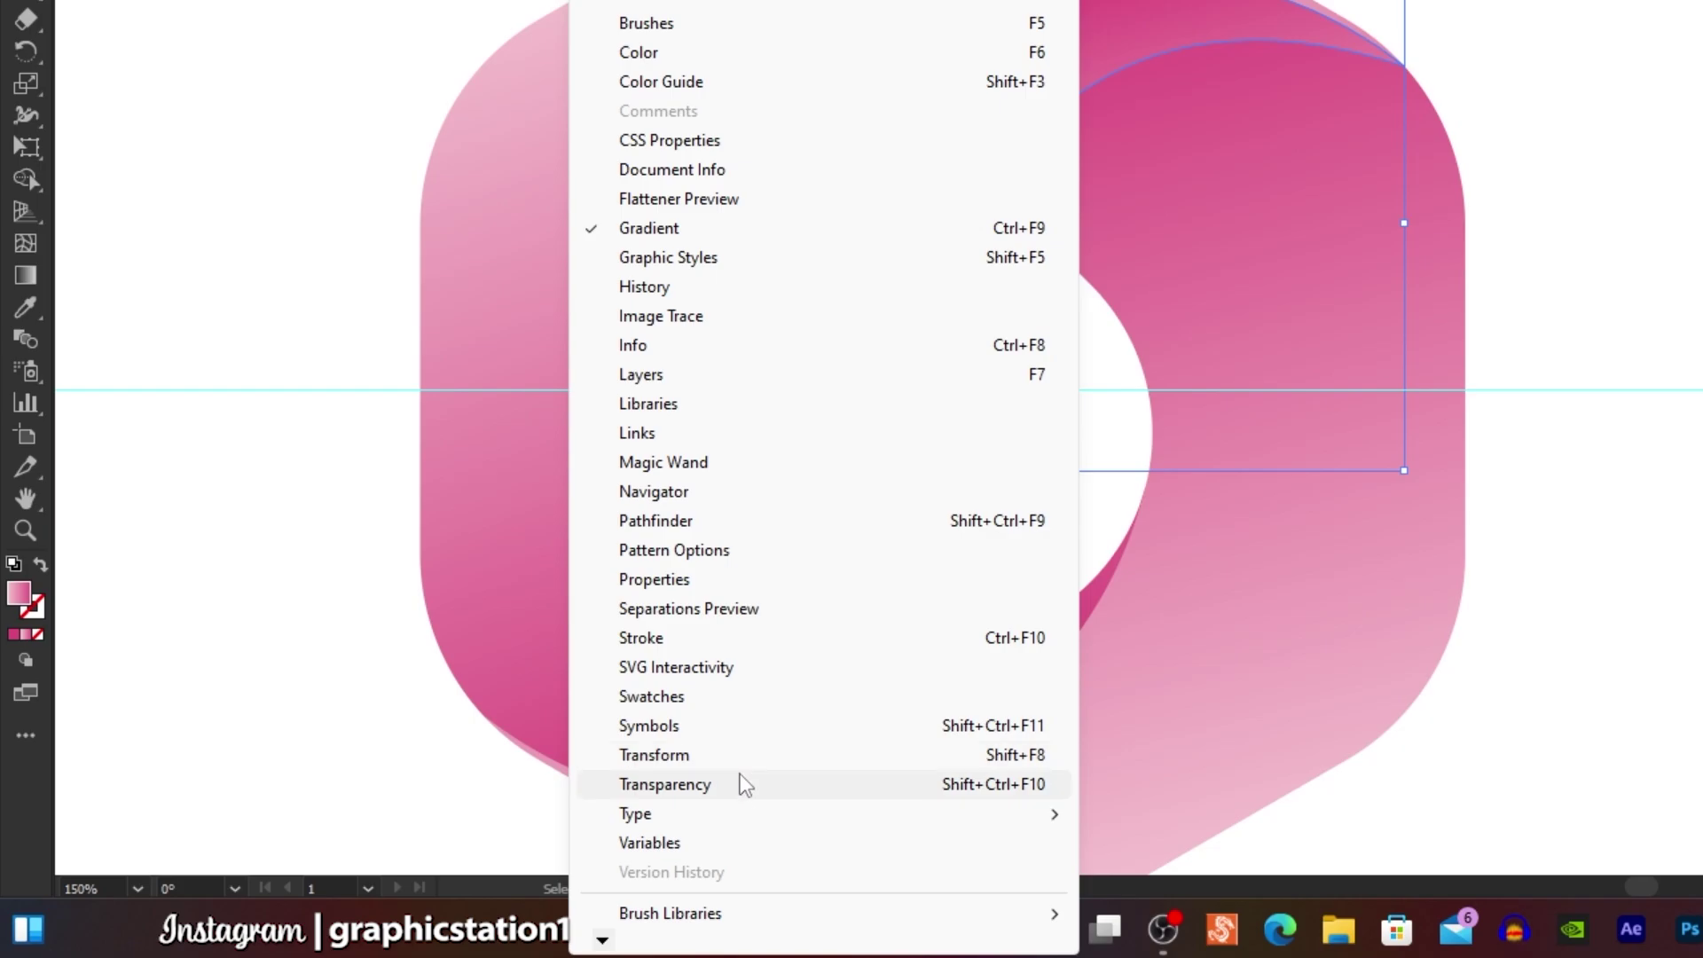
{"action": "left_click", "coordinate": [685, 785]}
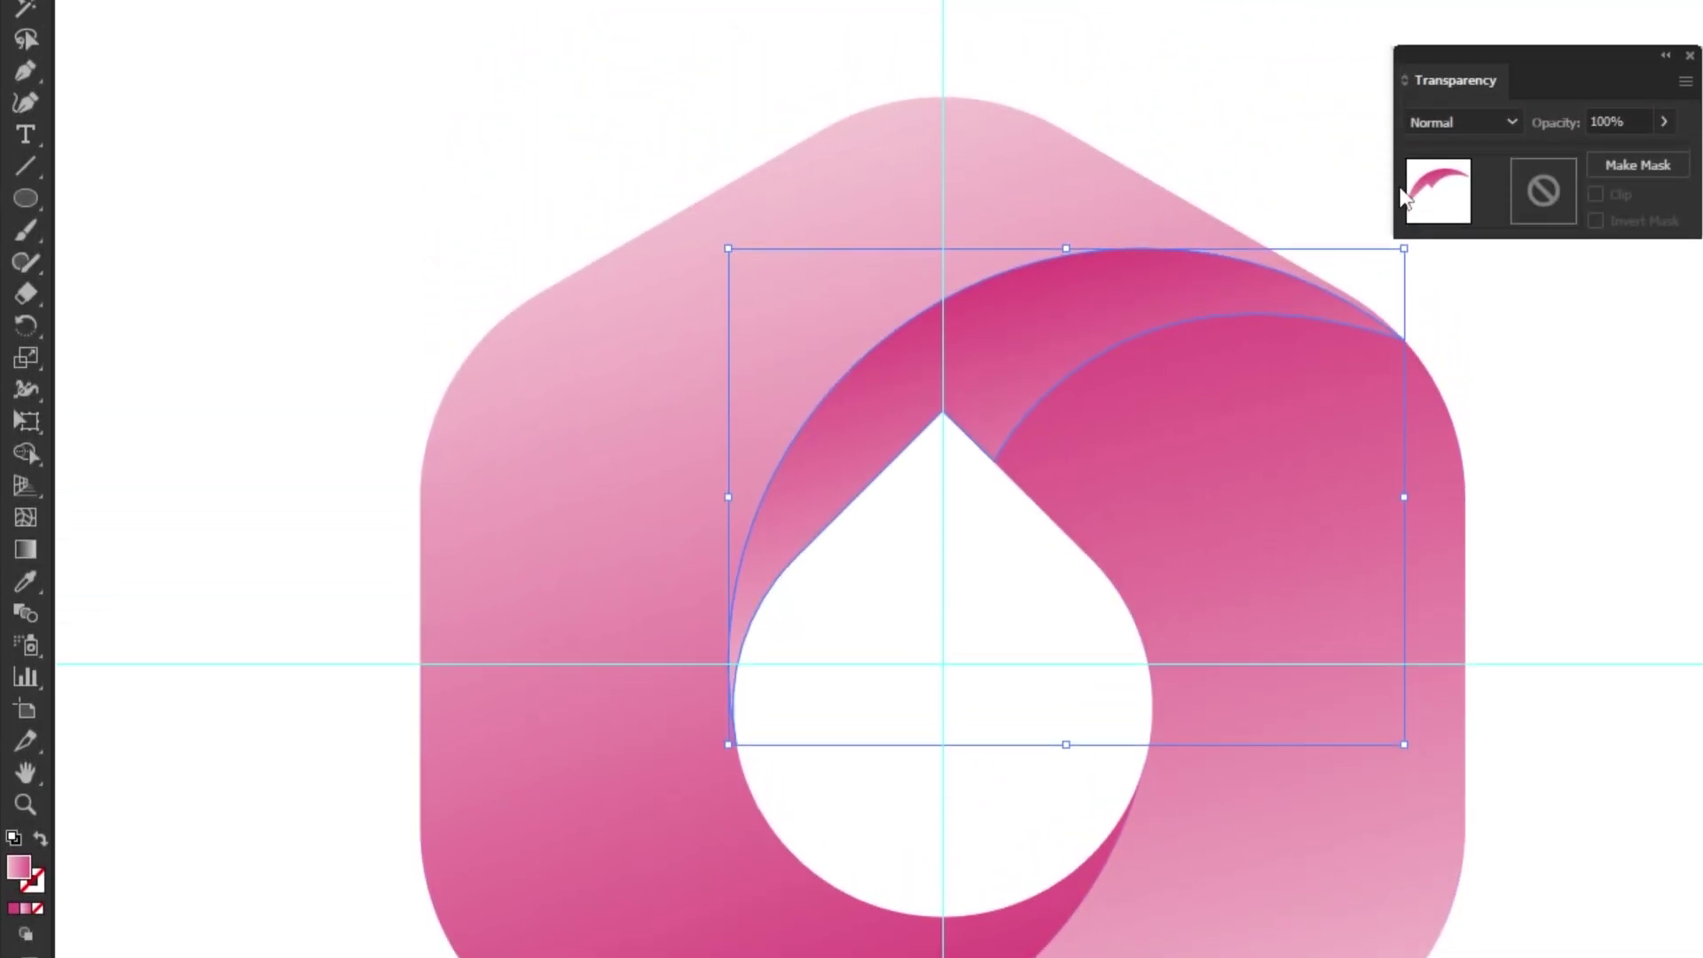
{"action": "left_click", "coordinate": [1451, 124]}
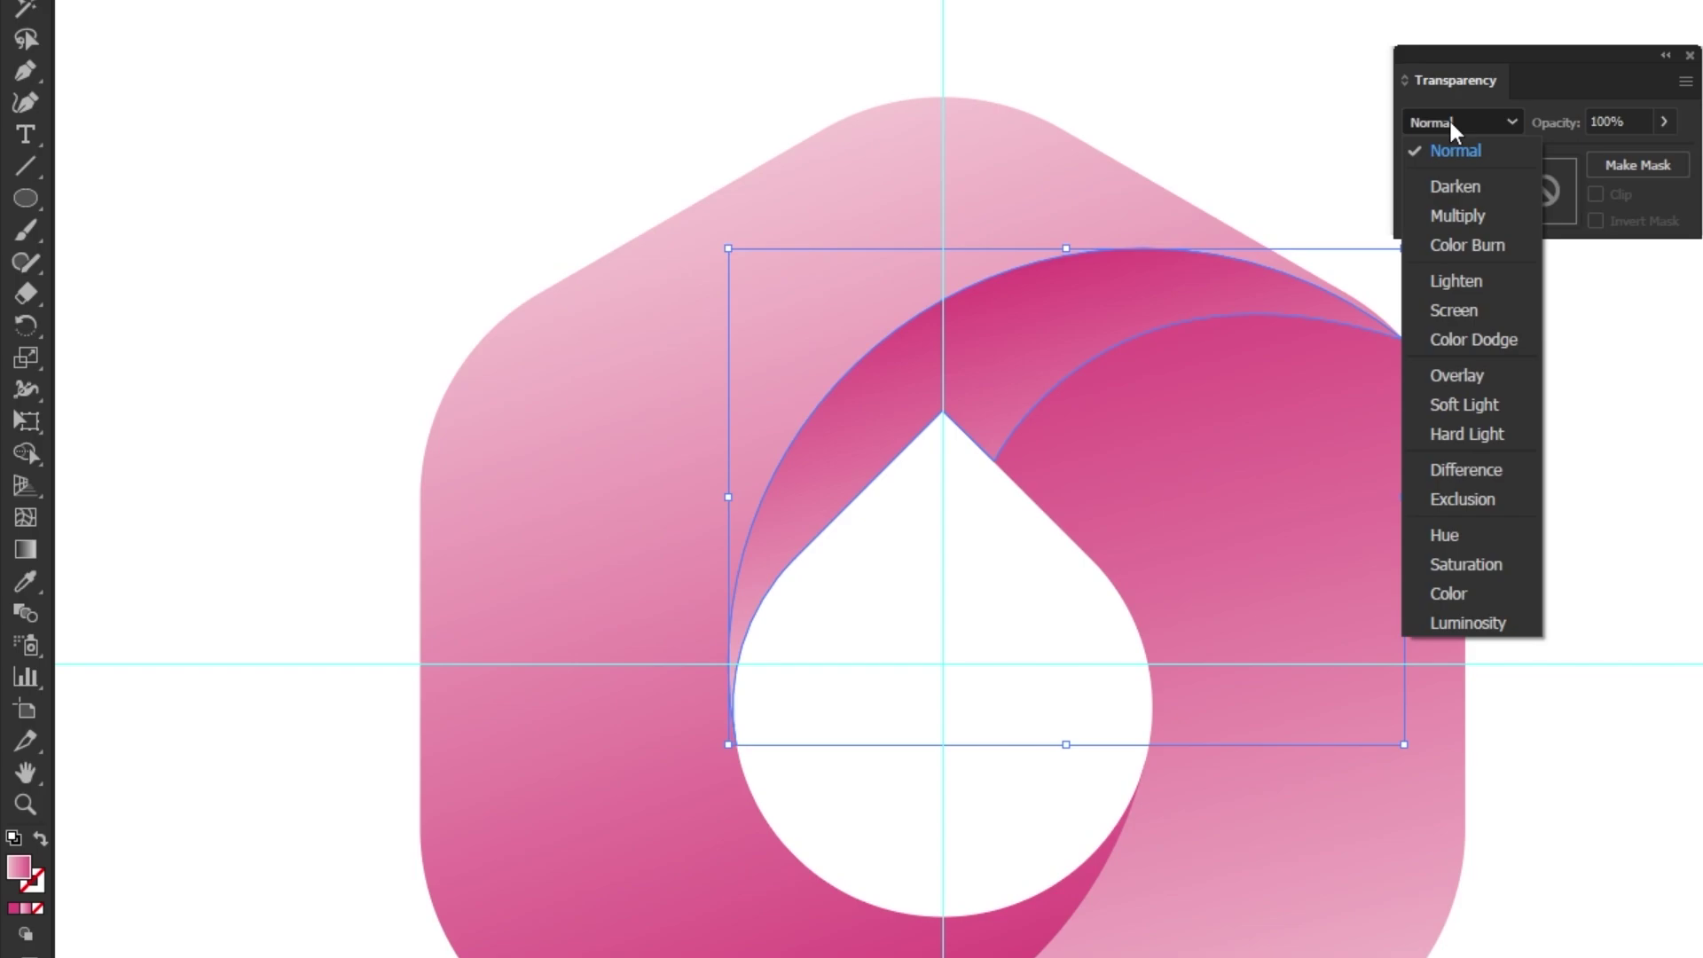
{"action": "left_click", "coordinate": [1455, 216]}
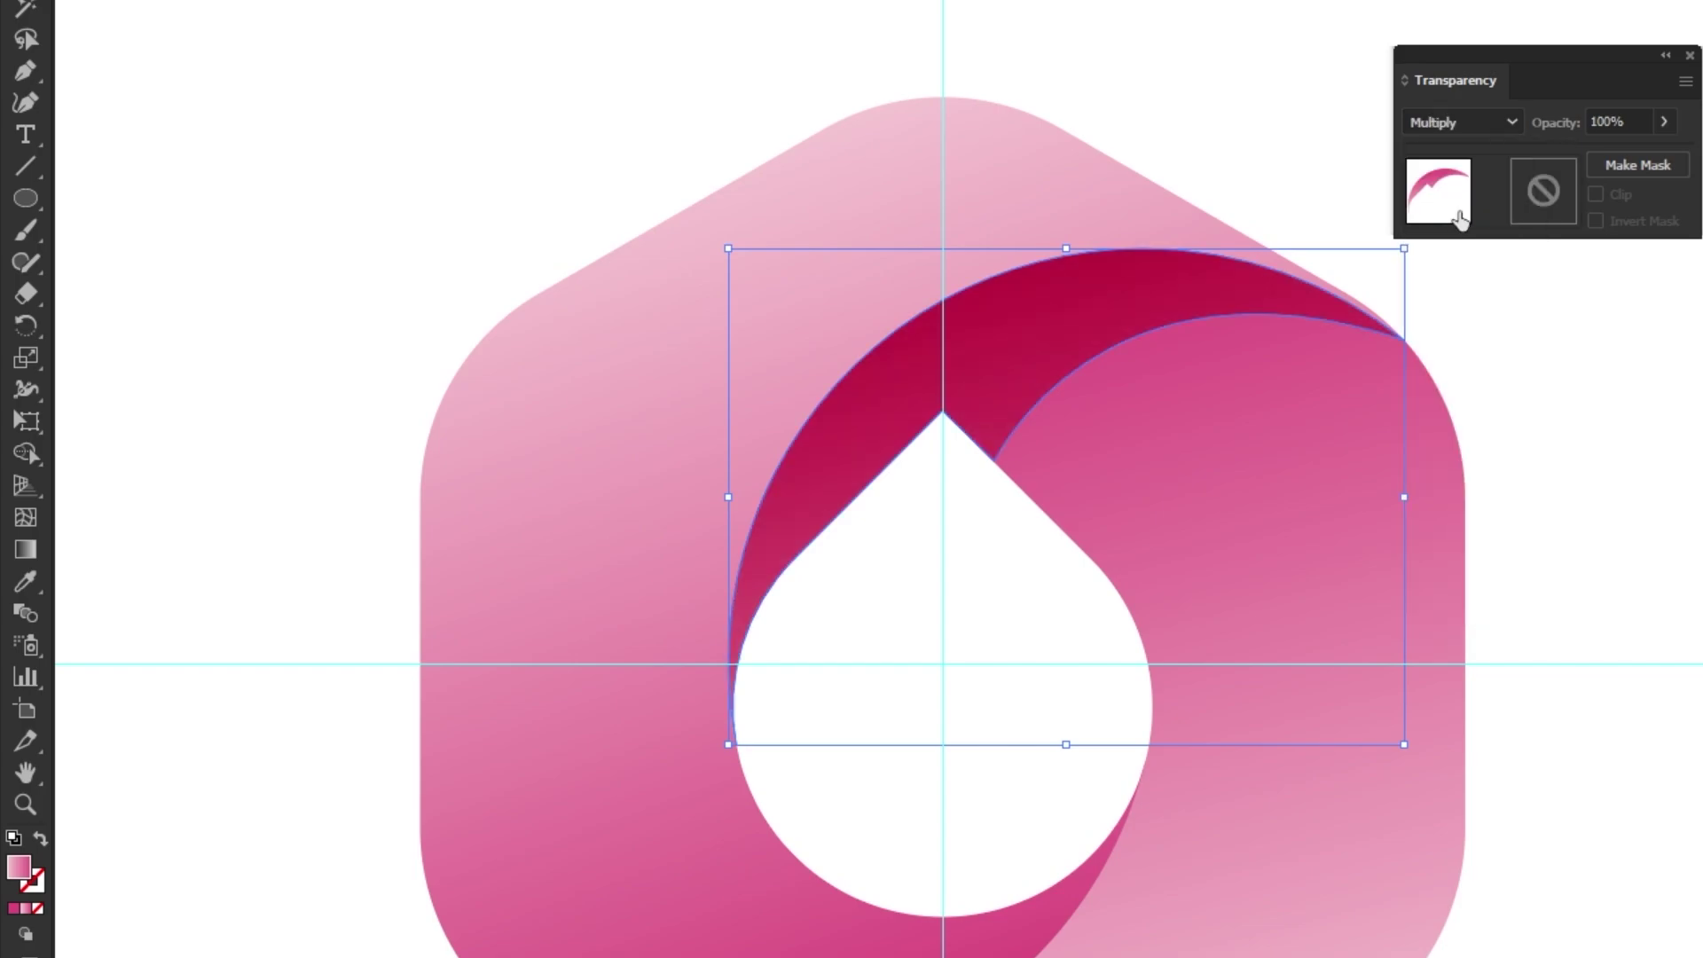
{"action": "left_click_drag", "start_coordinate": [1638, 118], "coordinate": [1601, 120]}
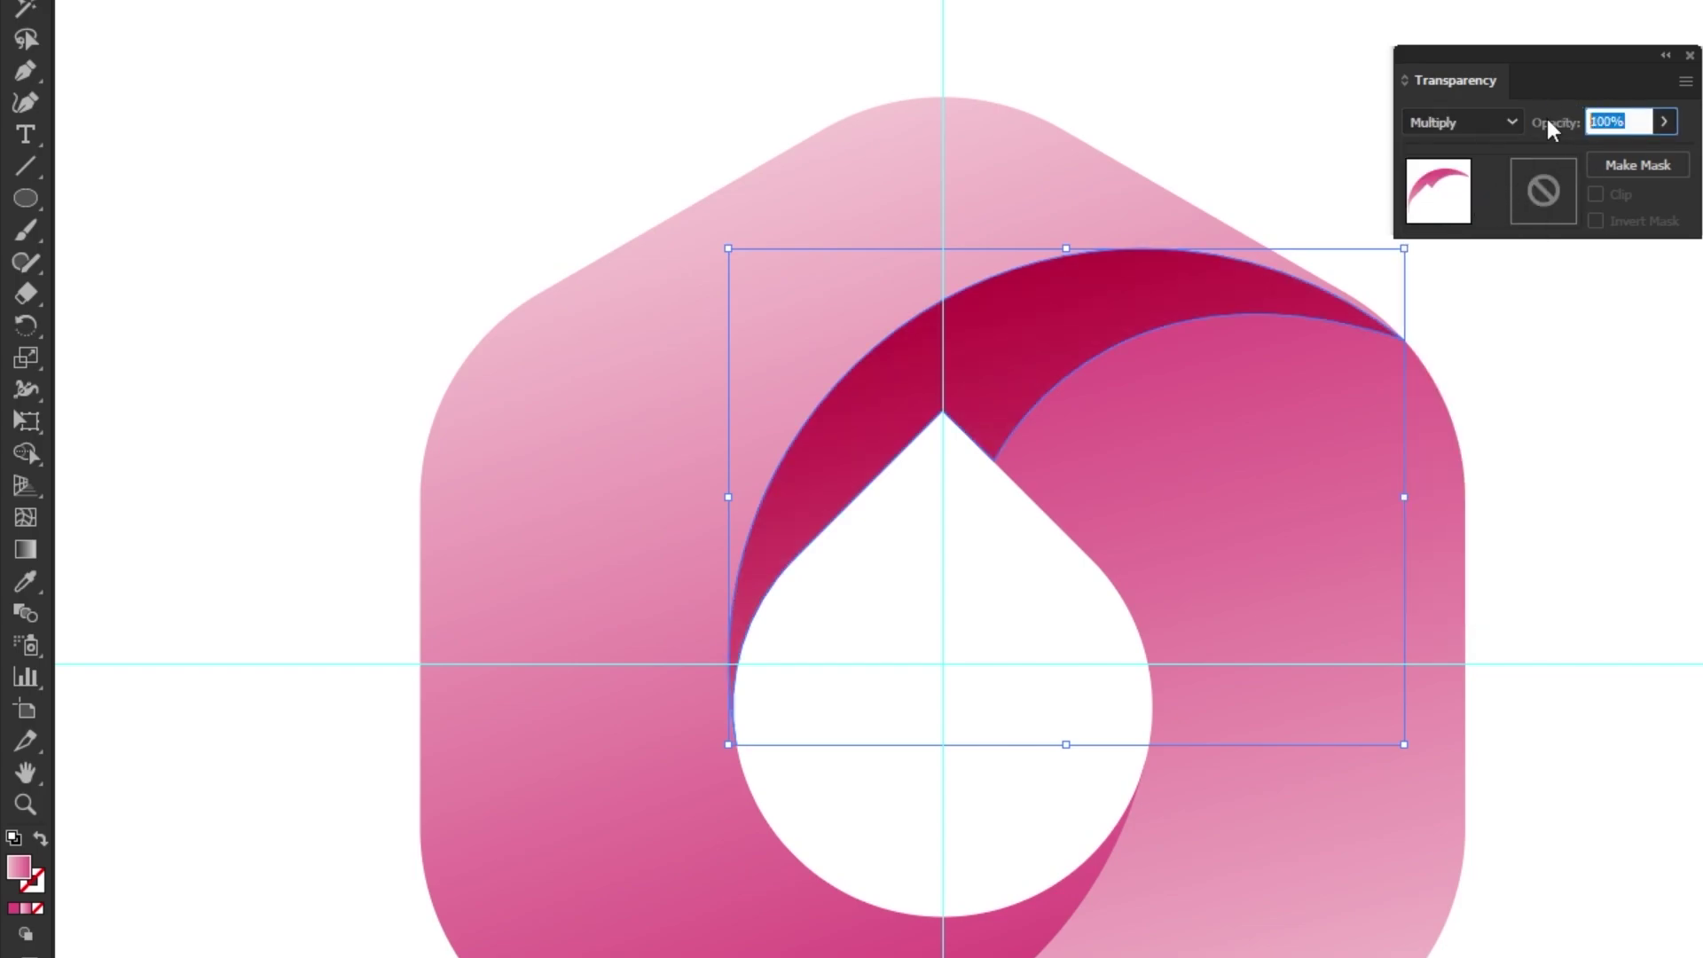
{"action": "type", "text": "30"}
{"action": "key", "text": "Return"}
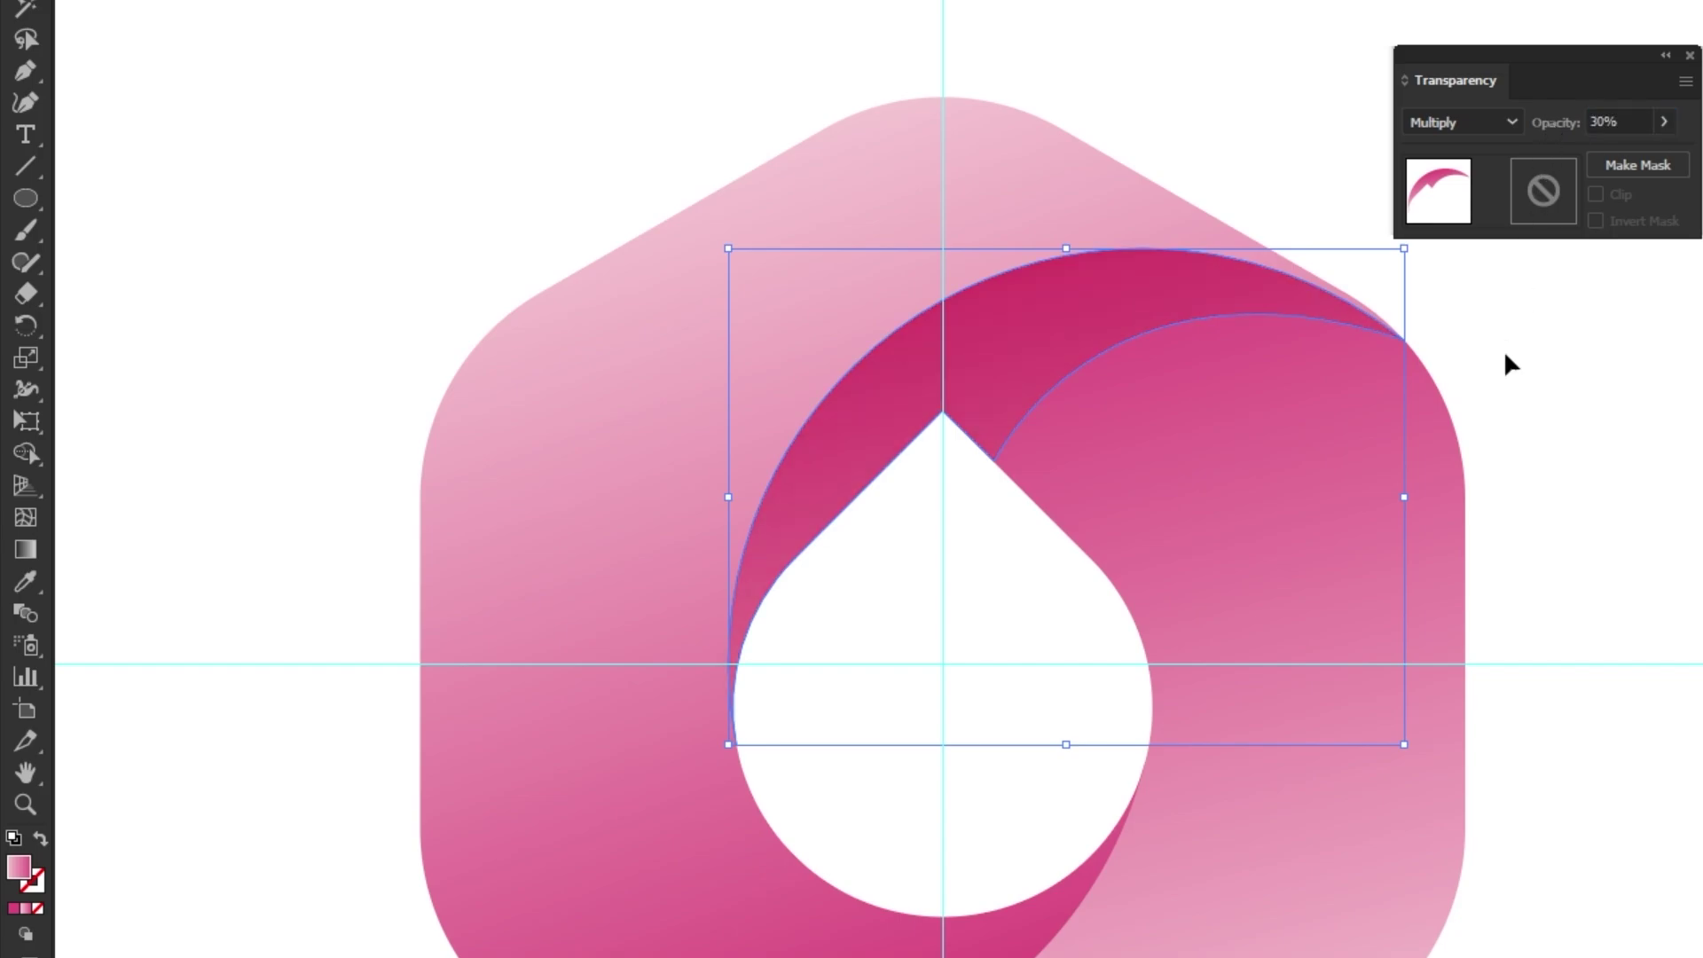
{"action": "left_click", "coordinate": [1504, 371]}
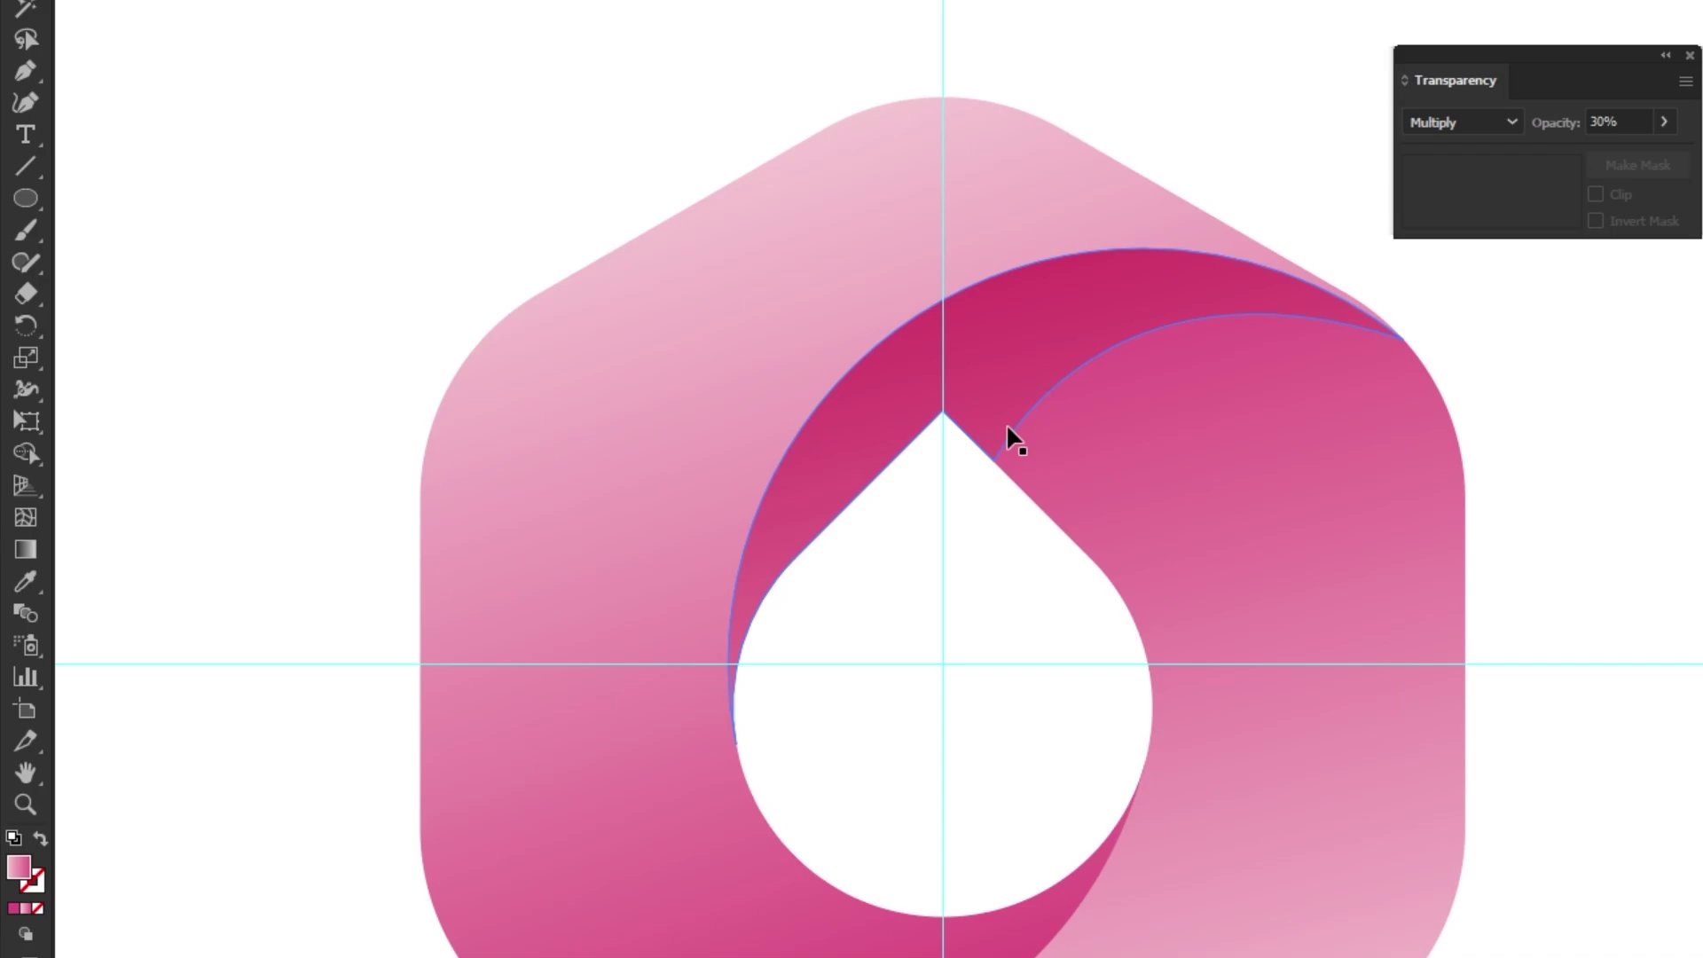
- Pen-draw a closed crescent outline over the ribbon's top, curving along the teardrop
{"action": "left_click", "coordinate": [34, 73]}
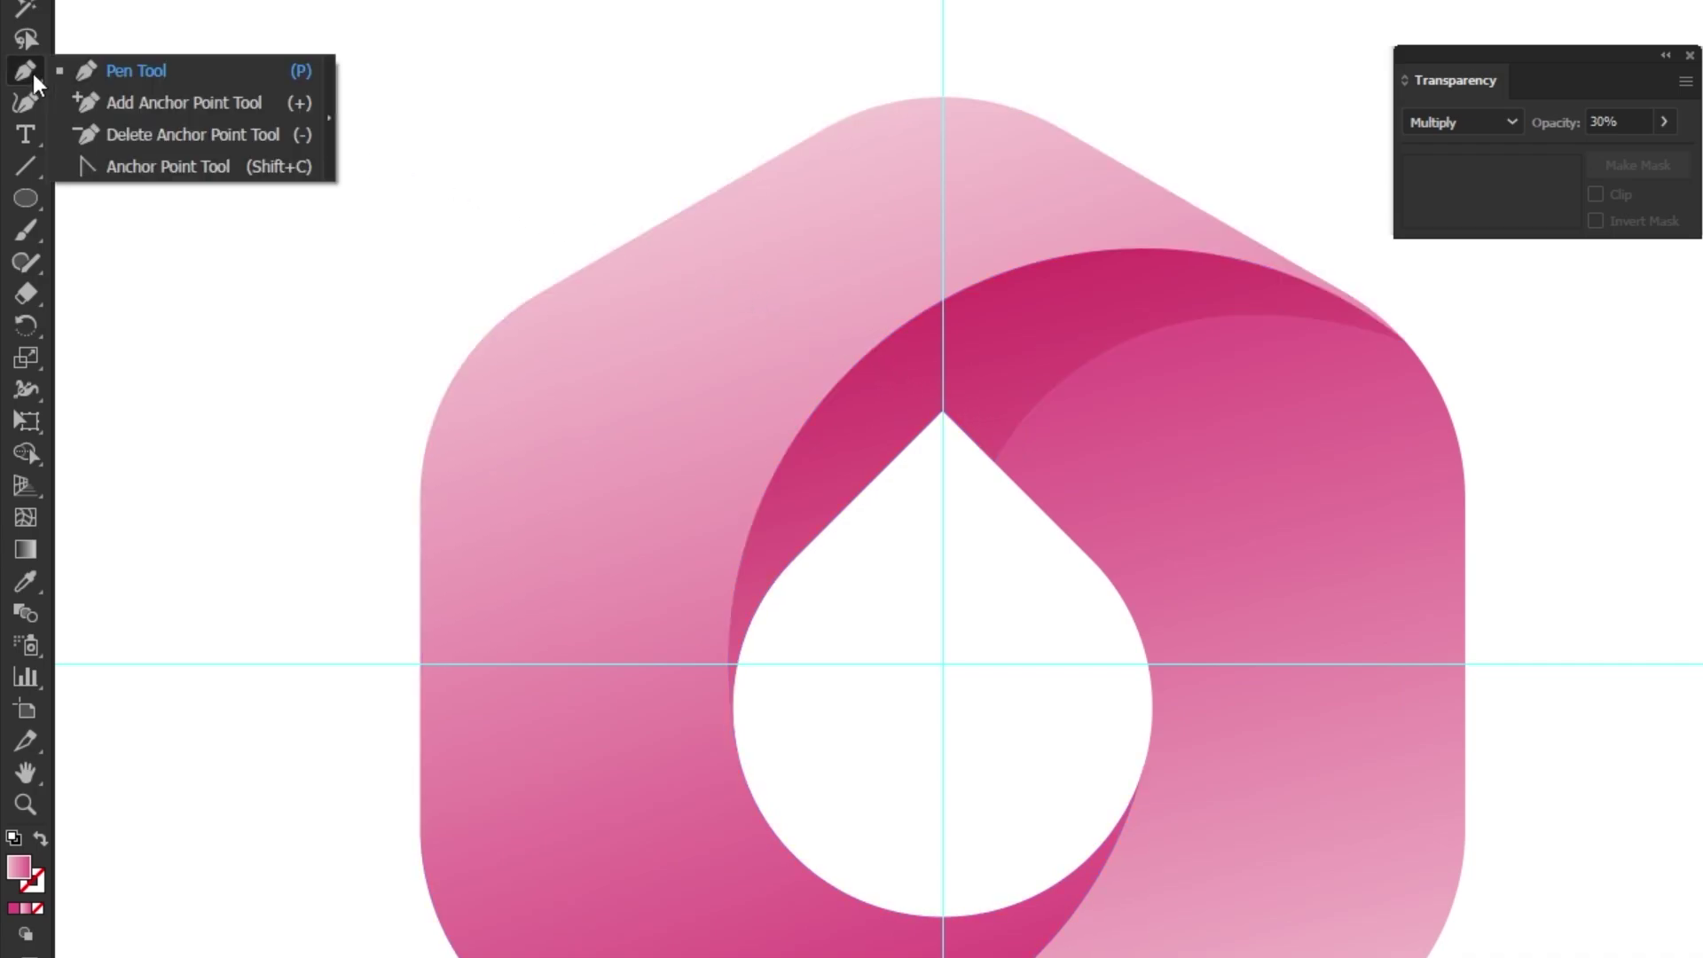
{"action": "left_click", "coordinate": [126, 71]}
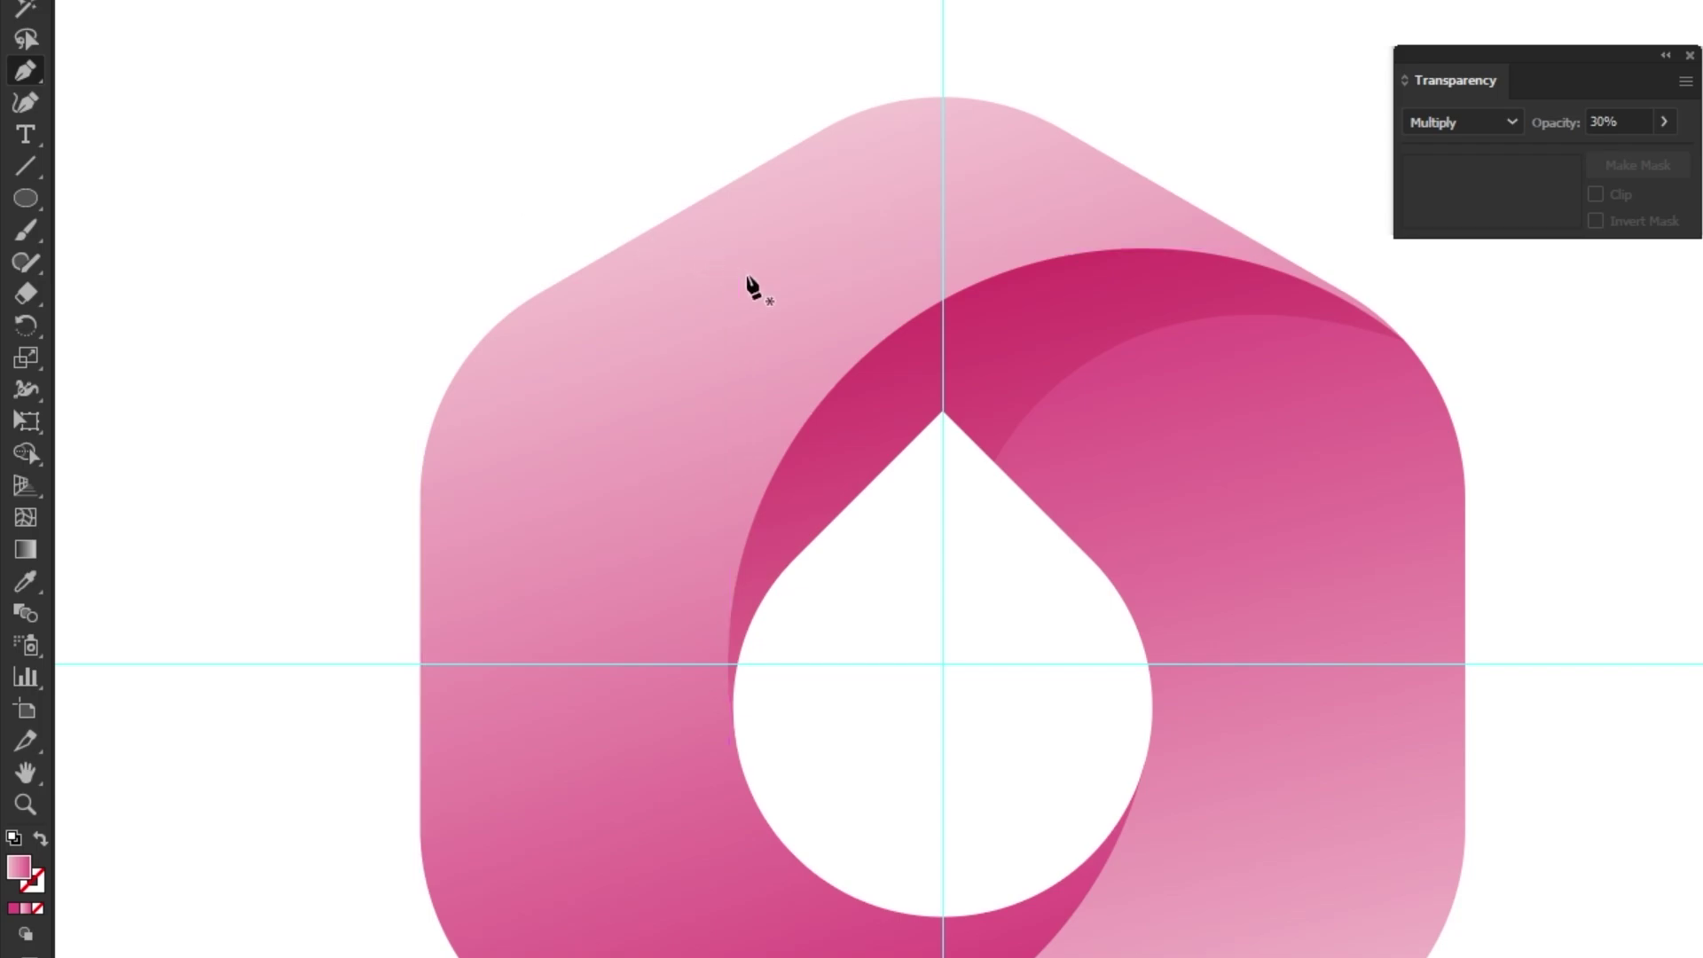
{"action": "left_click", "coordinate": [1052, 521]}
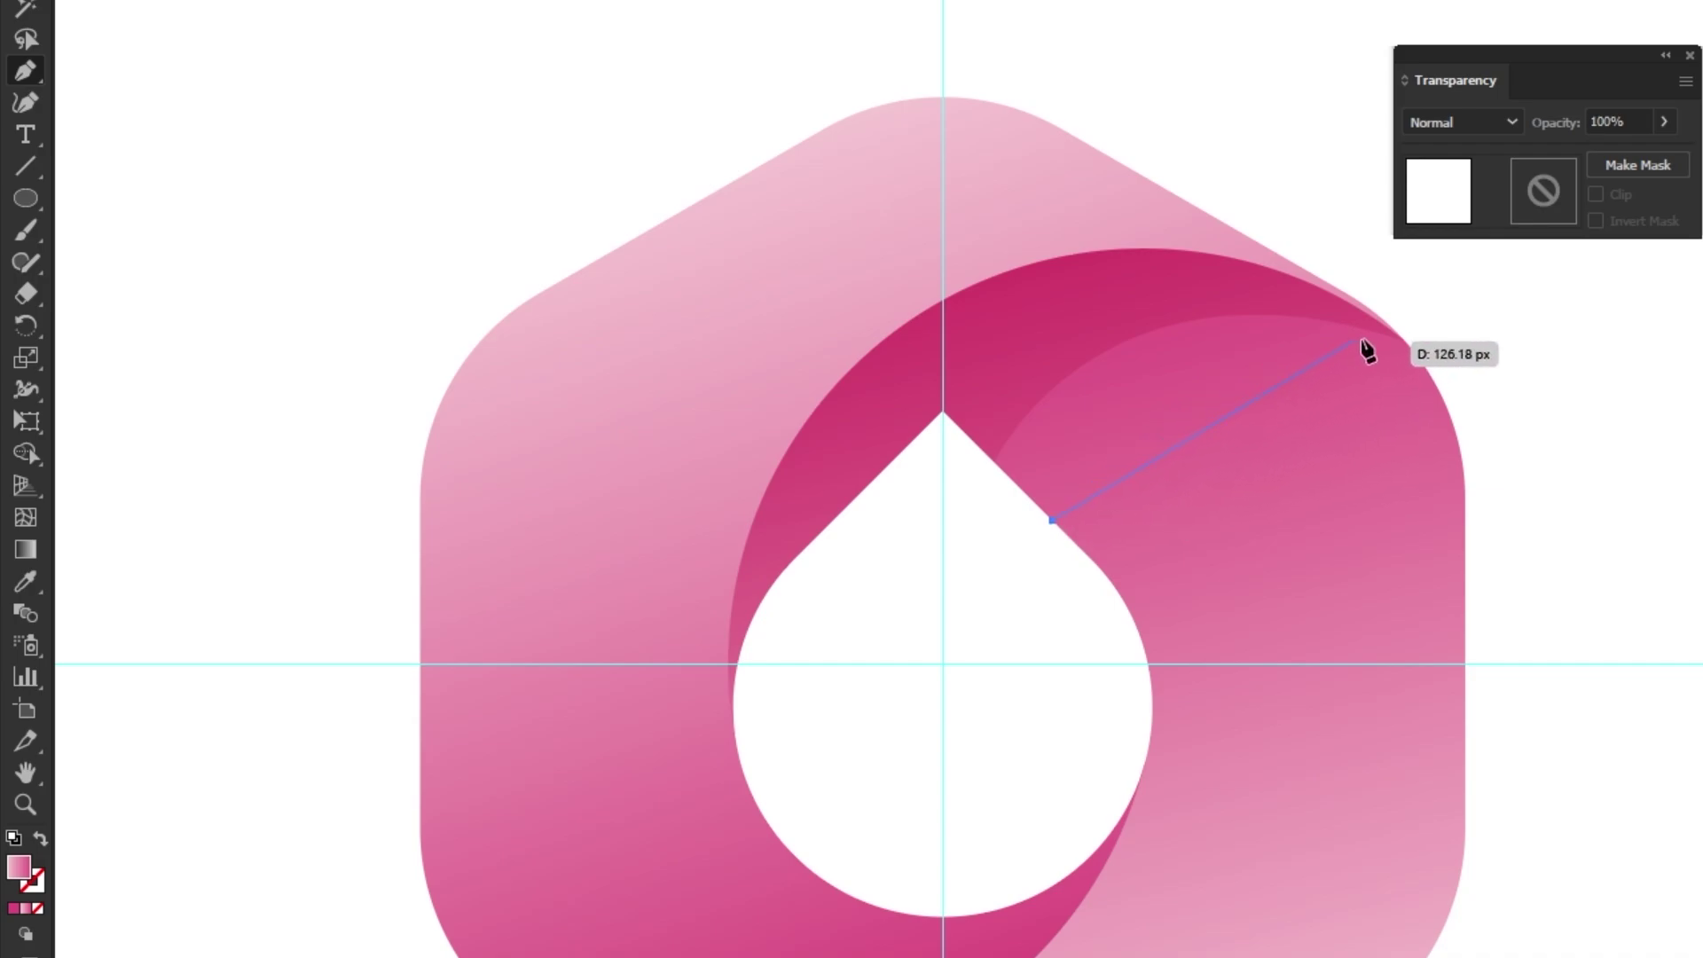
{"action": "left_click_drag", "start_coordinate": [1405, 341], "coordinate": [1452, 342]}
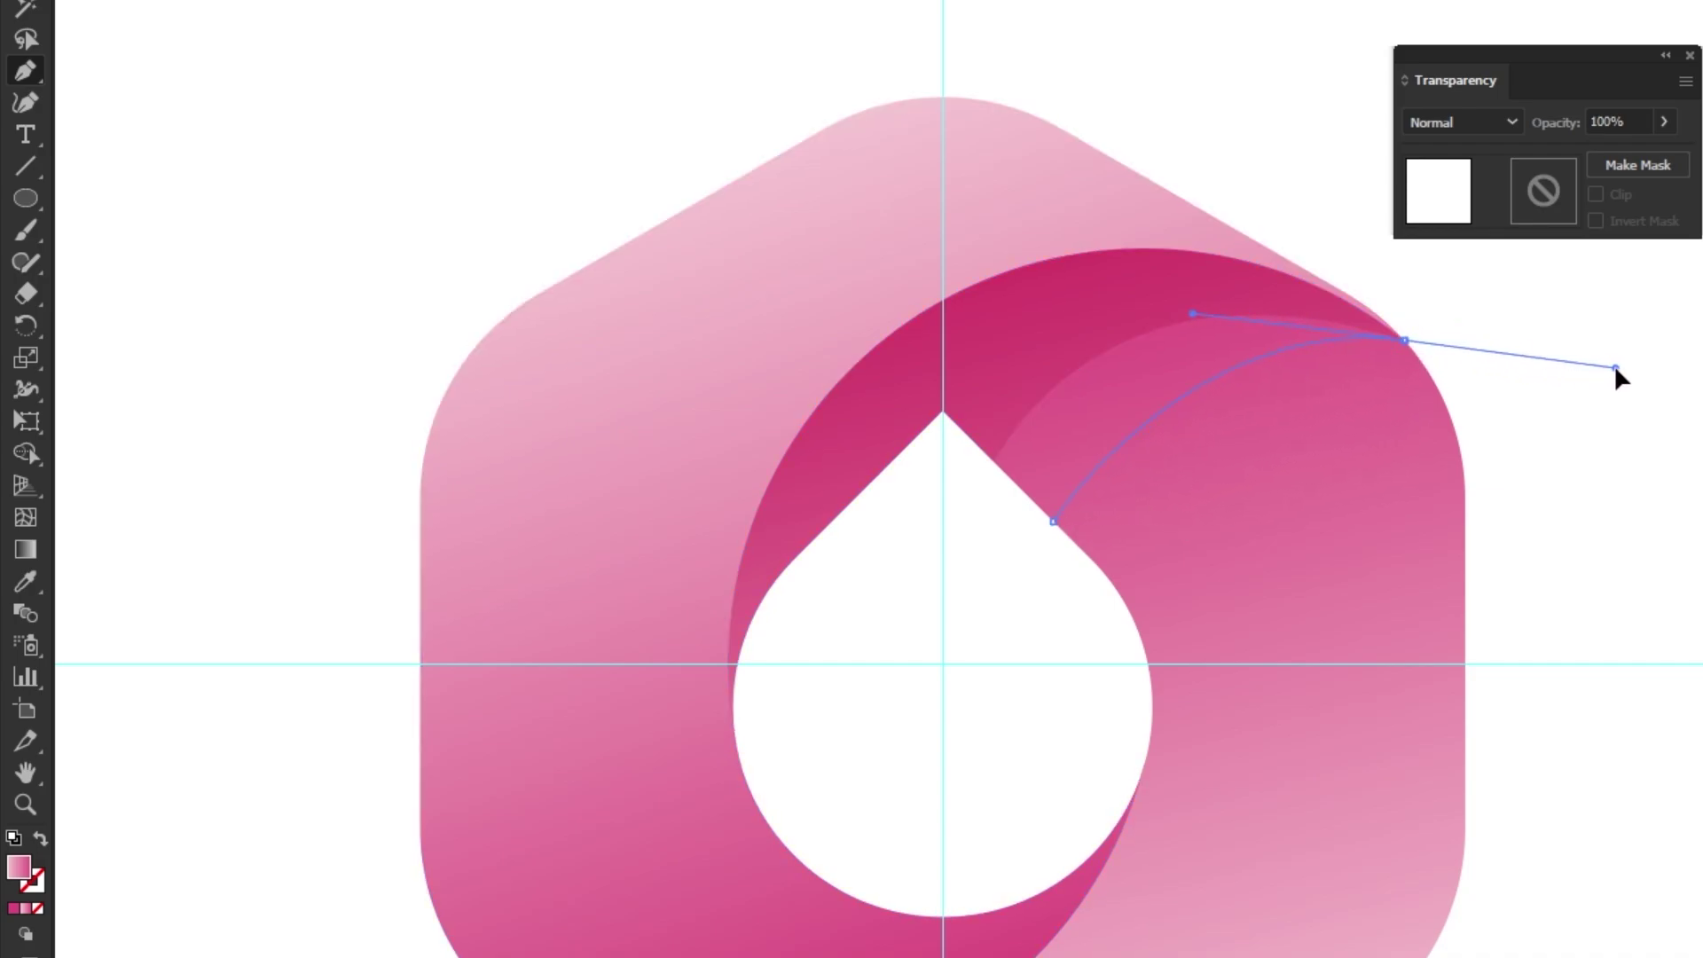
{"action": "left_click_drag", "start_coordinate": [1615, 367], "coordinate": [1685, 386]}
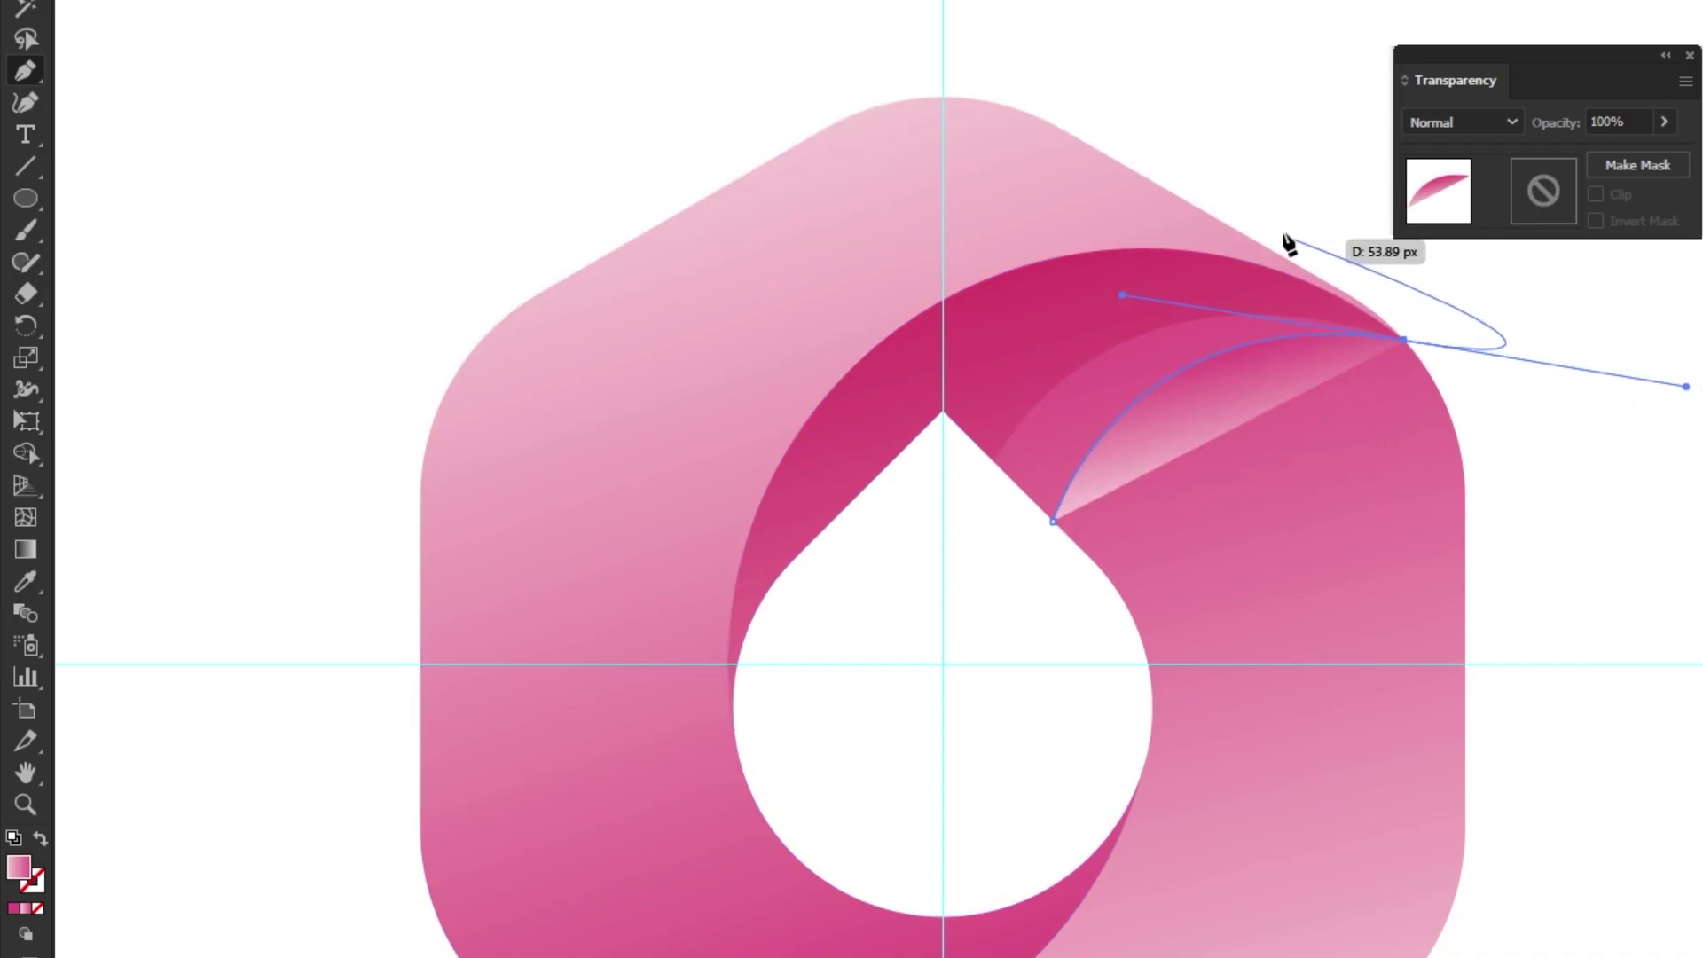
{"action": "left_click", "coordinate": [1220, 176]}
{"action": "left_click", "coordinate": [943, 176]}
{"action": "left_click", "coordinate": [743, 300]}
{"action": "left_click", "coordinate": [670, 606]}
{"action": "left_click", "coordinate": [675, 763]}
{"action": "left_click", "coordinate": [813, 763]}
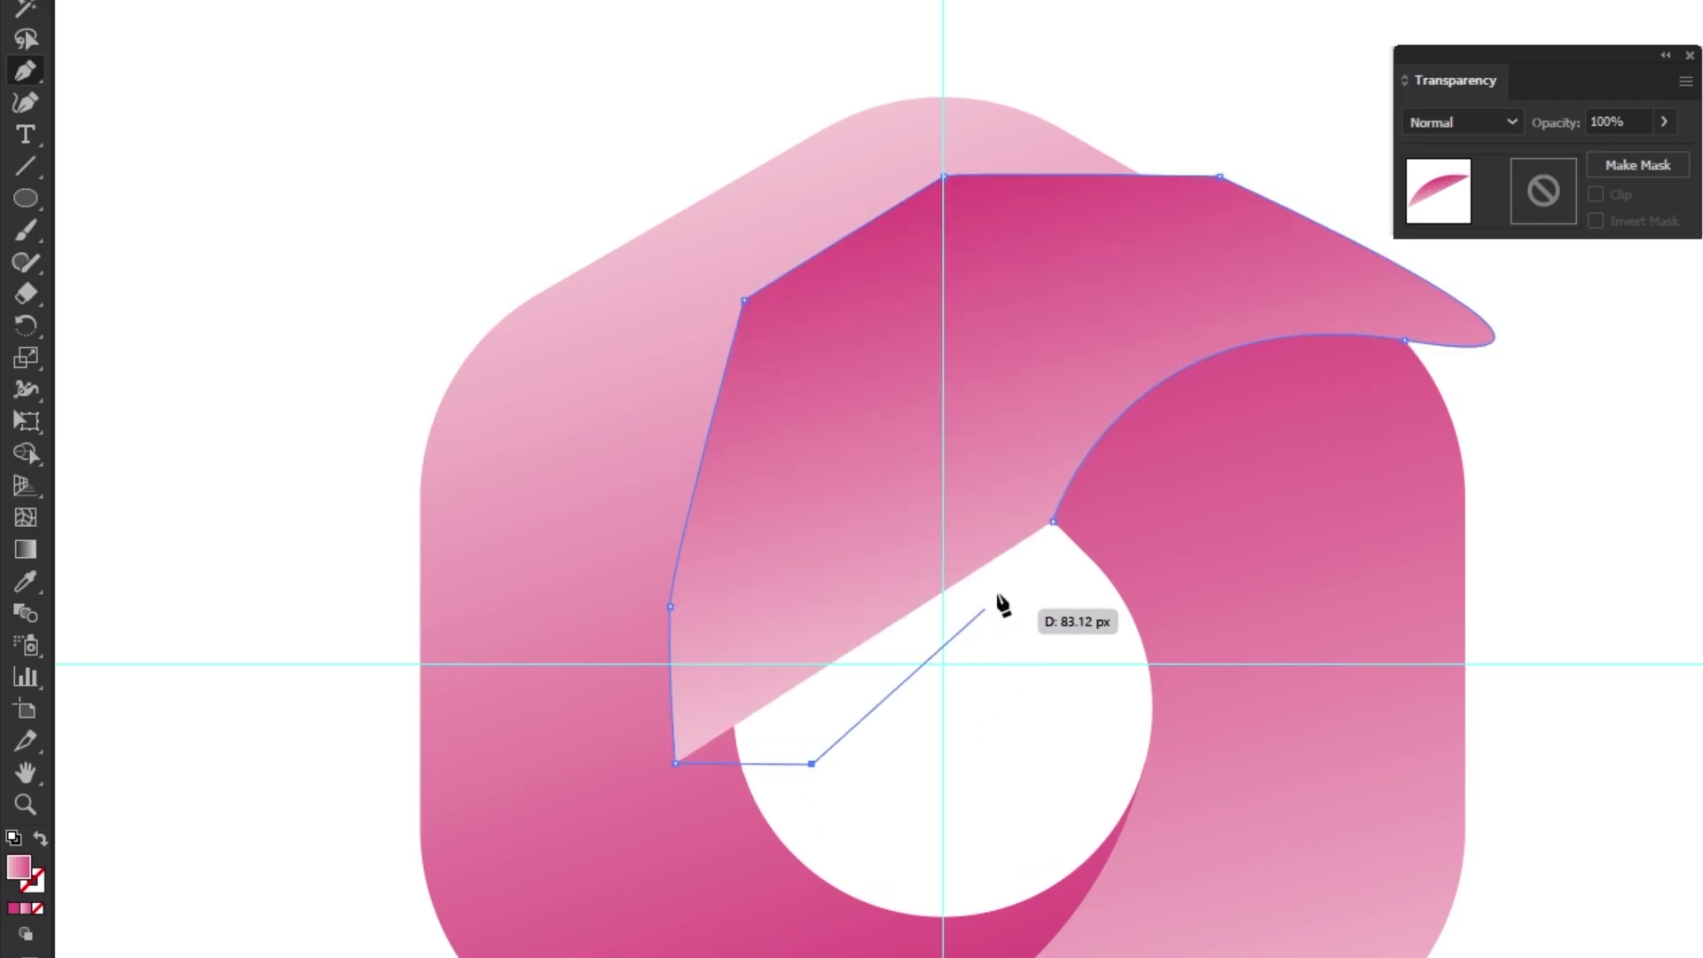
{"action": "left_click", "coordinate": [1052, 523]}
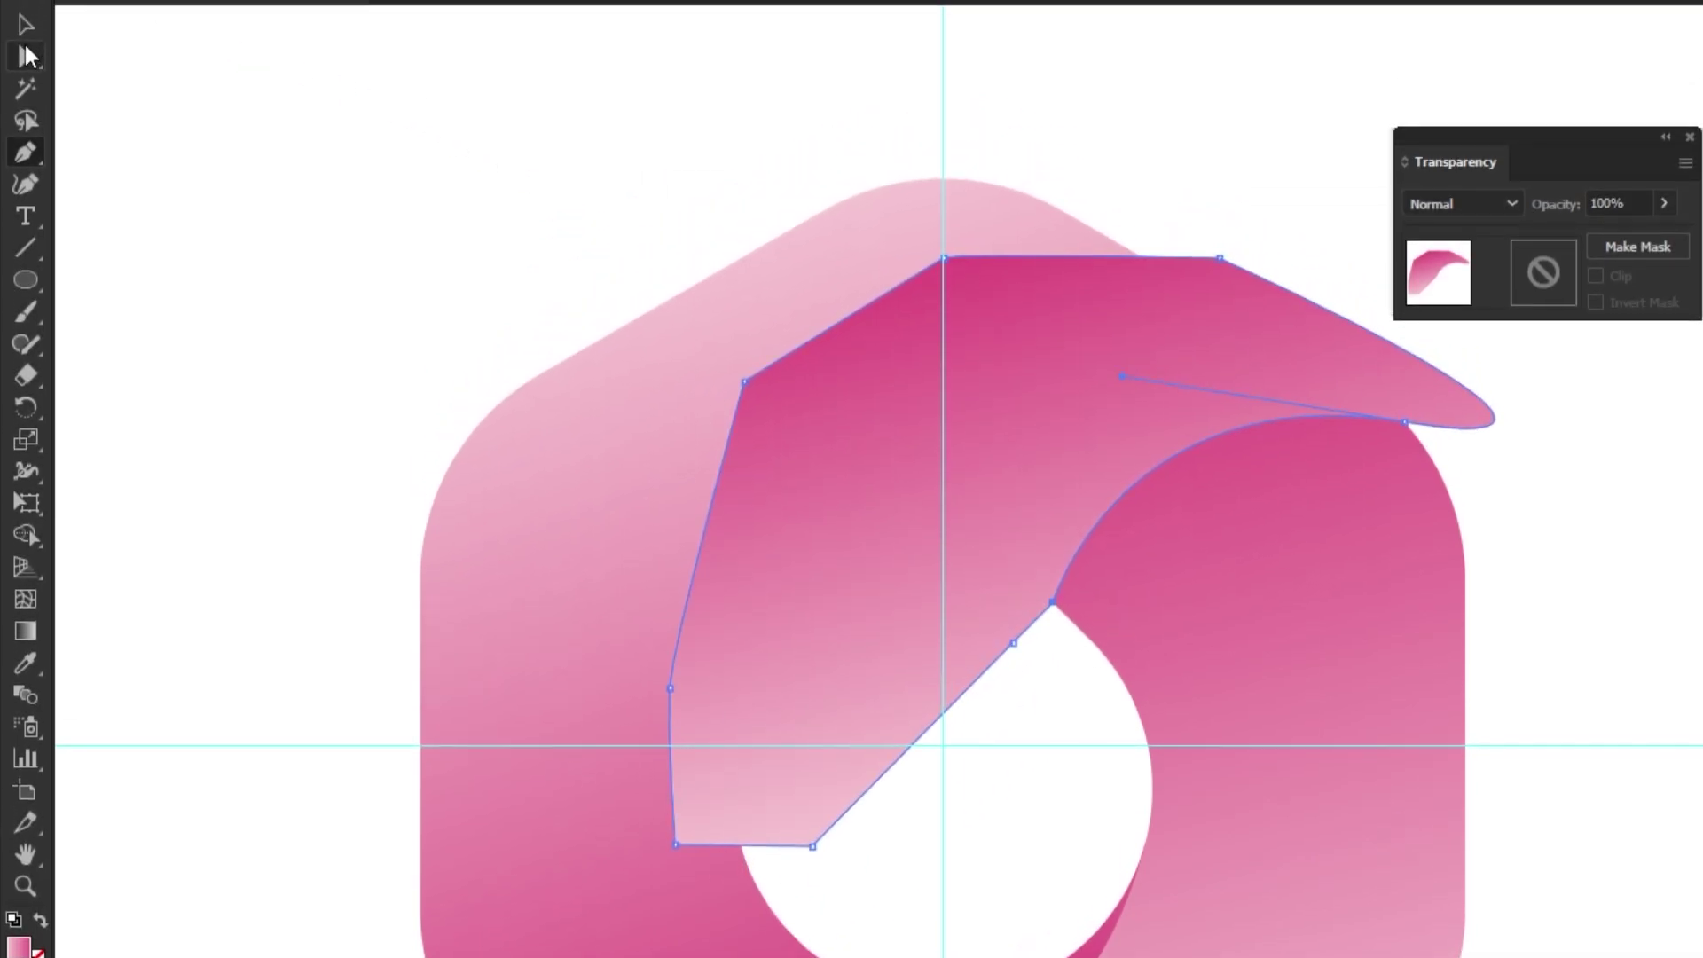
- Trim the new outline to the C ribbon with Shape Builder, deleting the outside excess
{"action": "left_click", "coordinate": [23, 28]}
{"action": "left_click", "coordinate": [456, 281]}
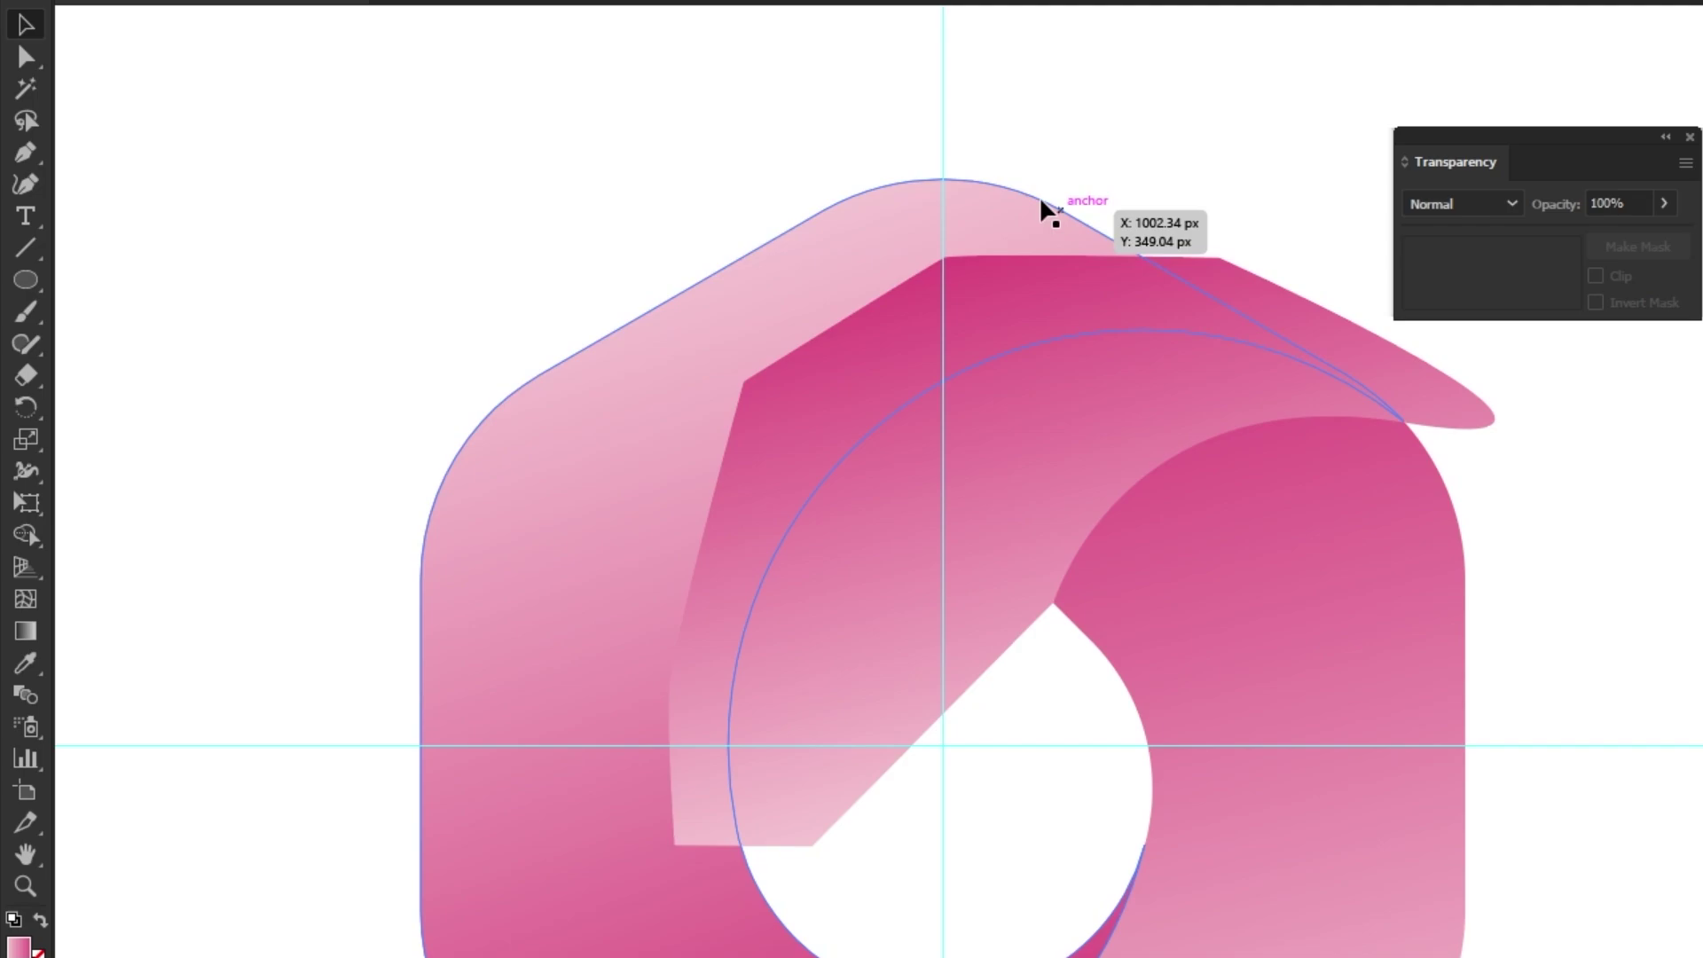
{"action": "left_click", "coordinate": [1020, 523]}
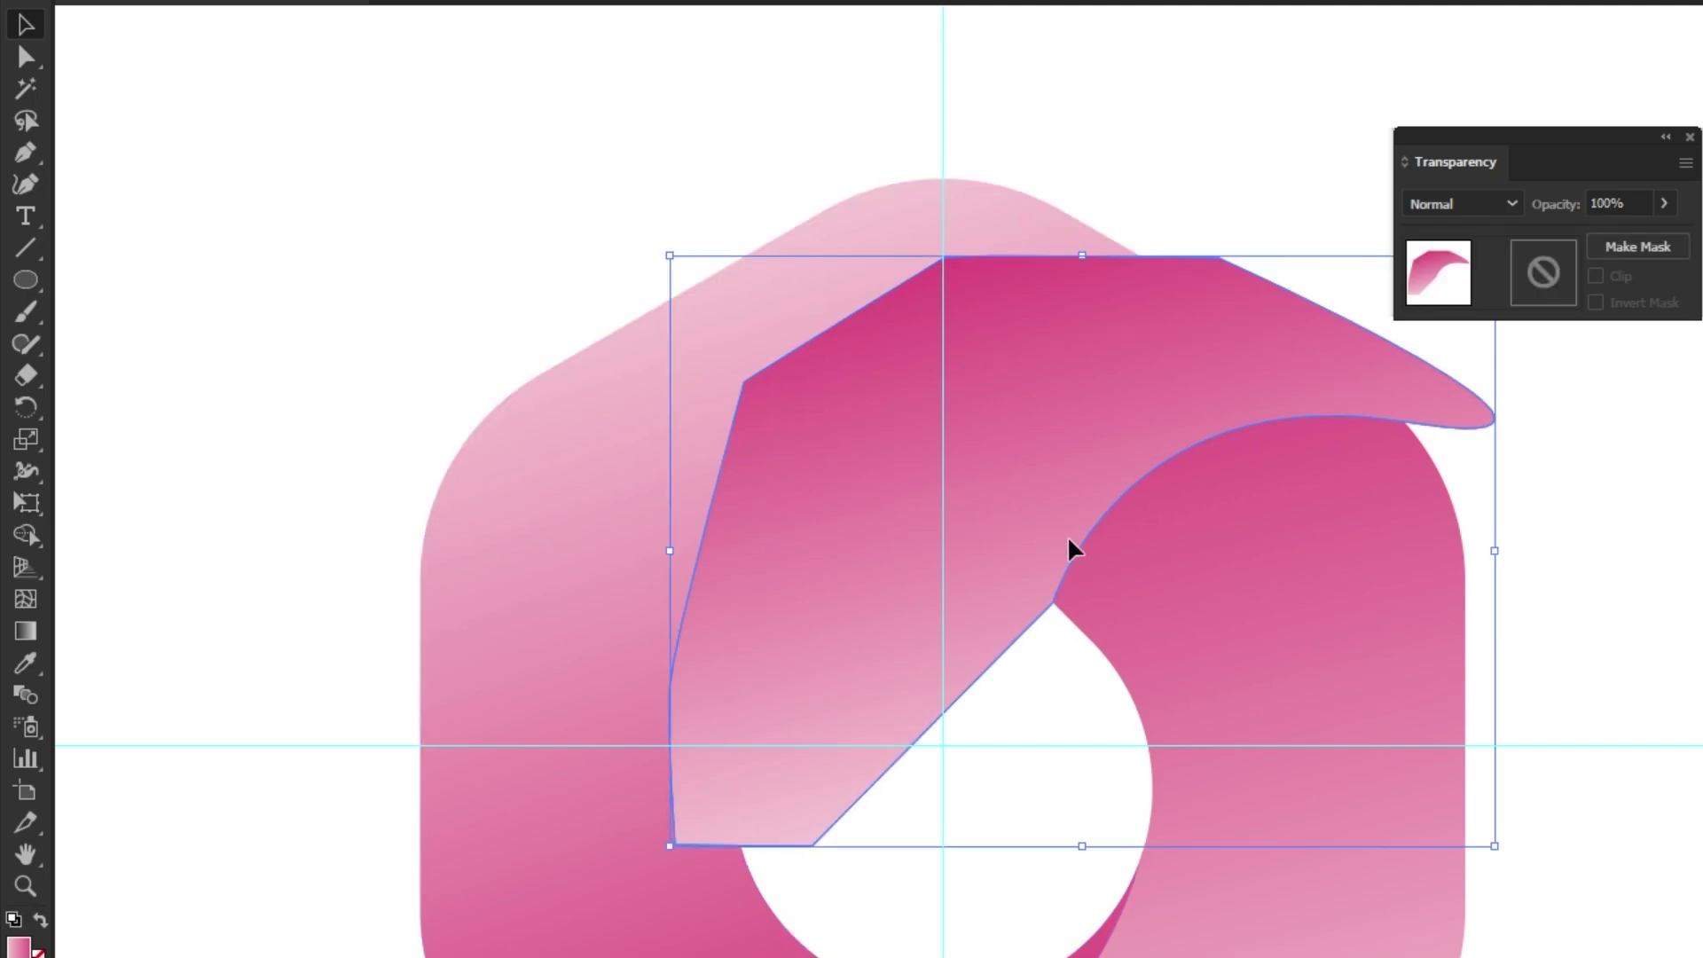
{"action": "left_click", "coordinate": [1176, 594], "text": "shift"}
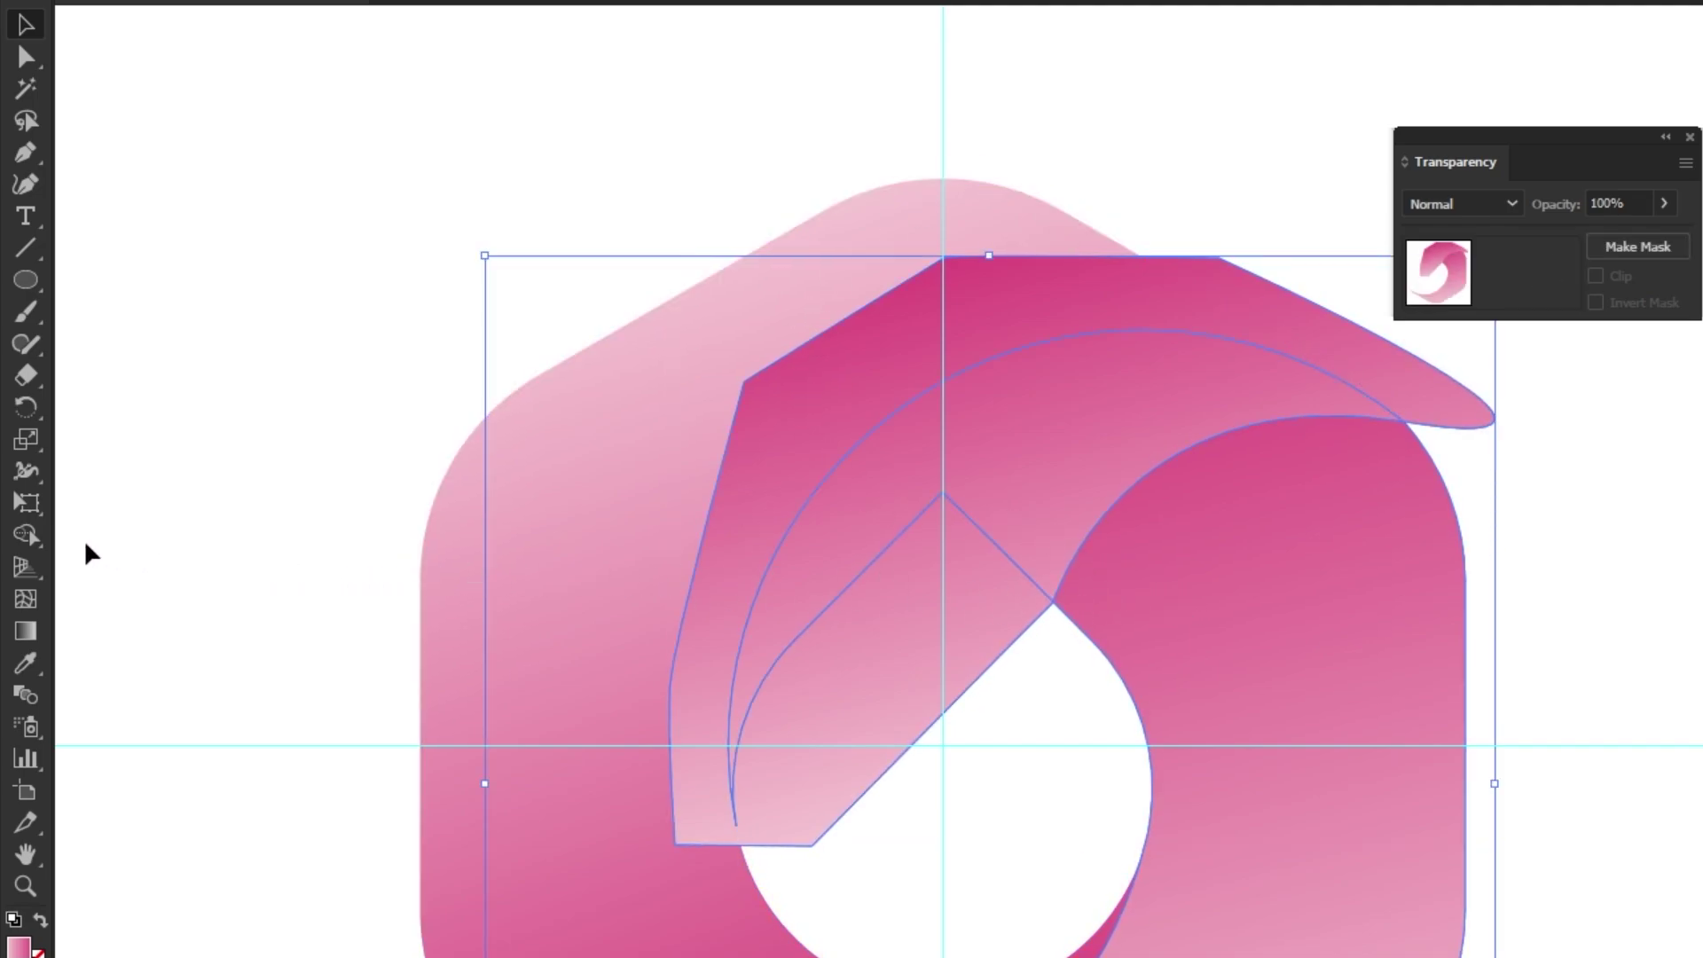
{"action": "left_click_drag", "start_coordinate": [26, 536], "coordinate": [156, 538]}
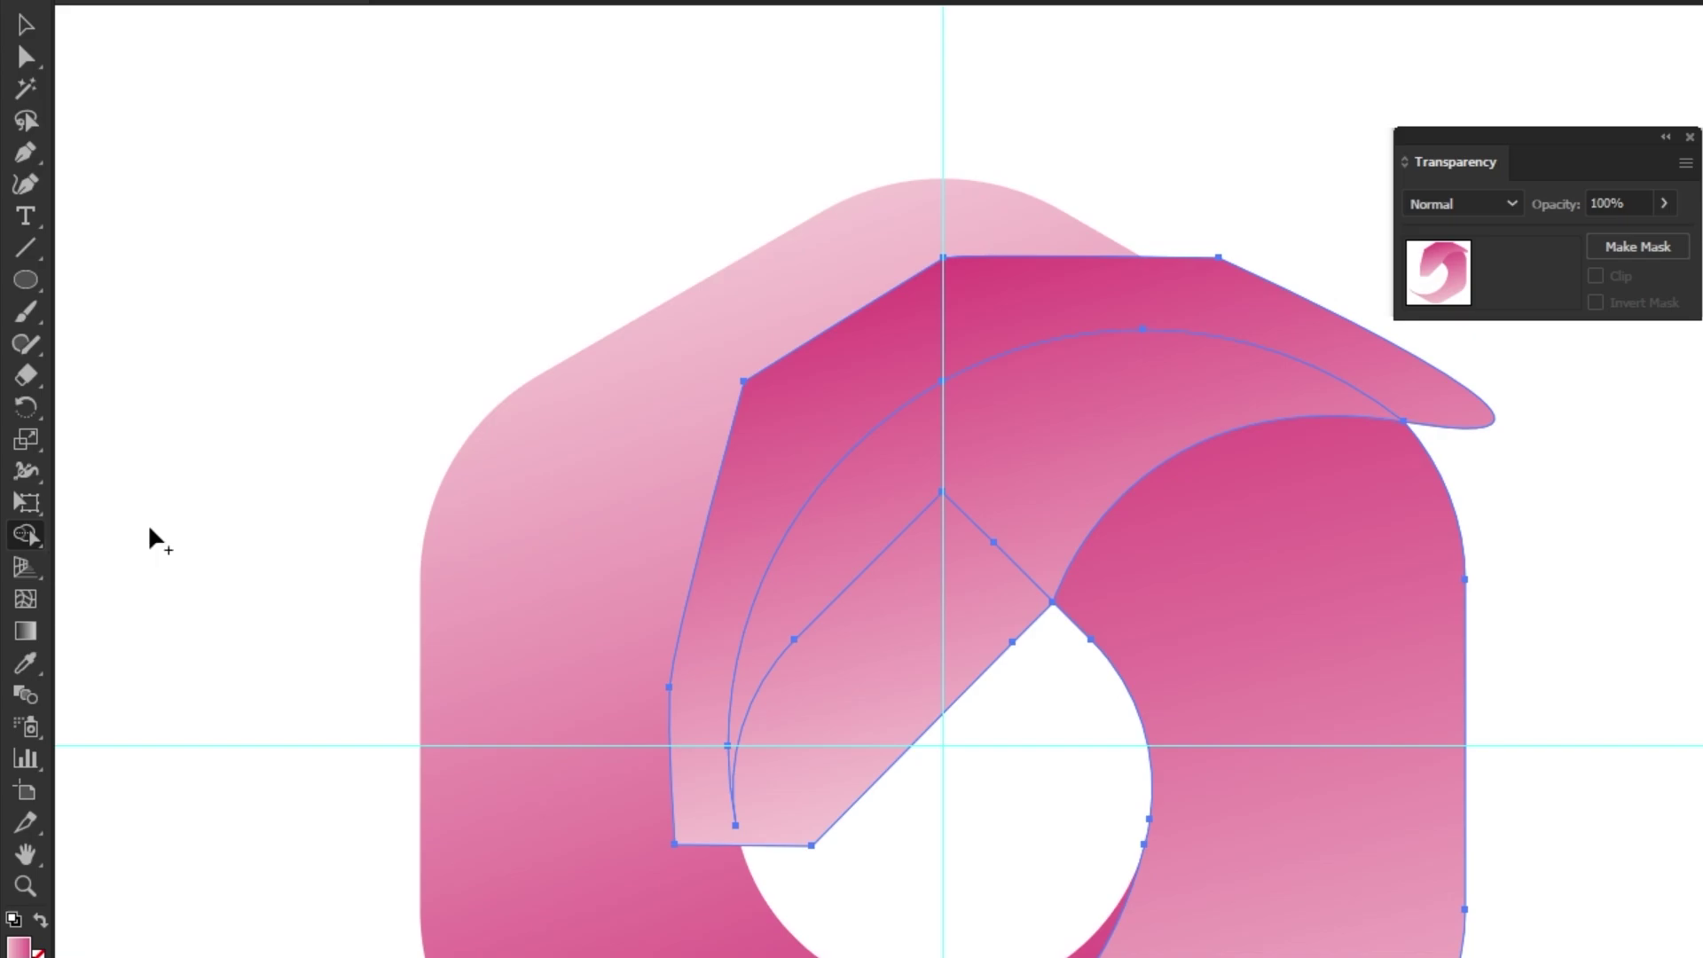
{"action": "left_click", "coordinate": [1288, 337], "text": "alt"}
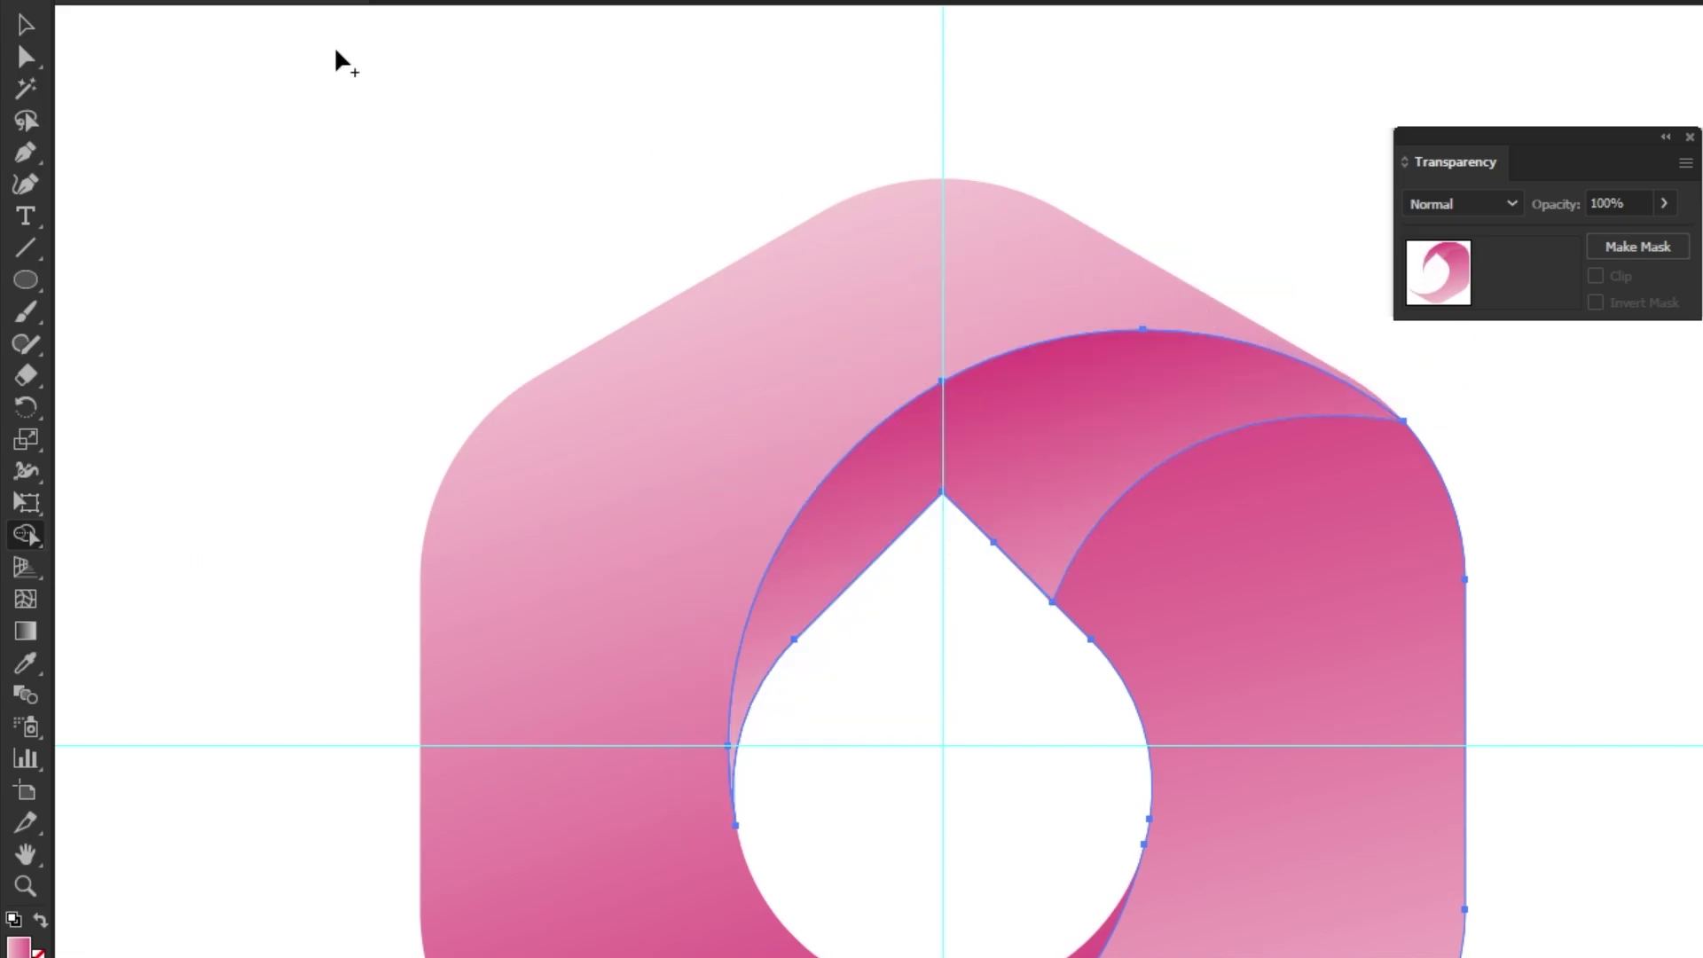
- Give the upper crescent arc Multiply blending at 20% opacity
{"action": "left_click", "coordinate": [25, 24]}
{"action": "left_click", "coordinate": [262, 212]}
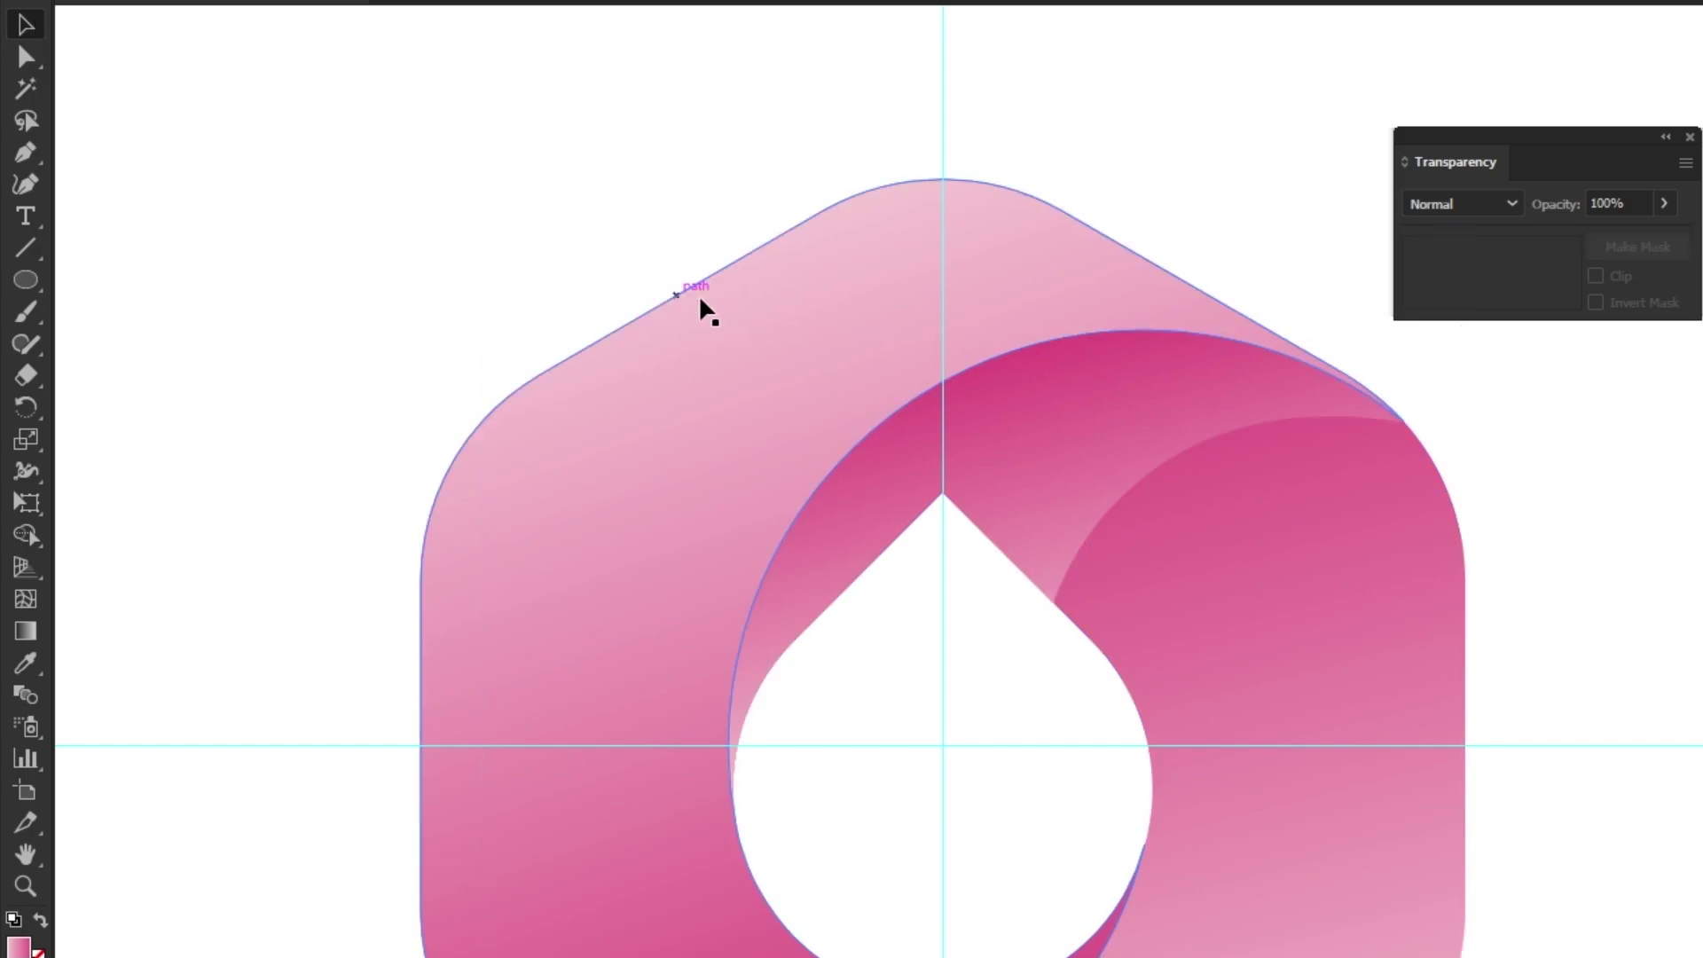
{"action": "left_click", "coordinate": [1029, 420]}
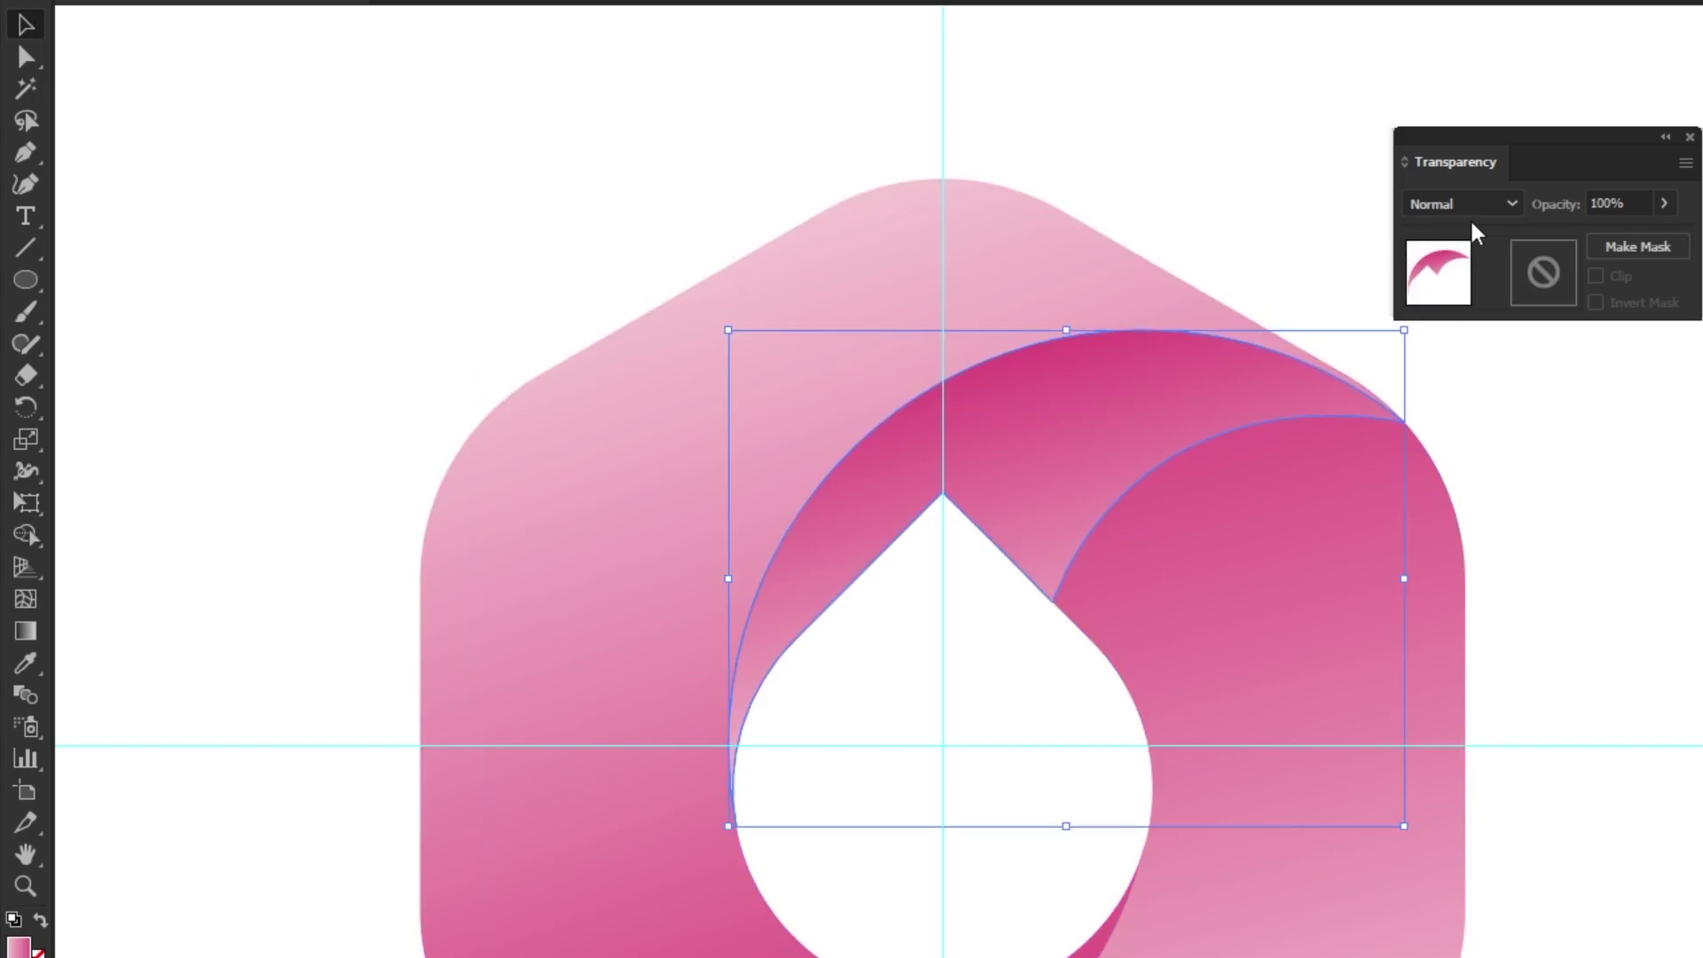
{"action": "left_click", "coordinate": [1508, 206]}
{"action": "left_click", "coordinate": [1509, 295]}
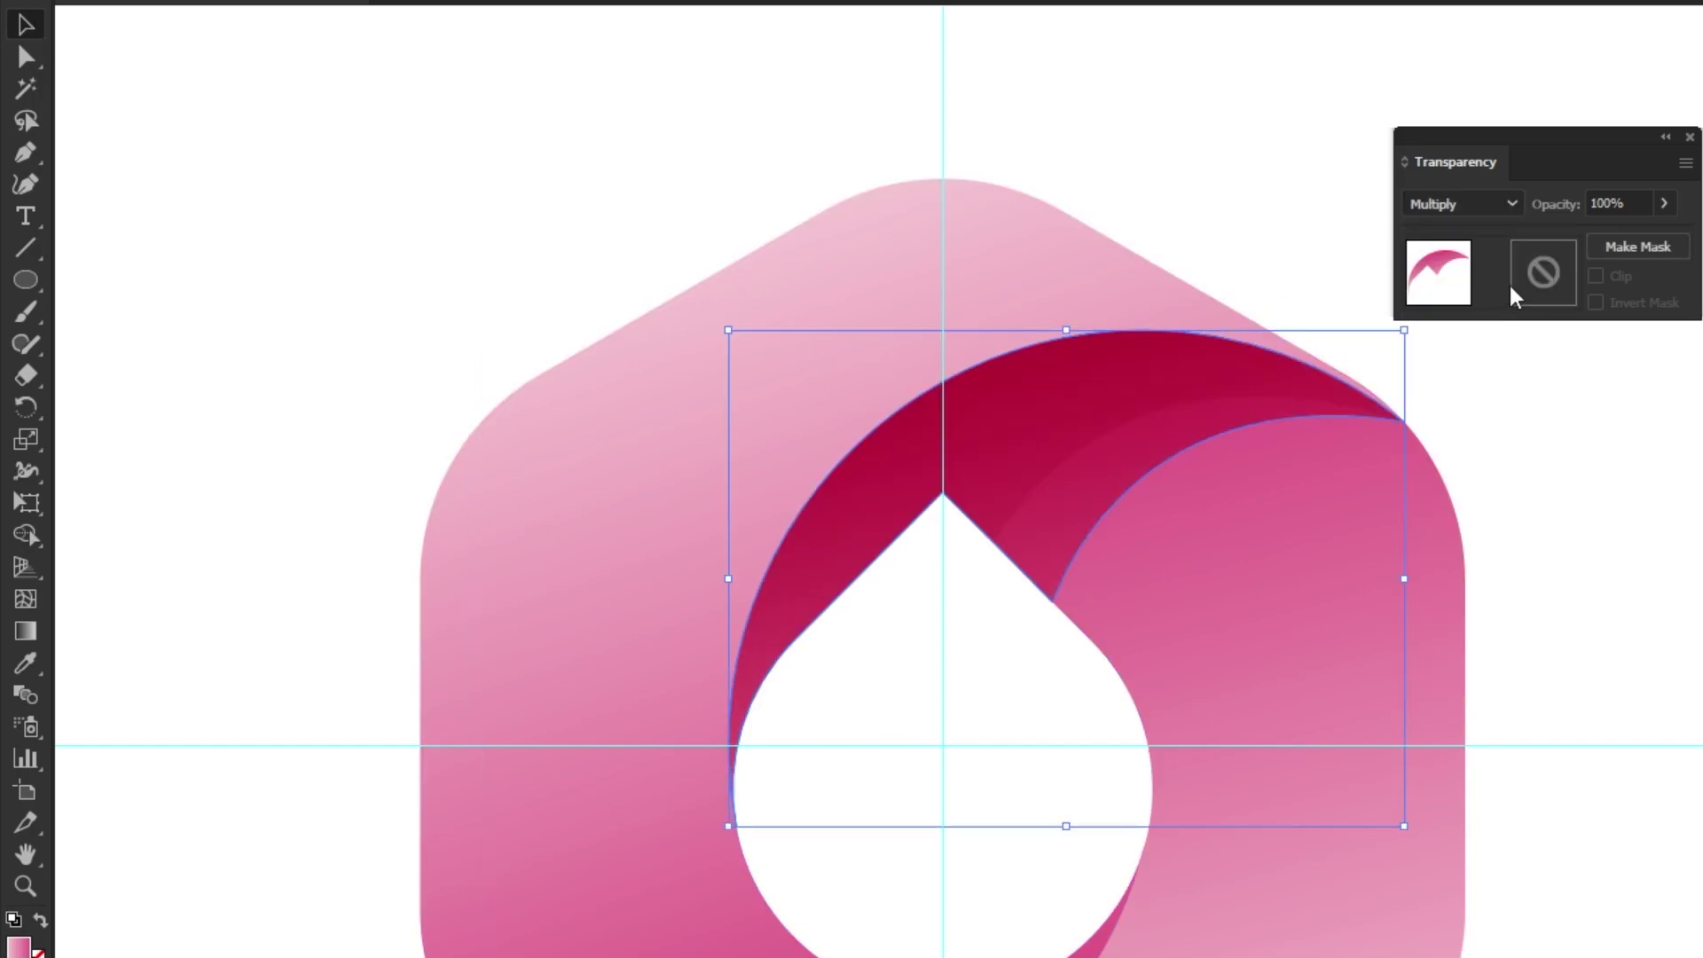
{"action": "left_click", "coordinate": [1641, 203]}
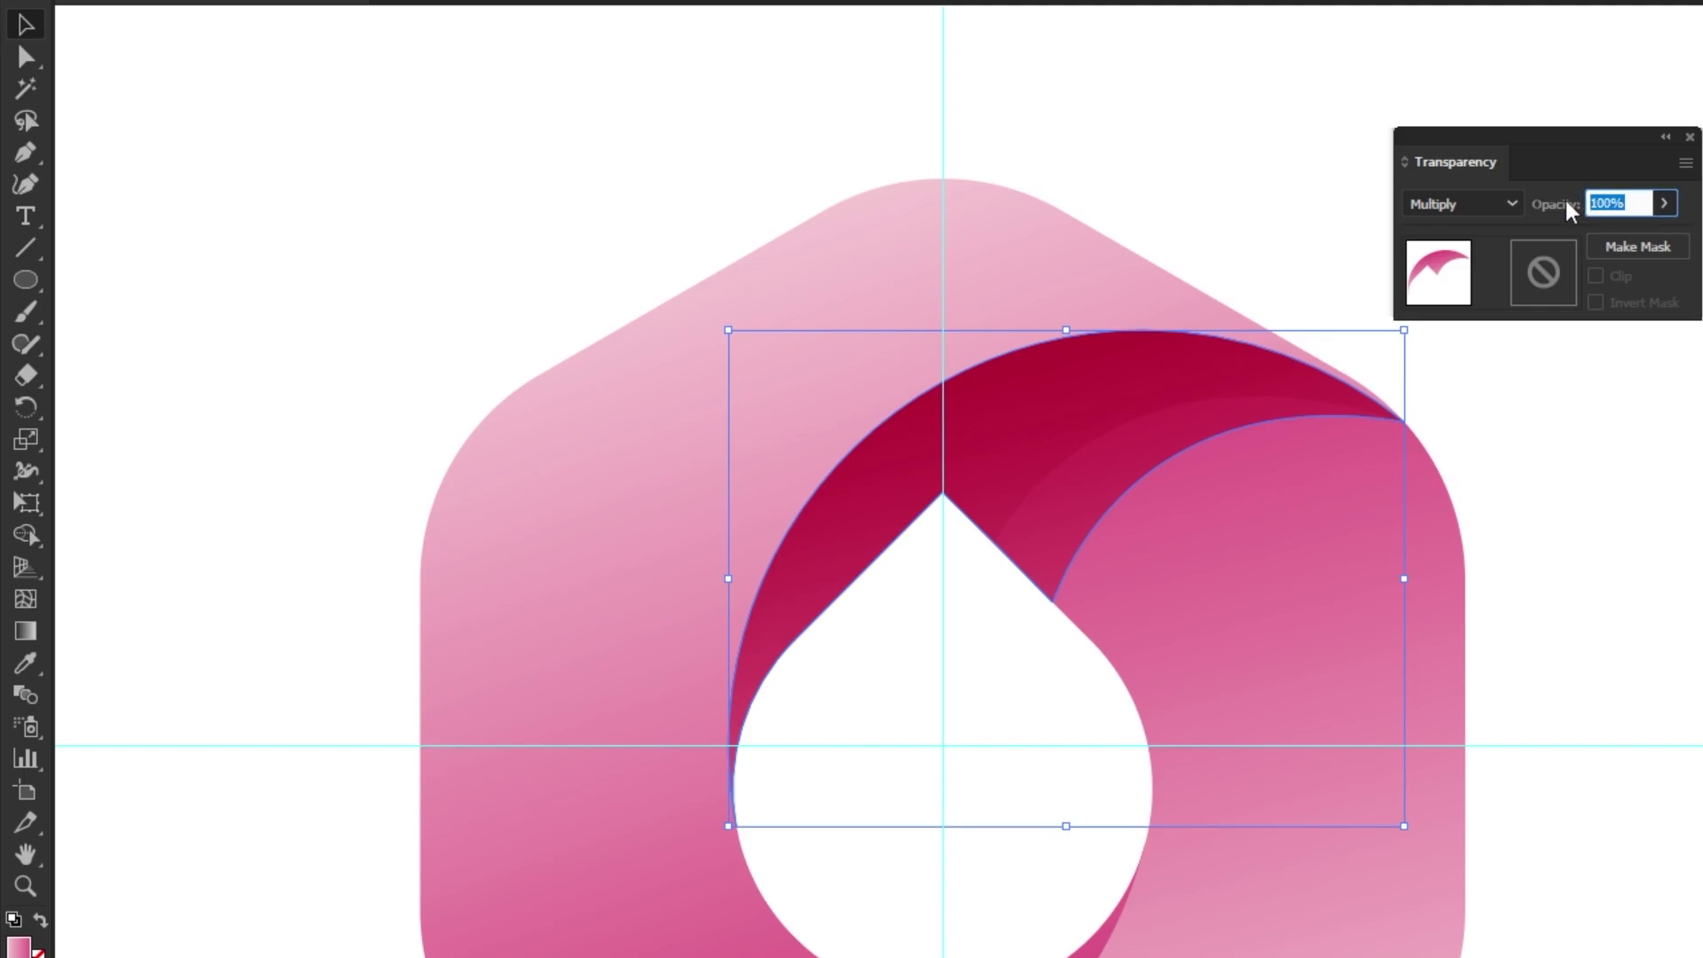
{"action": "type", "text": "20"}
{"action": "key", "text": "Return"}
{"action": "left_click", "coordinate": [1587, 504]}
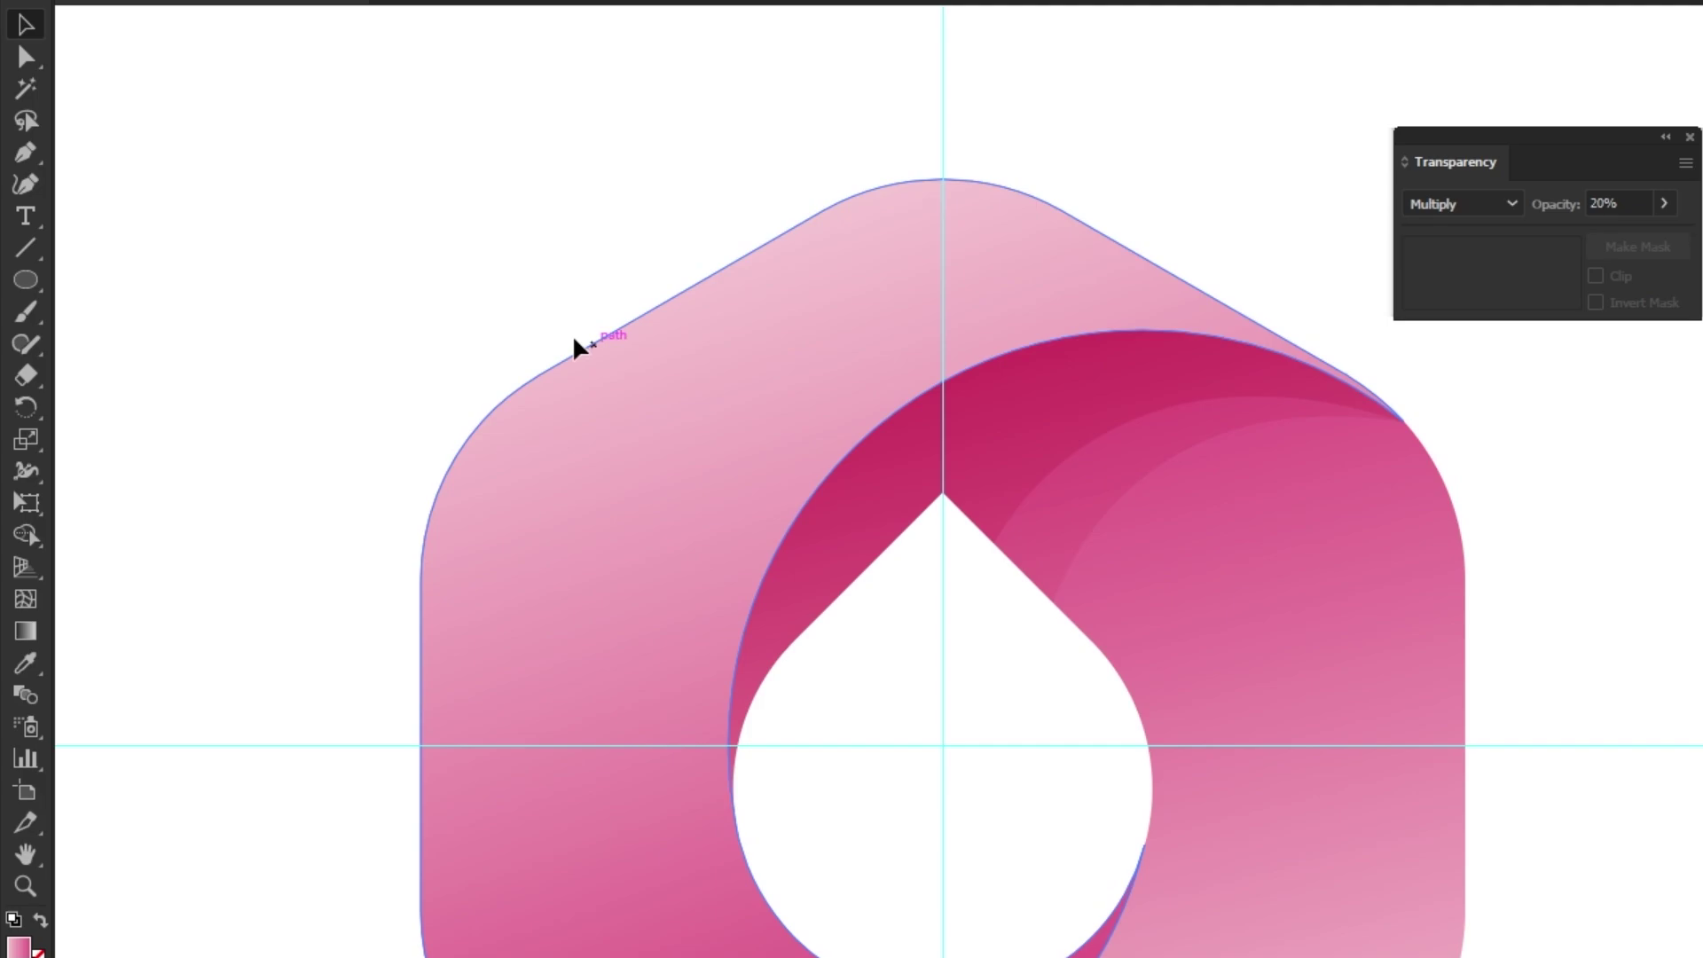
{"action": "left_click_drag", "start_coordinate": [25, 152], "coordinate": [137, 158]}
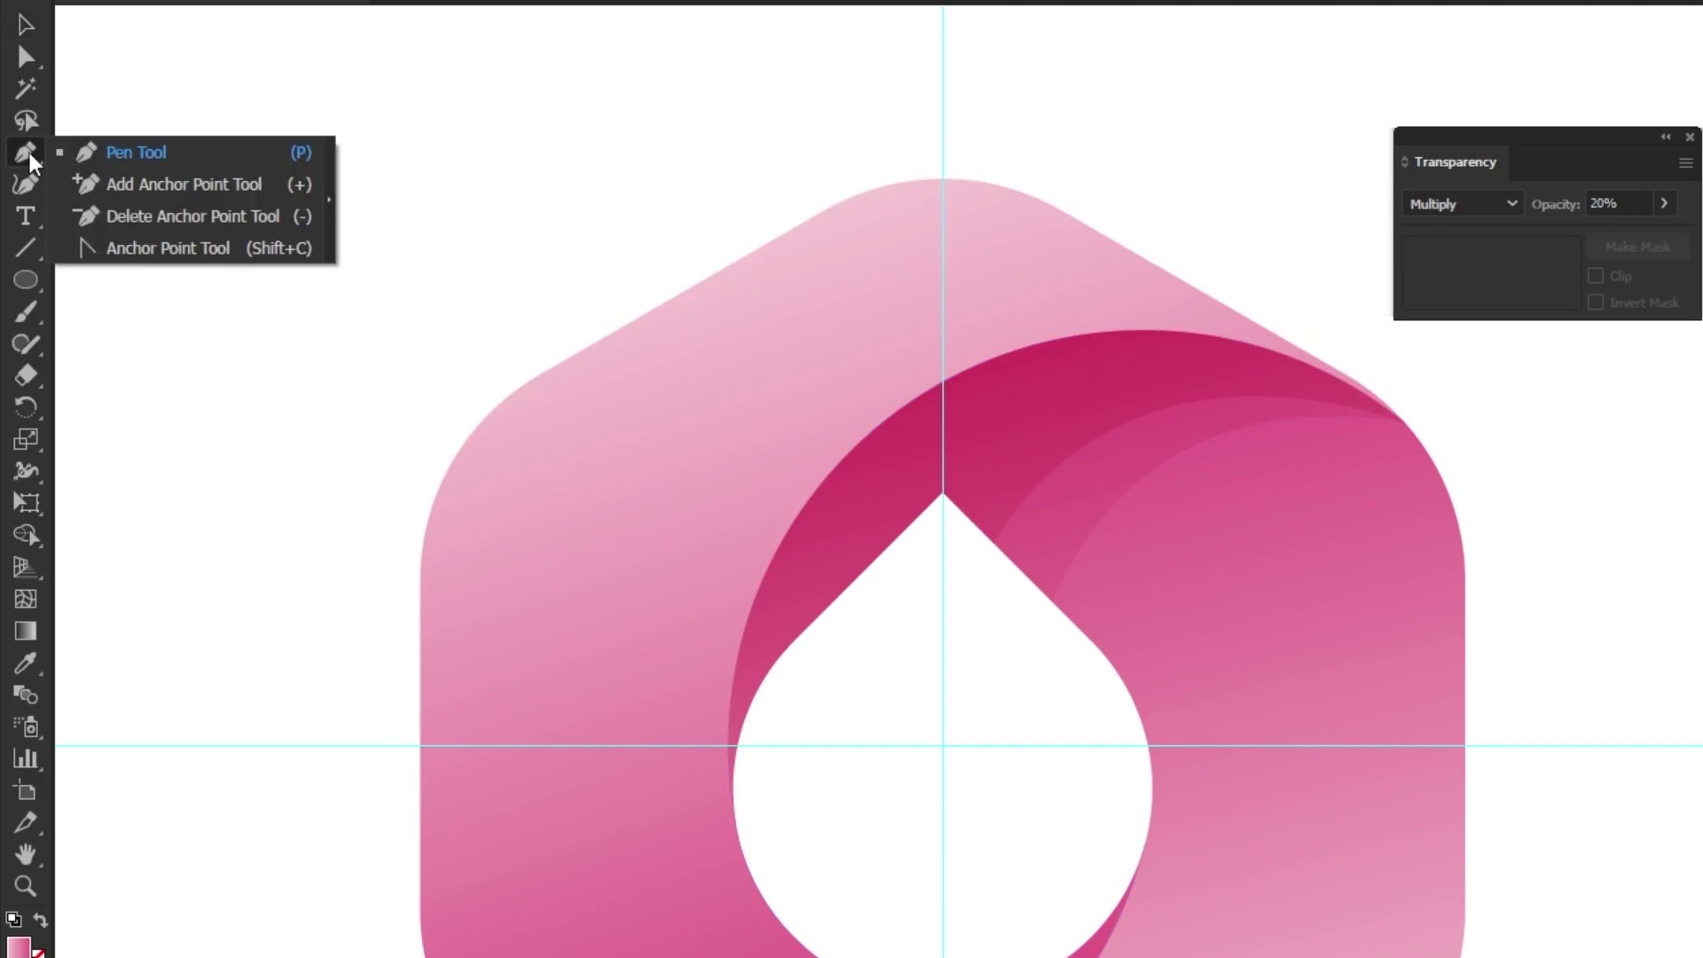
{"action": "left_click", "coordinate": [137, 156]}
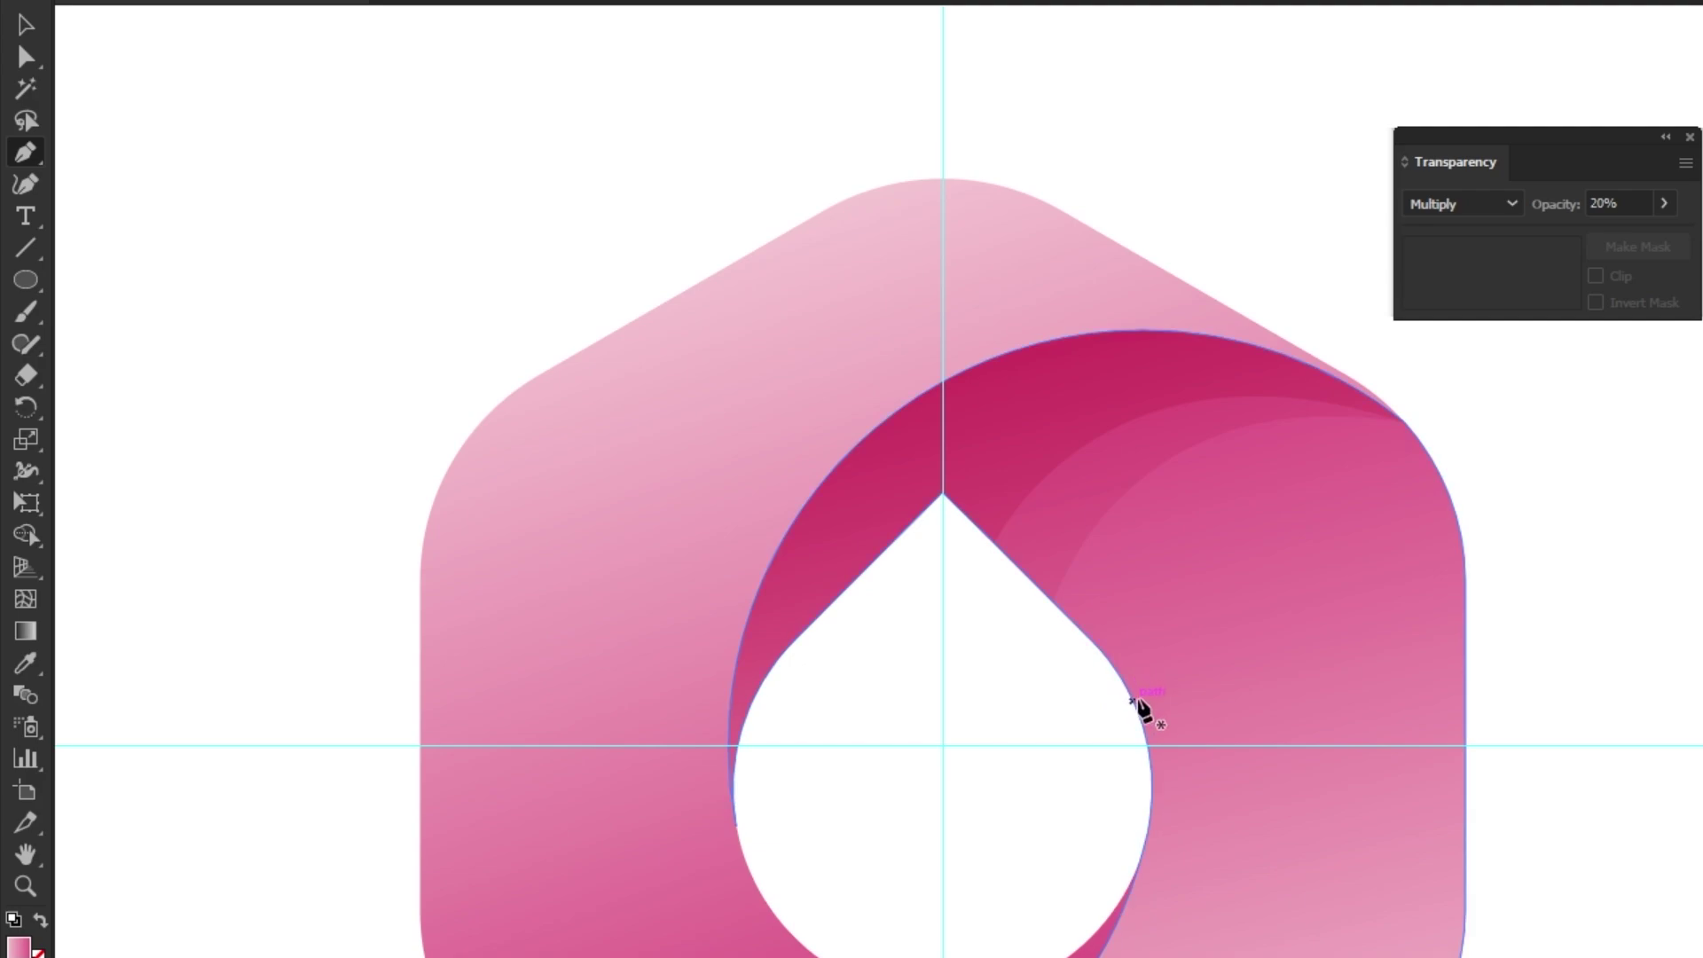
- Pen-draw a closed cutting shape around the ring's top, curving along the teardrop hole
{"action": "left_click", "coordinate": [1133, 703]}
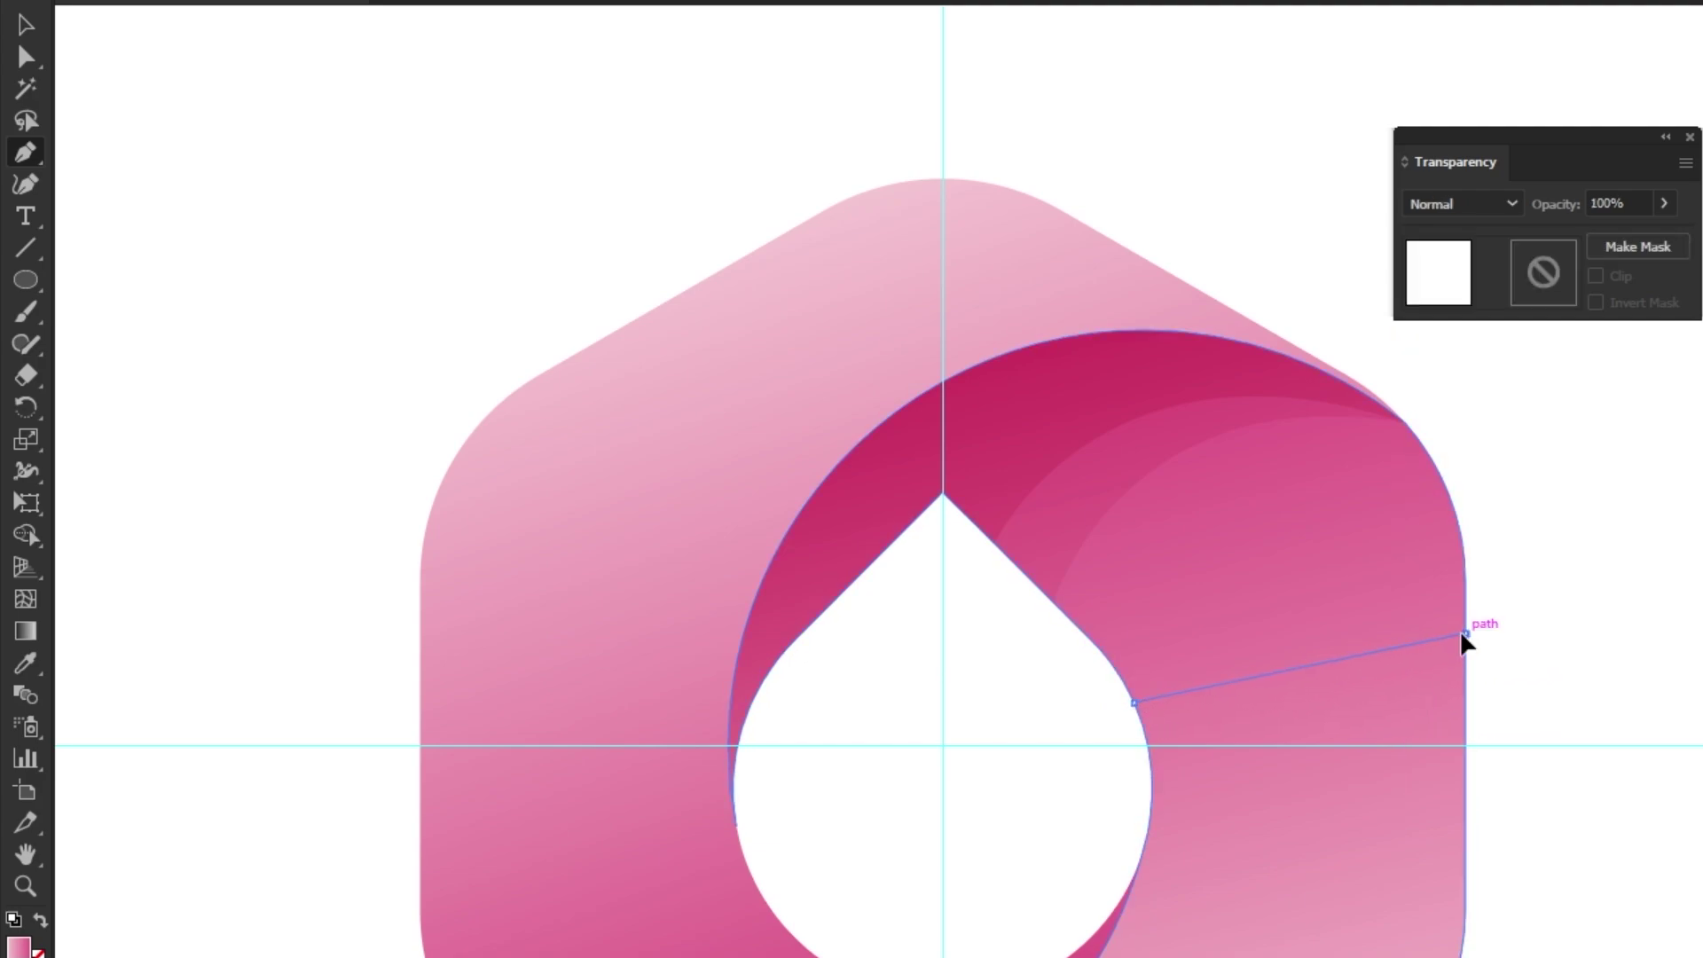
{"action": "left_click_drag", "start_coordinate": [1466, 635], "coordinate": [1667, 797]}
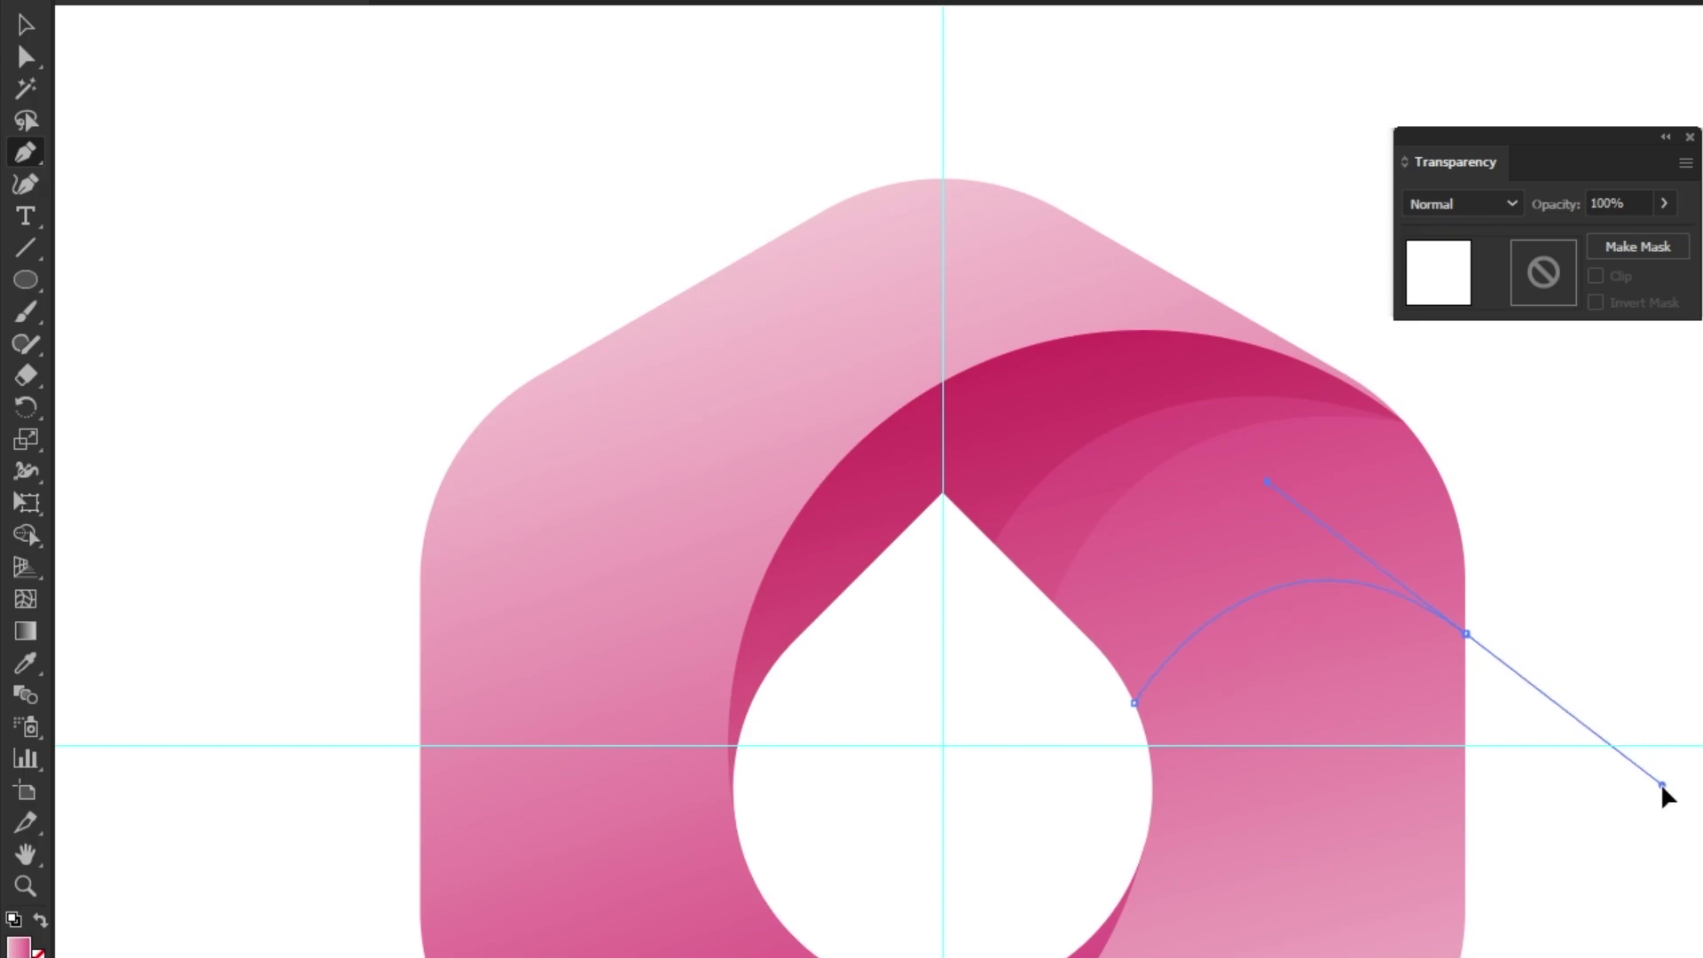
{"action": "left_click", "coordinate": [1538, 418]}
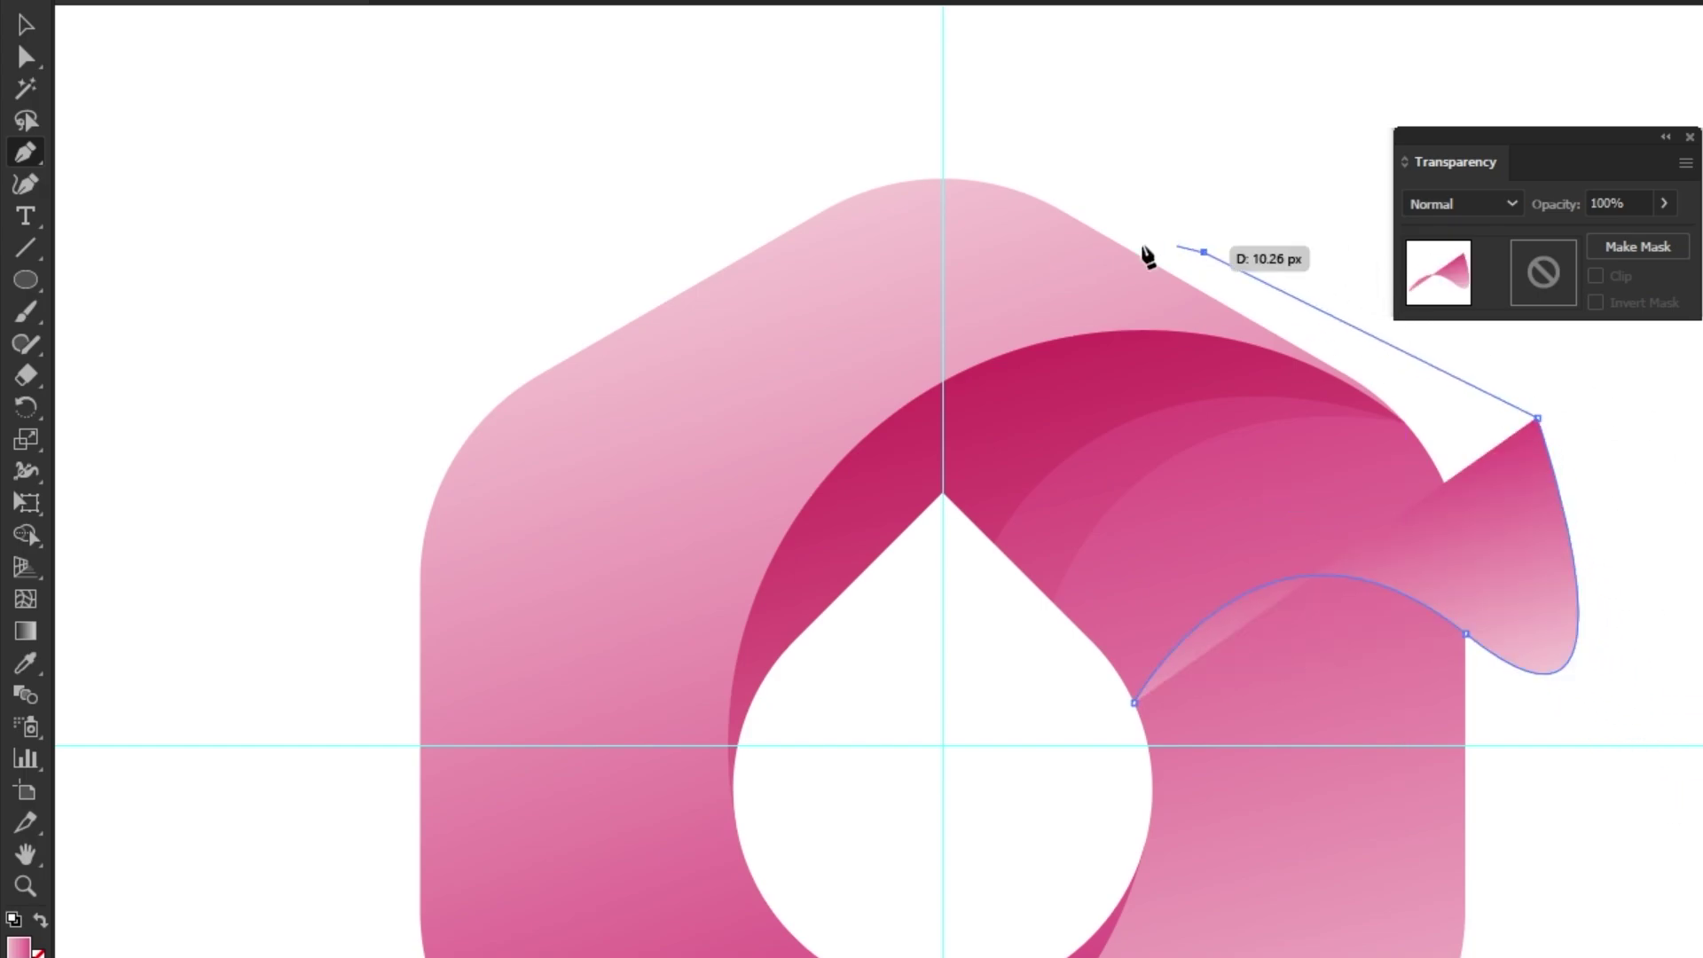
{"action": "left_click", "coordinate": [1205, 253]}
{"action": "left_click", "coordinate": [831, 280]}
{"action": "left_click", "coordinate": [699, 525]}
{"action": "left_click", "coordinate": [681, 789]}
{"action": "left_click", "coordinate": [723, 864]}
{"action": "left_click", "coordinate": [936, 812]}
{"action": "left_click", "coordinate": [1041, 766]}
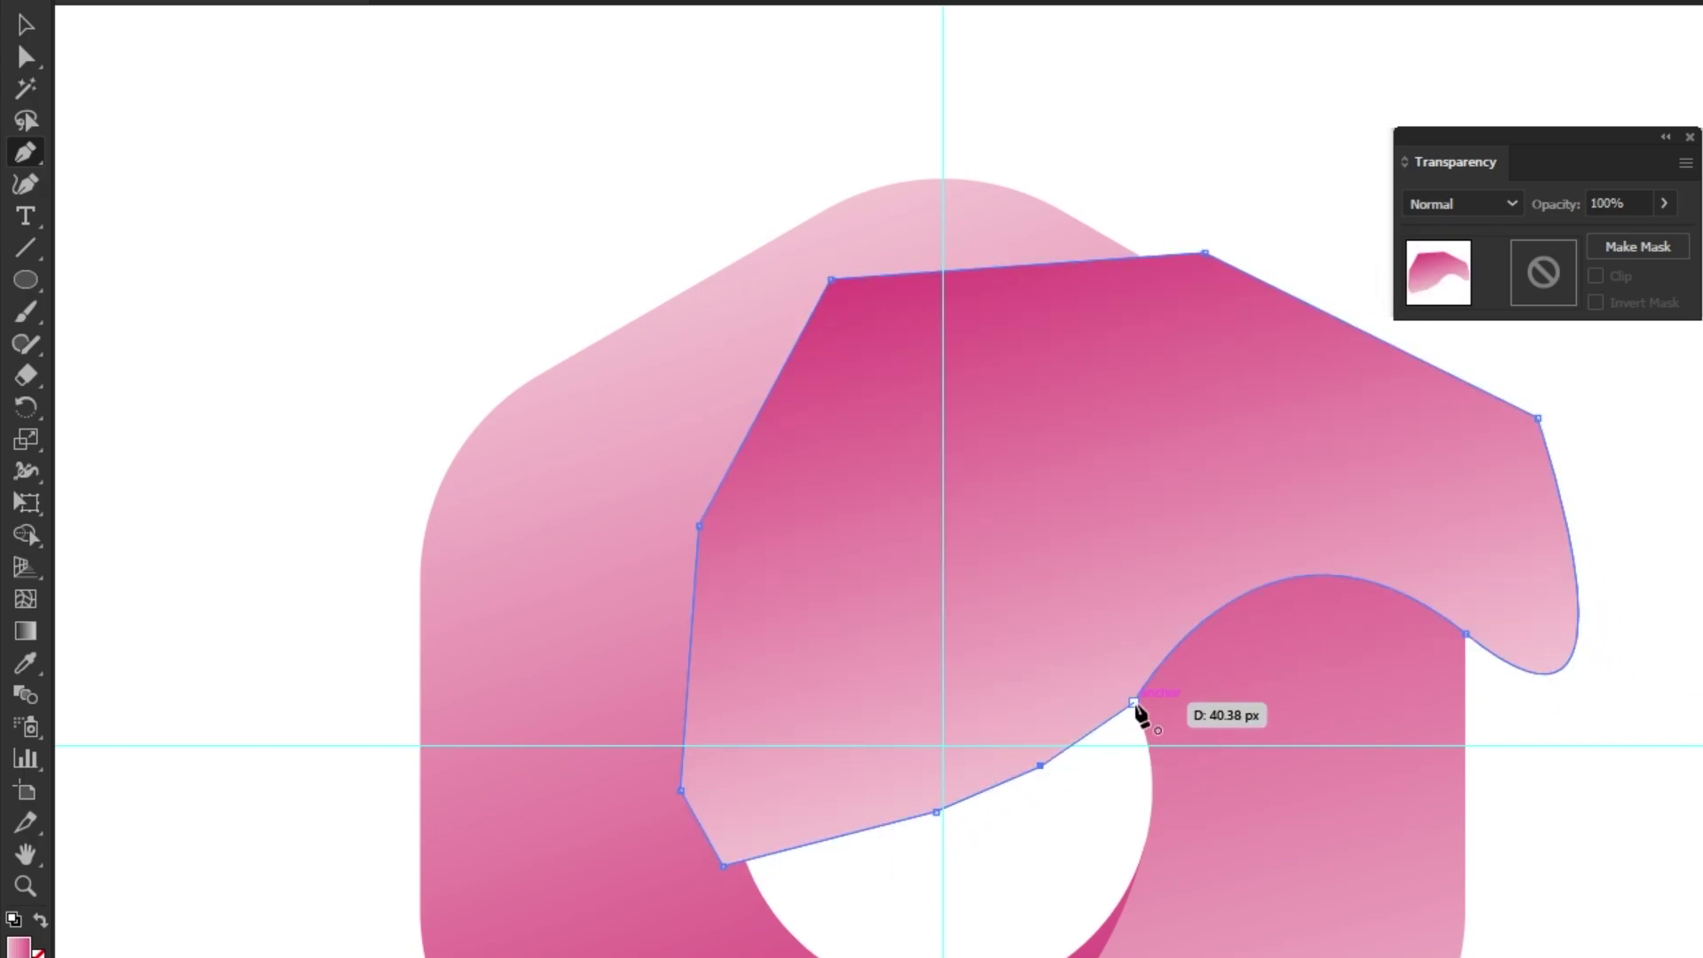
{"action": "left_click", "coordinate": [1134, 703]}
{"action": "key", "text": "v"}
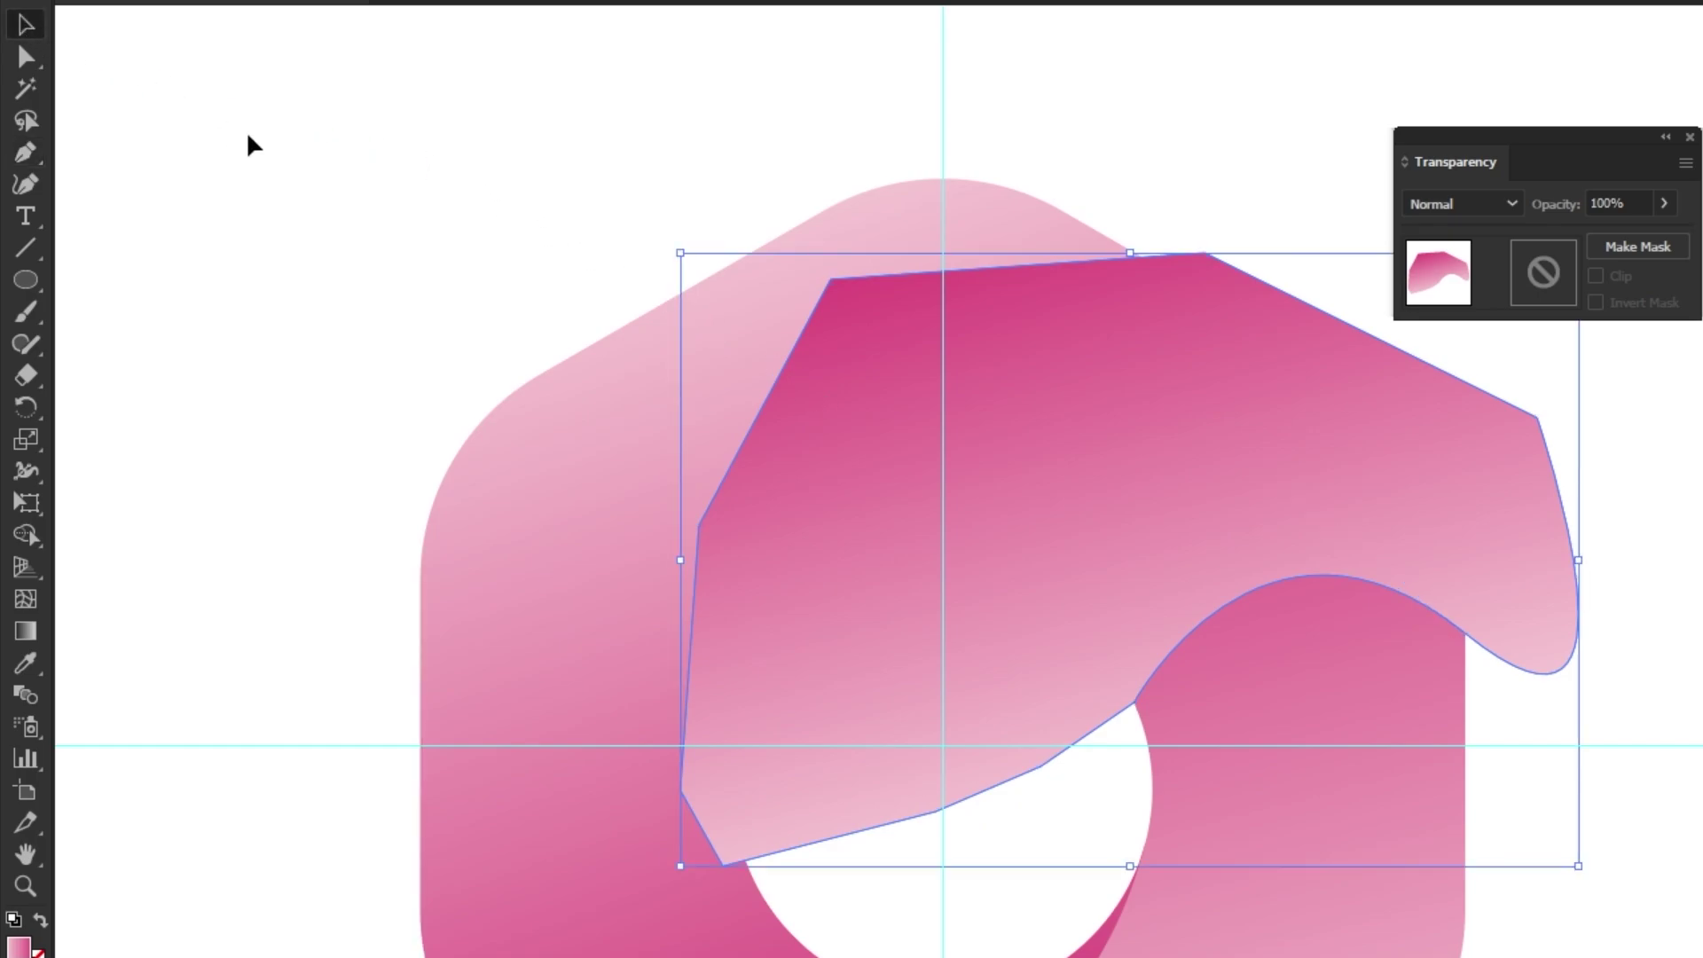
- Trim the shape to the C ring with Shape Builder, leaving the upper crescent selected
{"action": "left_click", "coordinate": [247, 145]}
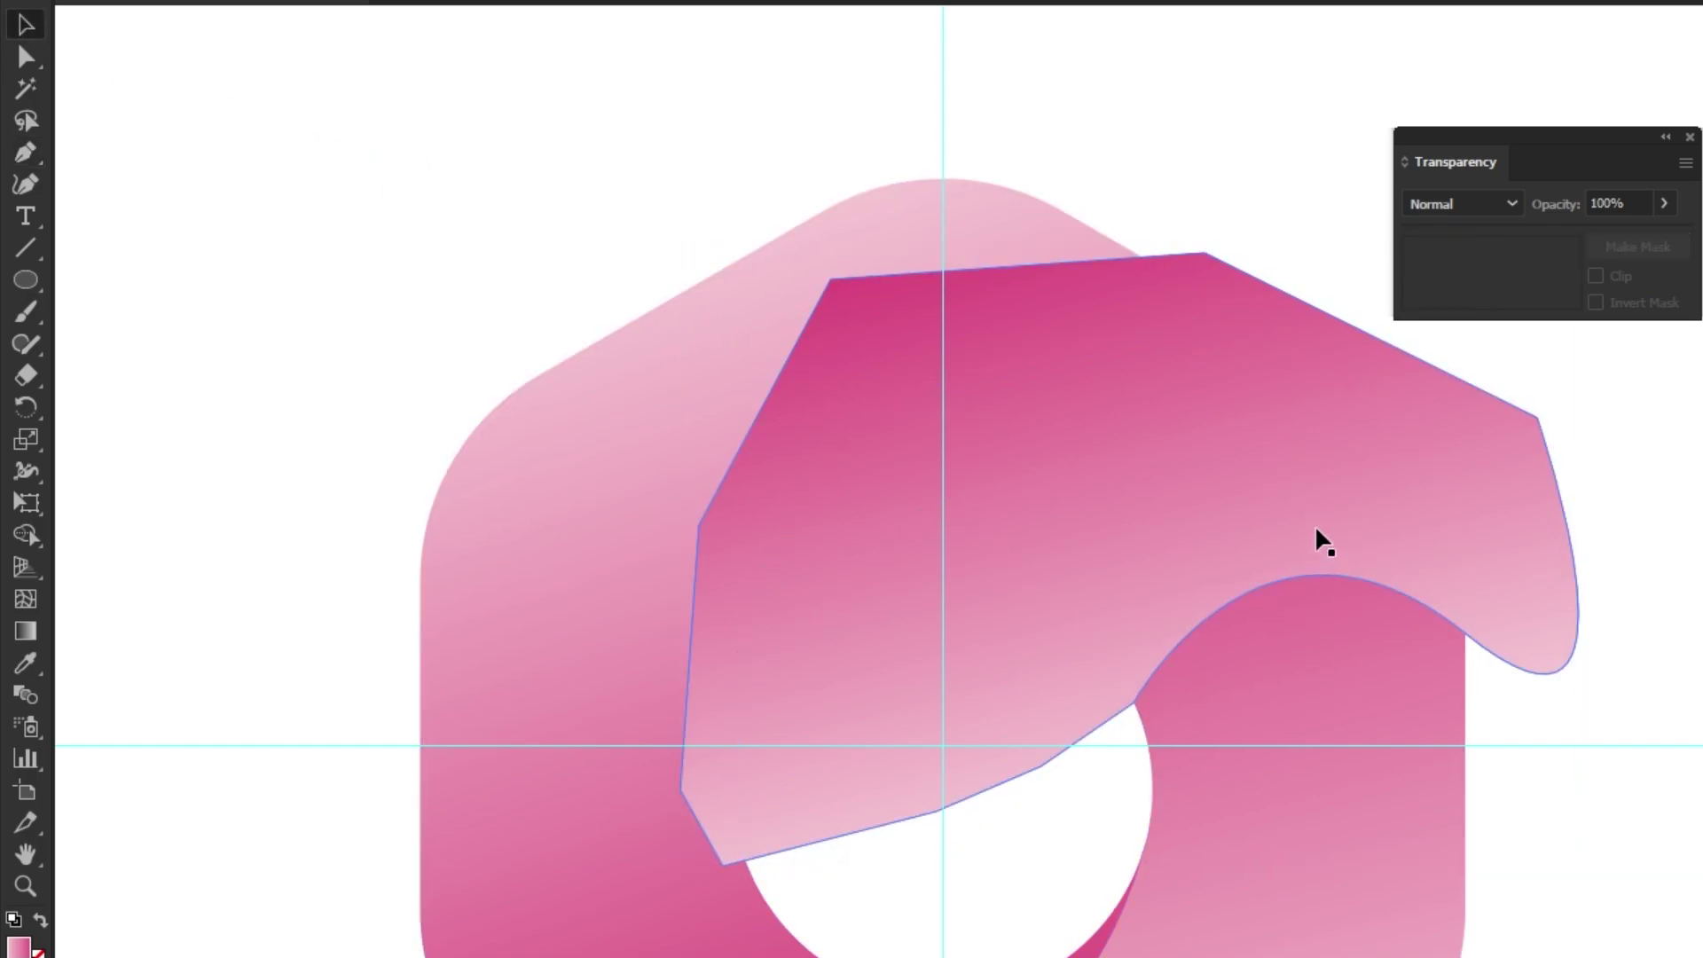
{"action": "left_click", "coordinate": [1326, 577]}
{"action": "left_click", "coordinate": [1327, 666], "text": "shift"}
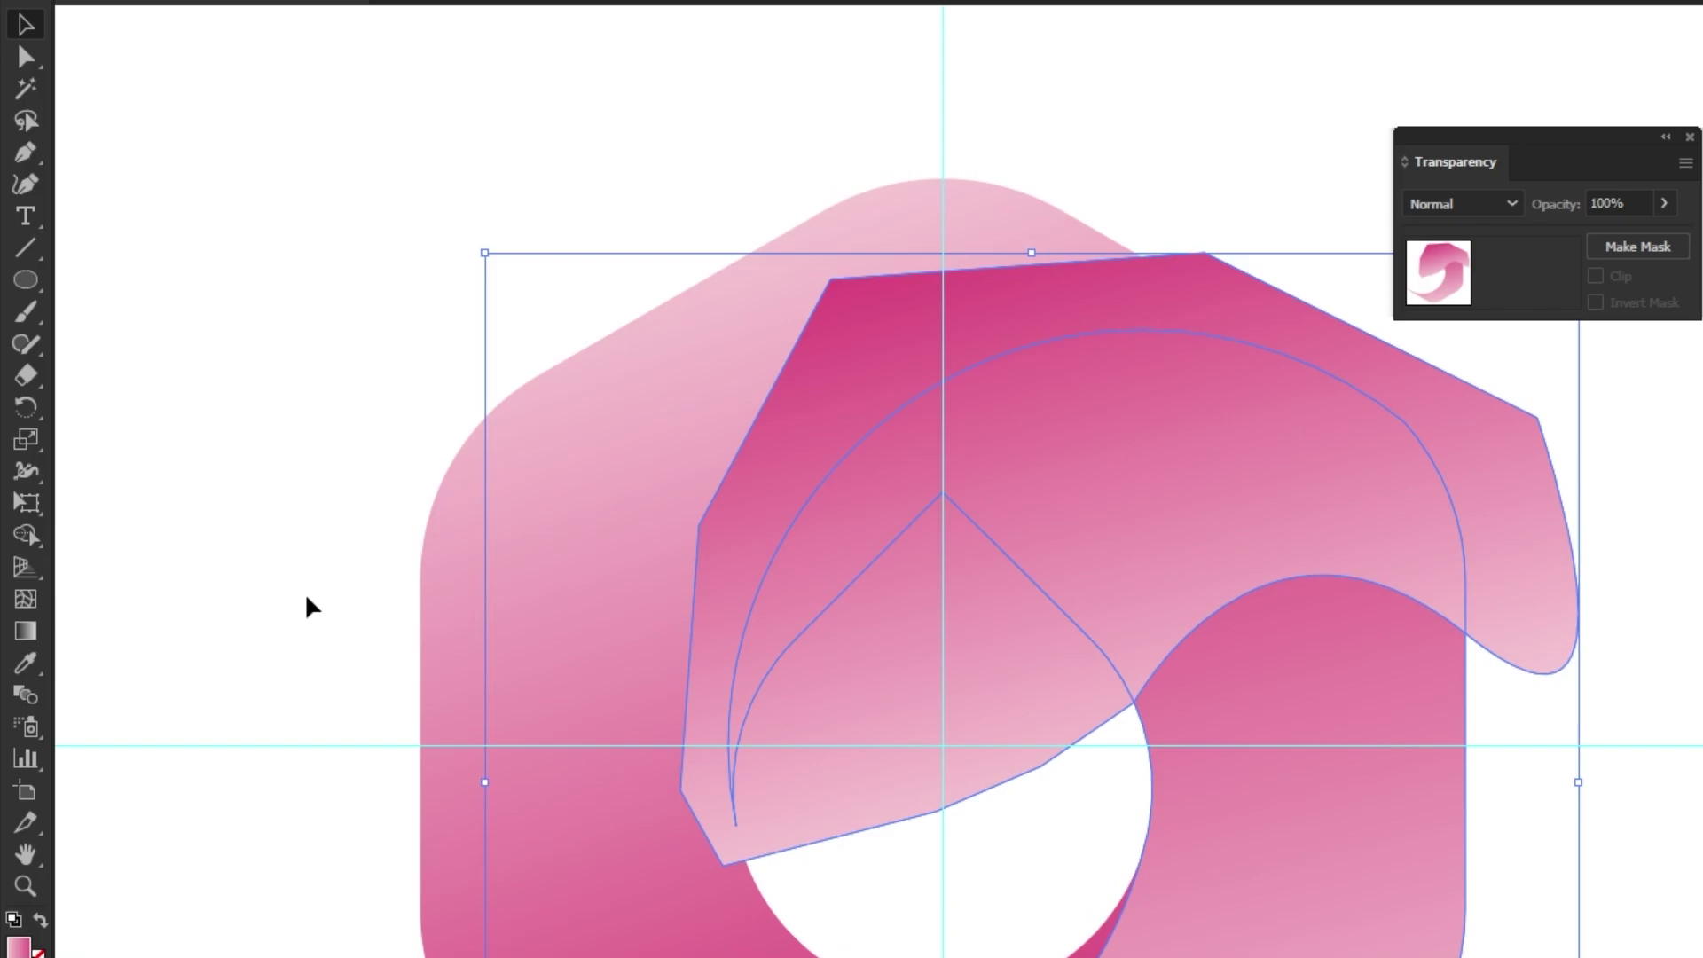
{"action": "left_click_drag", "start_coordinate": [26, 537], "coordinate": [139, 547]}
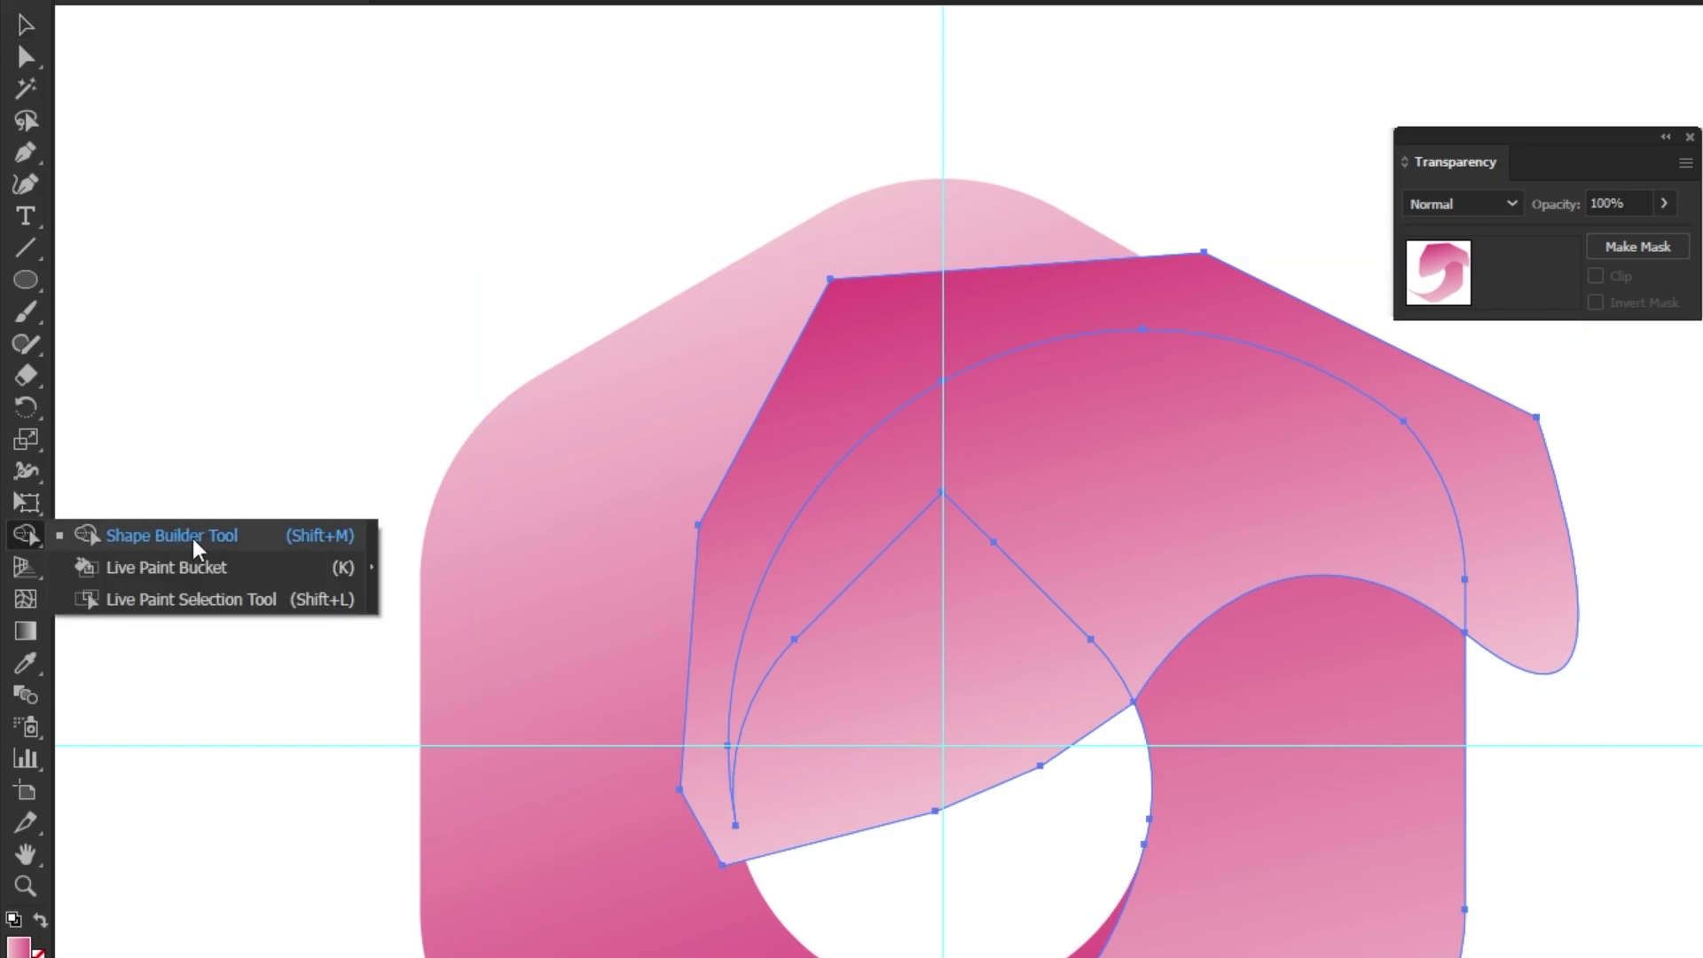
{"action": "left_click", "coordinate": [1517, 541], "text": "alt"}
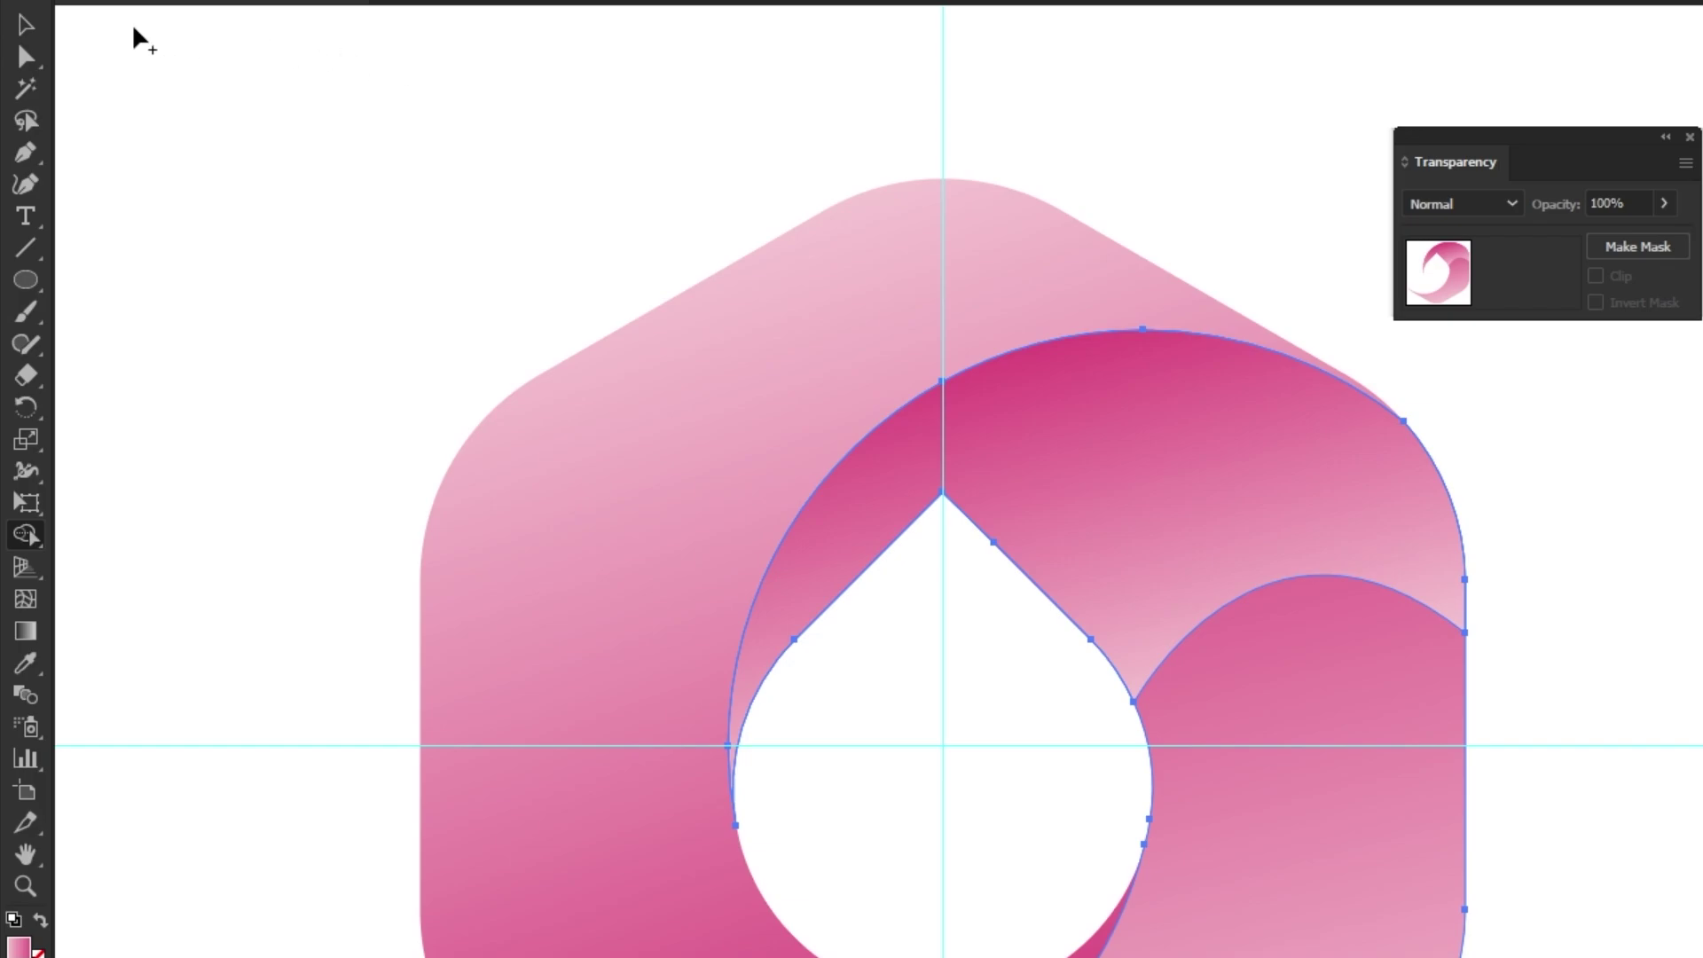
{"action": "left_click", "coordinate": [26, 25]}
{"action": "left_click", "coordinate": [278, 175]}
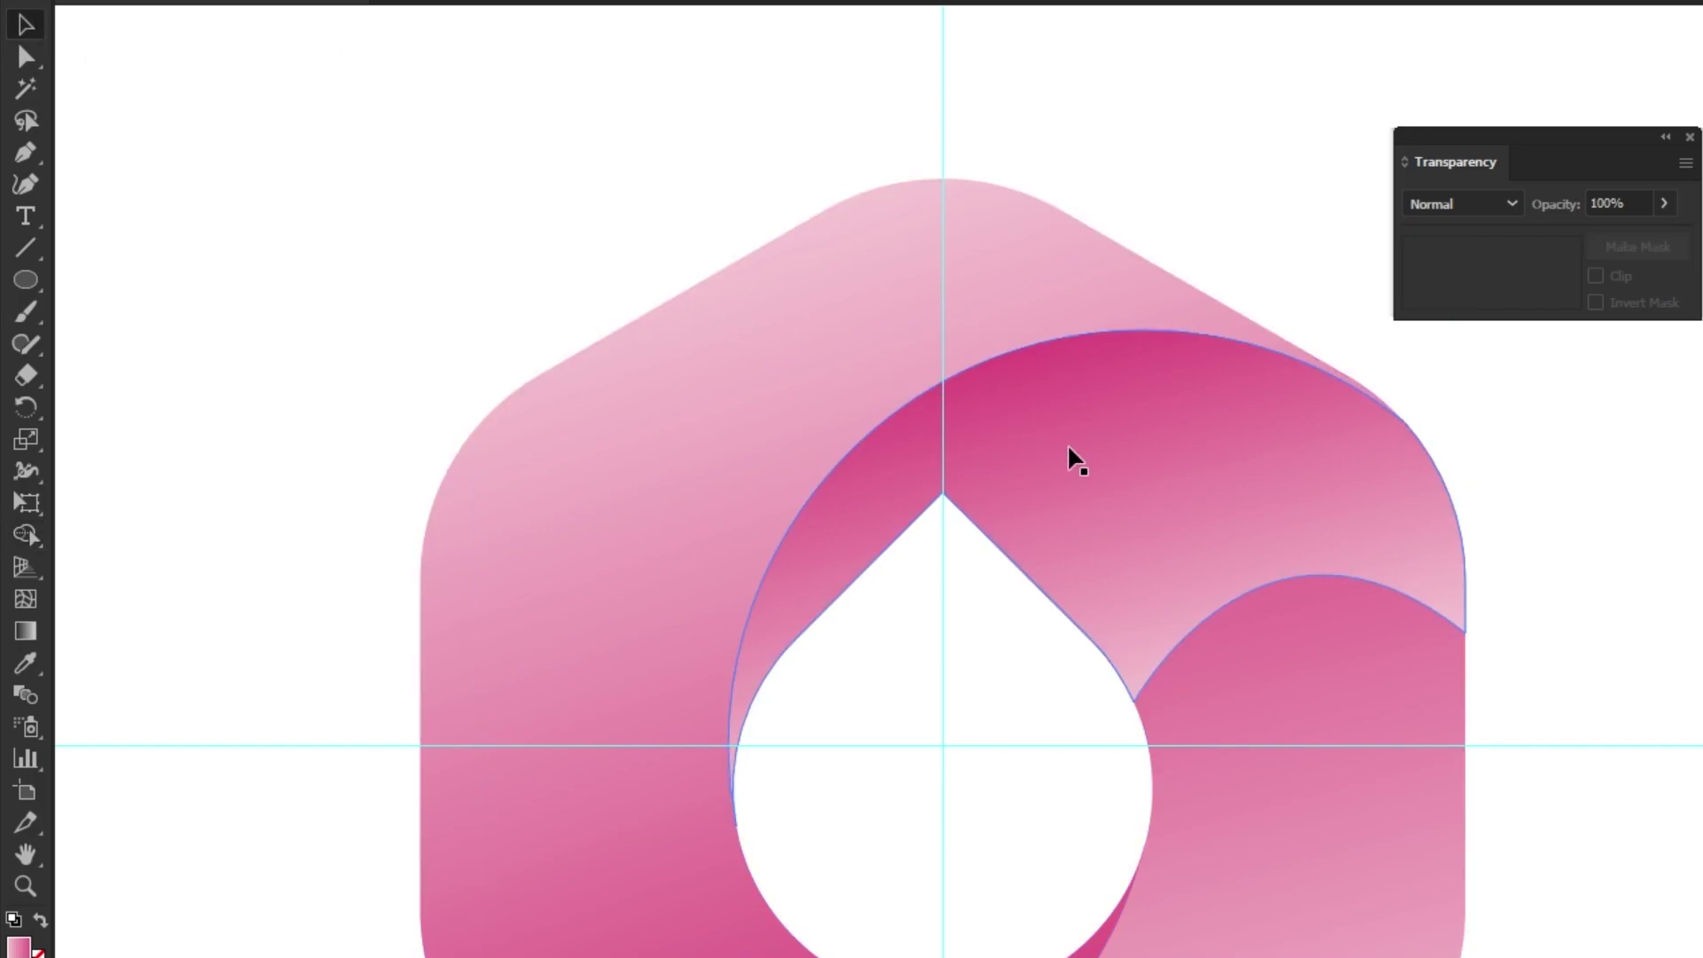
{"action": "left_click", "coordinate": [1091, 452]}
- Set the upper crescent to Multiply blending at 10% opacity
{"action": "left_click", "coordinate": [1464, 204]}
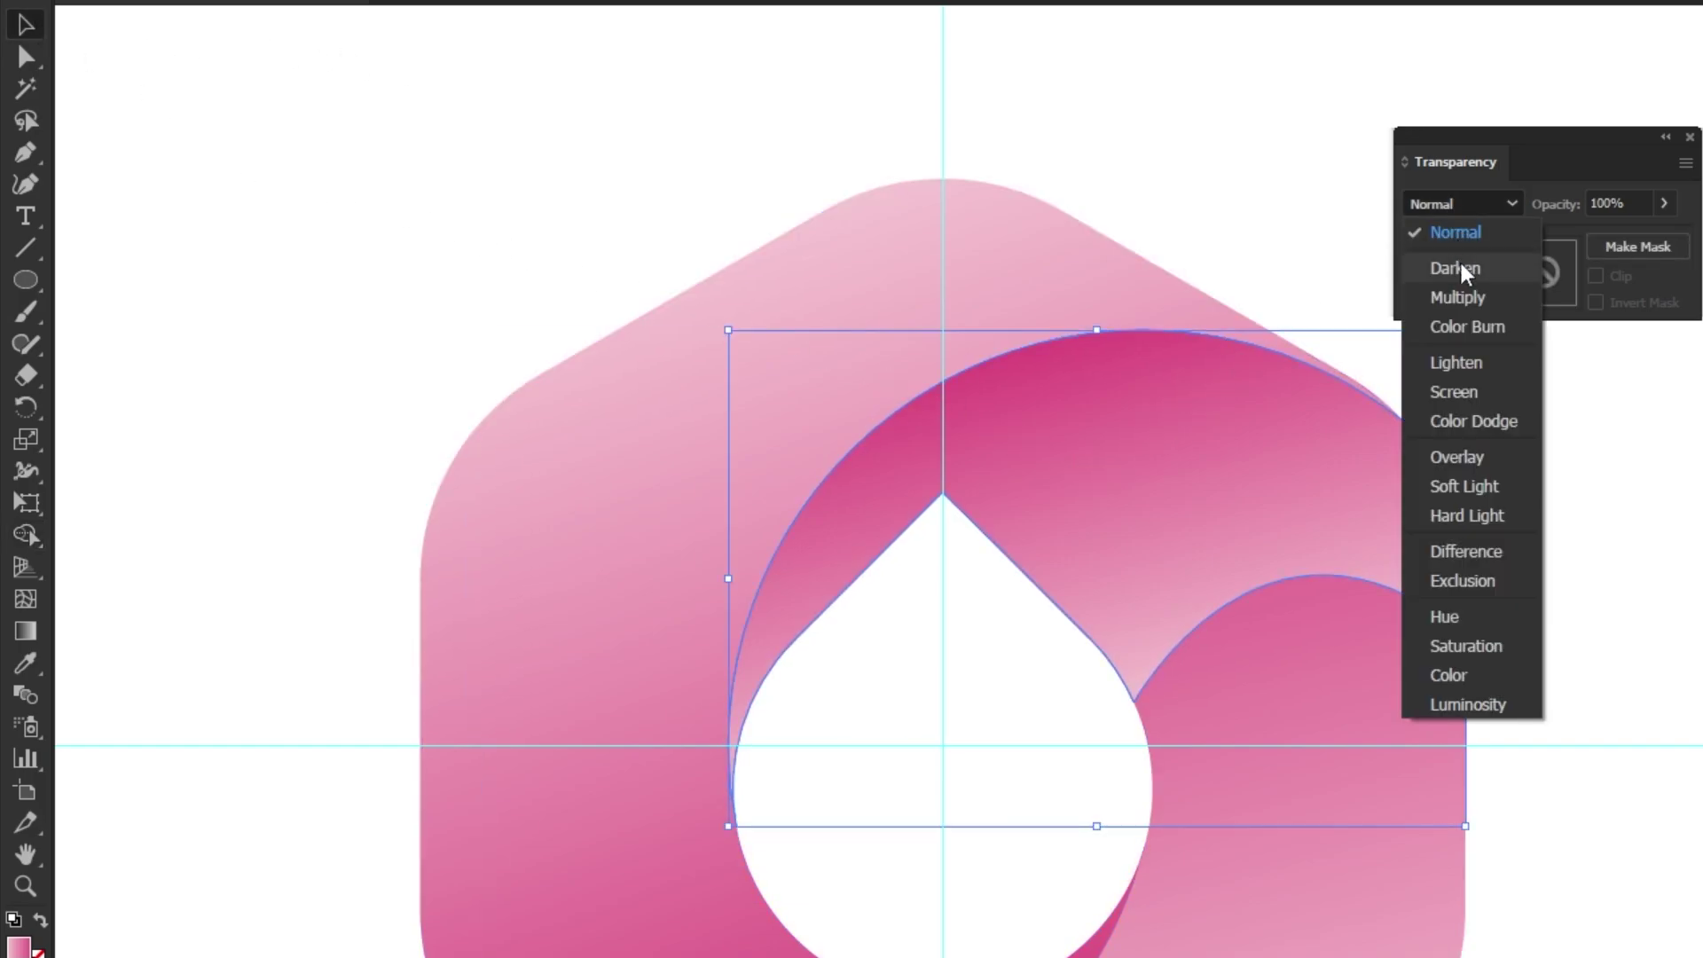
{"action": "left_click", "coordinate": [1443, 298]}
{"action": "left_click_drag", "start_coordinate": [1635, 204], "coordinate": [1592, 201]}
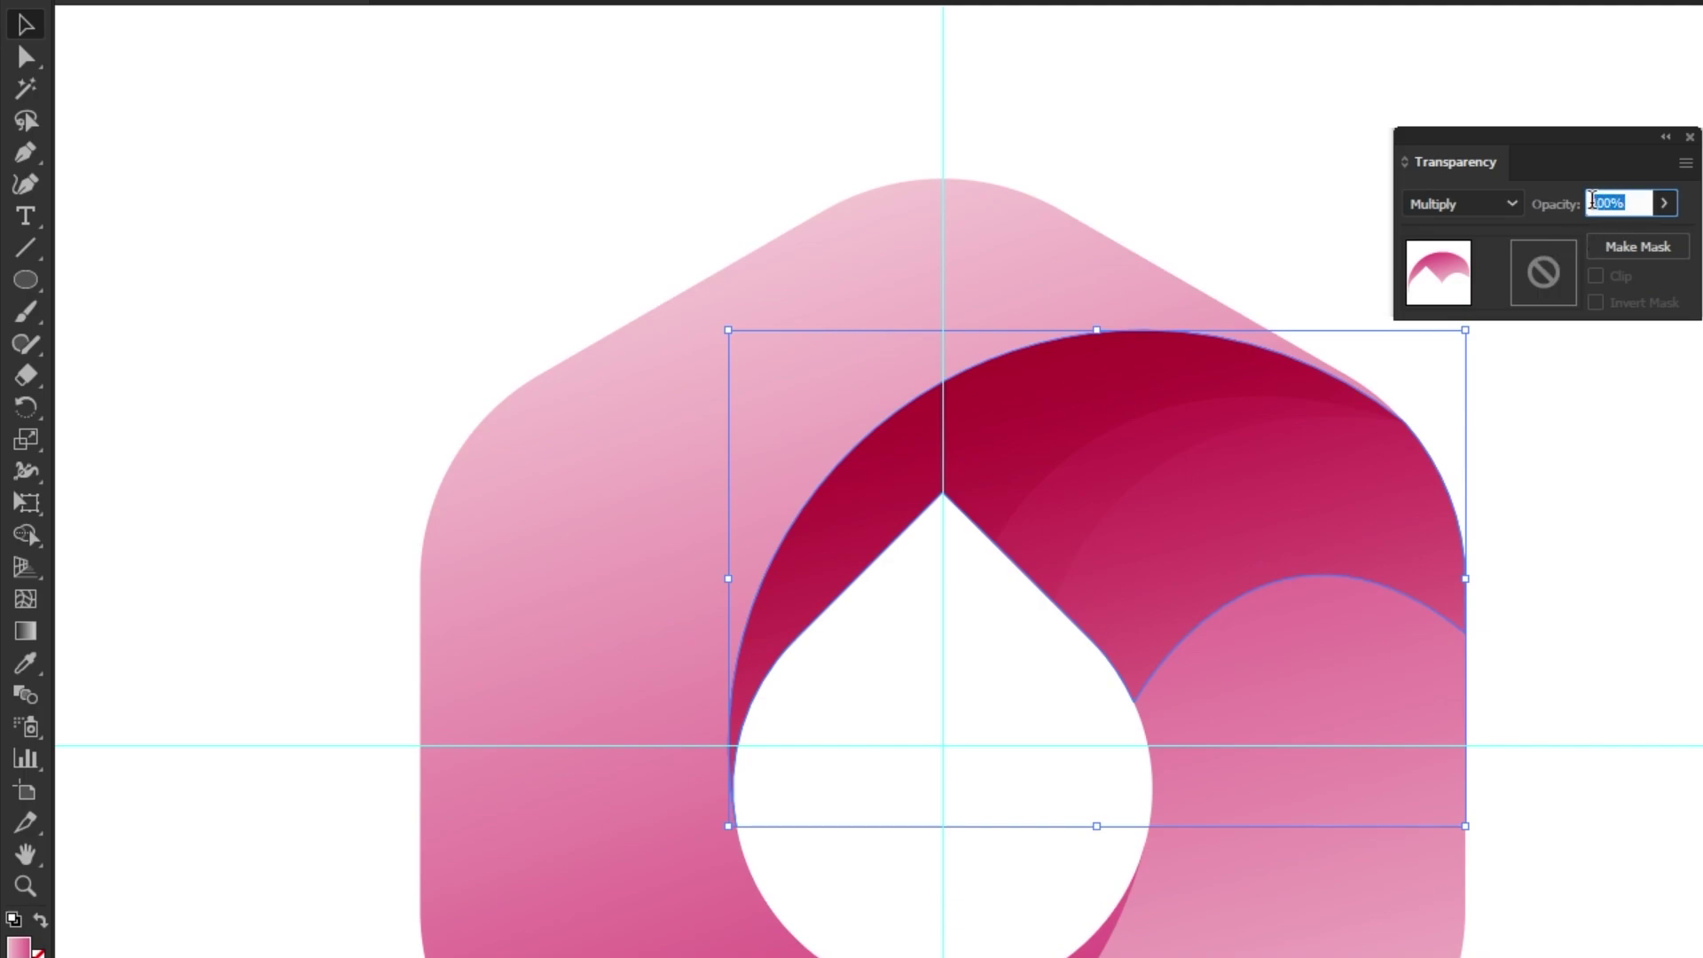
{"action": "type", "text": "10"}
{"action": "key", "text": "Return"}
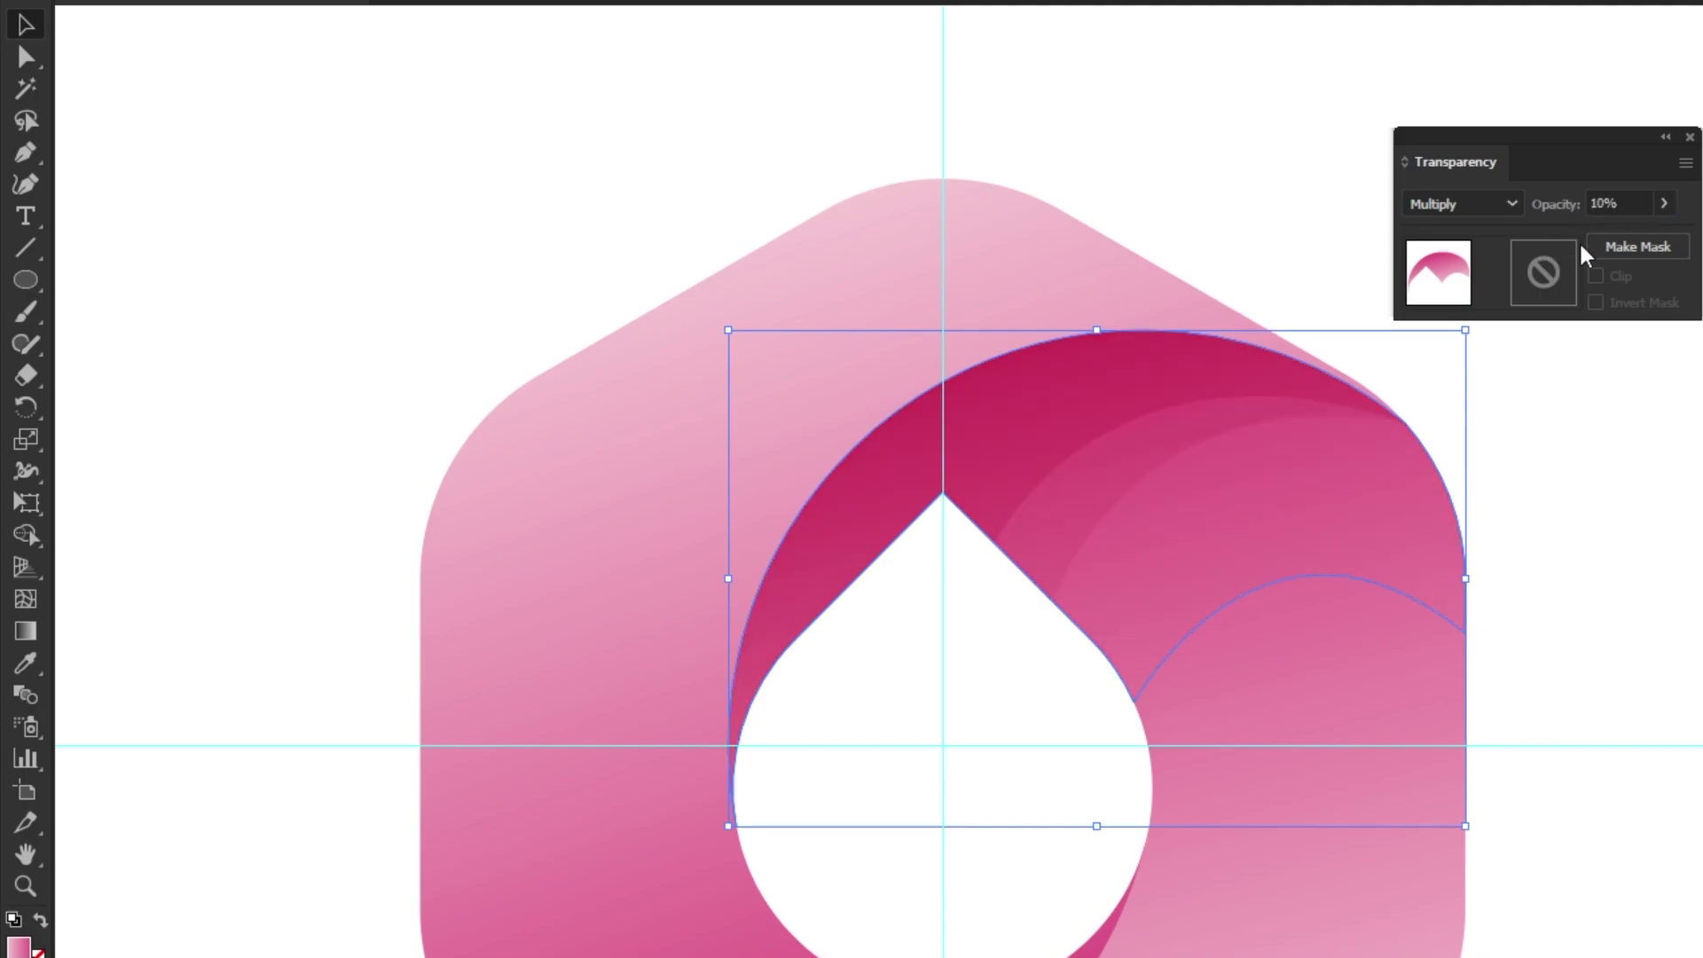
{"action": "left_click", "coordinate": [1592, 590]}
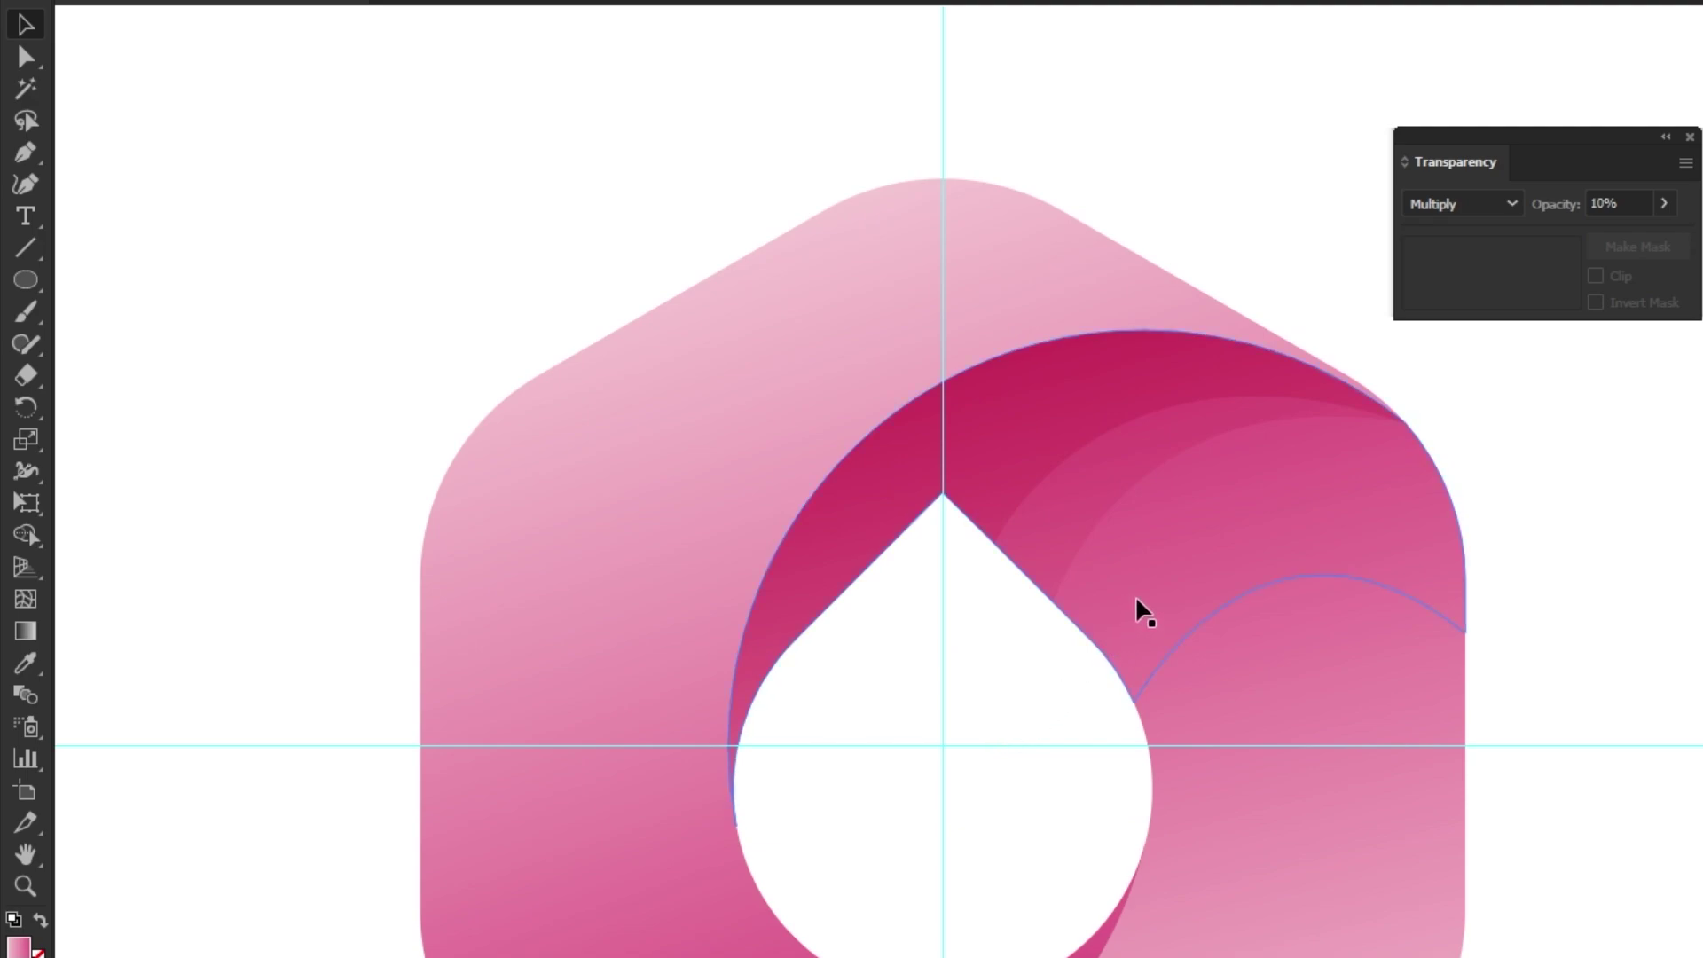
- Raise the upper crescent's opacity from 10% to 20%
{"action": "left_click", "coordinate": [1149, 605]}
{"action": "left_click", "coordinate": [1633, 202]}
{"action": "left_click_drag", "start_coordinate": [1633, 202], "coordinate": [1583, 226]}
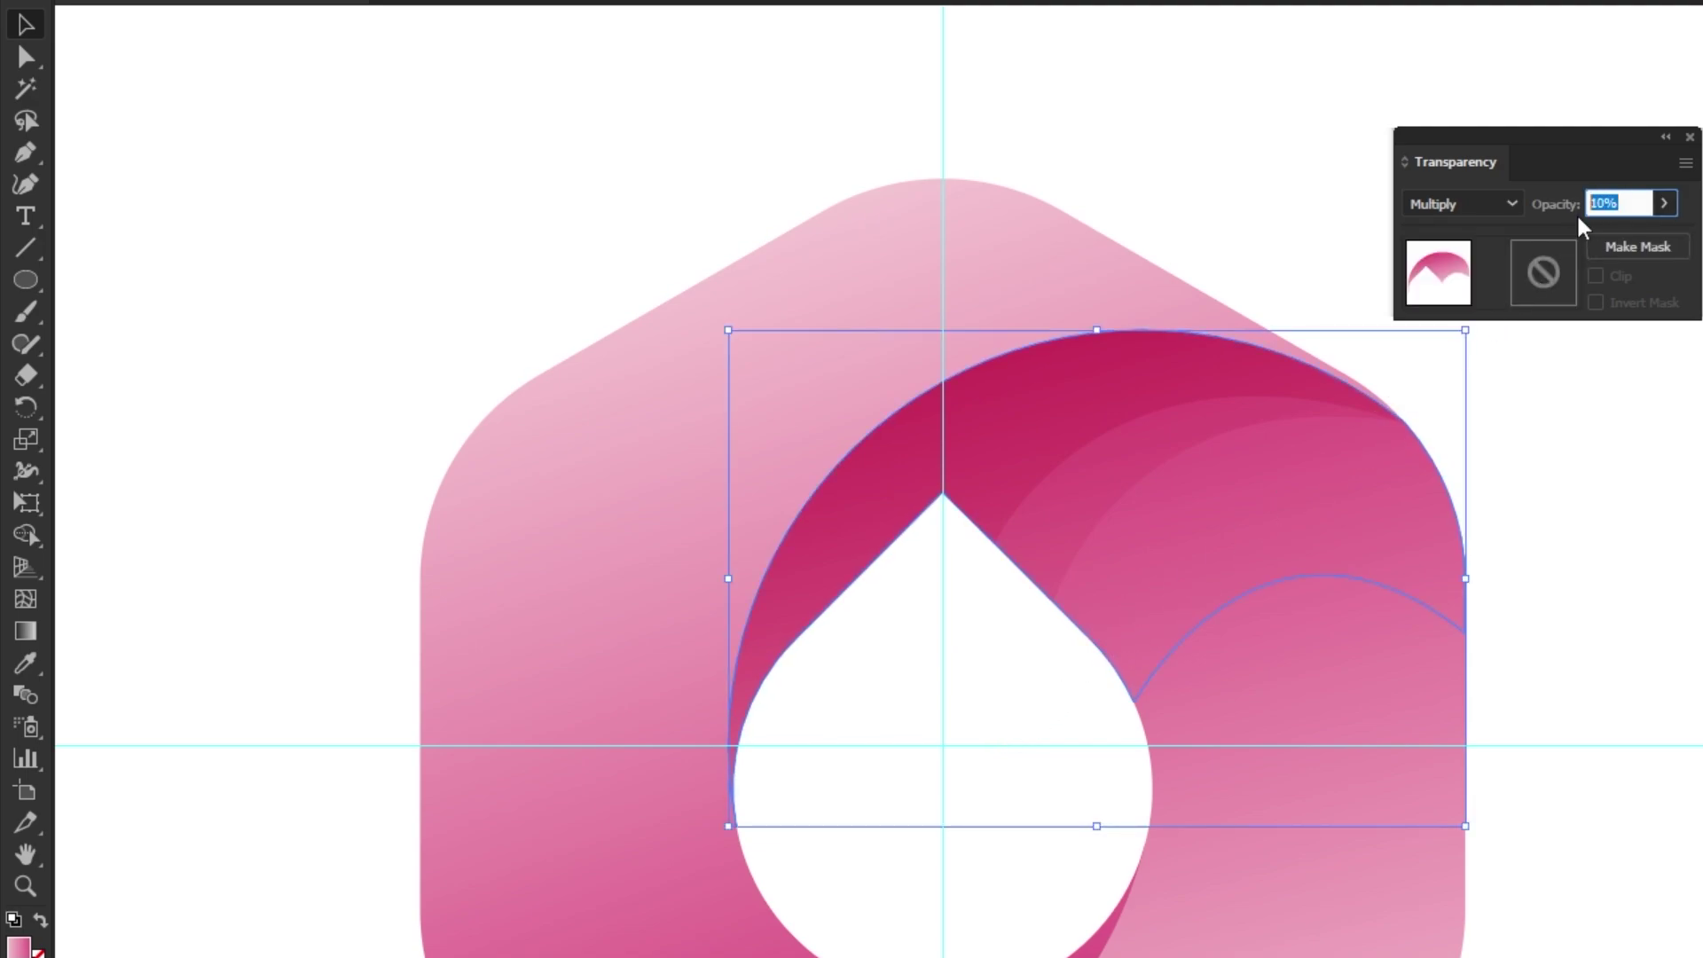
{"action": "type", "text": "20"}
{"action": "key", "text": "Return"}
{"action": "left_click", "coordinate": [1590, 603]}
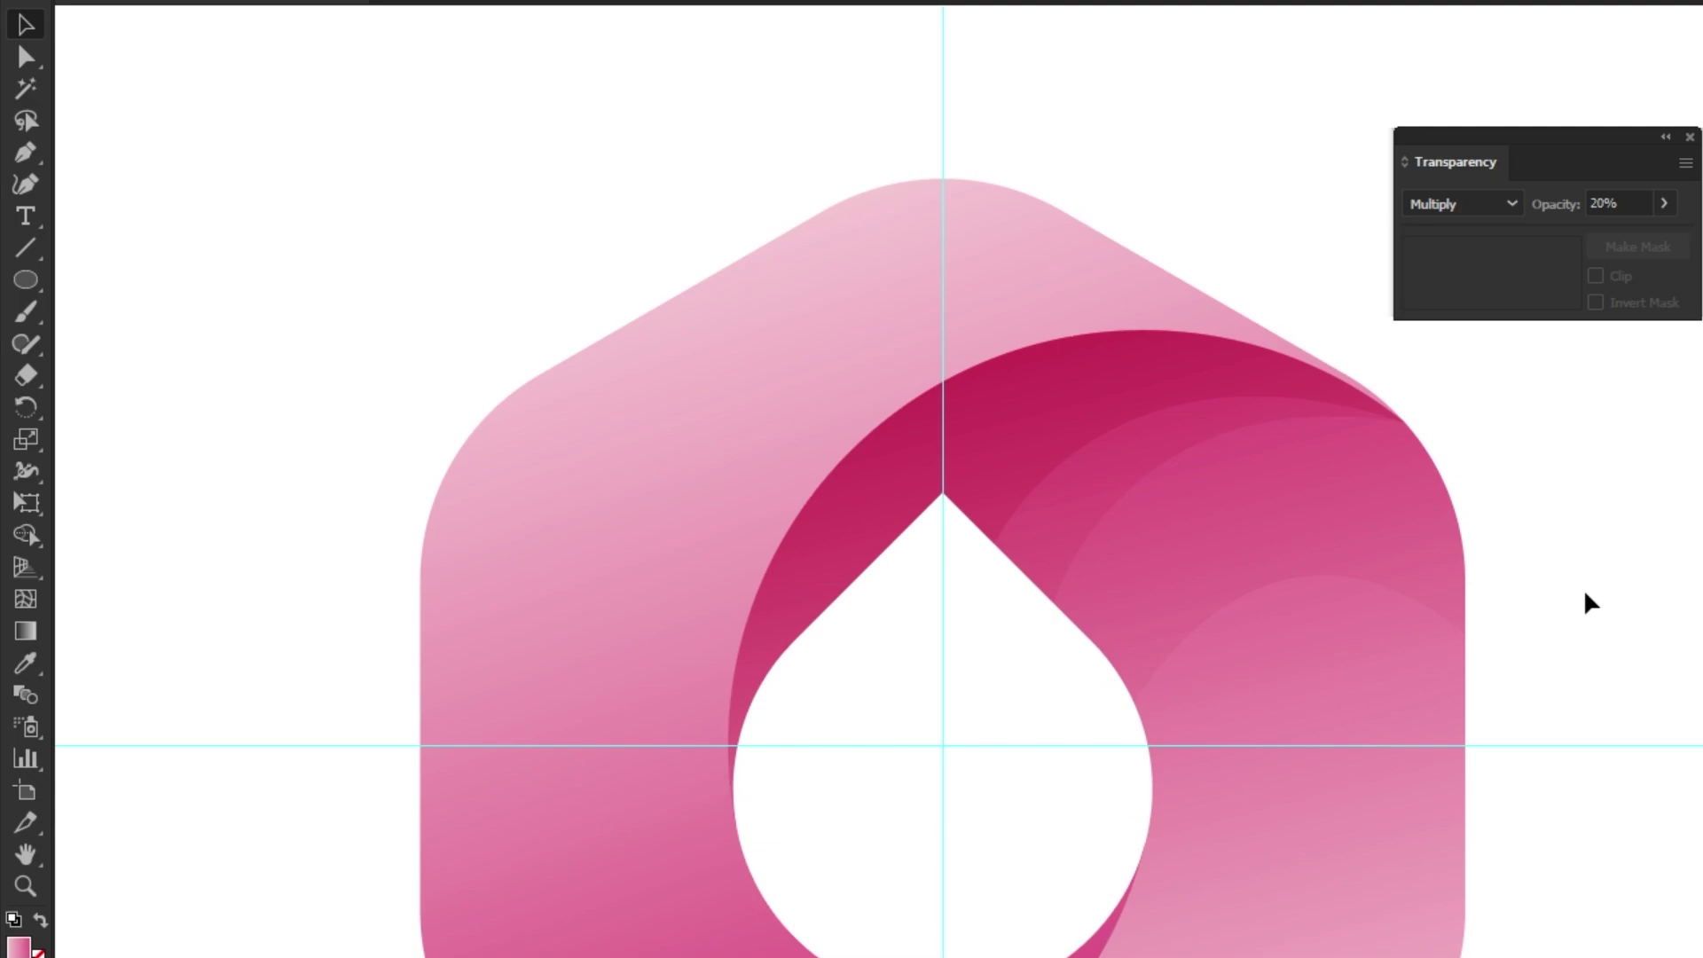
{"action": "scroll", "coordinate": [1266, 304], "scroll_direction": "down", "scroll_amount": 2}
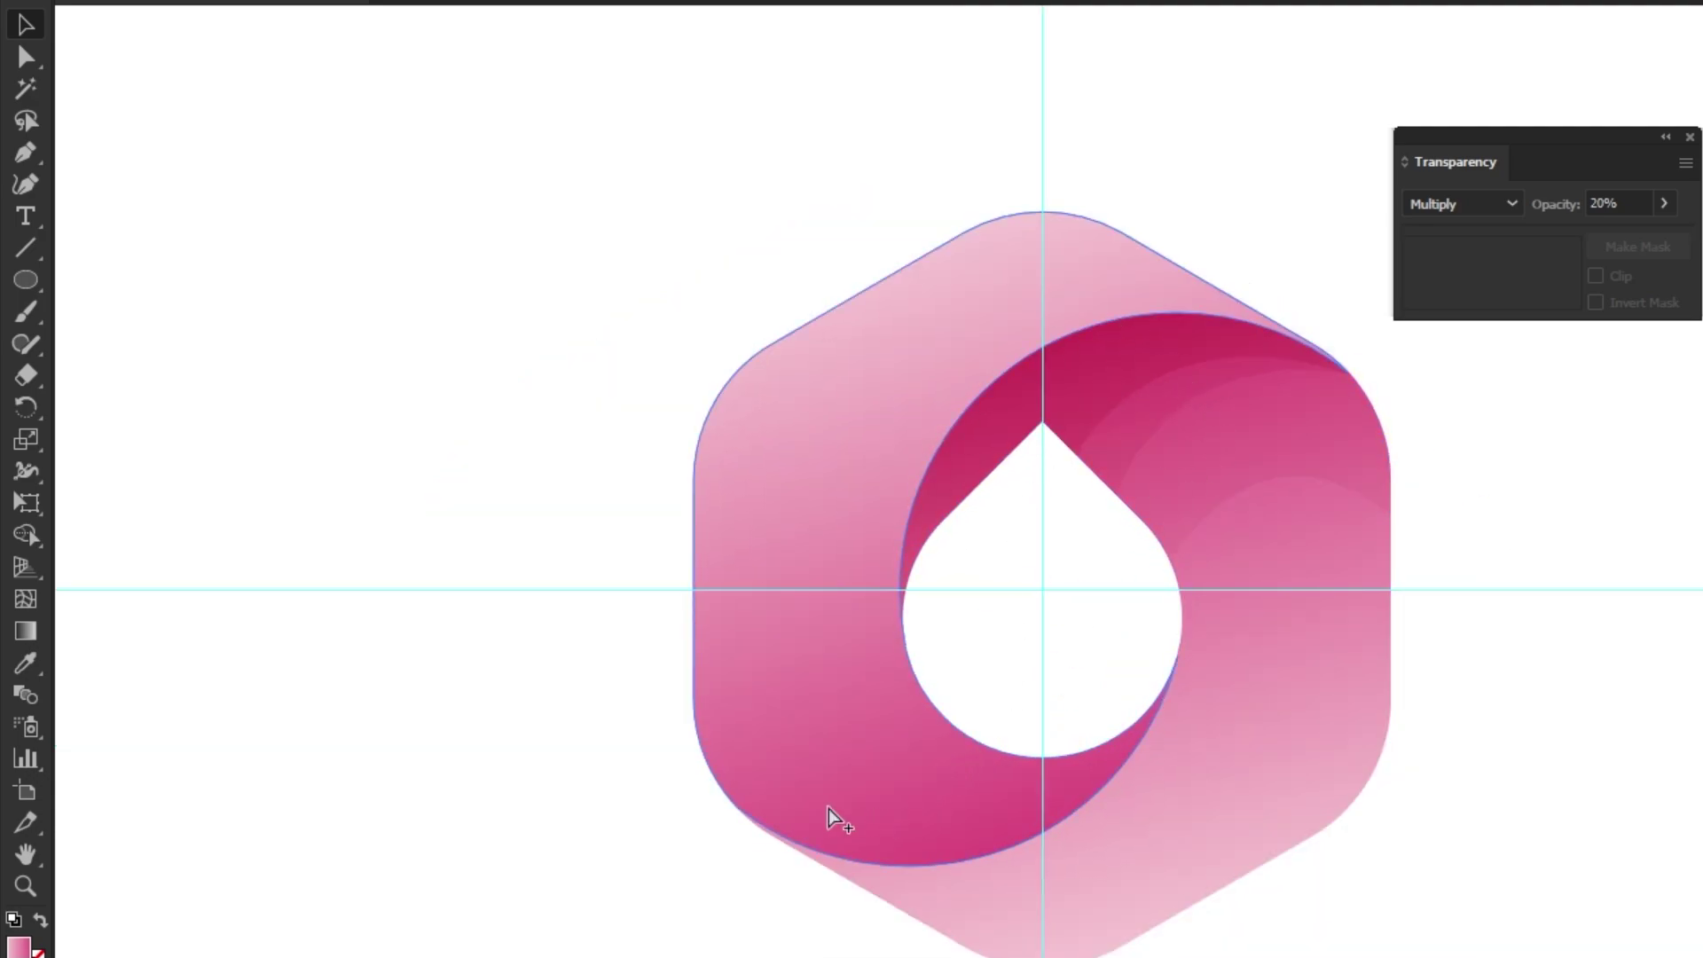
{"action": "scroll", "coordinate": [825, 816], "scroll_direction": "up", "scroll_amount": 1}
{"action": "left_click_drag", "start_coordinate": [865, 718], "coordinate": [865, 749]}
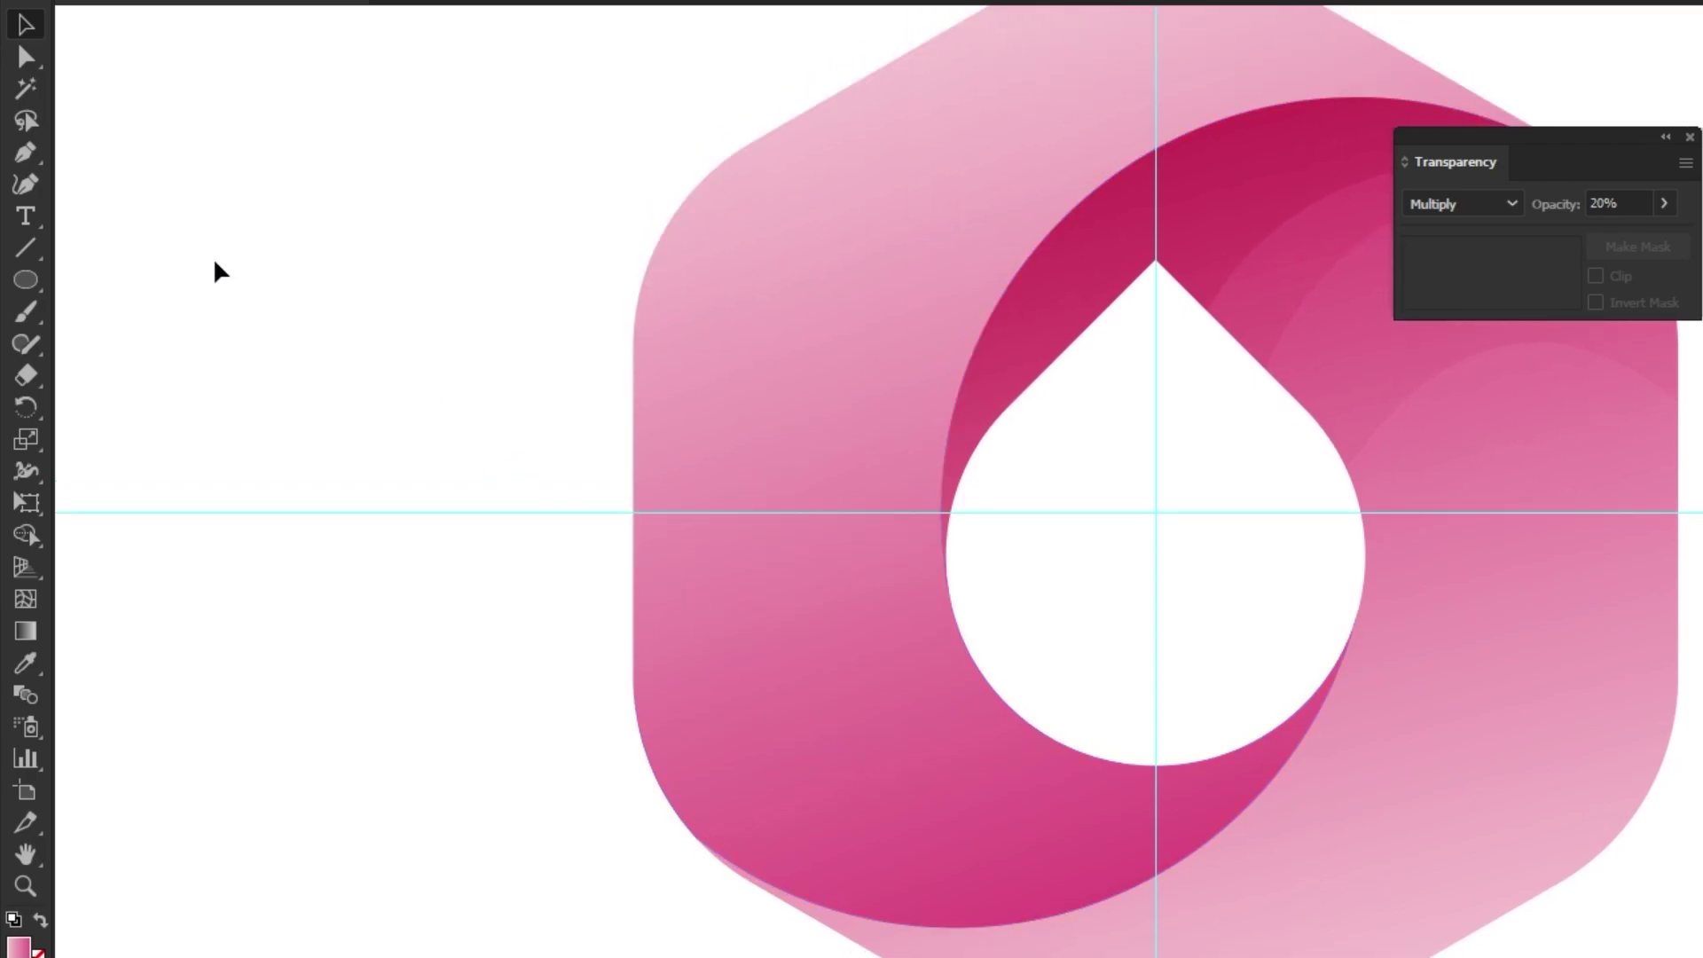
{"action": "left_click_drag", "start_coordinate": [24, 152], "coordinate": [134, 155]}
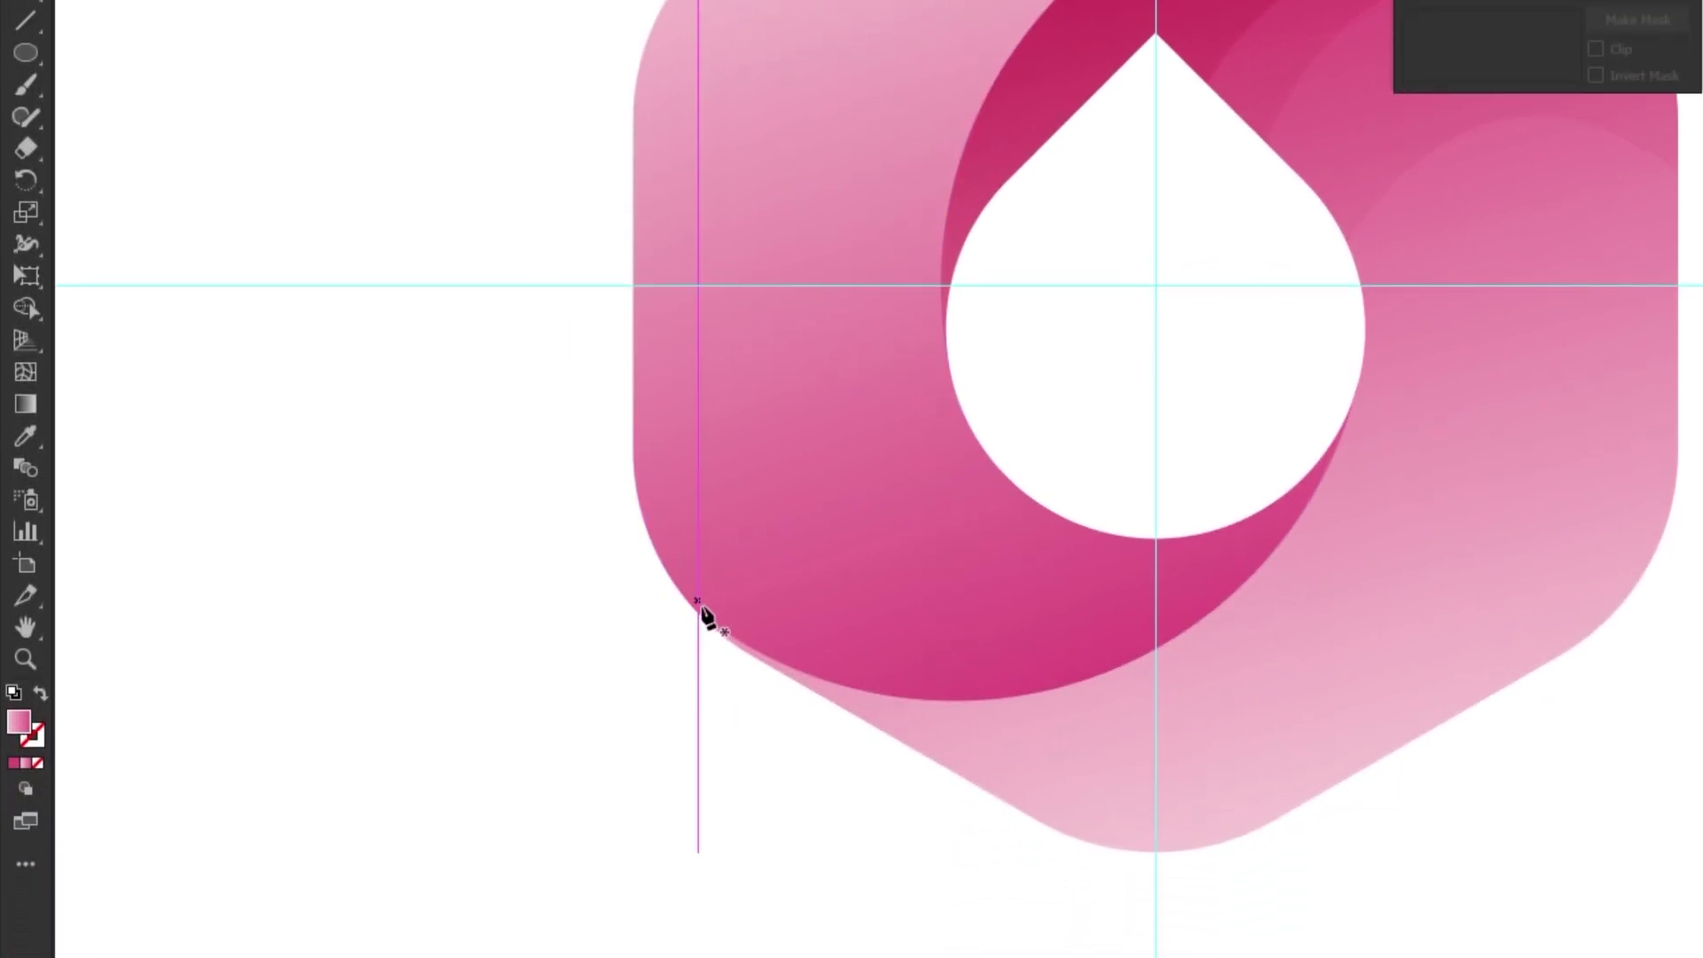
- Pen-draw a closed shape over the lower ring band, curving beneath the teardrop hole
{"action": "left_click", "coordinate": [697, 613]}
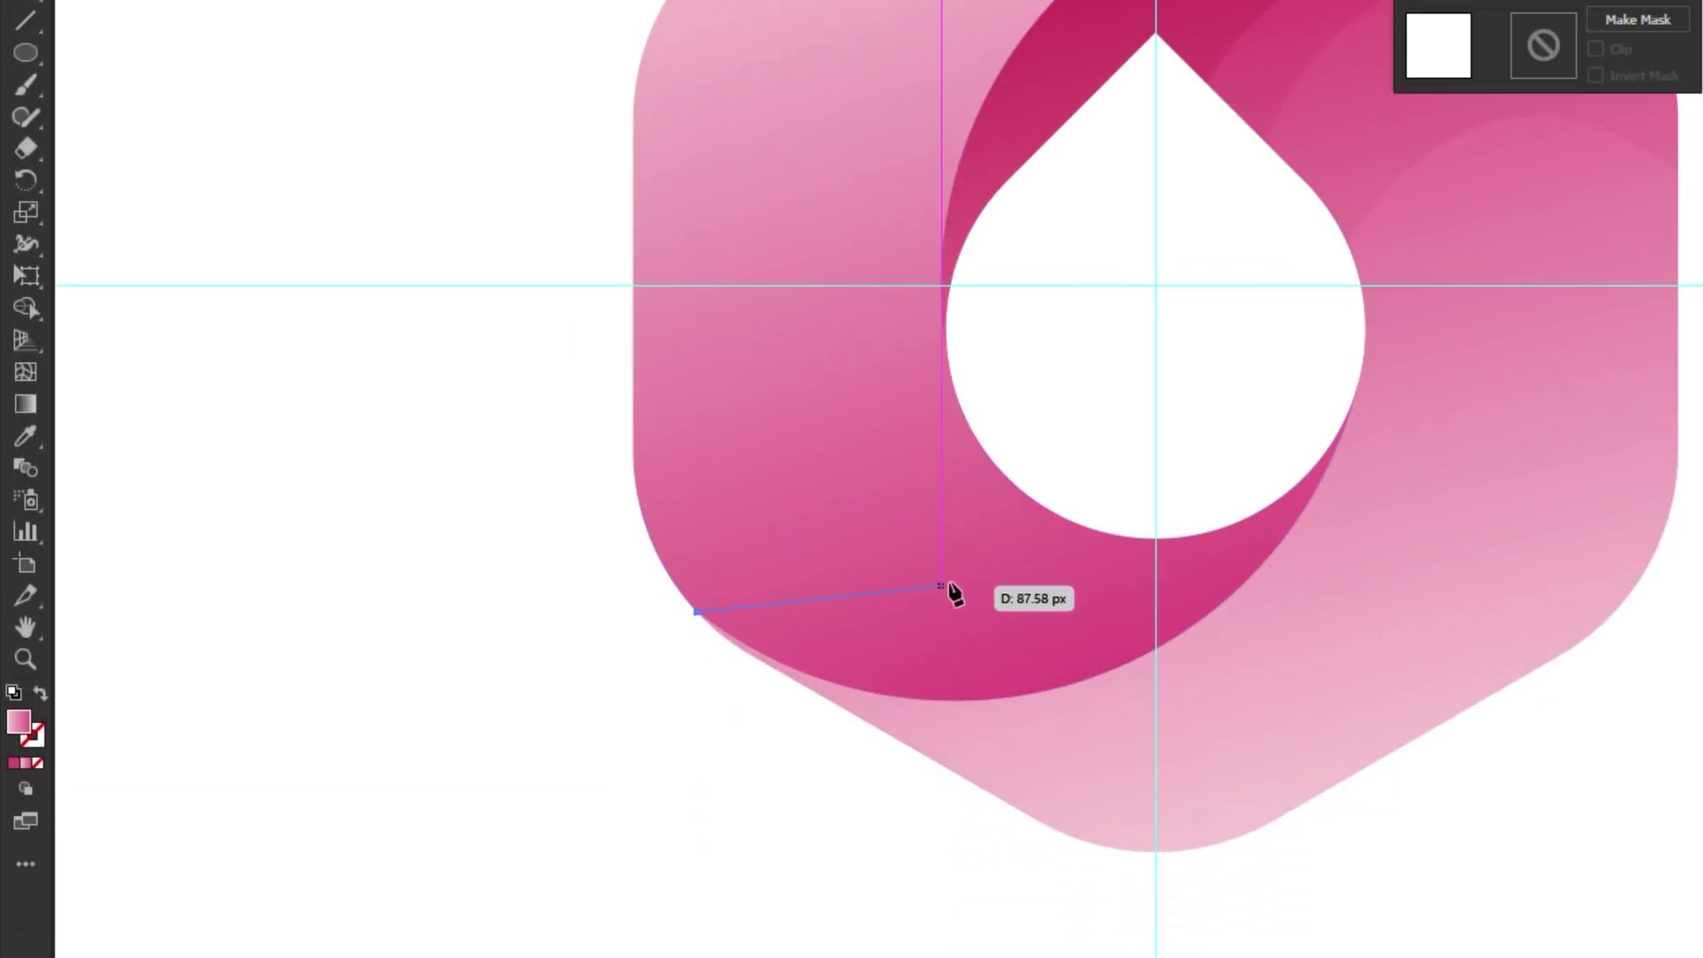
{"action": "left_click_drag", "start_coordinate": [1136, 537], "coordinate": [1167, 481]}
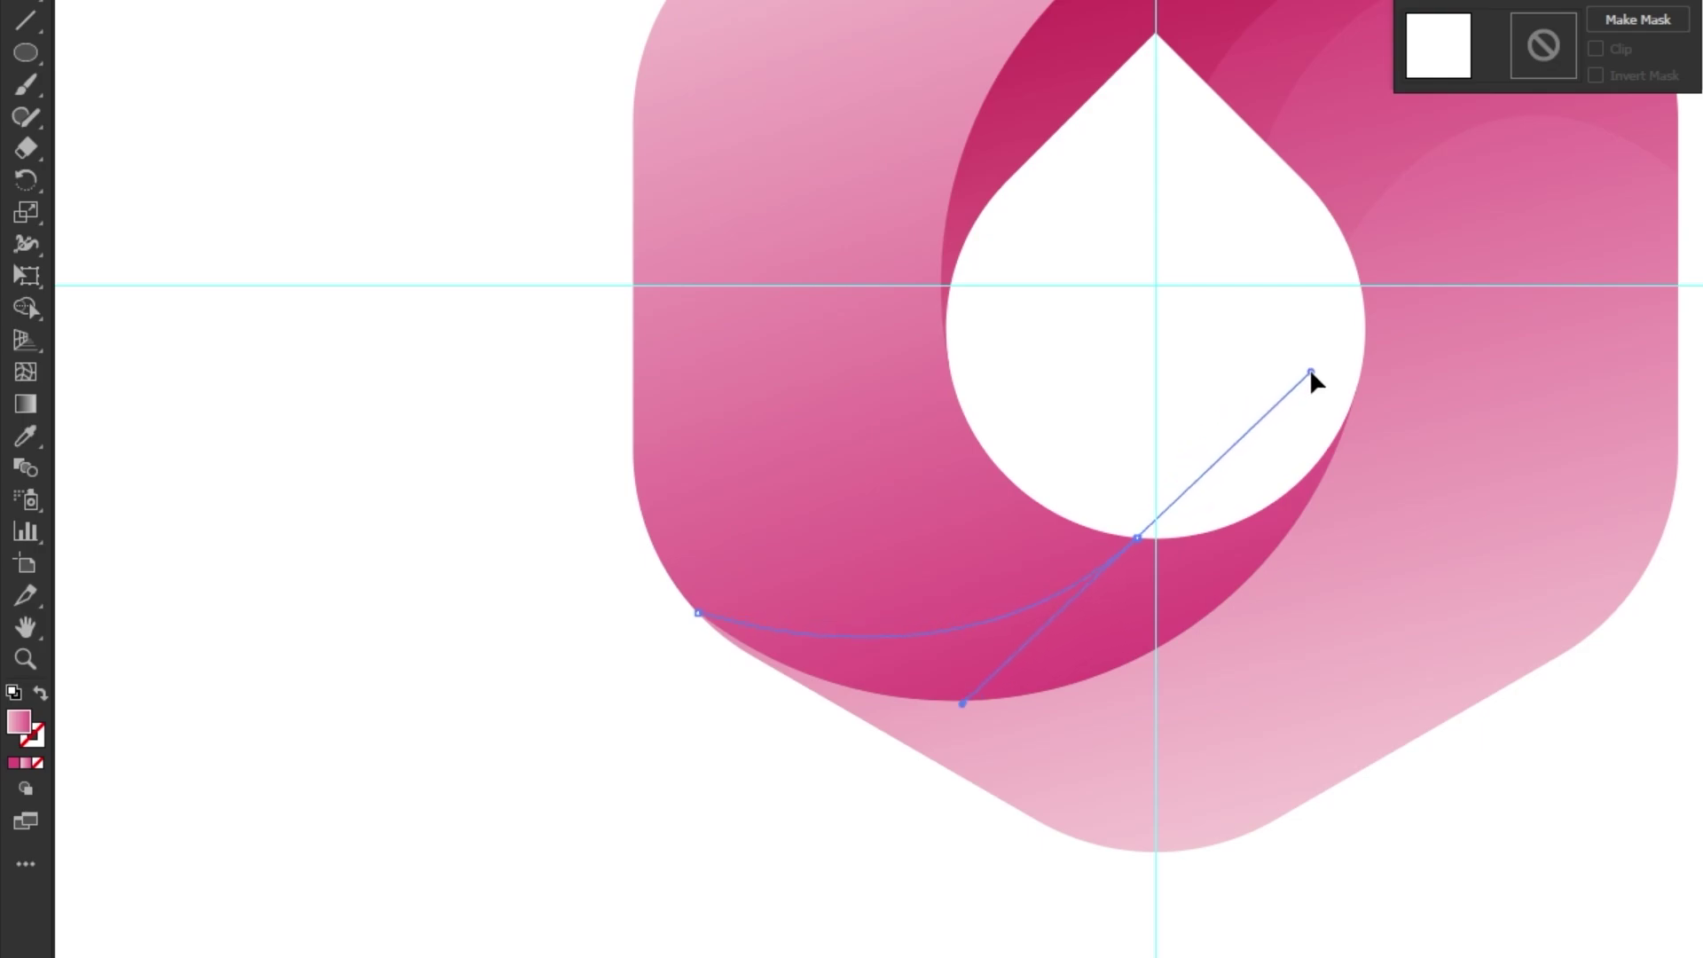
{"action": "left_click_drag", "start_coordinate": [1229, 404], "coordinate": [1311, 370]}
{"action": "left_click", "coordinate": [1383, 323]}
{"action": "left_click", "coordinate": [1416, 378]}
{"action": "left_click", "coordinate": [1412, 539]}
{"action": "left_click", "coordinate": [978, 825]}
{"action": "left_click", "coordinate": [758, 801]}
{"action": "left_click", "coordinate": [674, 691]}
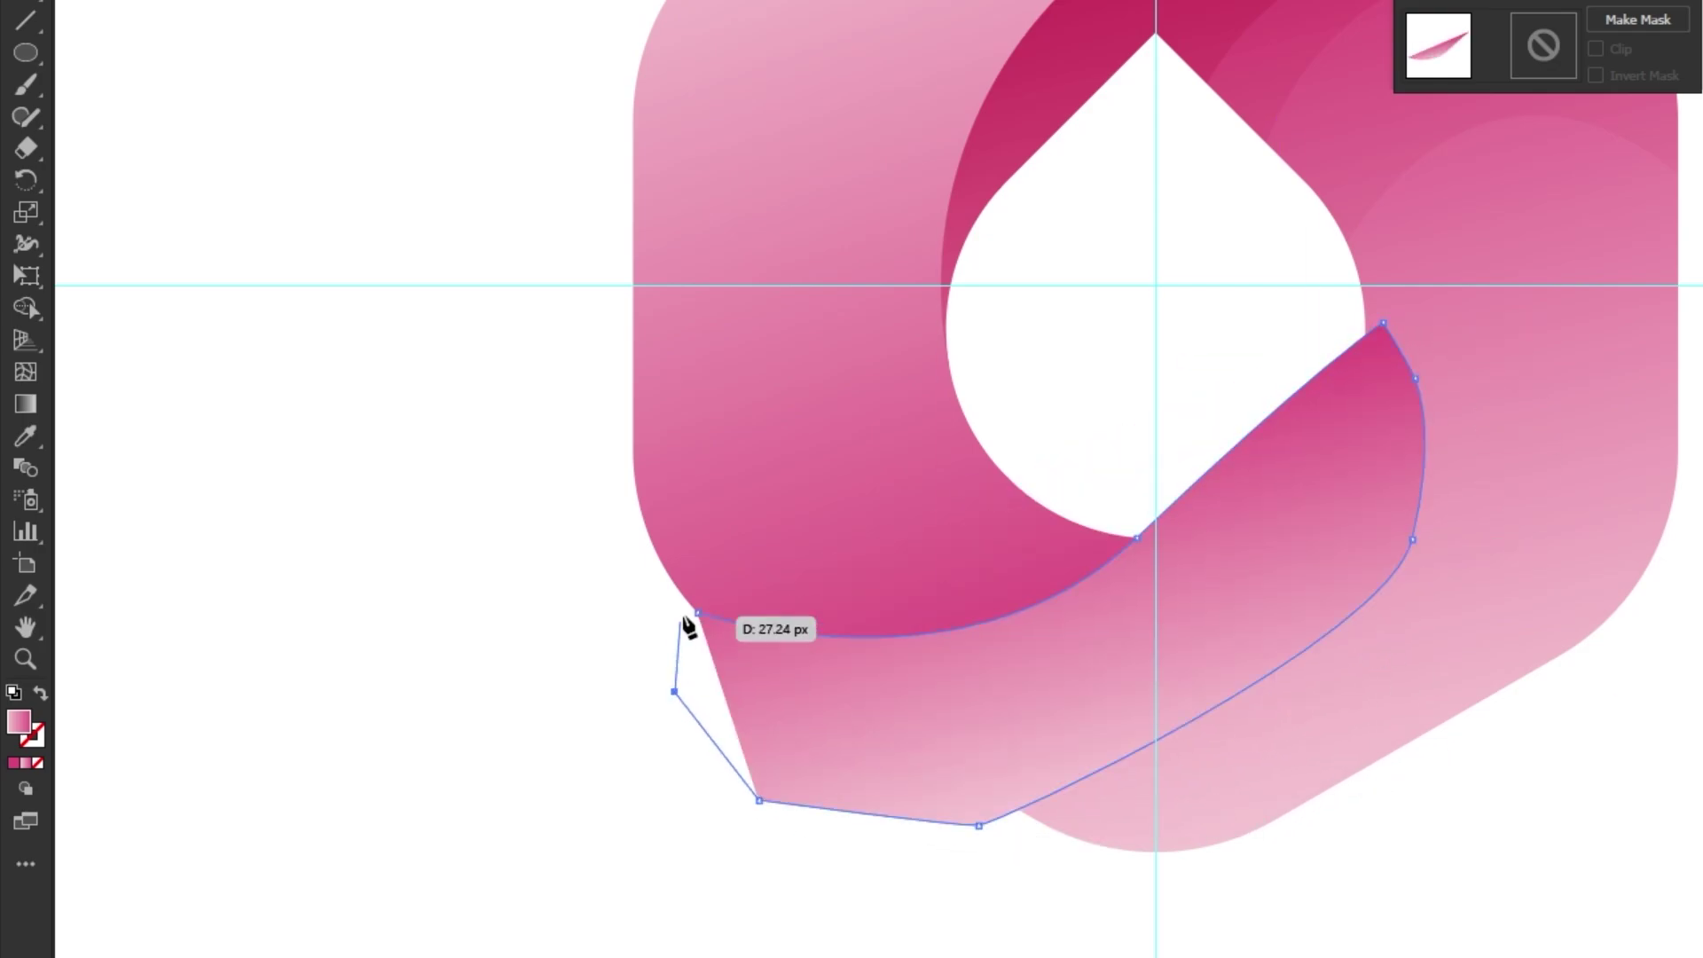
{"action": "left_click", "coordinate": [699, 621]}
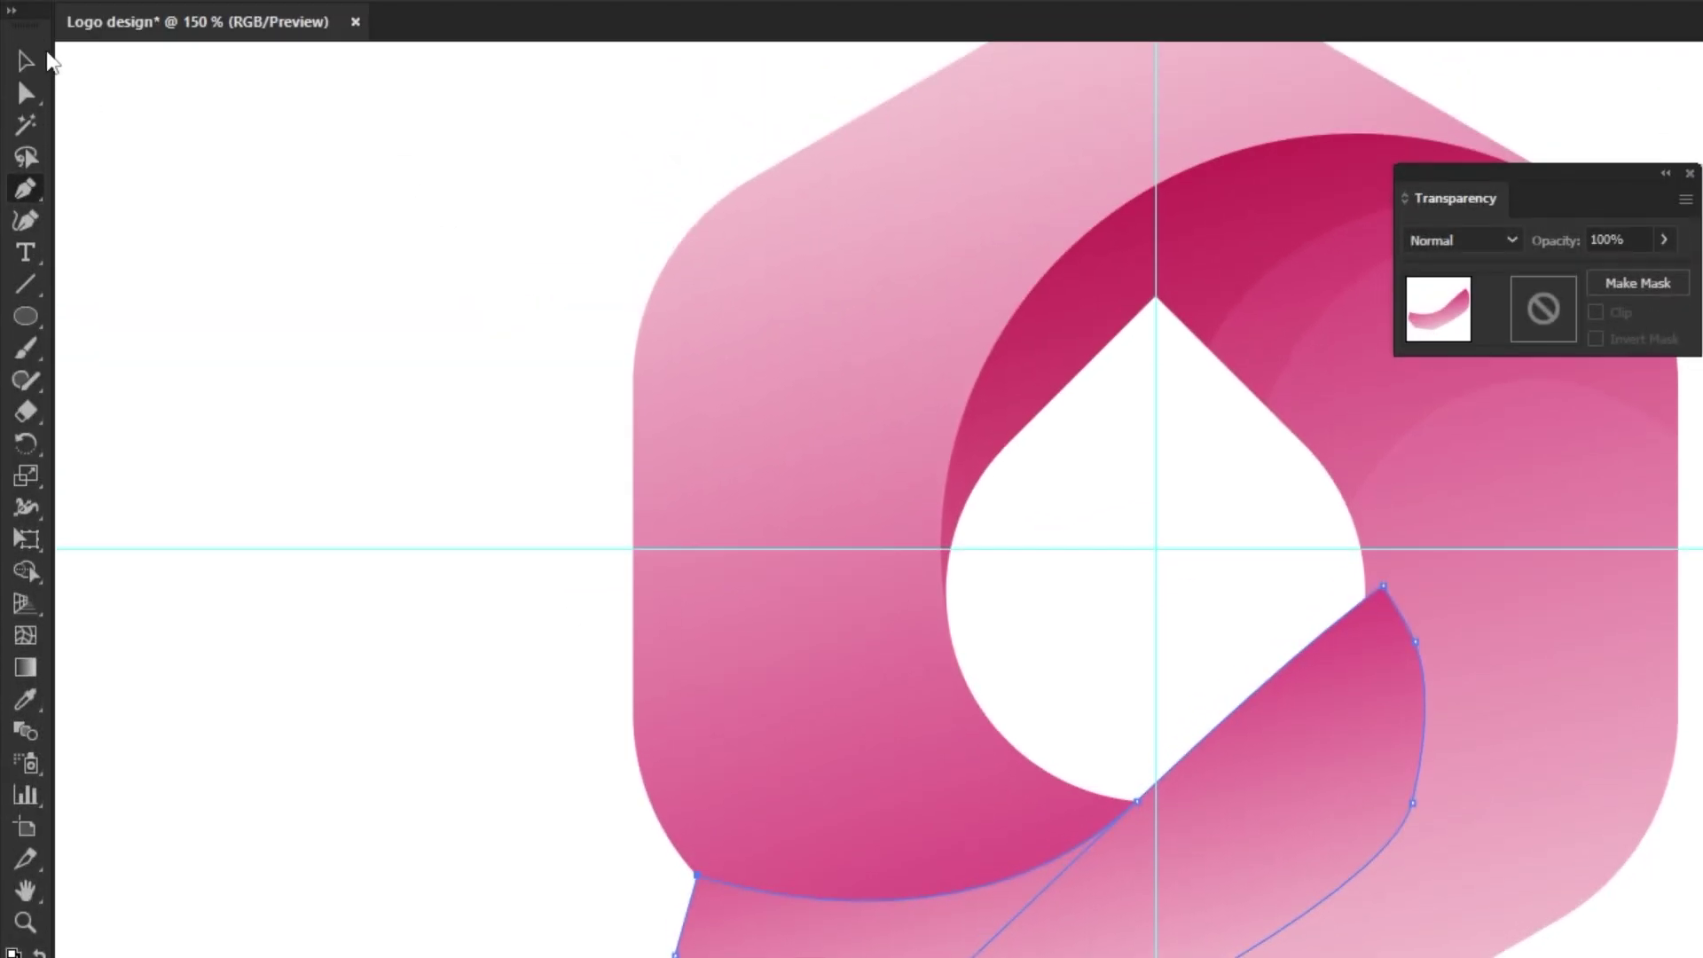
- Trim the shape to the C ring with Shape Builder, removing the part below the ring
{"action": "left_click", "coordinate": [40, 50]}
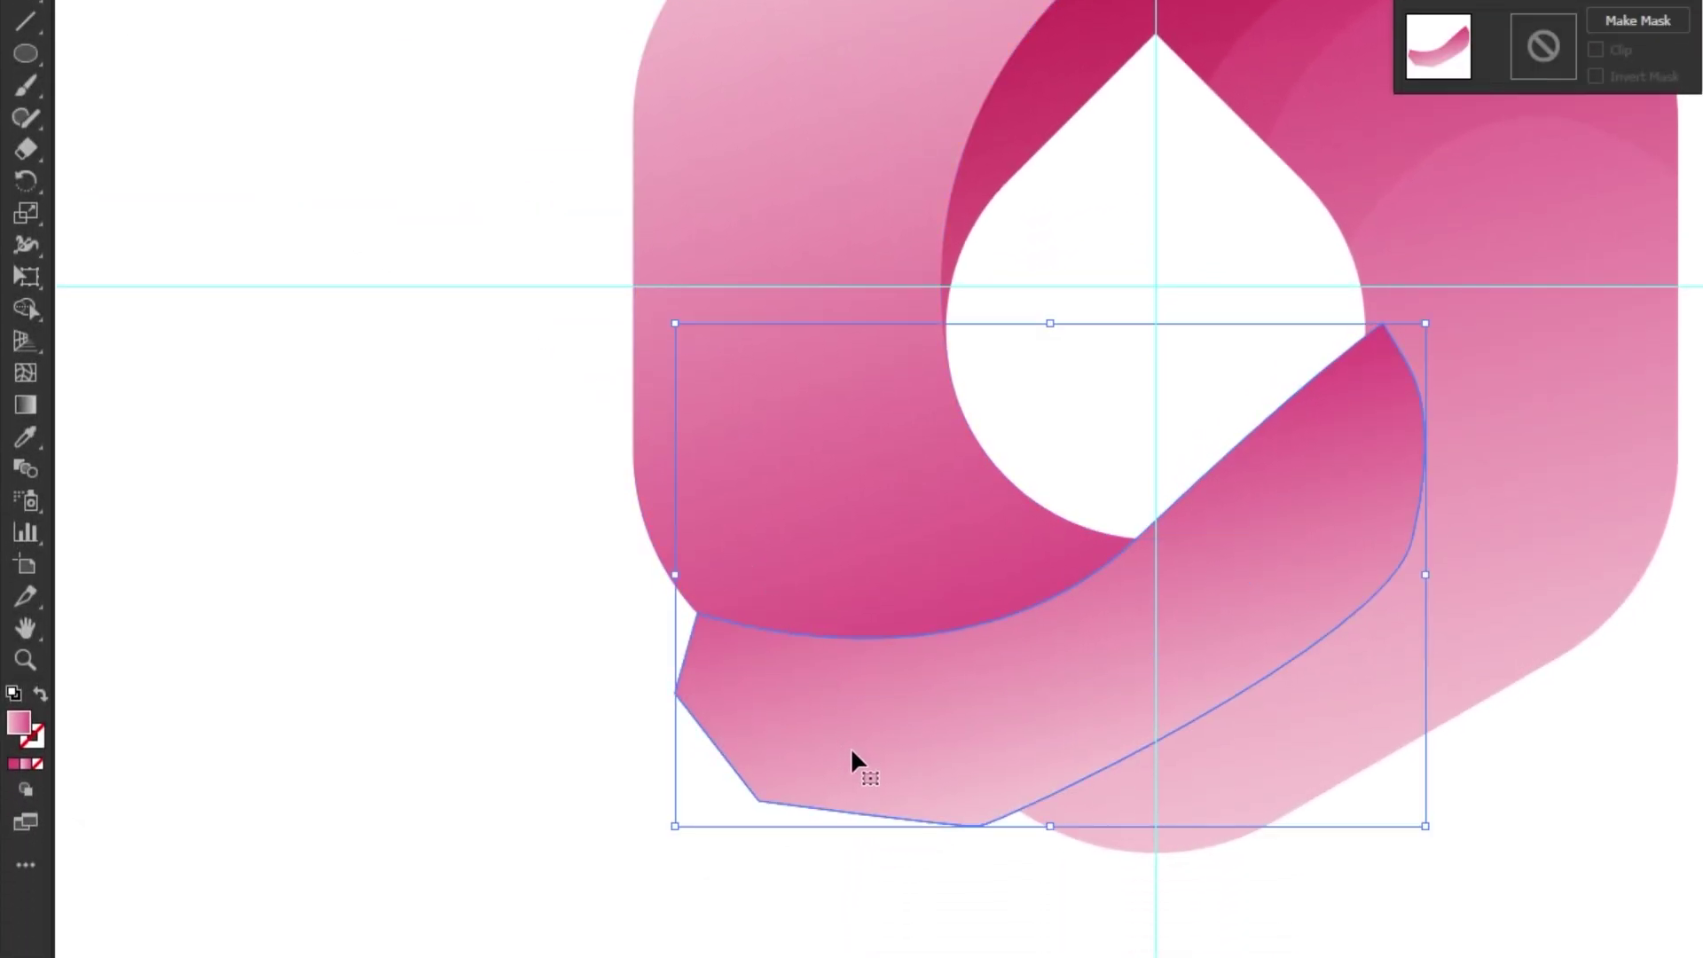
{"action": "left_click", "coordinate": [836, 530], "text": "shift"}
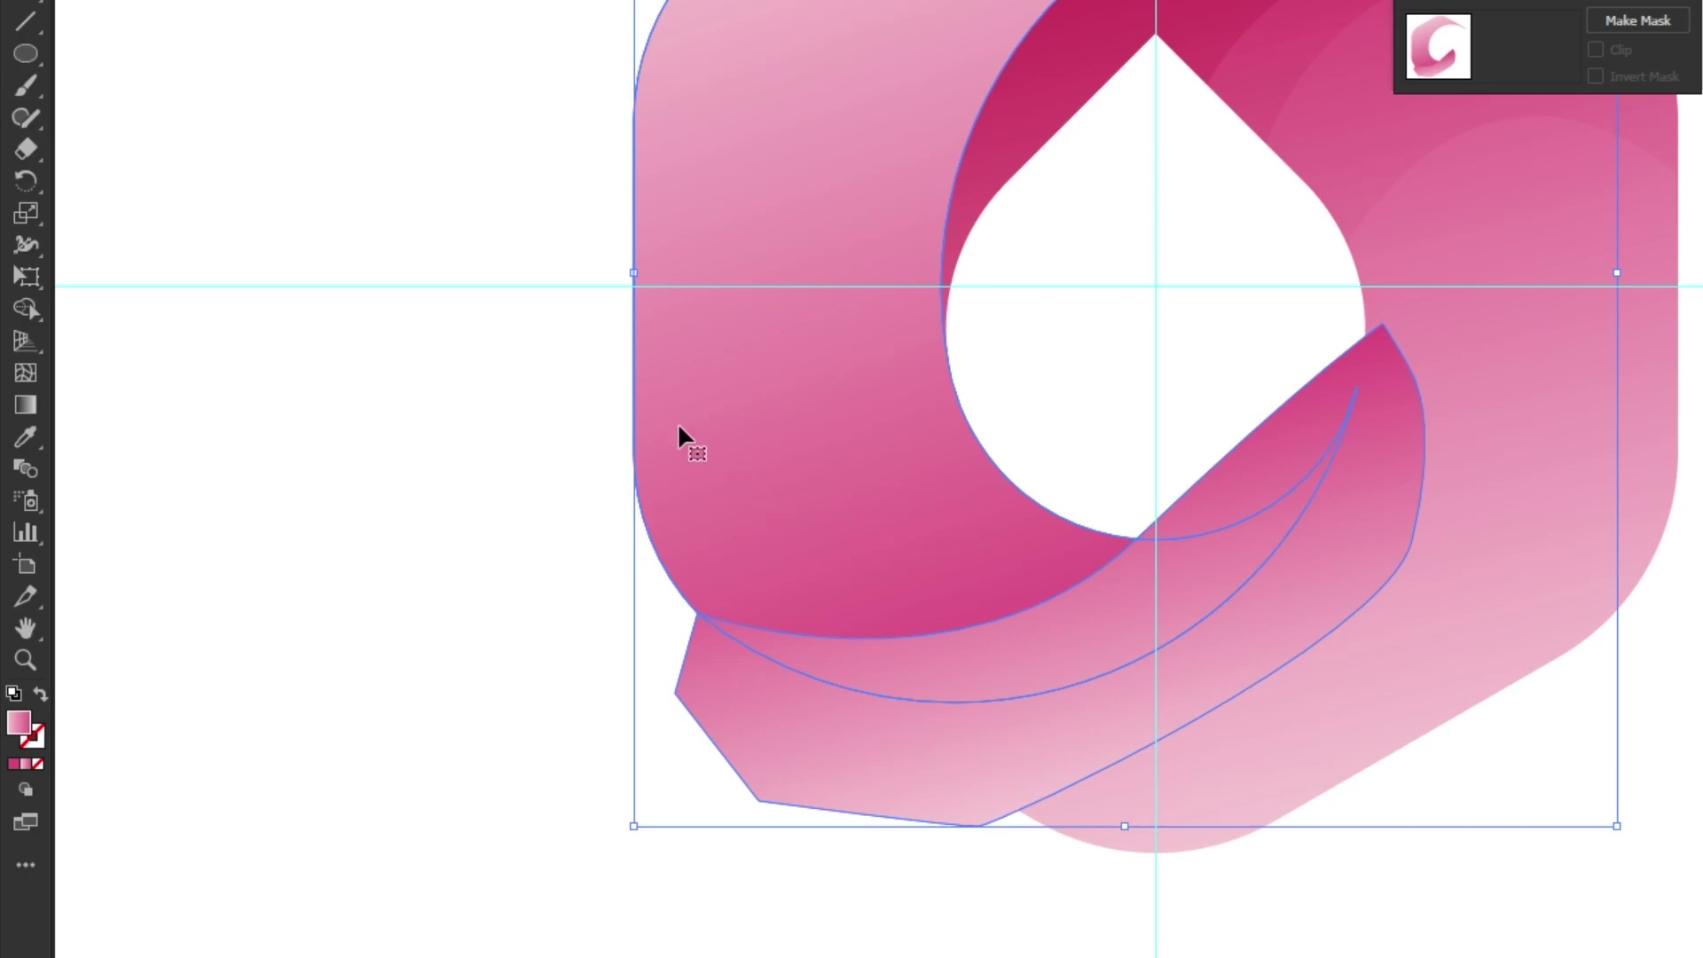
{"action": "left_click", "coordinate": [26, 308]}
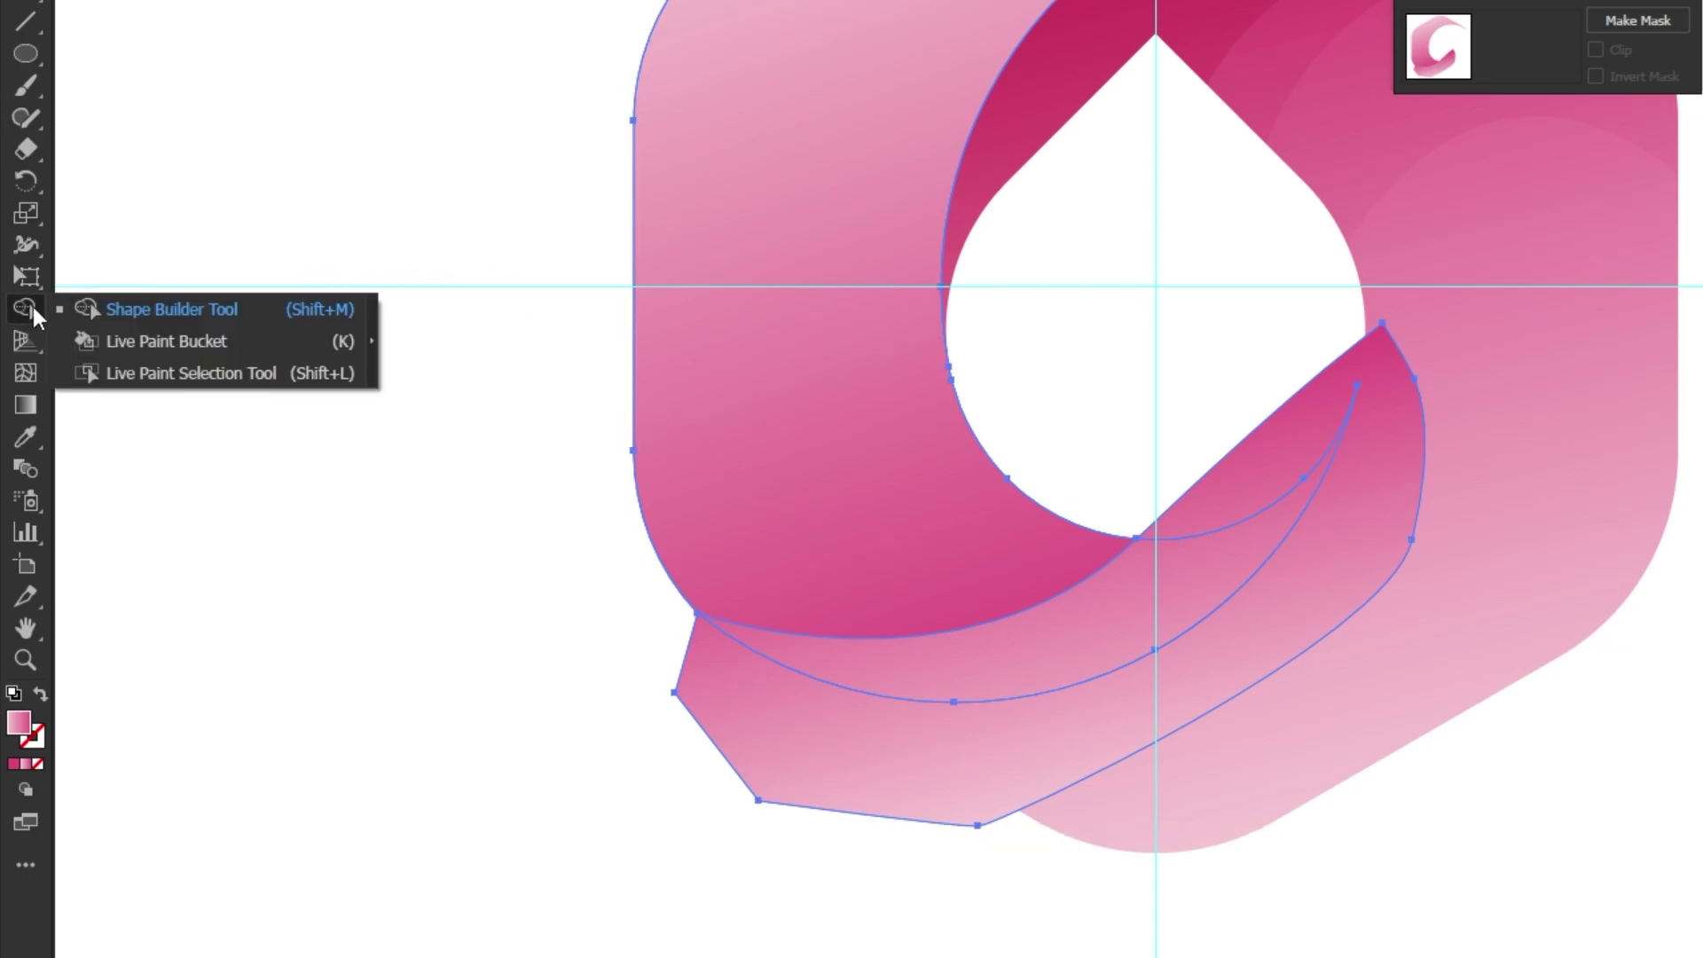
{"action": "left_click", "coordinate": [177, 316]}
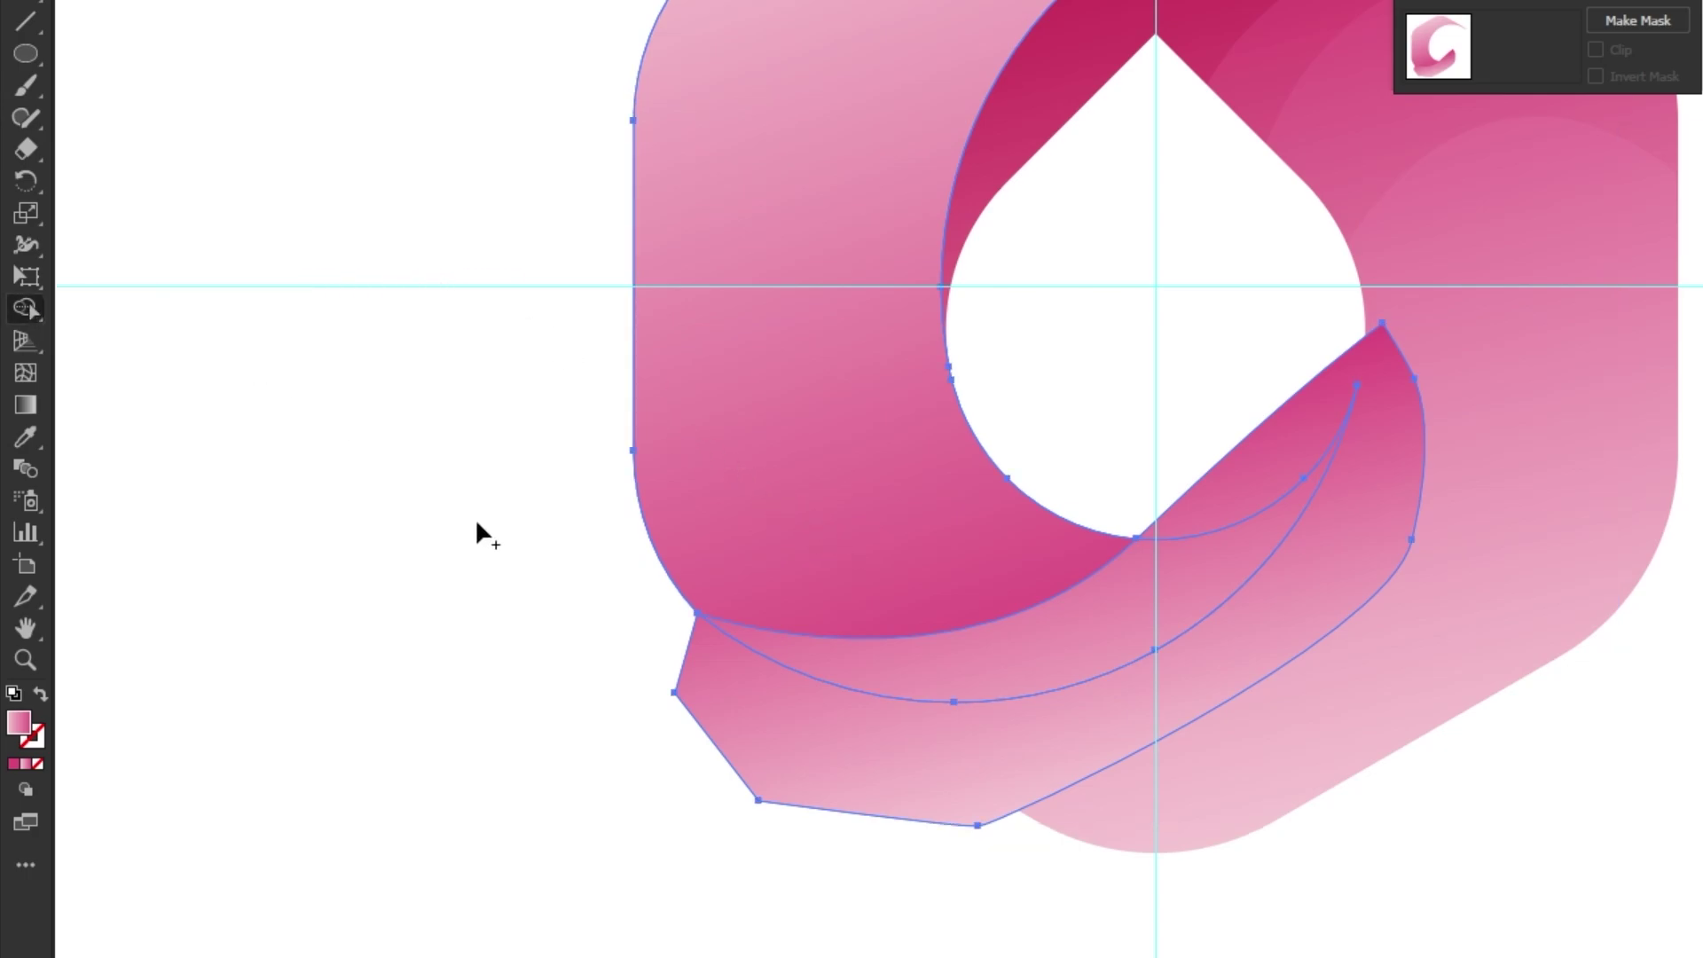
{"action": "left_click", "coordinate": [722, 683]}
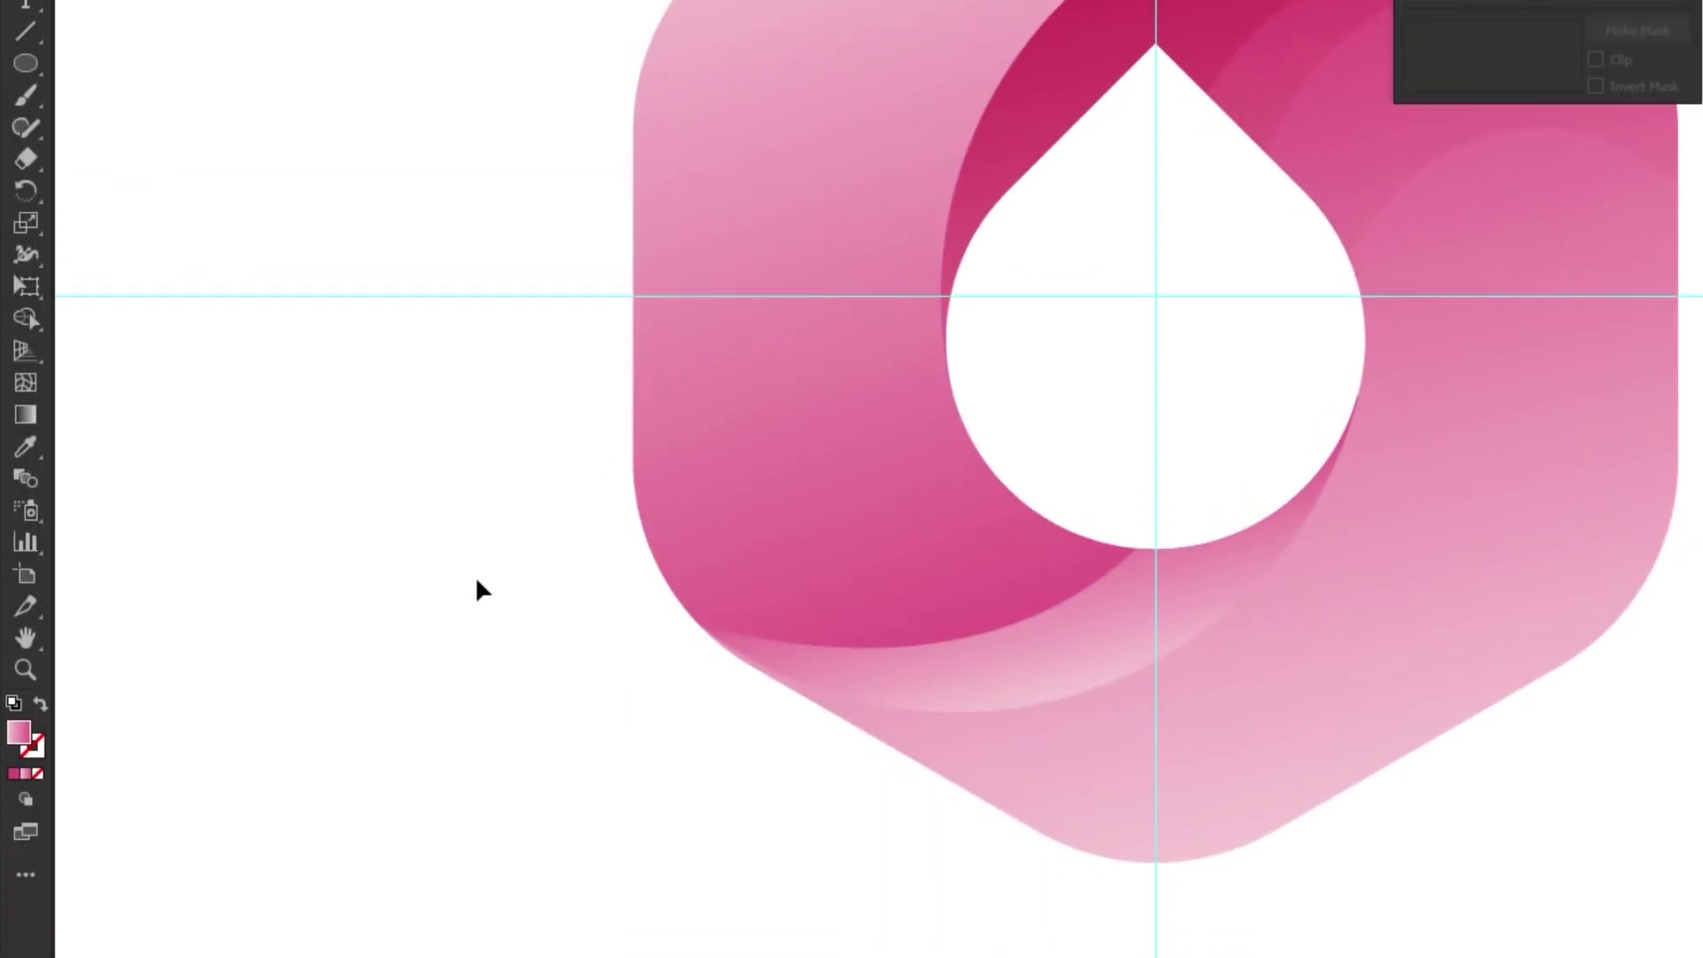
- Give the lower crescent Multiply blending at 30% opacity
{"action": "left_click", "coordinate": [913, 672]}
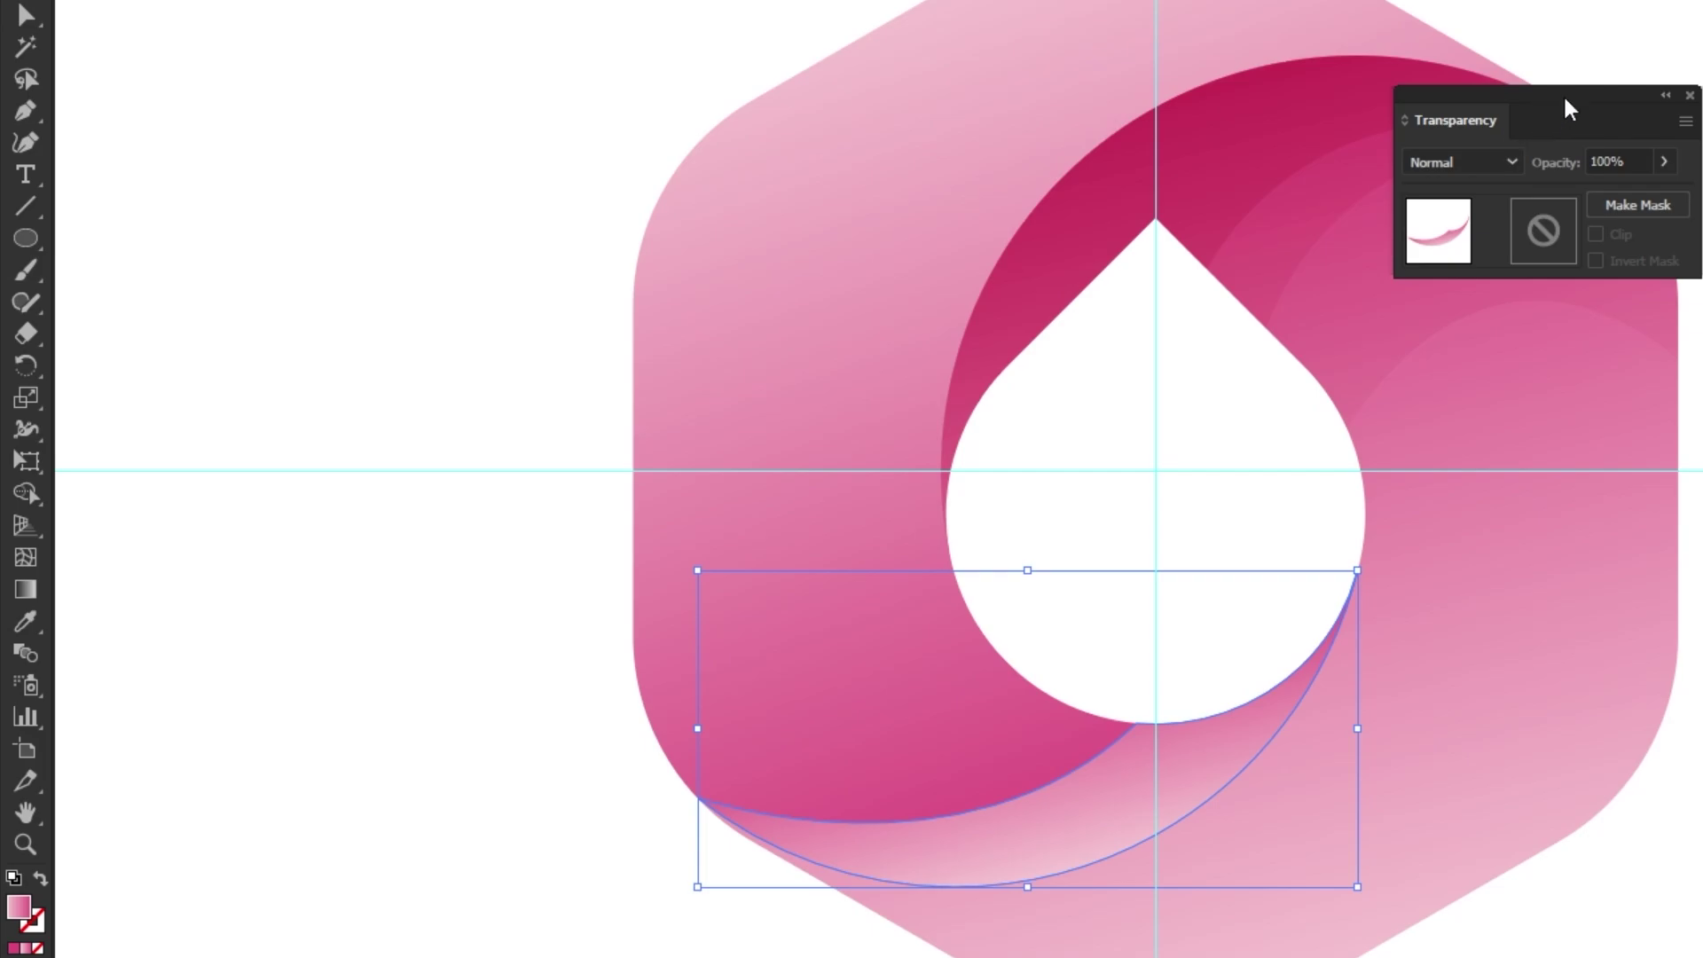
{"action": "left_click_drag", "start_coordinate": [1566, 108], "coordinate": [1563, 366]}
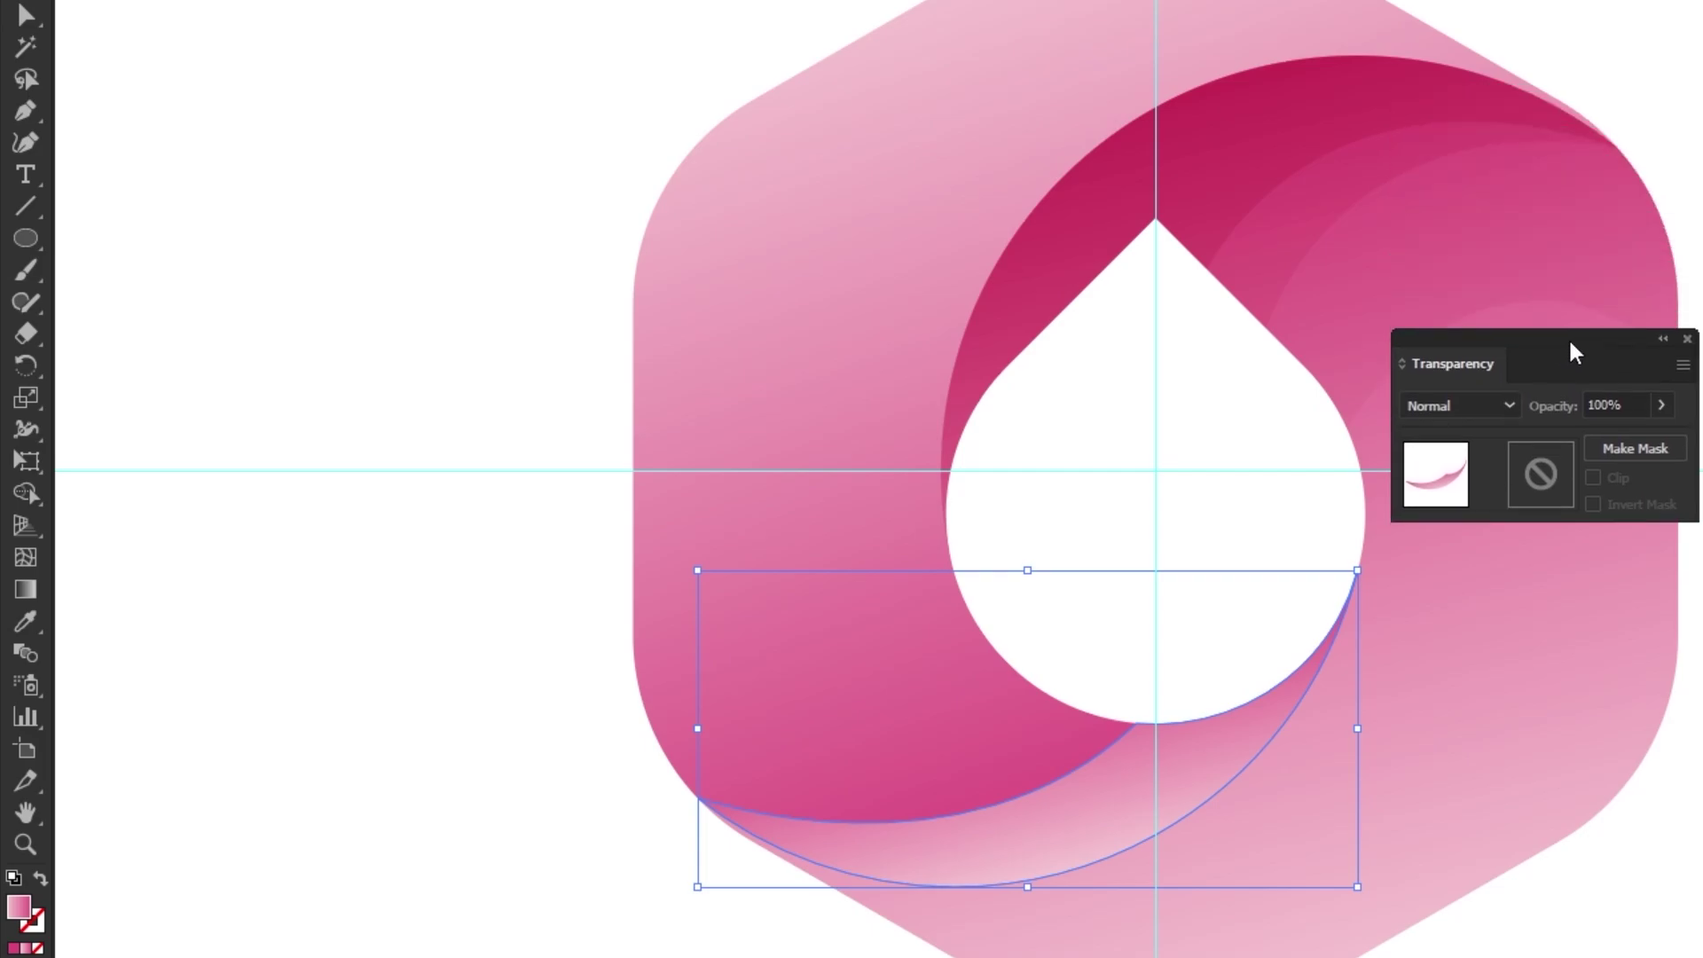
{"action": "left_click", "coordinate": [1506, 420]}
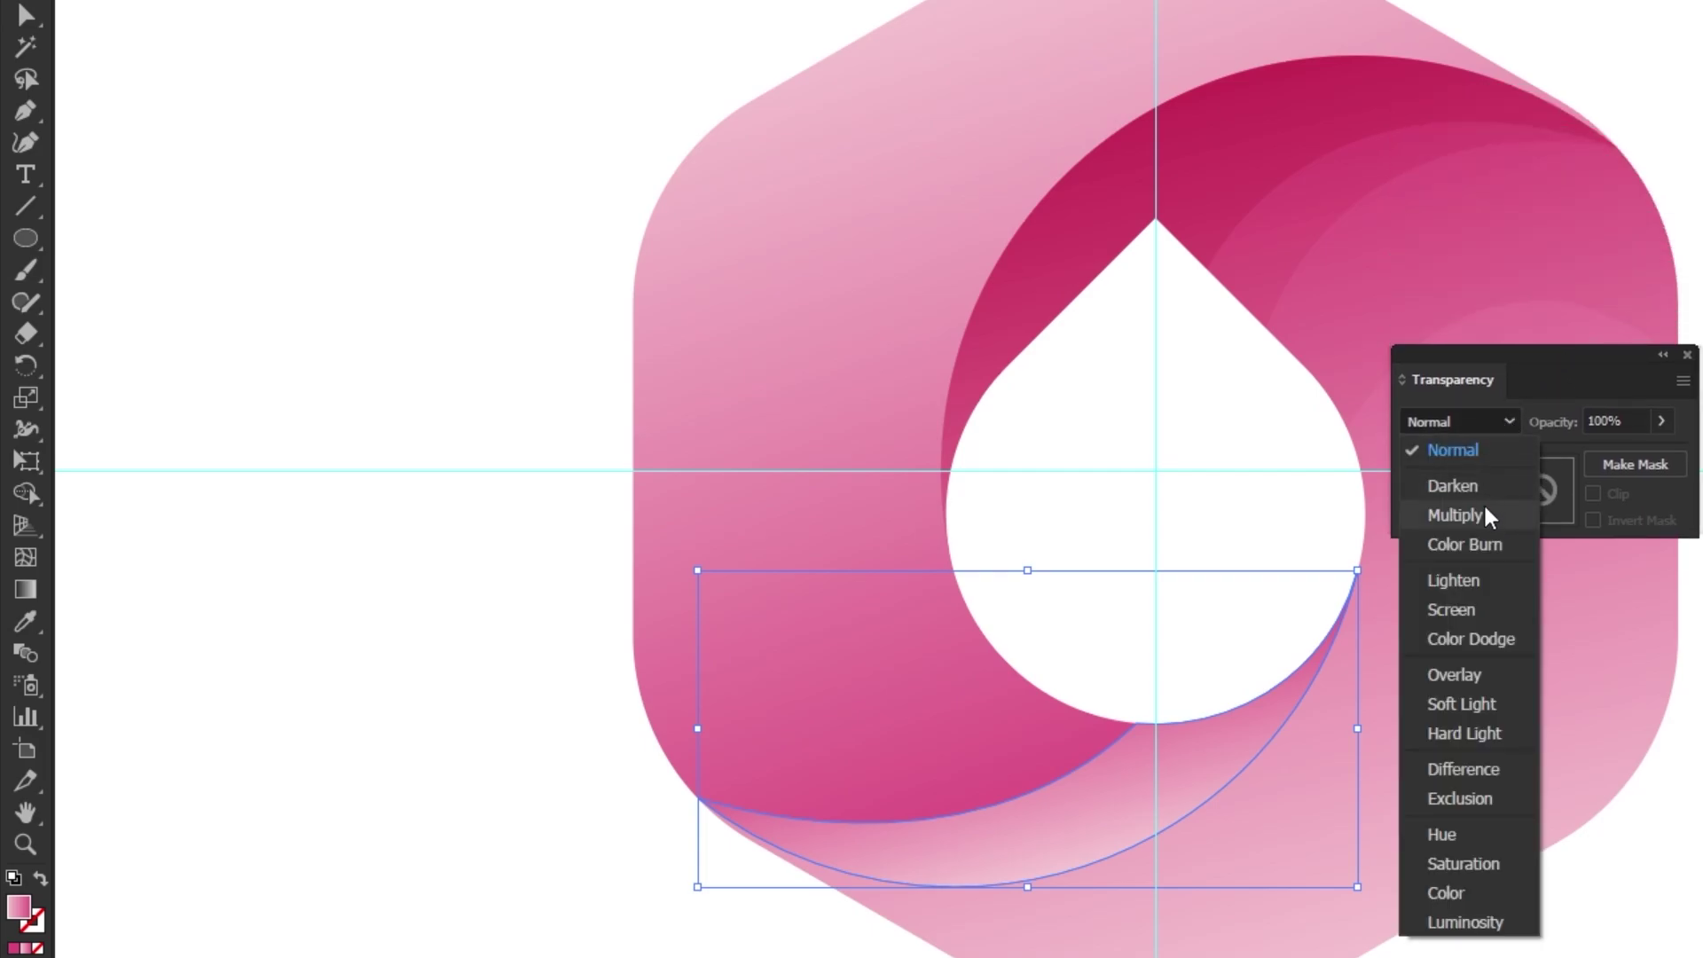
{"action": "left_click", "coordinate": [1483, 507]}
{"action": "left_click_drag", "start_coordinate": [1632, 417], "coordinate": [1590, 414]}
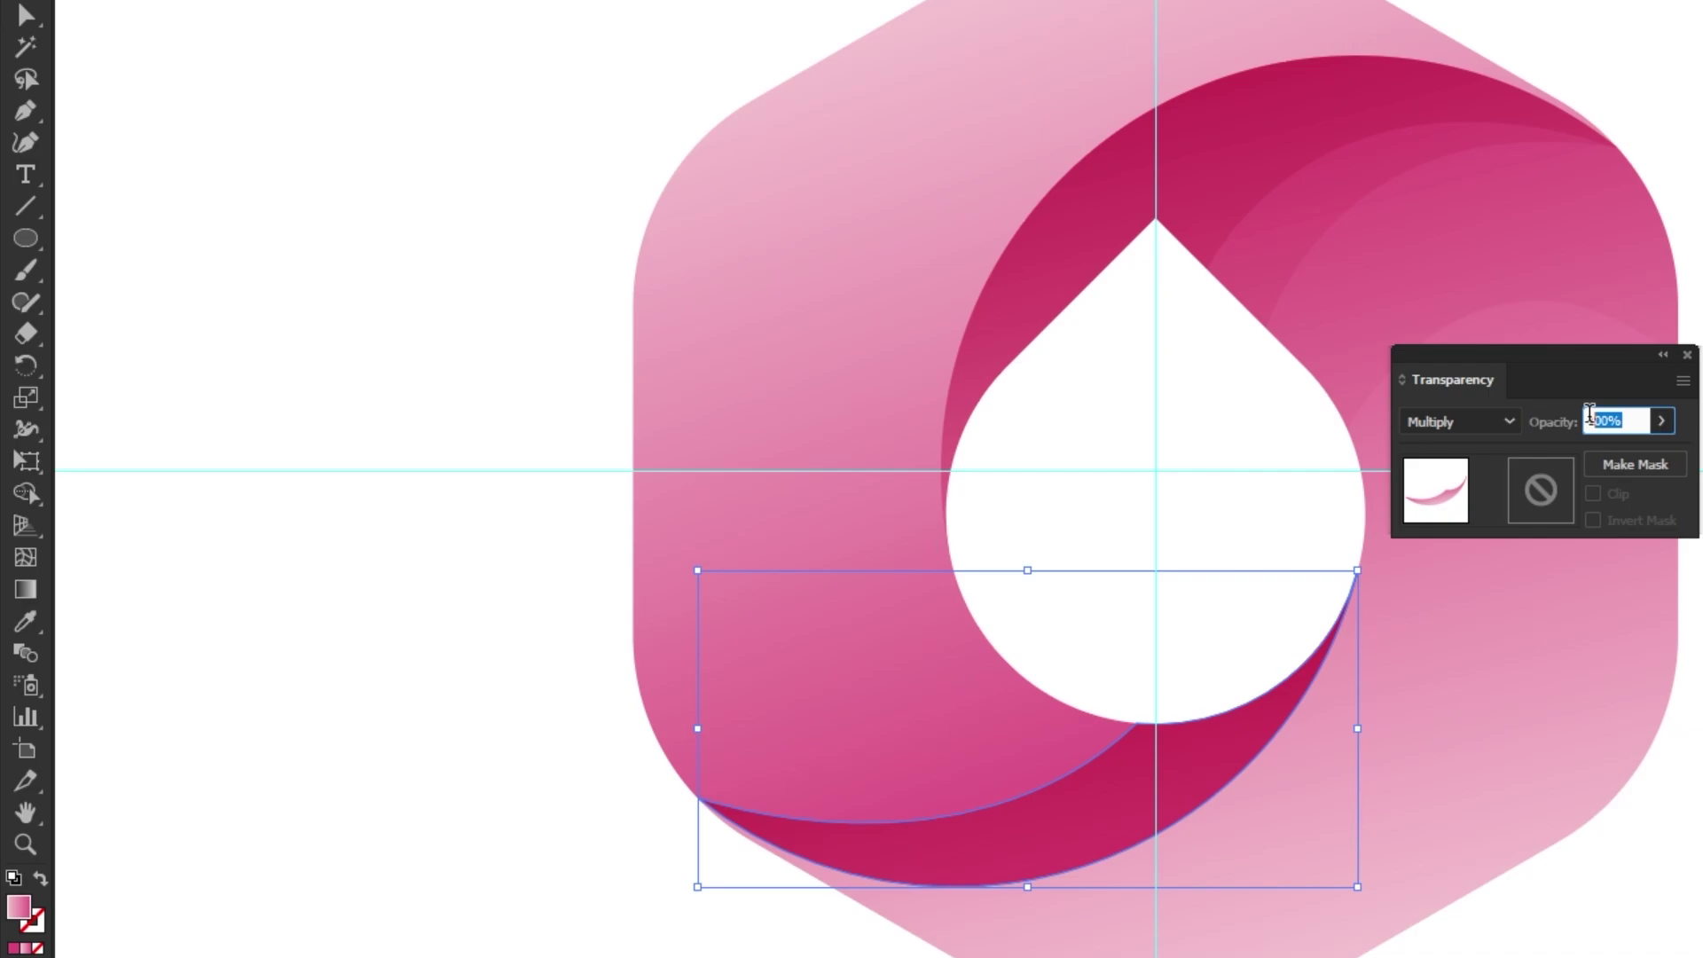
{"action": "type", "text": "30"}
{"action": "key", "text": "Return"}
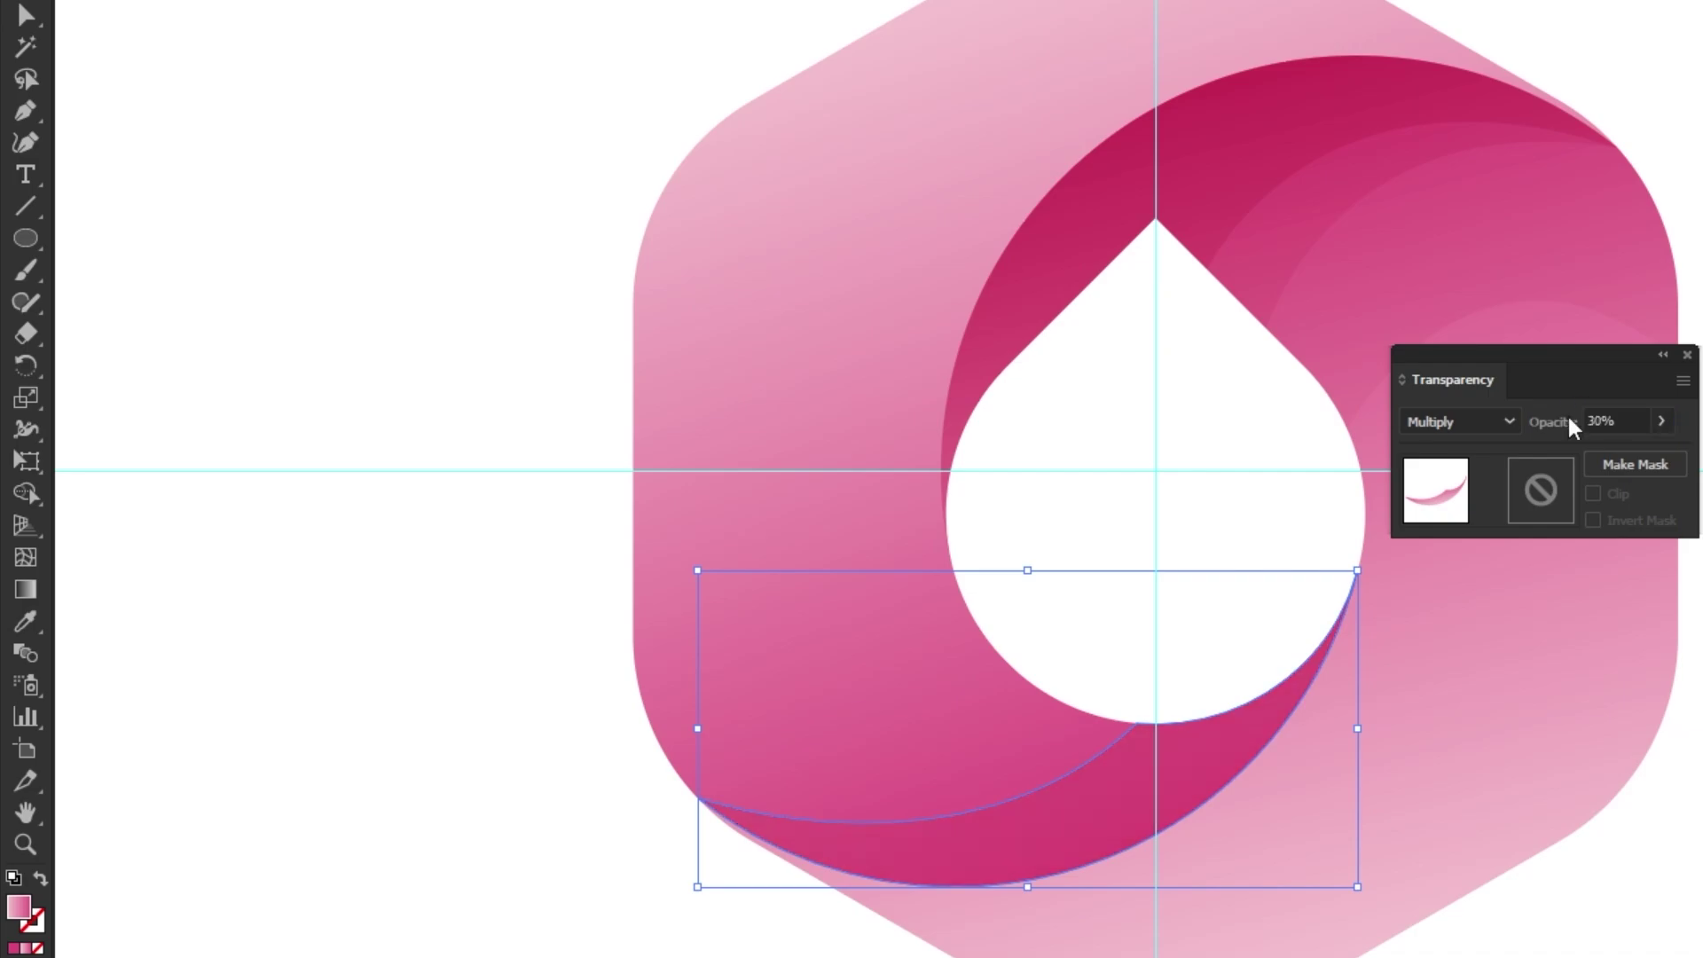
{"action": "left_click", "coordinate": [773, 915]}
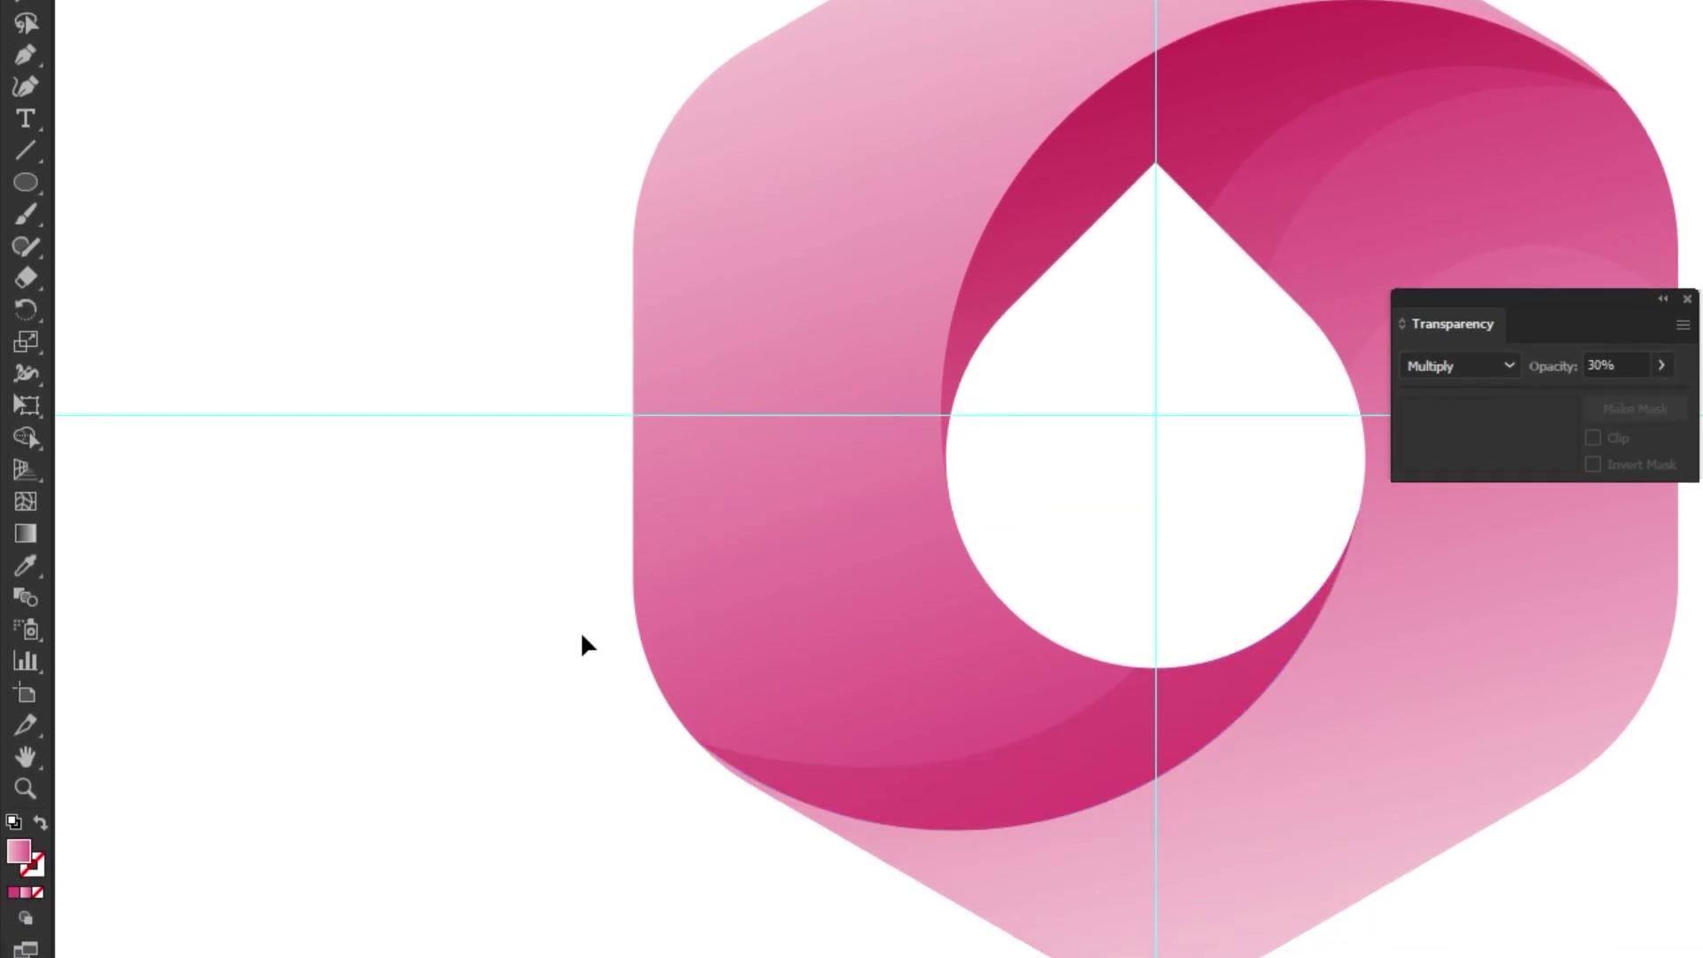
{"action": "left_click", "coordinate": [30, 51]}
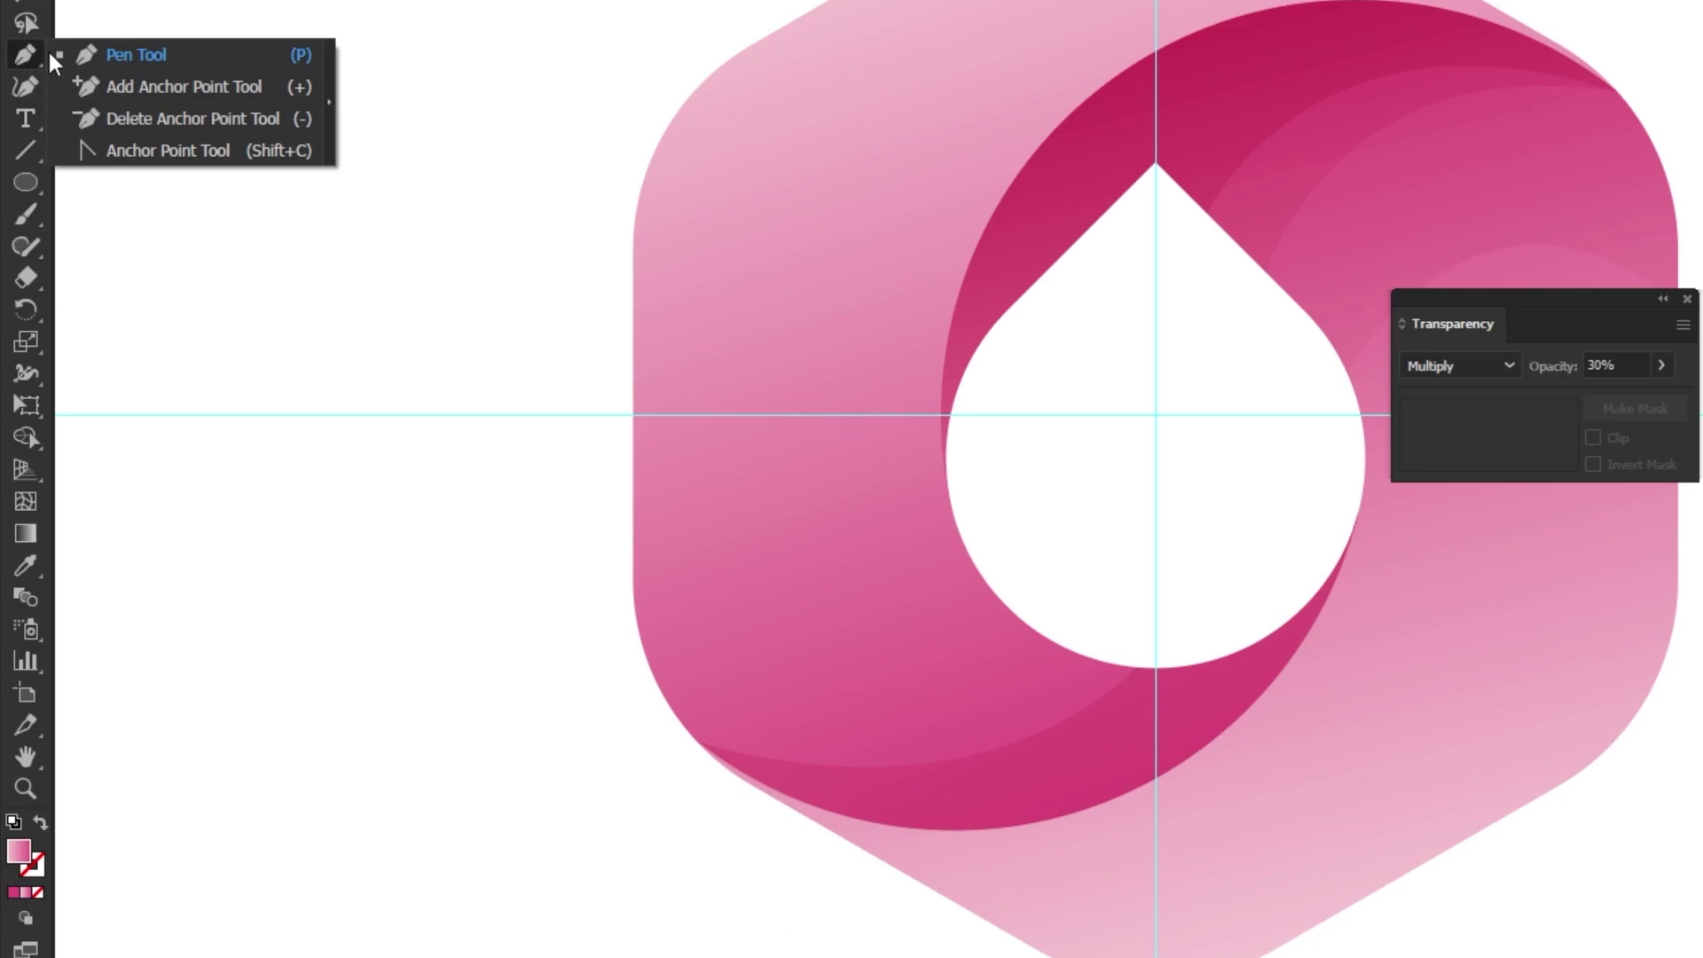
- Pen-draw a closed polygon over the ring's lower curve, curving below the hole
{"action": "left_click", "coordinate": [131, 55]}
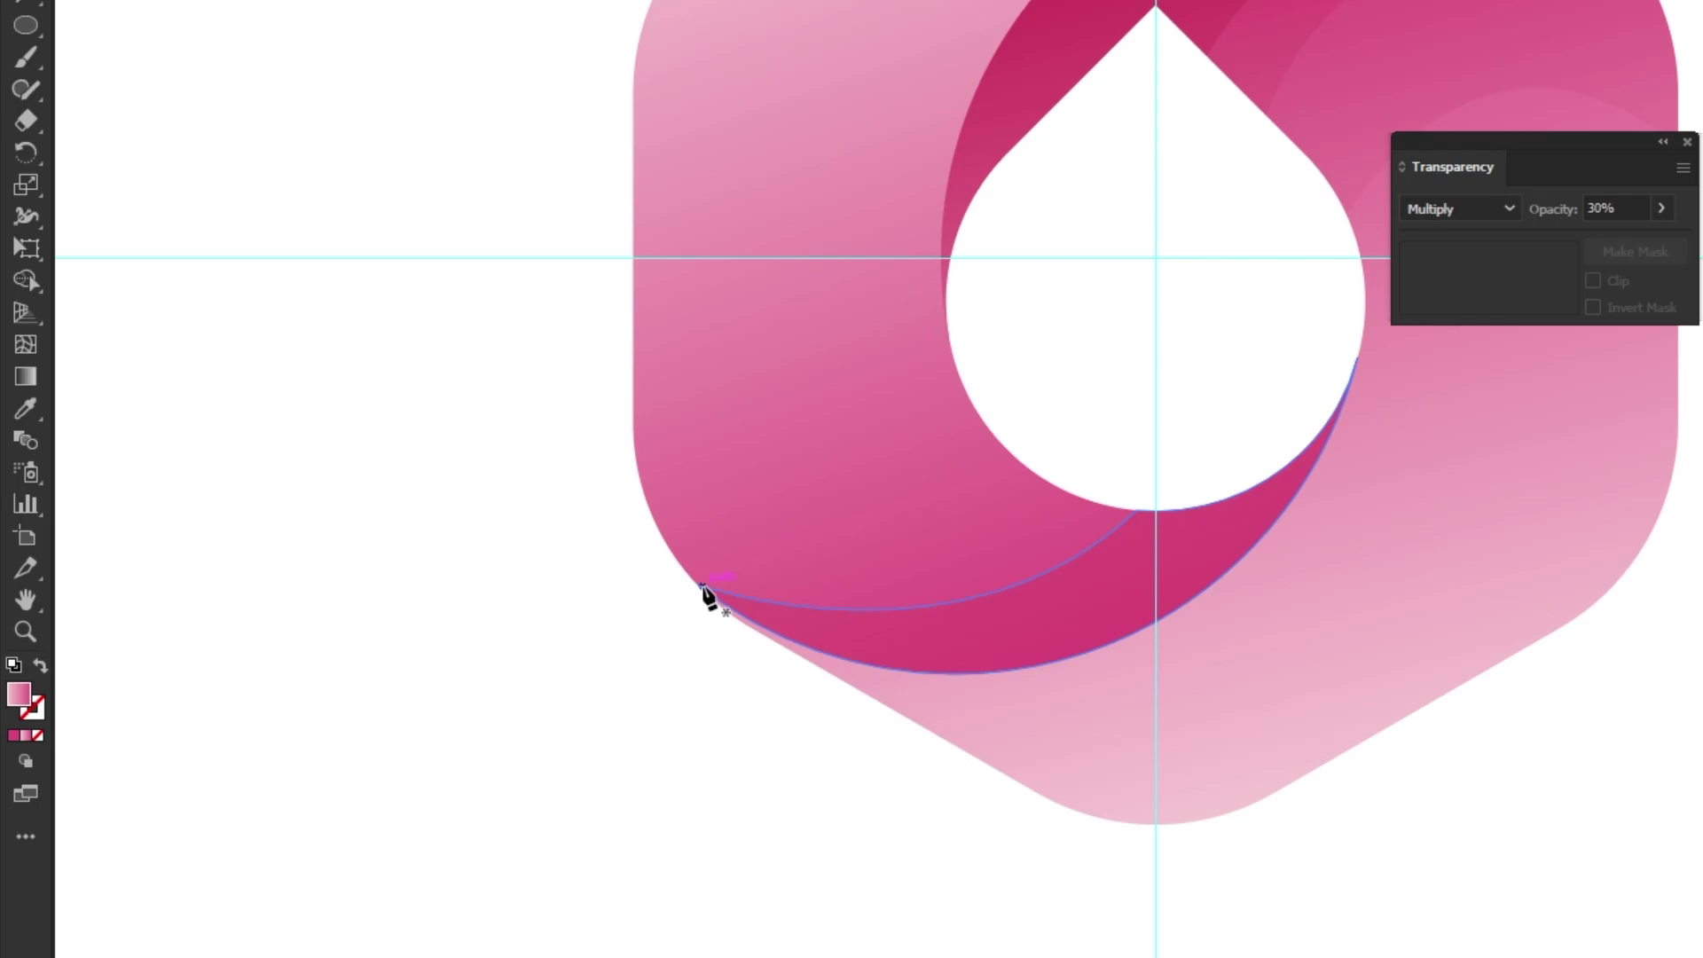
{"action": "left_click", "coordinate": [702, 586]}
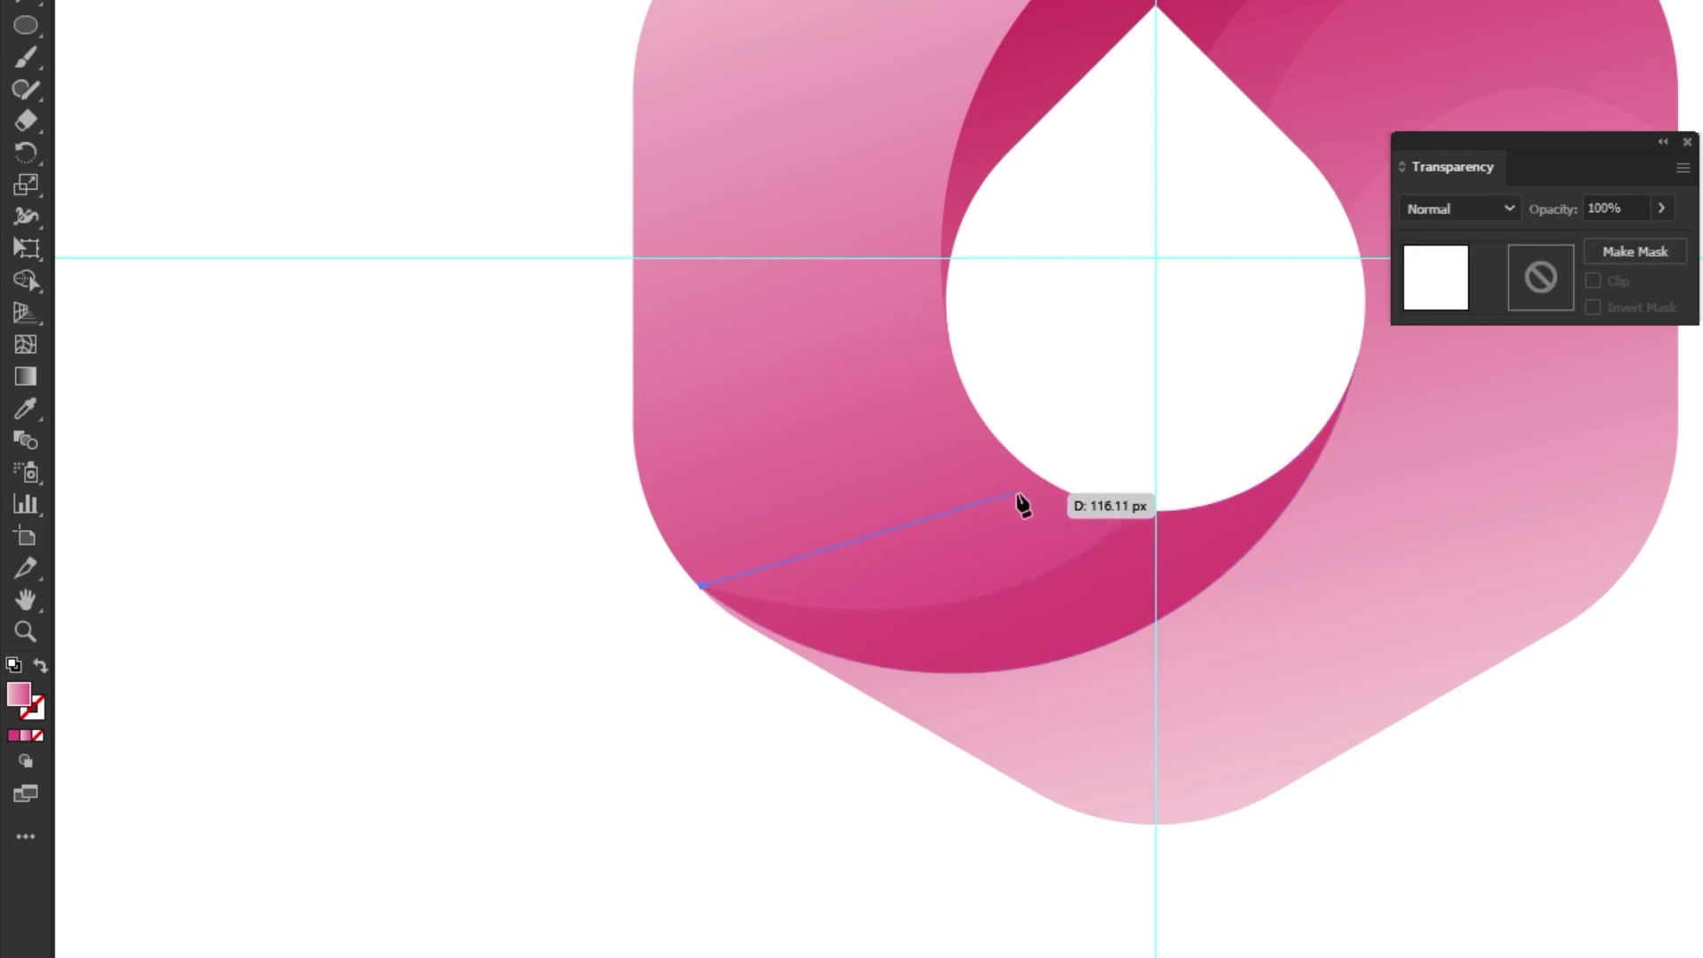
{"action": "mouse_move", "coordinate": [1056, 486]}
{"action": "left_mouse_down"}
{"action": "mouse_move", "coordinate": [1091, 417]}
{"action": "mouse_move", "coordinate": [1143, 385]}
{"action": "left_mouse_up"}
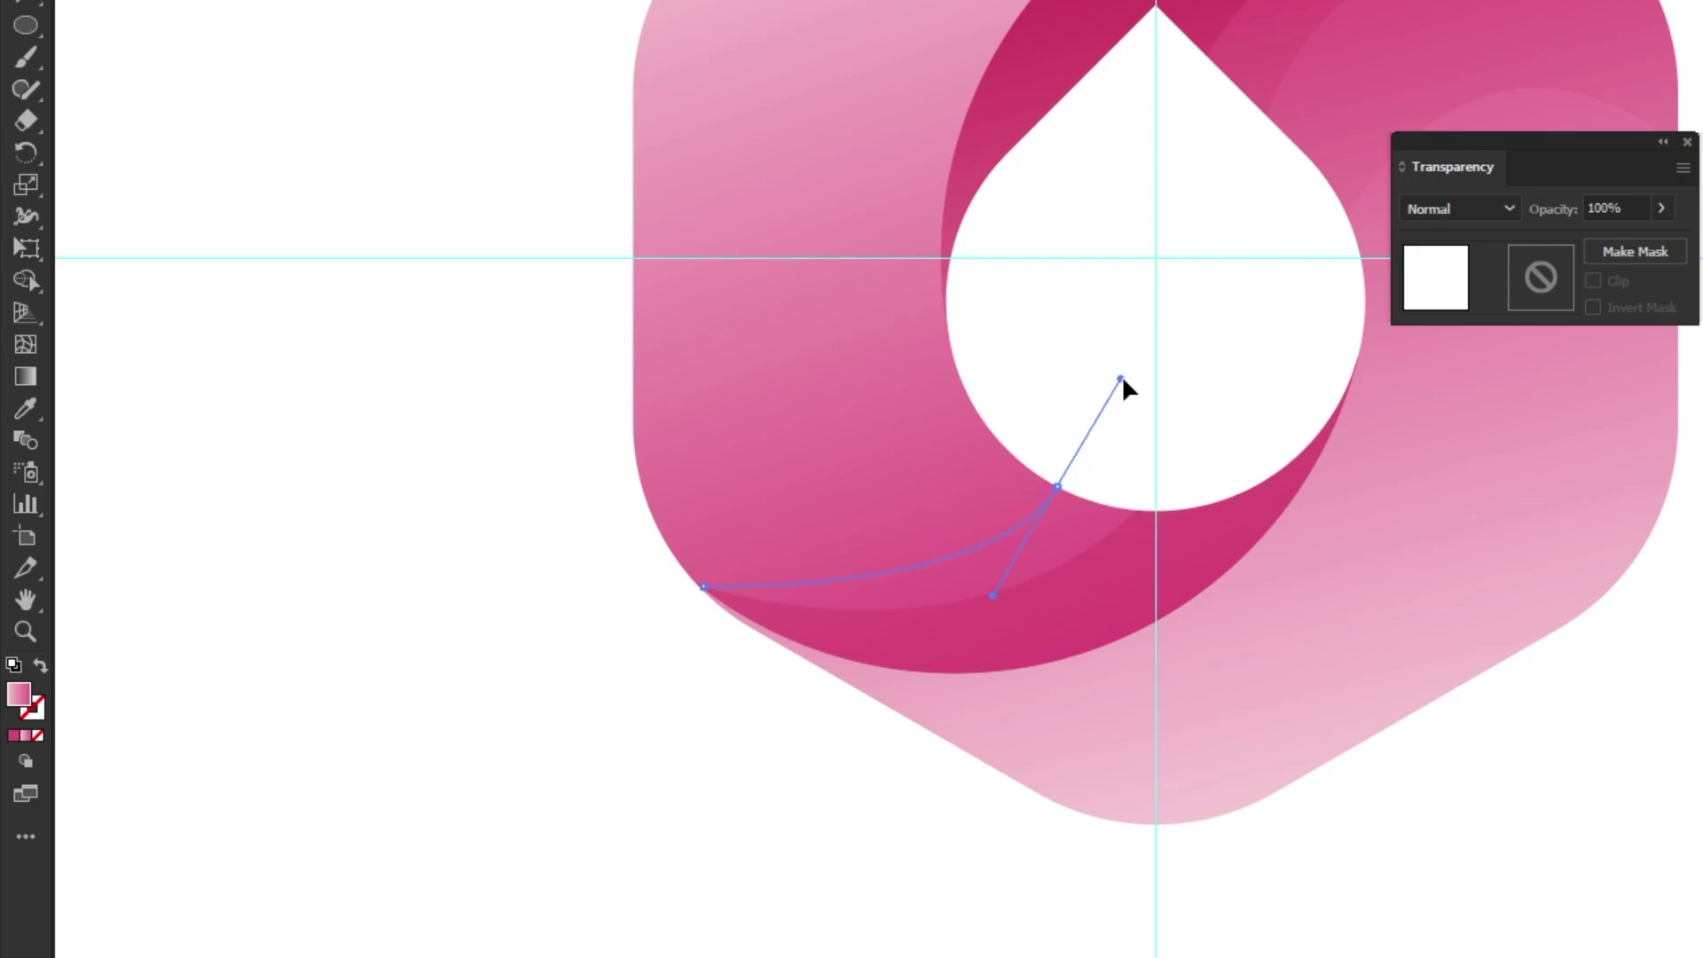
{"action": "left_click", "coordinate": [1376, 339]}
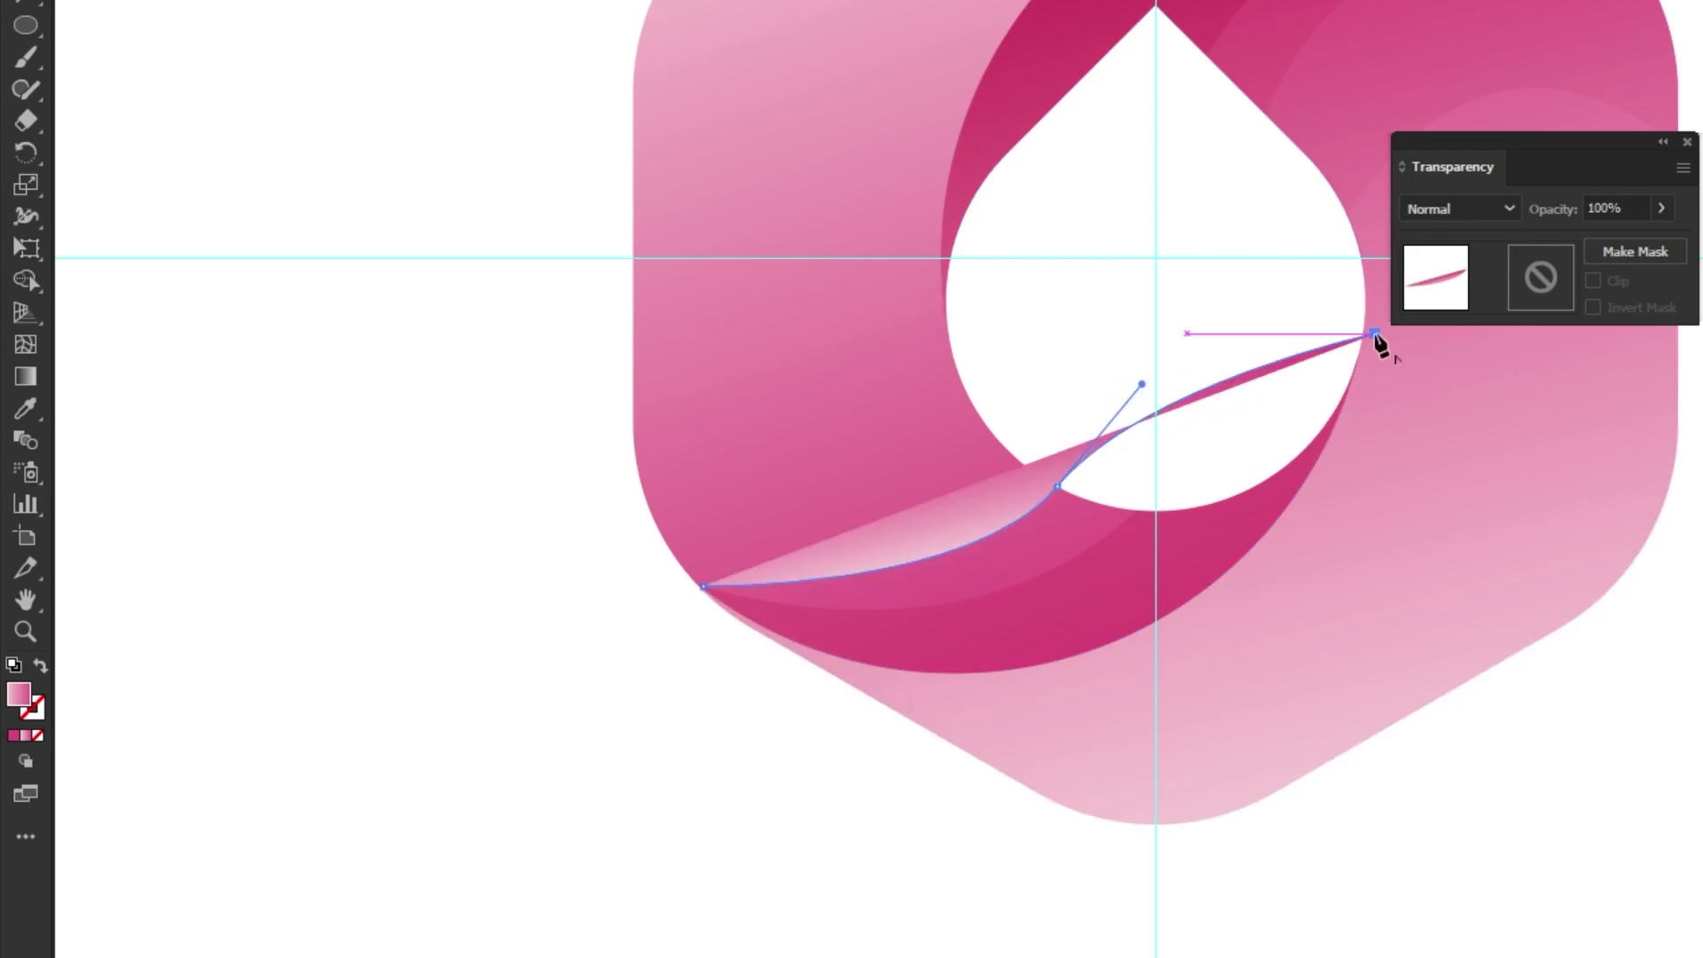
{"action": "left_click", "coordinate": [1395, 448]}
{"action": "left_click", "coordinate": [1091, 766]}
{"action": "left_click", "coordinate": [812, 810]}
{"action": "left_click", "coordinate": [595, 674]}
{"action": "left_click", "coordinate": [649, 597]}
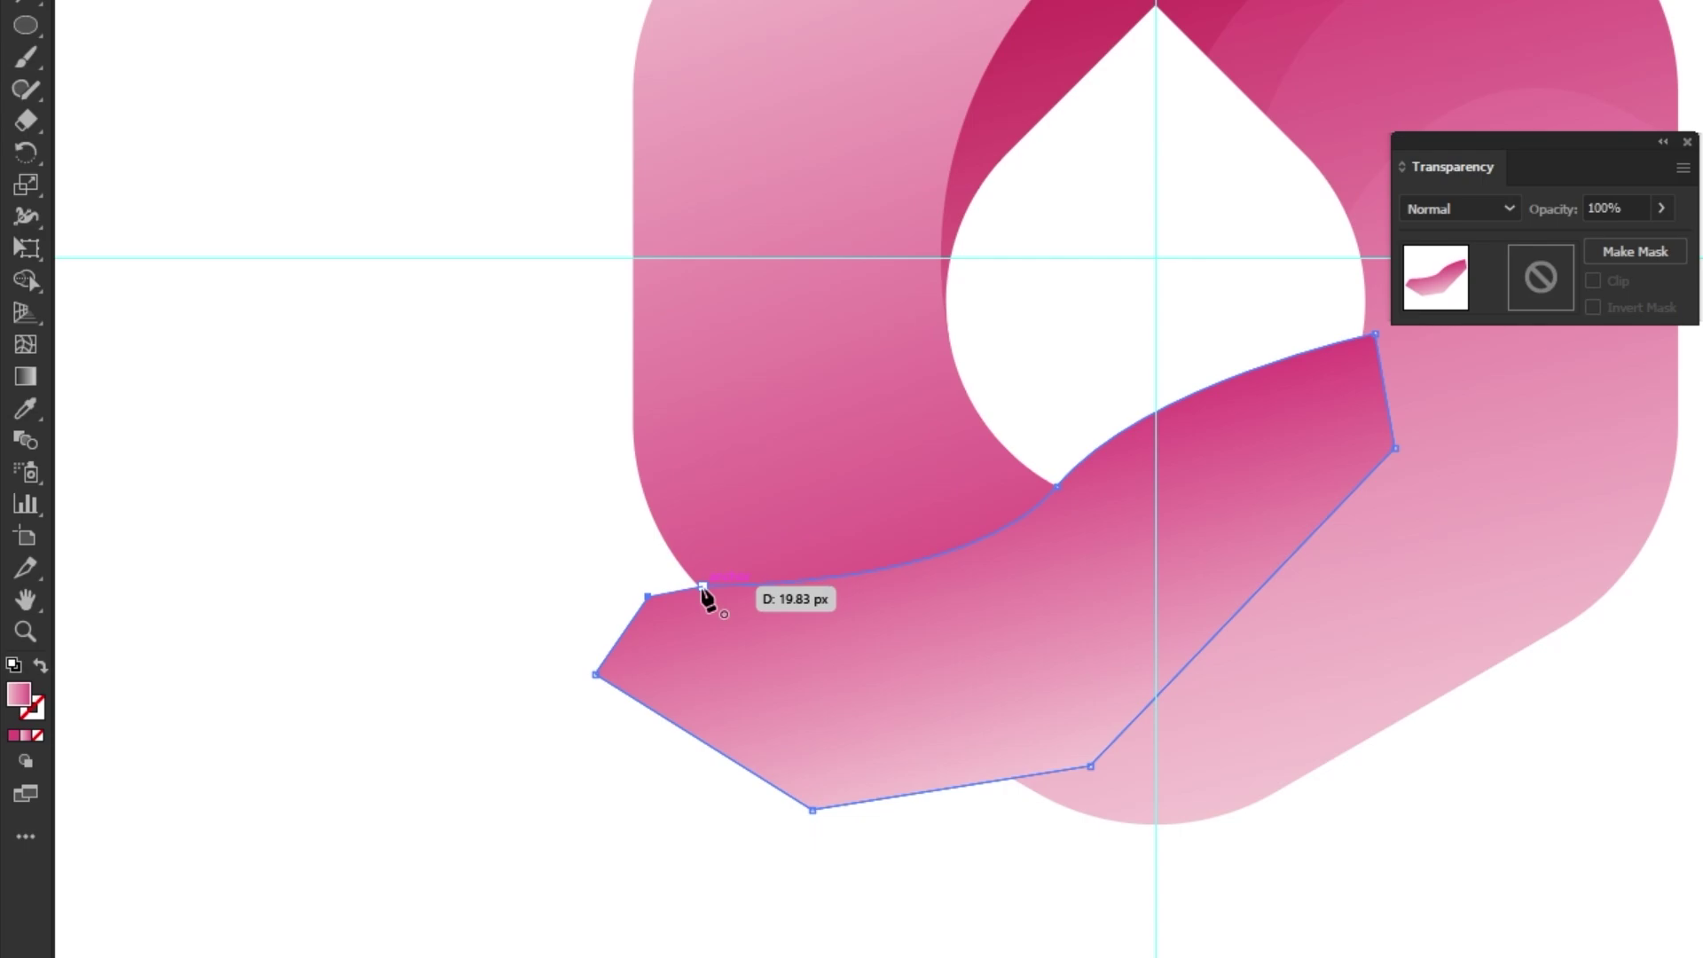
{"action": "left_click", "coordinate": [701, 585]}
{"action": "key", "text": "v"}
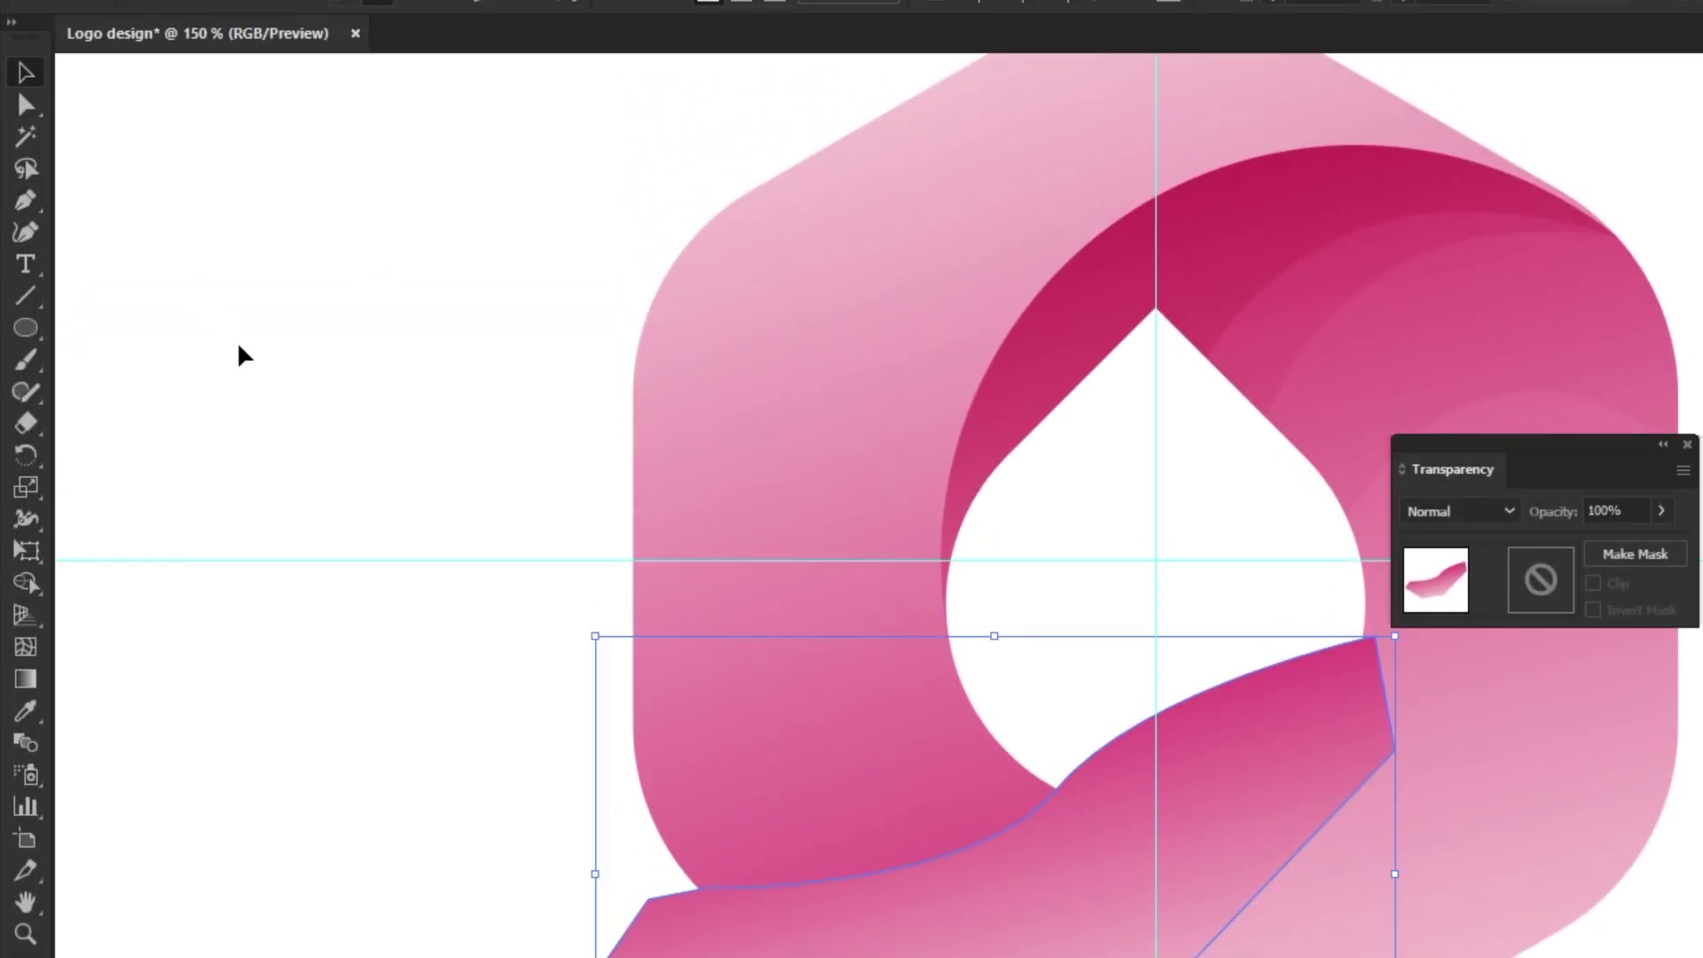
- Trim the polygon to the ring with Shape Builder, deleting the piece below the ring
{"action": "left_click", "coordinate": [487, 345]}
{"action": "left_click", "coordinate": [801, 741]}
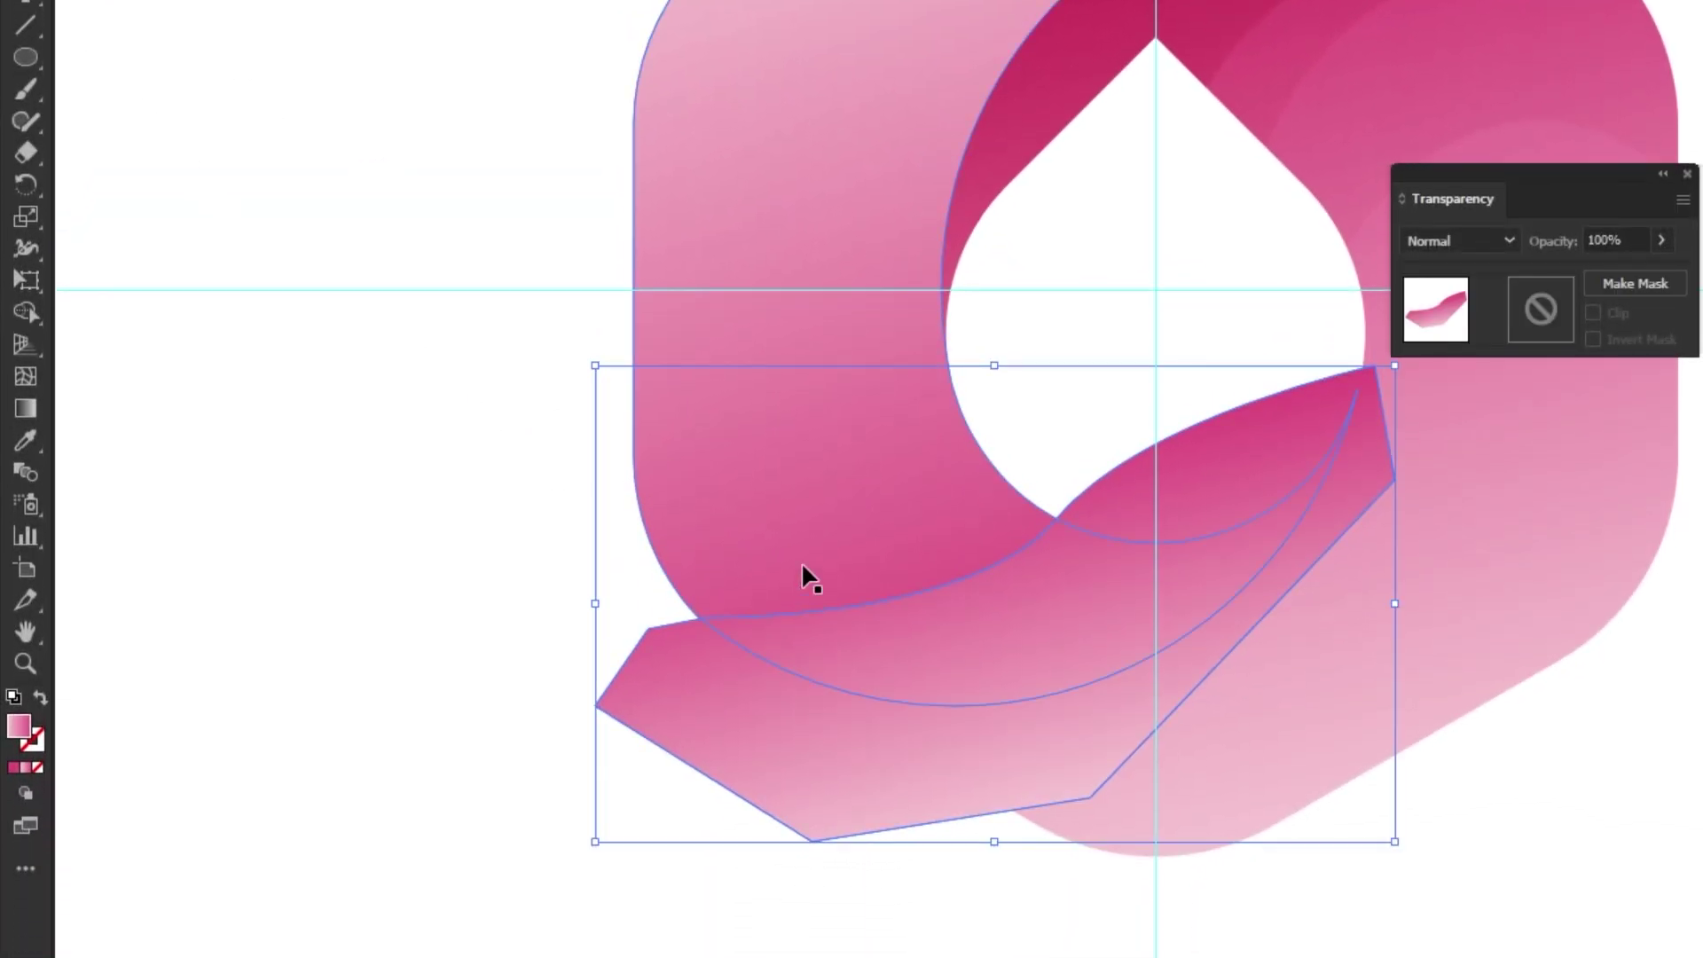
{"action": "left_click", "coordinate": [801, 476], "text": "shift"}
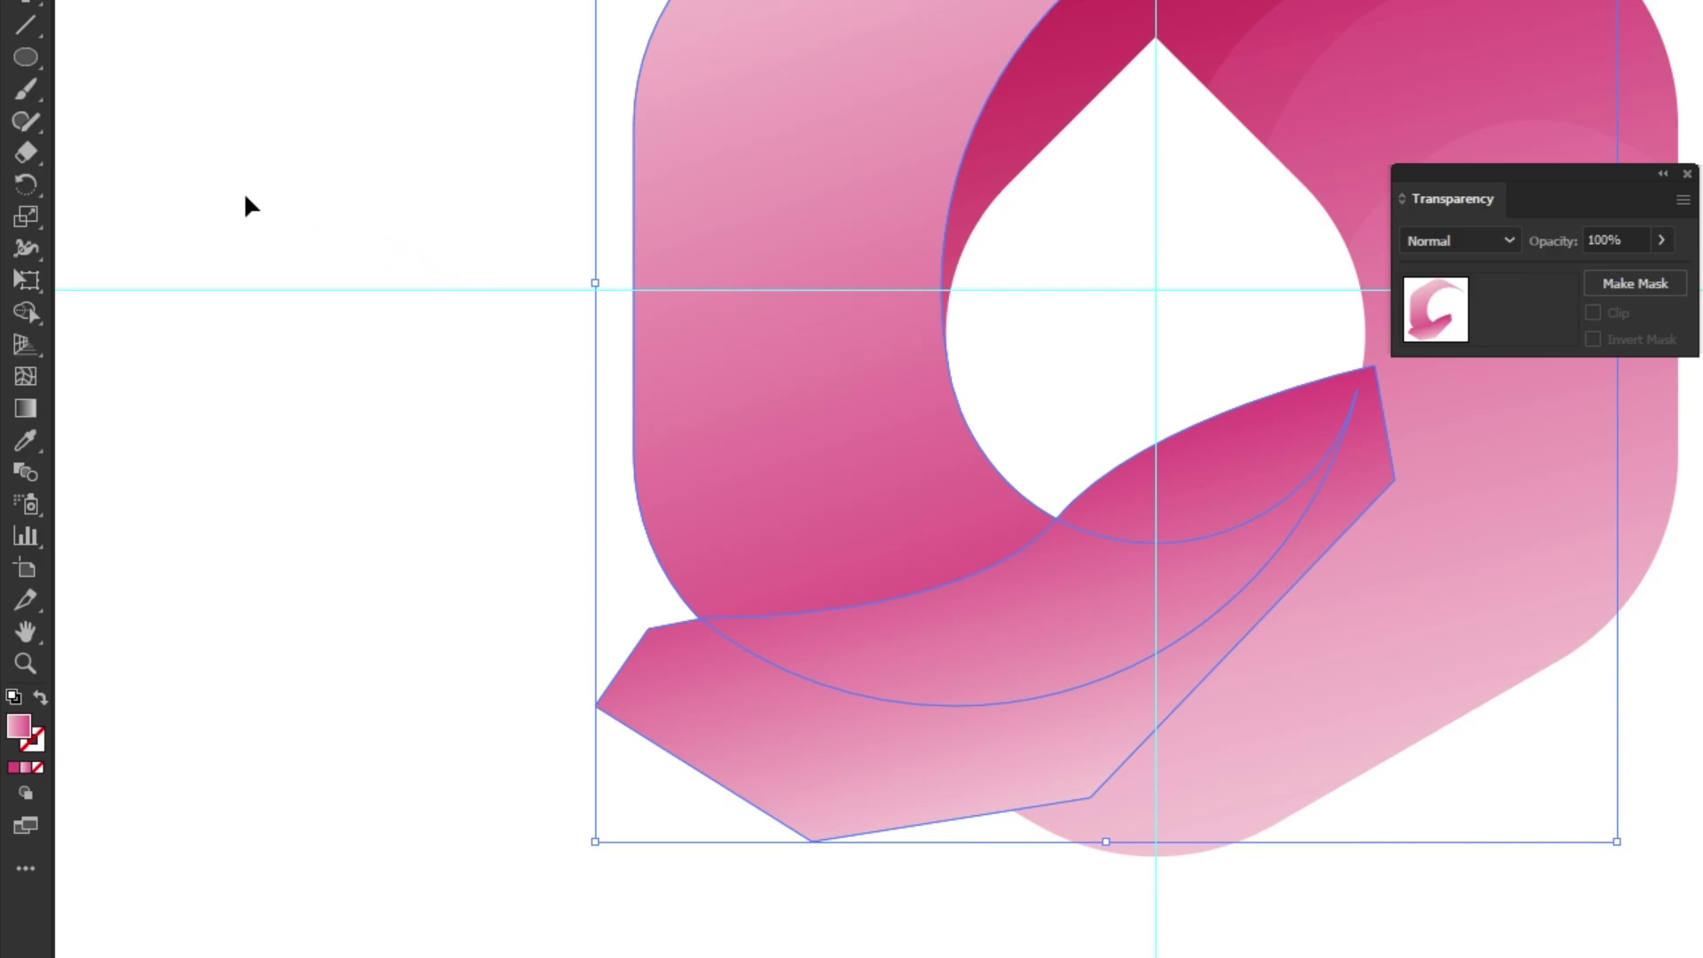
{"action": "left_click", "coordinate": [26, 312]}
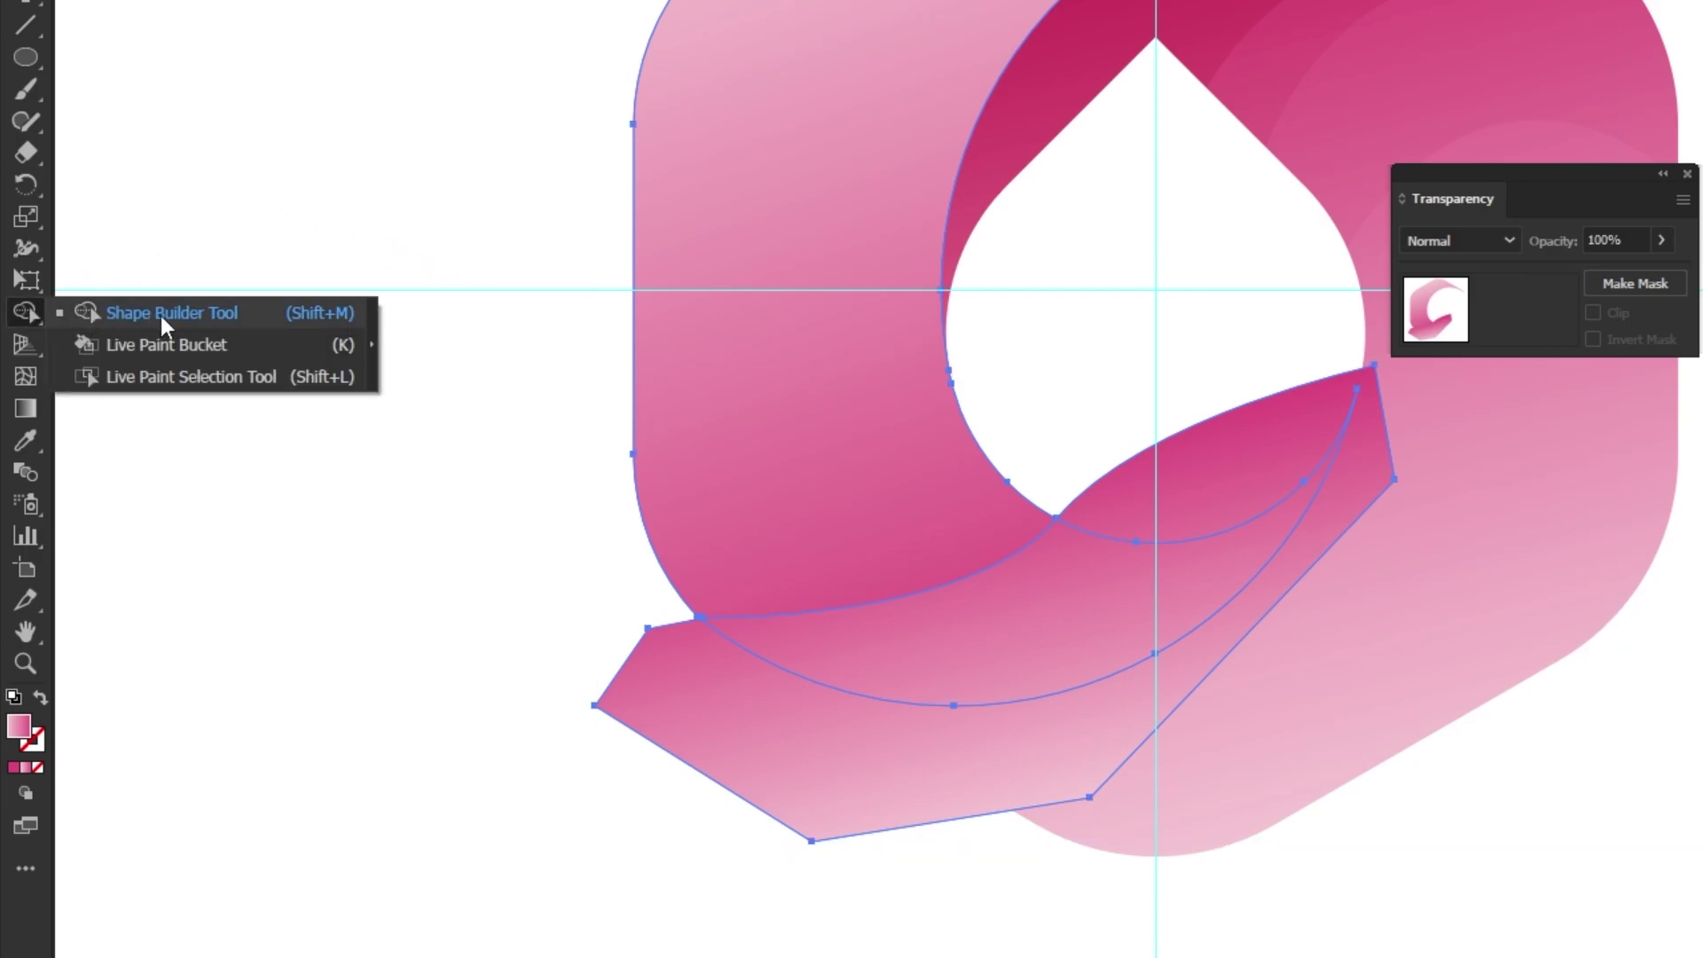
{"action": "left_click", "coordinate": [679, 662], "text": "alt"}
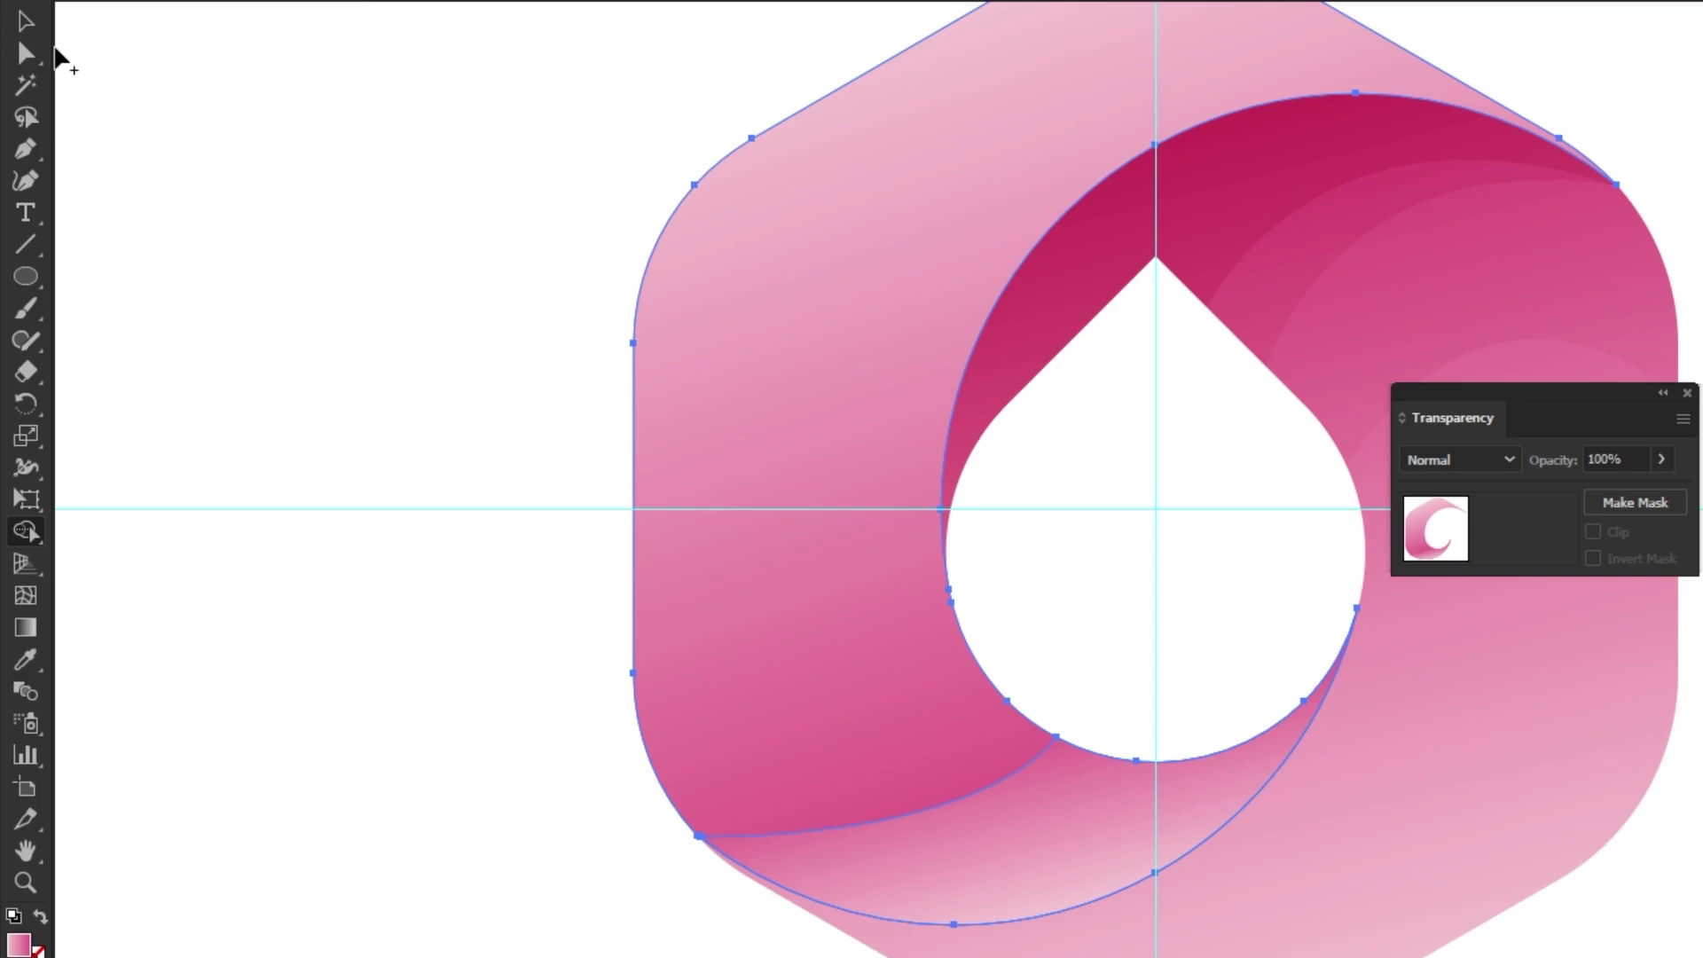
- Give the new lower crescent Multiply blending at 20% opacity
{"action": "left_click", "coordinate": [25, 22]}
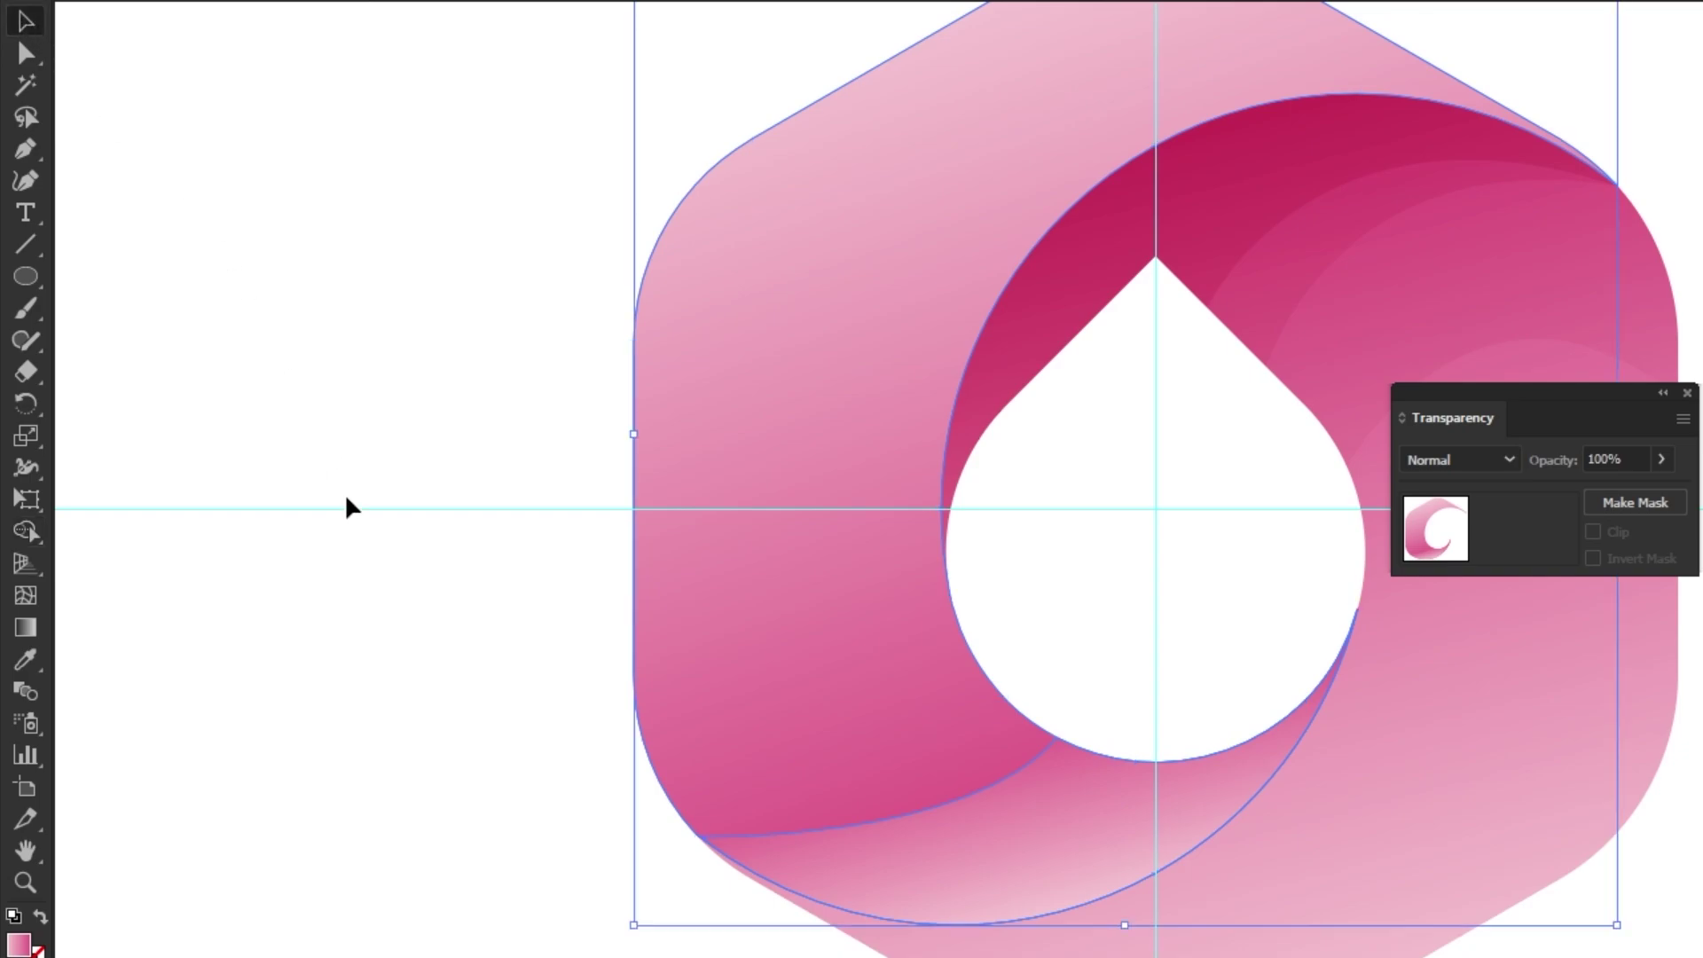
{"action": "left_click", "coordinate": [487, 796]}
{"action": "left_click", "coordinate": [882, 862]}
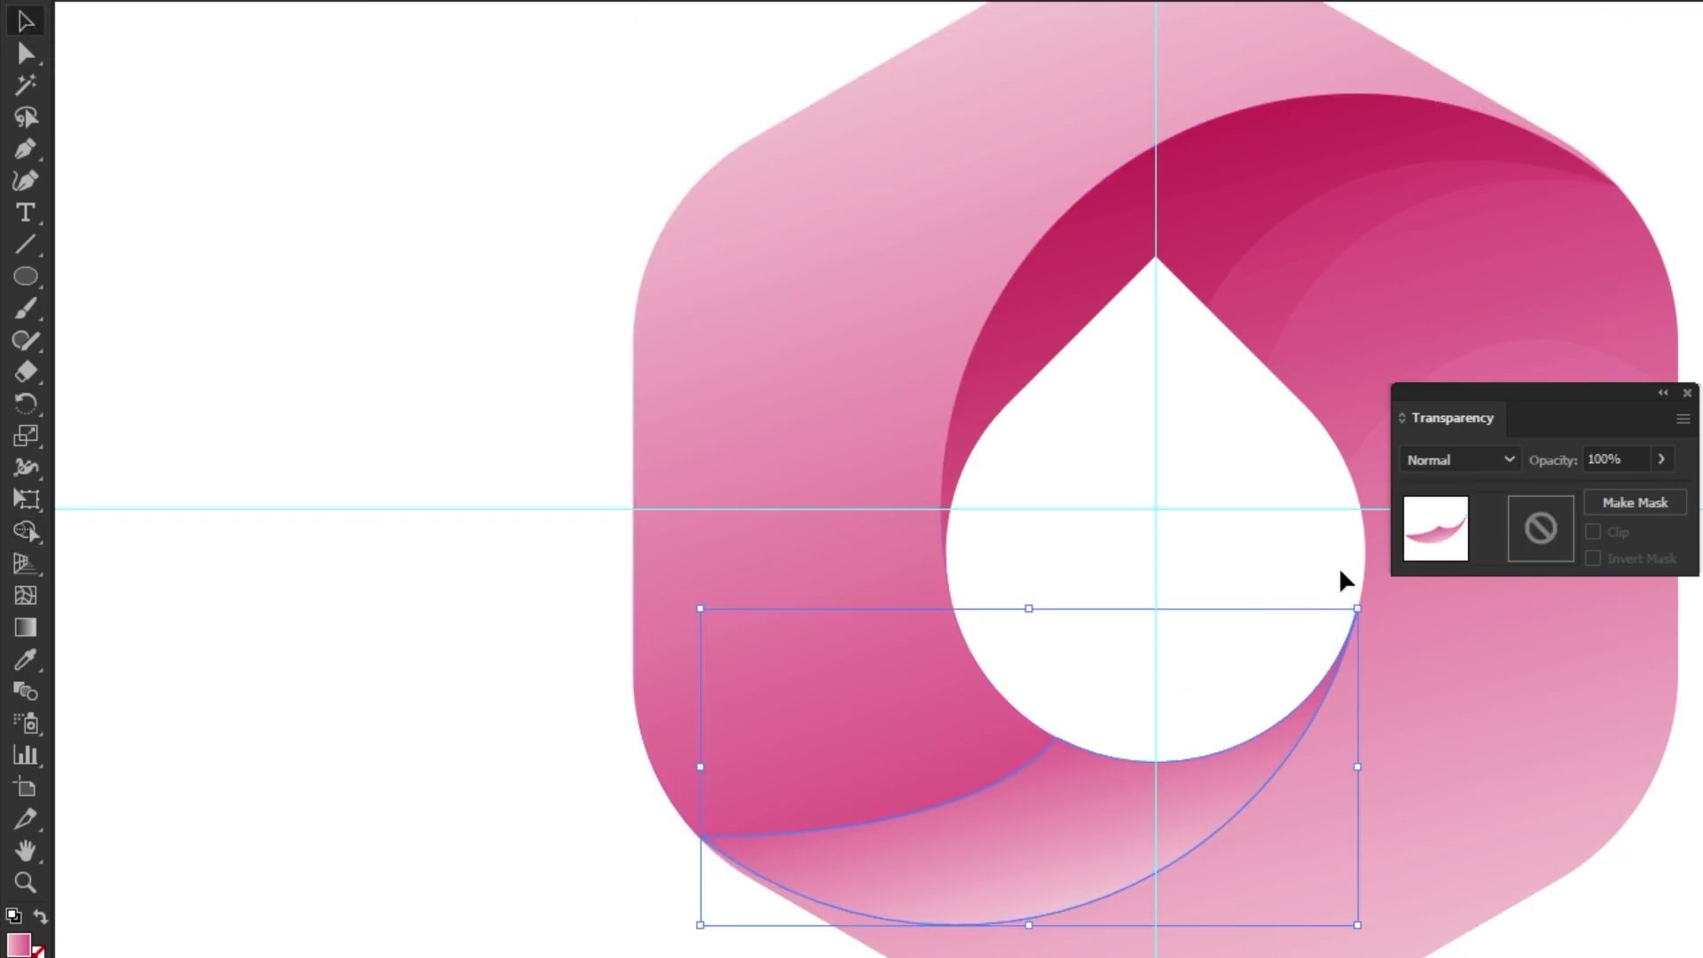
{"action": "left_click", "coordinate": [1494, 460]}
{"action": "left_click", "coordinate": [1499, 552]}
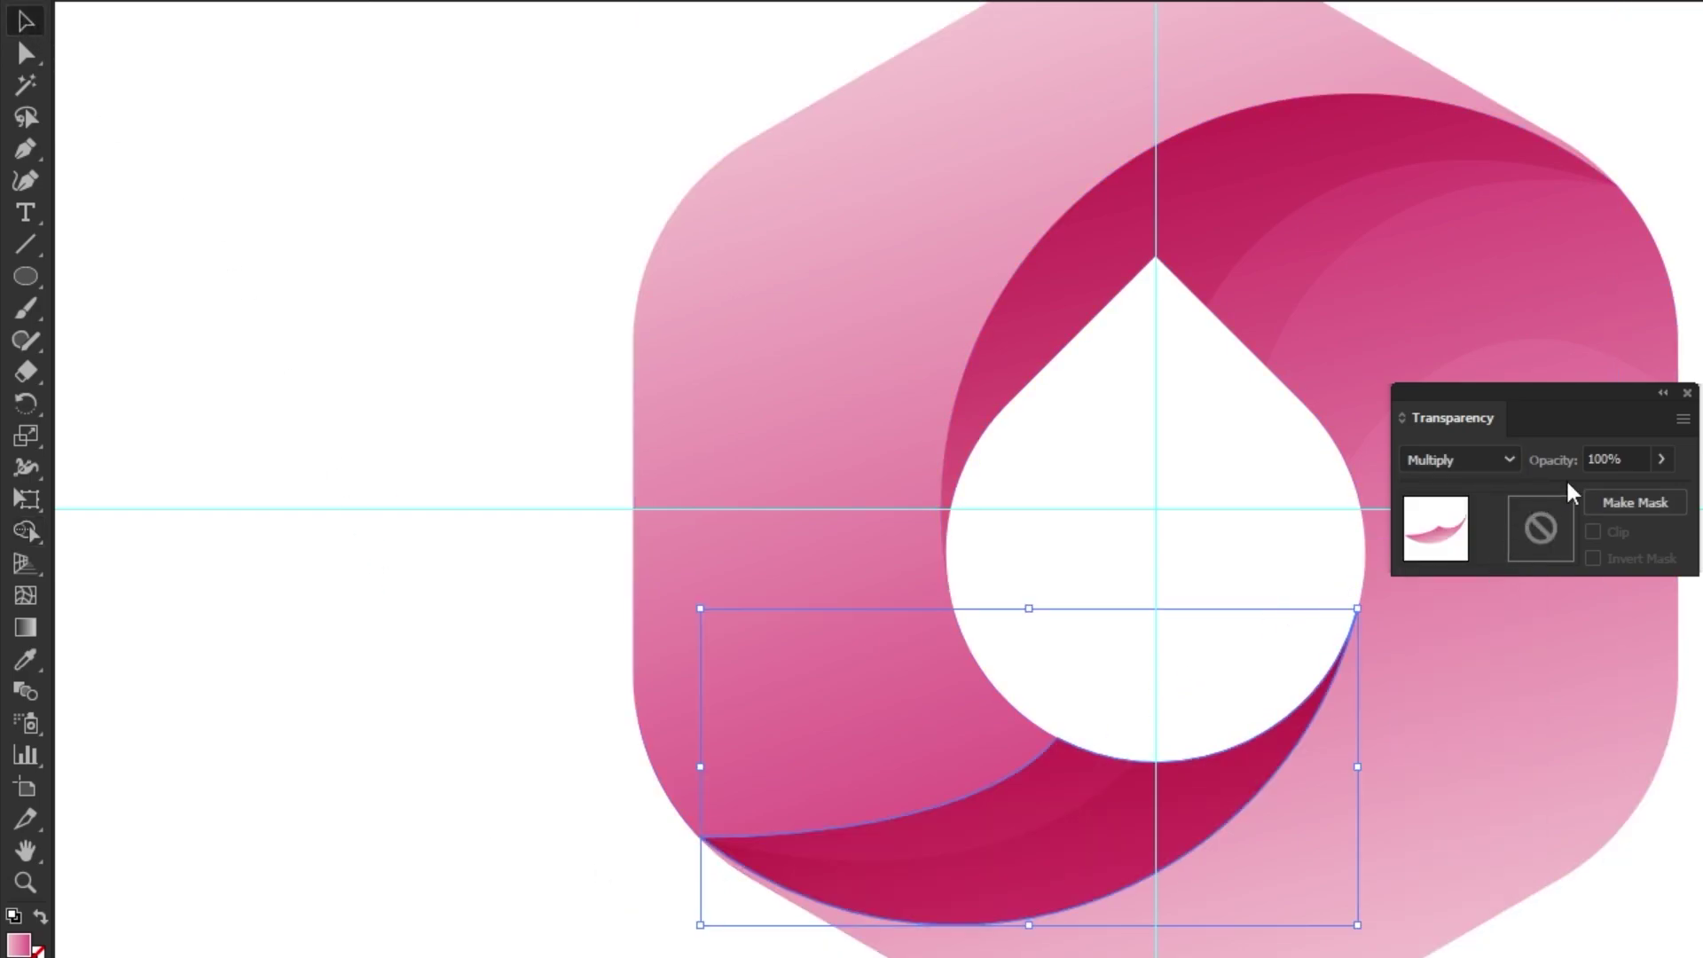
{"action": "left_click", "coordinate": [1630, 458]}
{"action": "type", "text": "20"}
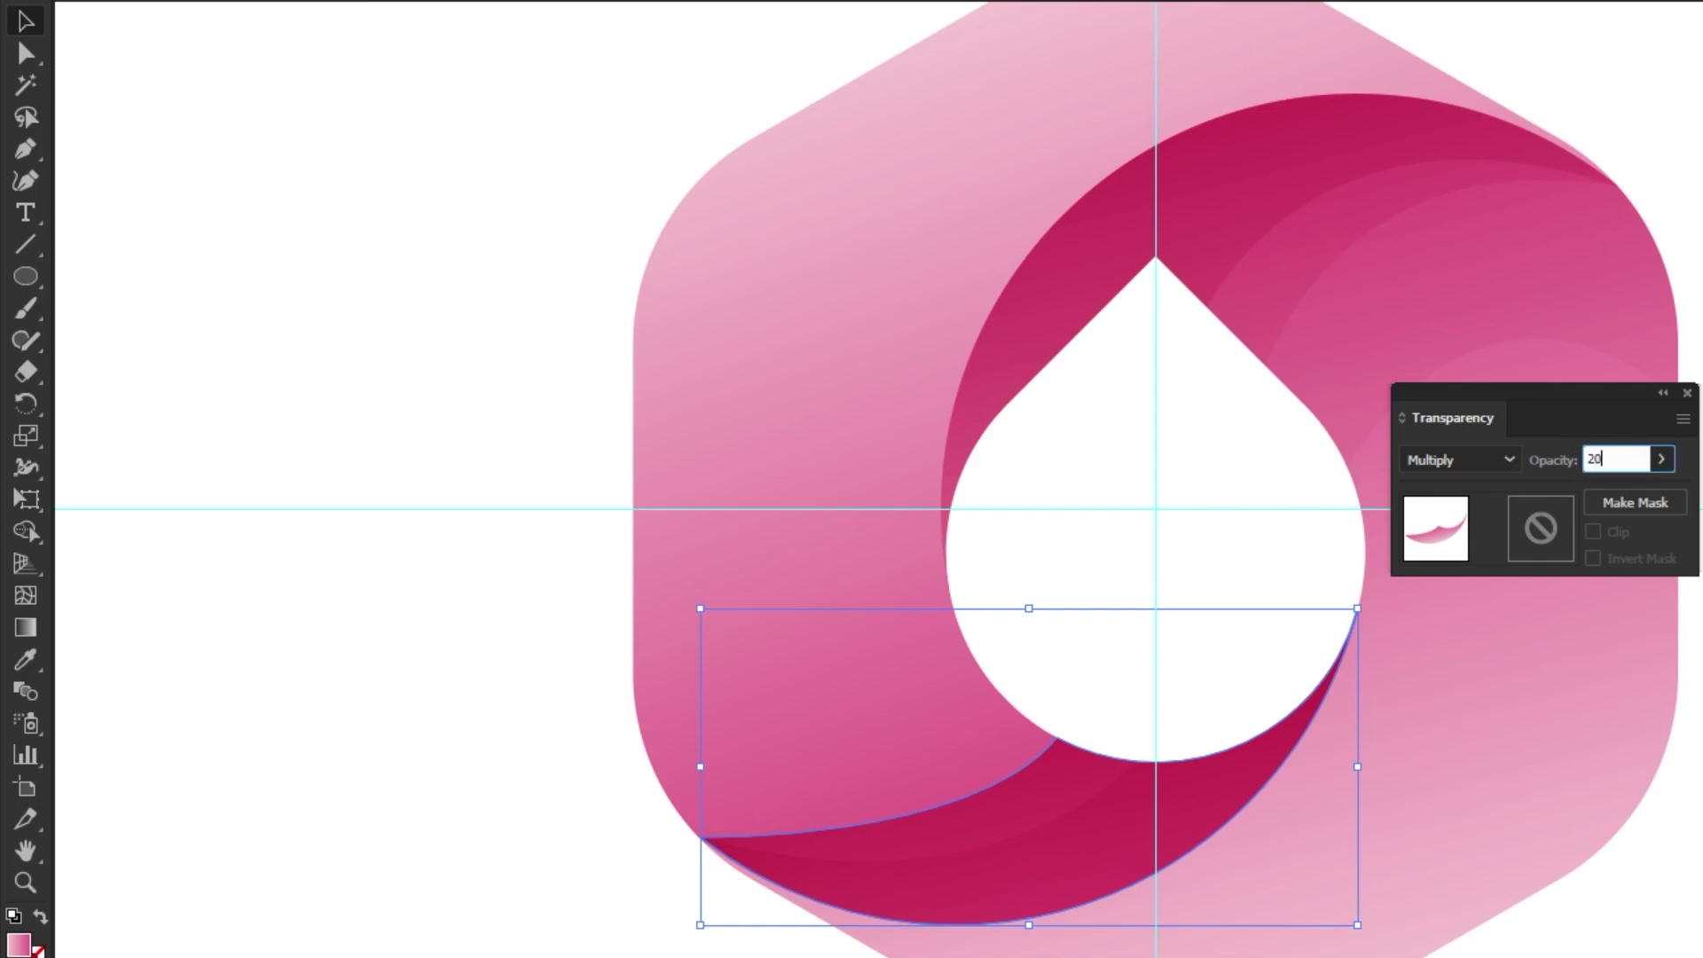
{"action": "key", "text": "Return"}
{"action": "left_click", "coordinate": [743, 865]}
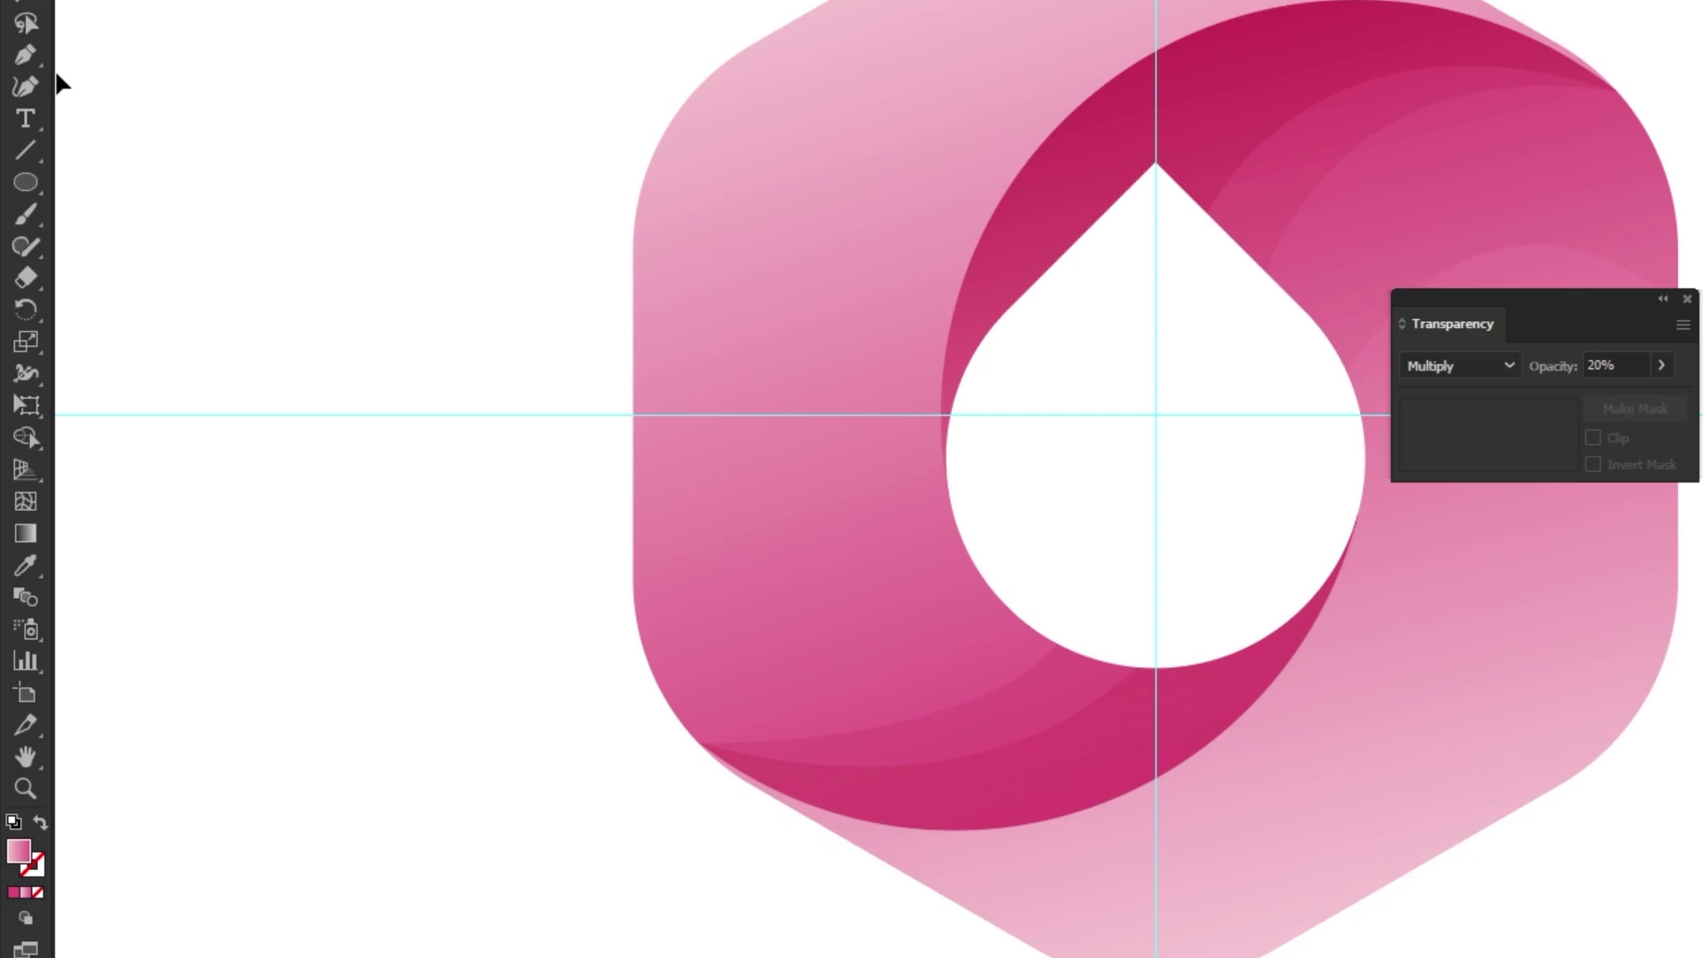
- Draw a closed pen path curving along the hole's lower-left edge and around the ring's bottom
{"action": "left_click", "coordinate": [27, 57]}
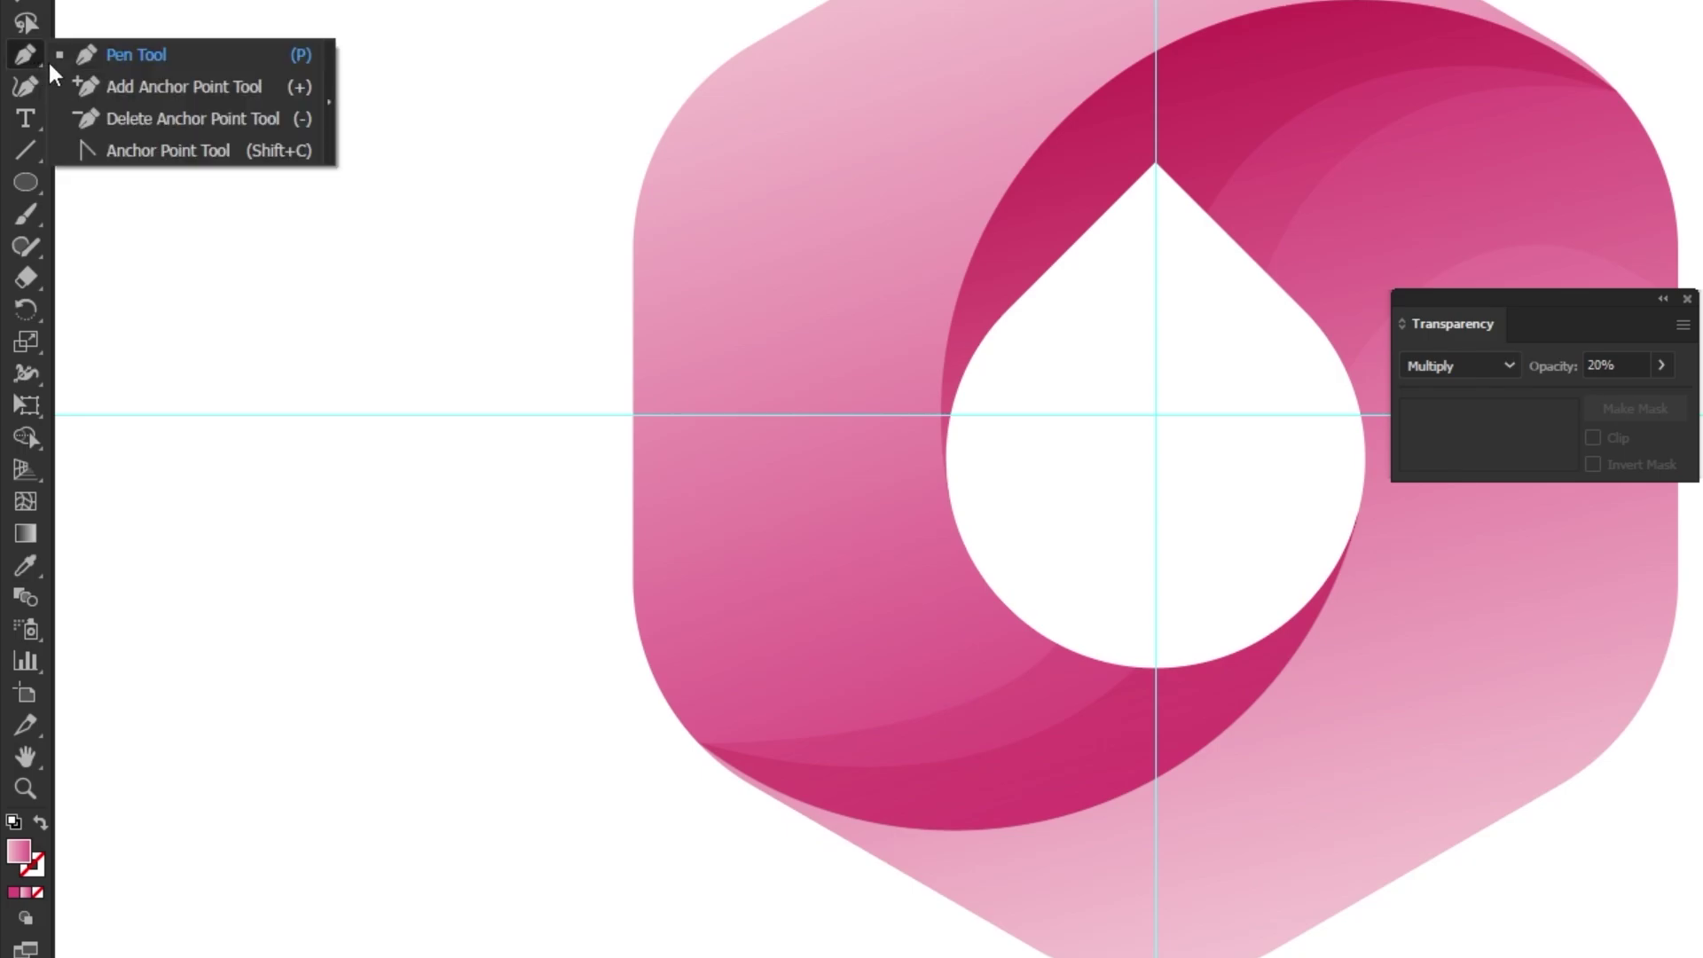
{"action": "left_click", "coordinate": [129, 57]}
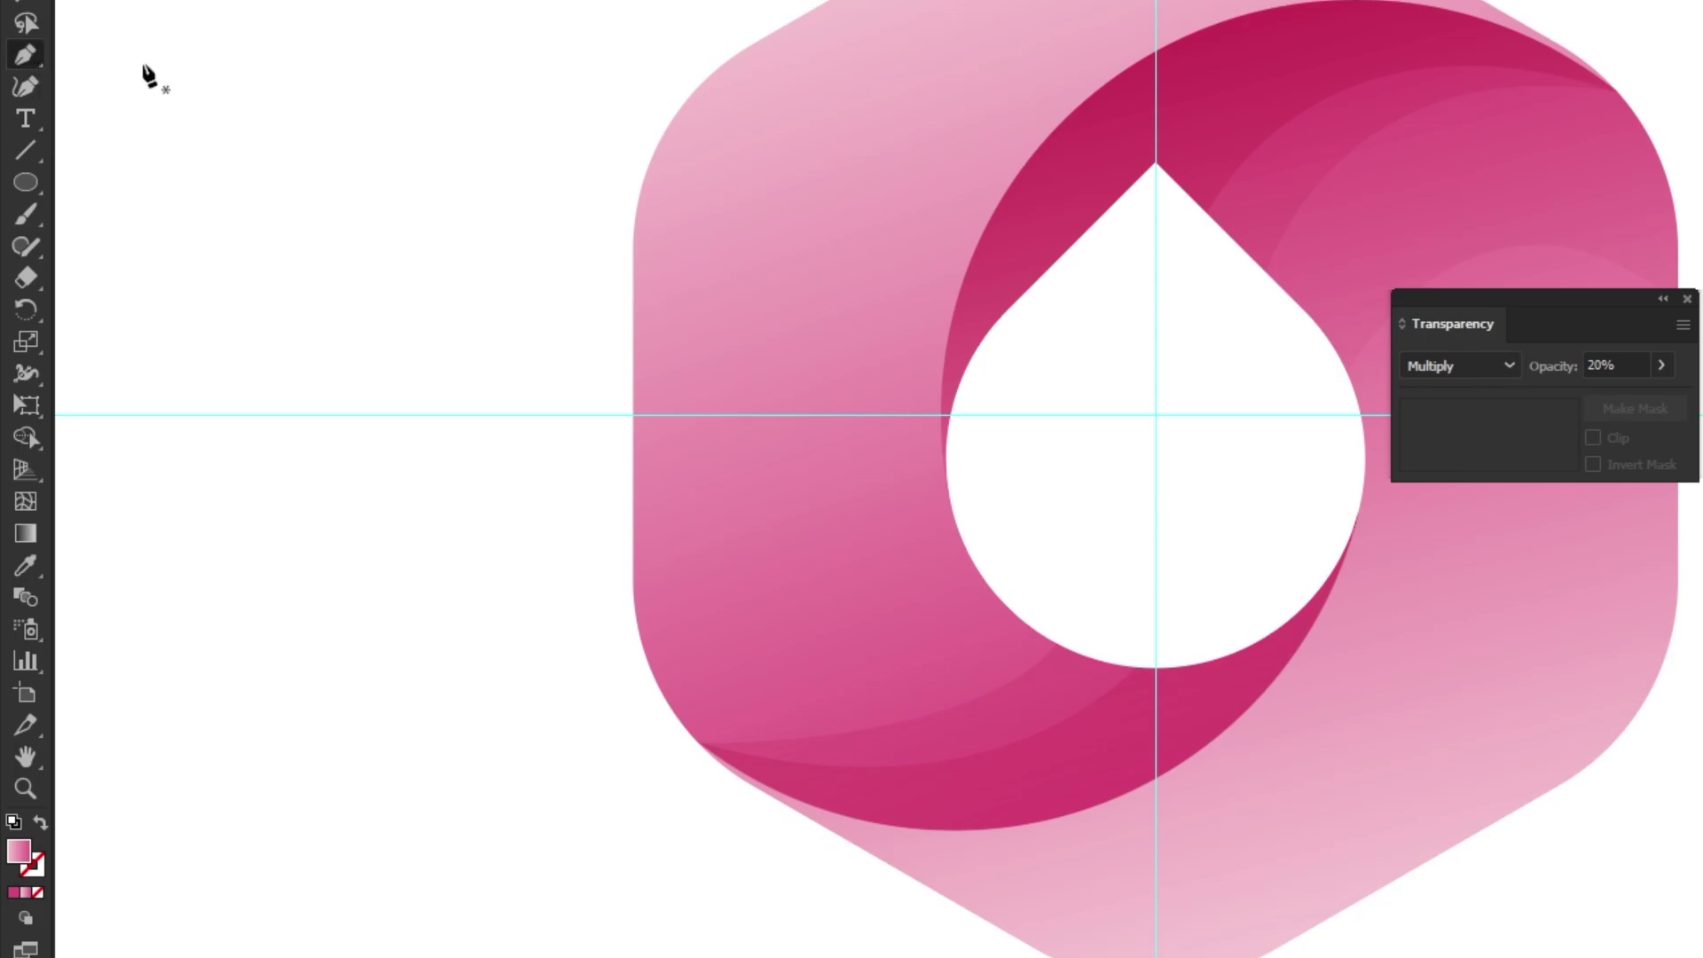
{"action": "left_click", "coordinate": [633, 491]}
{"action": "left_click", "coordinate": [960, 535]}
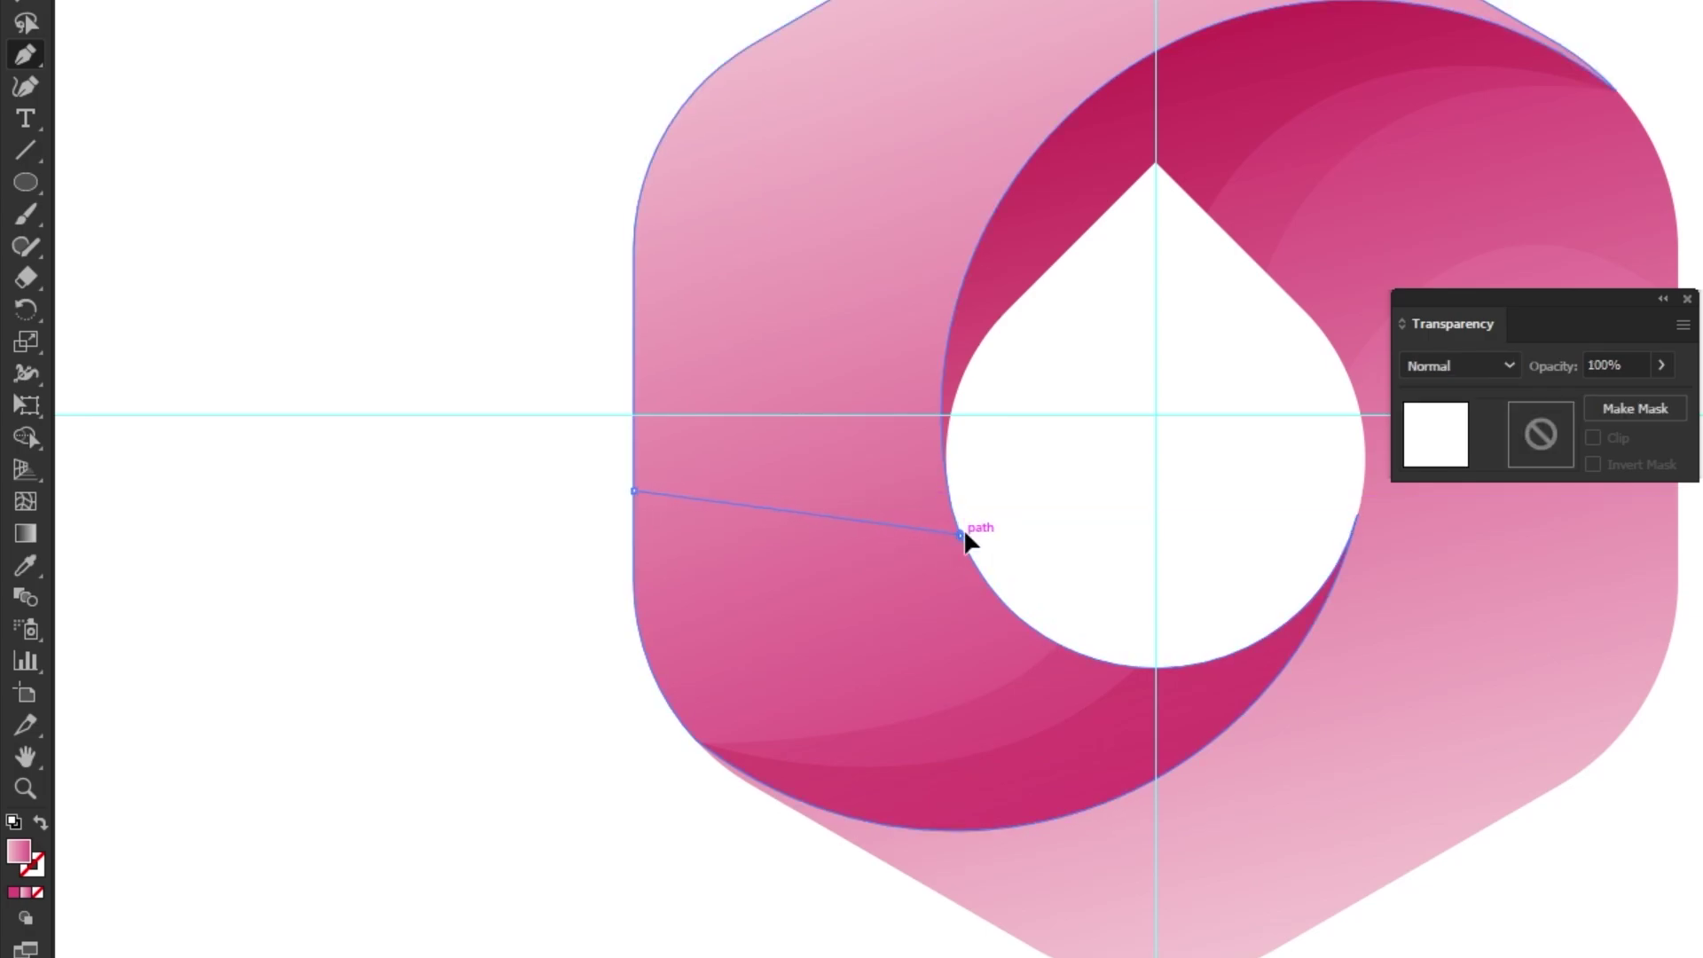
{"action": "left_click_drag", "start_coordinate": [962, 535], "coordinate": [1134, 414]}
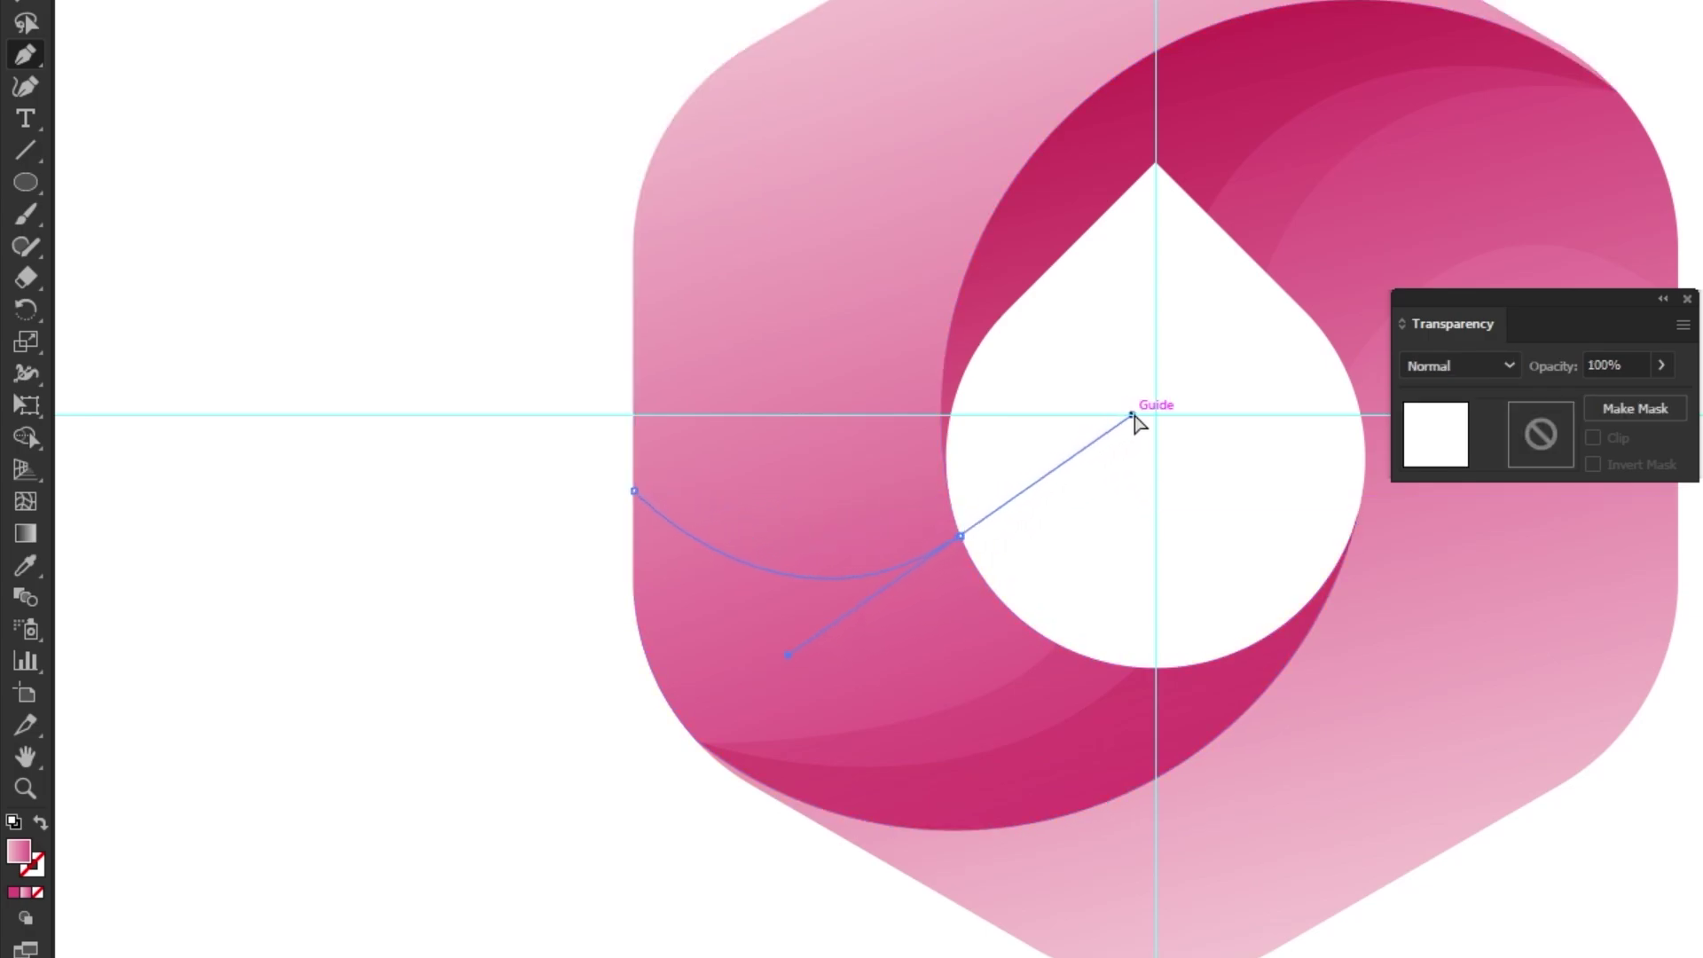
{"action": "left_click", "coordinate": [1272, 474]}
{"action": "left_click", "coordinate": [1382, 485]}
{"action": "left_click", "coordinate": [1399, 633]}
{"action": "left_click", "coordinate": [1109, 927]}
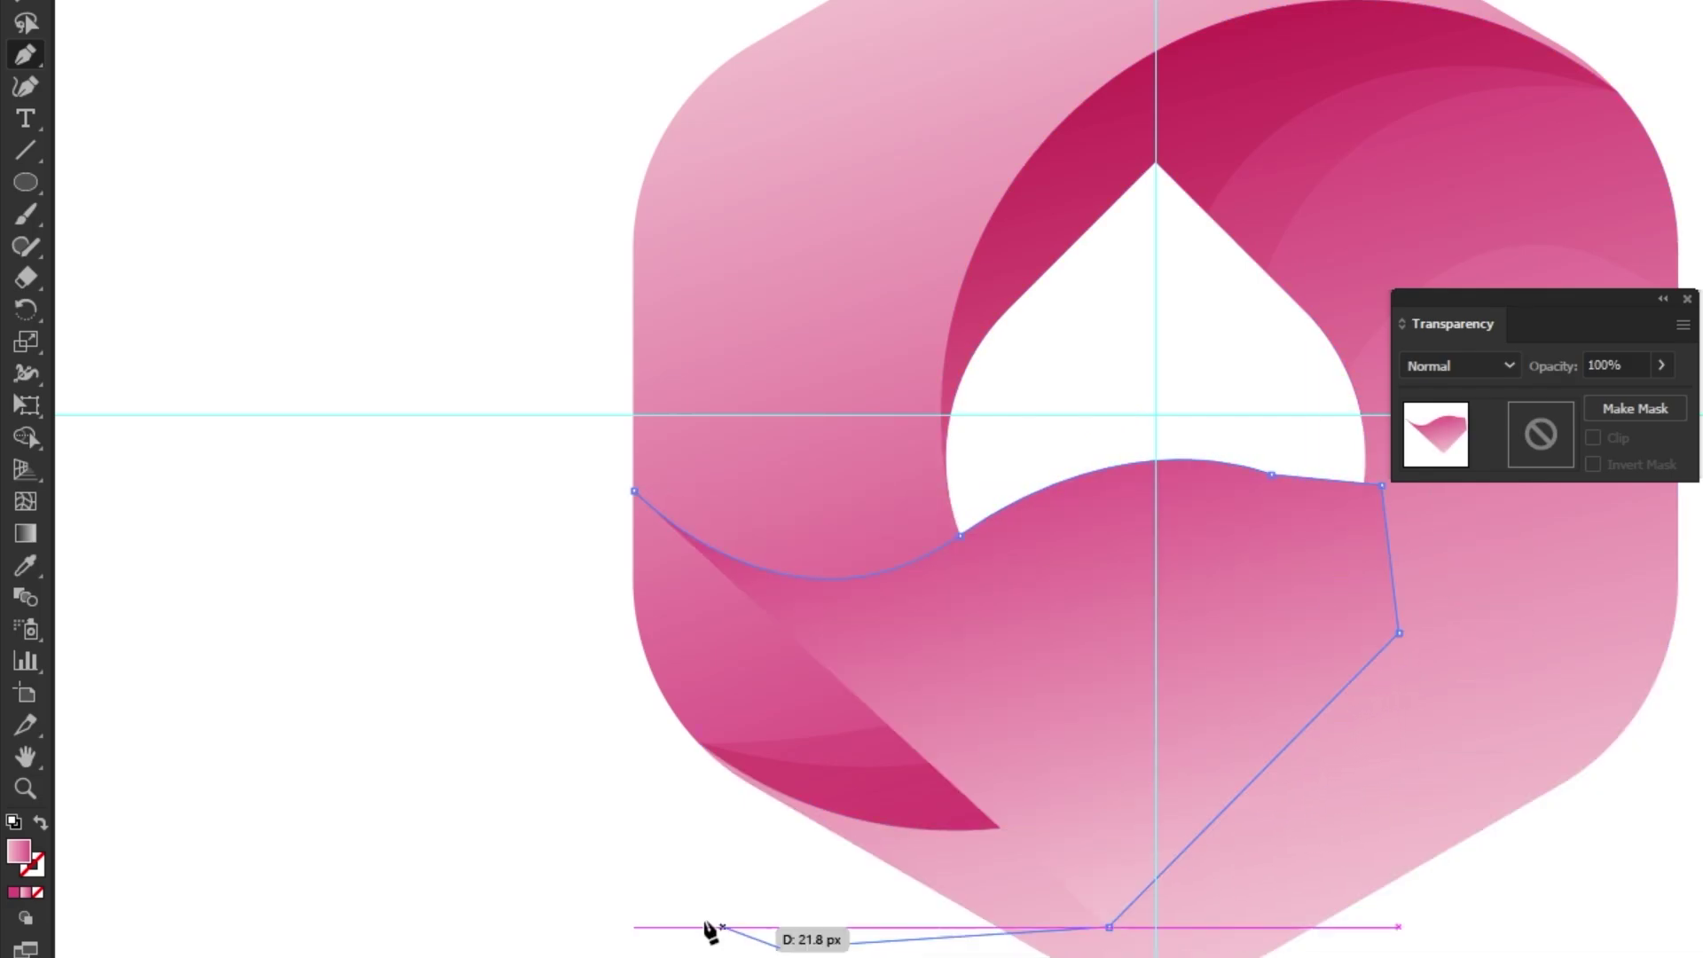
{"action": "left_click", "coordinate": [497, 764]}
{"action": "left_click", "coordinate": [521, 565]}
{"action": "left_click", "coordinate": [634, 491]}
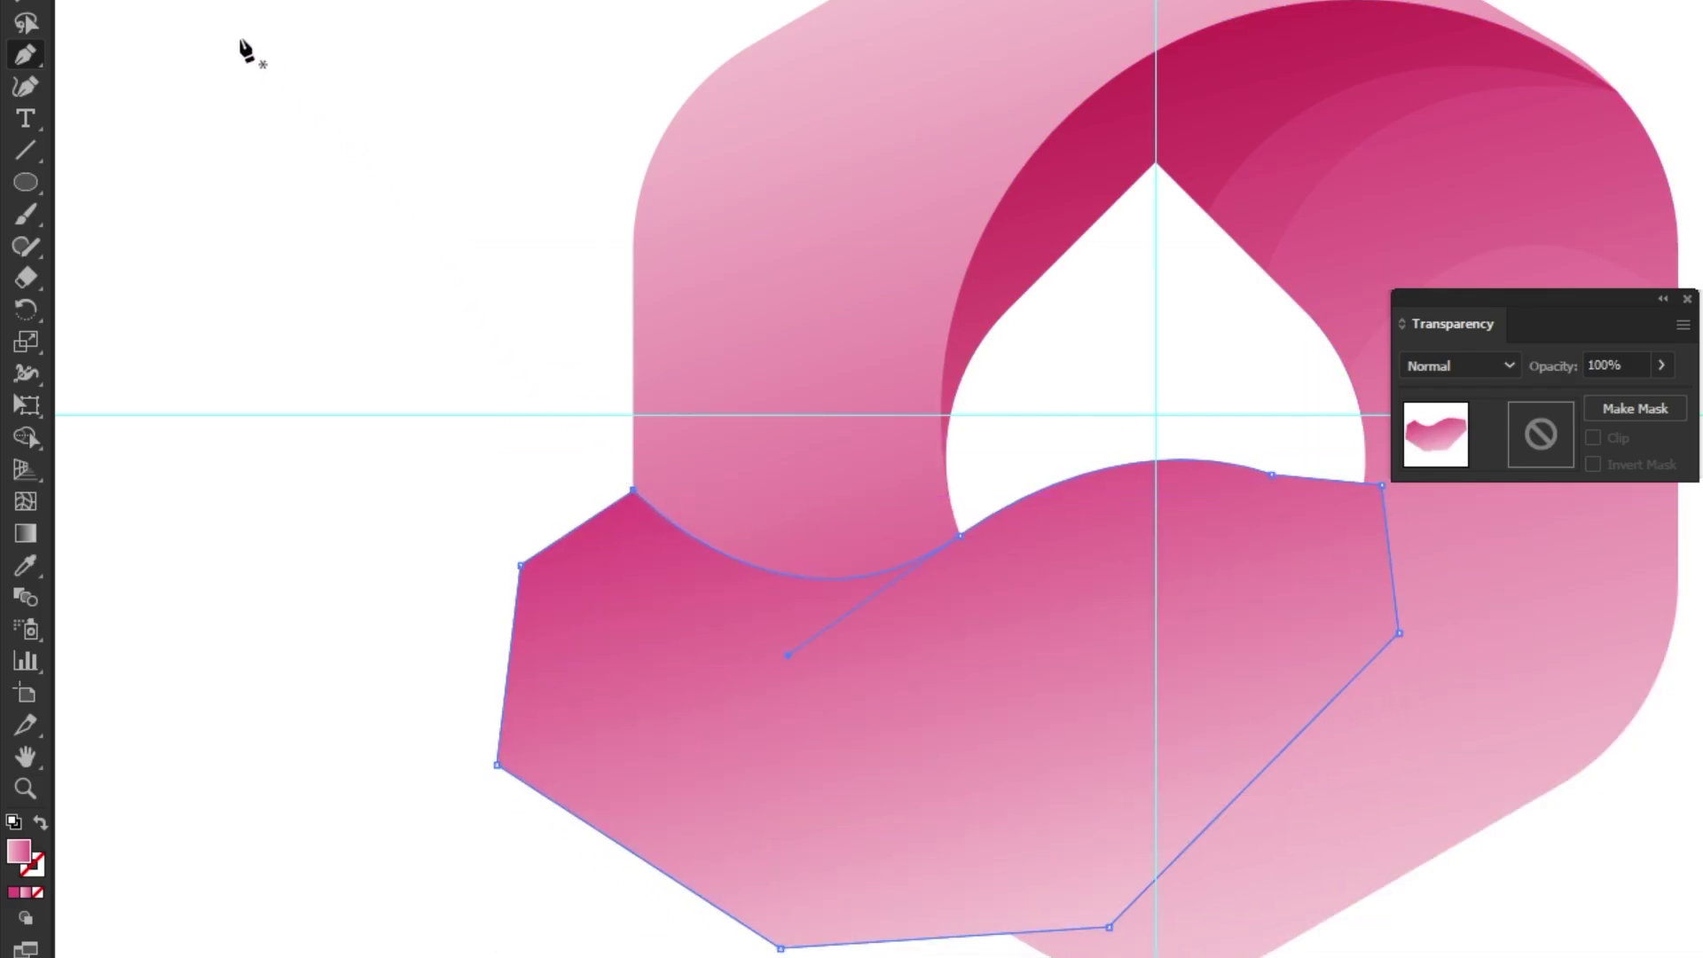
- Trim the new path with the ring using Shape Builder, leaving a lower-left crescent
{"action": "key", "text": "f"}
{"action": "left_click", "coordinate": [39, 147]}
{"action": "key", "text": "f"}
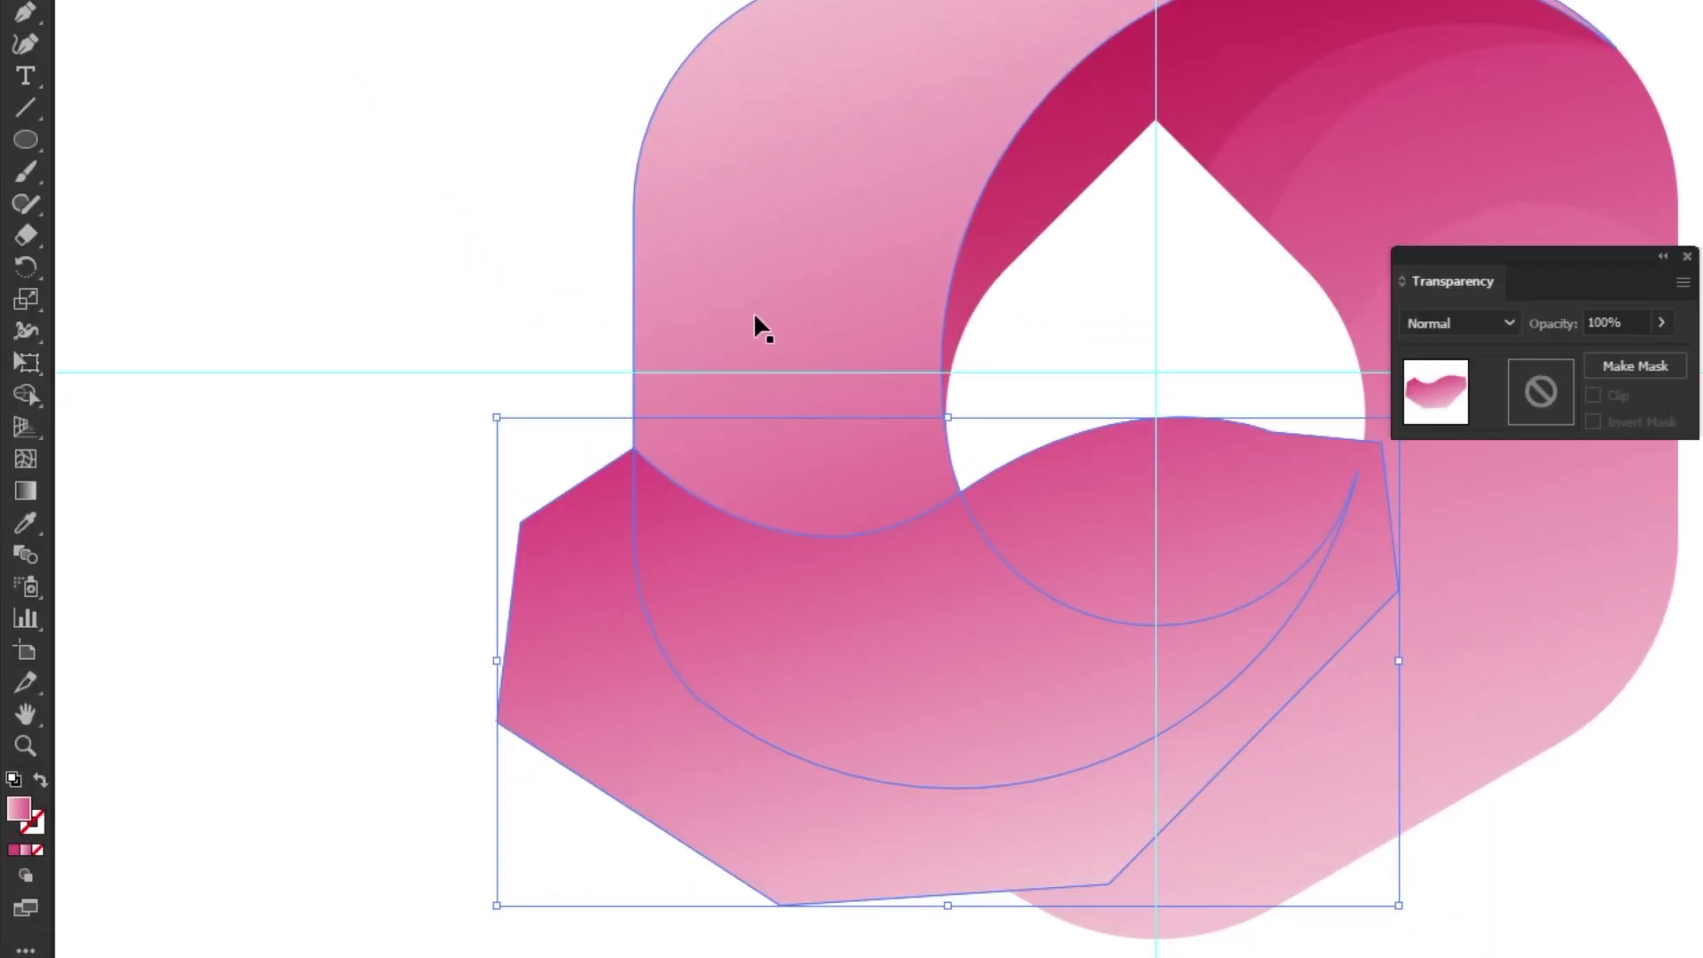
{"action": "left_click", "coordinate": [754, 317], "text": "shift"}
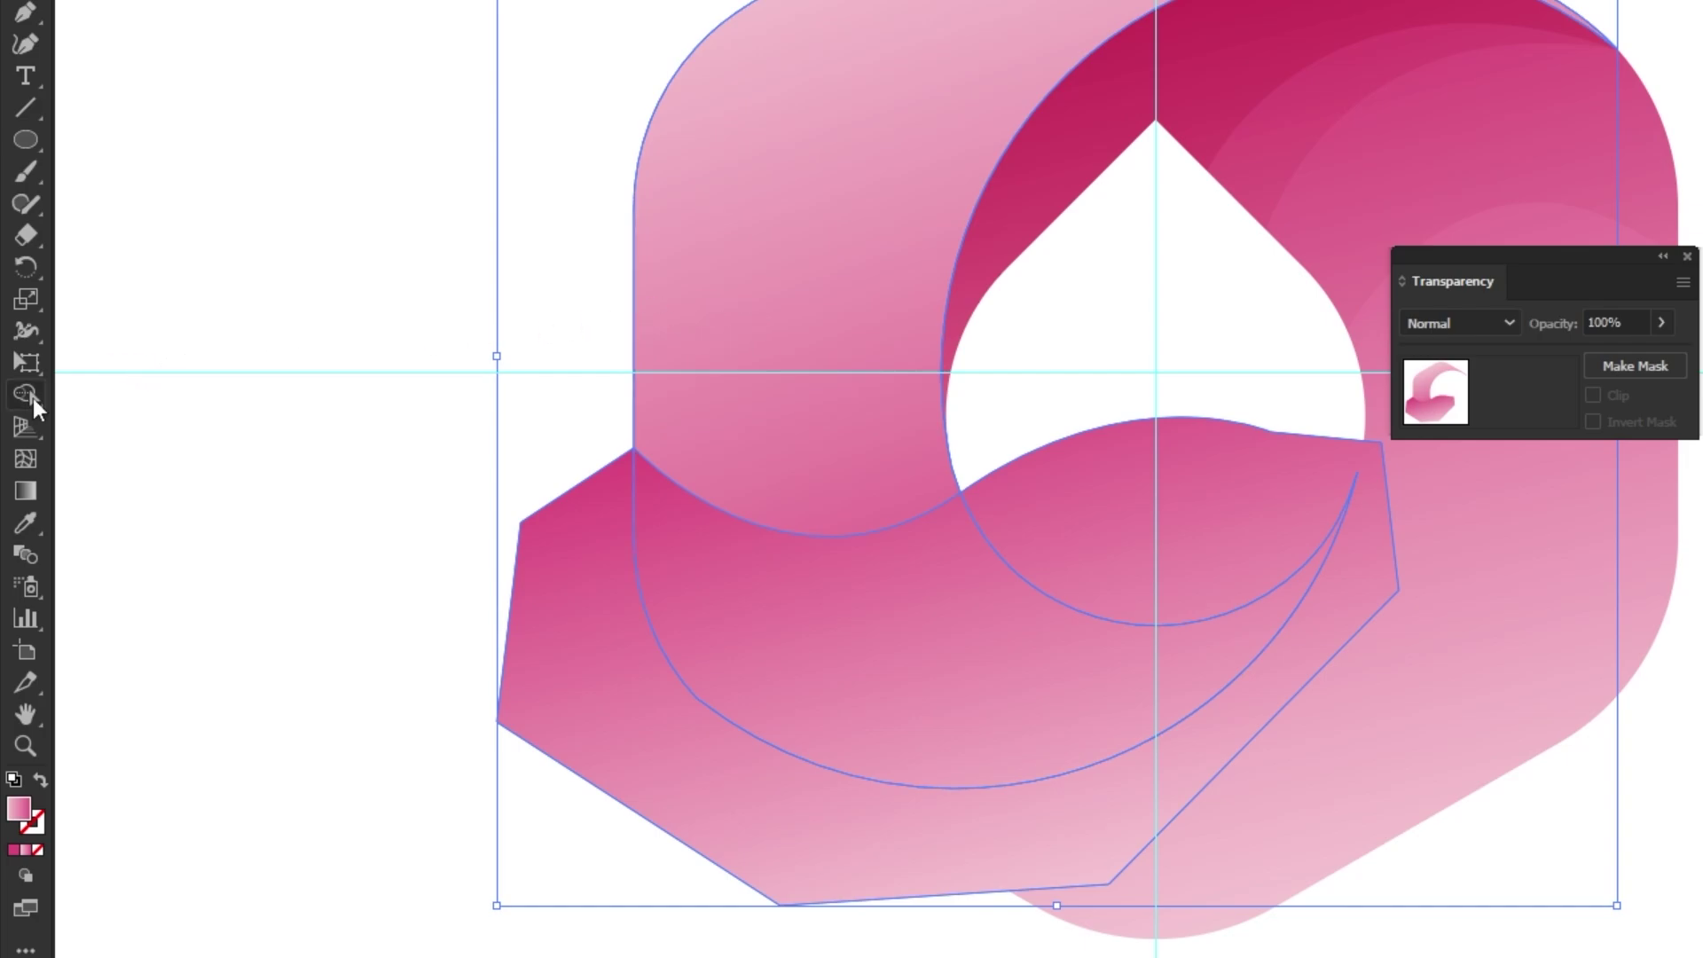
{"action": "left_click_drag", "start_coordinate": [33, 397], "coordinate": [188, 403]}
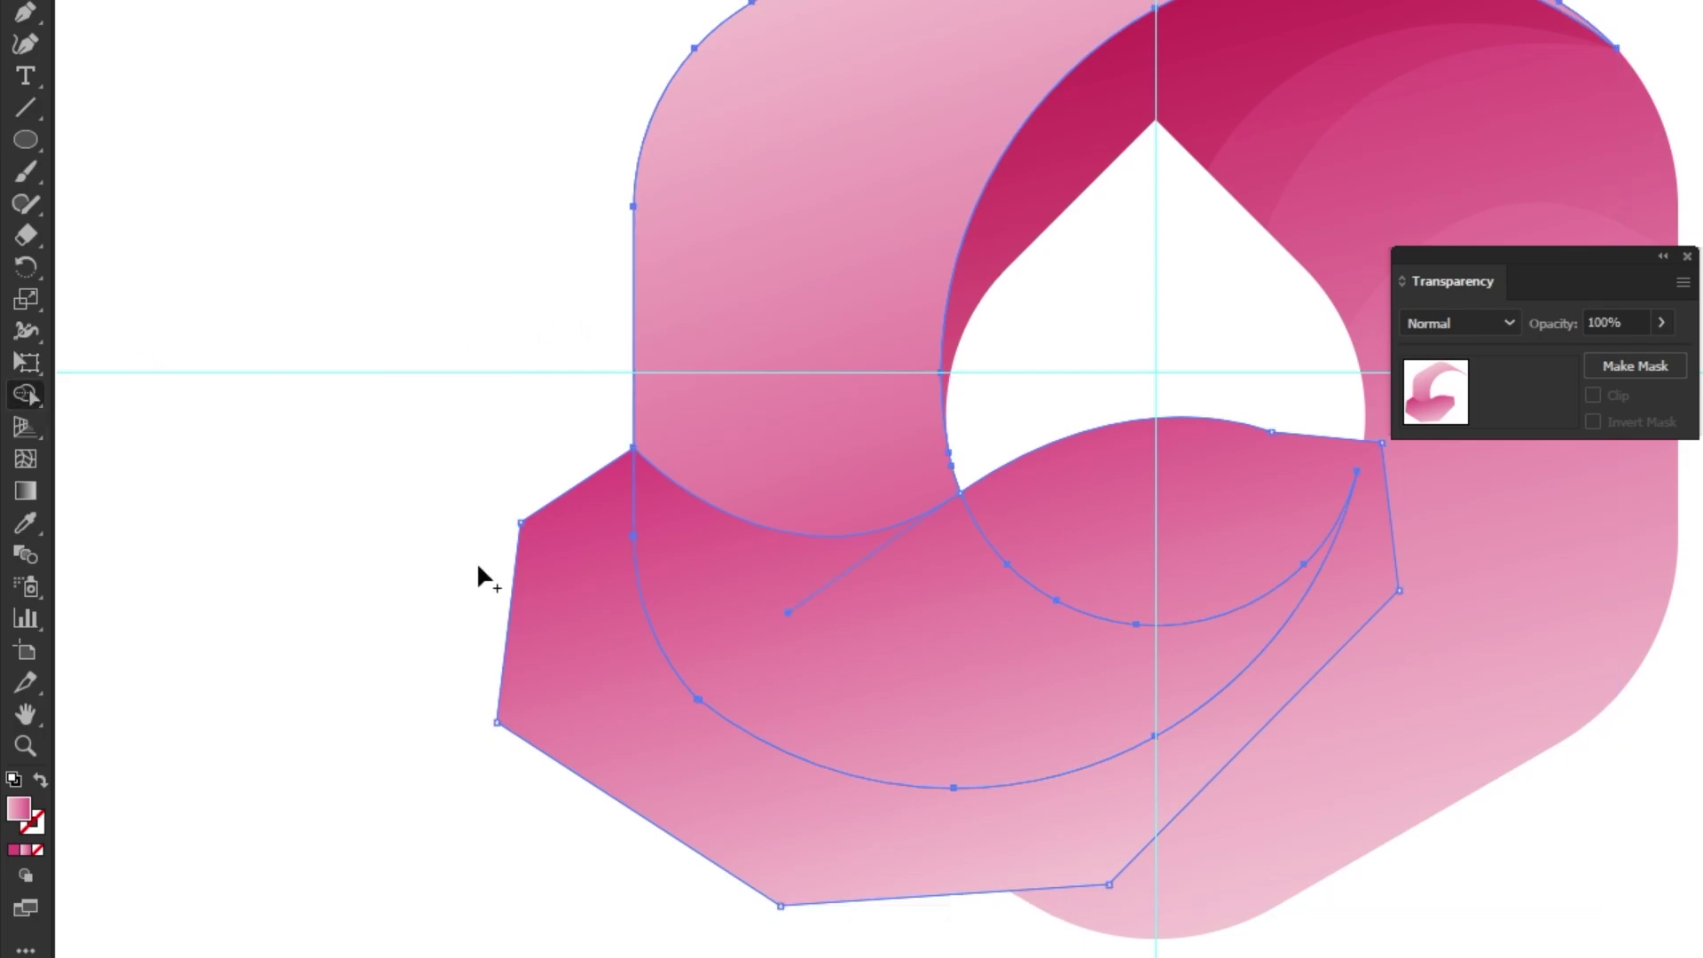
{"action": "left_click", "coordinate": [552, 604], "text": "alt"}
{"action": "key", "text": "f"}
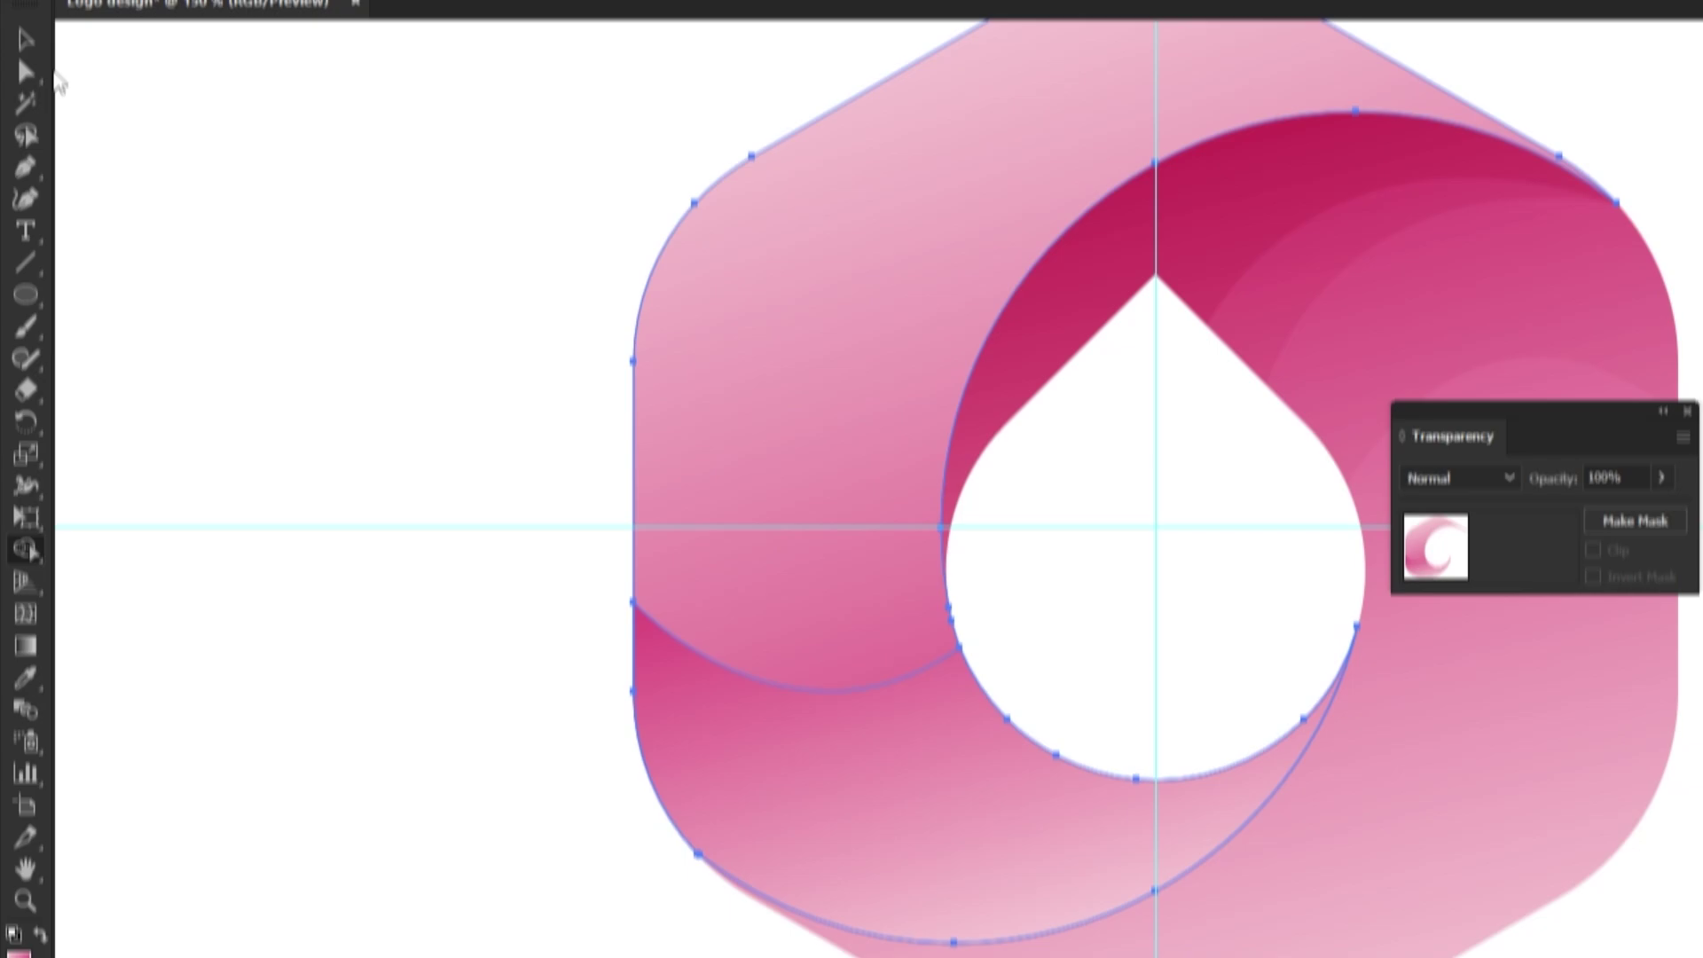
- Set the lower crescent to Multiply blend mode at 20% opacity, then deselect it
{"action": "left_click", "coordinate": [26, 61]}
{"action": "left_click", "coordinate": [435, 763]}
{"action": "key", "text": "f"}
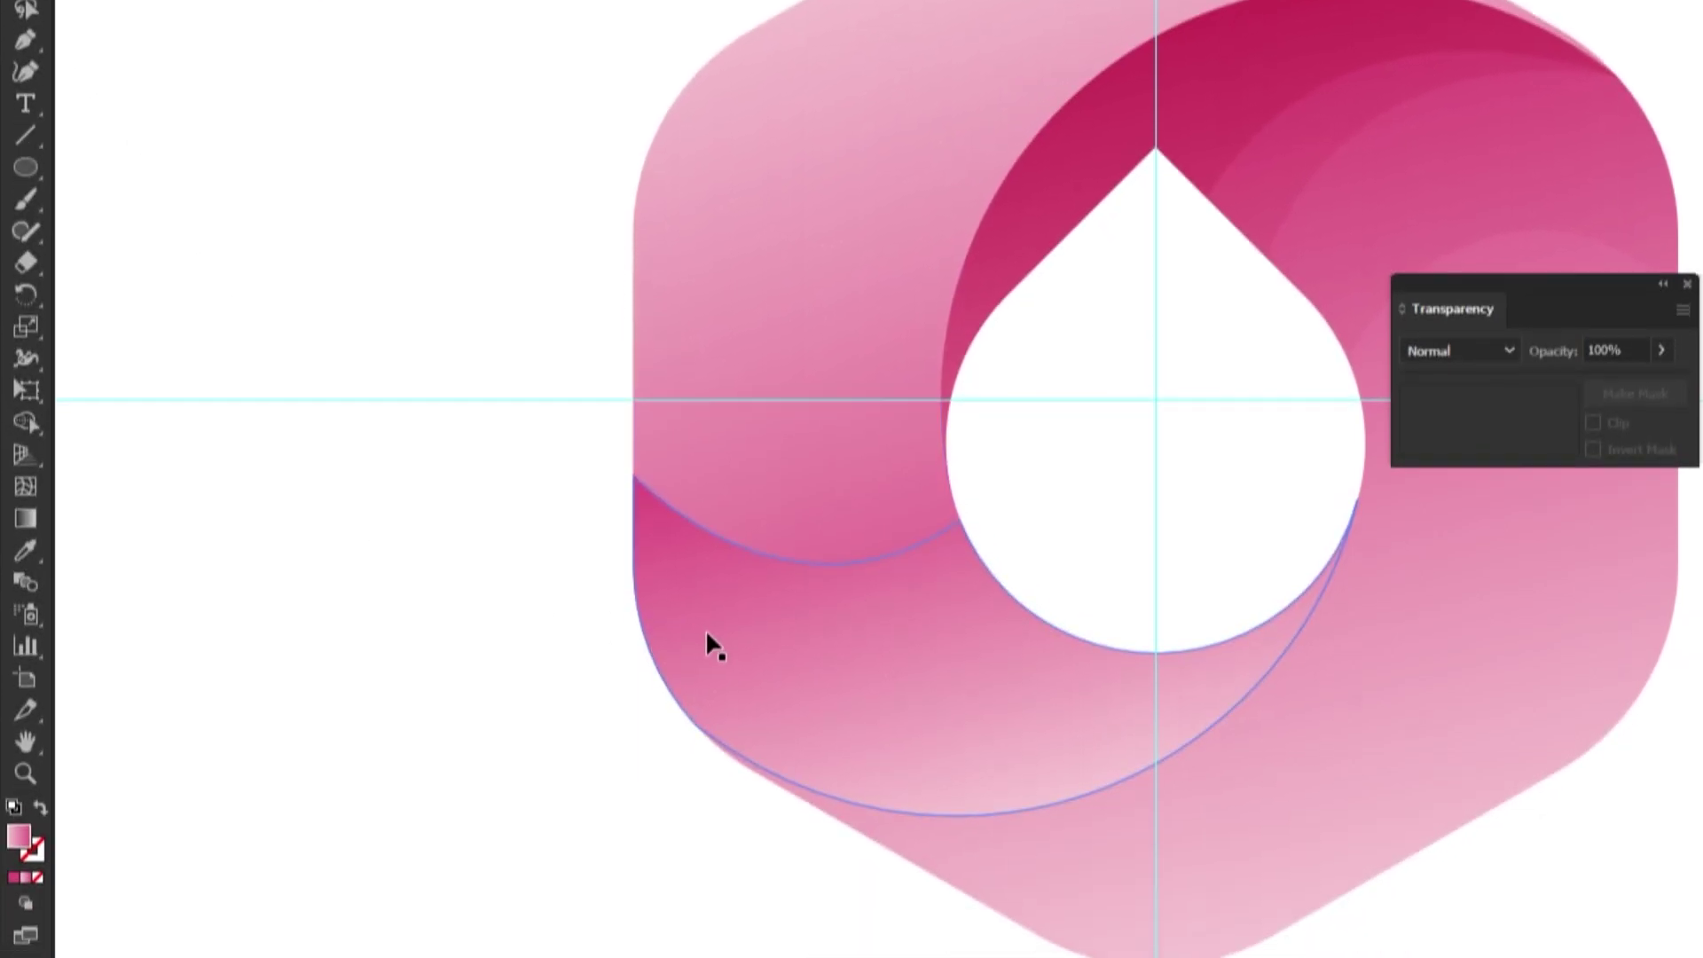
{"action": "left_click", "coordinate": [738, 628]}
{"action": "left_click", "coordinate": [1439, 349]}
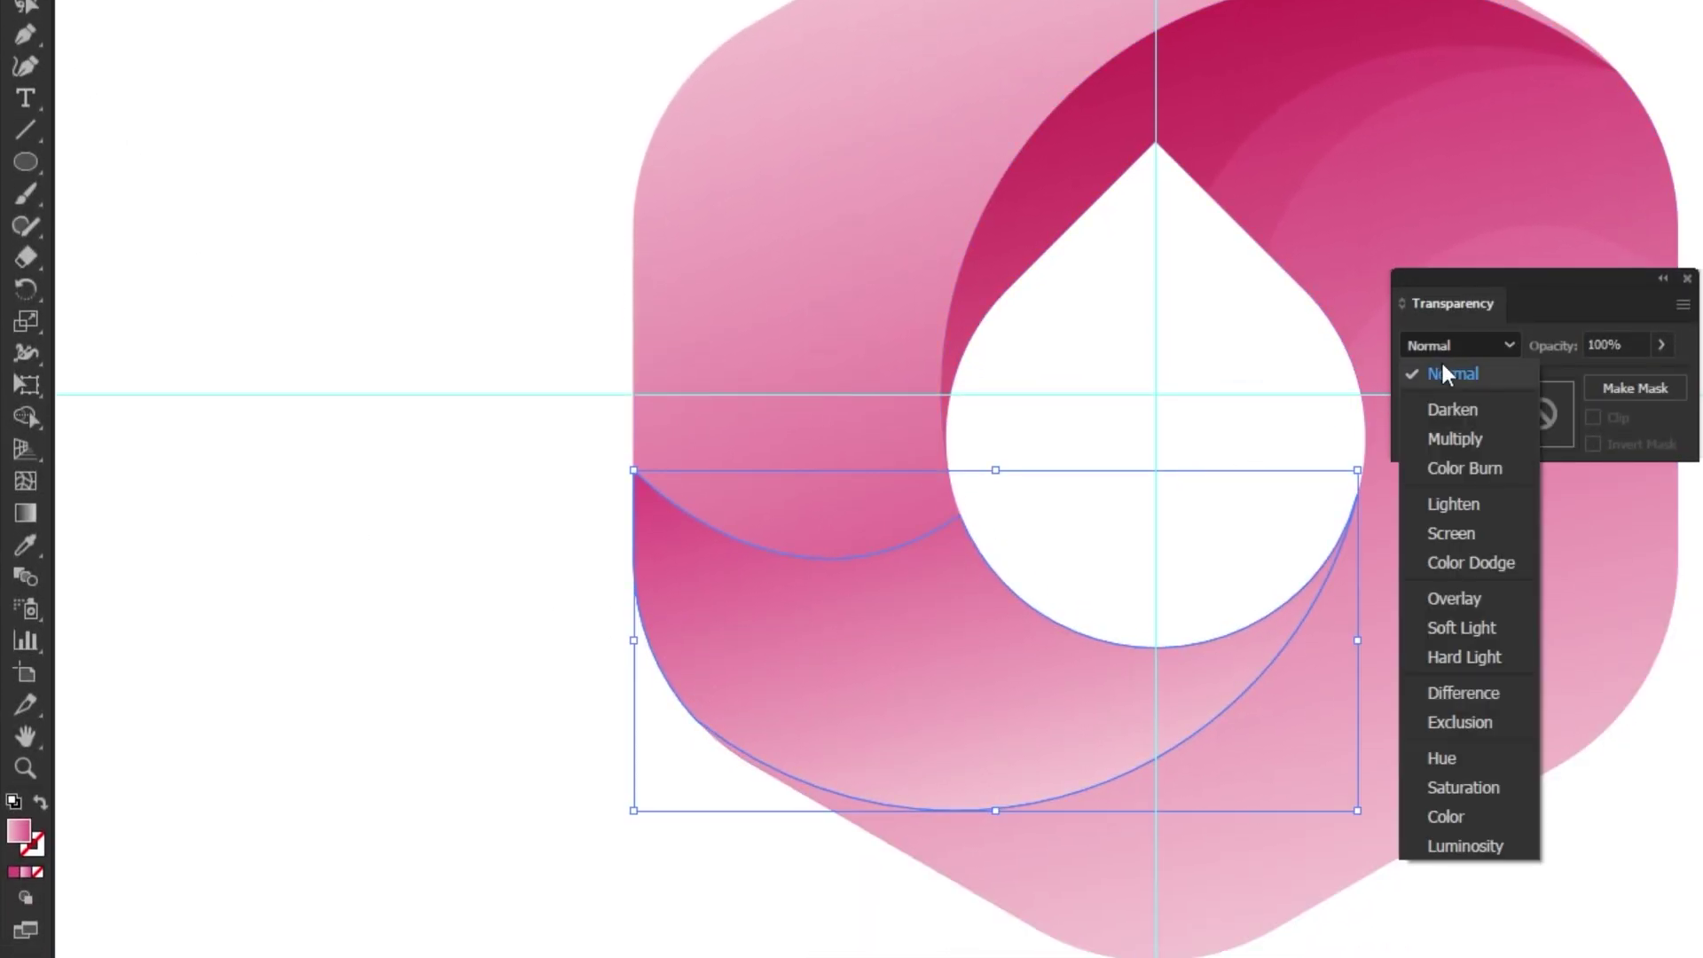
{"action": "left_click", "coordinate": [1444, 435]}
{"action": "left_click", "coordinate": [1586, 348]}
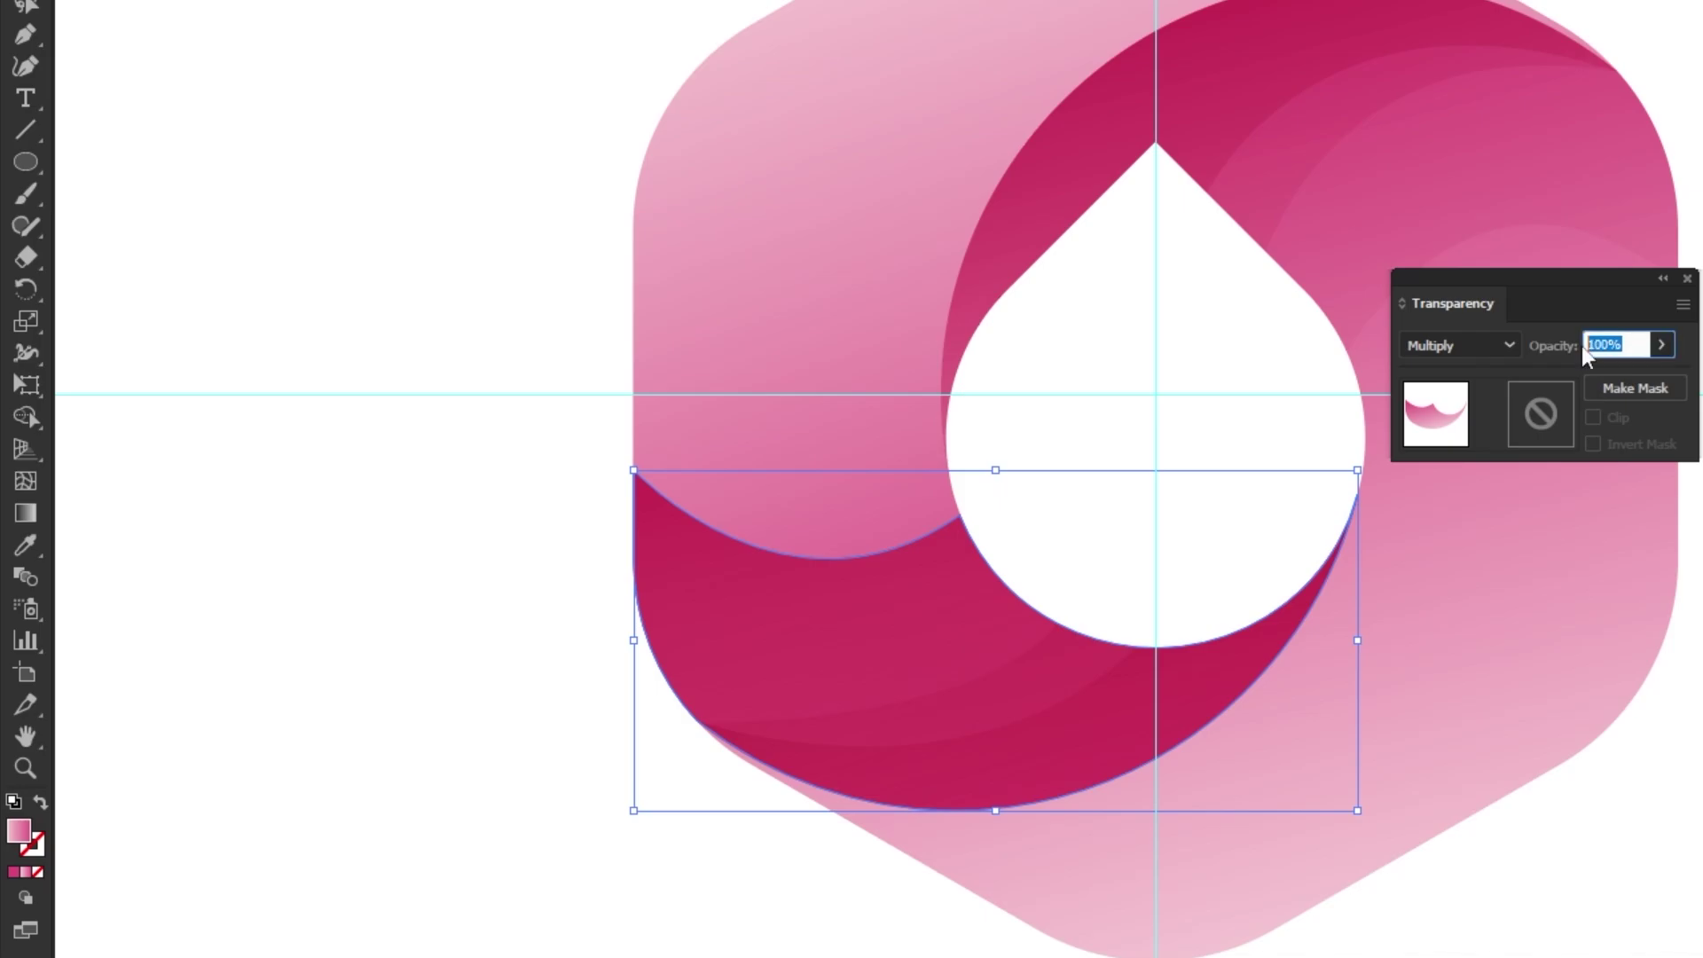
{"action": "type", "text": "20"}
{"action": "key", "text": "Return"}
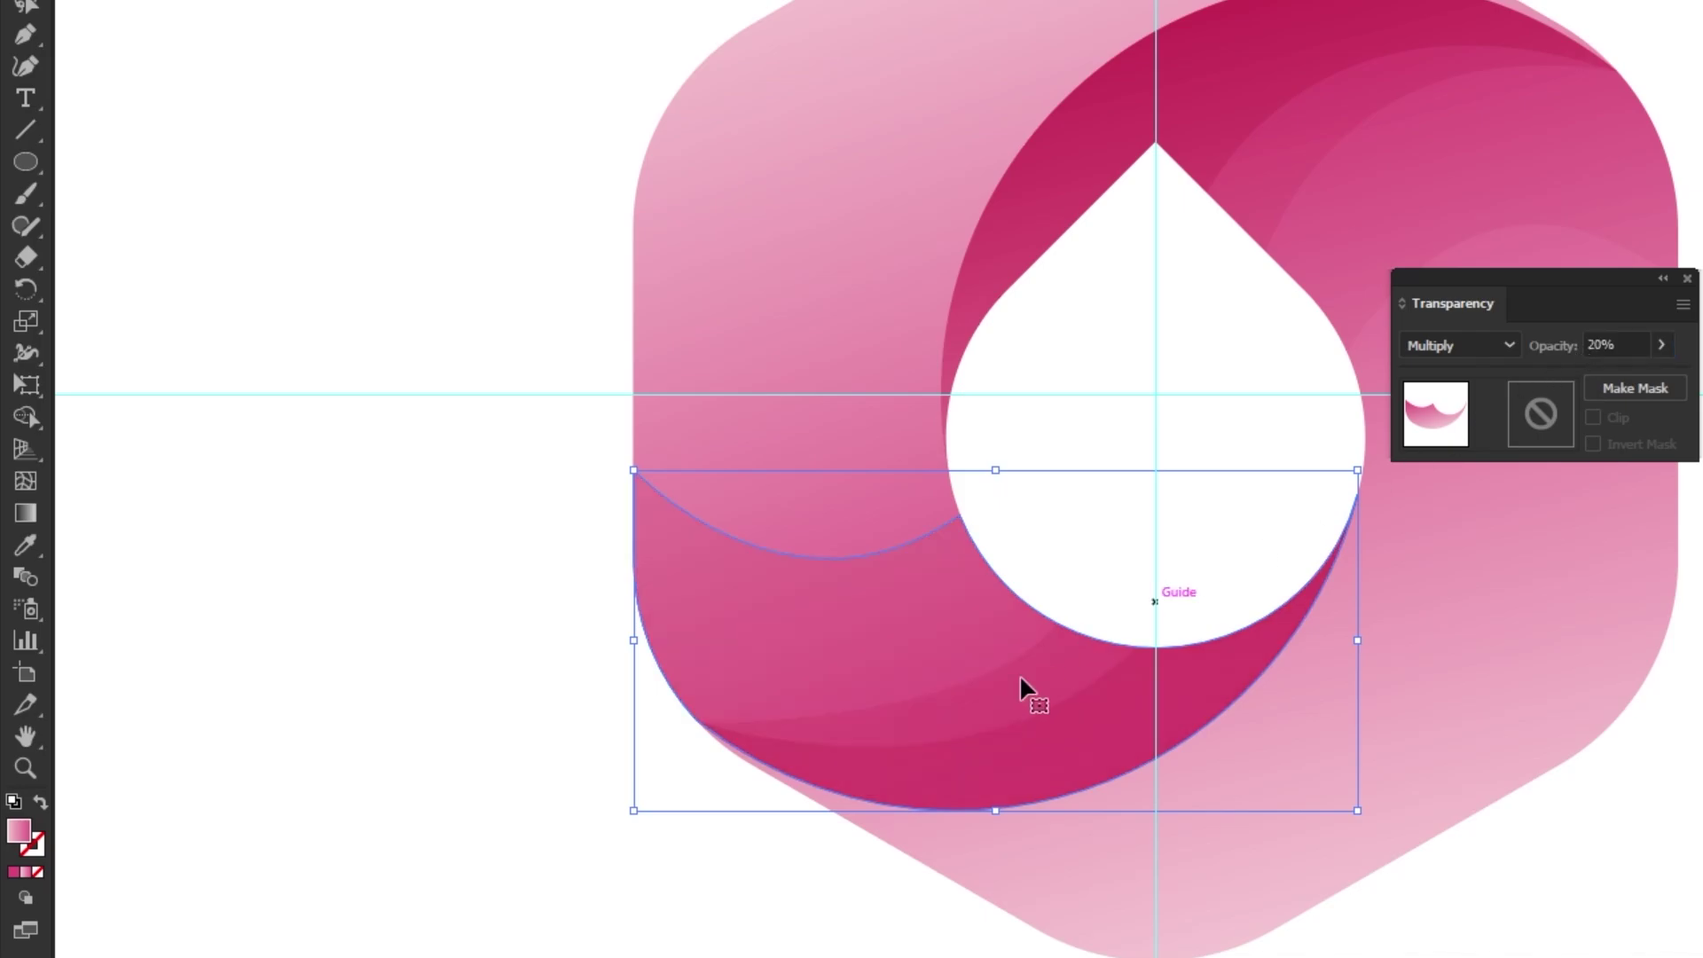
{"action": "left_click", "coordinate": [643, 909]}
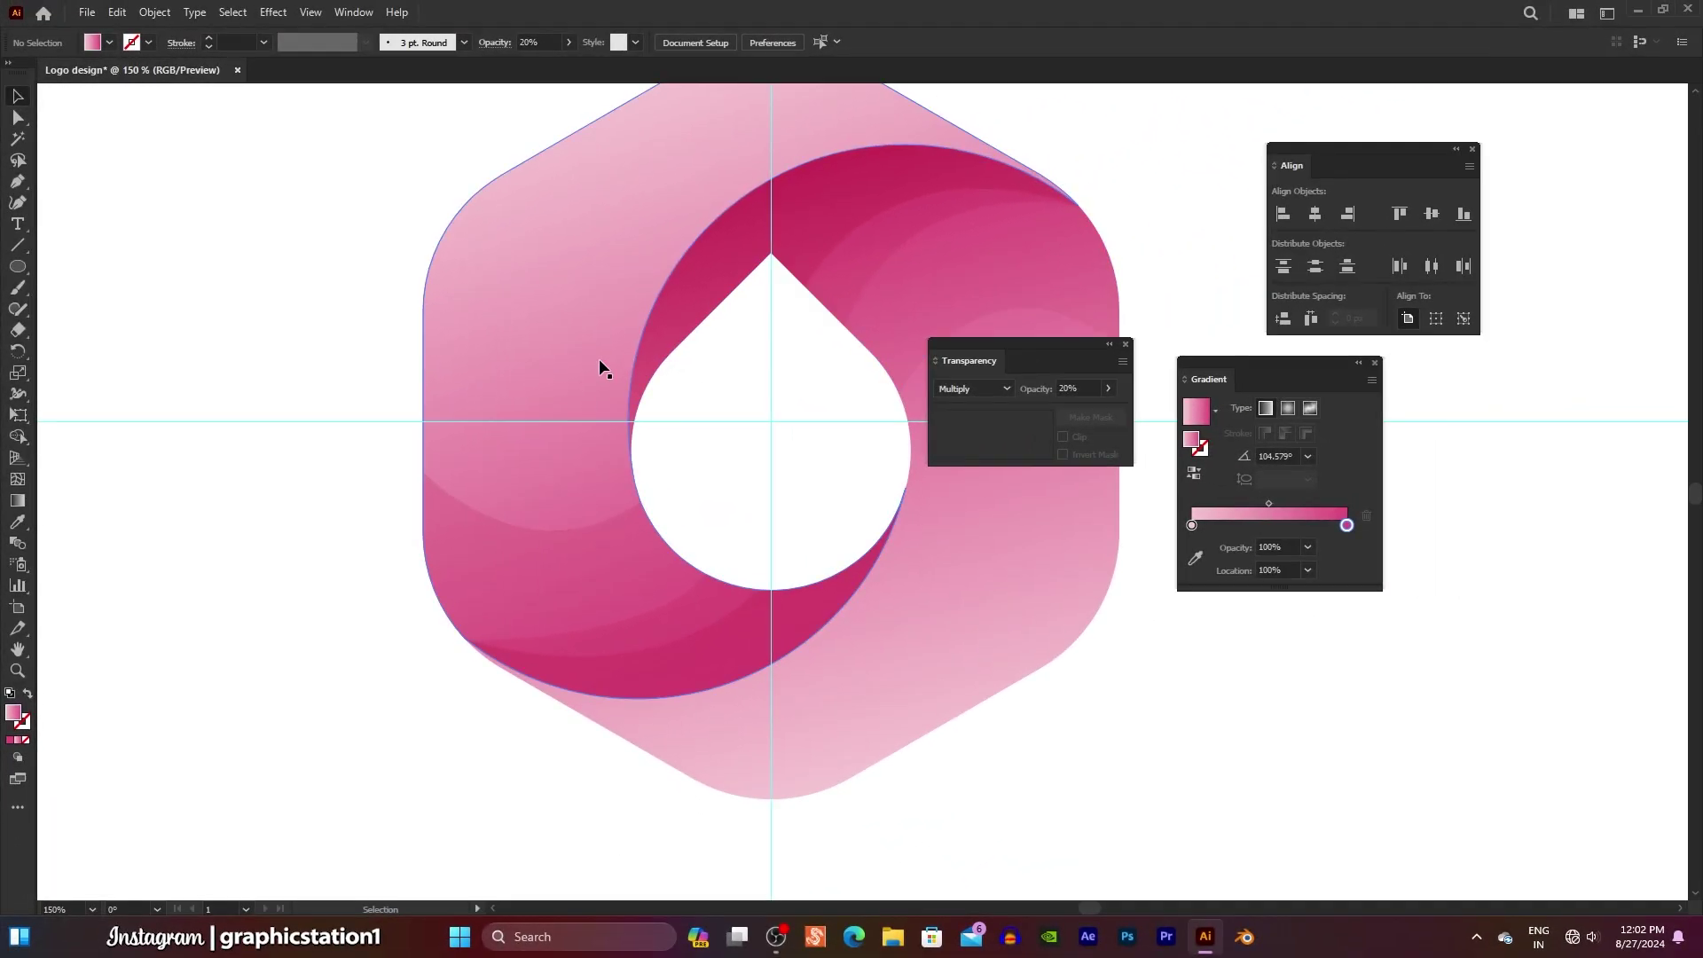
- Zoom out to 100% and draw a circle over the logo's lower-left side
{"action": "left_click_drag", "start_coordinate": [1045, 344], "coordinate": [1522, 371]}
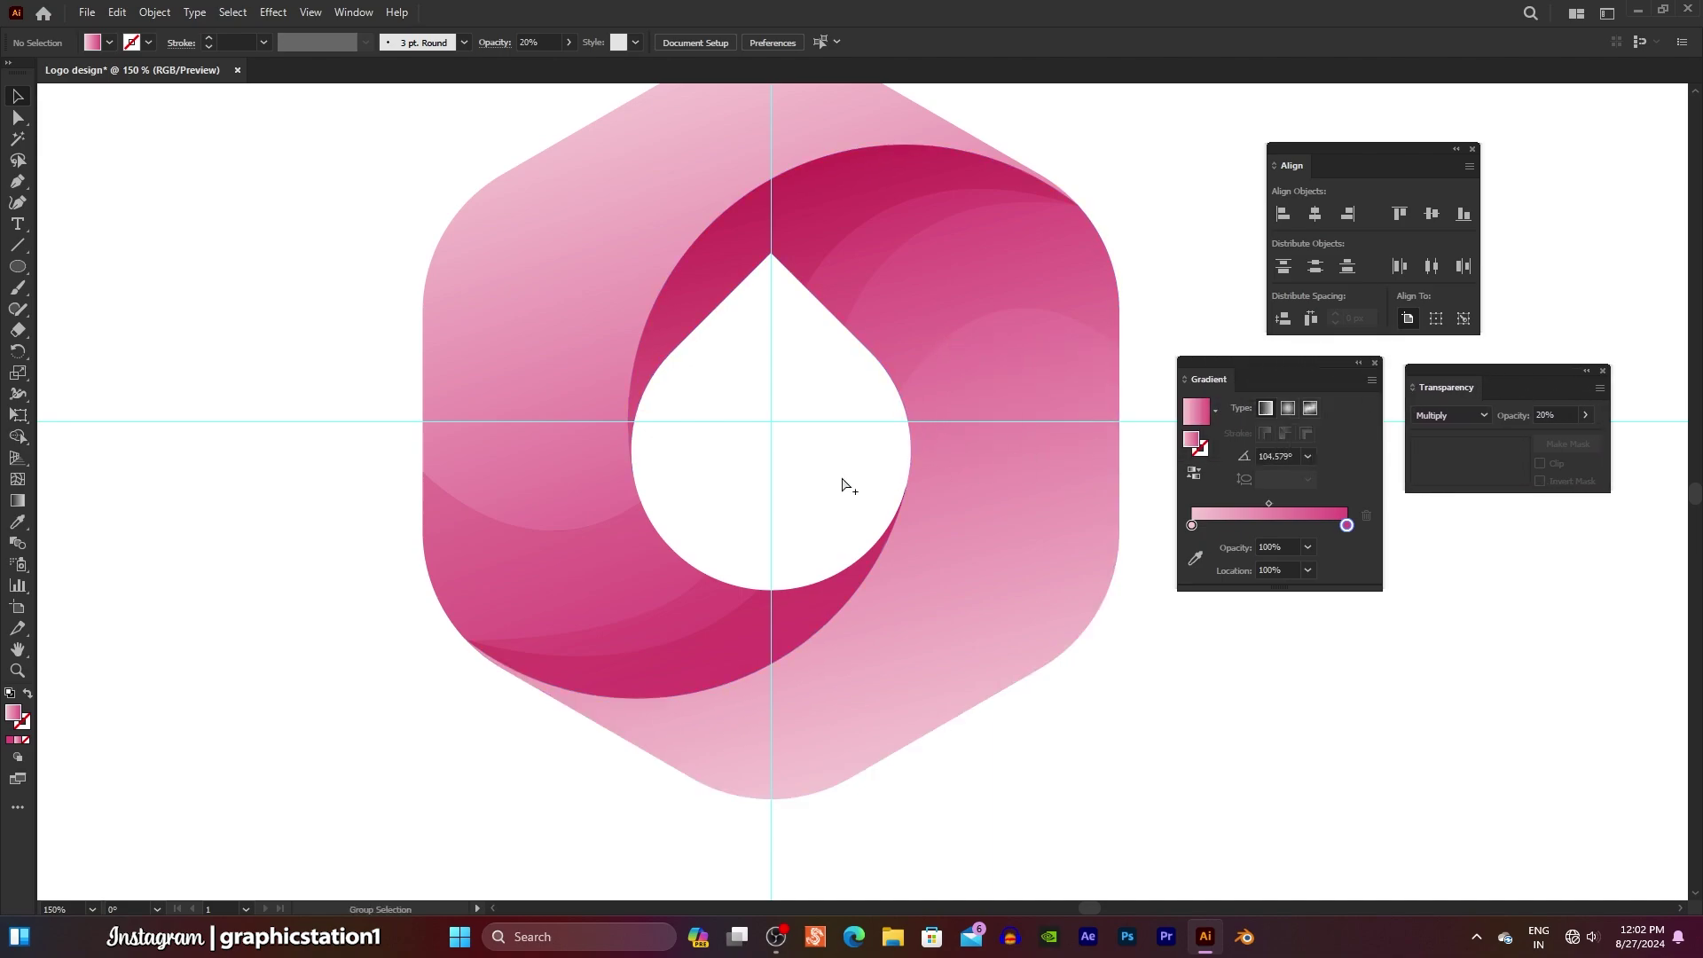
{"action": "key", "text": "ctrl+minus"}
{"action": "left_click_drag", "start_coordinate": [889, 470], "coordinate": [892, 474]}
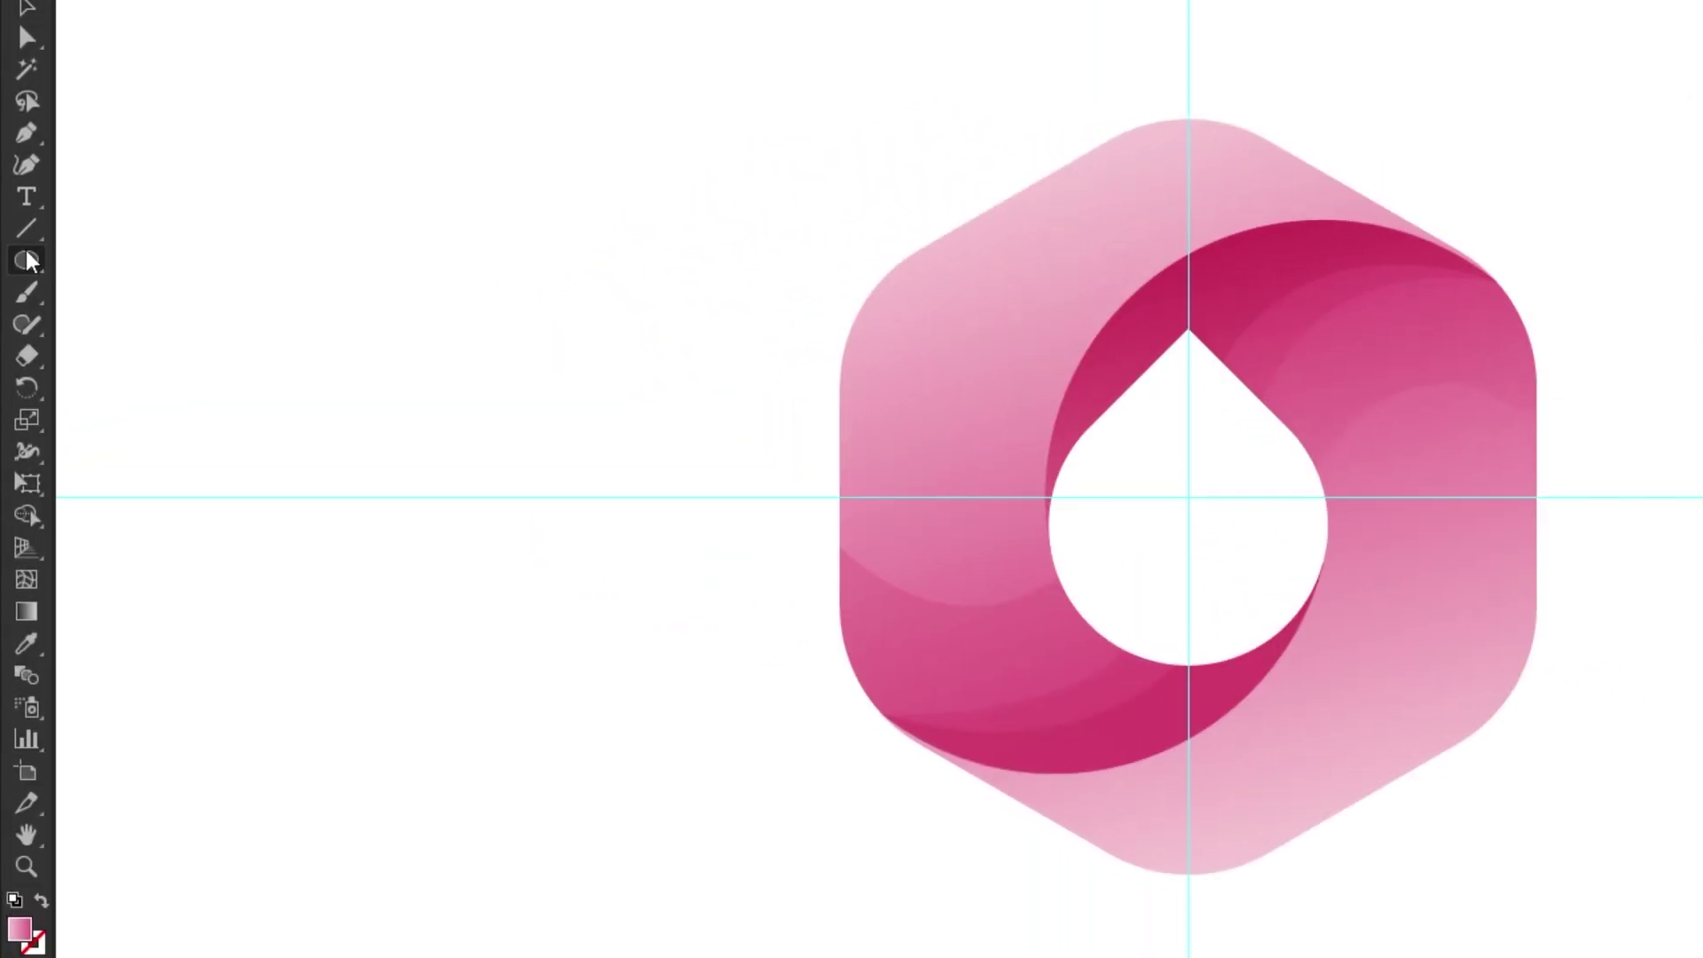
{"action": "mouse_move", "coordinate": [17, 266]}
{"action": "left_mouse_down"}
{"action": "mouse_move", "coordinate": [65, 264]}
{"action": "mouse_move", "coordinate": [139, 331]}
{"action": "left_mouse_up"}
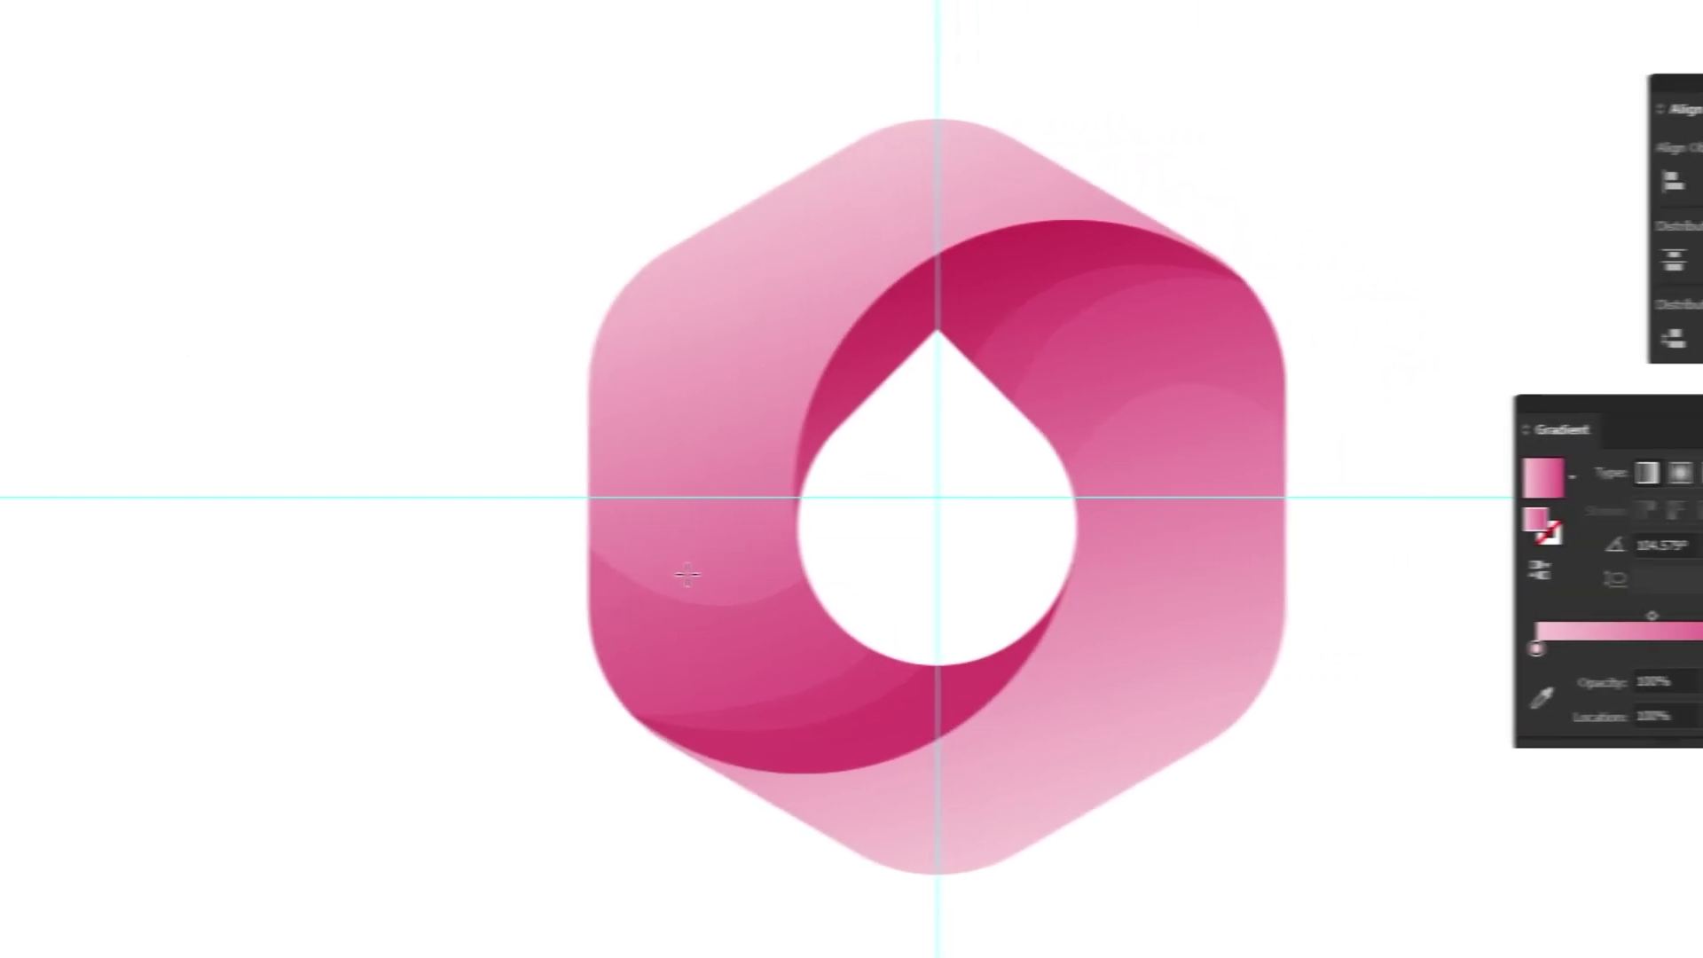
{"action": "left_click_drag", "start_coordinate": [671, 573], "coordinate": [844, 430]}
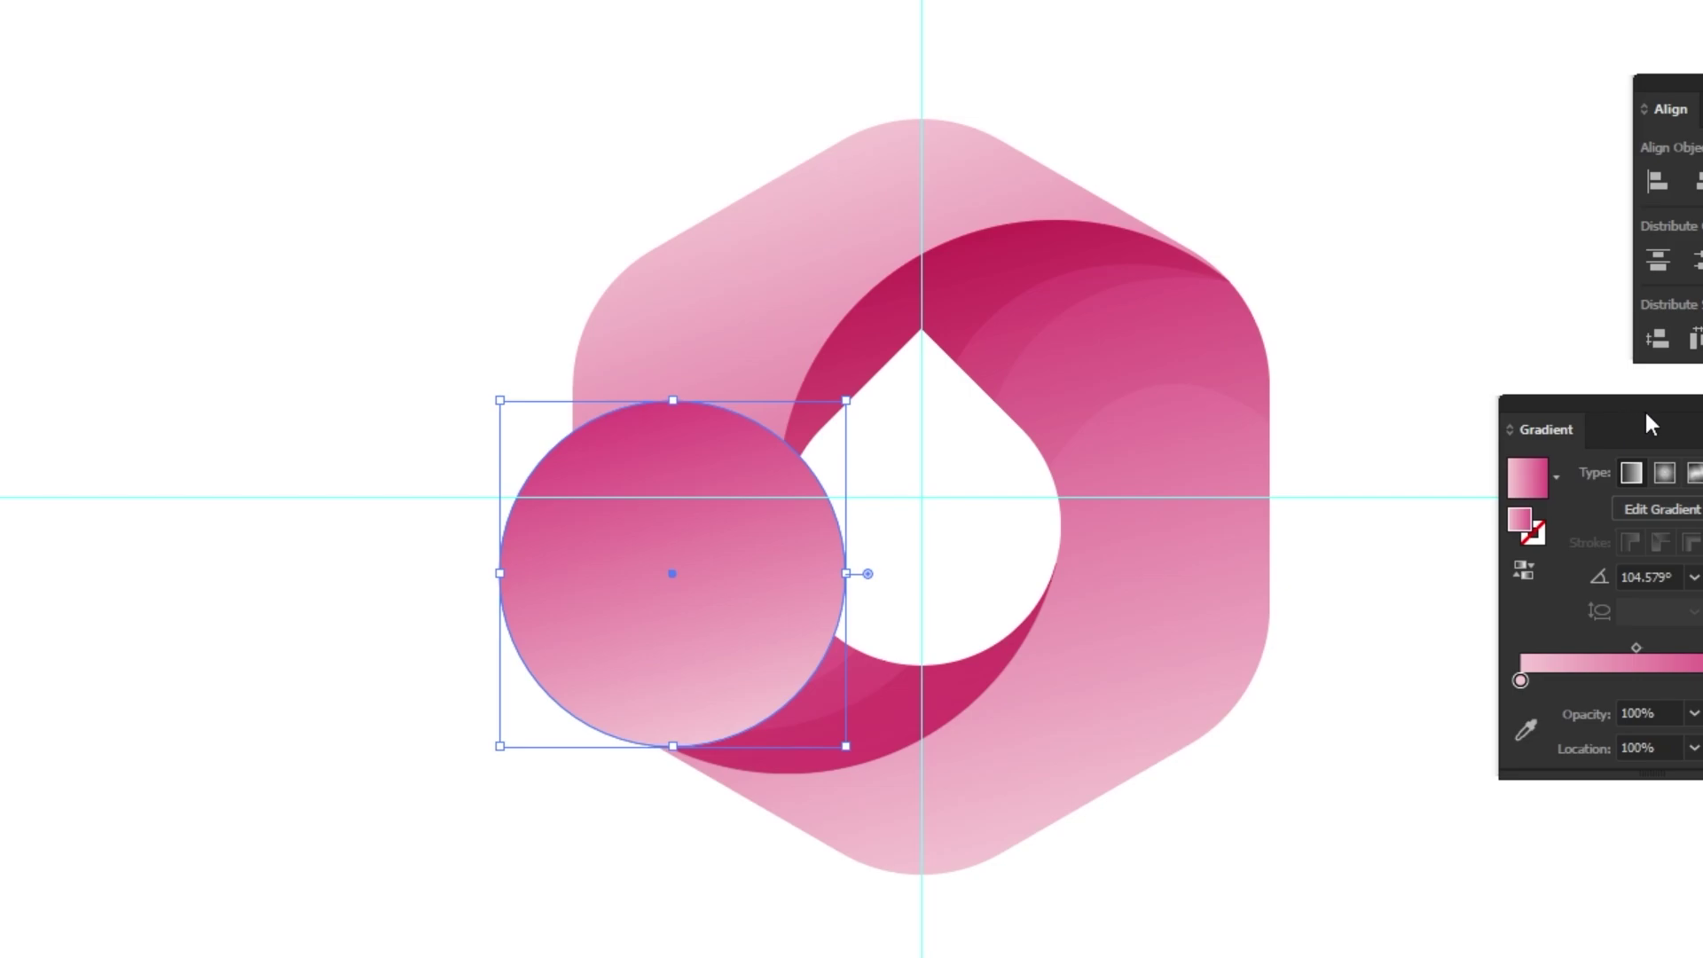
- Fill the circle with a reversed White, Black radial gradient whose outer stop is 0% opacity
{"action": "left_click_drag", "start_coordinate": [1642, 415], "coordinate": [1320, 405]}
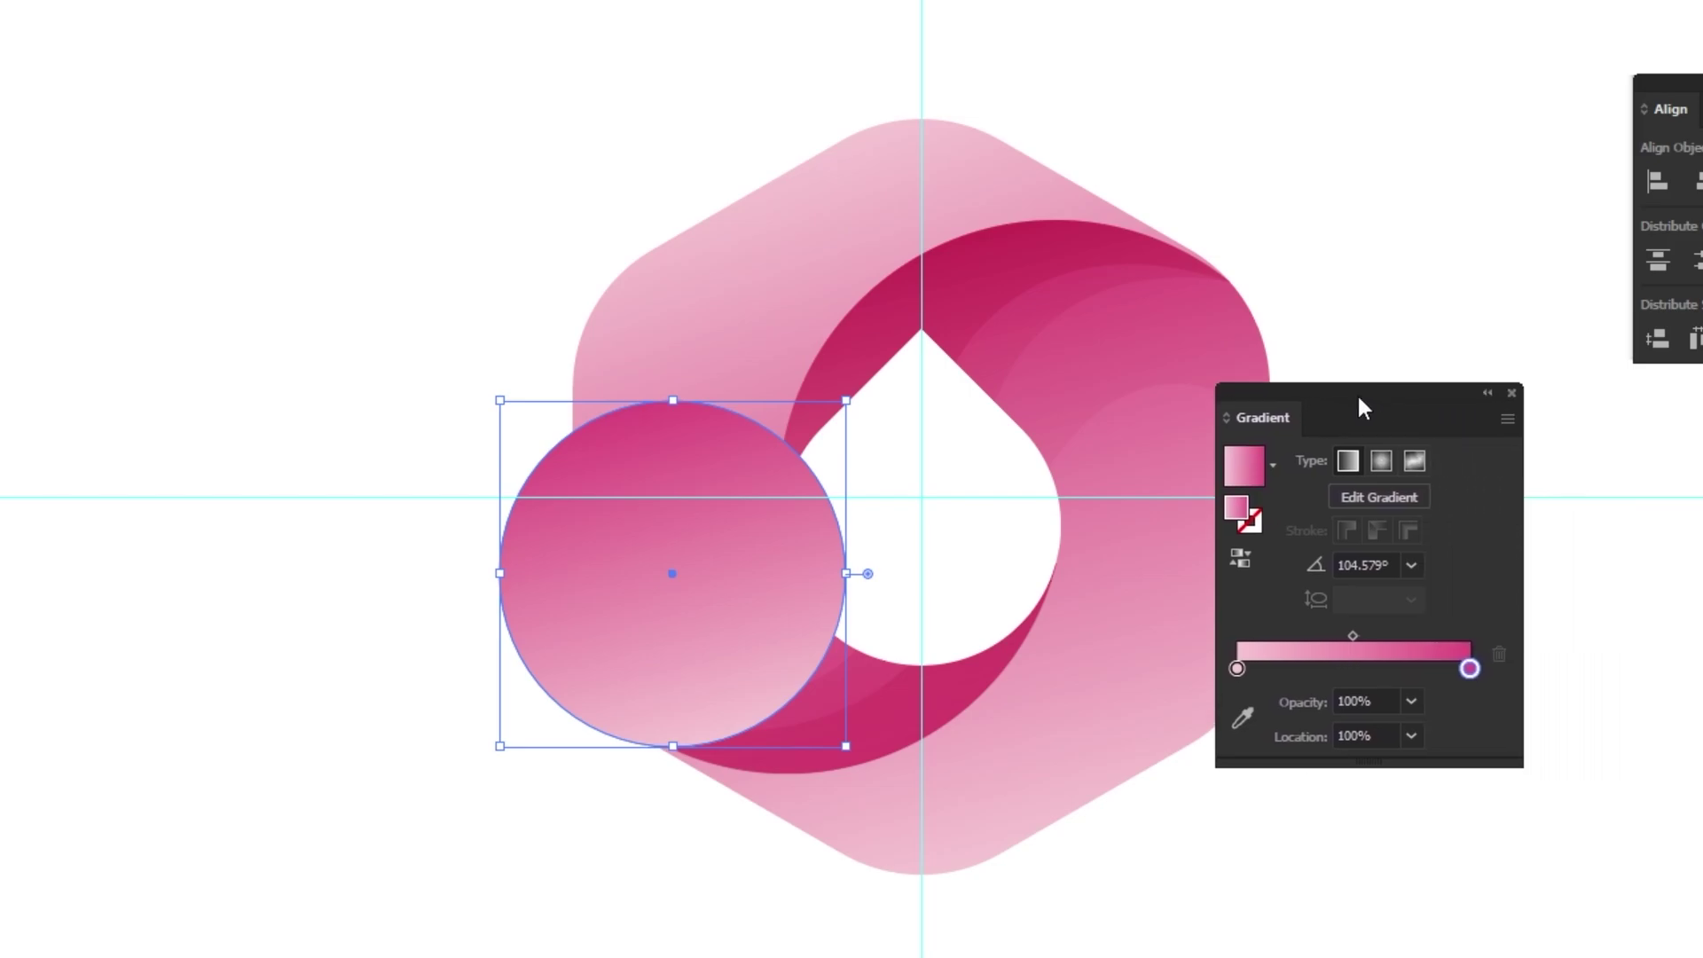
{"action": "left_click", "coordinate": [1256, 468]}
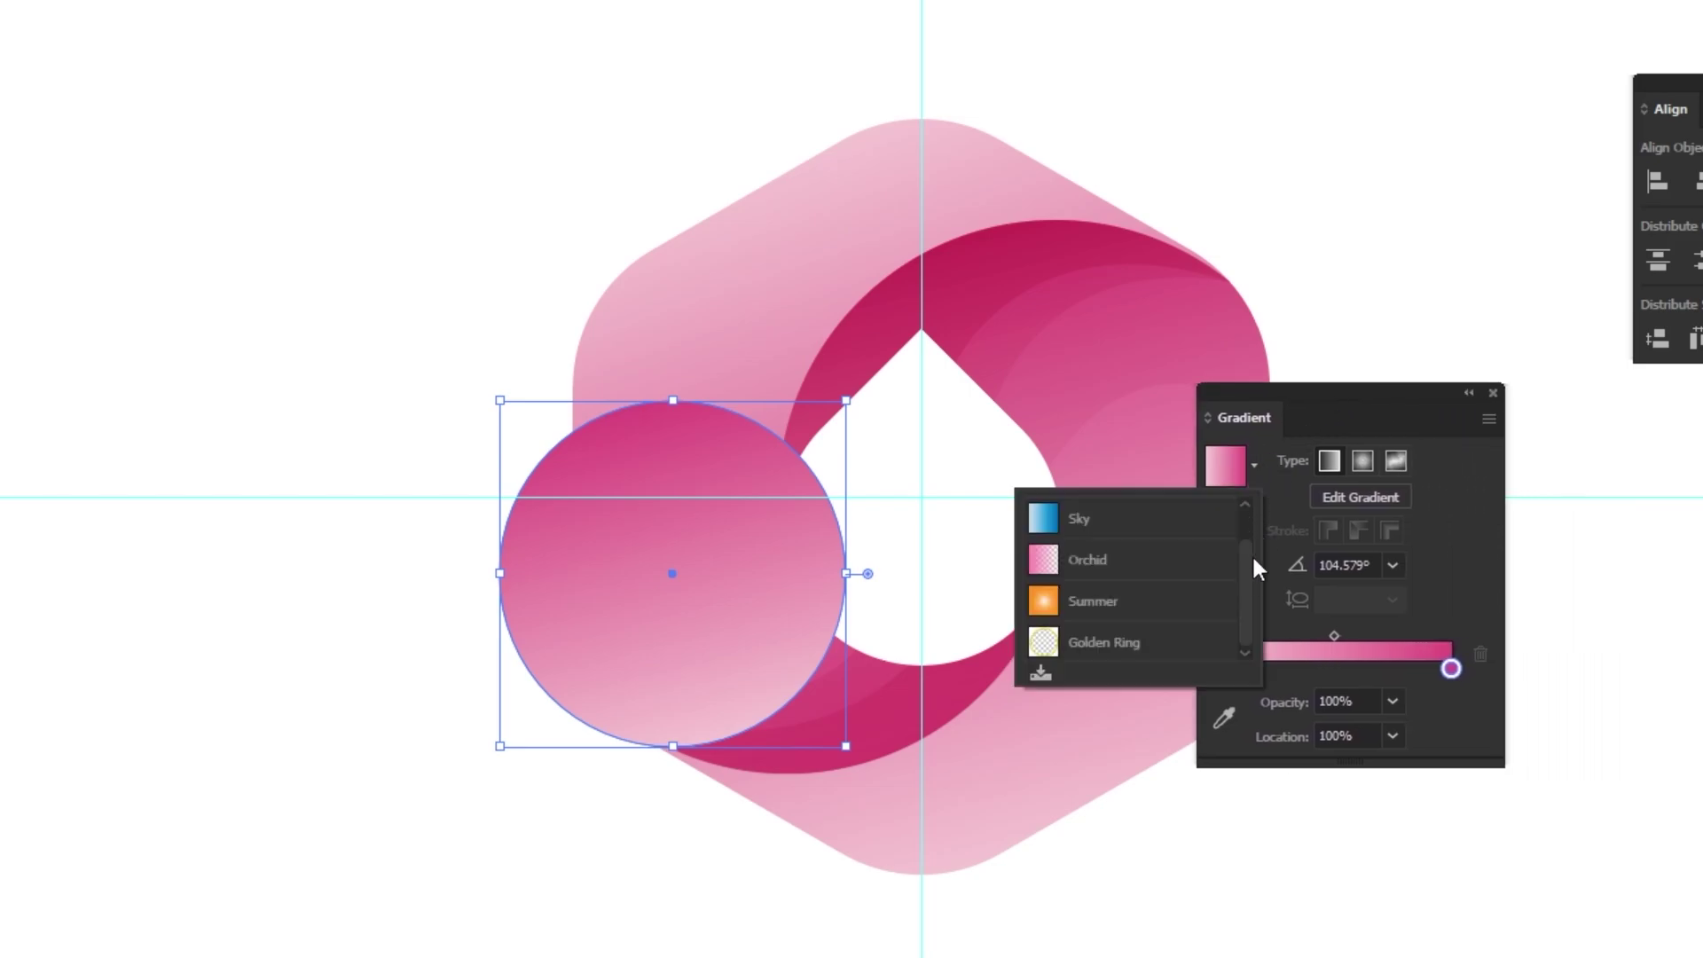
{"action": "scroll", "coordinate": [1249, 559], "scroll_direction": "up", "scroll_amount": 1}
{"action": "left_click", "coordinate": [1188, 524]}
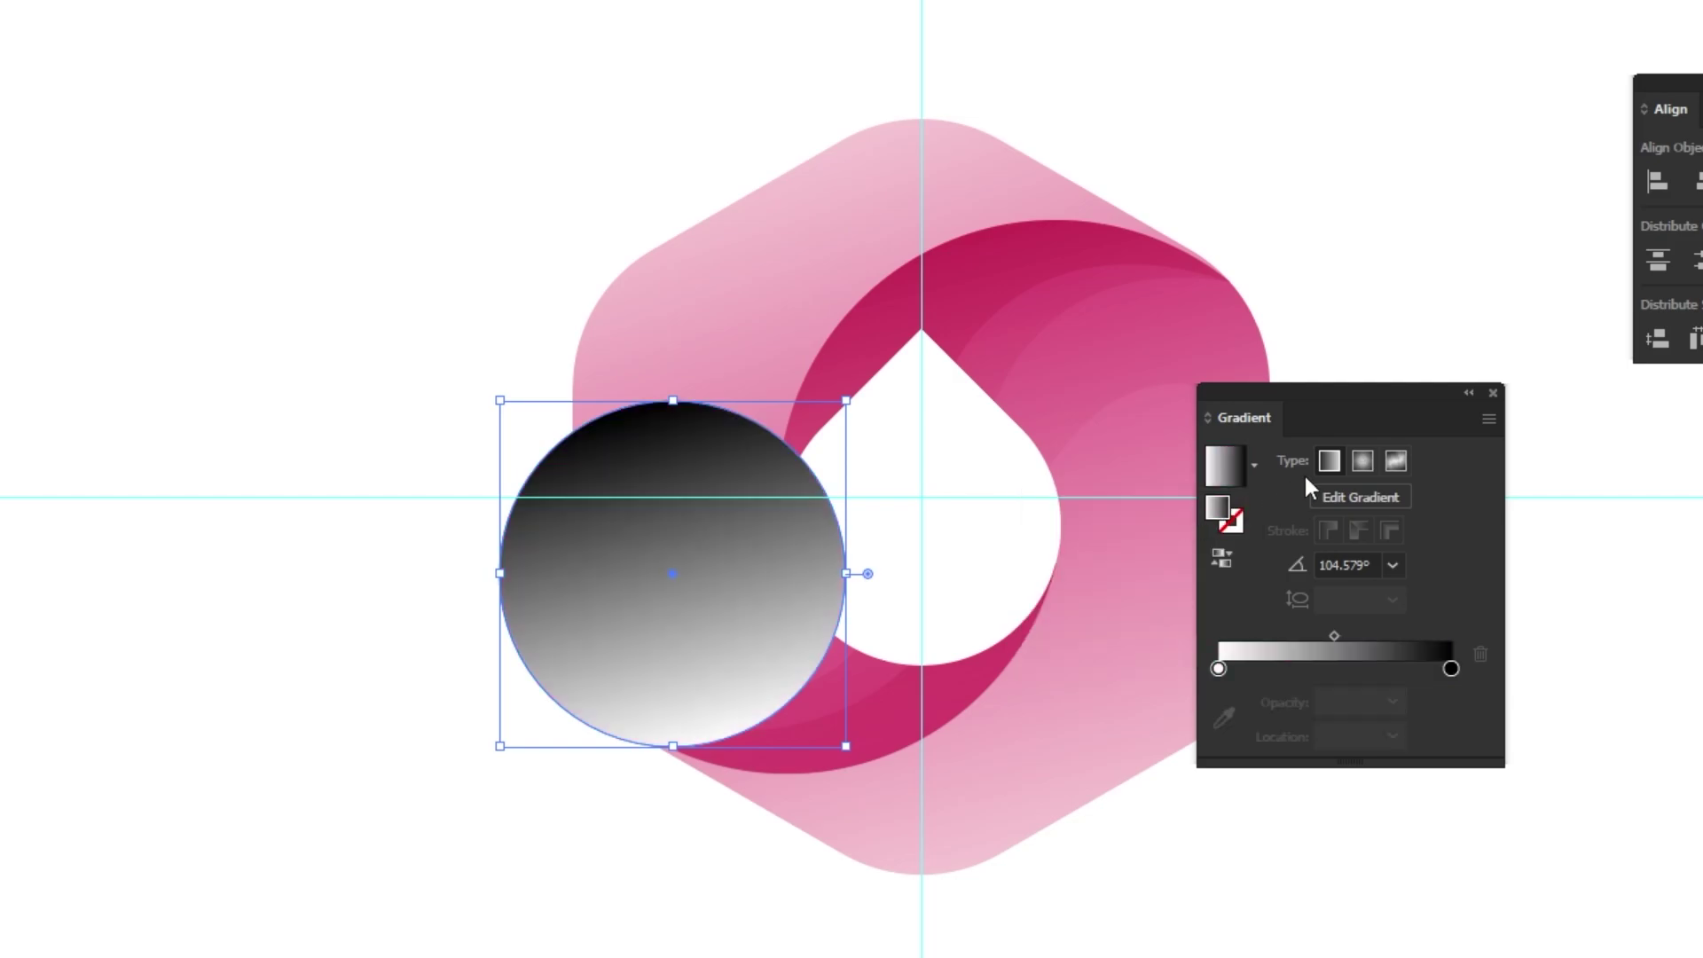
{"action": "left_click", "coordinate": [1370, 455]}
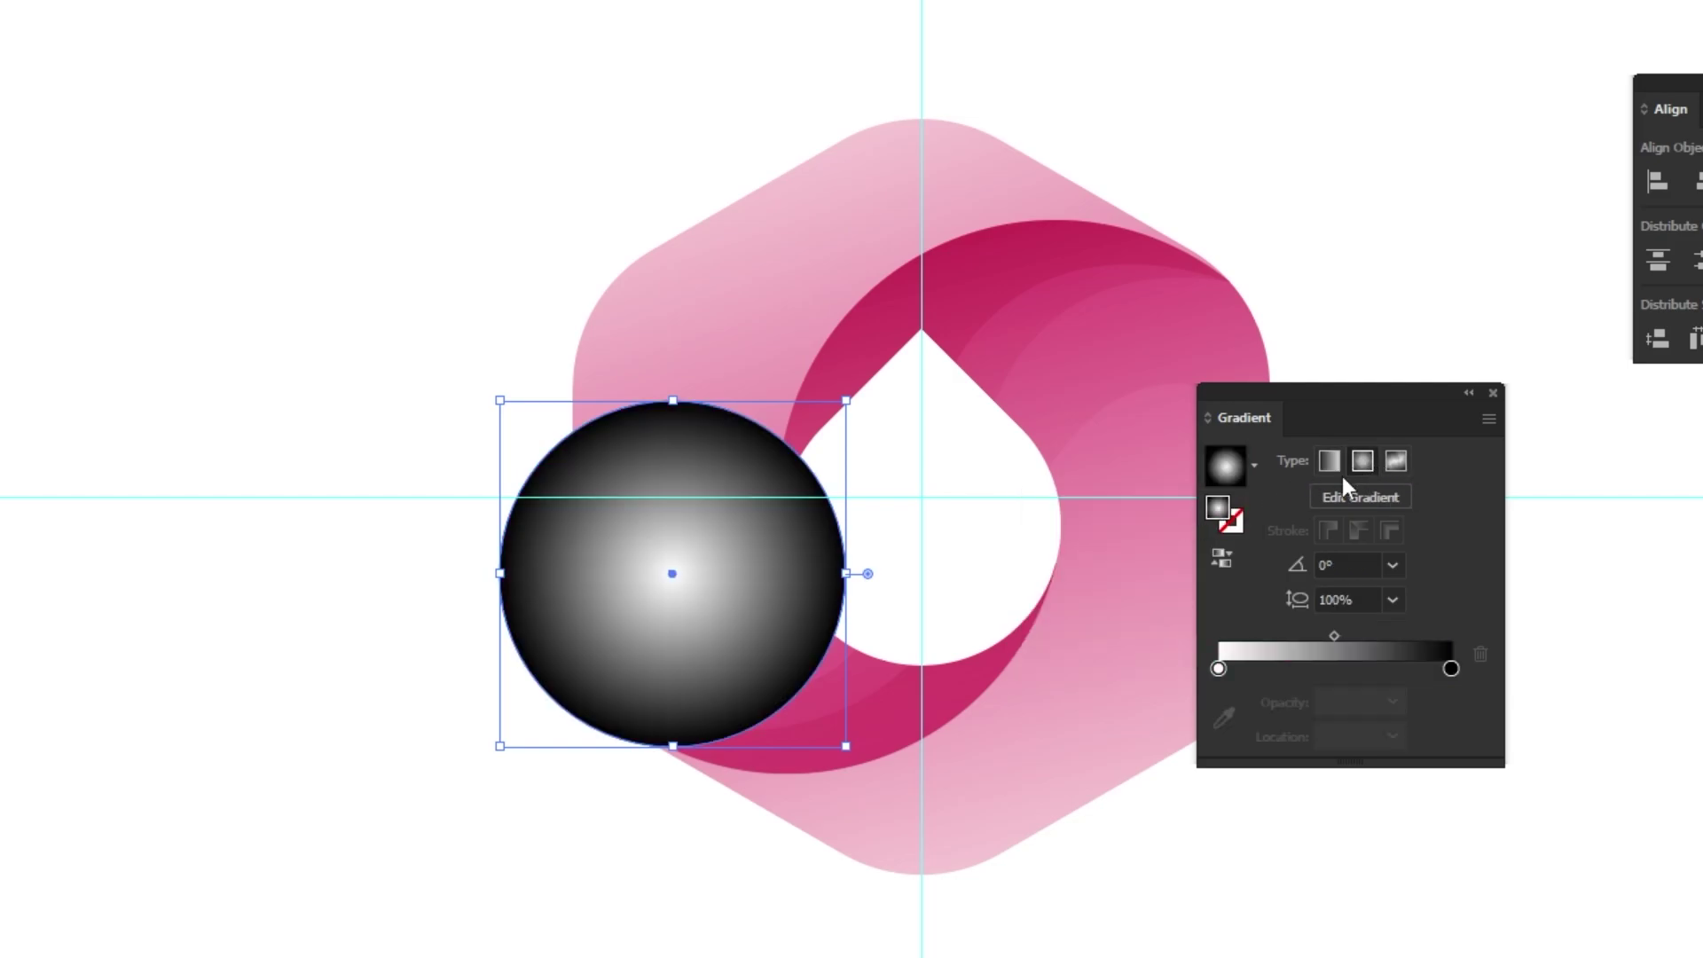
{"action": "left_click", "coordinate": [1223, 557]}
{"action": "left_click", "coordinate": [1451, 668]}
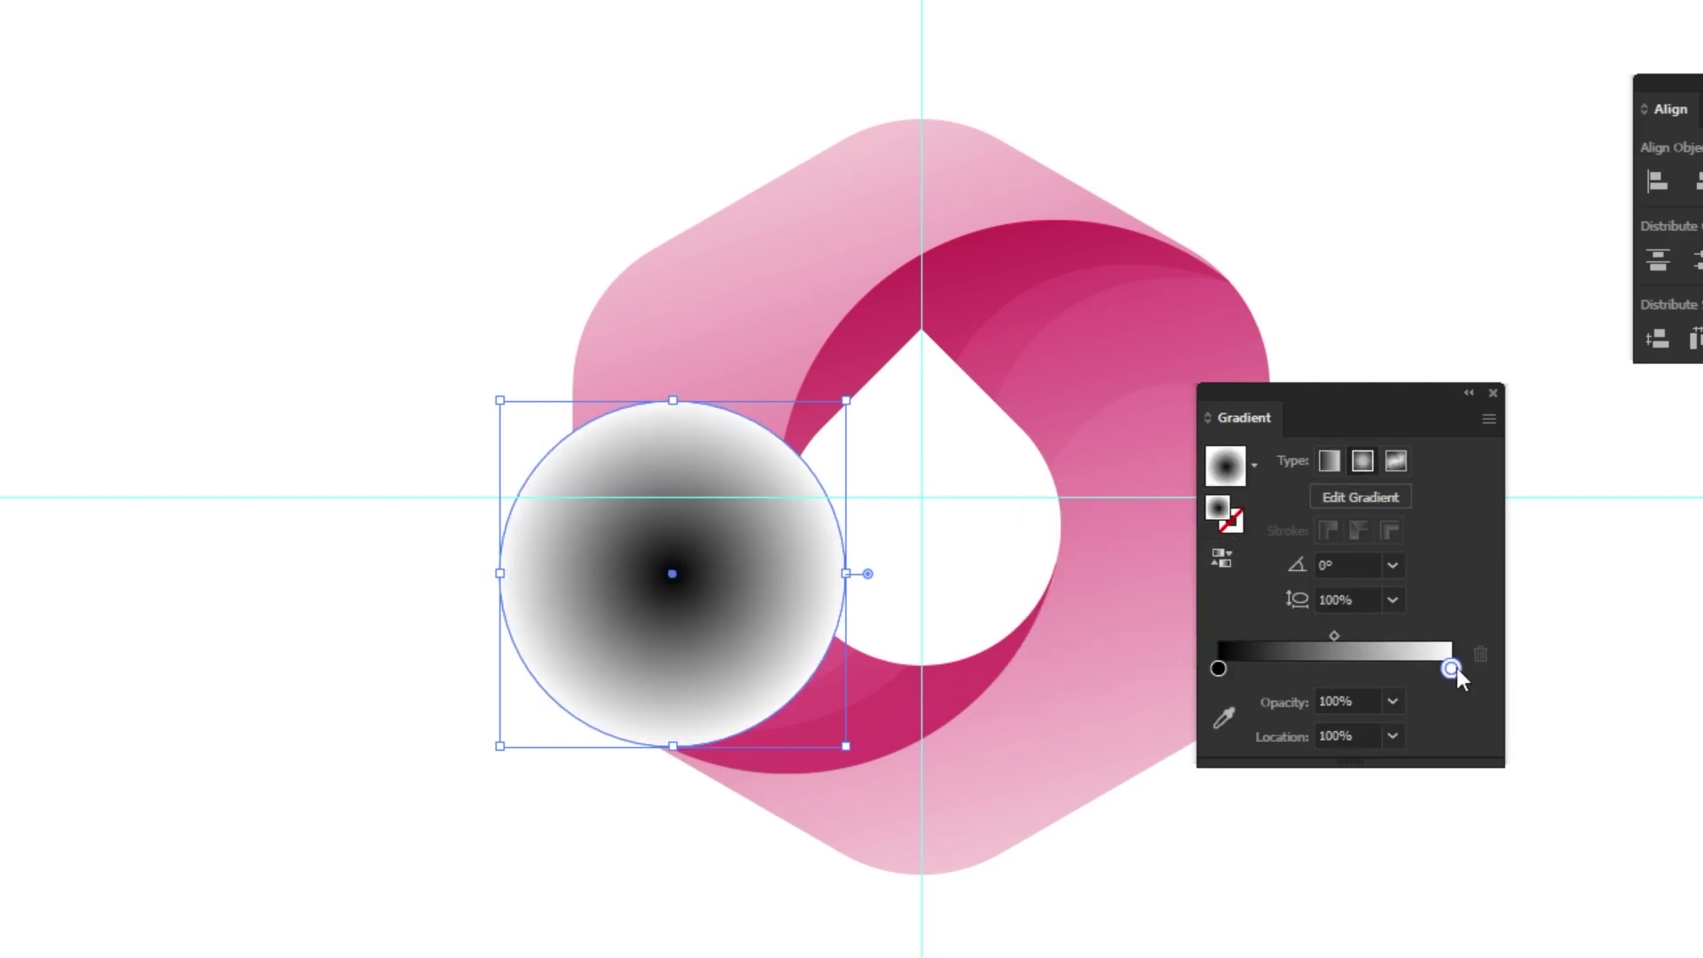
{"action": "left_click", "coordinate": [1392, 701]}
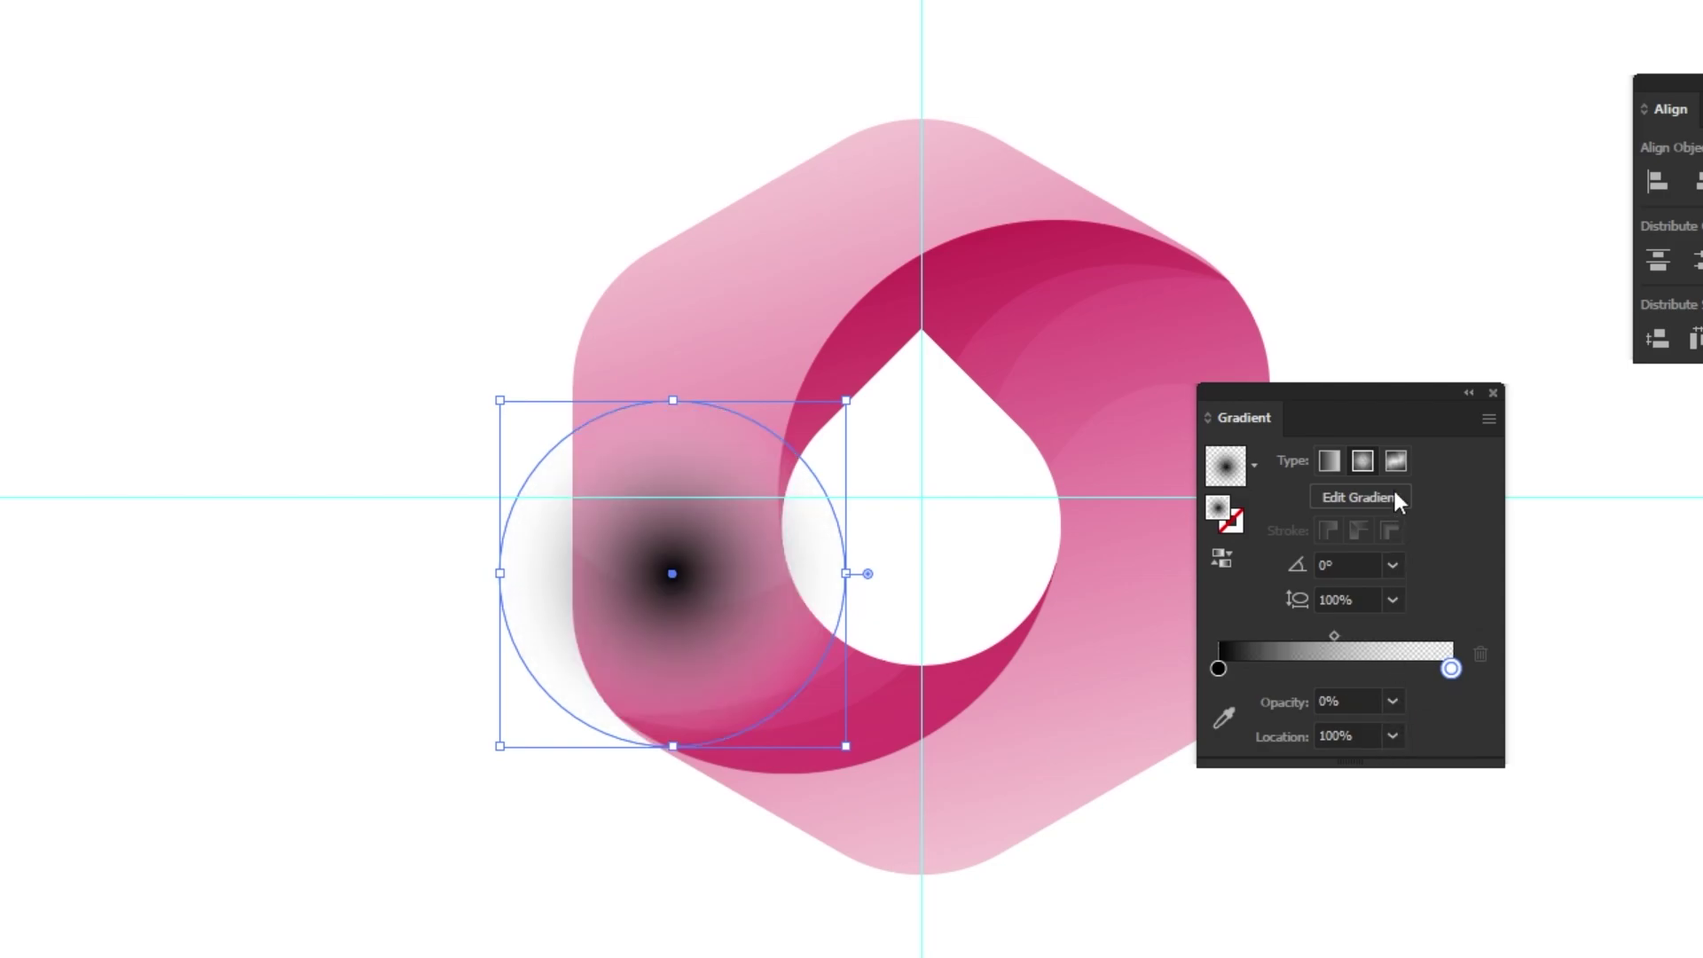
{"action": "left_click_drag", "start_coordinate": [1392, 415], "coordinate": [1526, 563]}
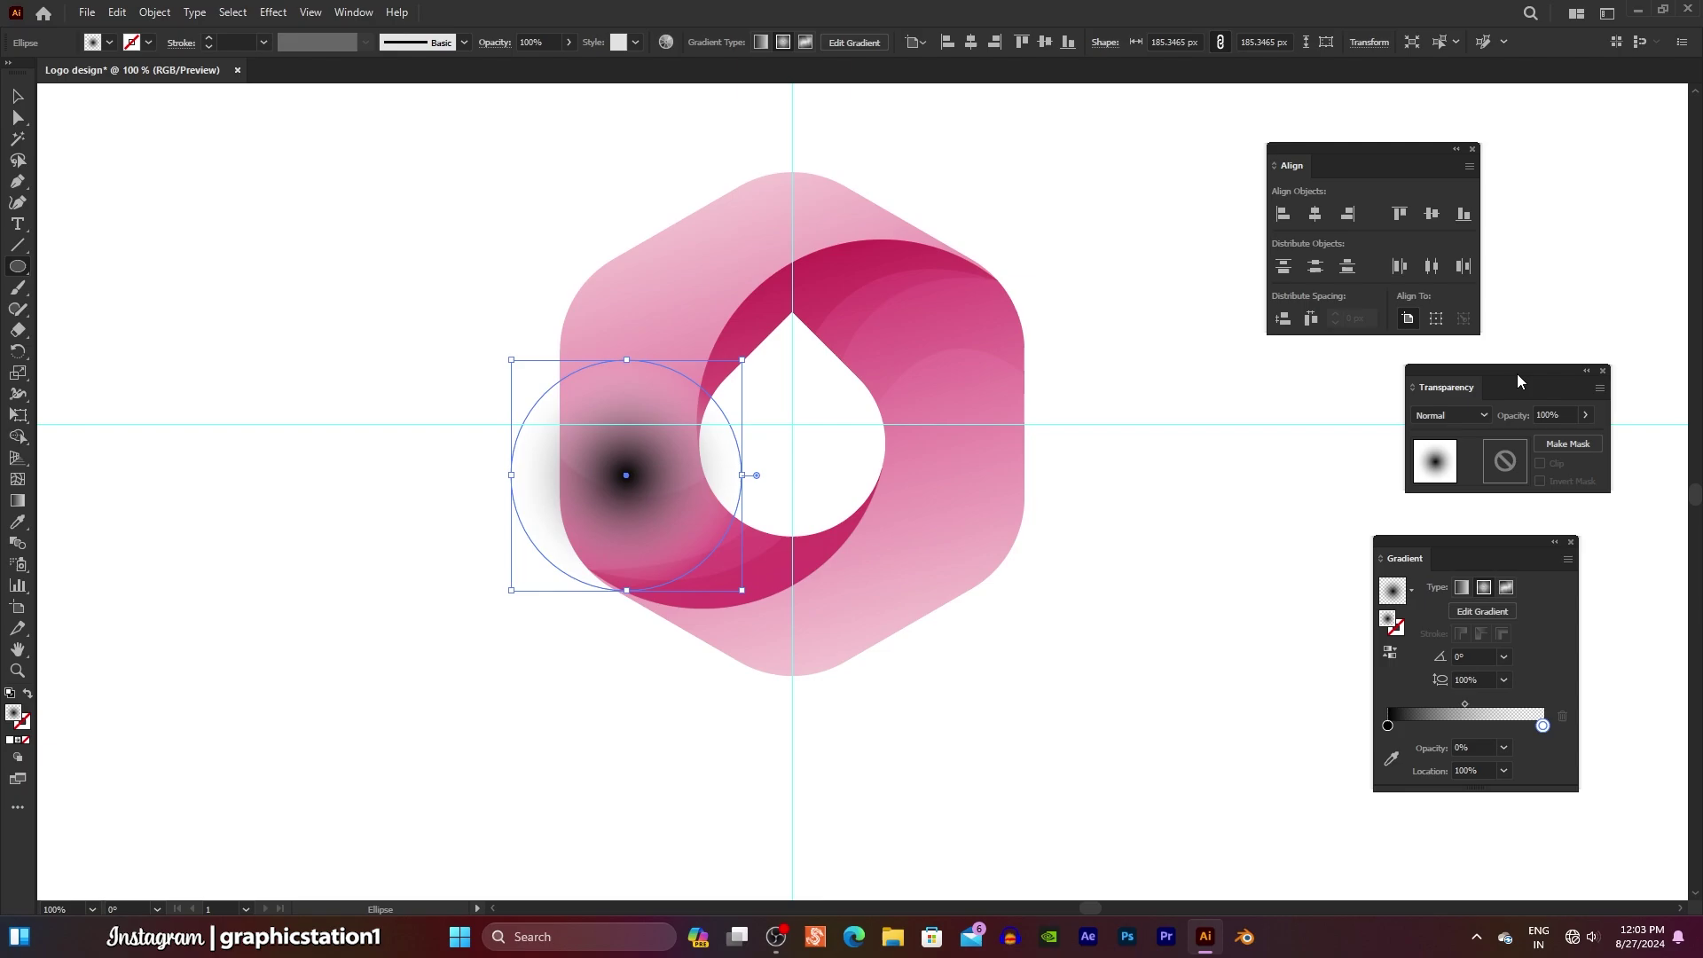
- Set the soft gradient circle's blend mode to Multiply
{"action": "left_click_drag", "start_coordinate": [1517, 382], "coordinate": [1157, 387]}
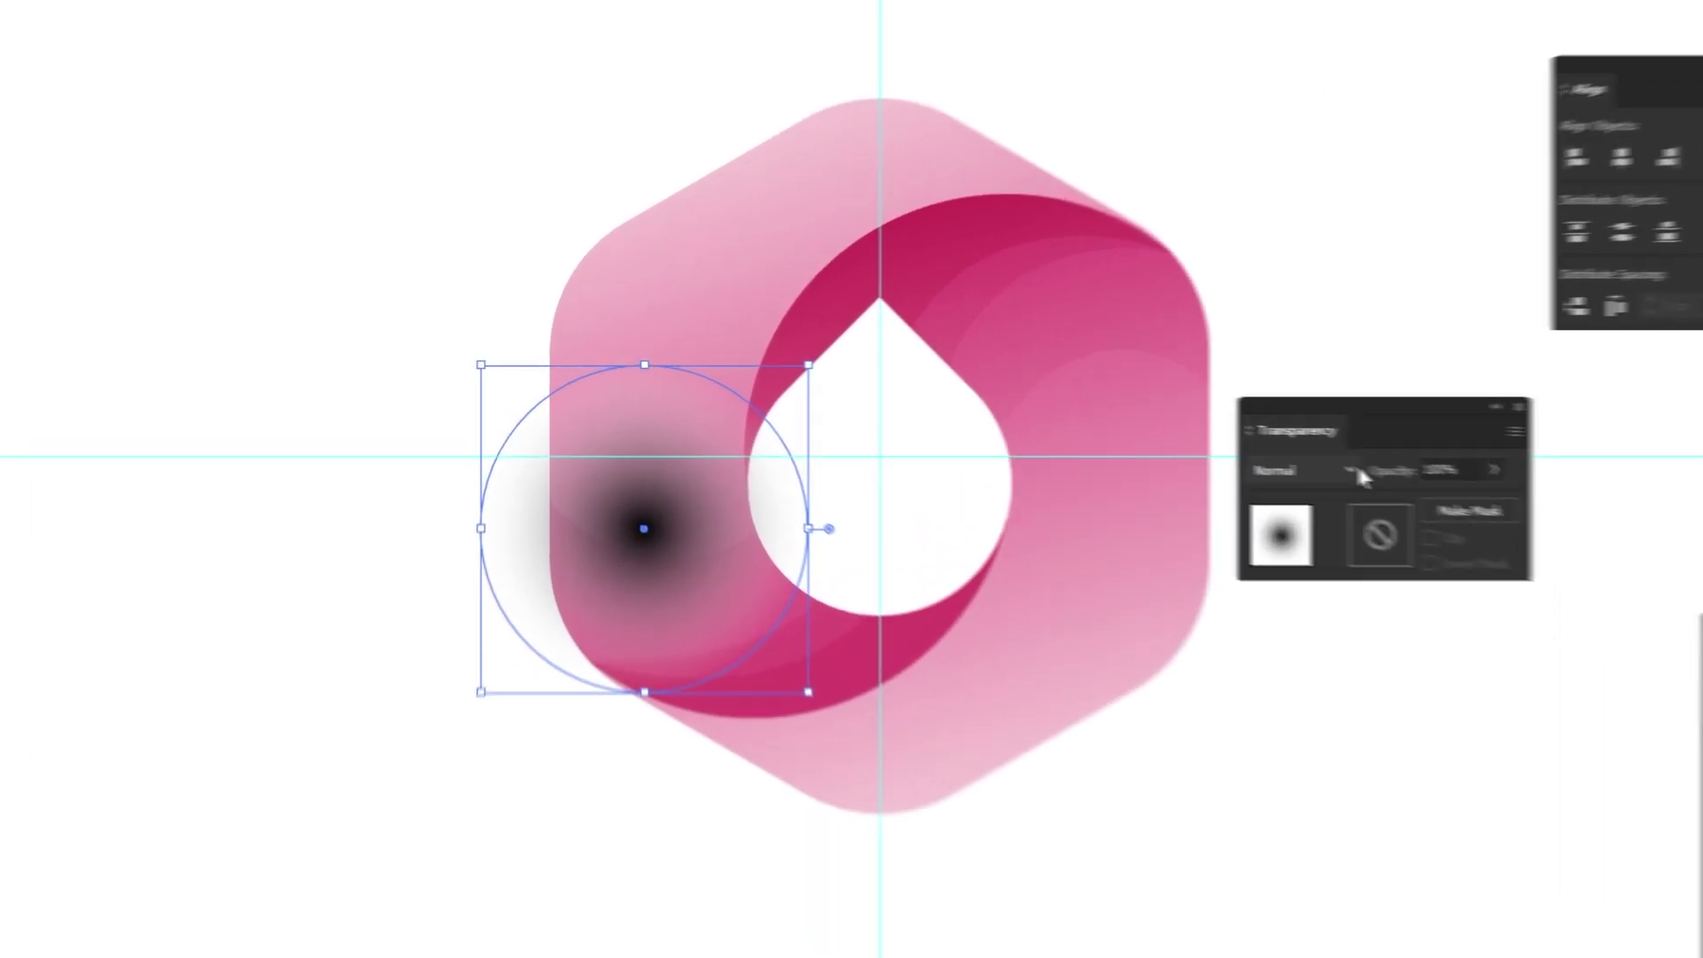
{"action": "left_click", "coordinate": [1362, 475]}
{"action": "left_click", "coordinate": [1382, 572]}
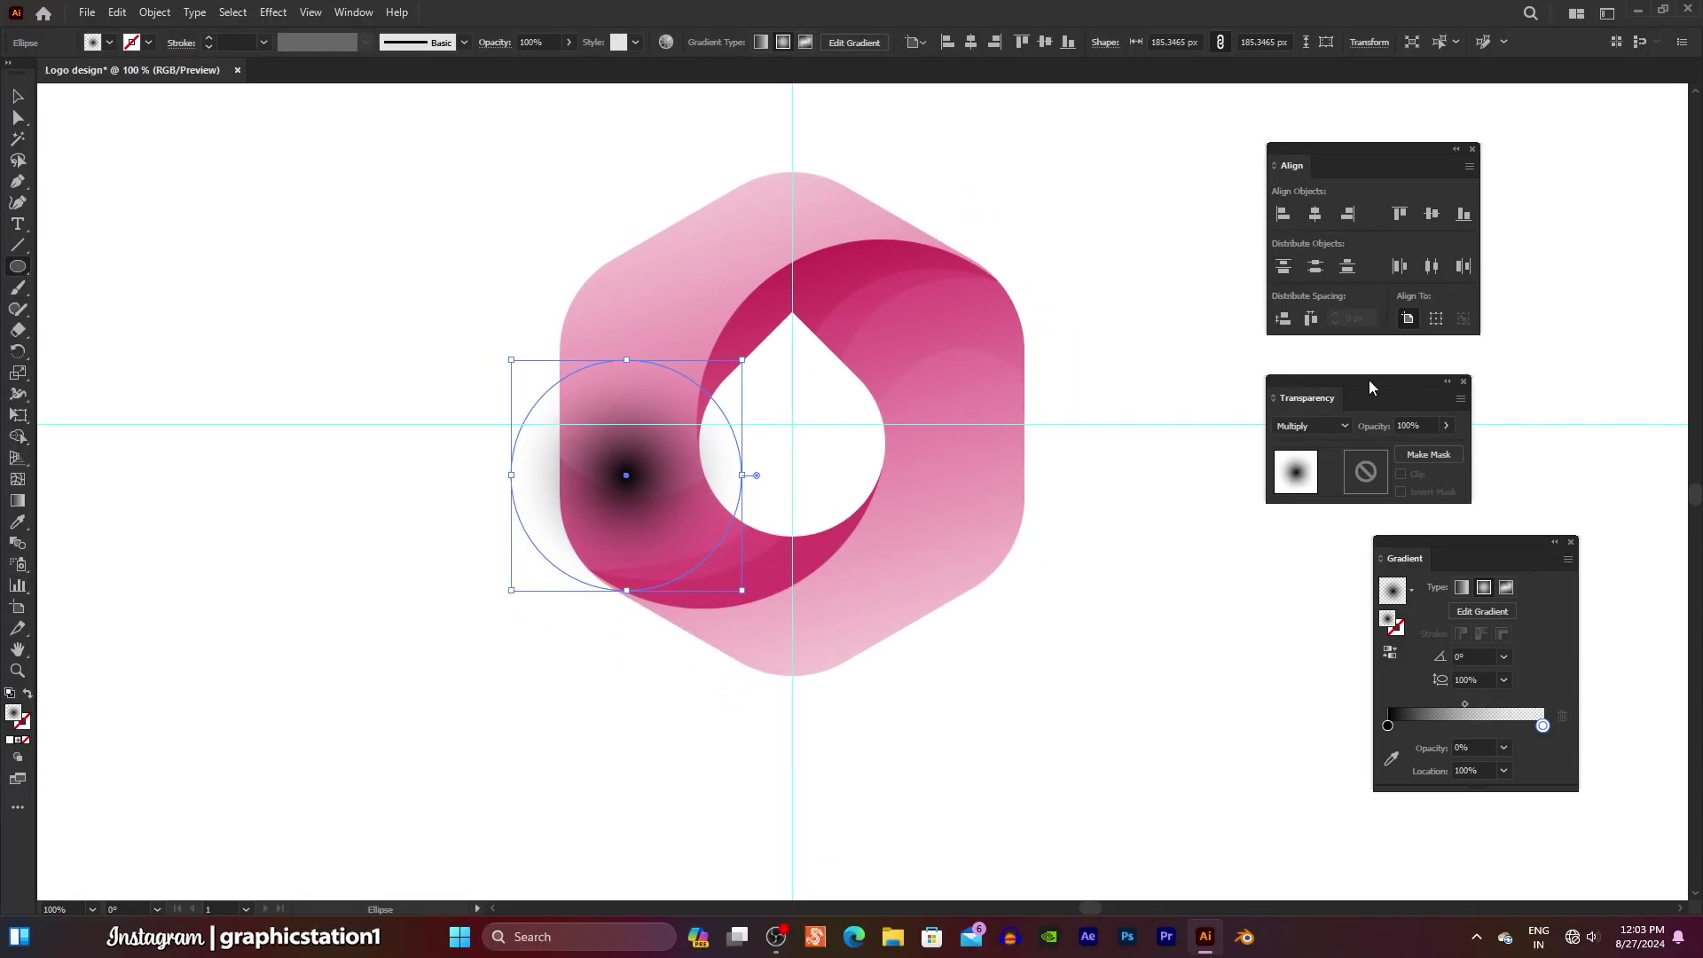
{"action": "left_click", "coordinate": [18, 98]}
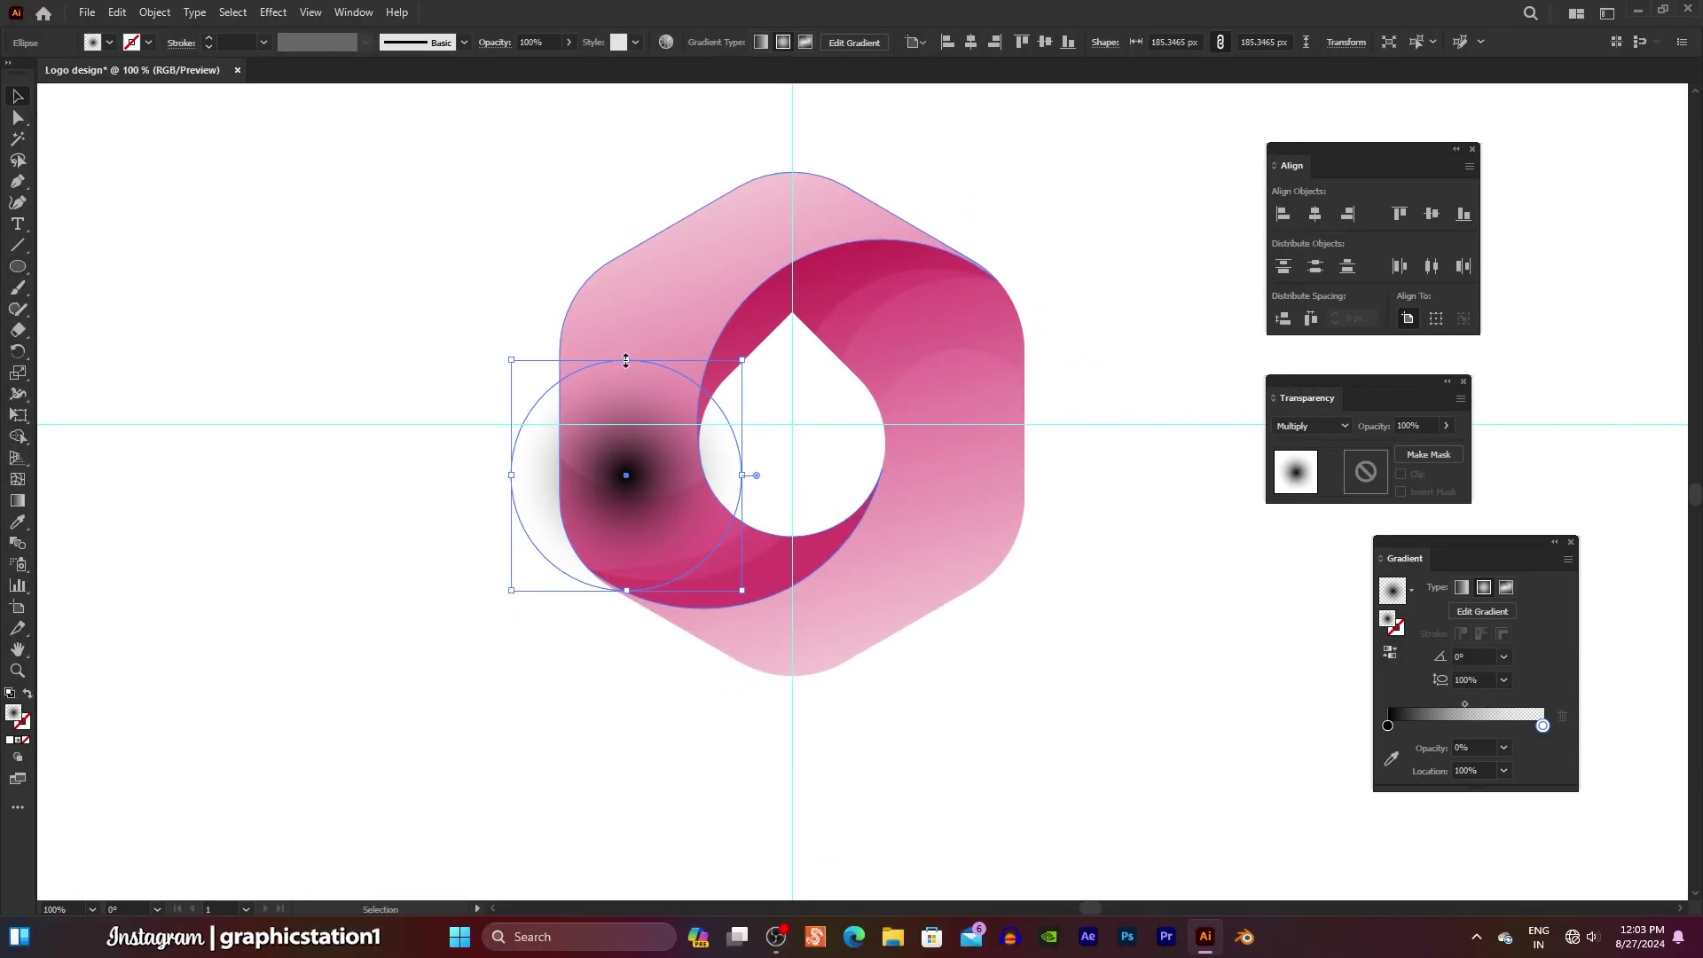
- Squash the gradient circle into a flat ellipse, send it to back, and nudge it up
{"action": "mouse_move", "coordinate": [627, 360]}
{"action": "left_mouse_down"}
{"action": "mouse_move", "coordinate": [639, 570]}
{"action": "mouse_move", "coordinate": [795, 681]}
{"action": "left_mouse_up"}
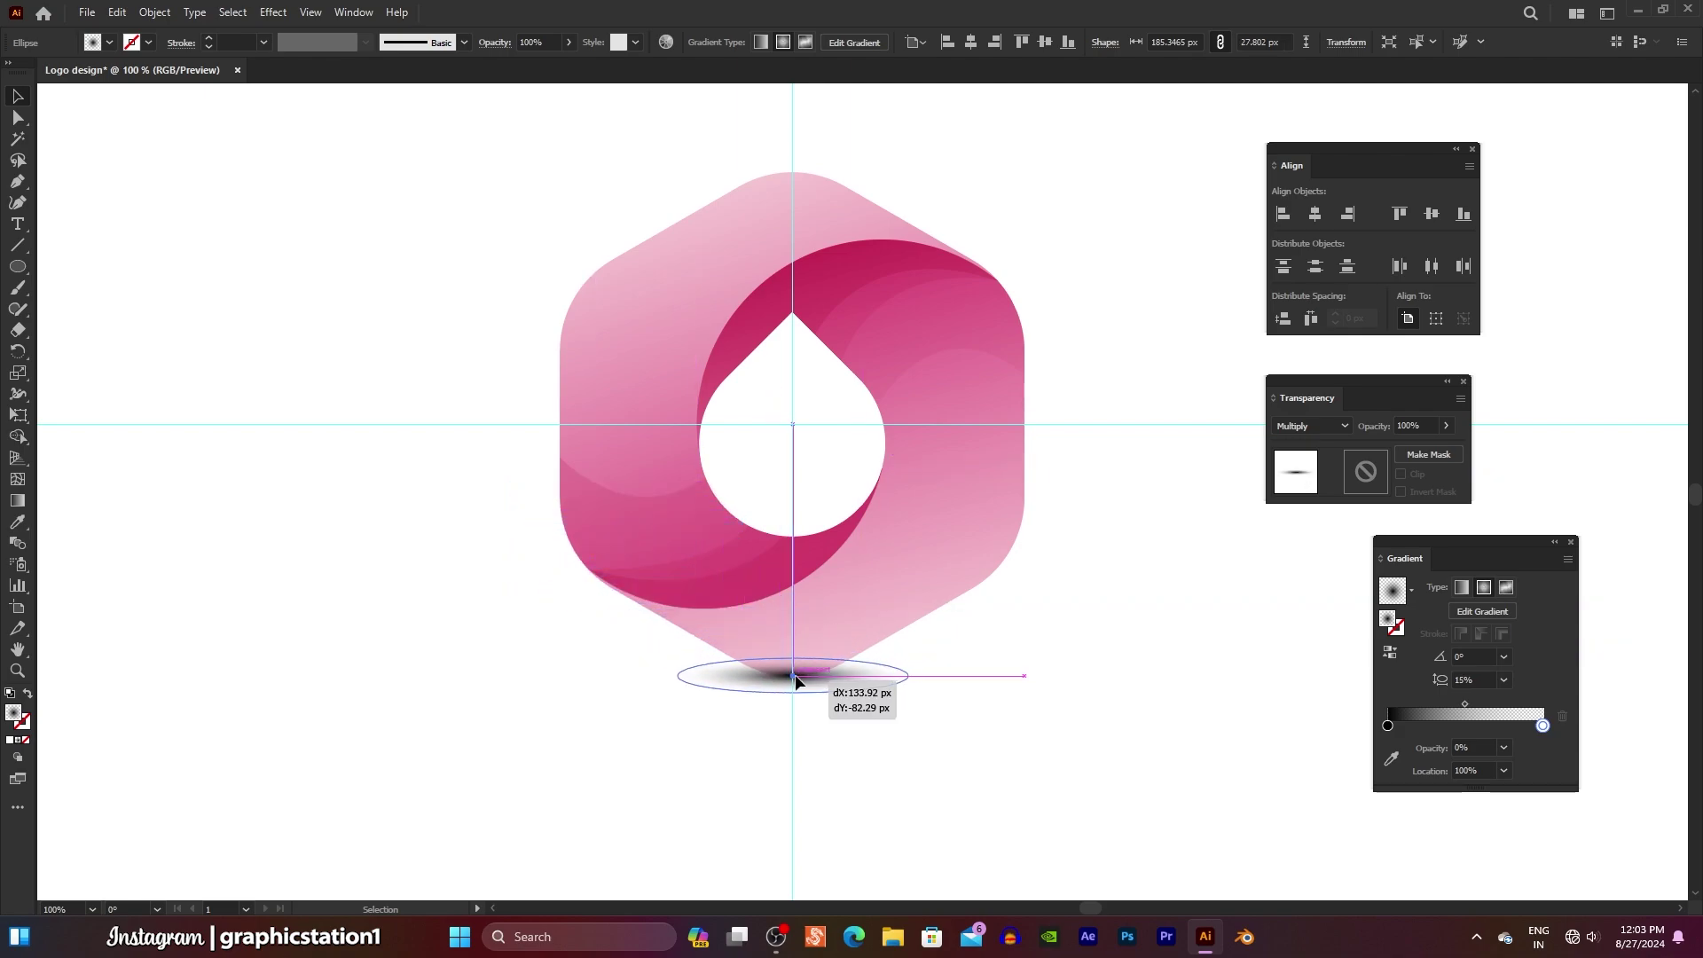
{"action": "right_click", "coordinate": [795, 679]}
{"action": "mouse_move", "coordinate": [848, 585]}
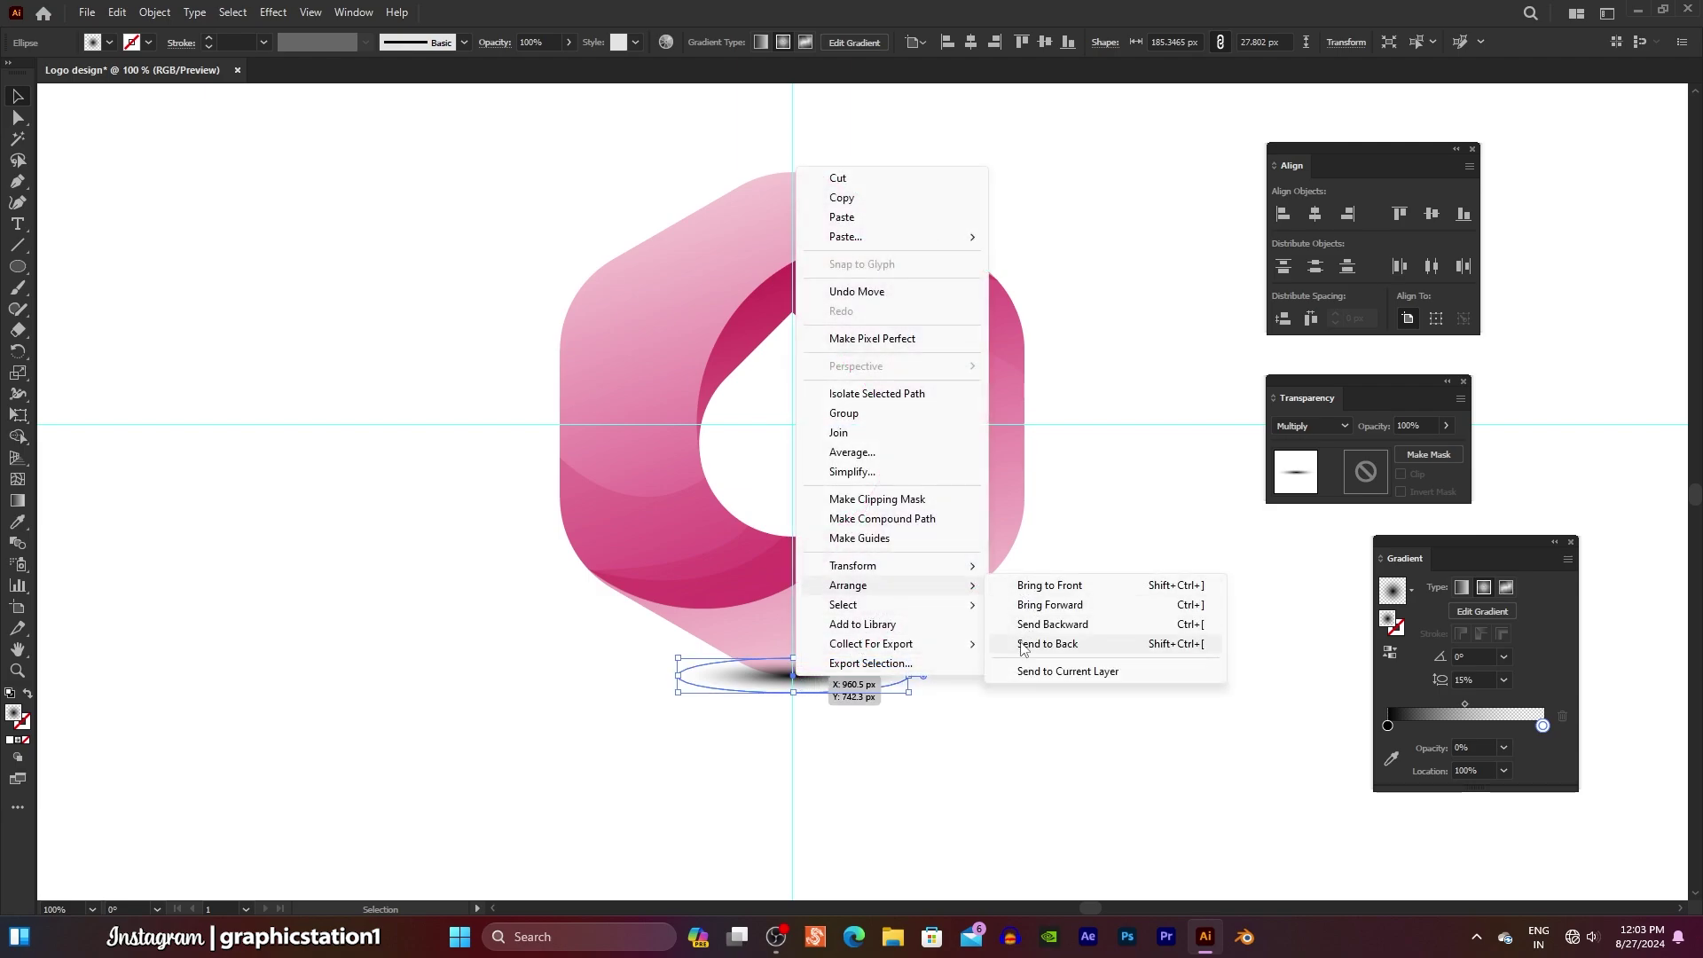
{"action": "left_click", "coordinate": [1020, 644]}
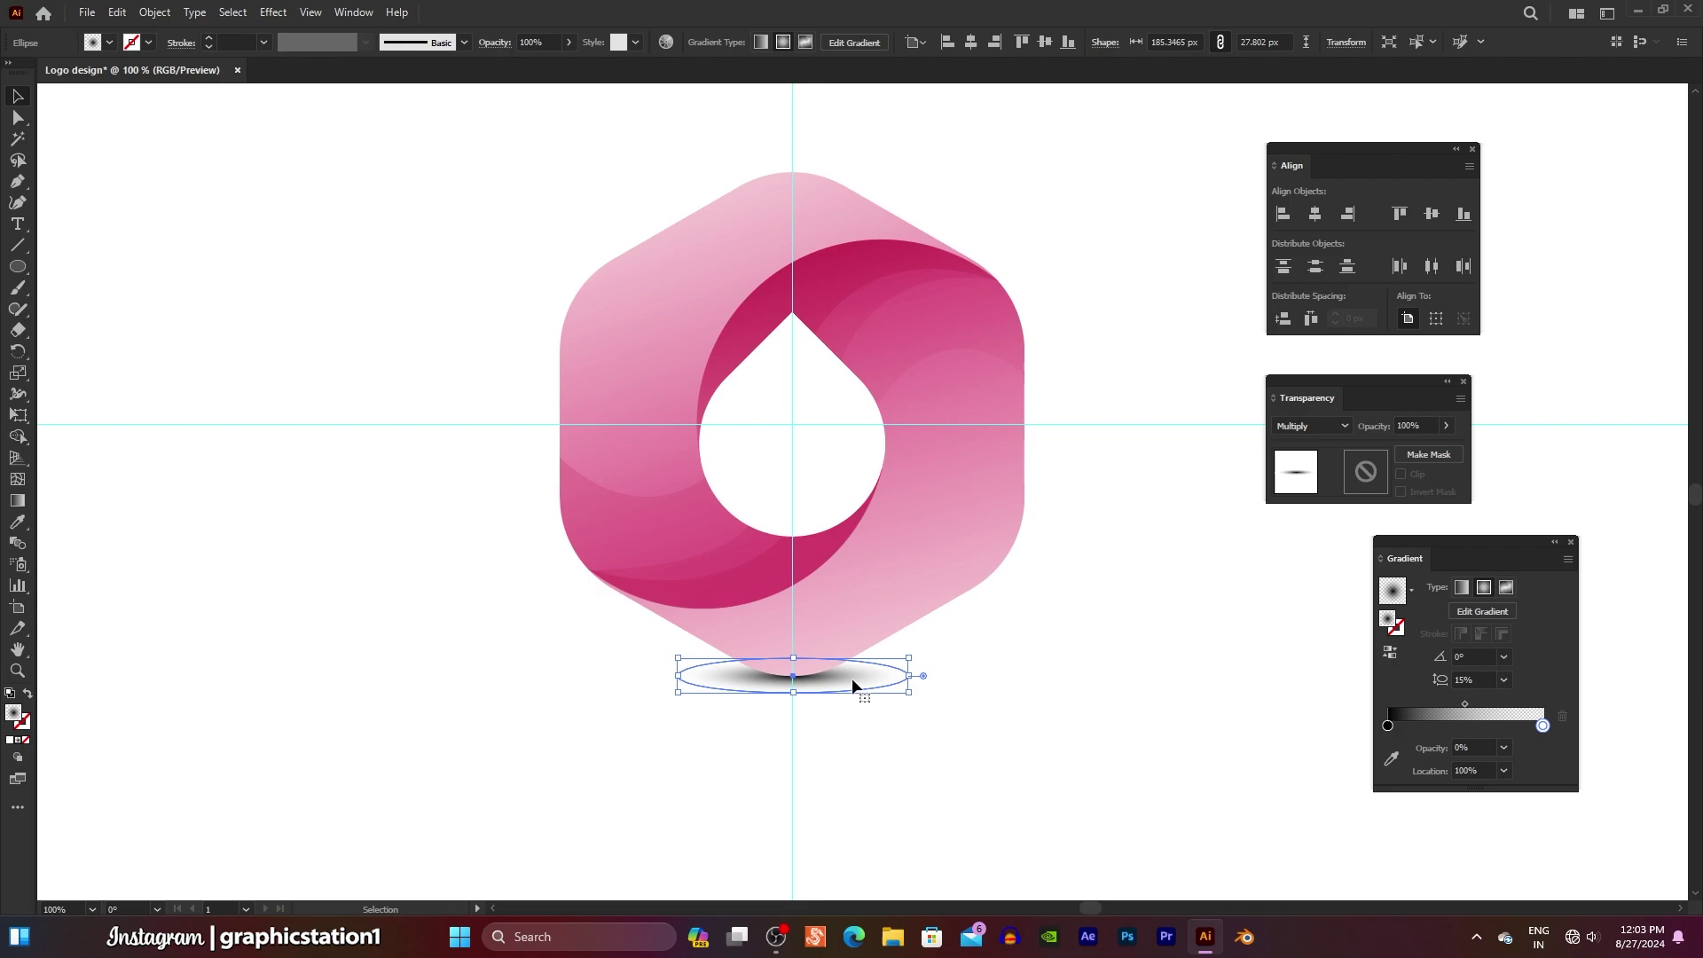
{"action": "key", "text": "Up"}
{"action": "key", "text": "Up"}
{"action": "key", "text": "Up"}
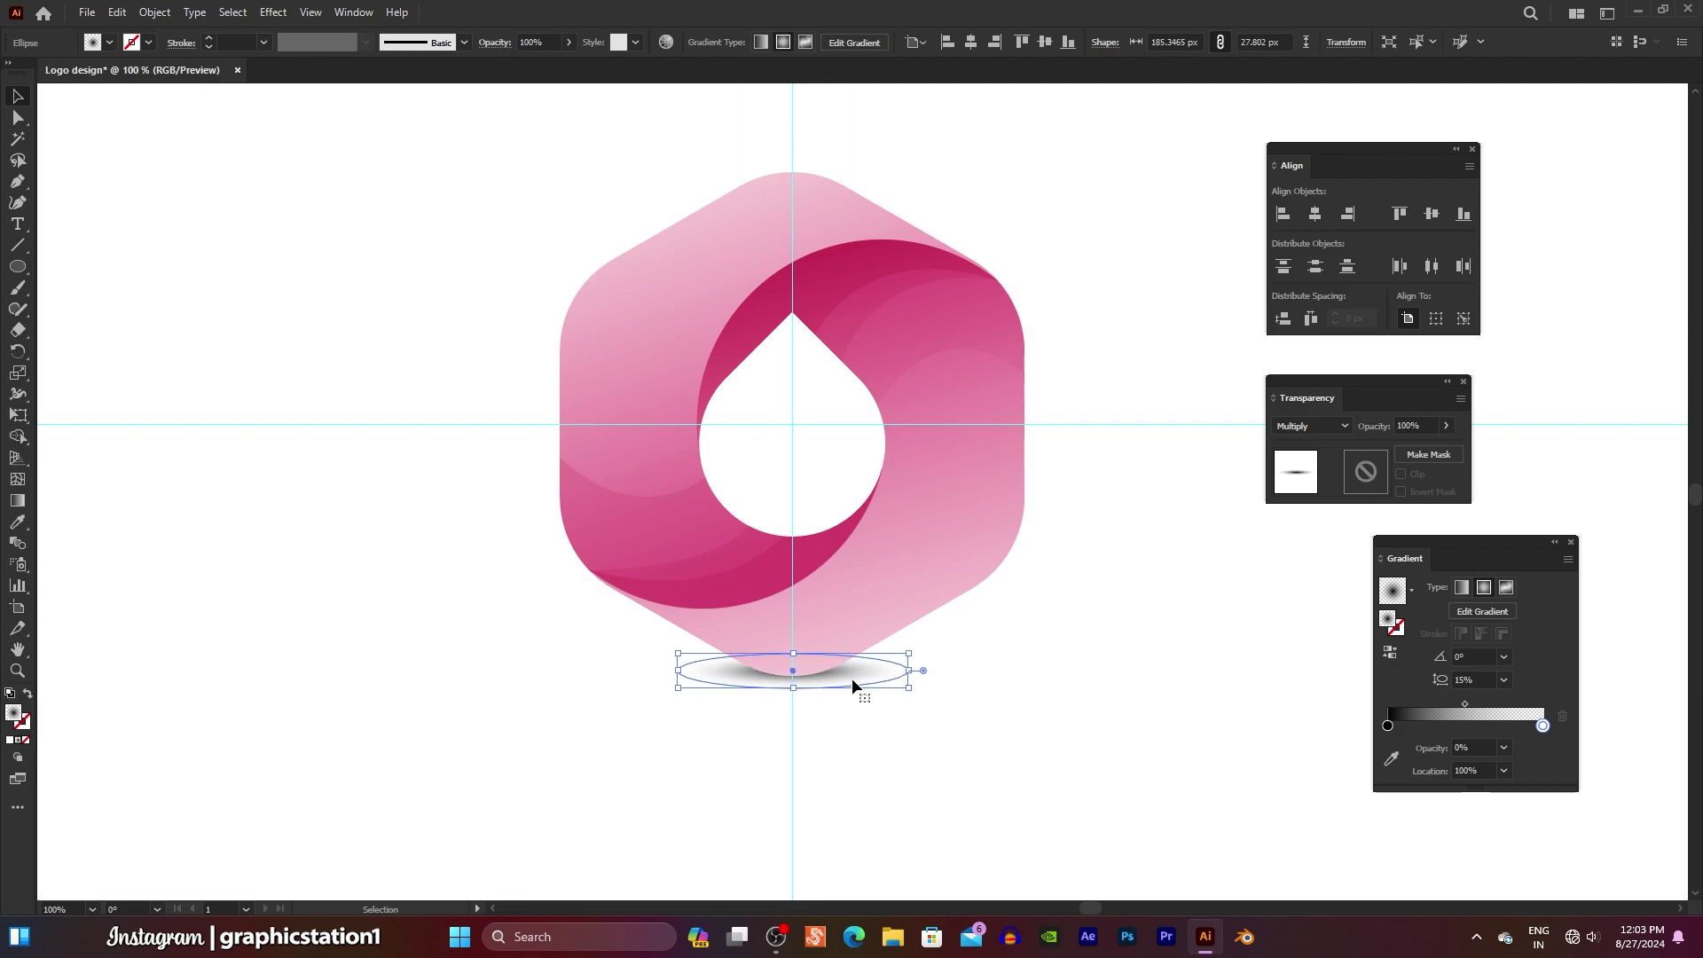
{"action": "left_click", "coordinate": [839, 725]}
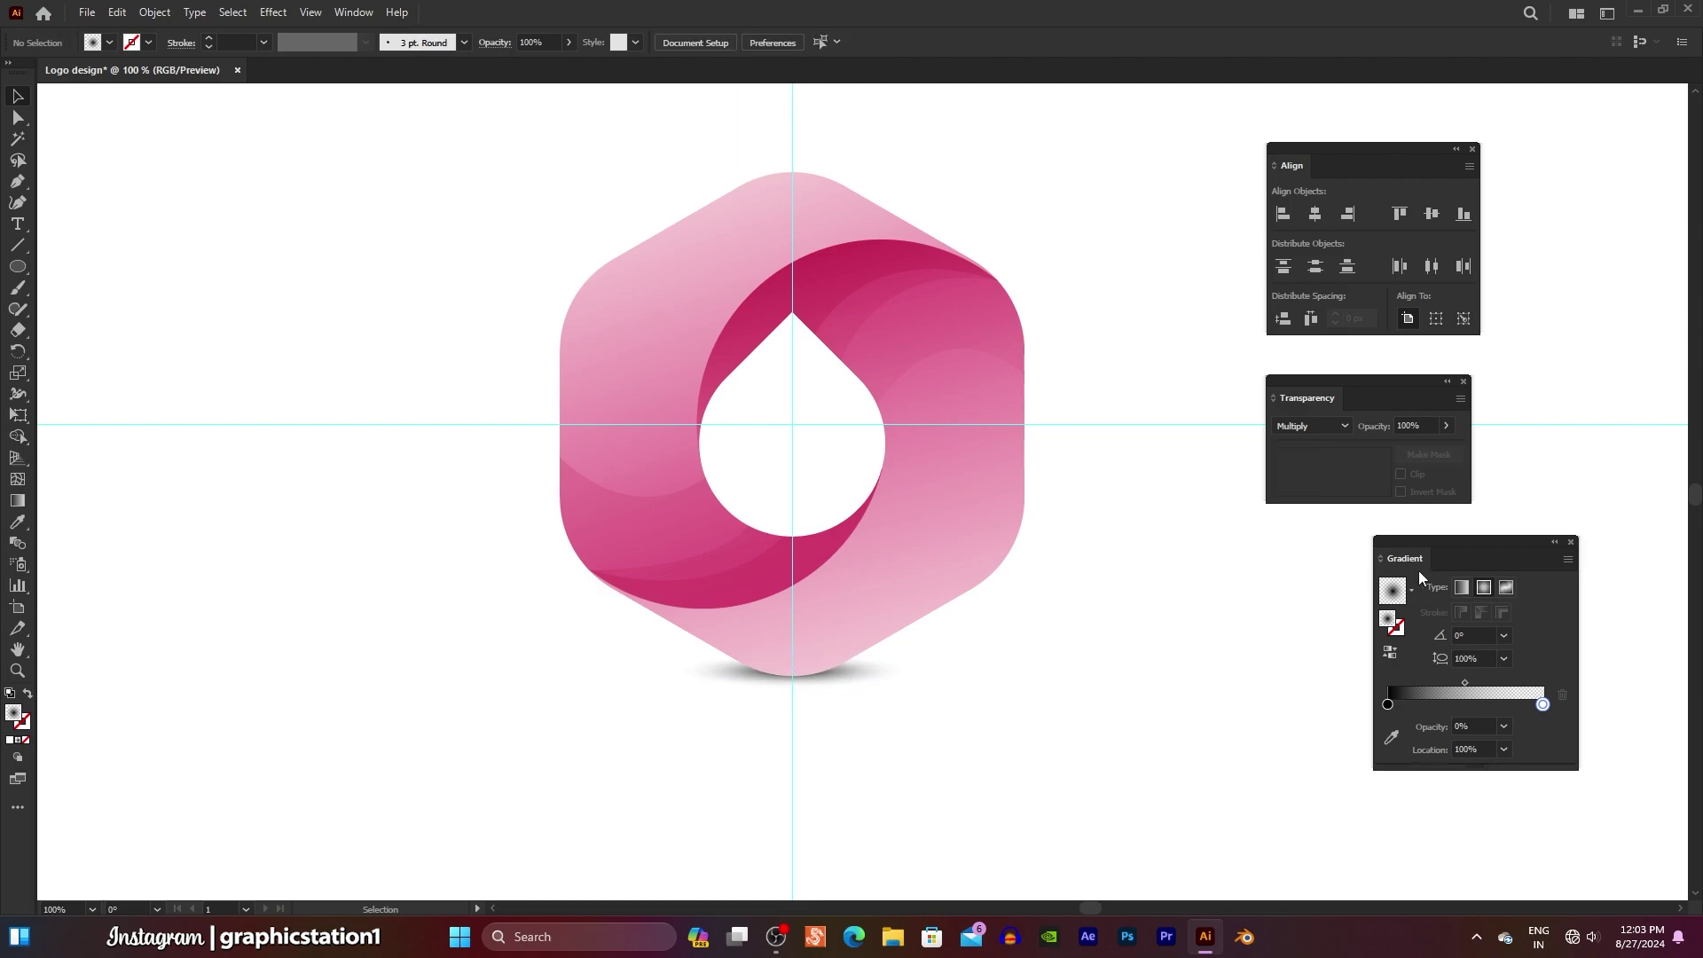
- Close the Gradient, Transparency and Align panels
{"action": "left_click", "coordinate": [1571, 543]}
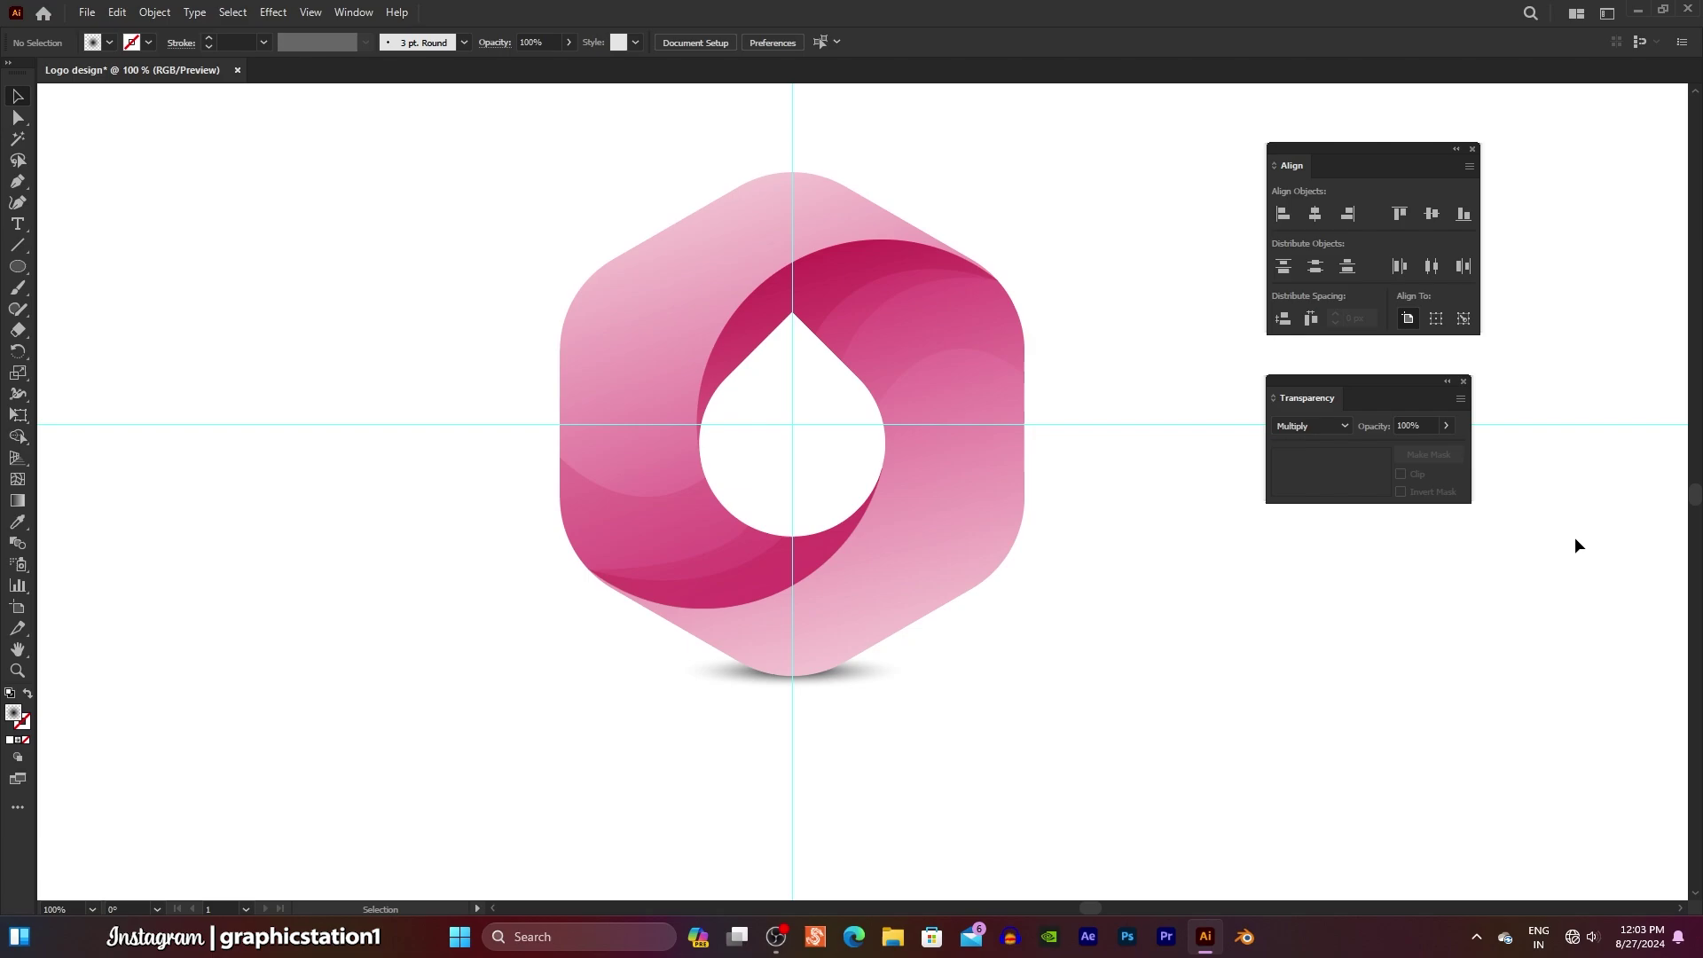
{"action": "left_click", "coordinate": [1464, 382]}
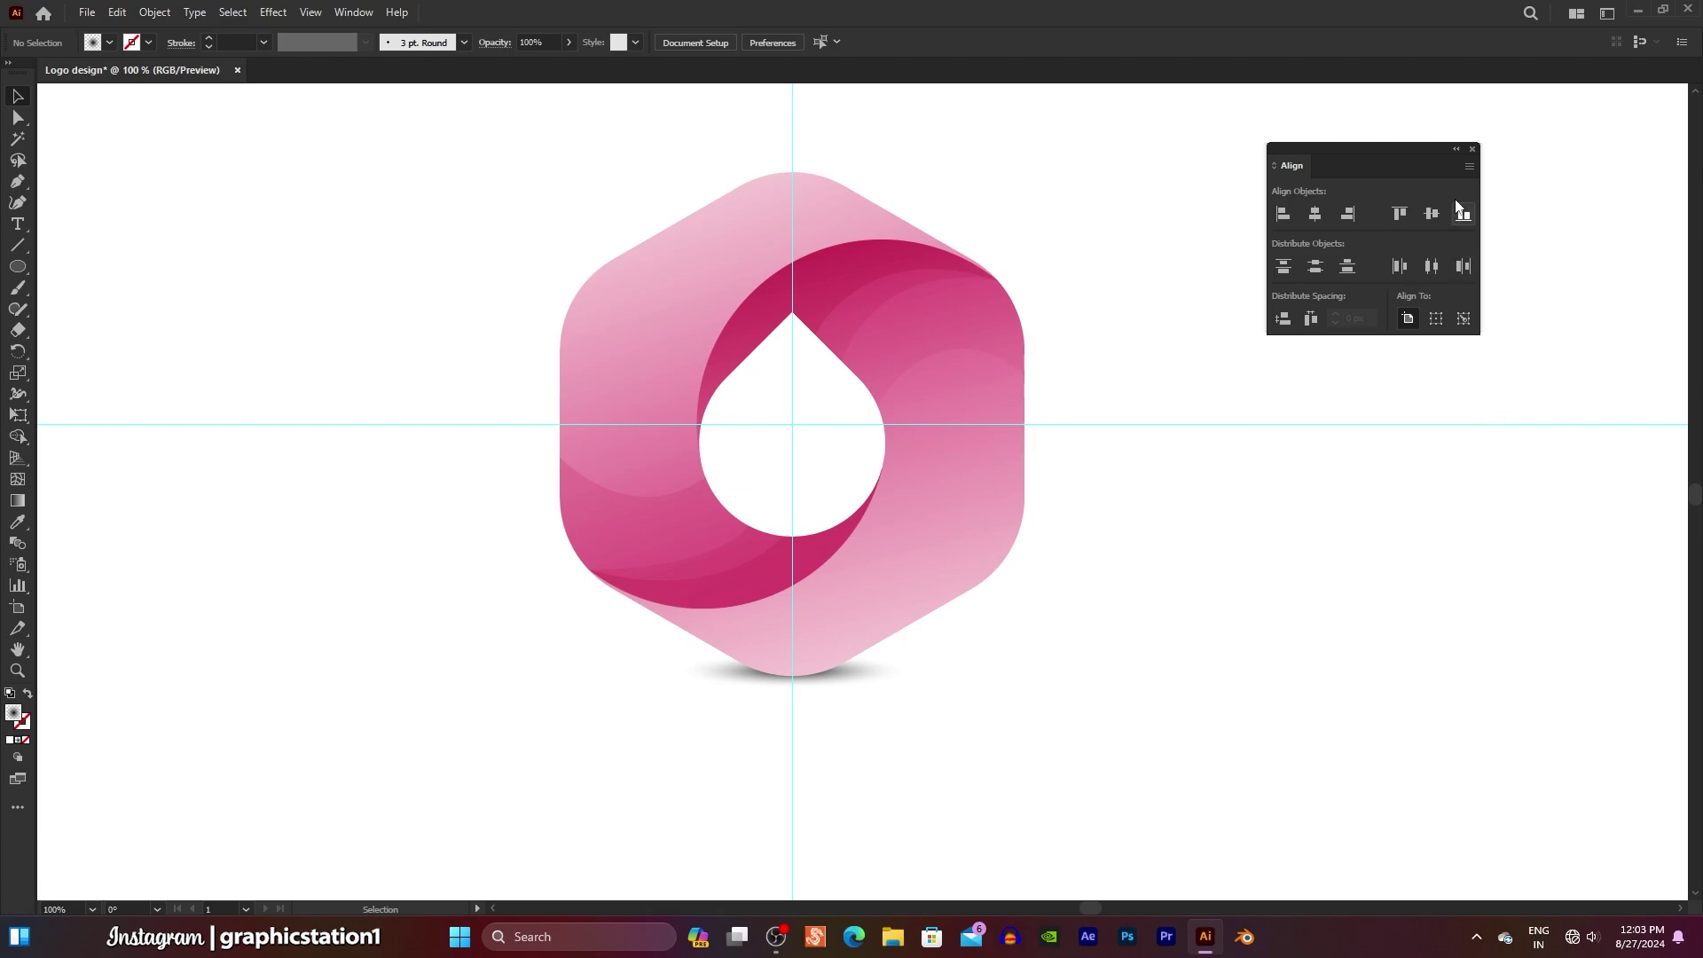
{"action": "left_click", "coordinate": [1471, 150]}
- Unlock all objects with Object > Unlock All and delete the construction guides
{"action": "left_click", "coordinate": [161, 14]}
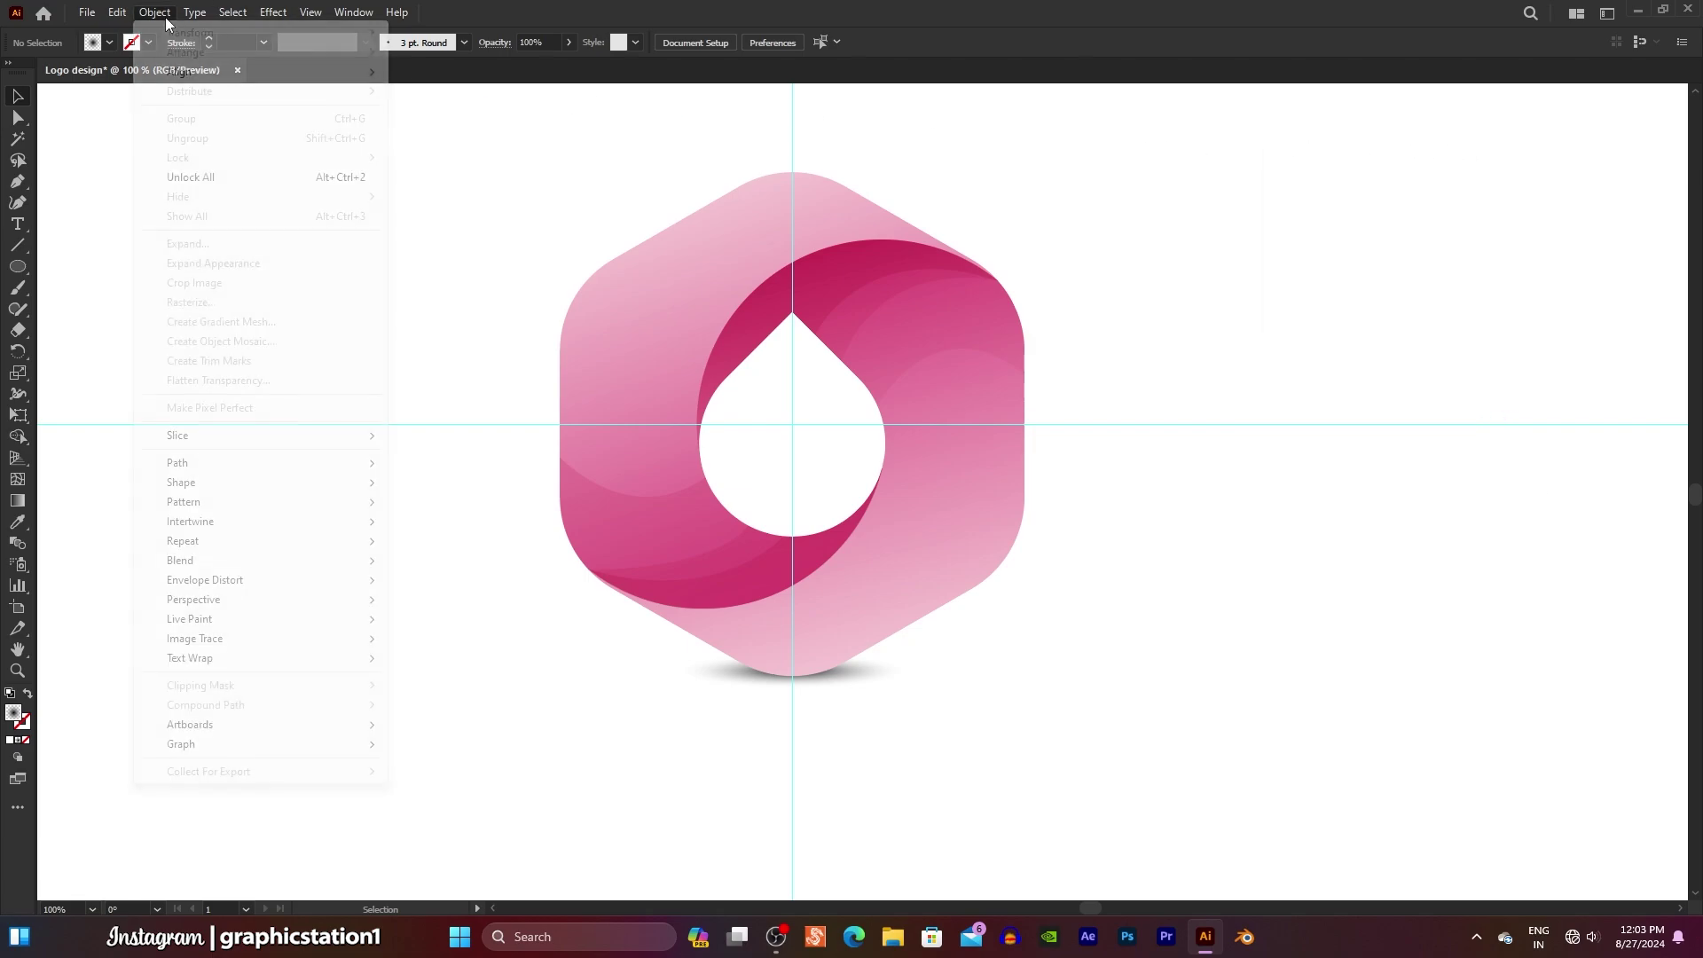
{"action": "left_click", "coordinate": [177, 178]}
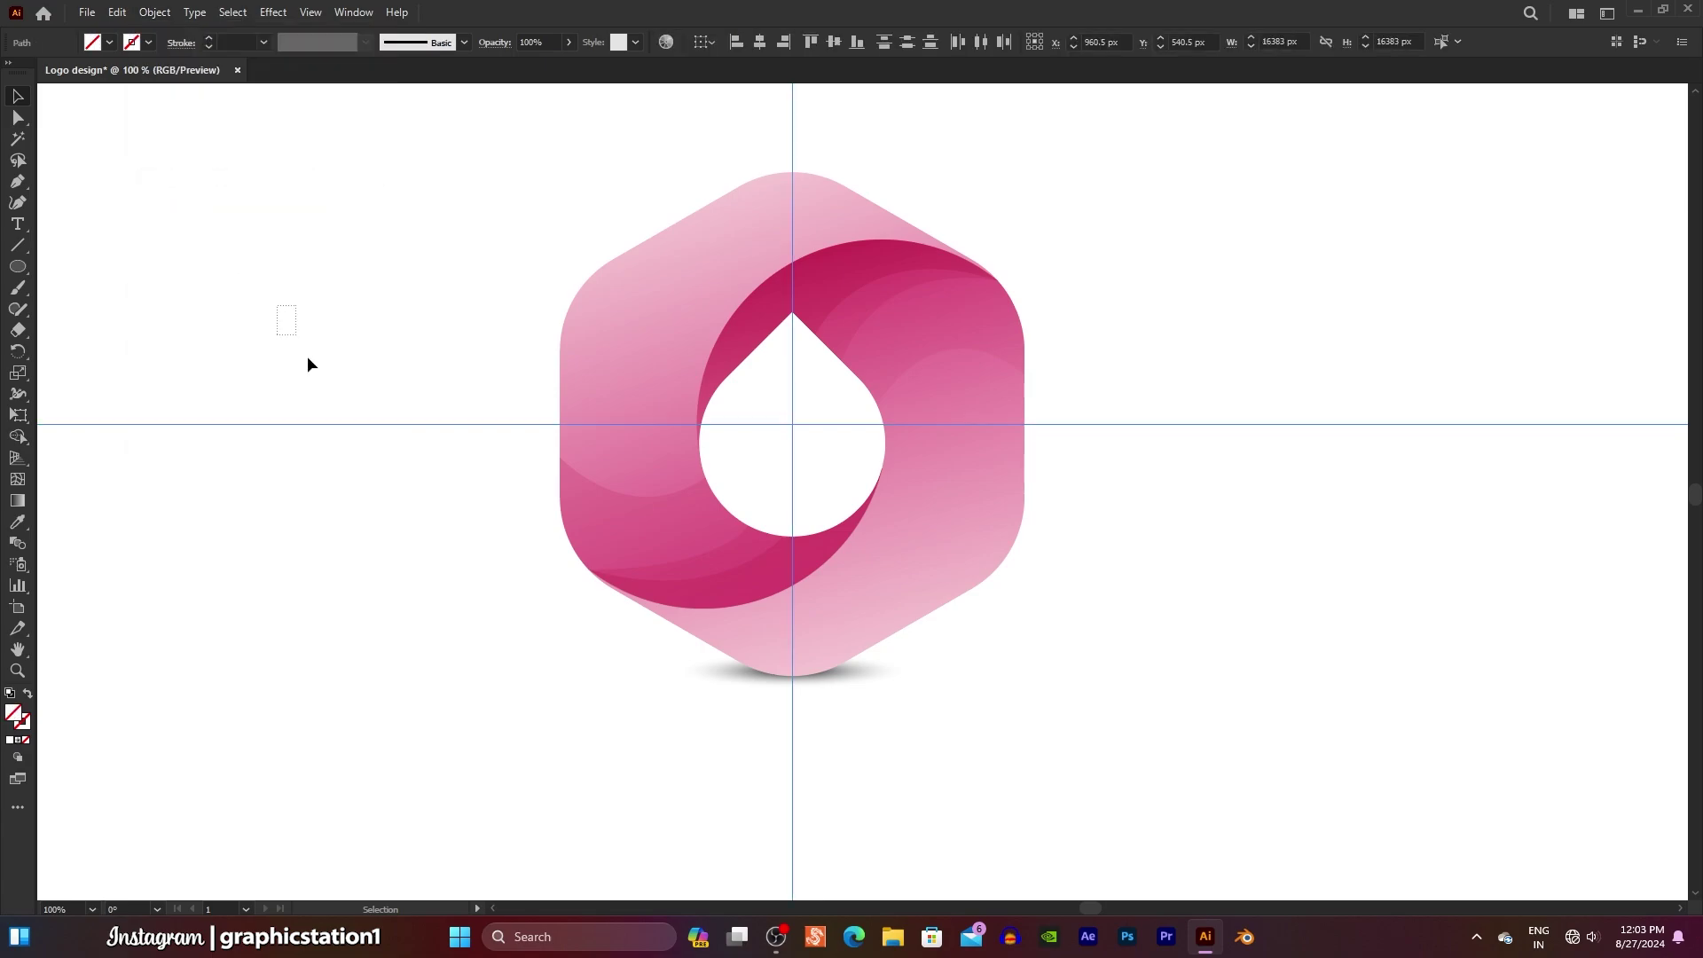
{"action": "left_click", "coordinate": [349, 462]}
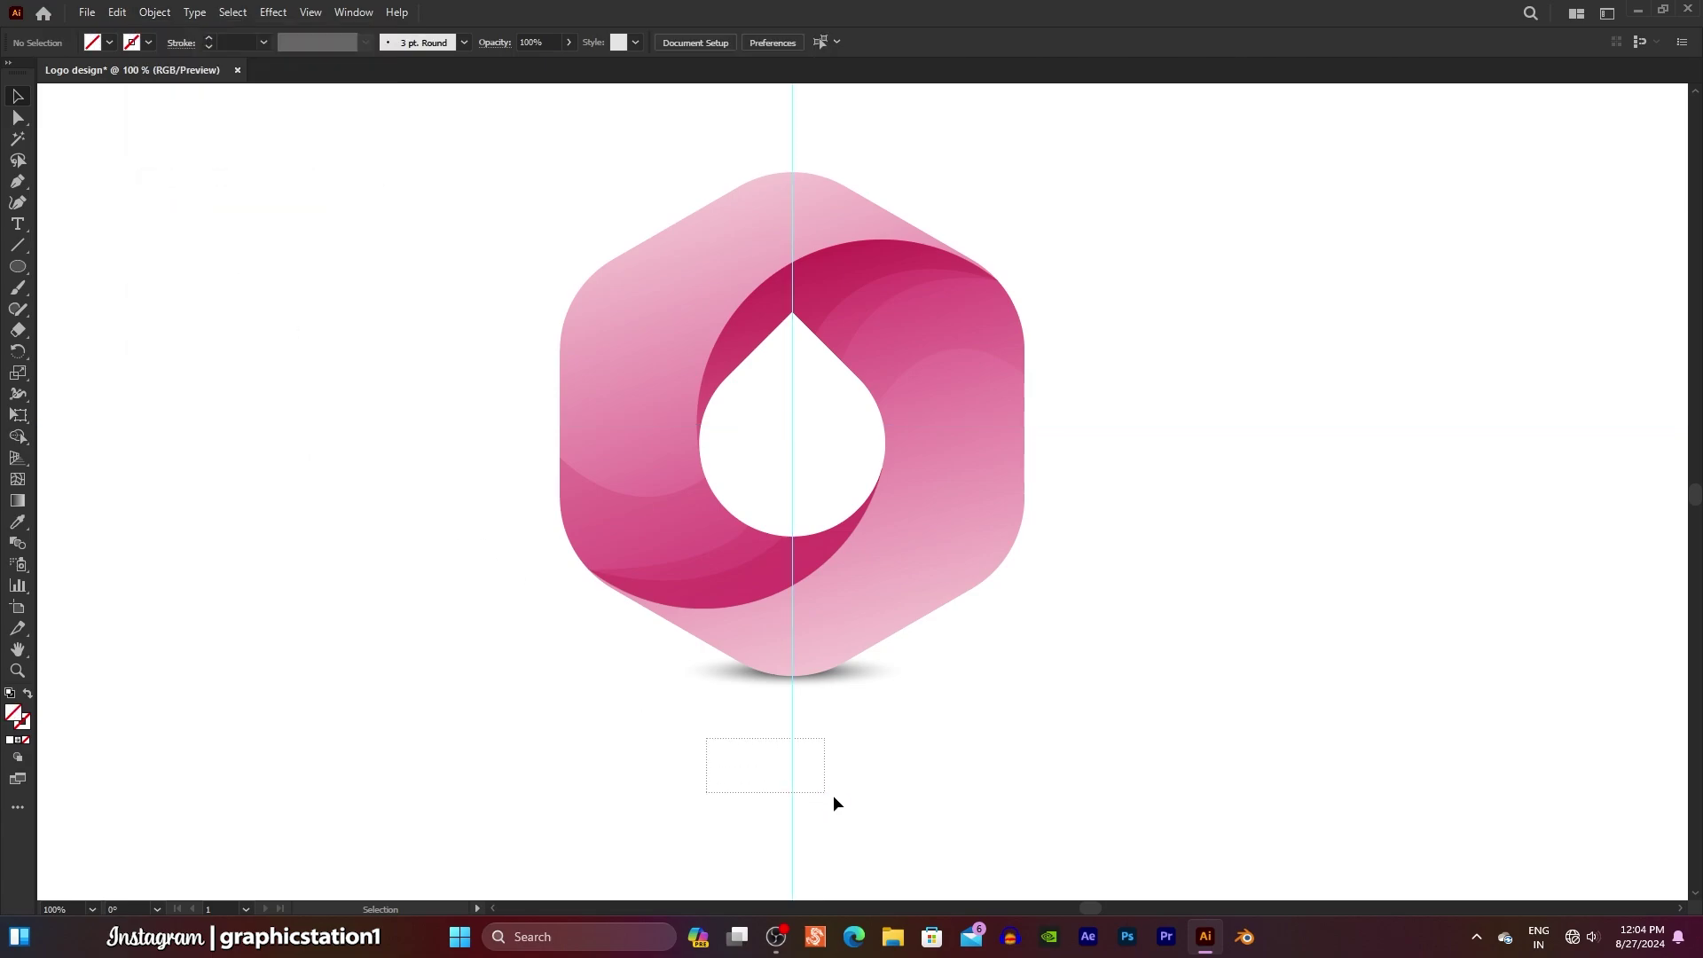
{"action": "left_click_drag", "start_coordinate": [833, 794], "coordinate": [838, 790]}
{"action": "key", "text": "Delete"}
{"action": "left_click_drag", "start_coordinate": [739, 529], "coordinate": [835, 555]}
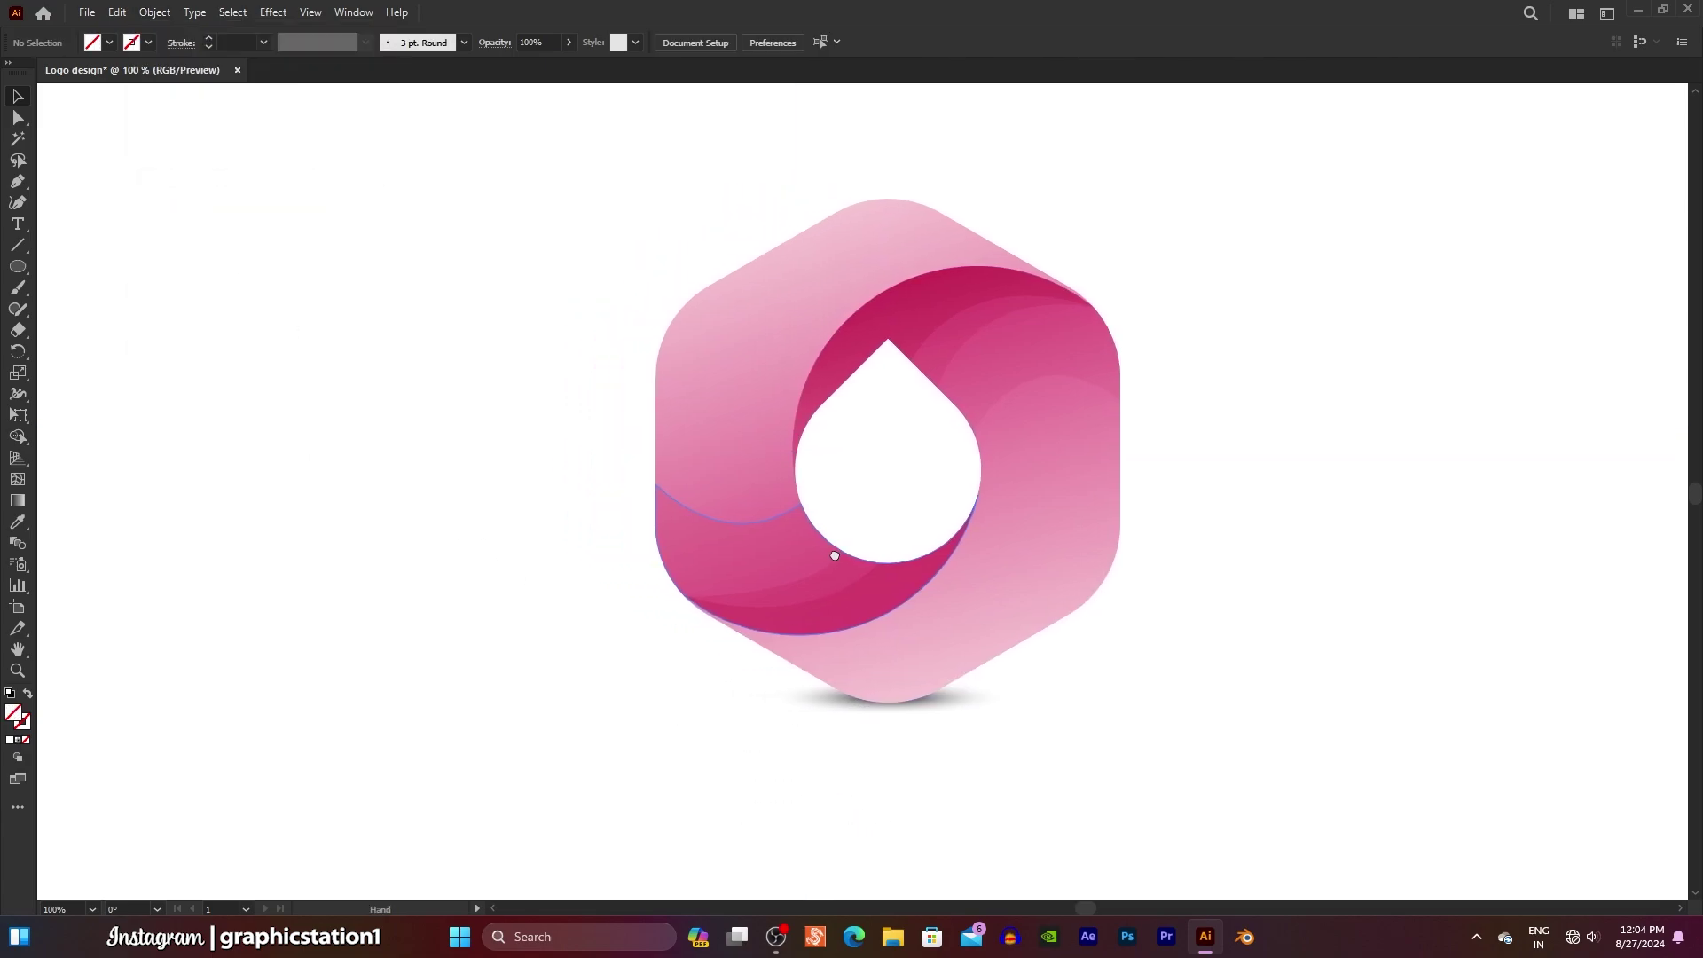